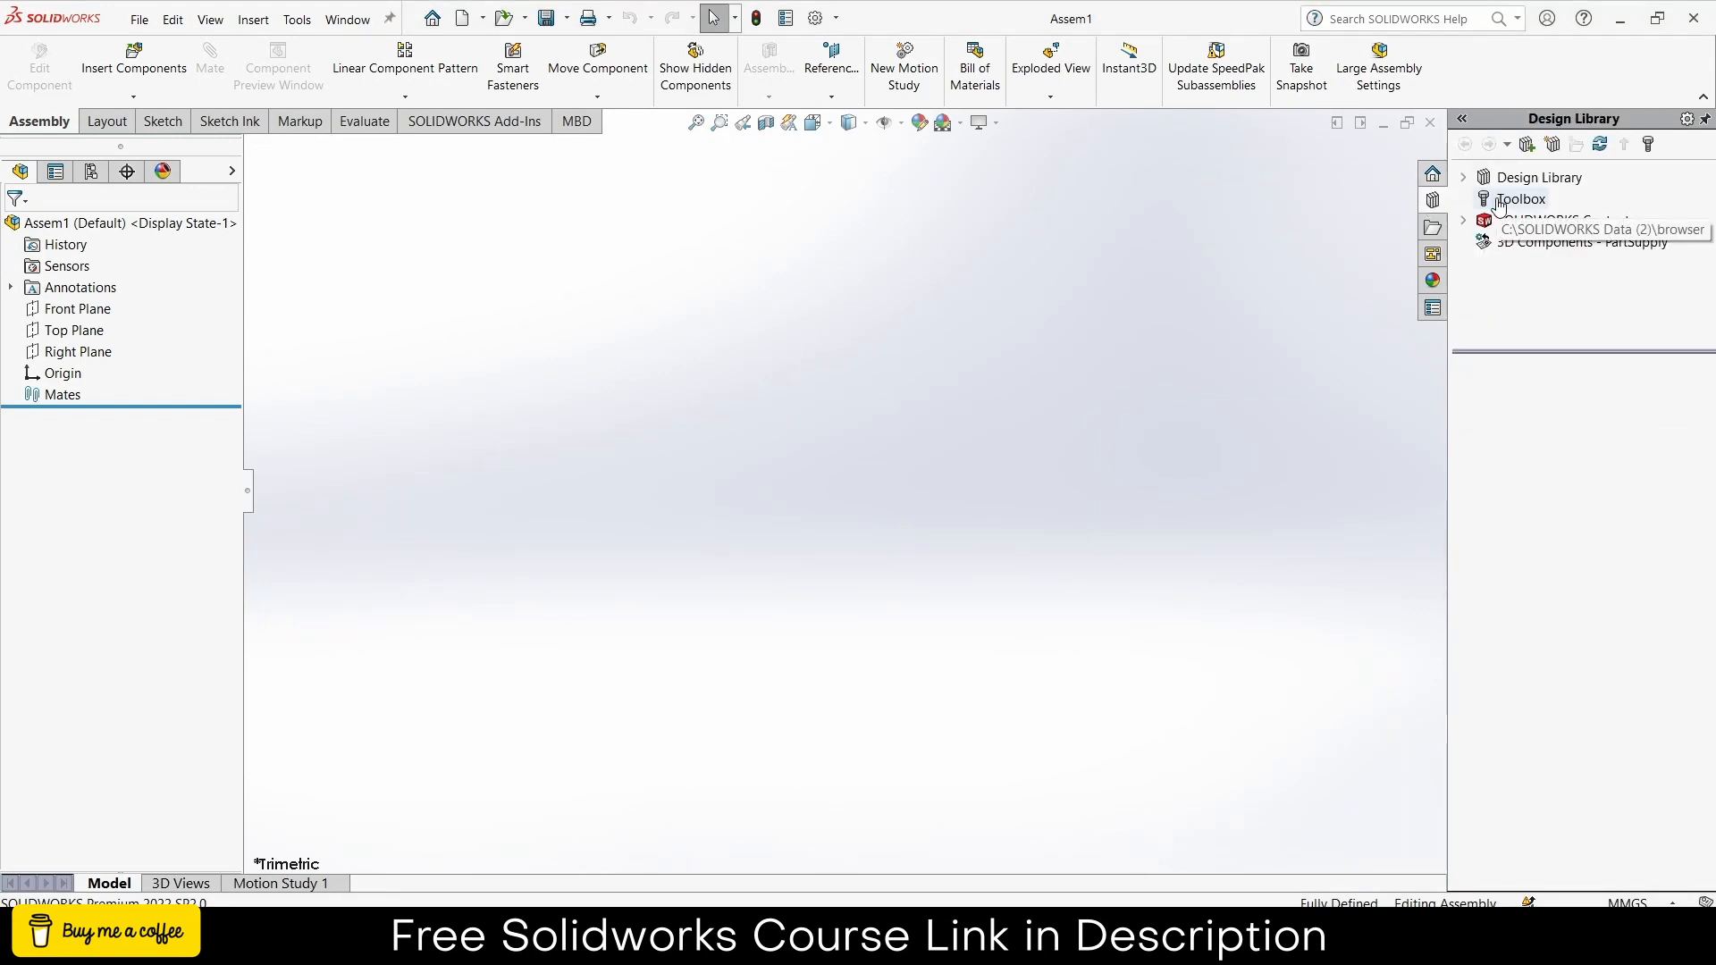
# - Activate the Toolbox add-in and place an ANSI Metric spur gear from the power transmission gears into the assembly
pyautogui.click(1502, 202)
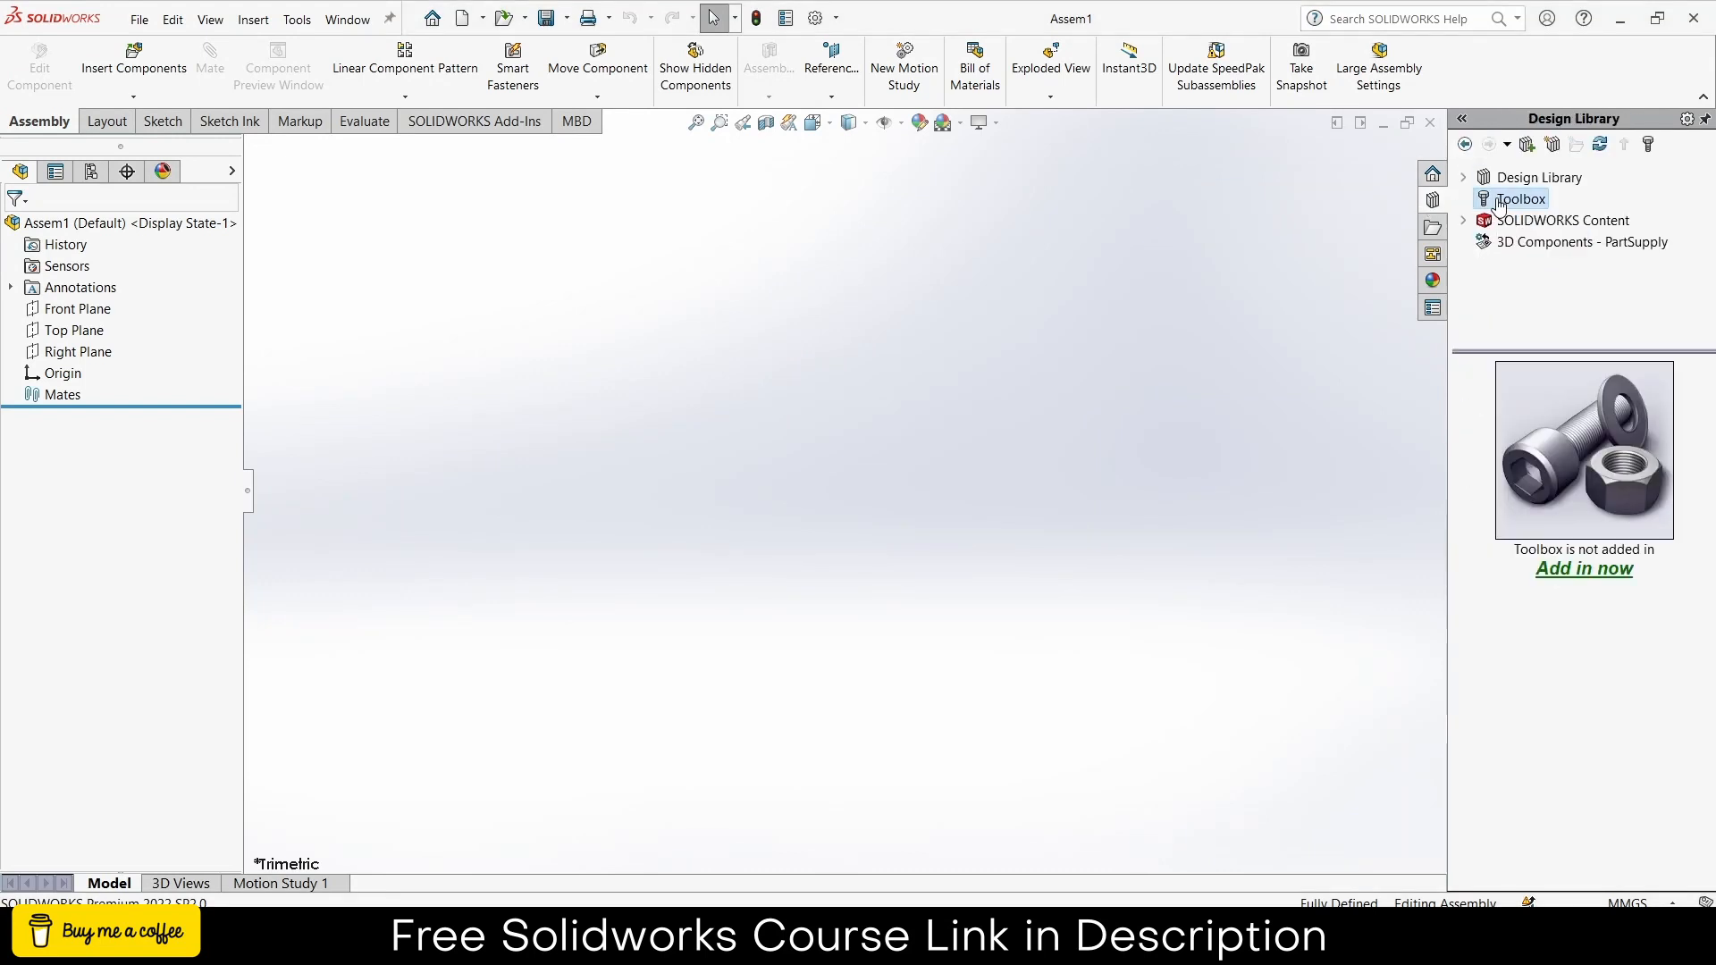
pyautogui.click(1600, 570)
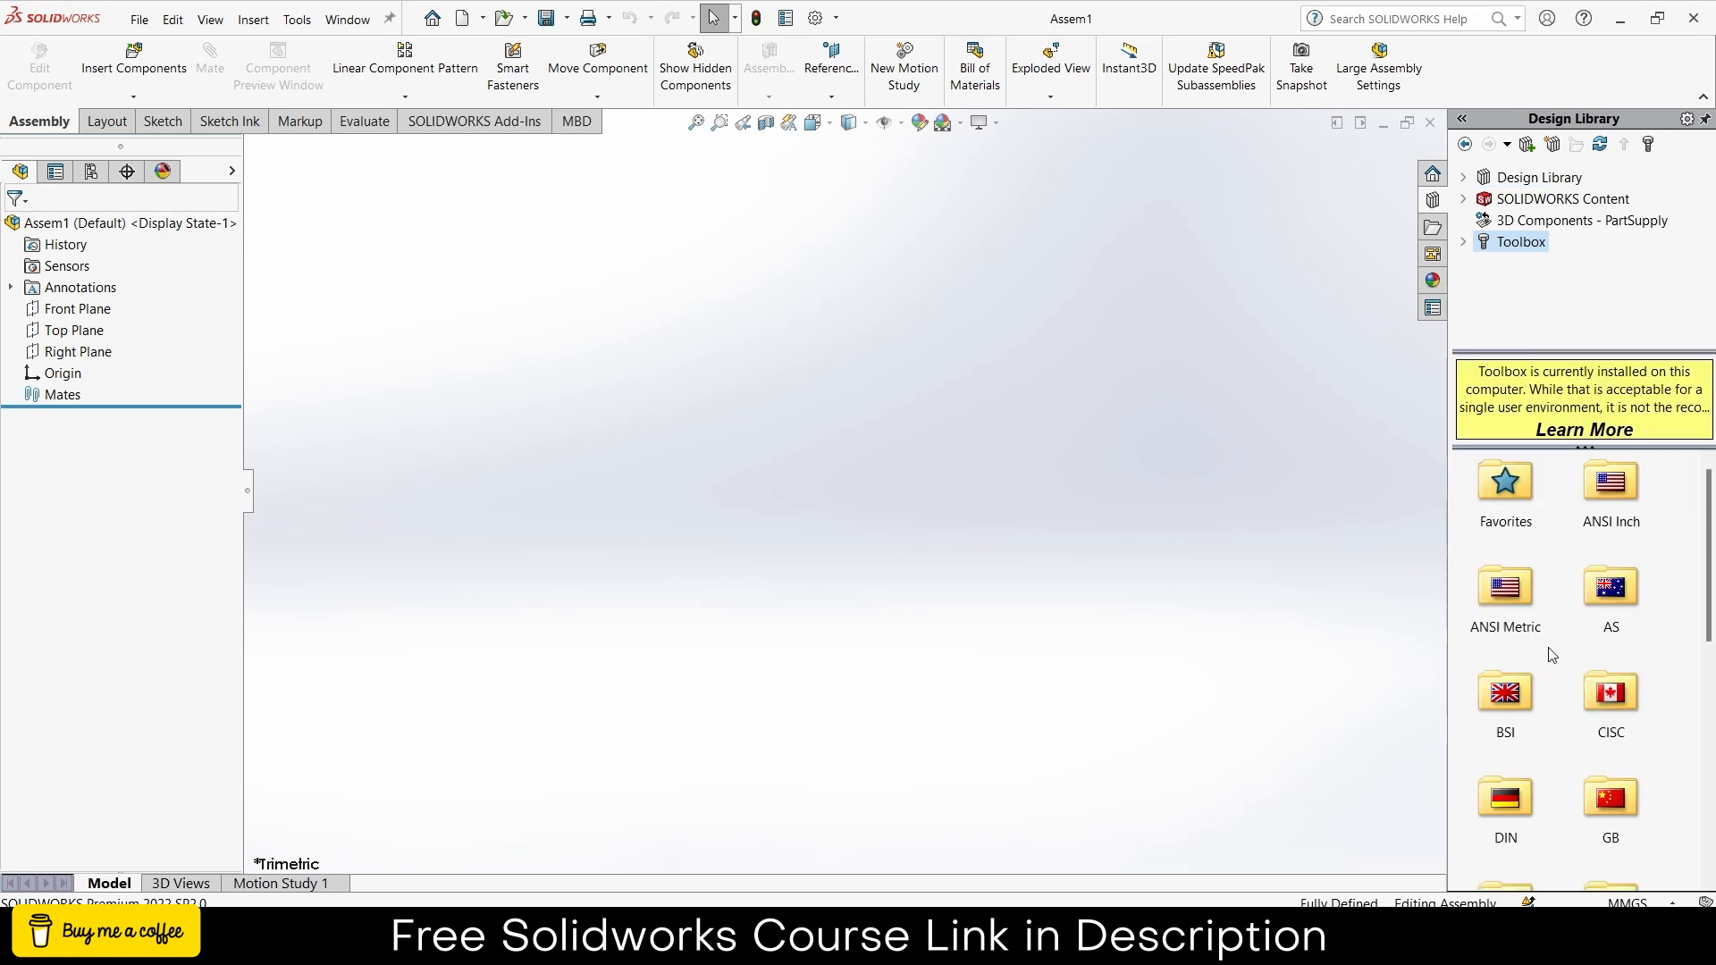
pyautogui.doubleClick(1517, 605)
pyautogui.doubleClick(1510, 694)
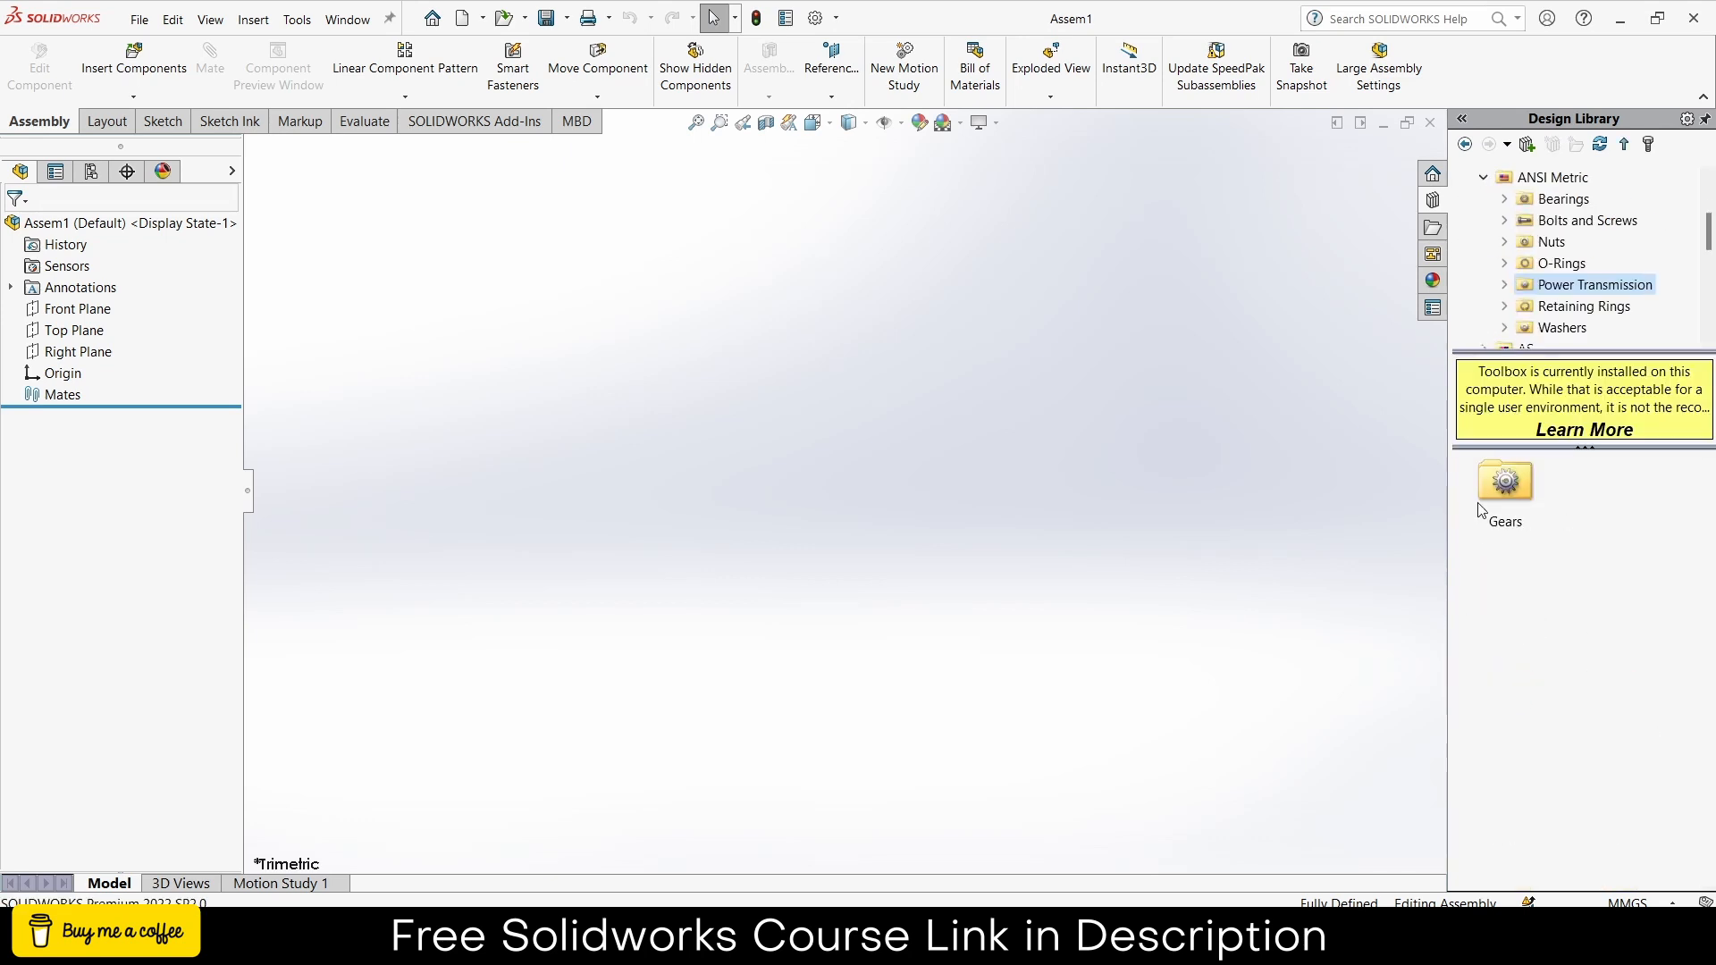
pyautogui.doubleClick(1513, 496)
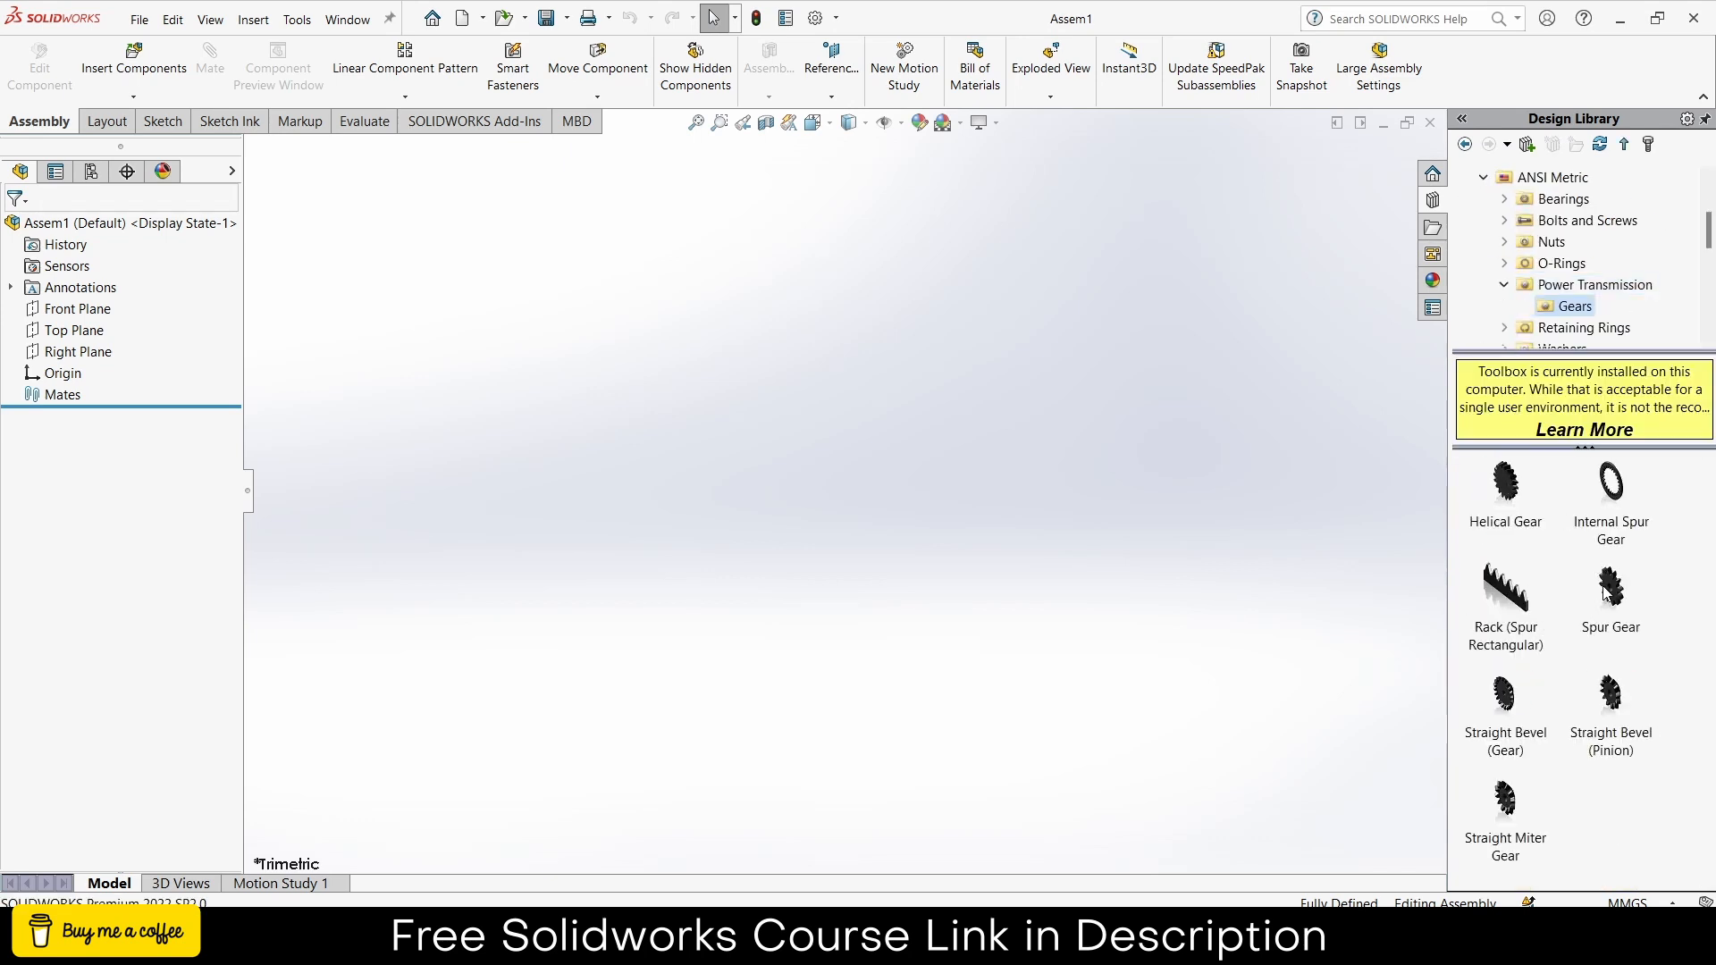
pyautogui.moveTo(1606, 593); pyautogui.dragTo(774, 524)
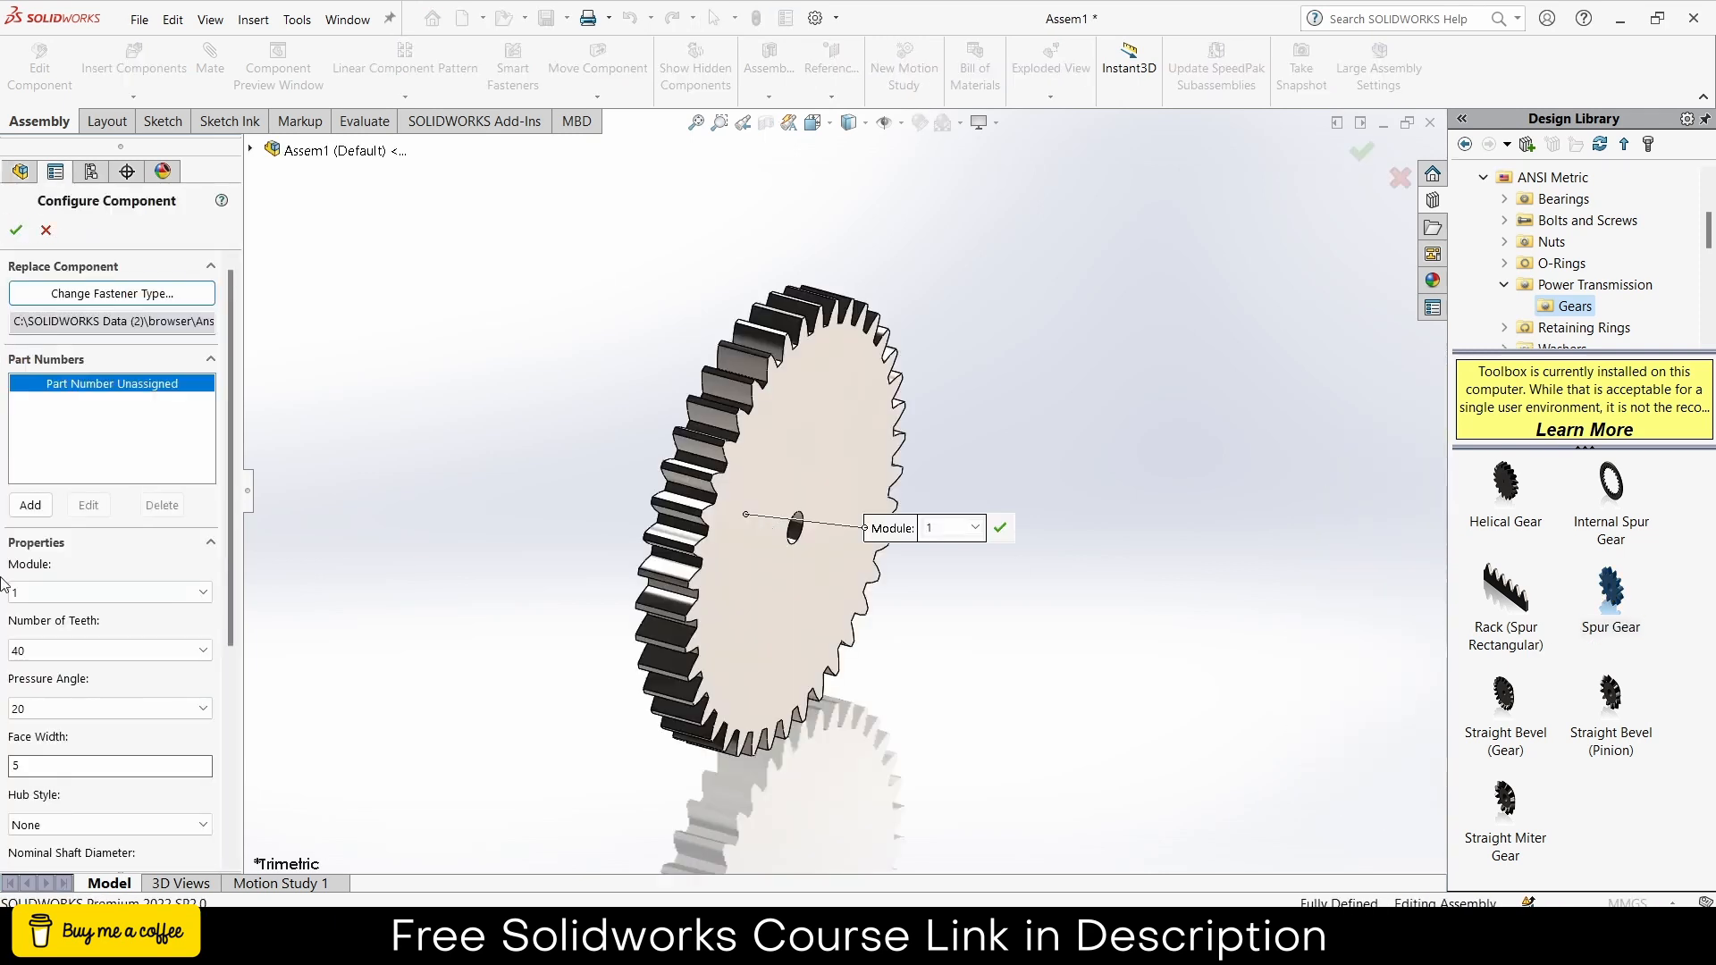
# - Set the spur gear's number of teeth to 15
pyautogui.click(32, 655)
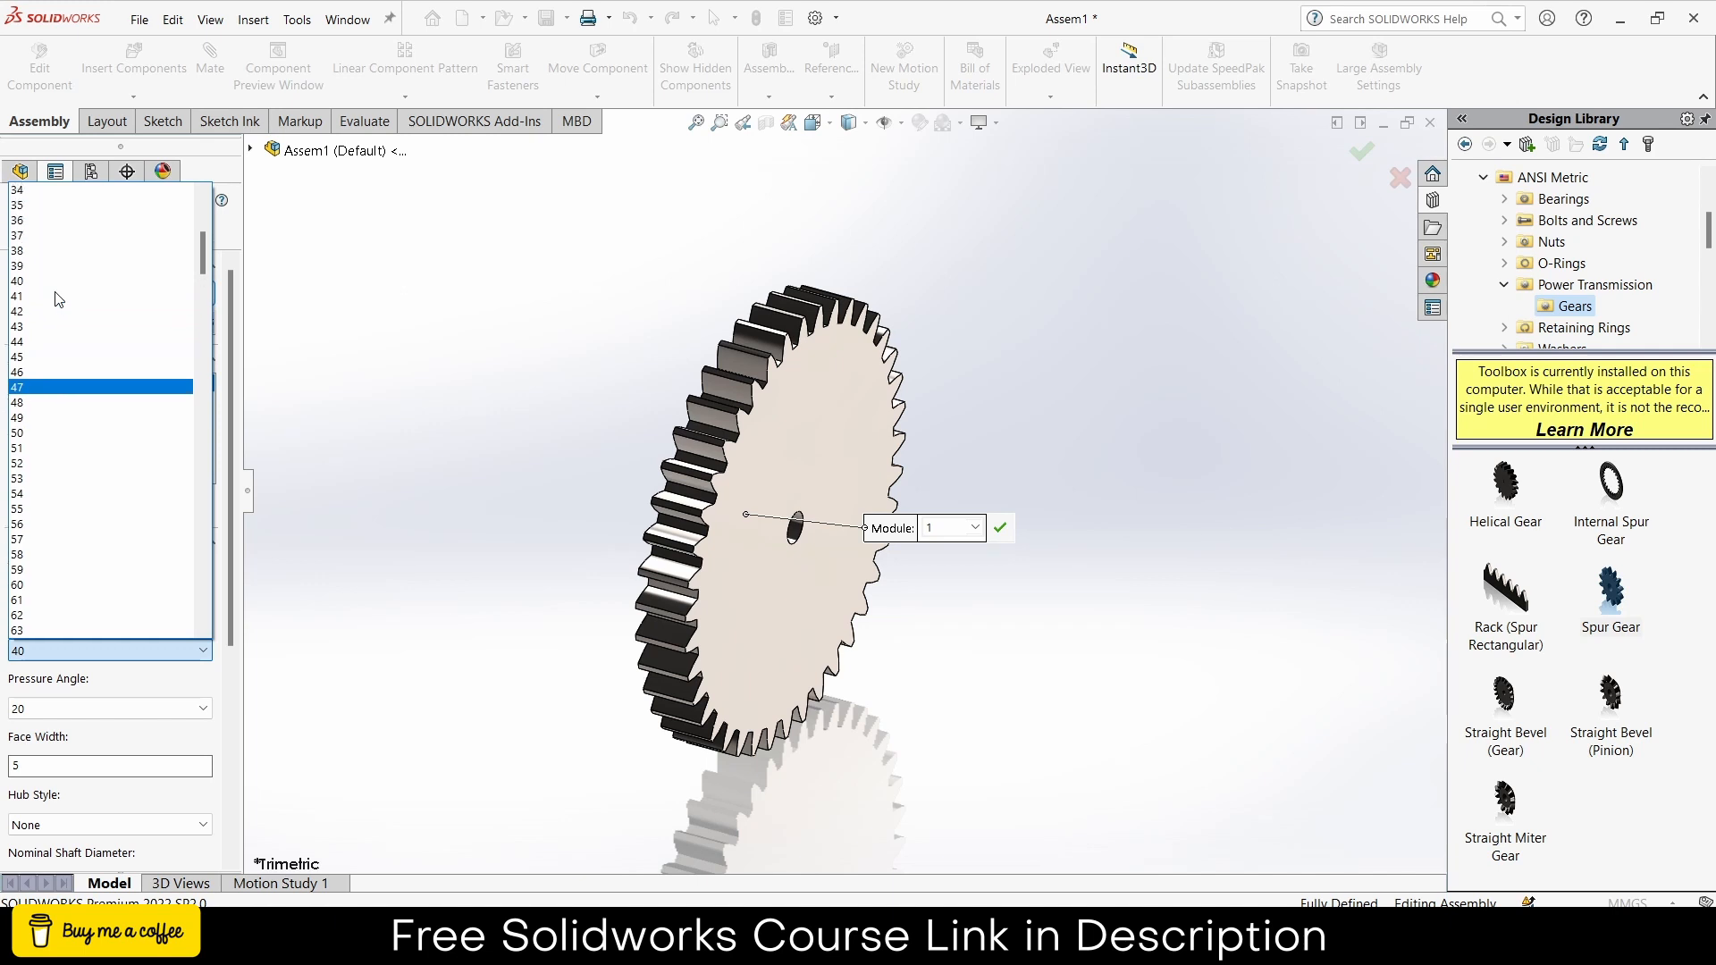
pyautogui.scroll(6, 56, 295)
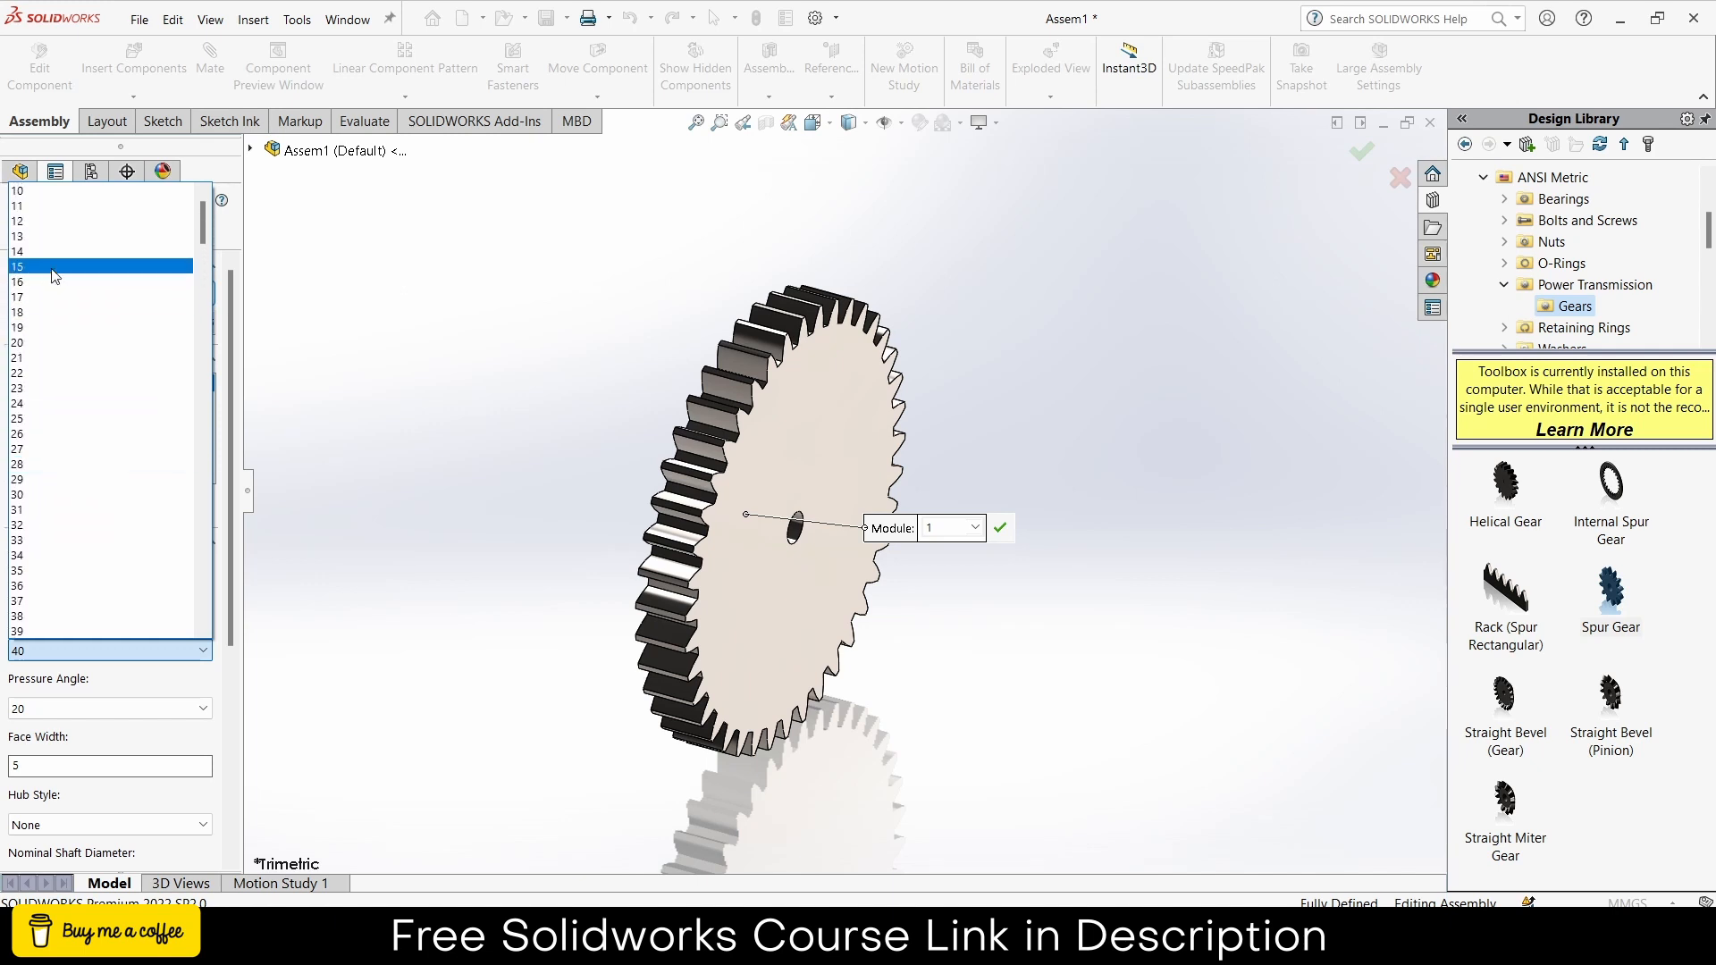
pyautogui.click(51, 266)
pyautogui.moveTo(613, 518); pyautogui.dragTo(456, 460, button='middle')
# - Set the spur gear's number of teeth to 20 and finish its placement without adding further copies
pyautogui.click(90, 650)
pyautogui.scroll(2, 94, 270)
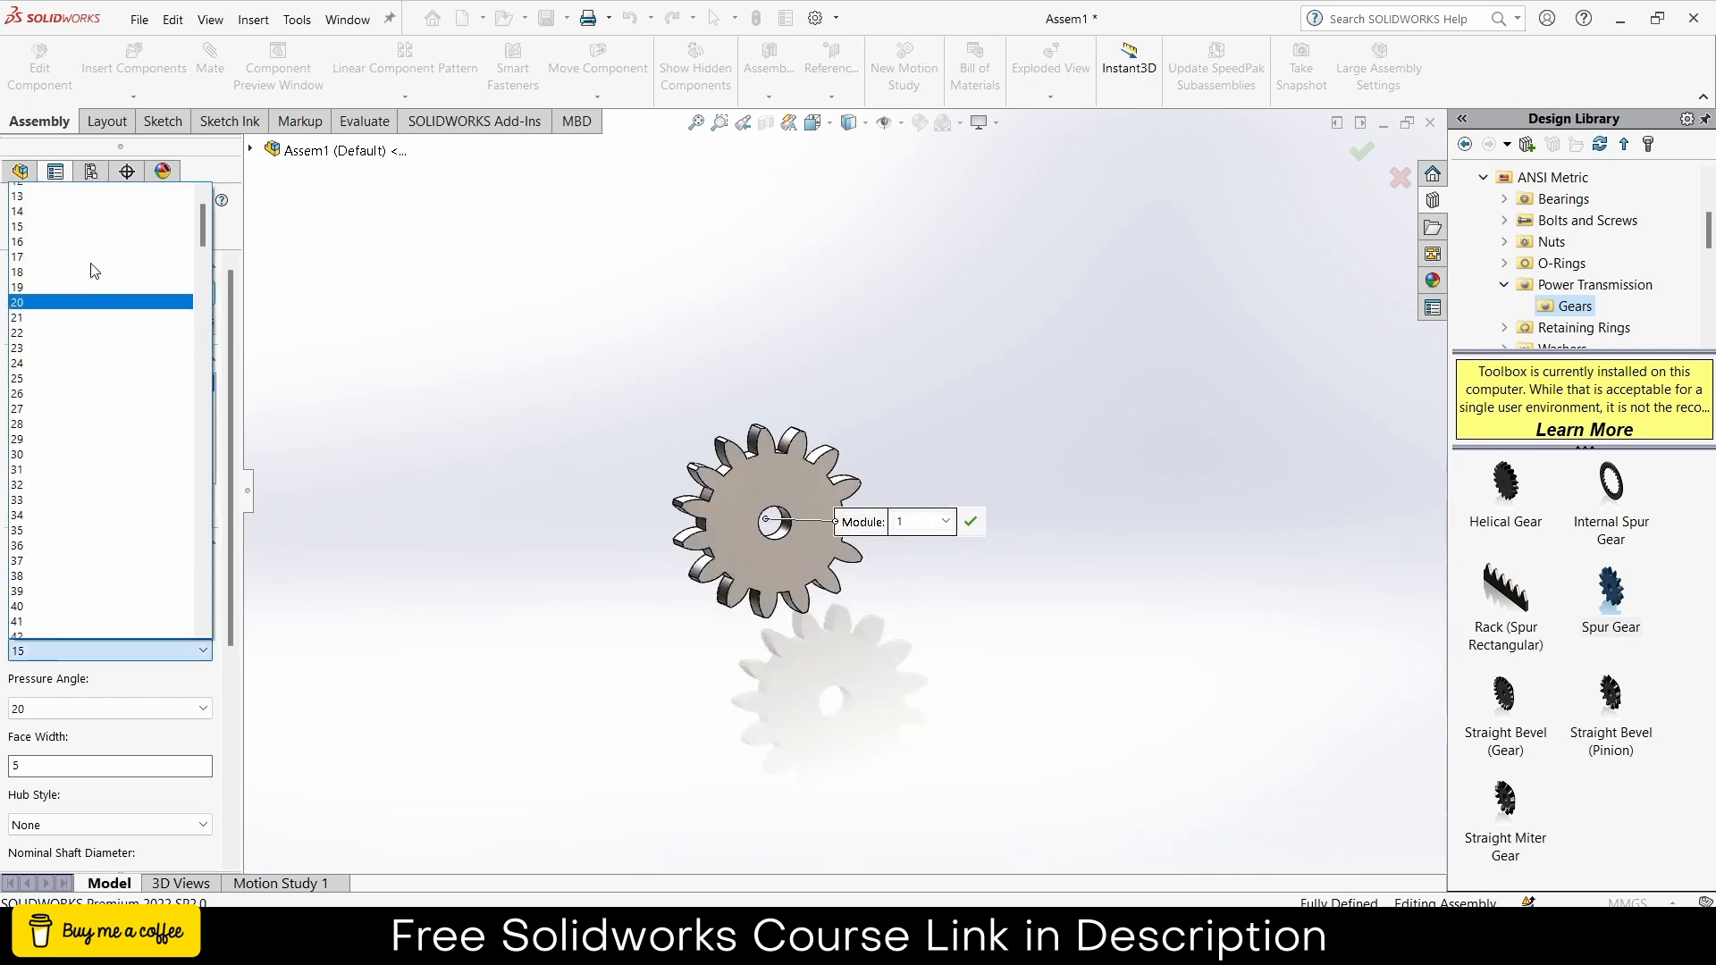
pyautogui.click(102, 343)
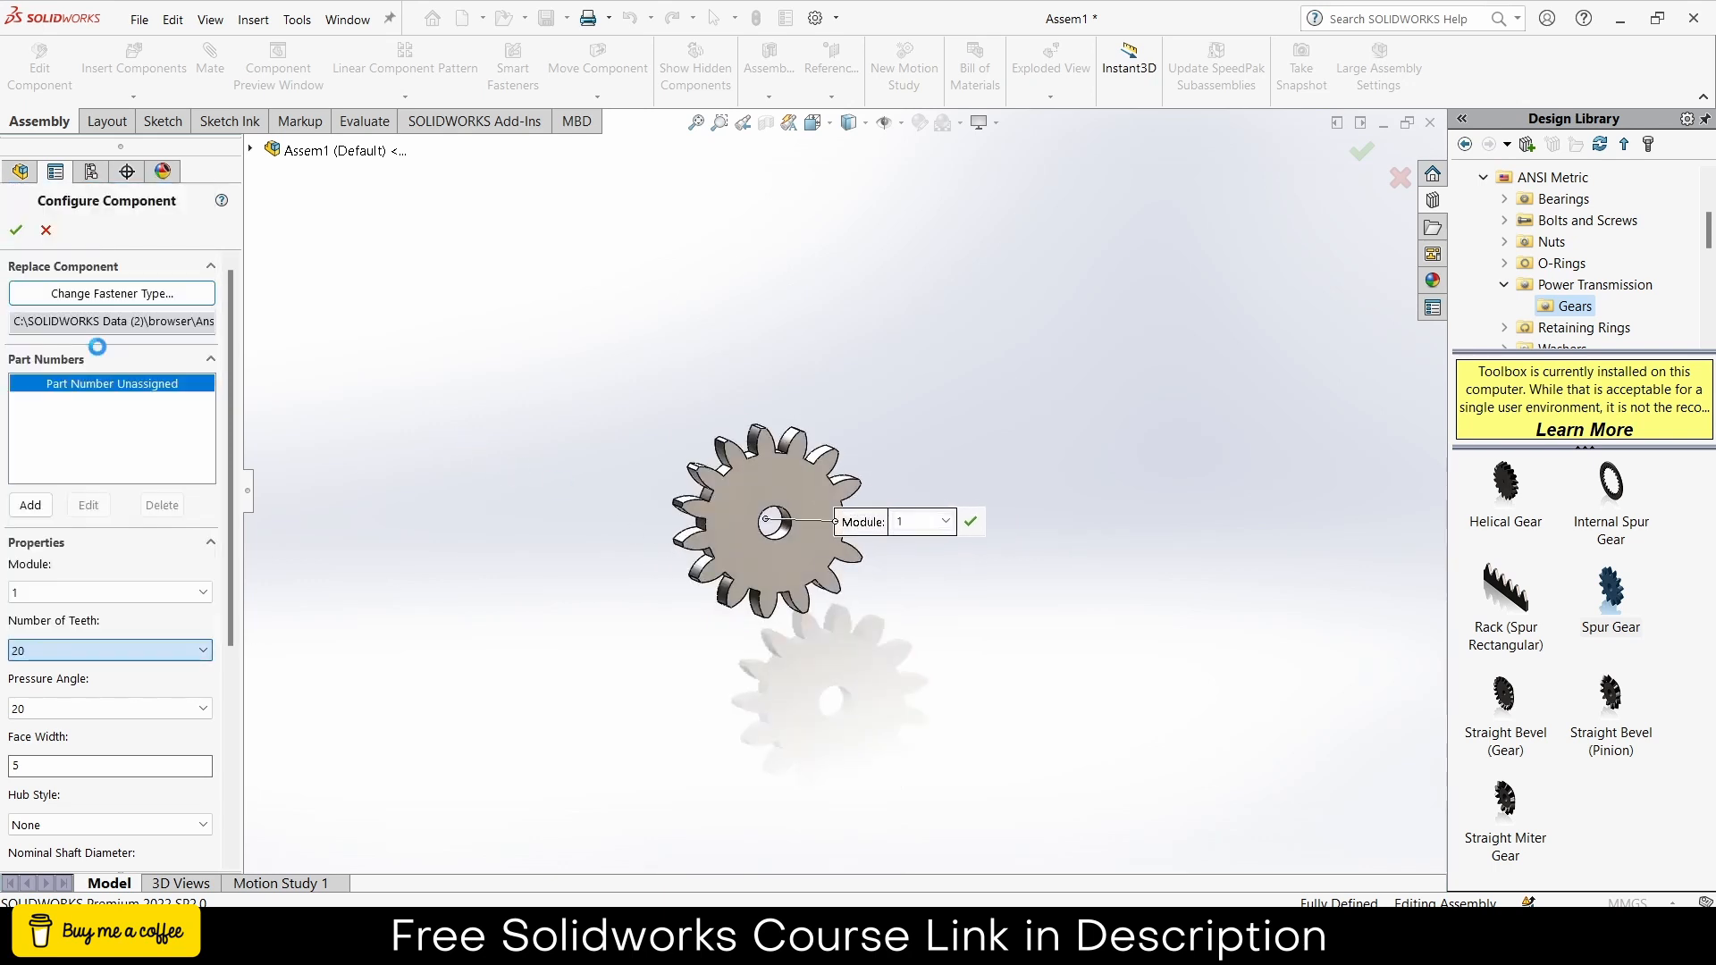
pyautogui.scroll(-2, 702, 469)
pyautogui.moveTo(726, 476)
pyautogui.mouseDown(button='middle')
pyautogui.moveTo(614, 402)
pyautogui.moveTo(723, 480)
pyautogui.mouseUp(button='middle')
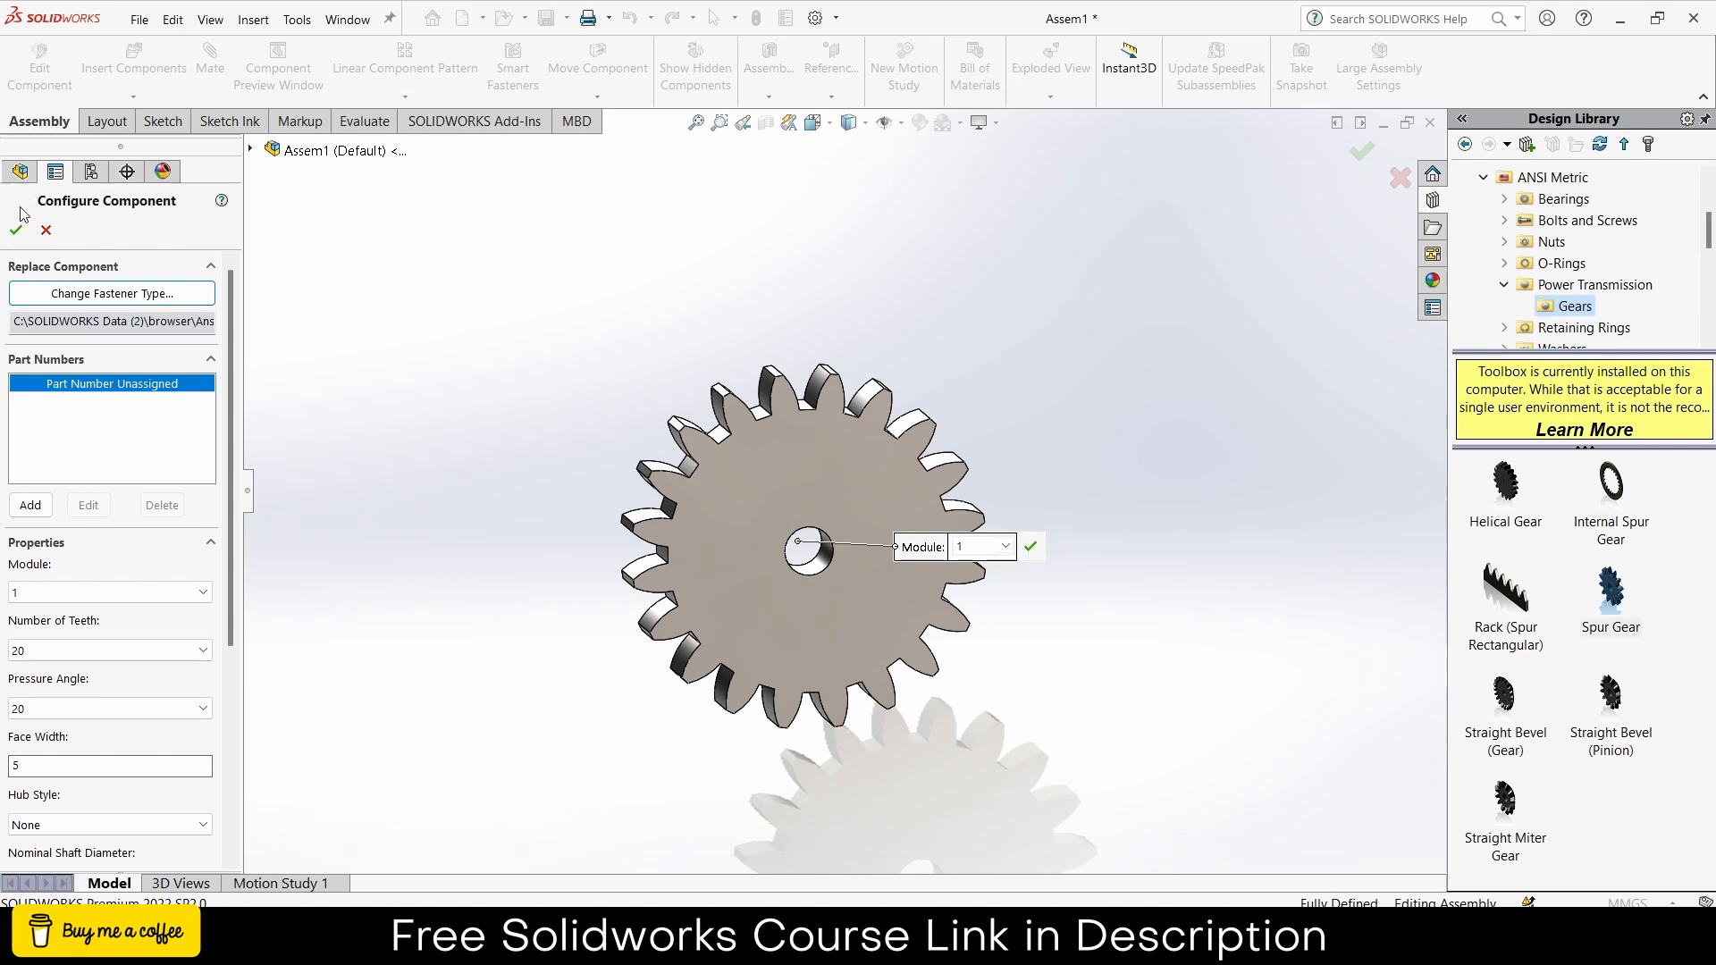
pyautogui.click(18, 238)
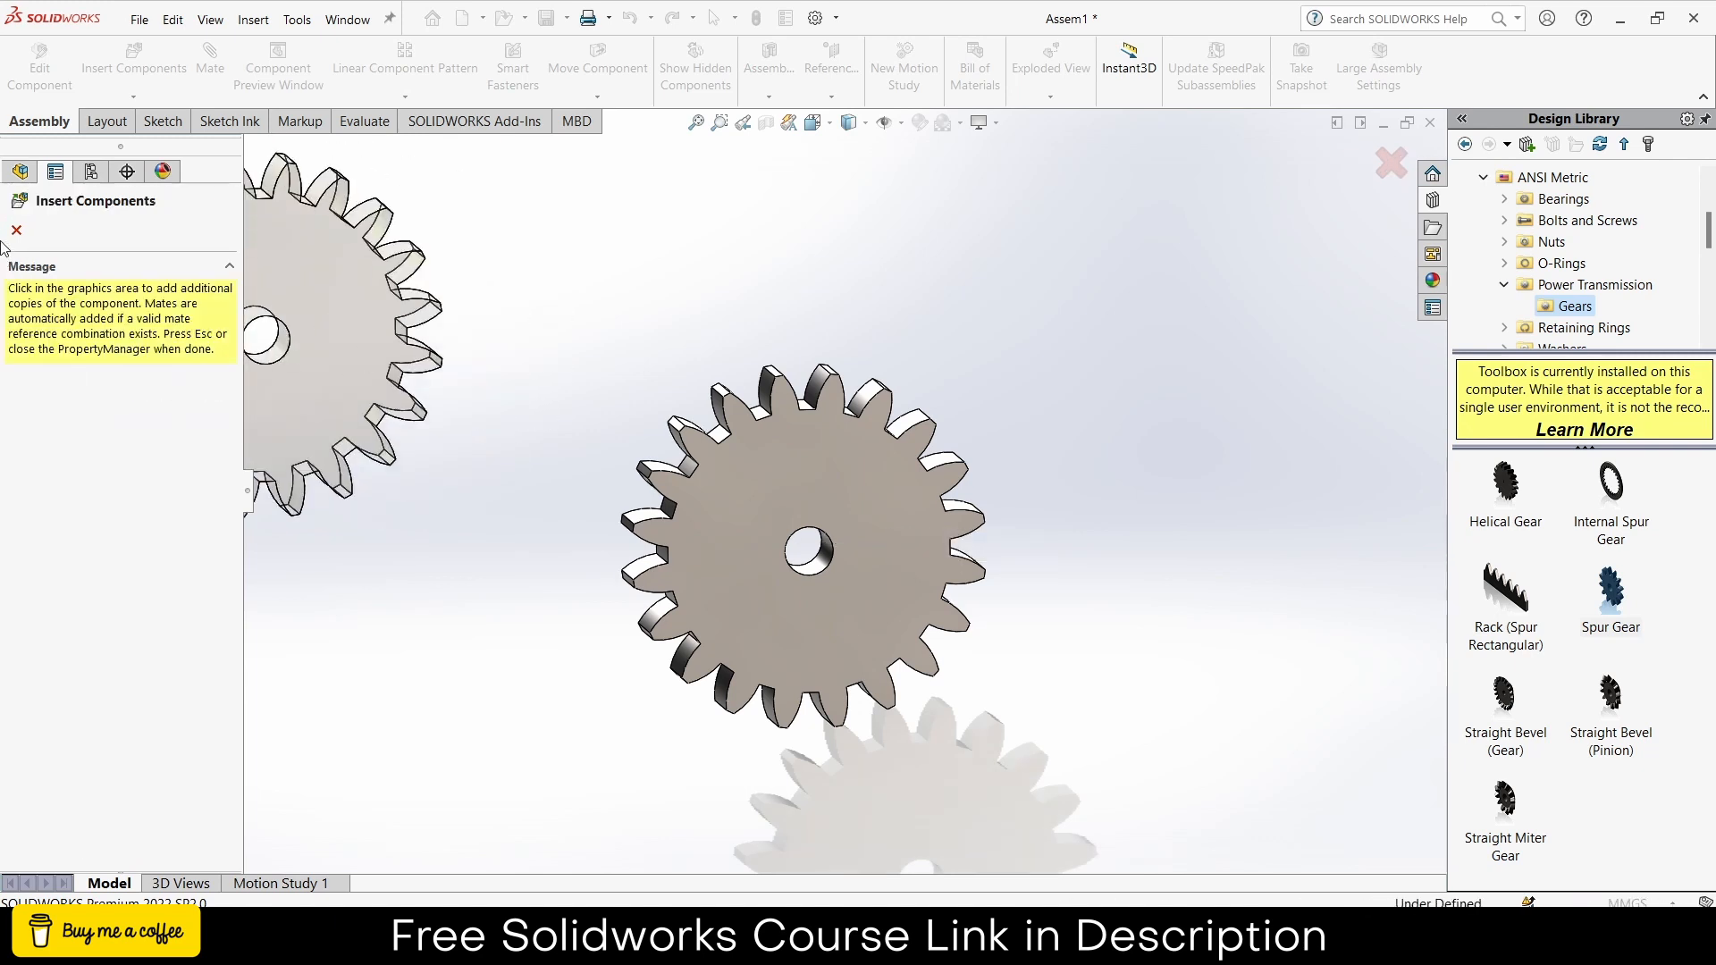
pyautogui.press('Escape')
# - Start a sketch on the spur gear's front face and convert the face's toothed outline into sketch entities
pyautogui.click(740, 456)
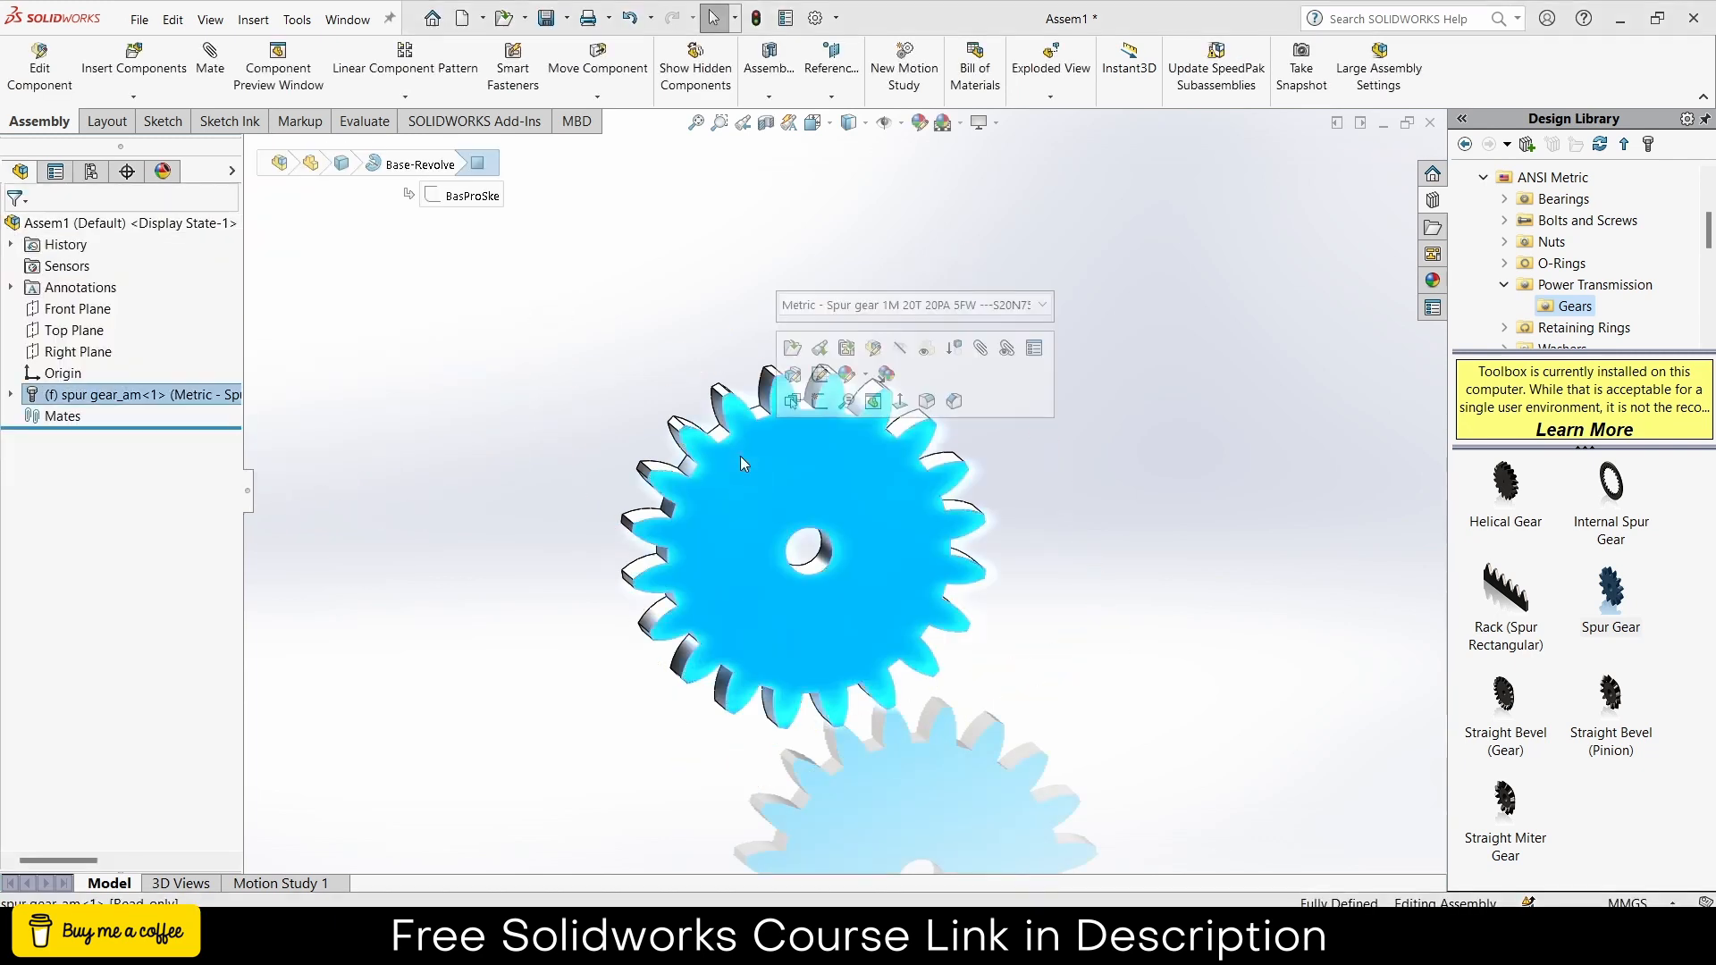
pyautogui.click(820, 402)
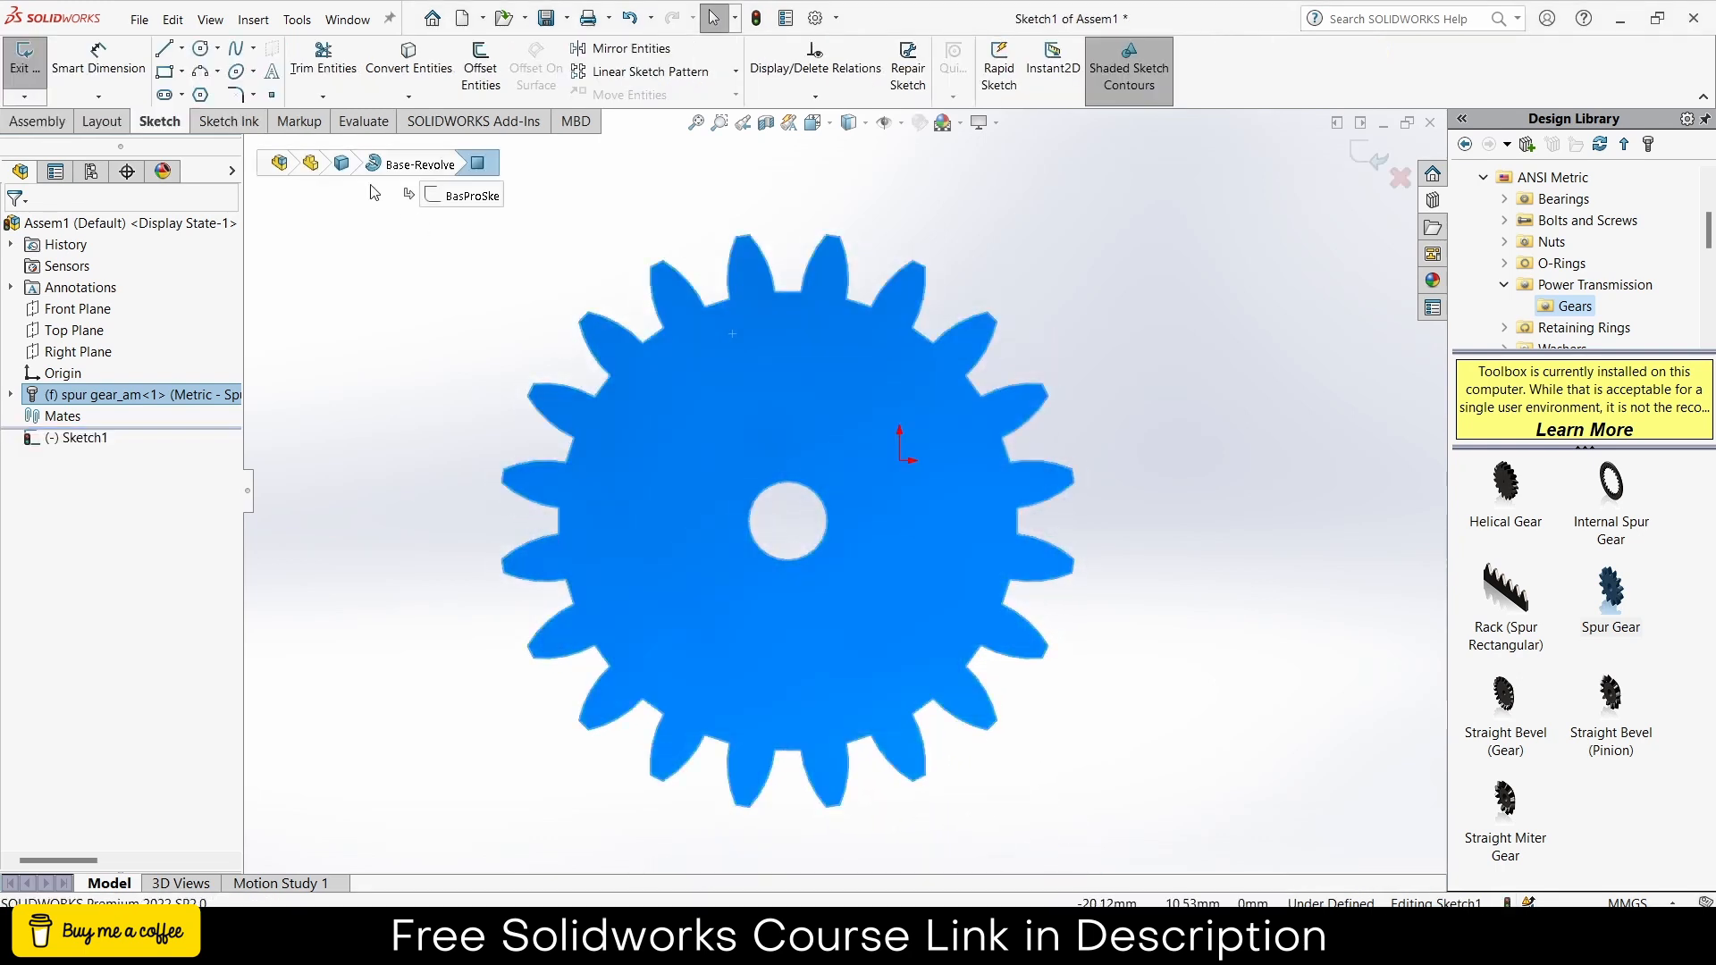
pyautogui.click(391, 72)
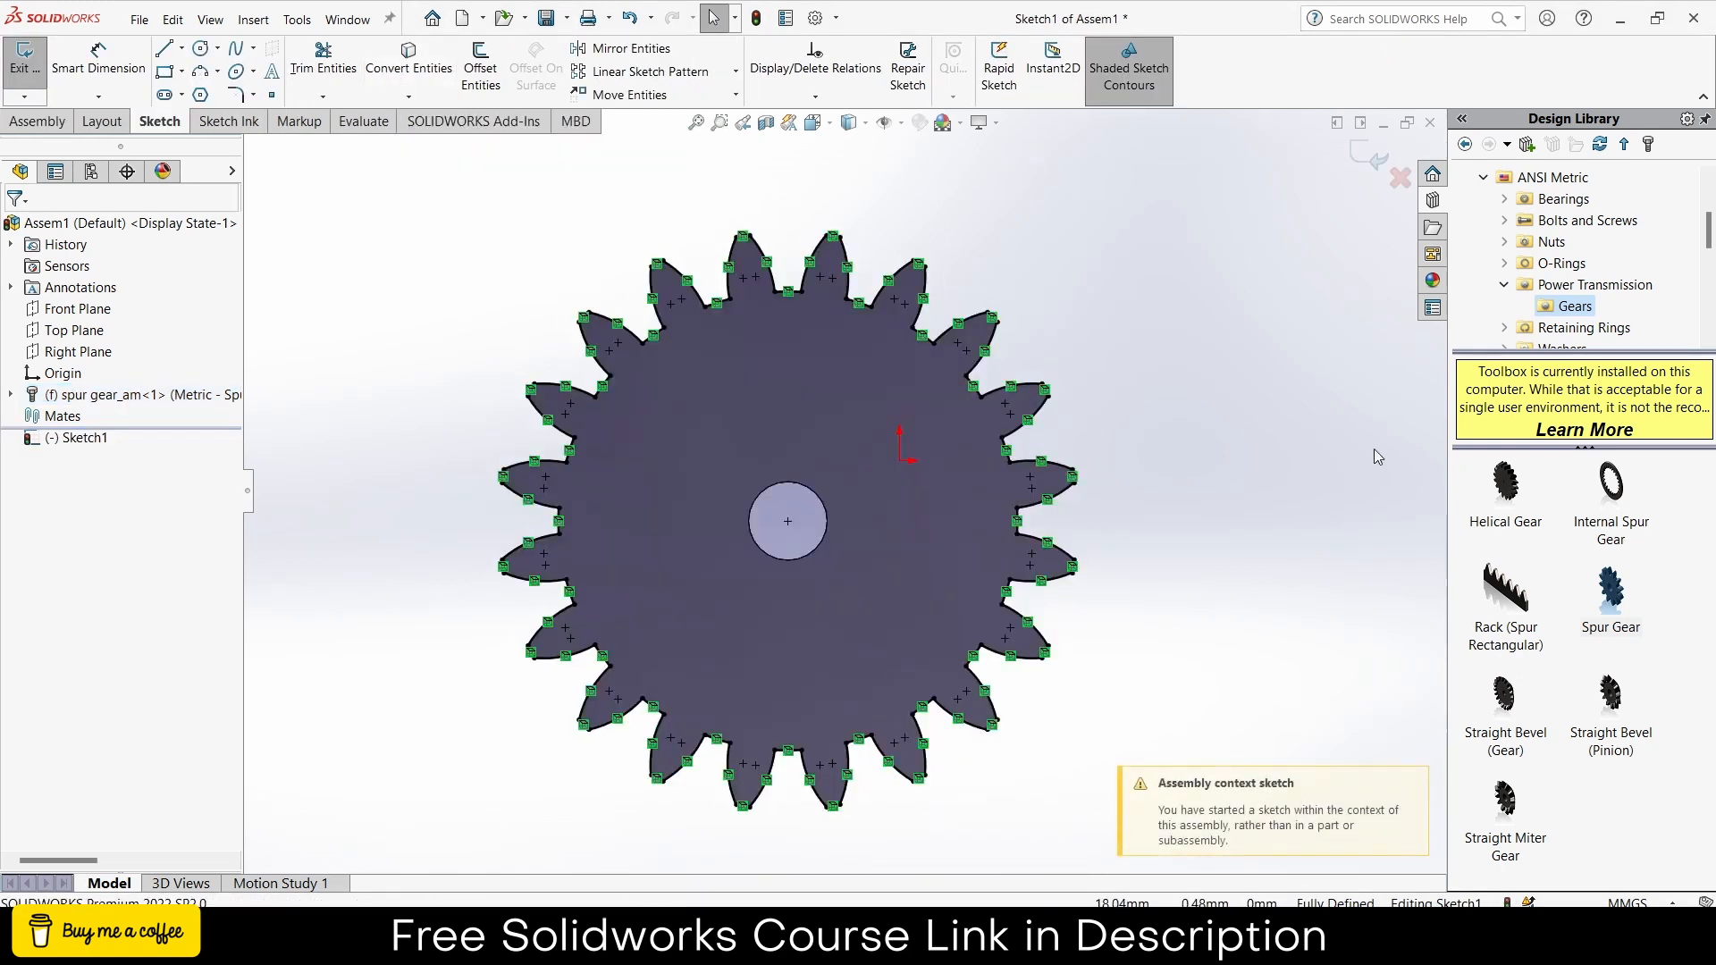
# - Copy all the converted gear outline entities and exit the assembly sketch
pyautogui.hotkey('ctrl', 'c')
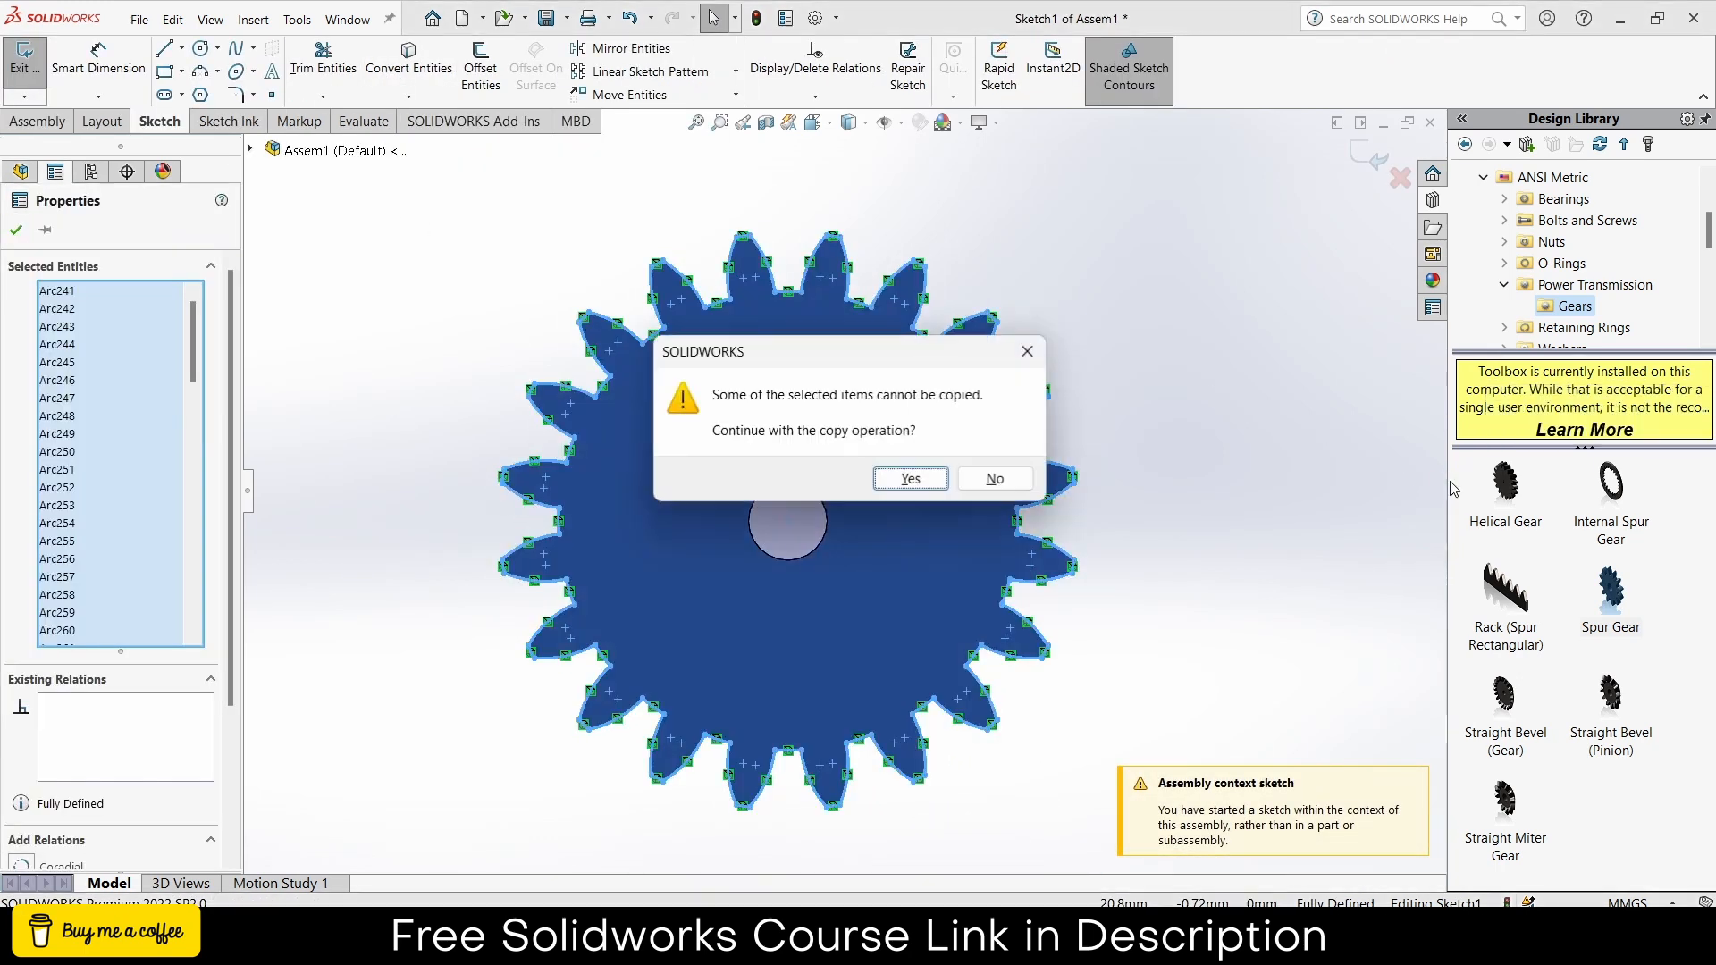
pyautogui.click(911, 480)
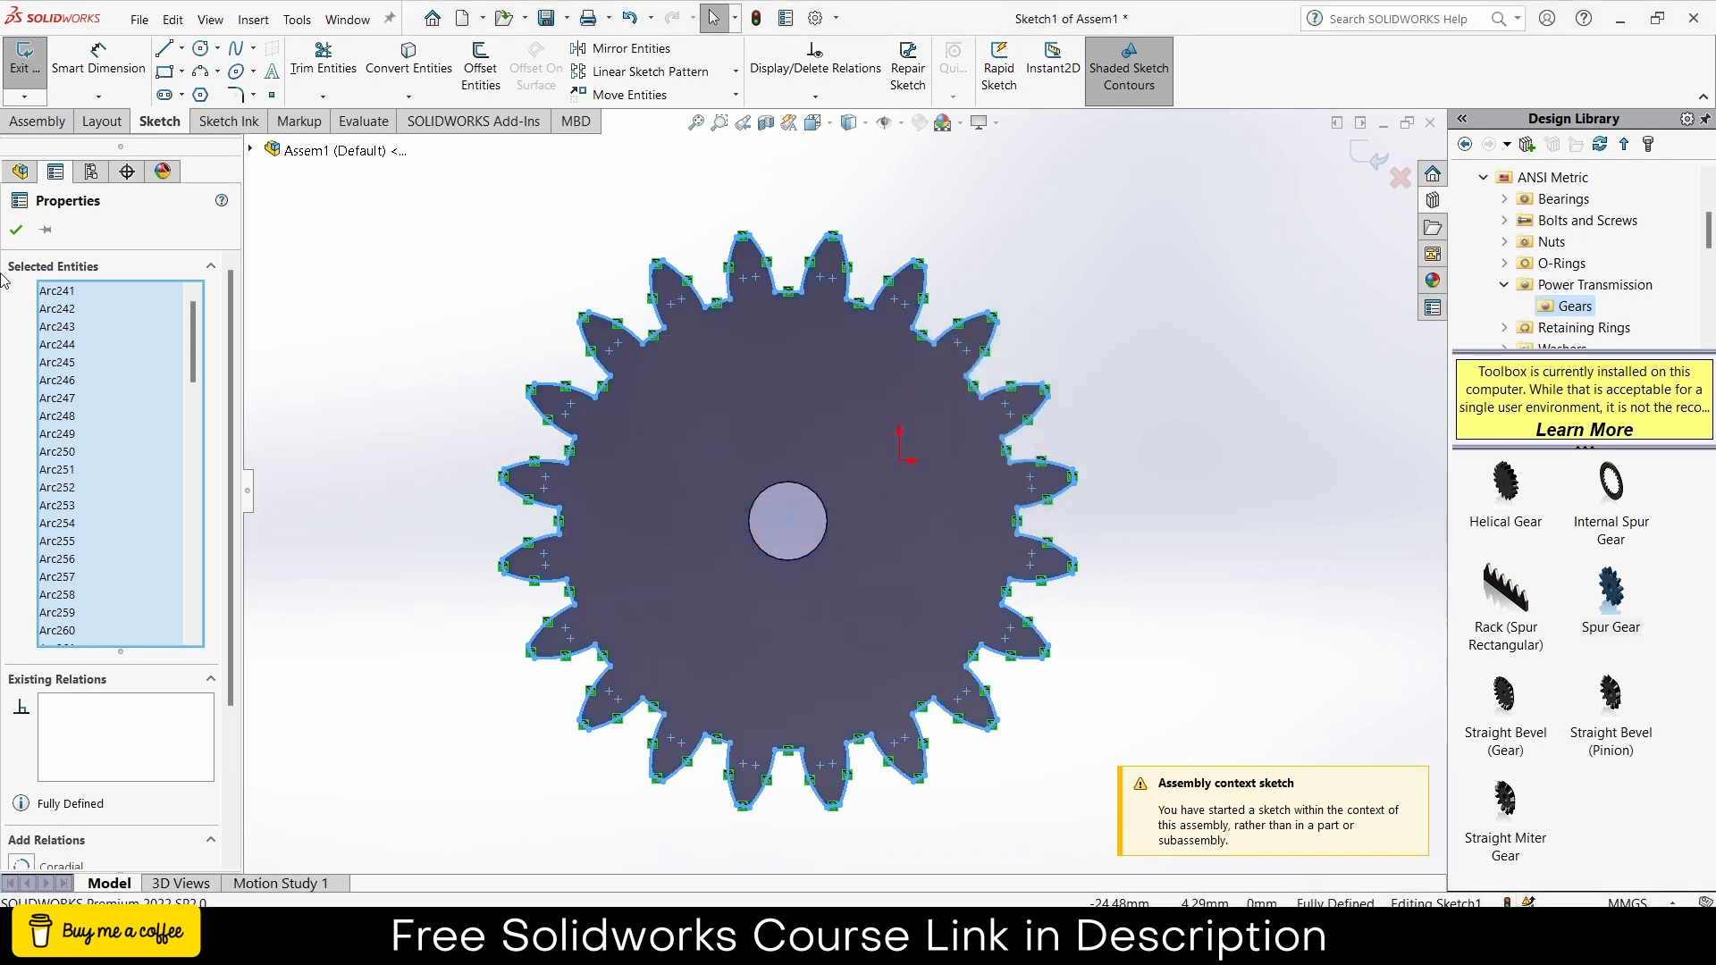
pyautogui.click(17, 228)
pyautogui.click(1368, 156)
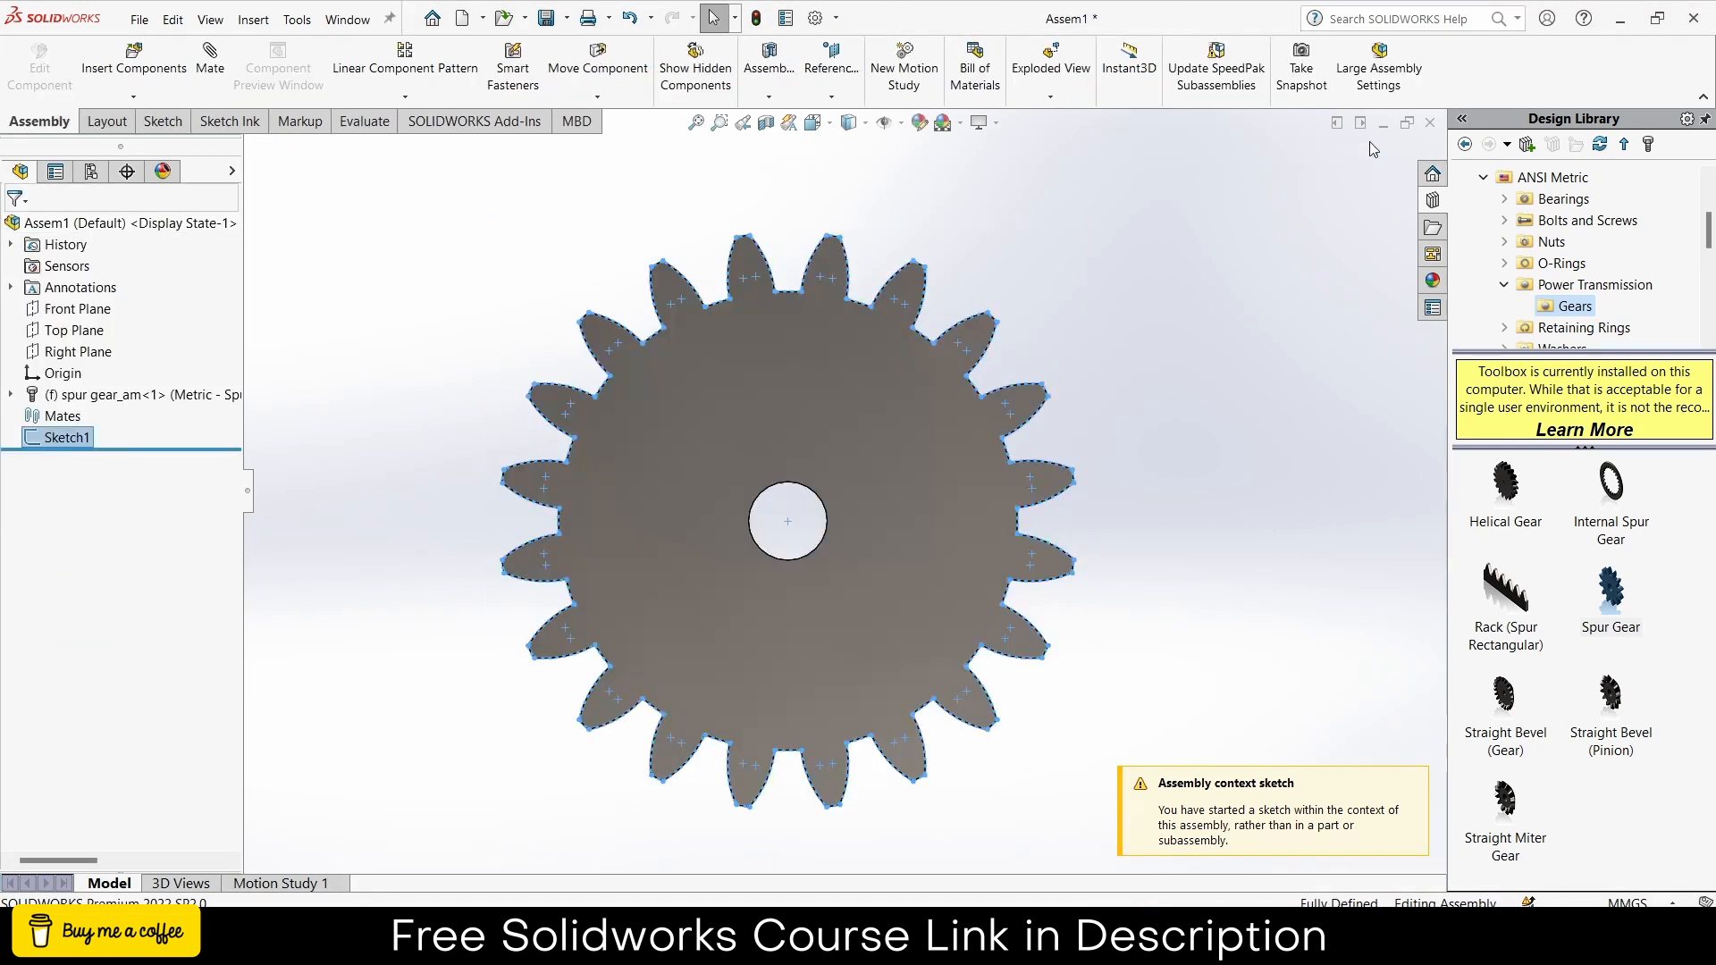
# - Create a new part on the assembly's Right Plane and paste the copied gear outline into its sketch
pyautogui.click(133, 96)
pyautogui.click(139, 141)
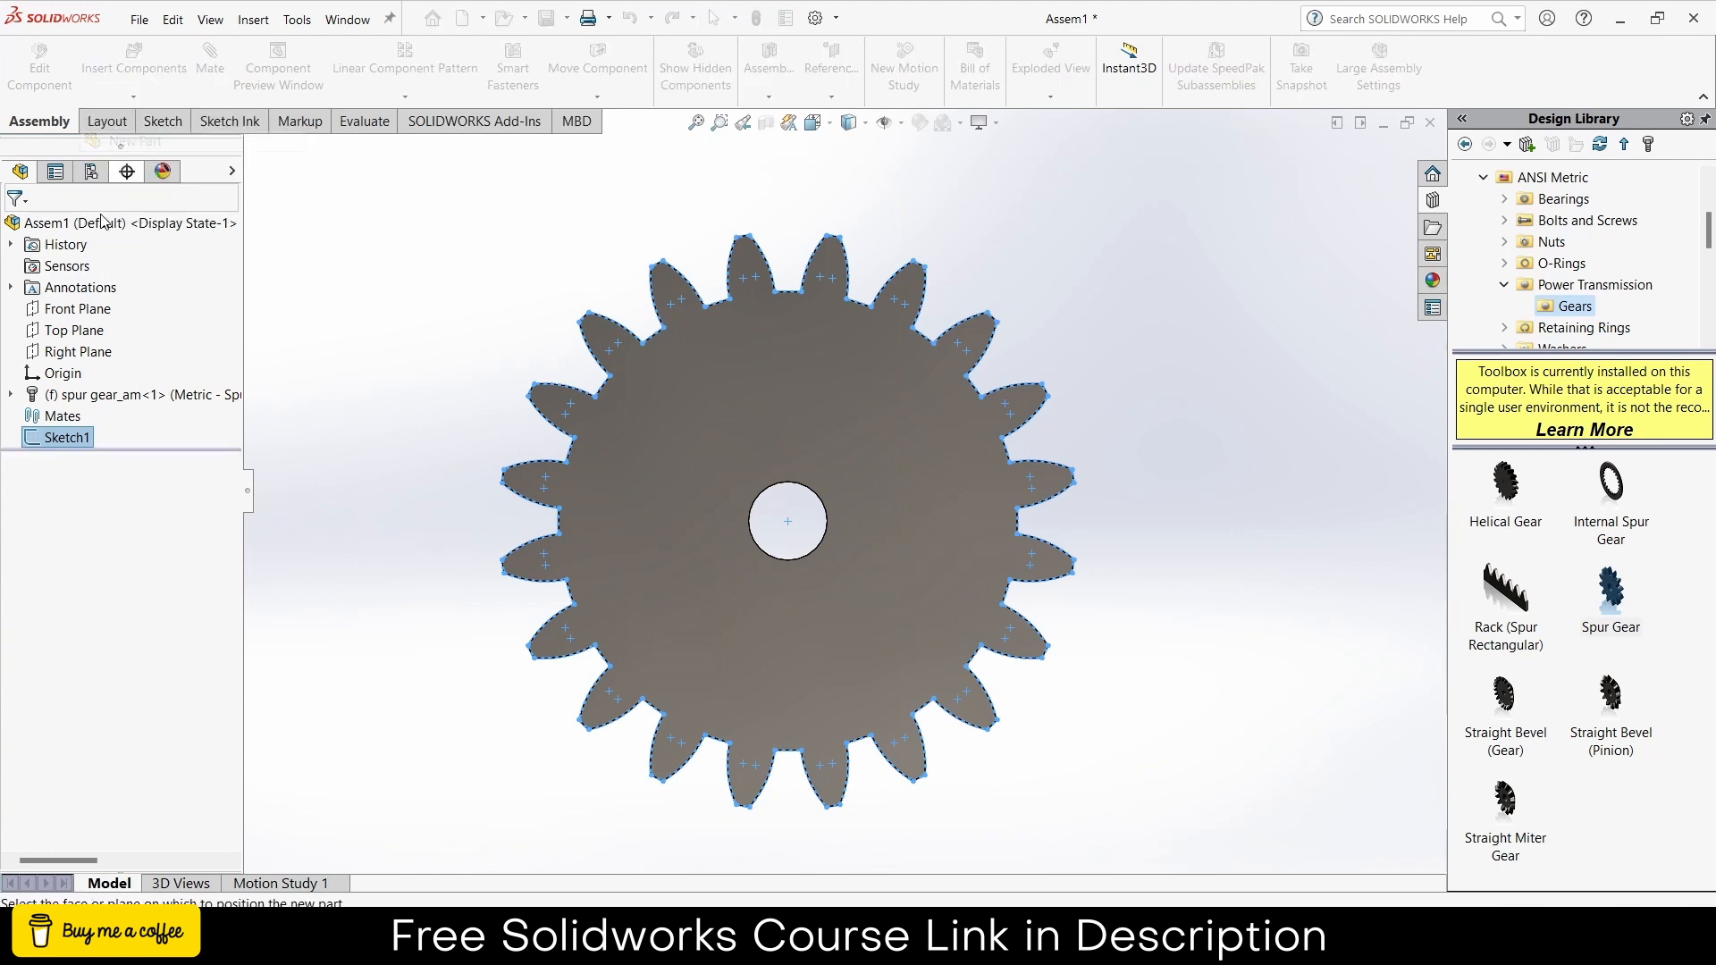
pyautogui.click(74, 360)
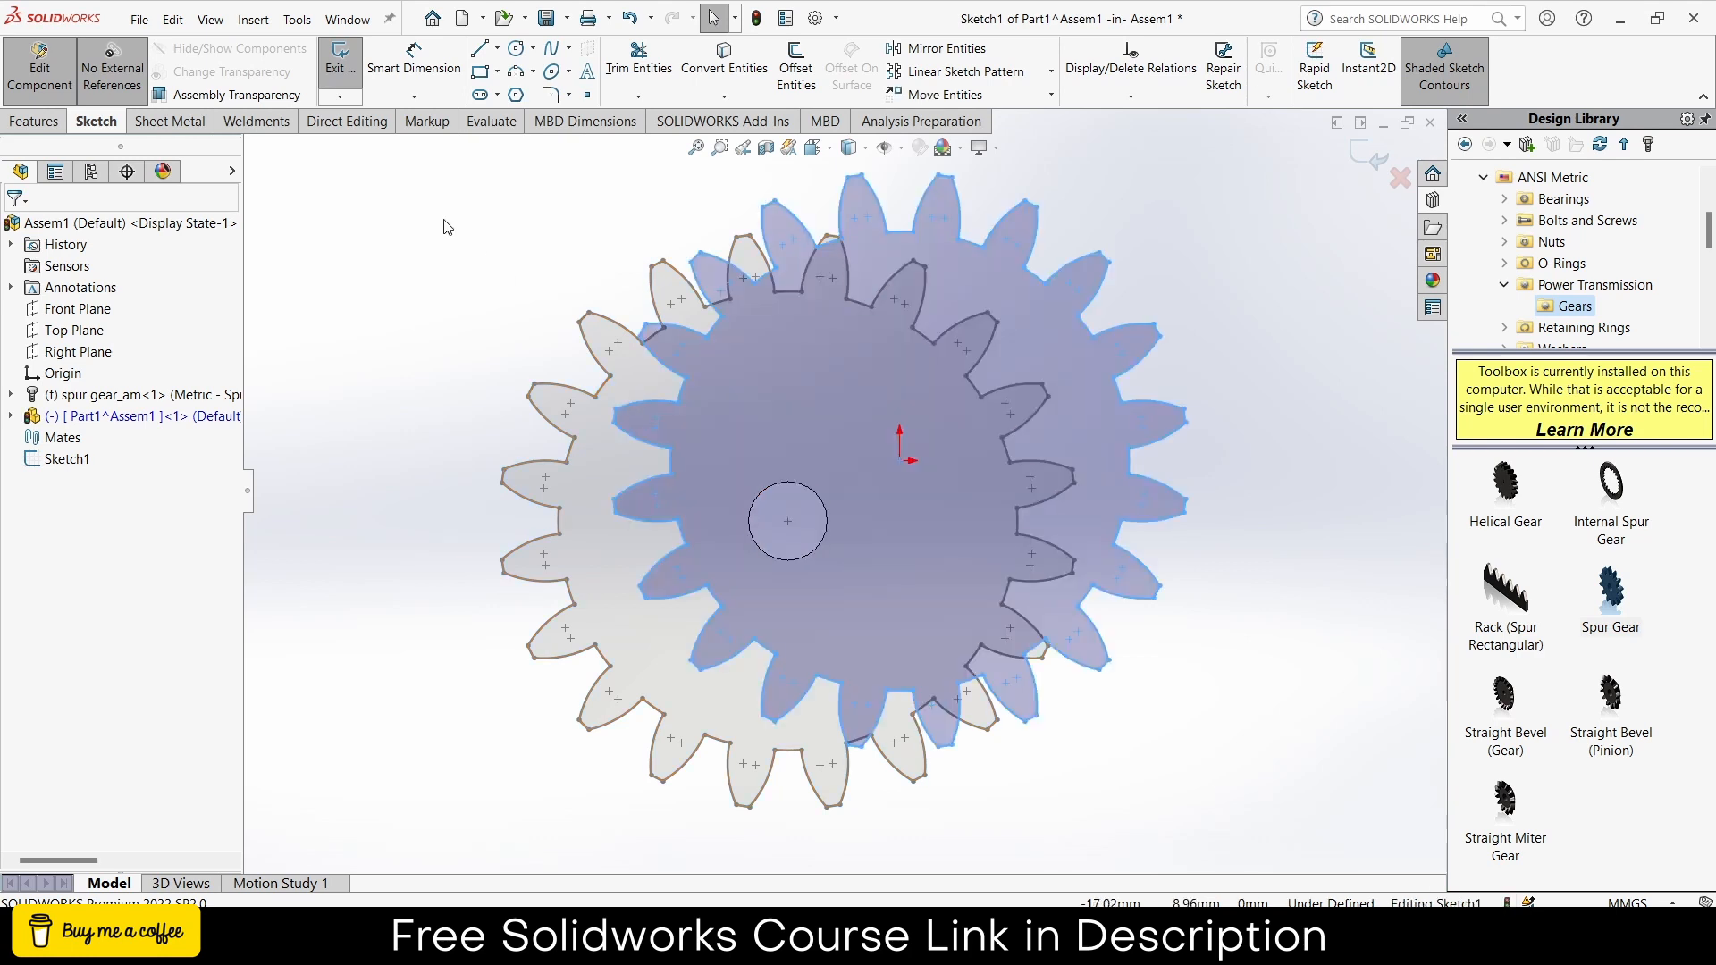
# - Extrude the pasted gear outline as a blind boss 10 mm deep
pyautogui.click(36, 122)
pyautogui.click(349, 72)
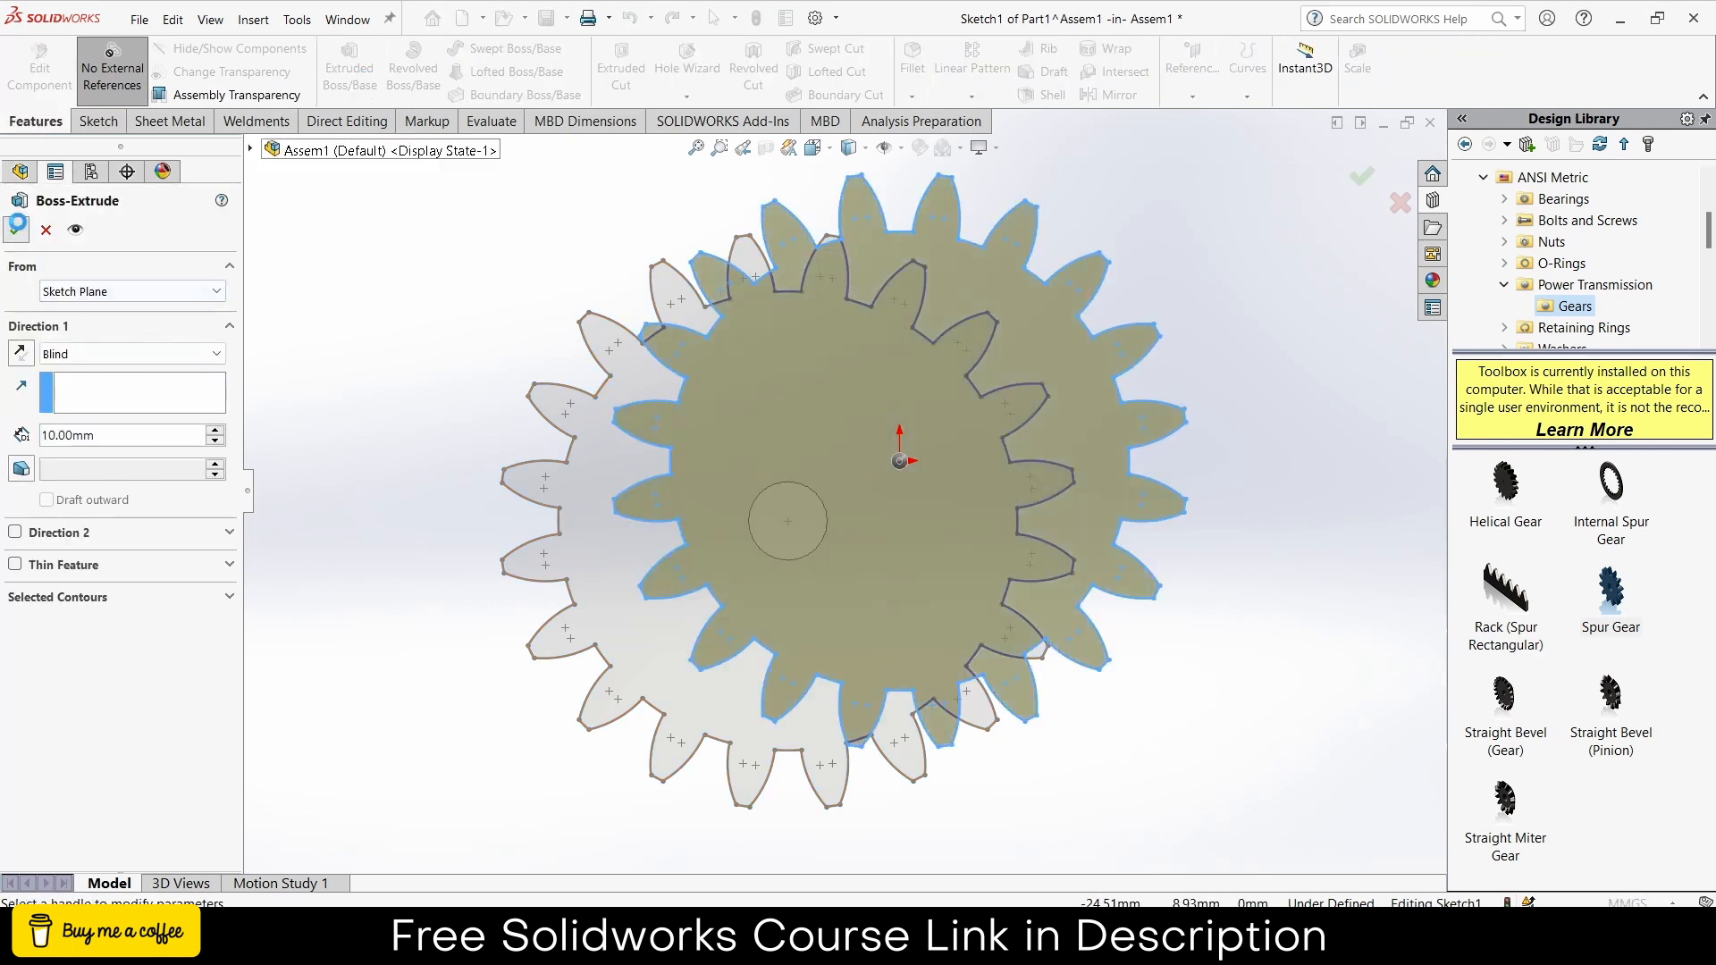
pyautogui.click(17, 229)
# - Sketch a circle at the centre of the new gear's front face and set its diameter to 4 mm
pyautogui.click(937, 432)
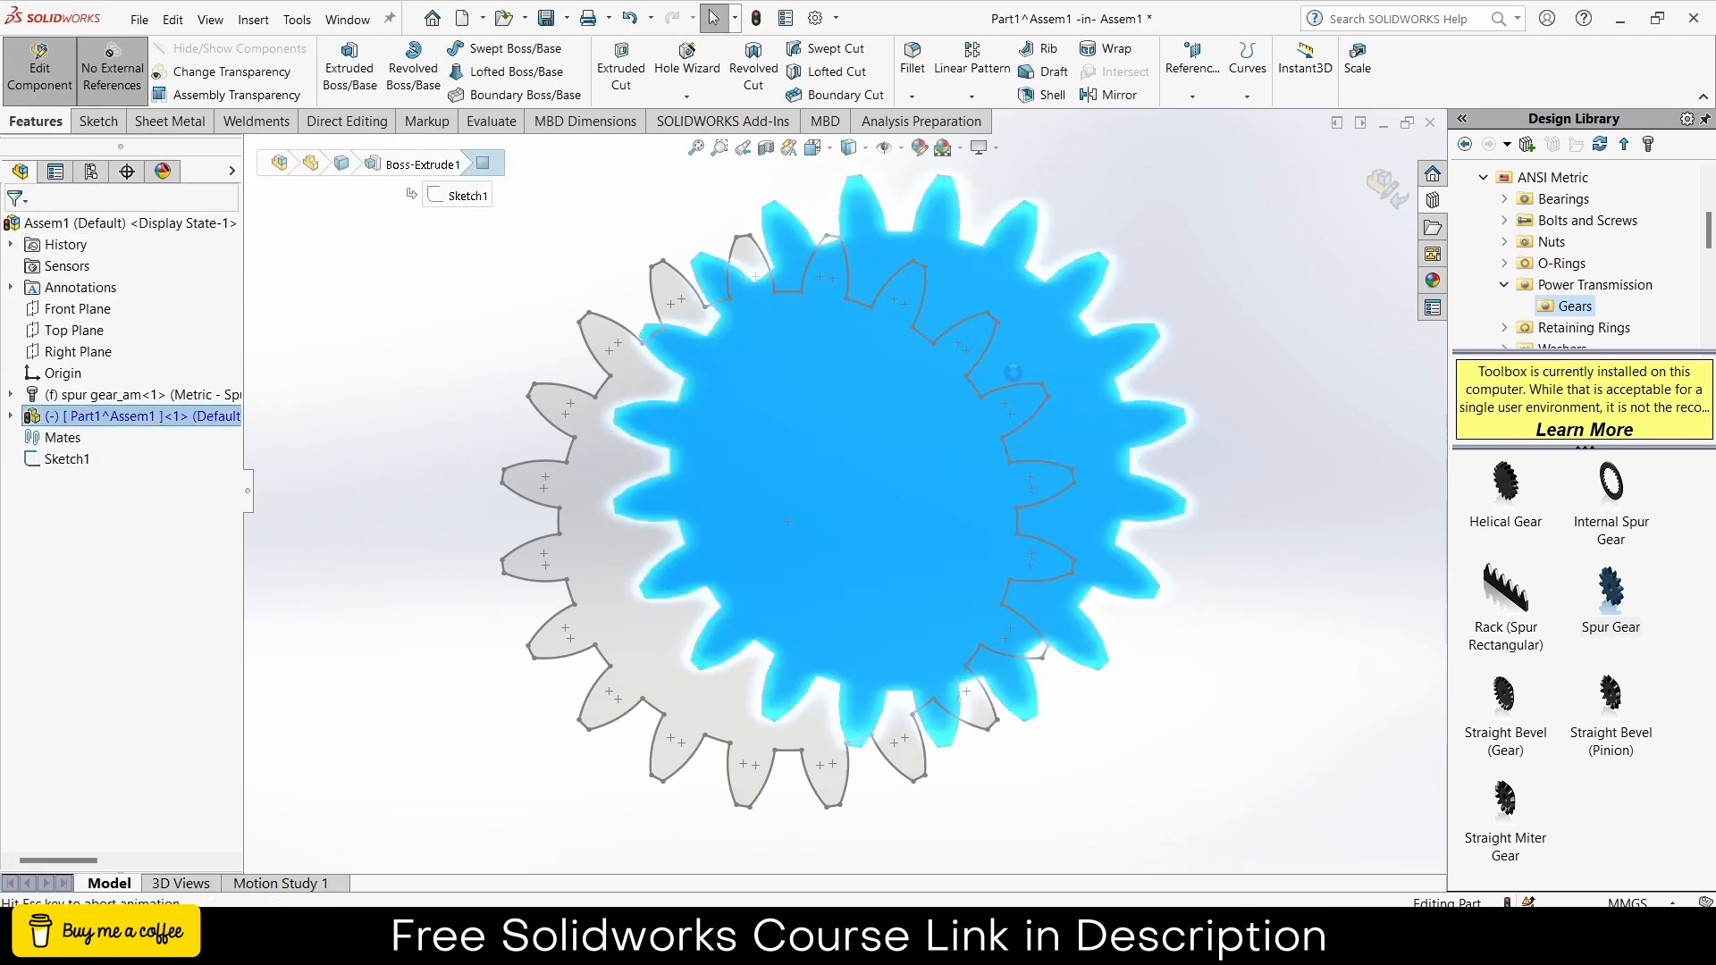
pyautogui.click(516, 49)
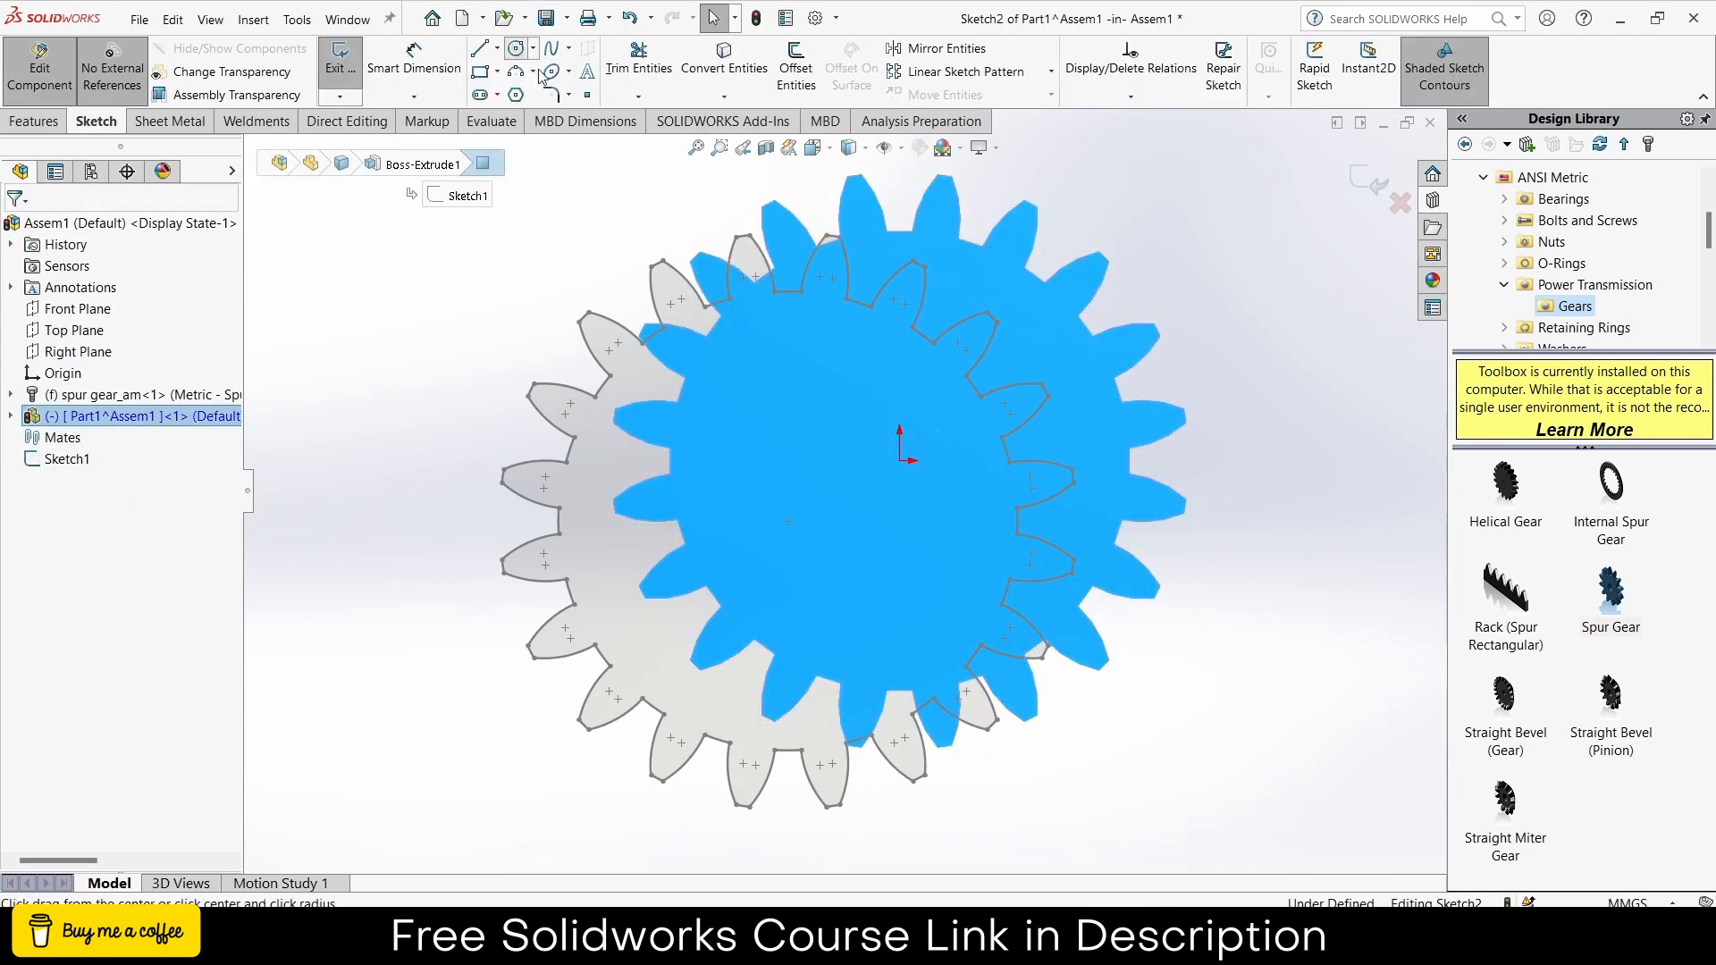
pyautogui.moveTo(900, 460); pyautogui.dragTo(939, 422)
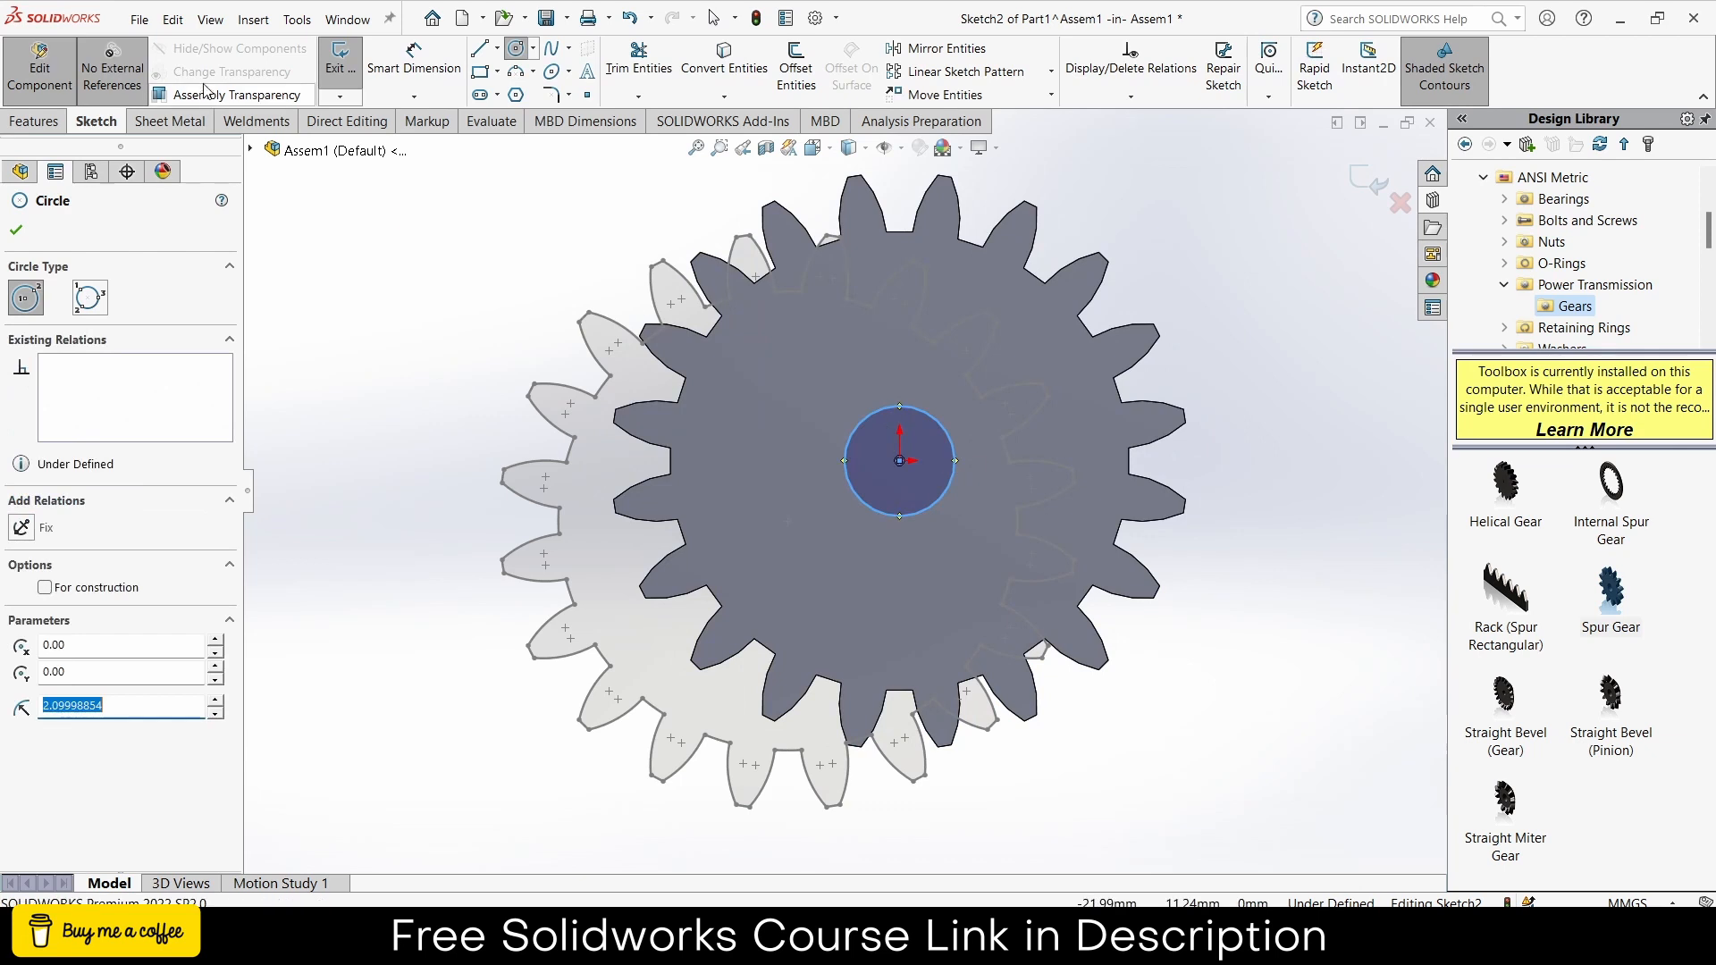
pyautogui.click(414, 58)
pyautogui.click(947, 433)
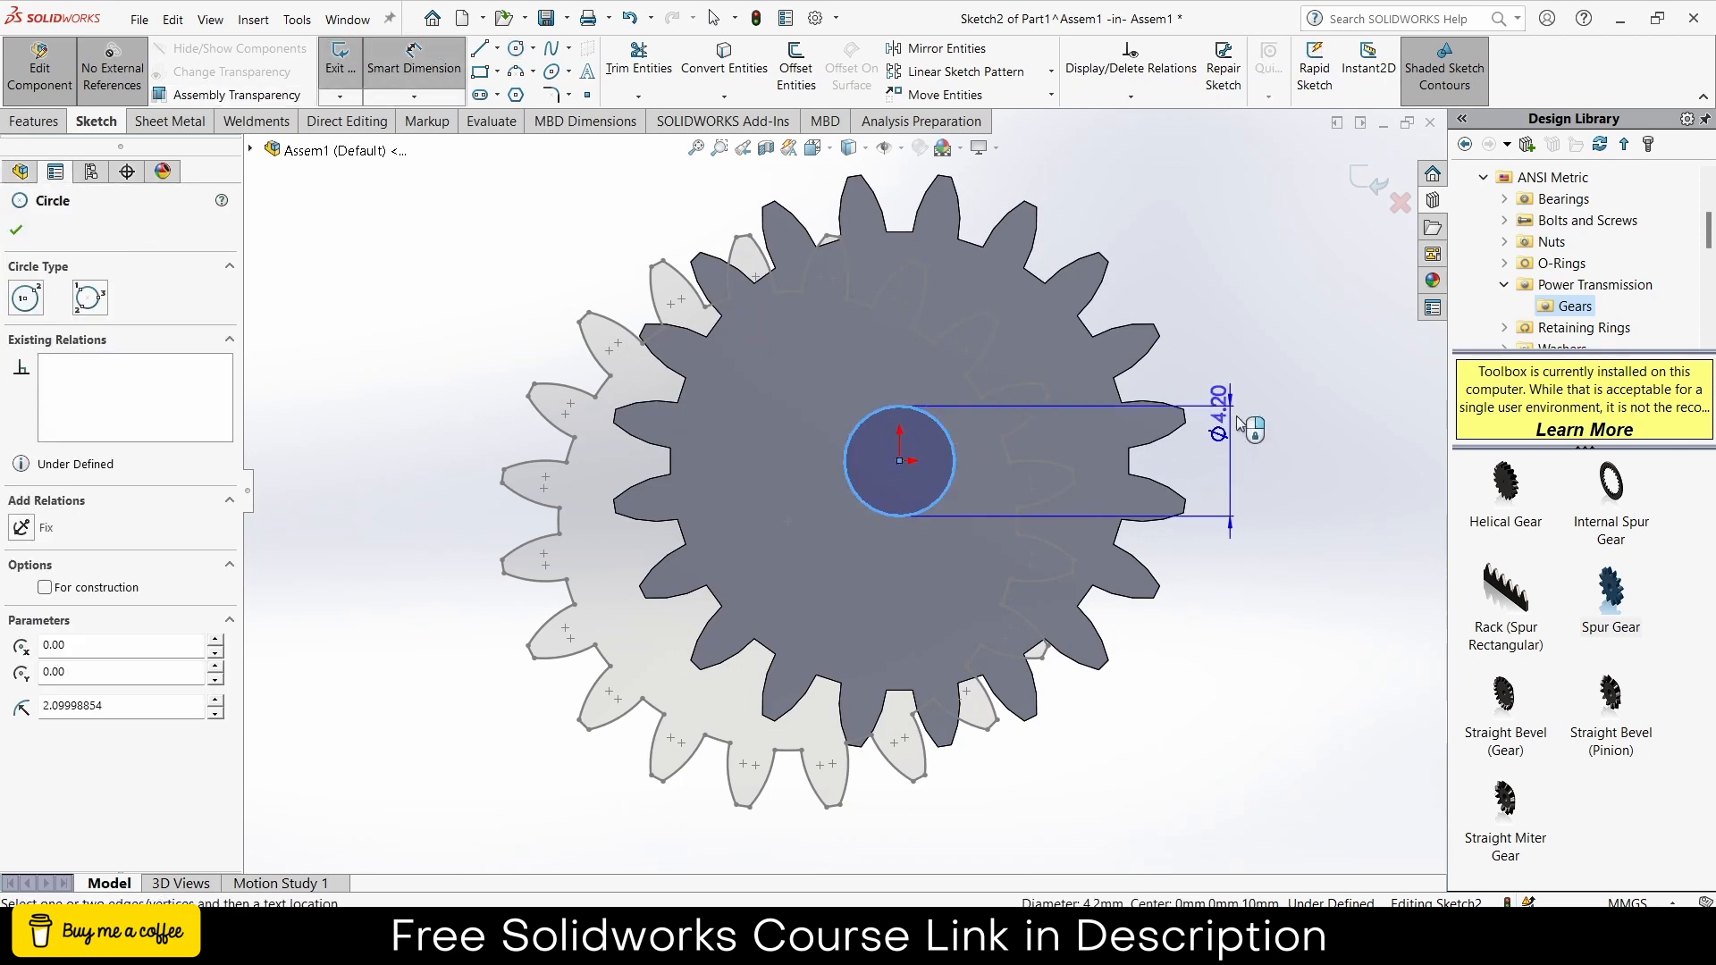
pyautogui.click(1257, 425)
pyautogui.write('4')
pyautogui.press('Return')
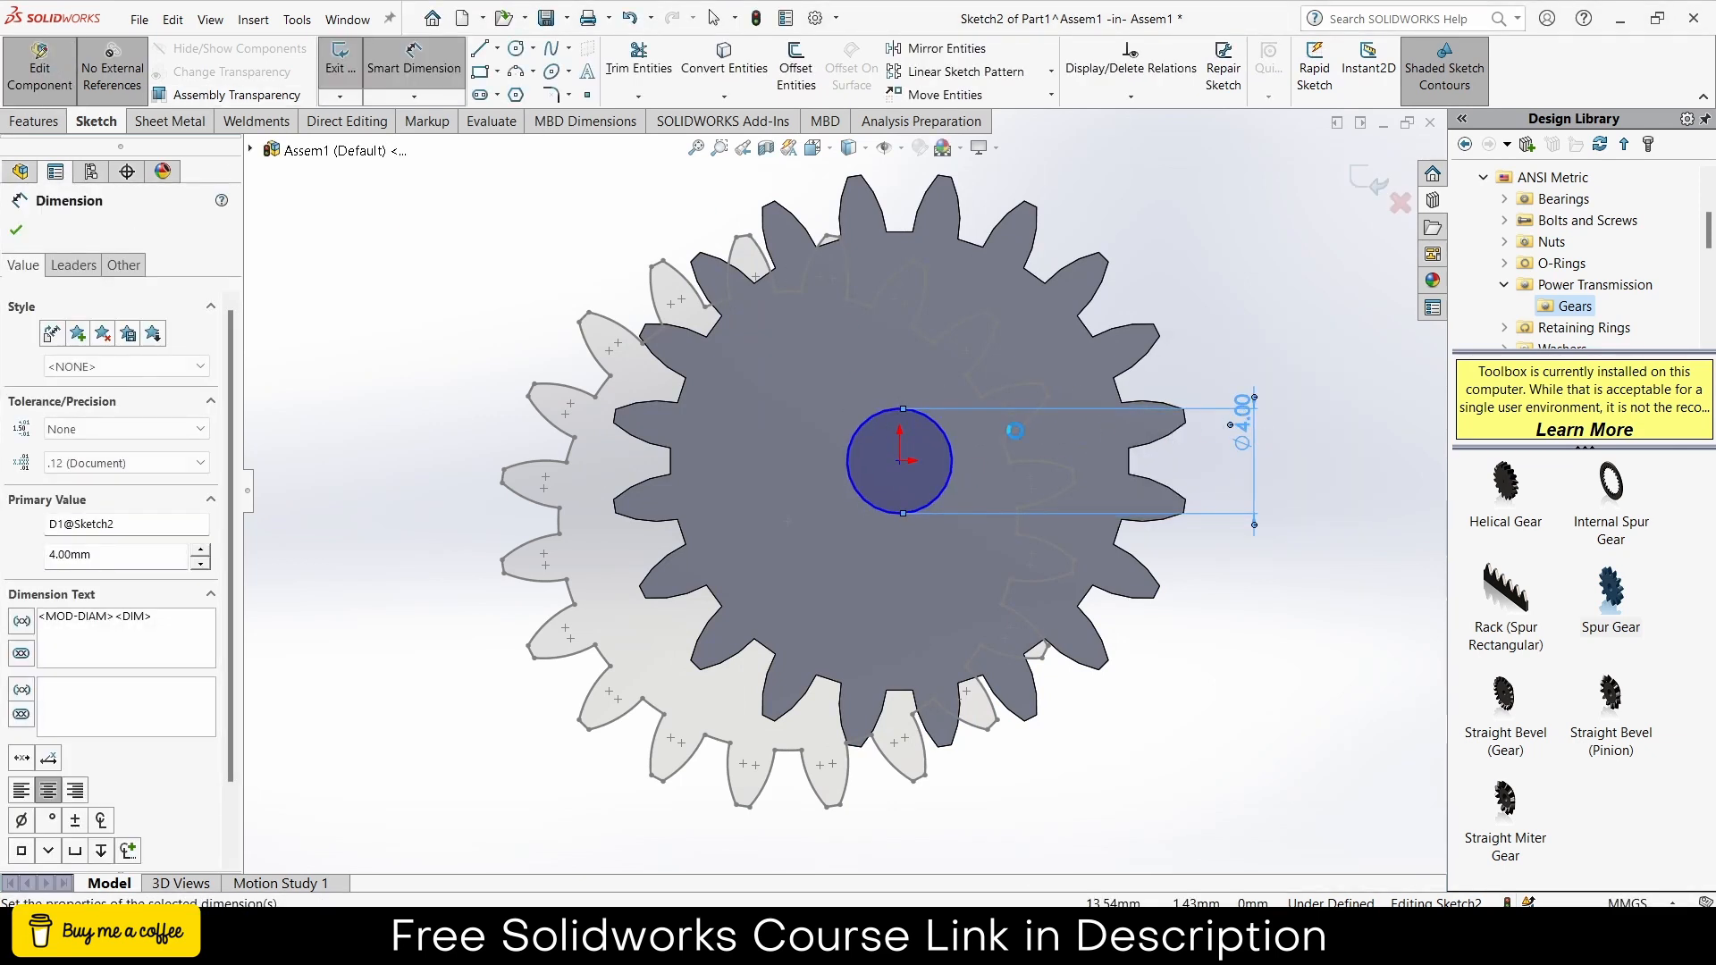
pyautogui.press('Escape')
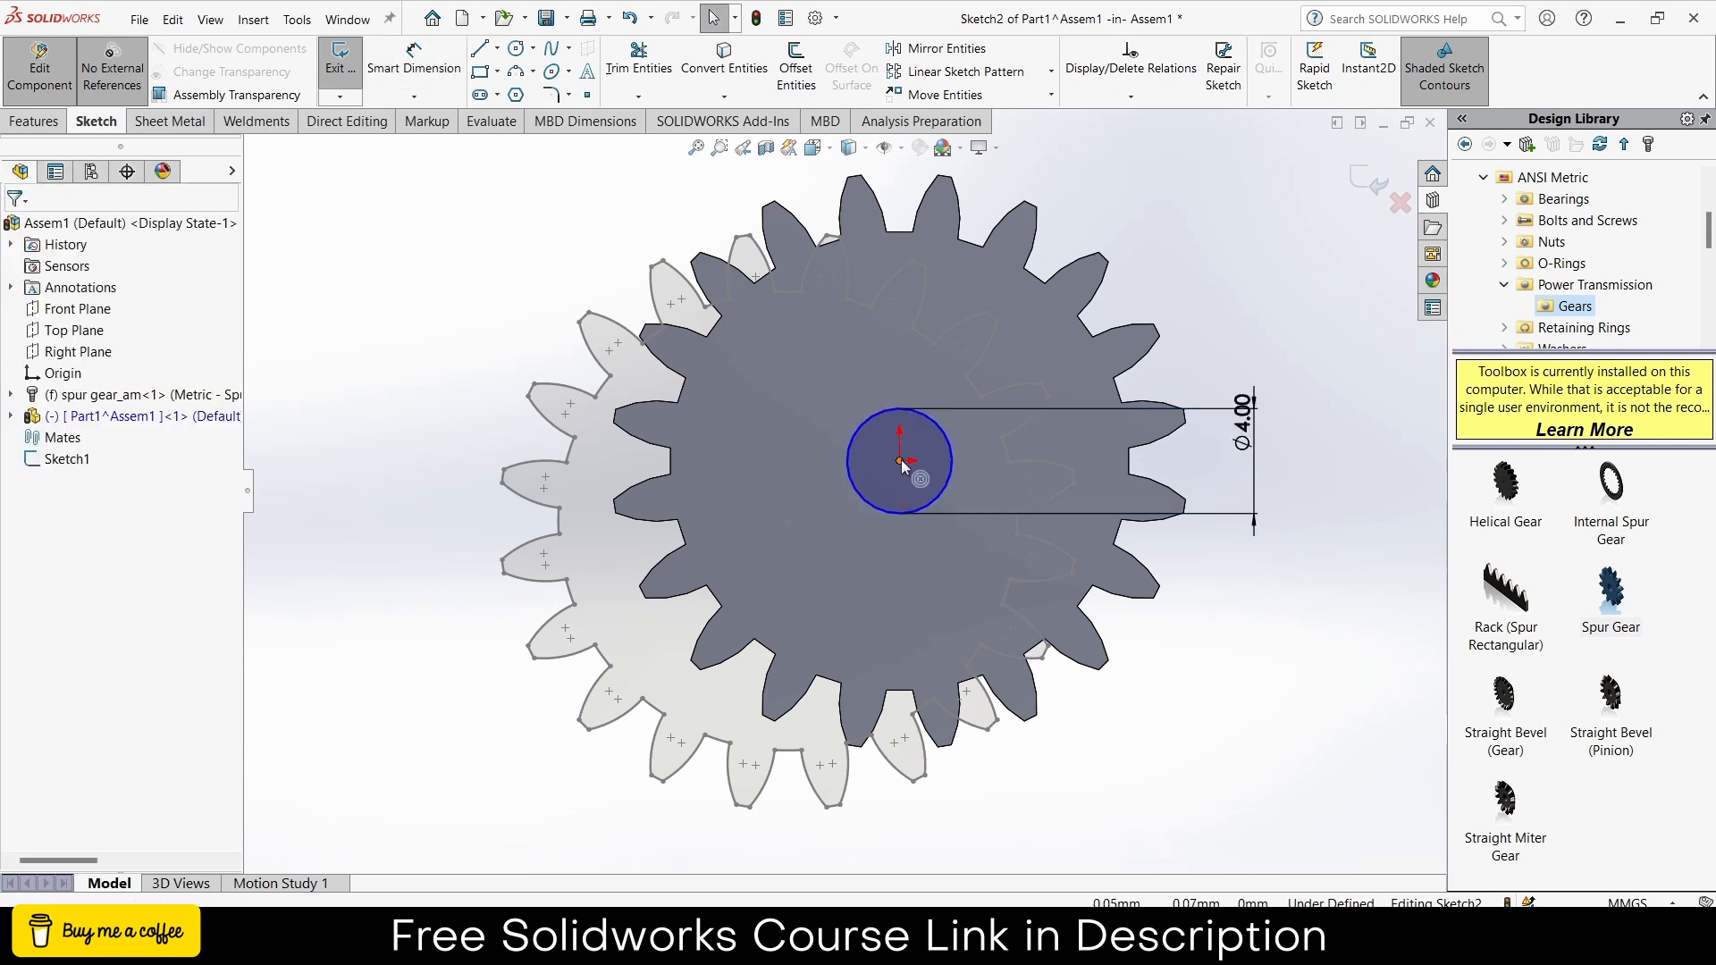
# - Make the circle's centre point coincident with the part origin
pyautogui.moveTo(901, 459); pyautogui.dragTo(917, 441)
pyautogui.keyDown('ctrl'); pyautogui.click(900, 462); pyautogui.keyUp('ctrl')
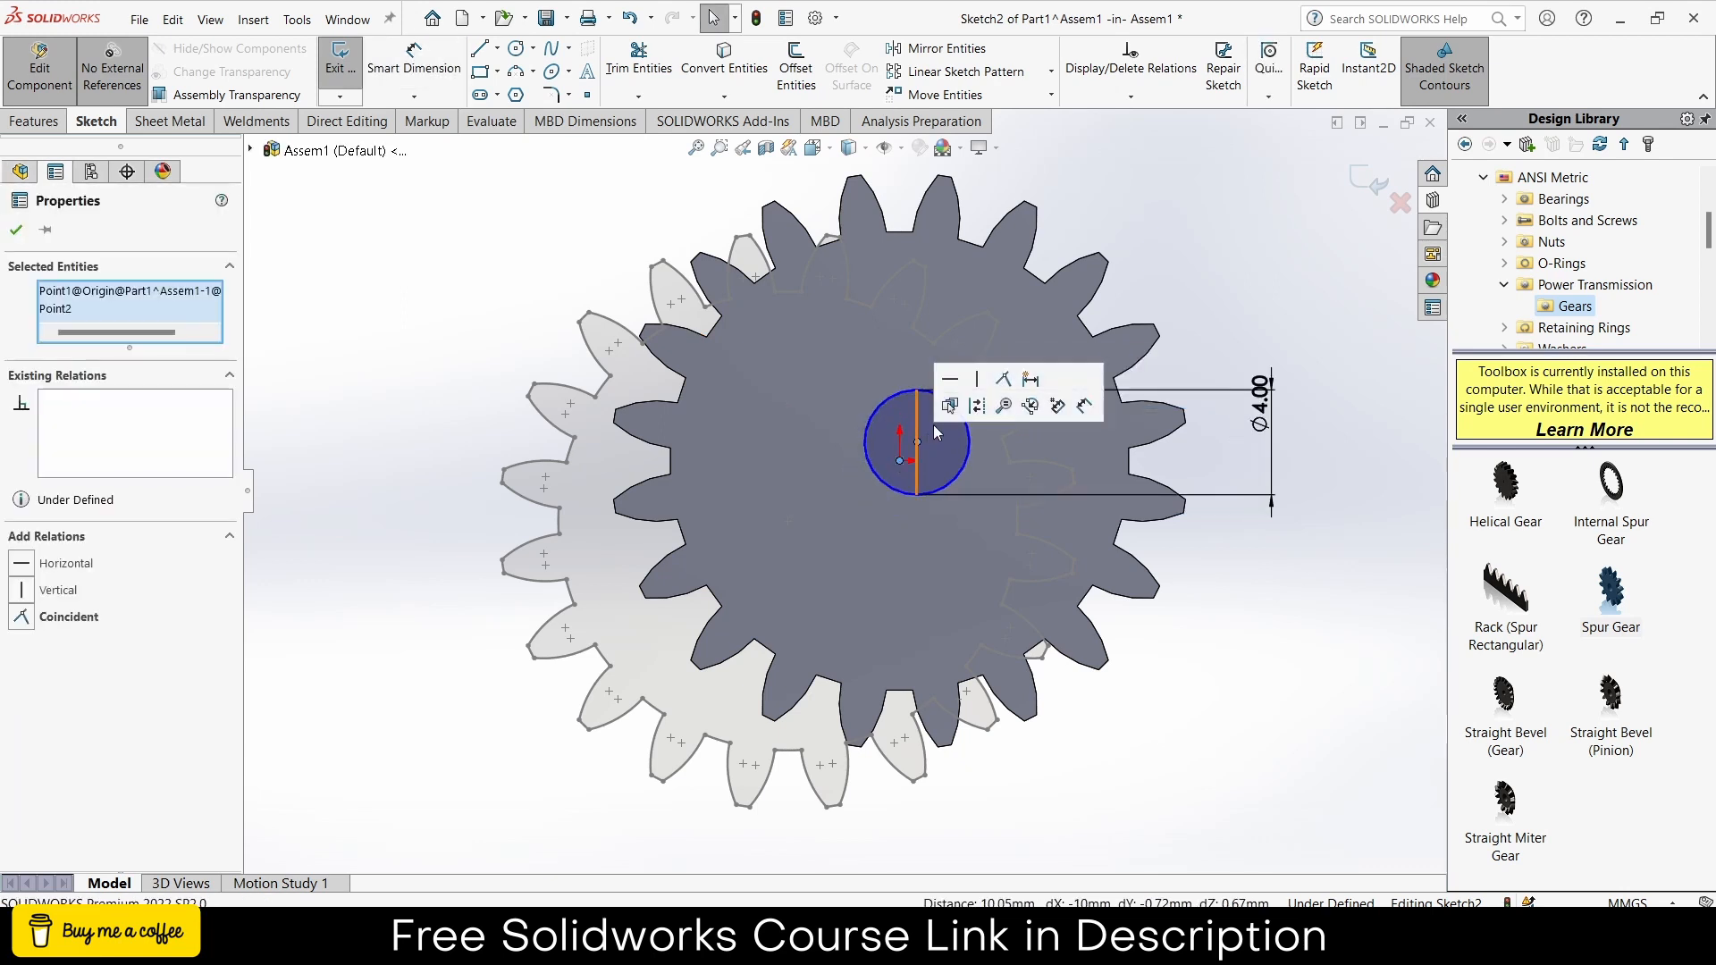
pyautogui.click(998, 386)
# - Cut the circle through the new gear with an Extruded Cut to form its centre bore
pyautogui.click(33, 121)
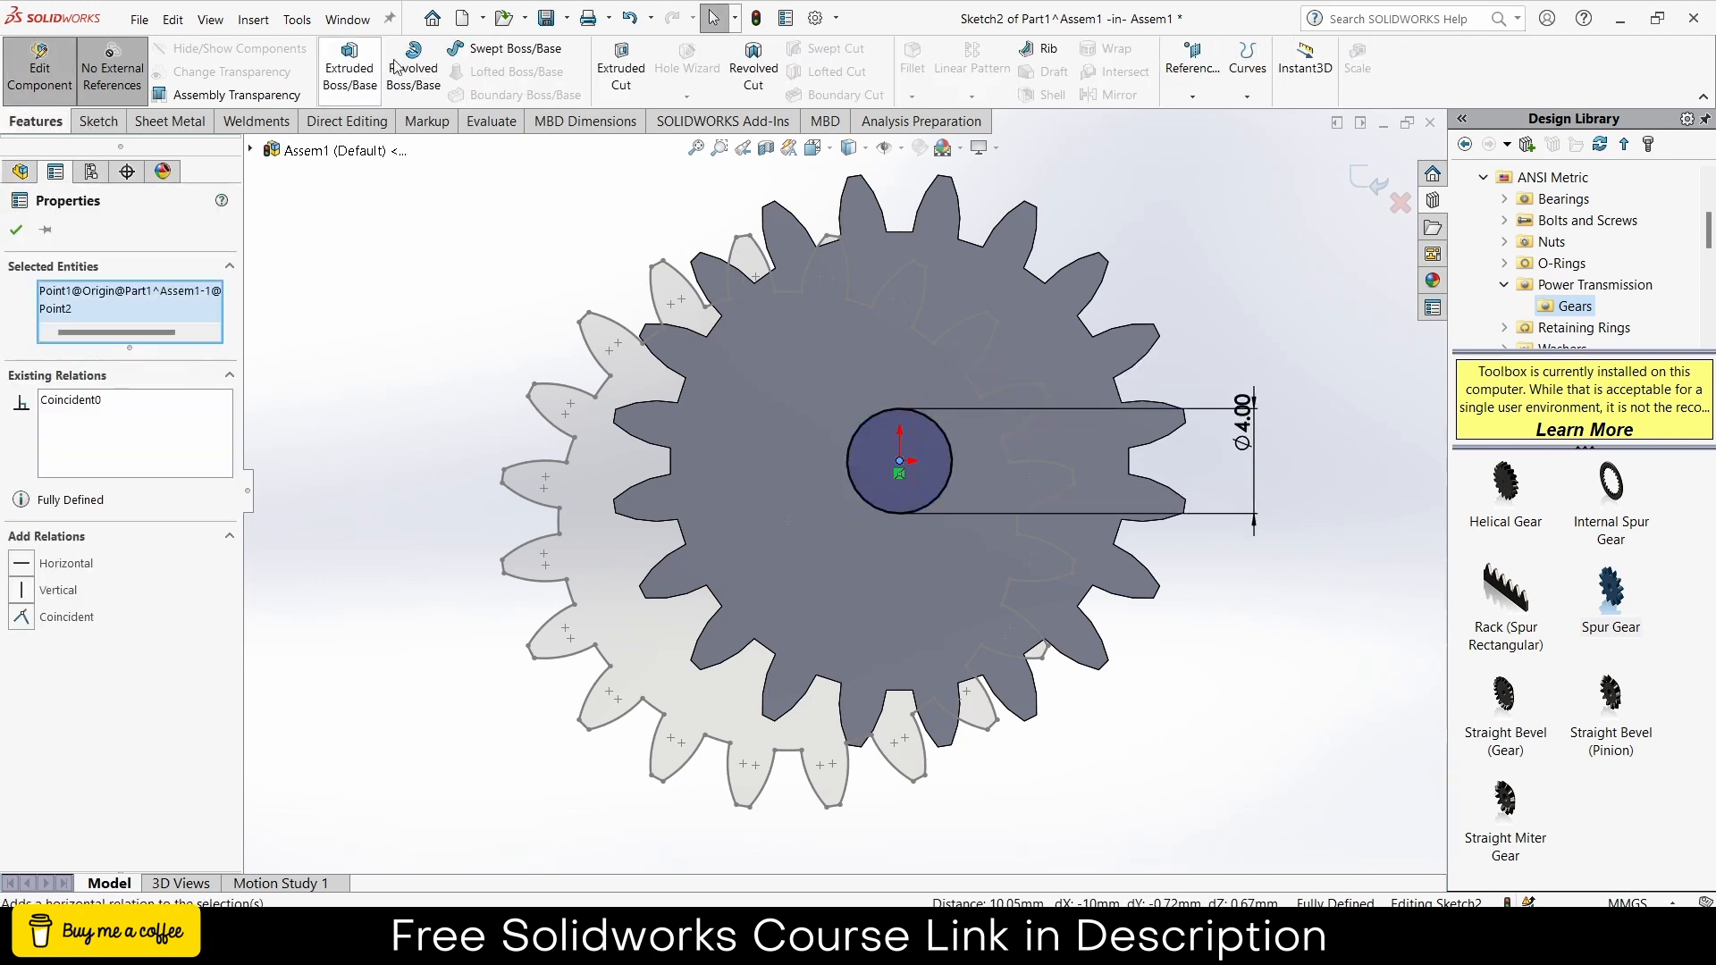
pyautogui.click(635, 70)
pyautogui.click(112, 356)
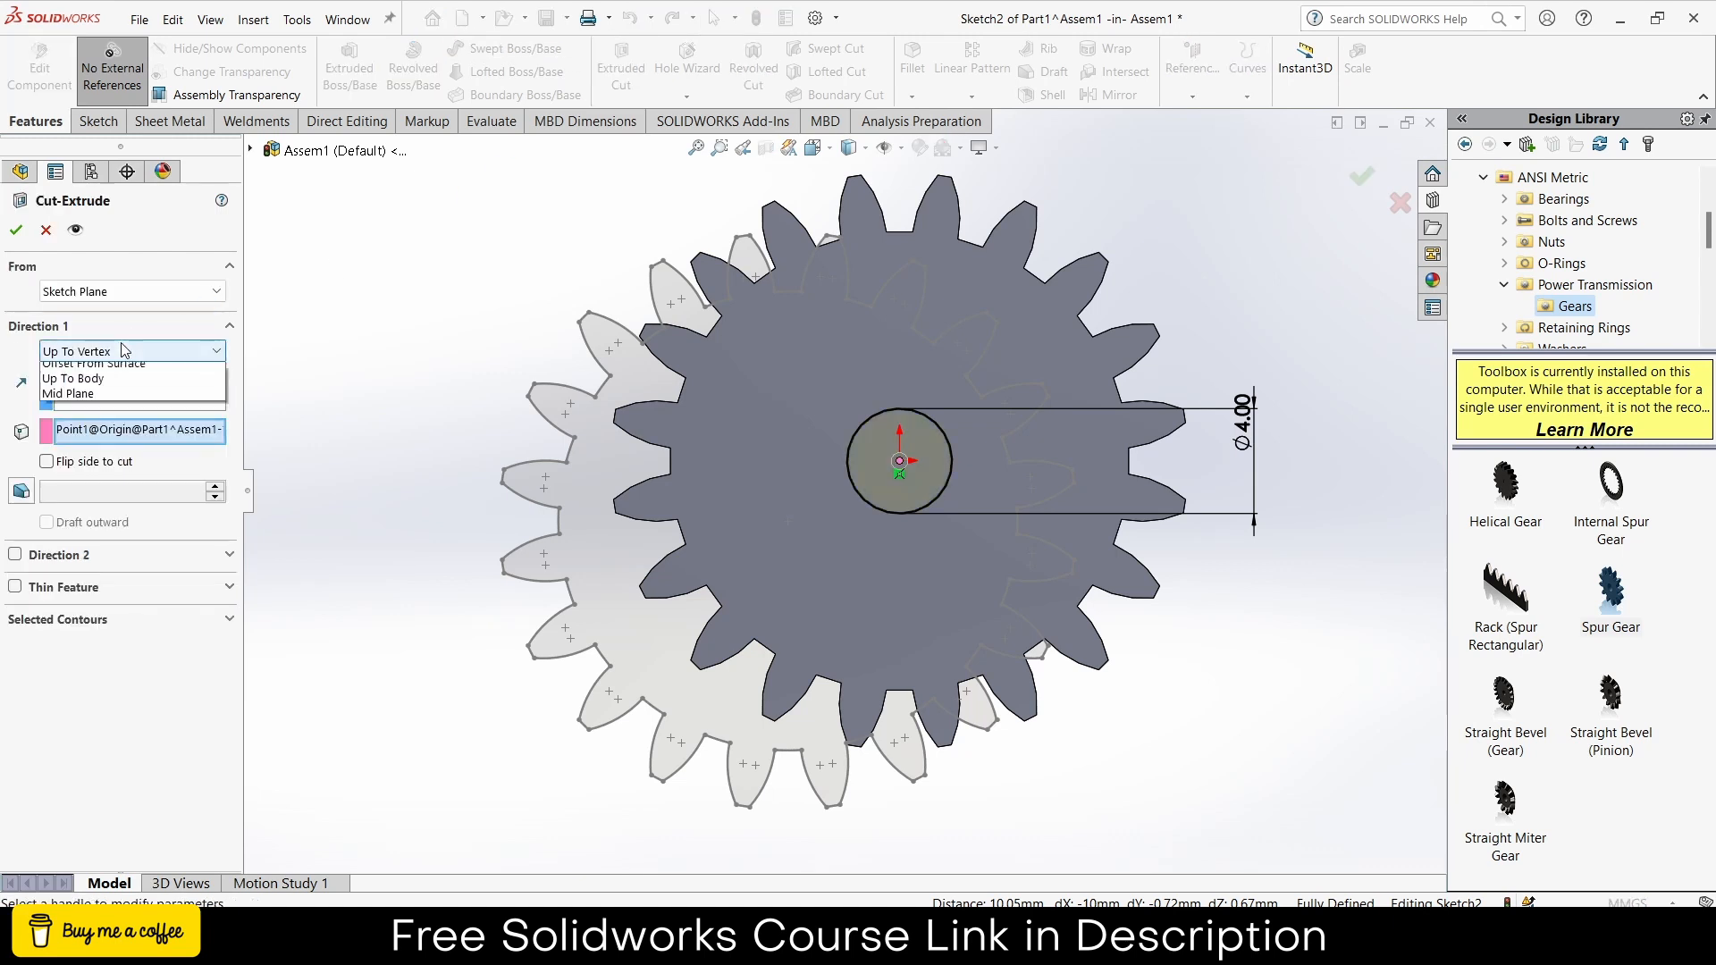
pyautogui.click(125, 391)
pyautogui.click(14, 229)
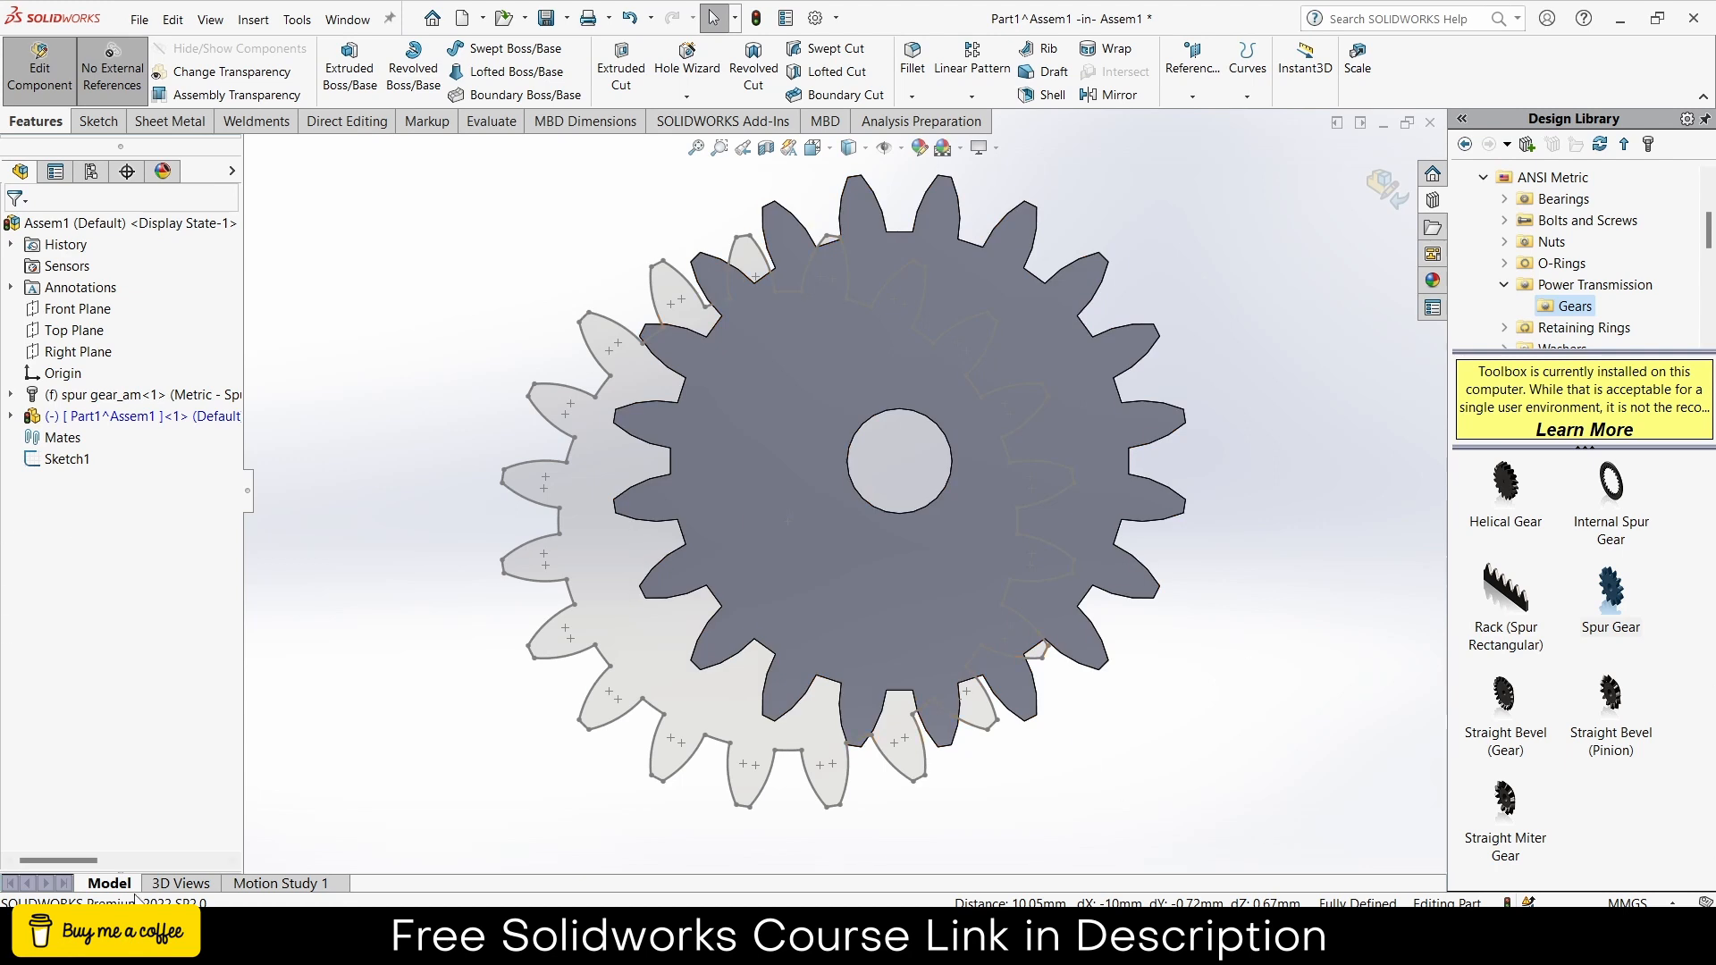
# - Rename the new gear component as 20T1M in the feature tree
pyautogui.click(99, 861)
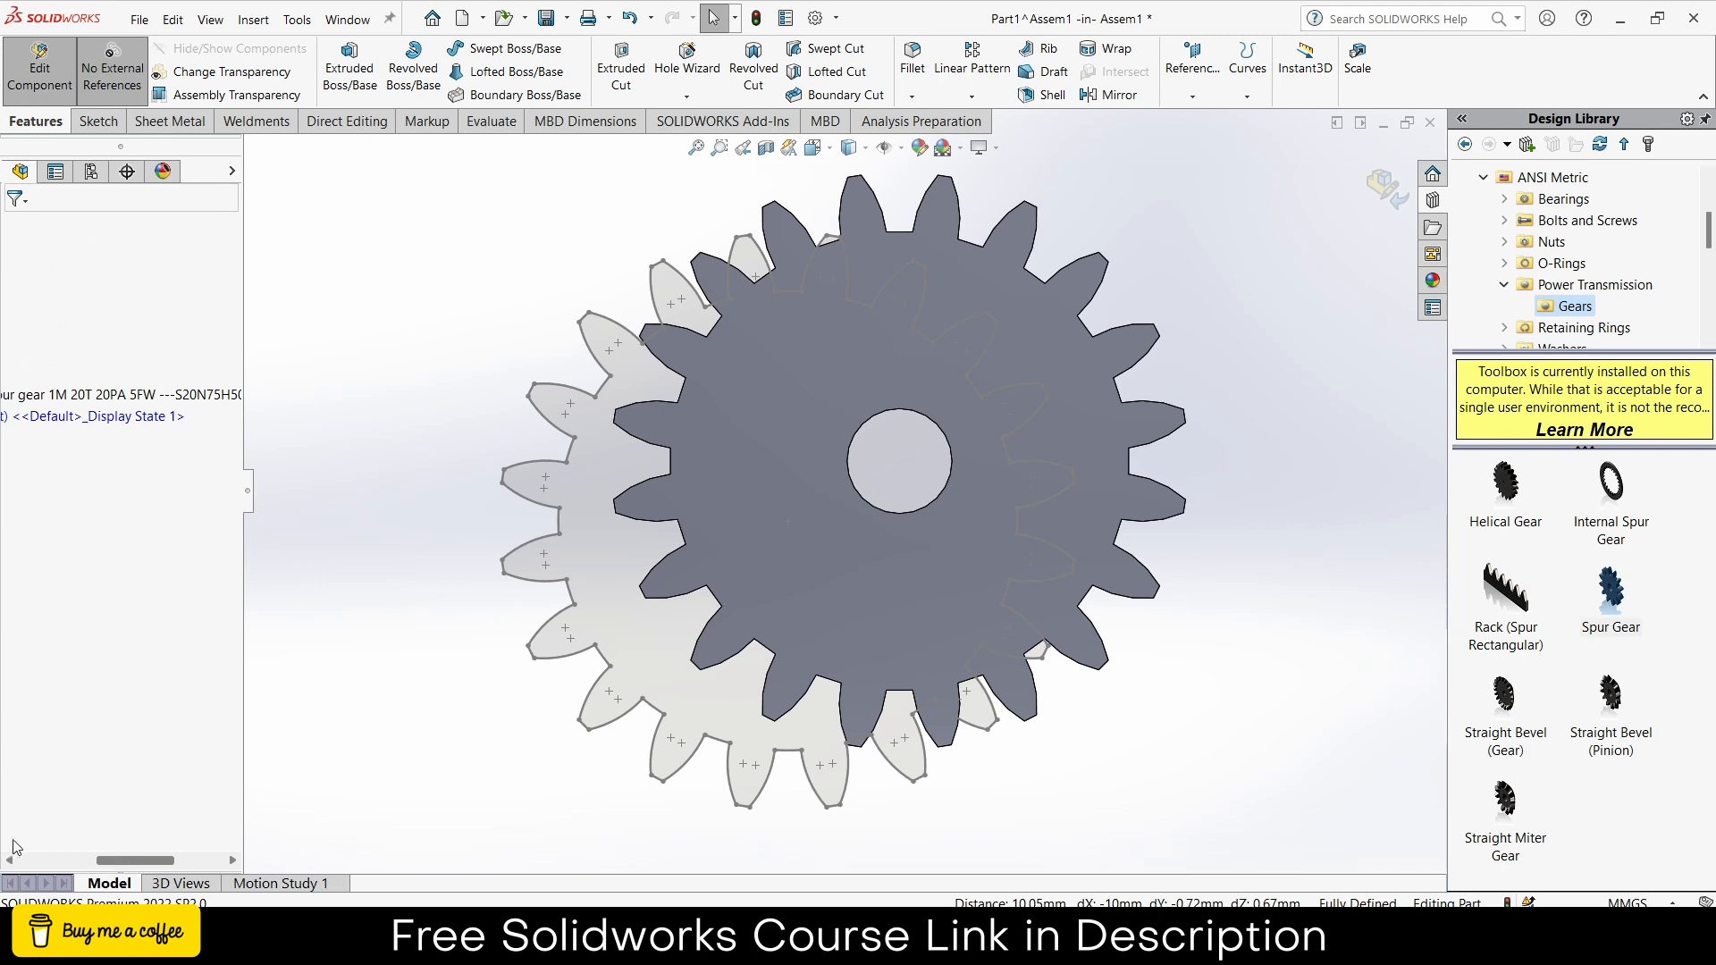
pyautogui.click(74, 858)
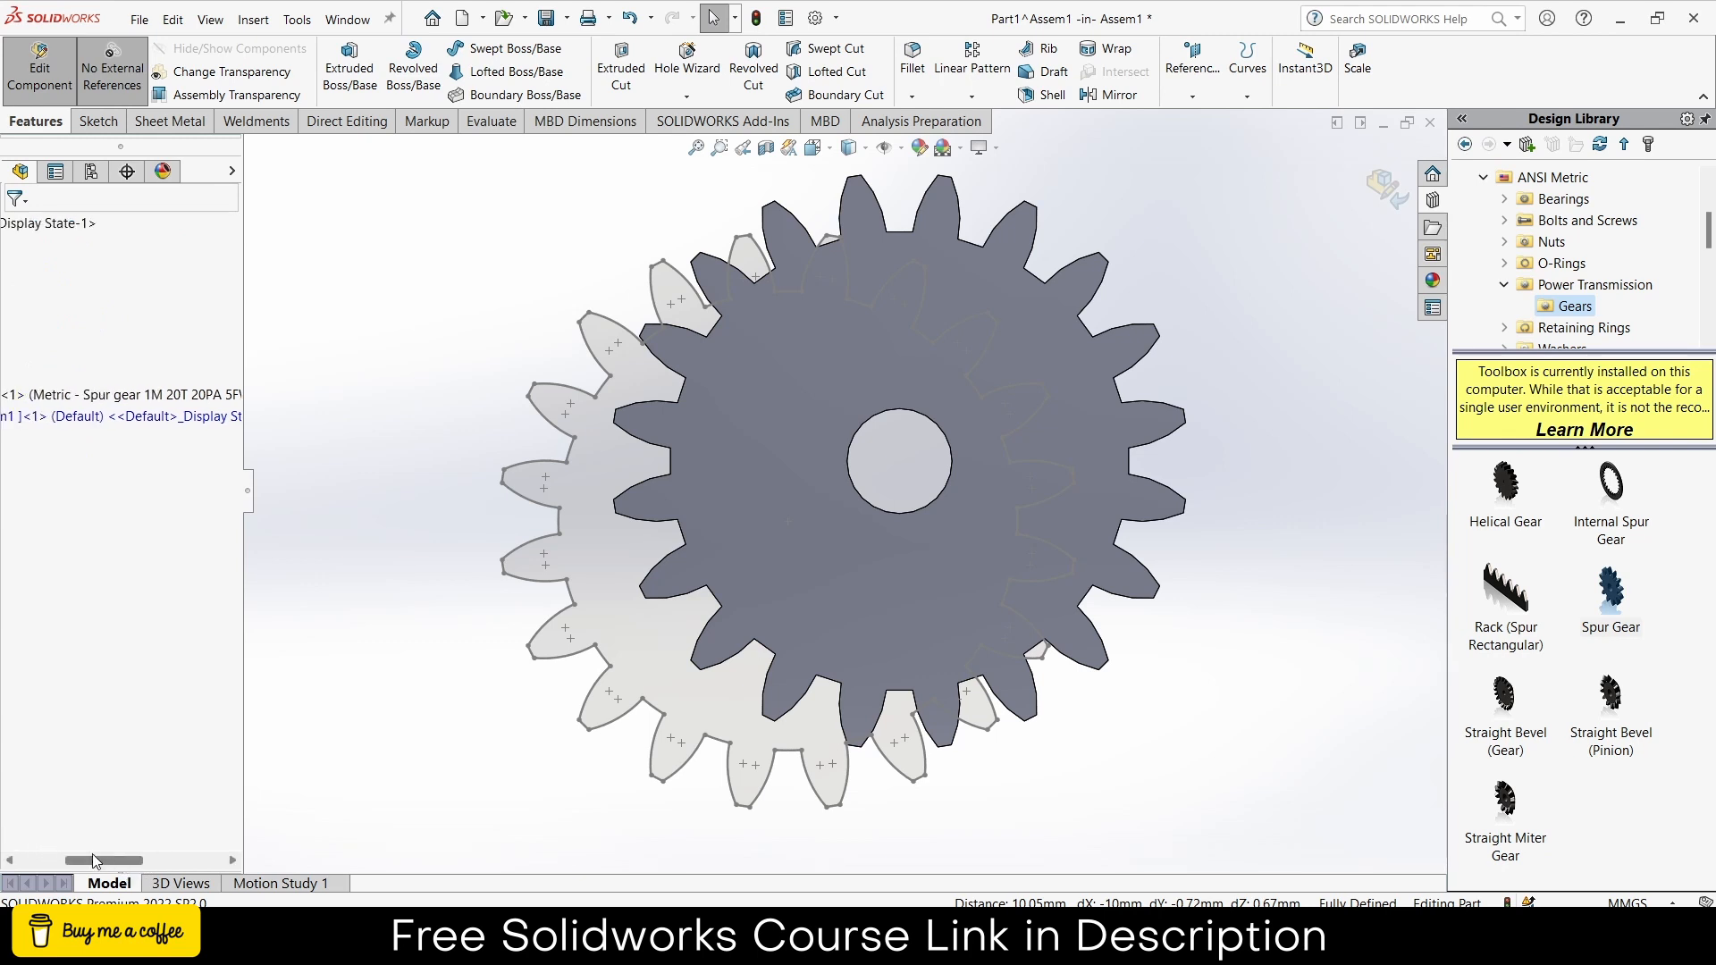
pyautogui.click(154, 418)
pyautogui.click(155, 417)
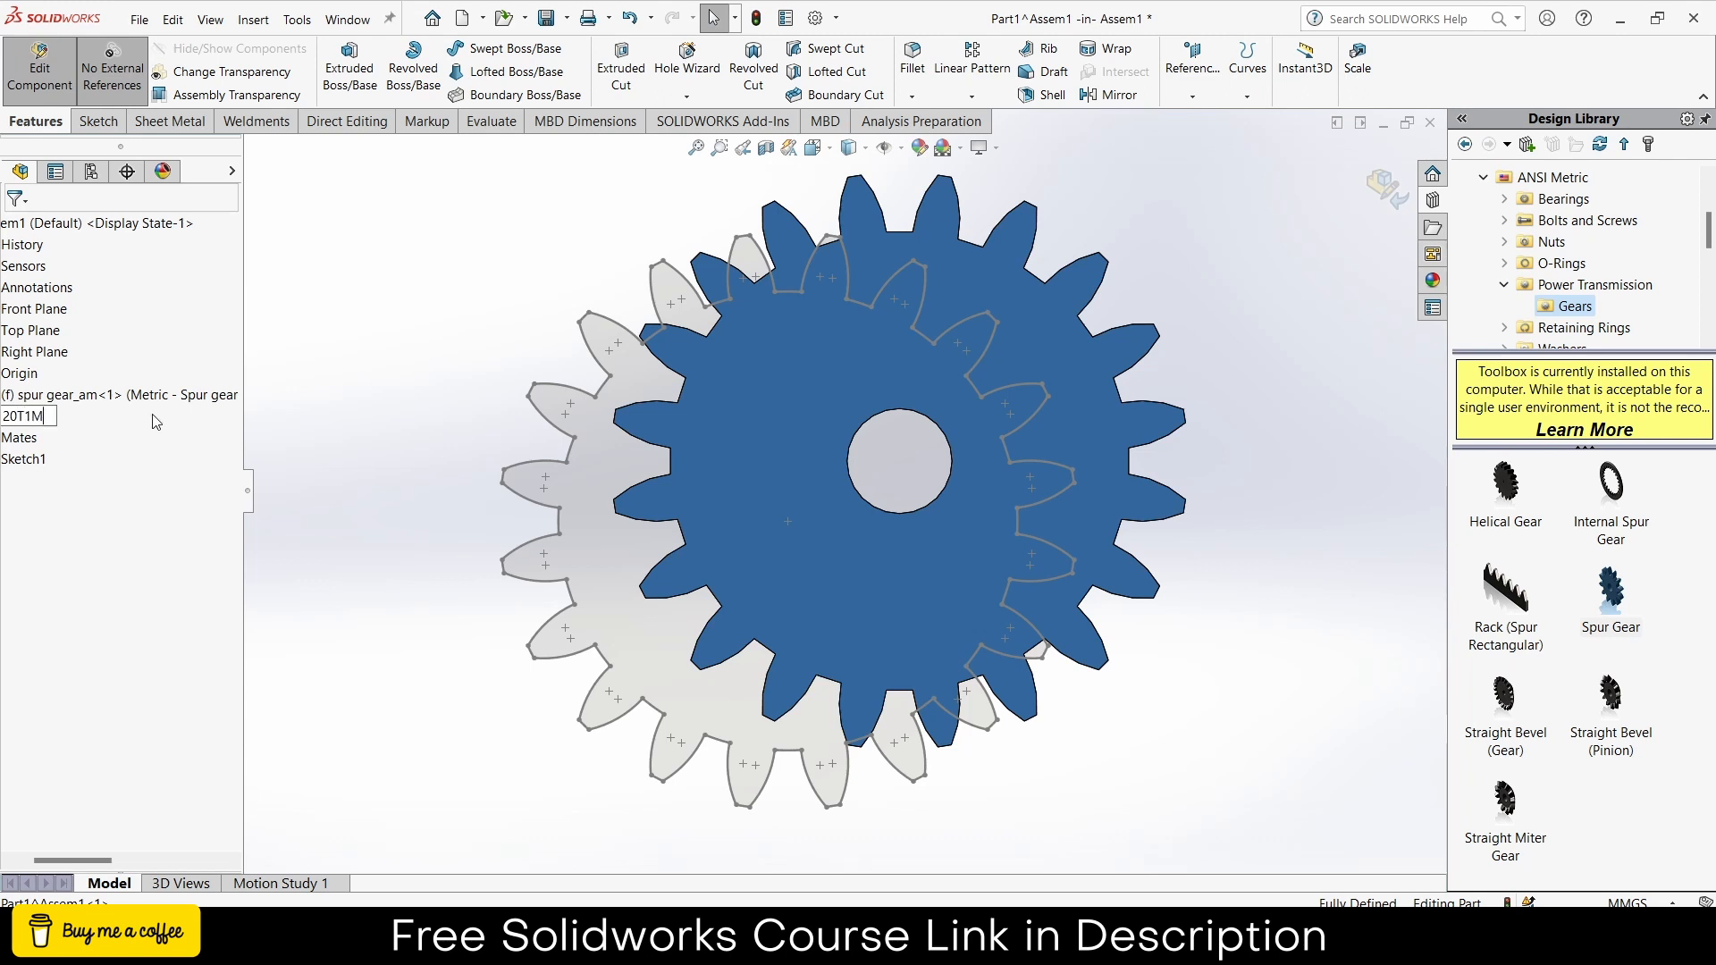
pyautogui.click(330, 496)
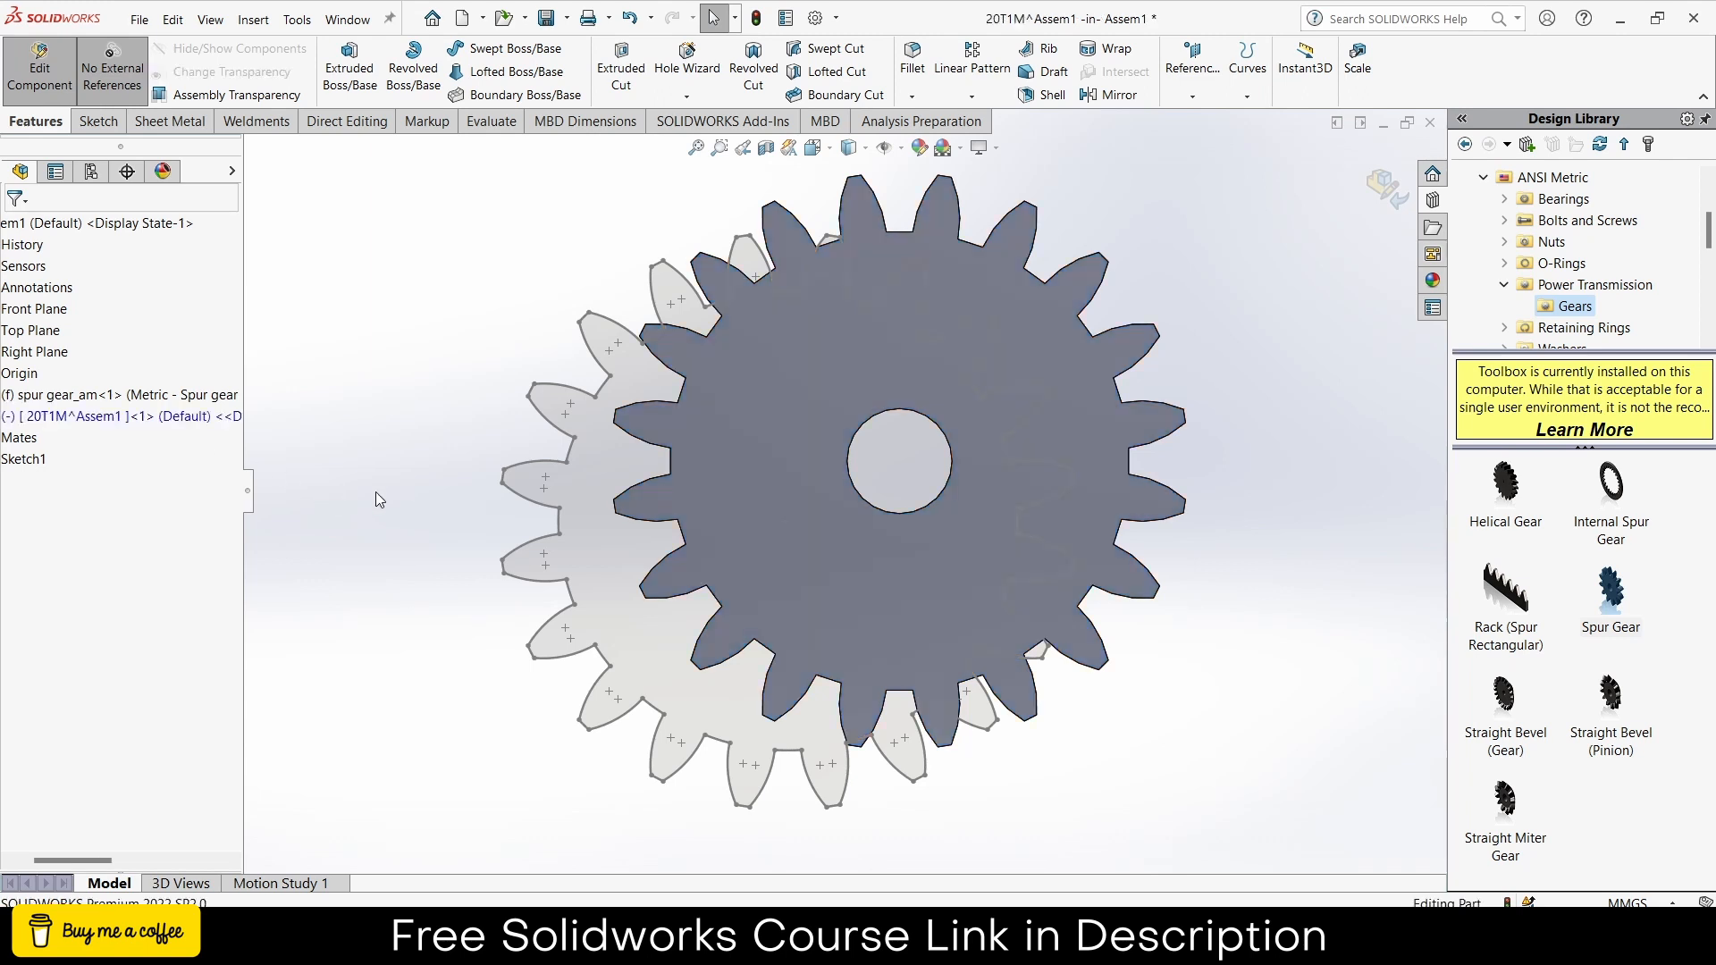
# - Finish editing the 20T1M part and delete the 20-tooth Toolbox spur gear from the assembly
pyautogui.click(1384, 185)
pyautogui.rightClick(608, 569)
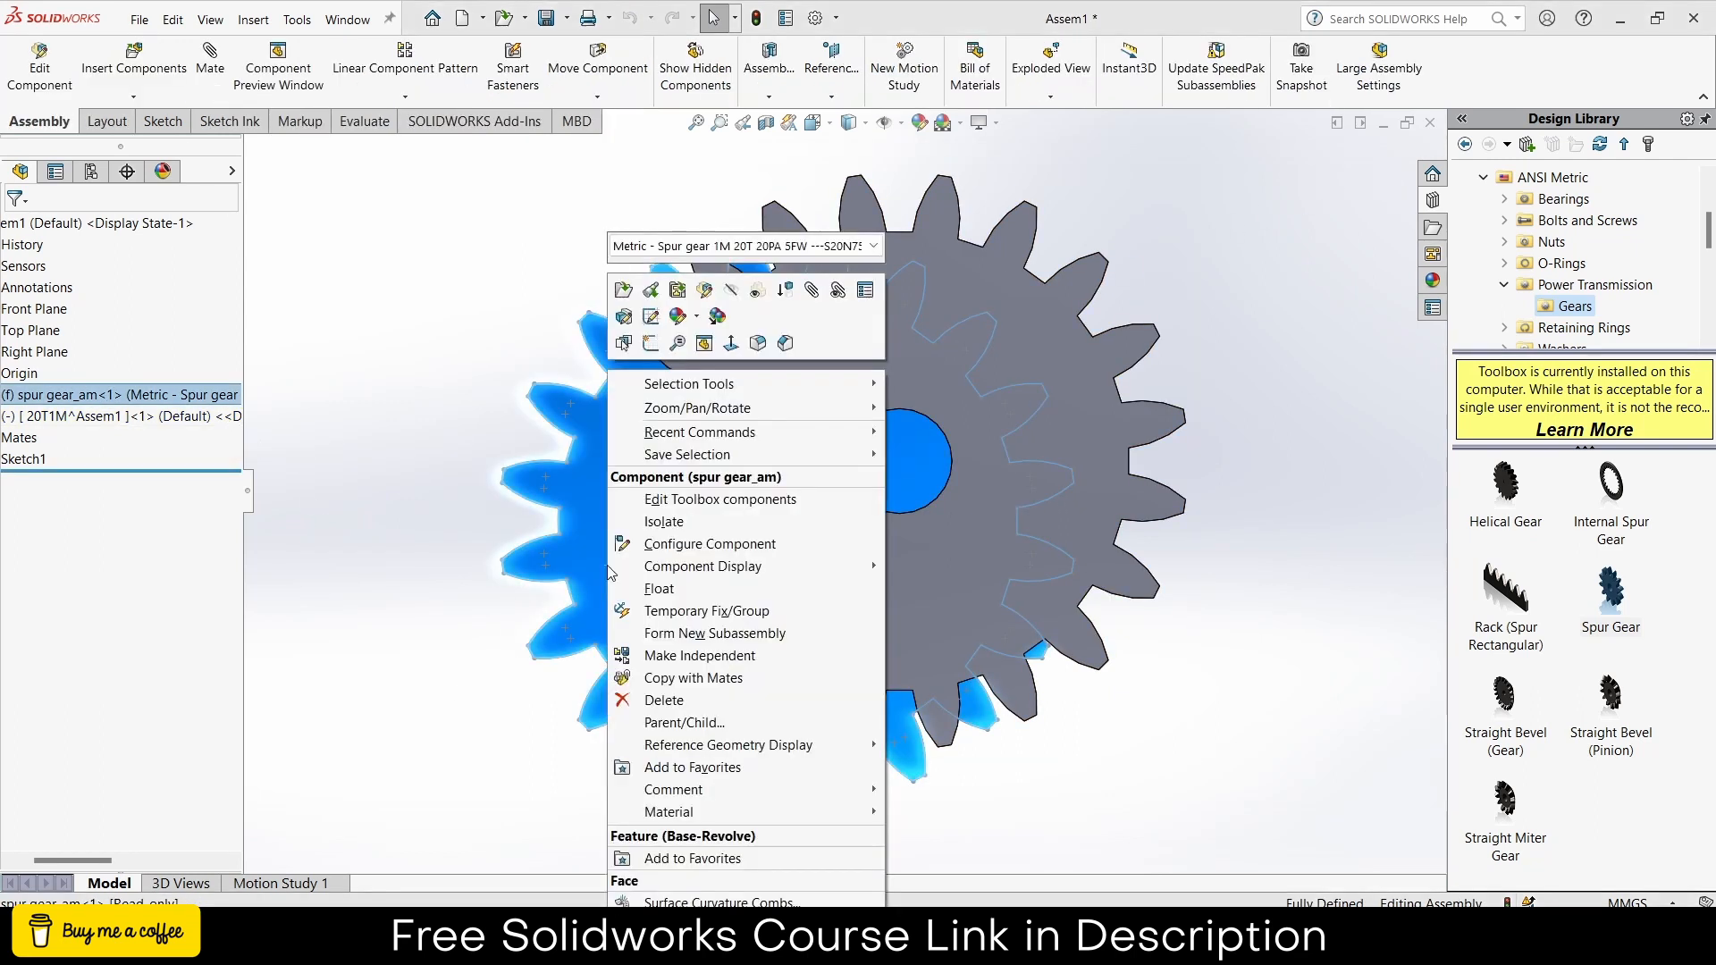
pyautogui.click(688, 701)
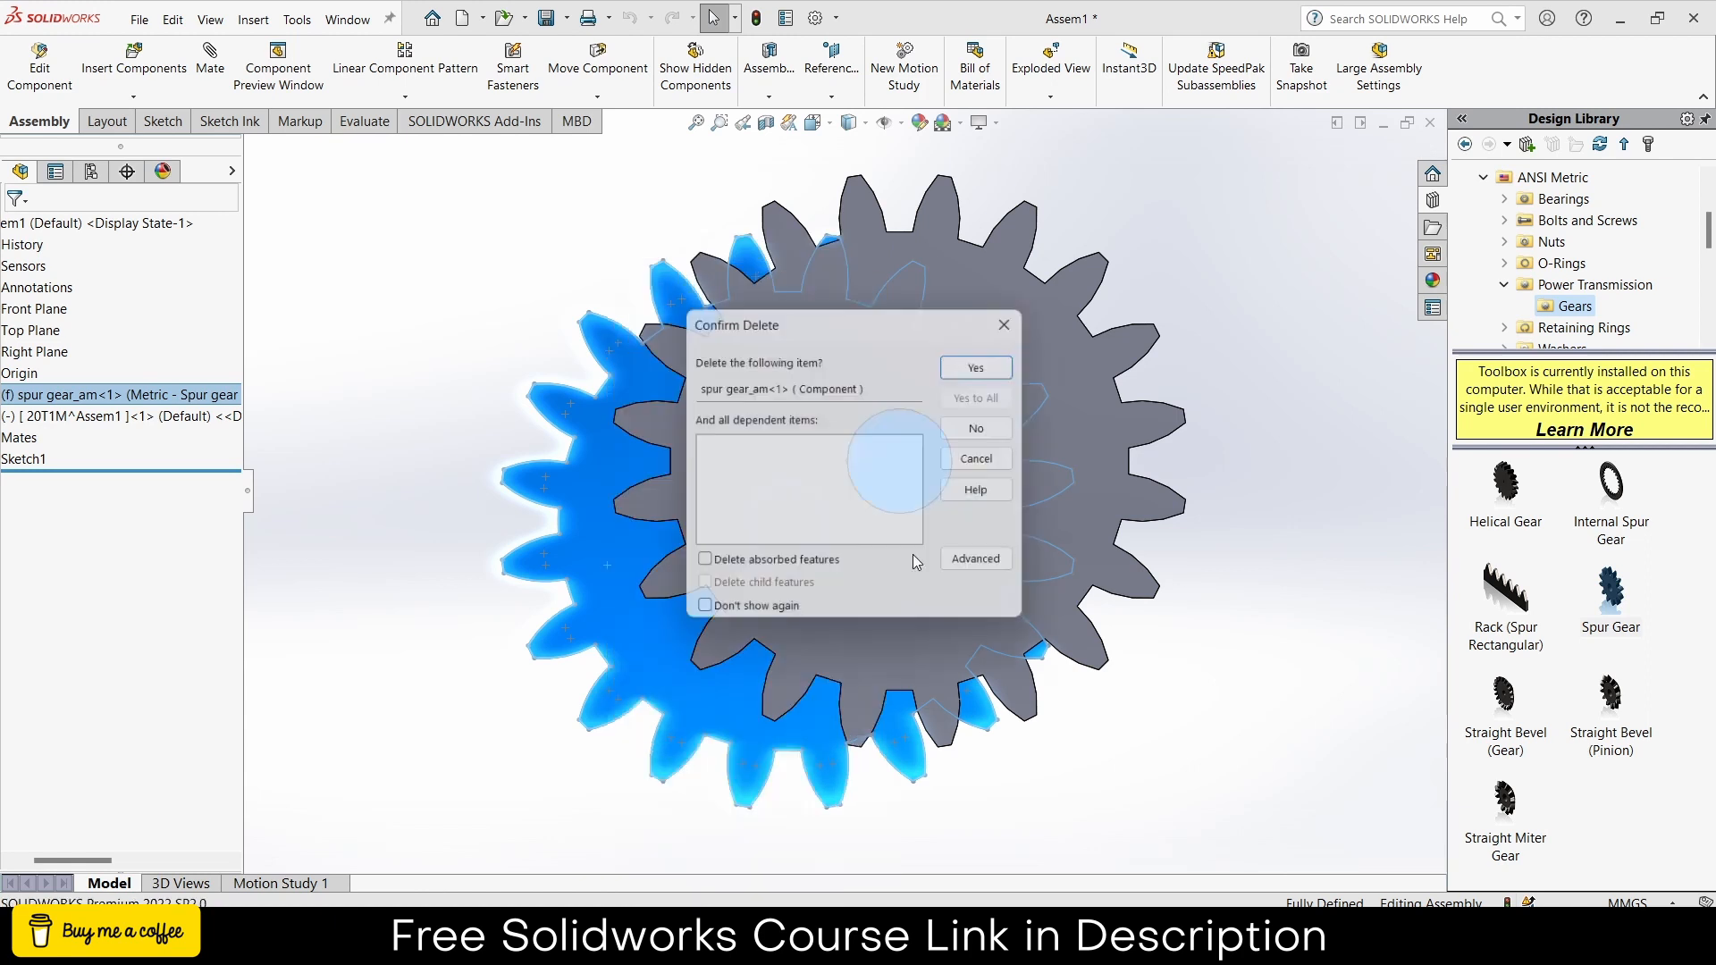
pyautogui.press('Return')
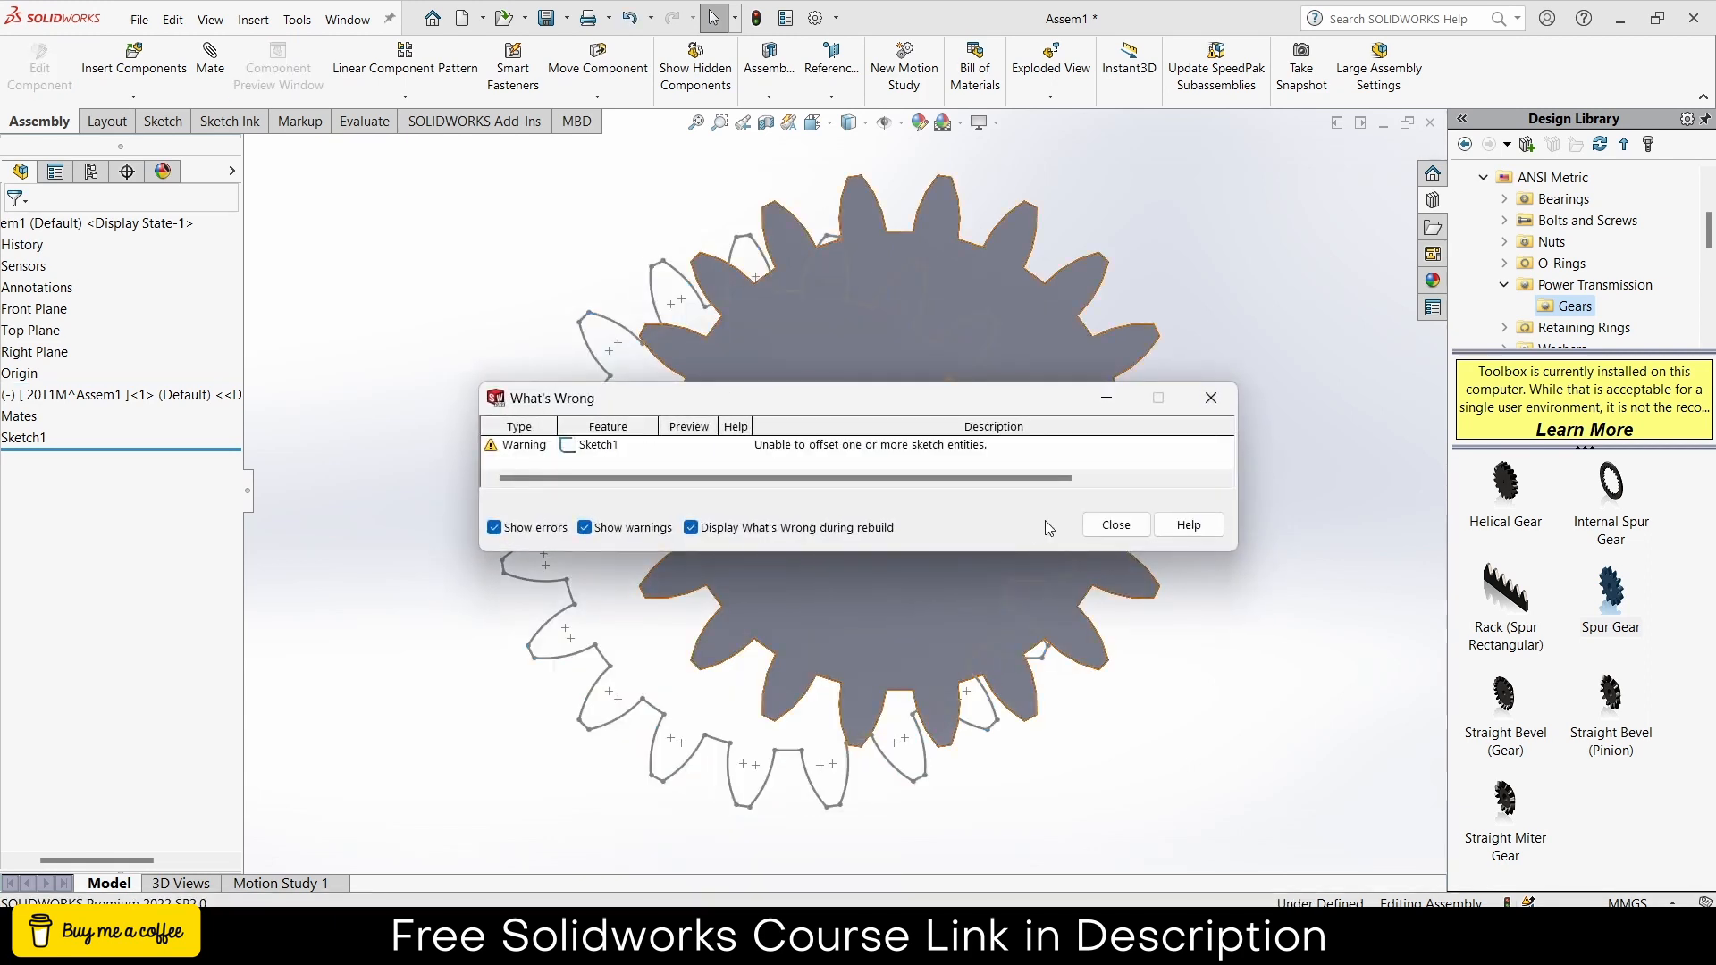
pyautogui.click(1142, 531)
# - Delete the leftover gear outline sketch, Sketch1, from the assembly
pyautogui.rightClick(26, 438)
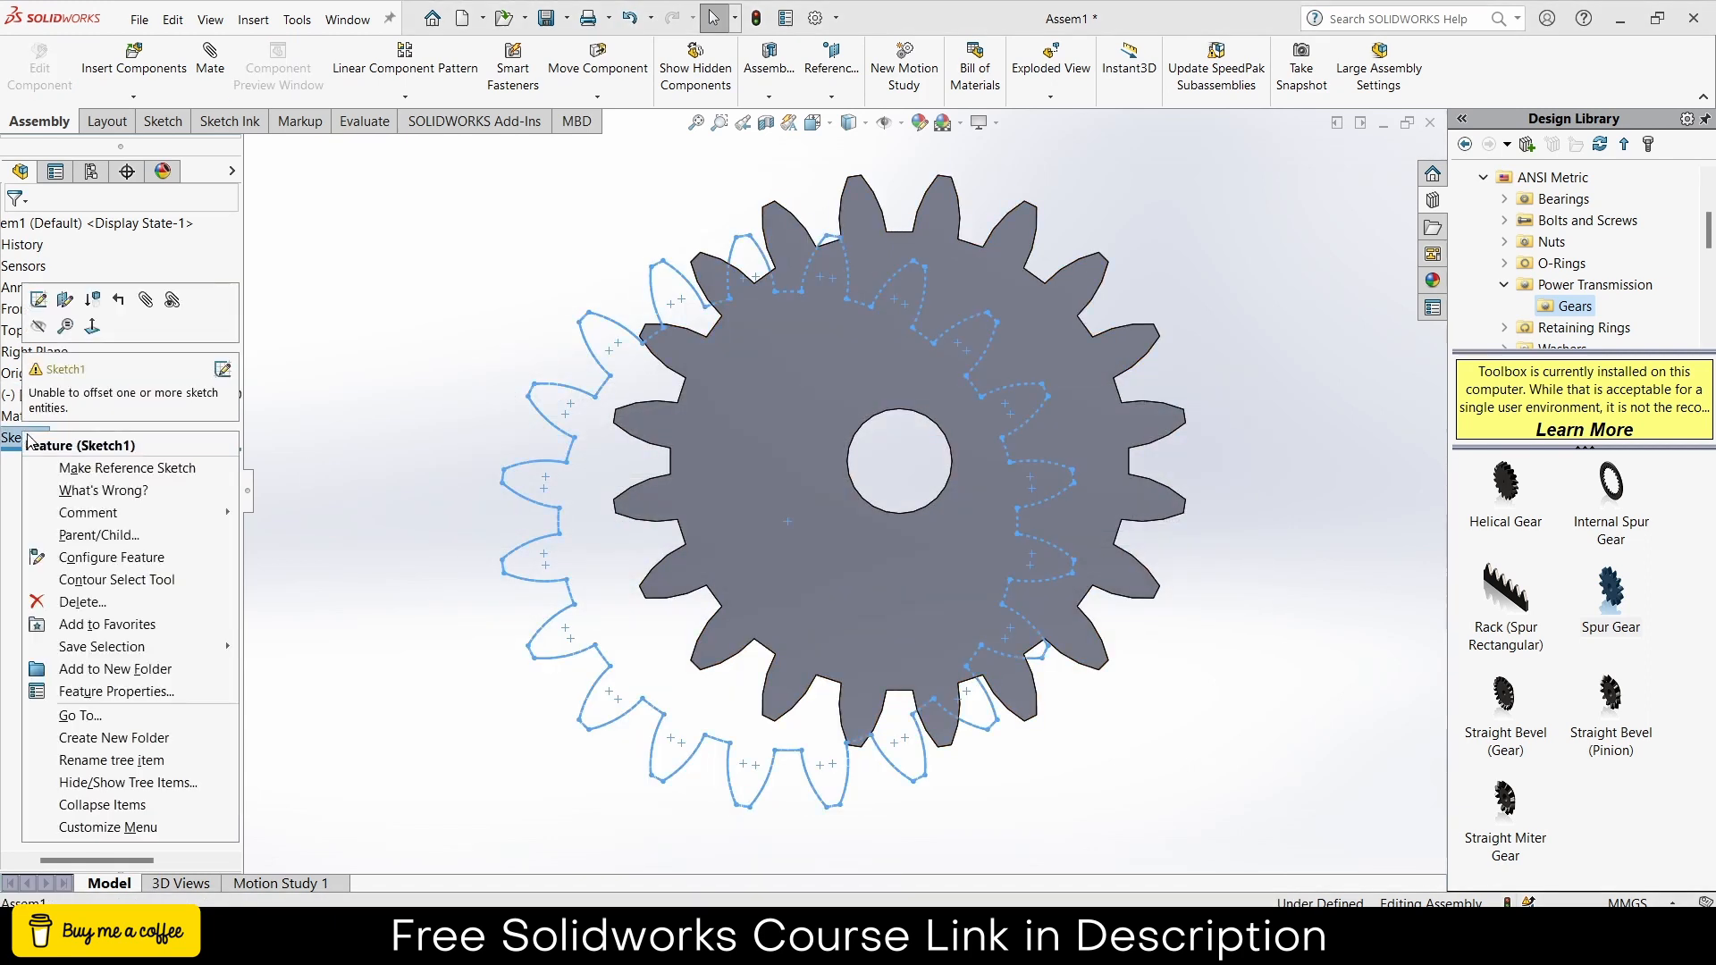
pyautogui.click(75, 604)
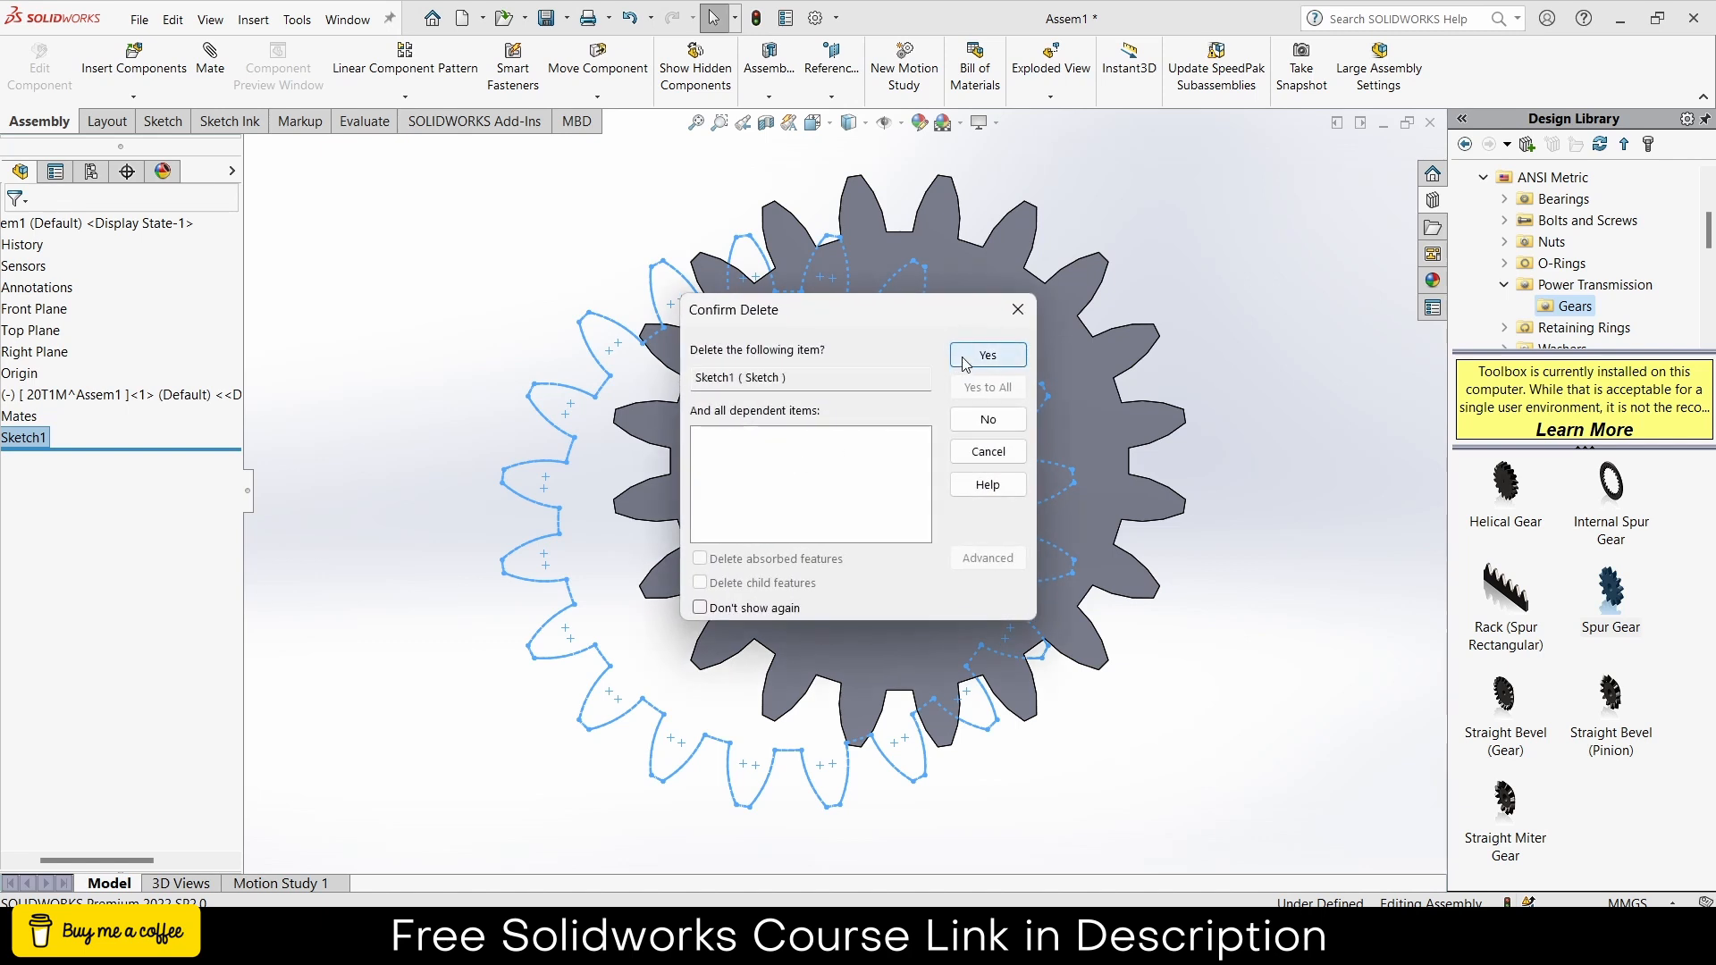
pyautogui.click(958, 362)
pyautogui.moveTo(141, 863); pyautogui.dragTo(3, 865)
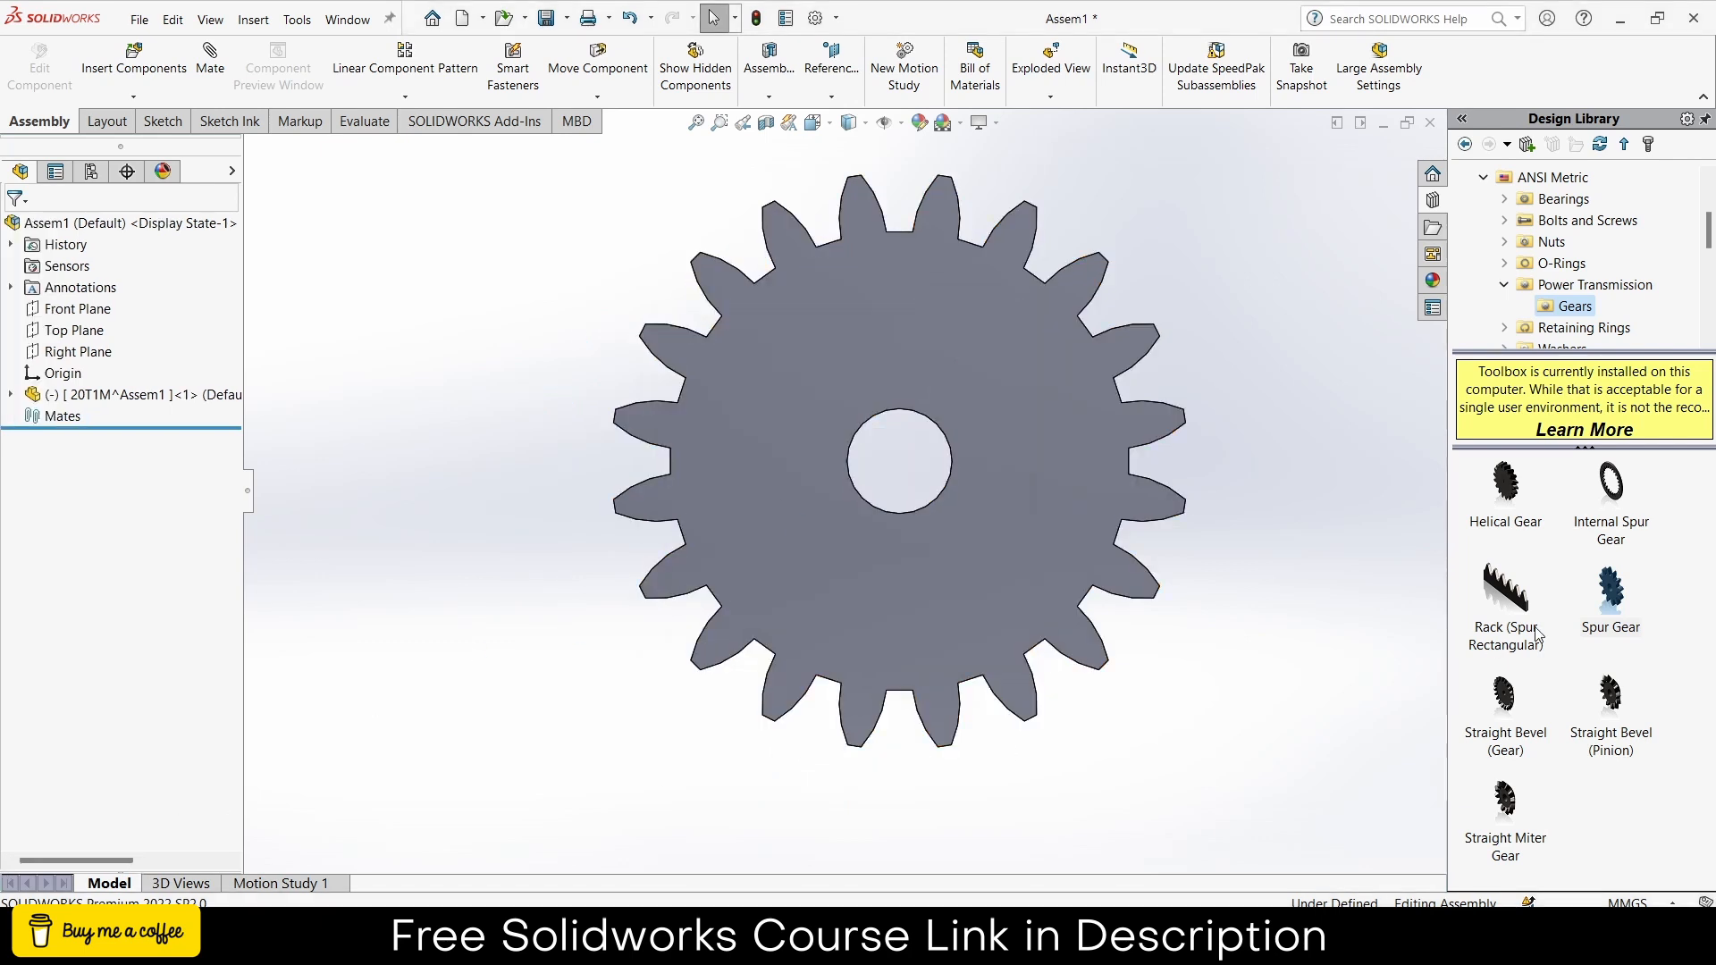
# - Insert one Toolbox spur gear beside the 20T1M gear and set its number of teeth to 15
pyautogui.moveTo(1611, 592); pyautogui.dragTo(539, 488)
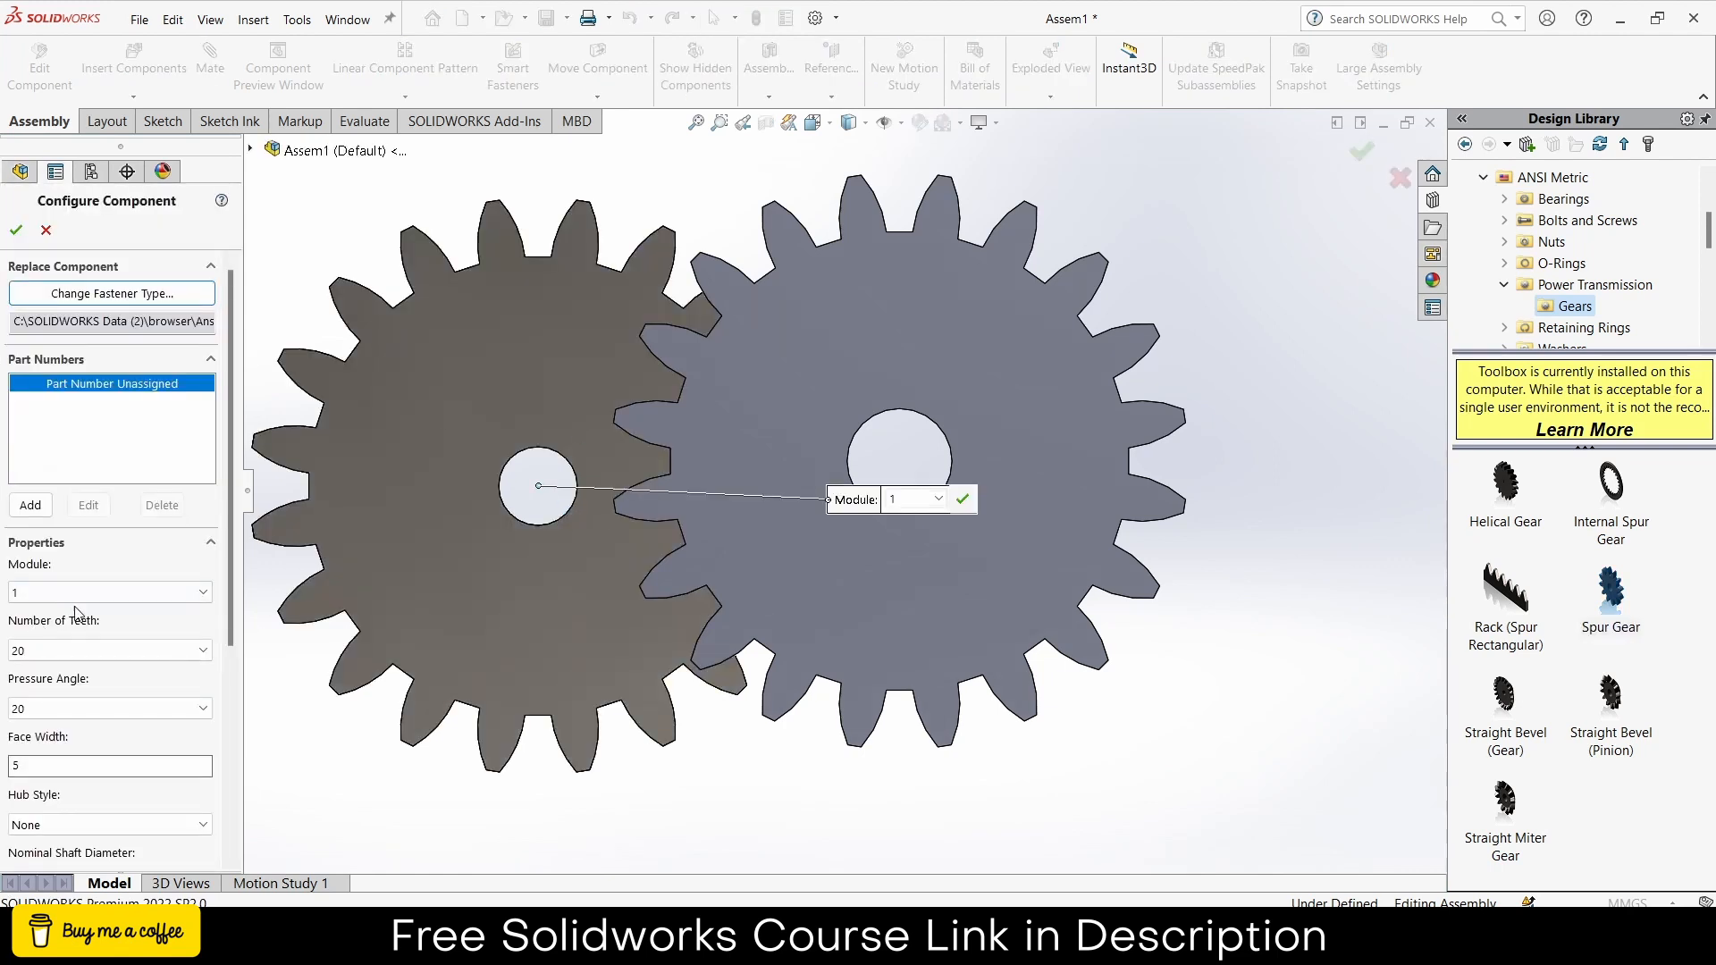
pyautogui.click(80, 650)
pyautogui.scroll(2, 109, 252)
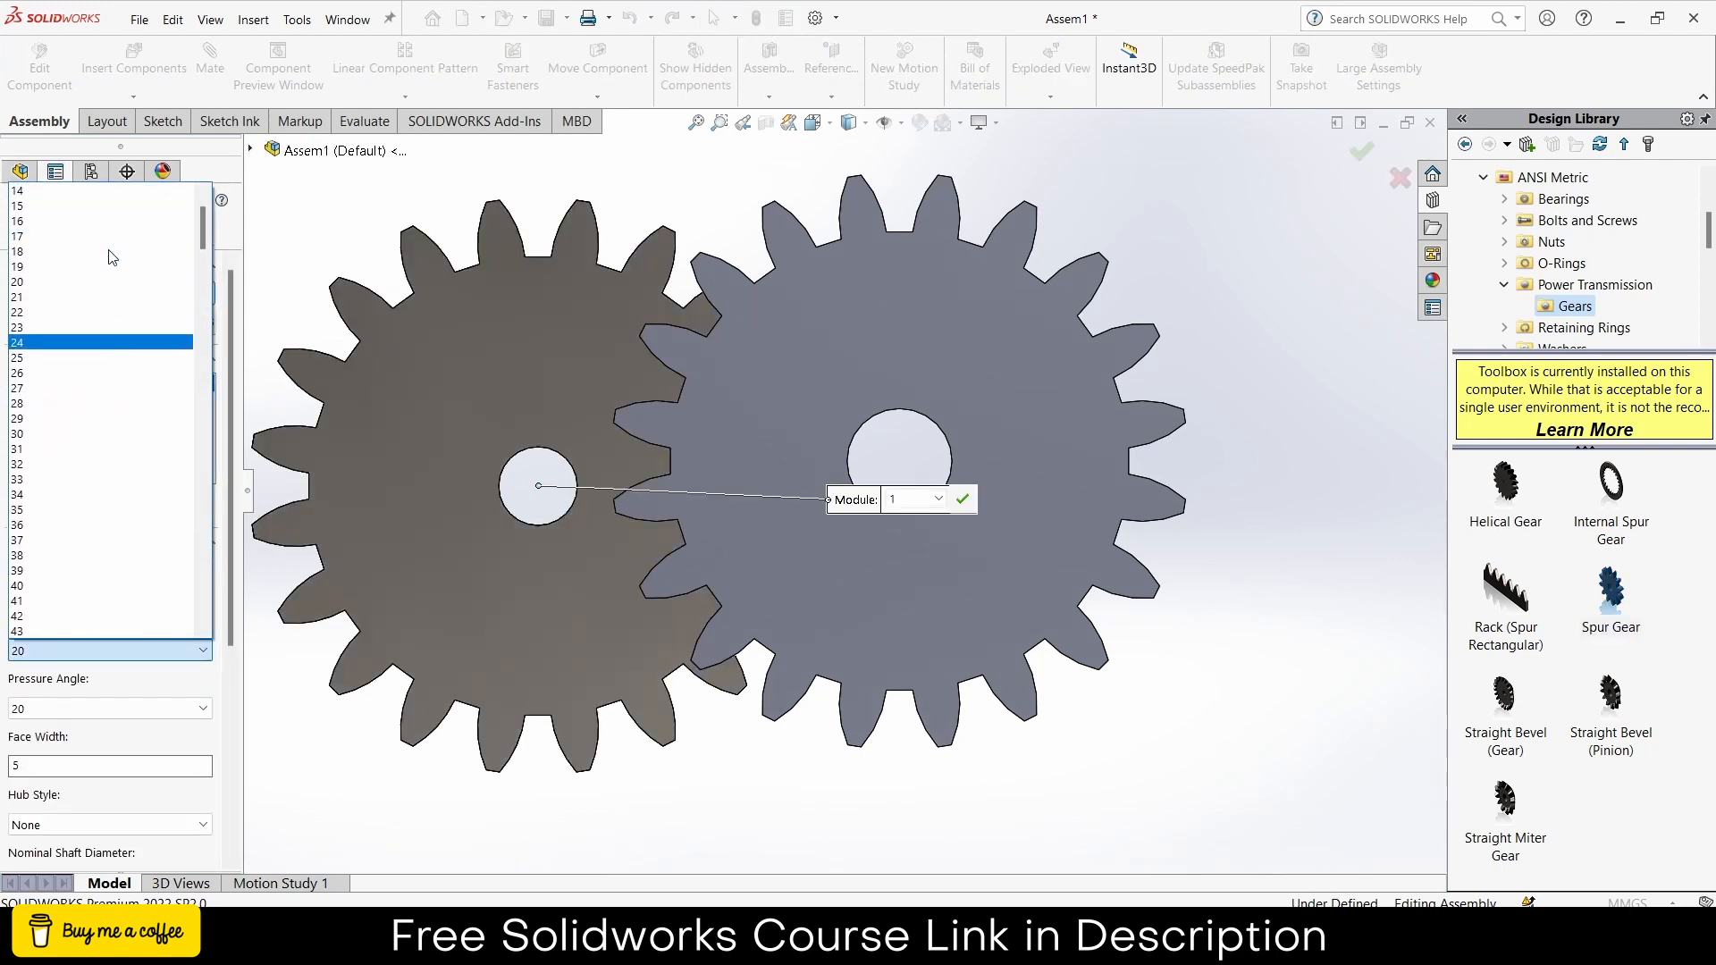
pyautogui.scroll(2, 112, 257)
pyautogui.click(103, 253)
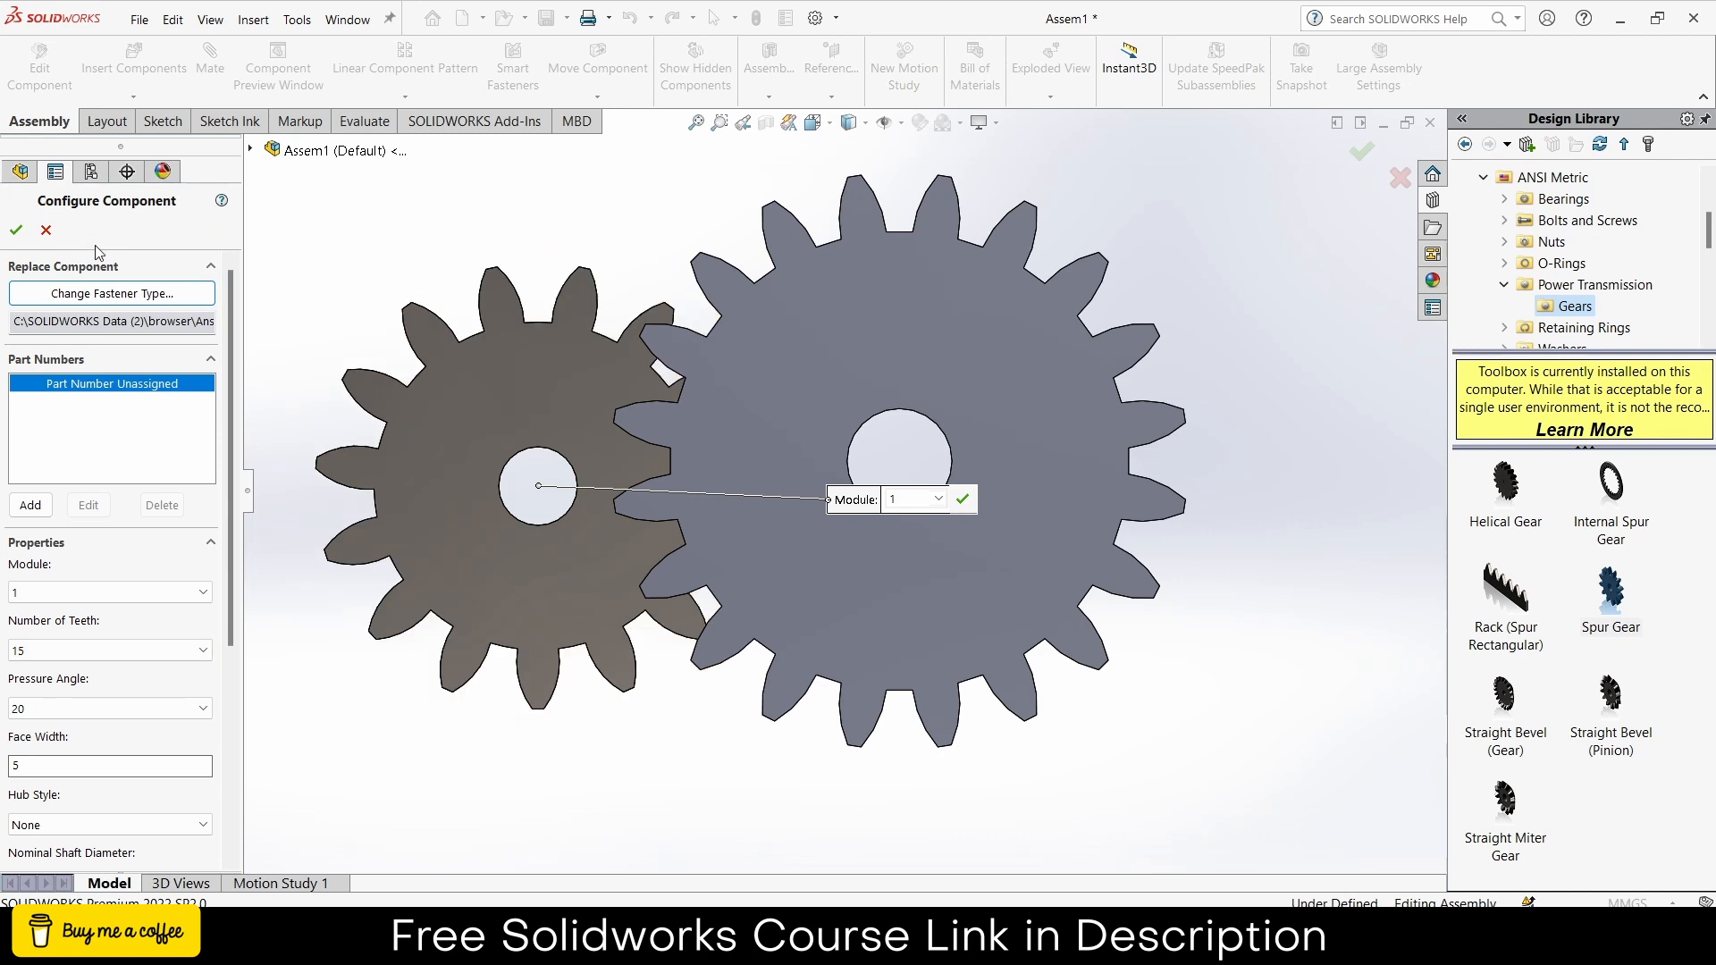
pyautogui.click(24, 232)
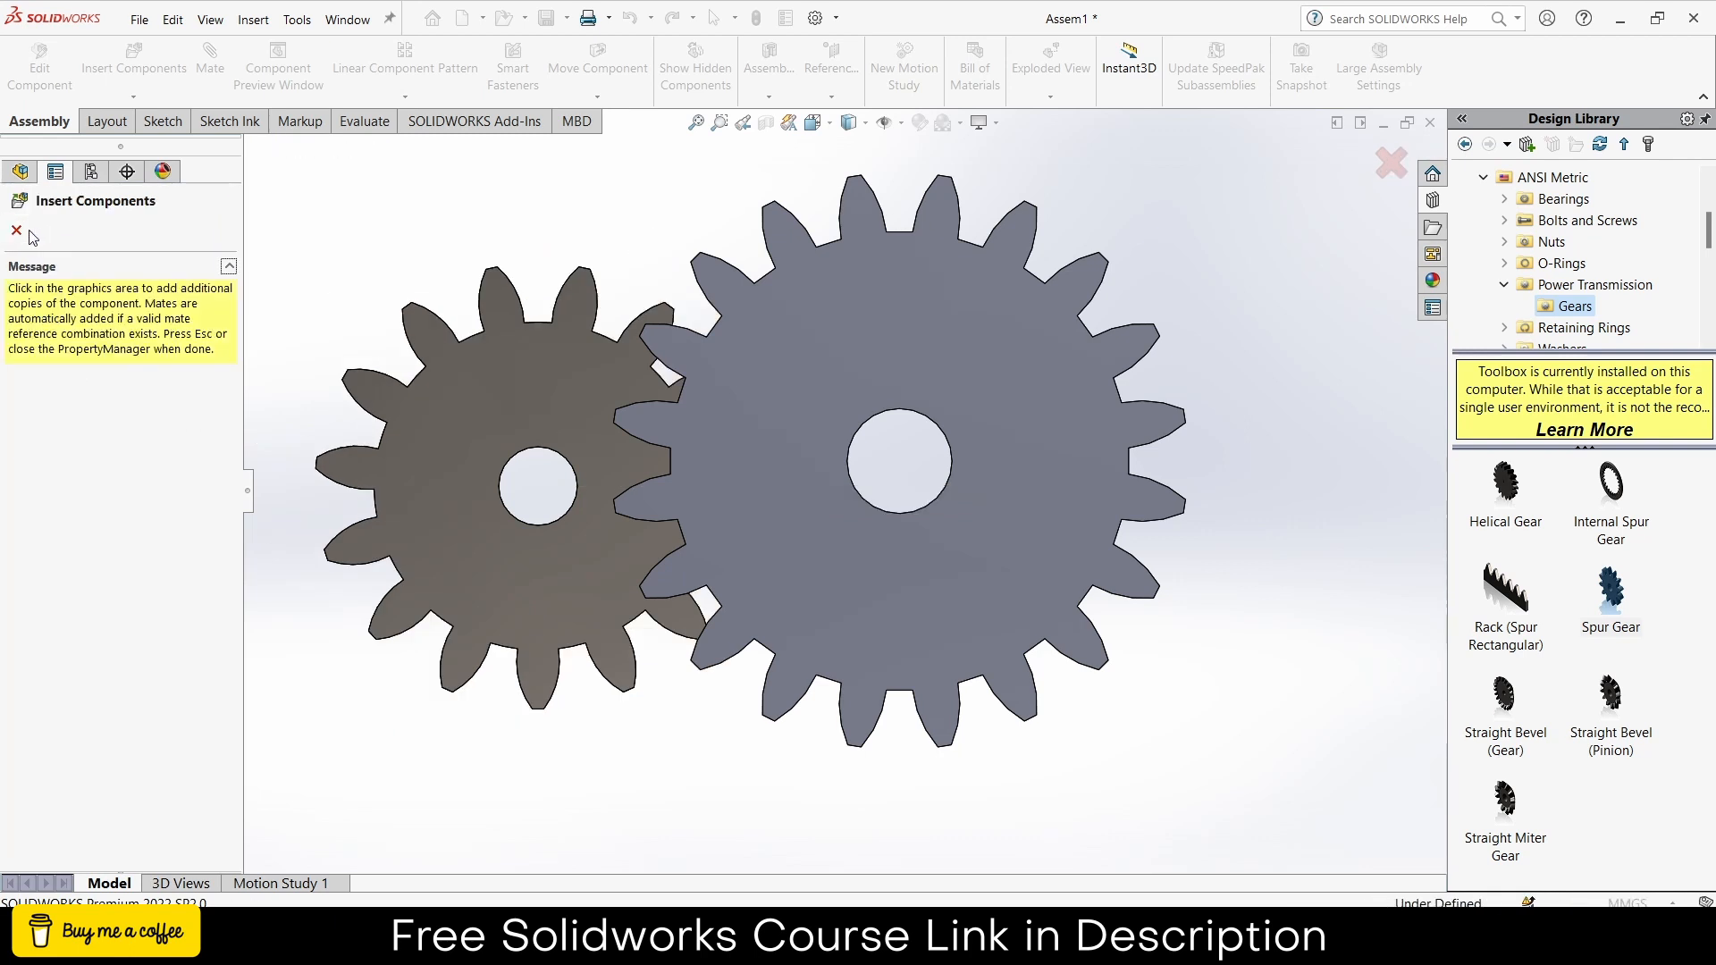
pyautogui.click(17, 231)
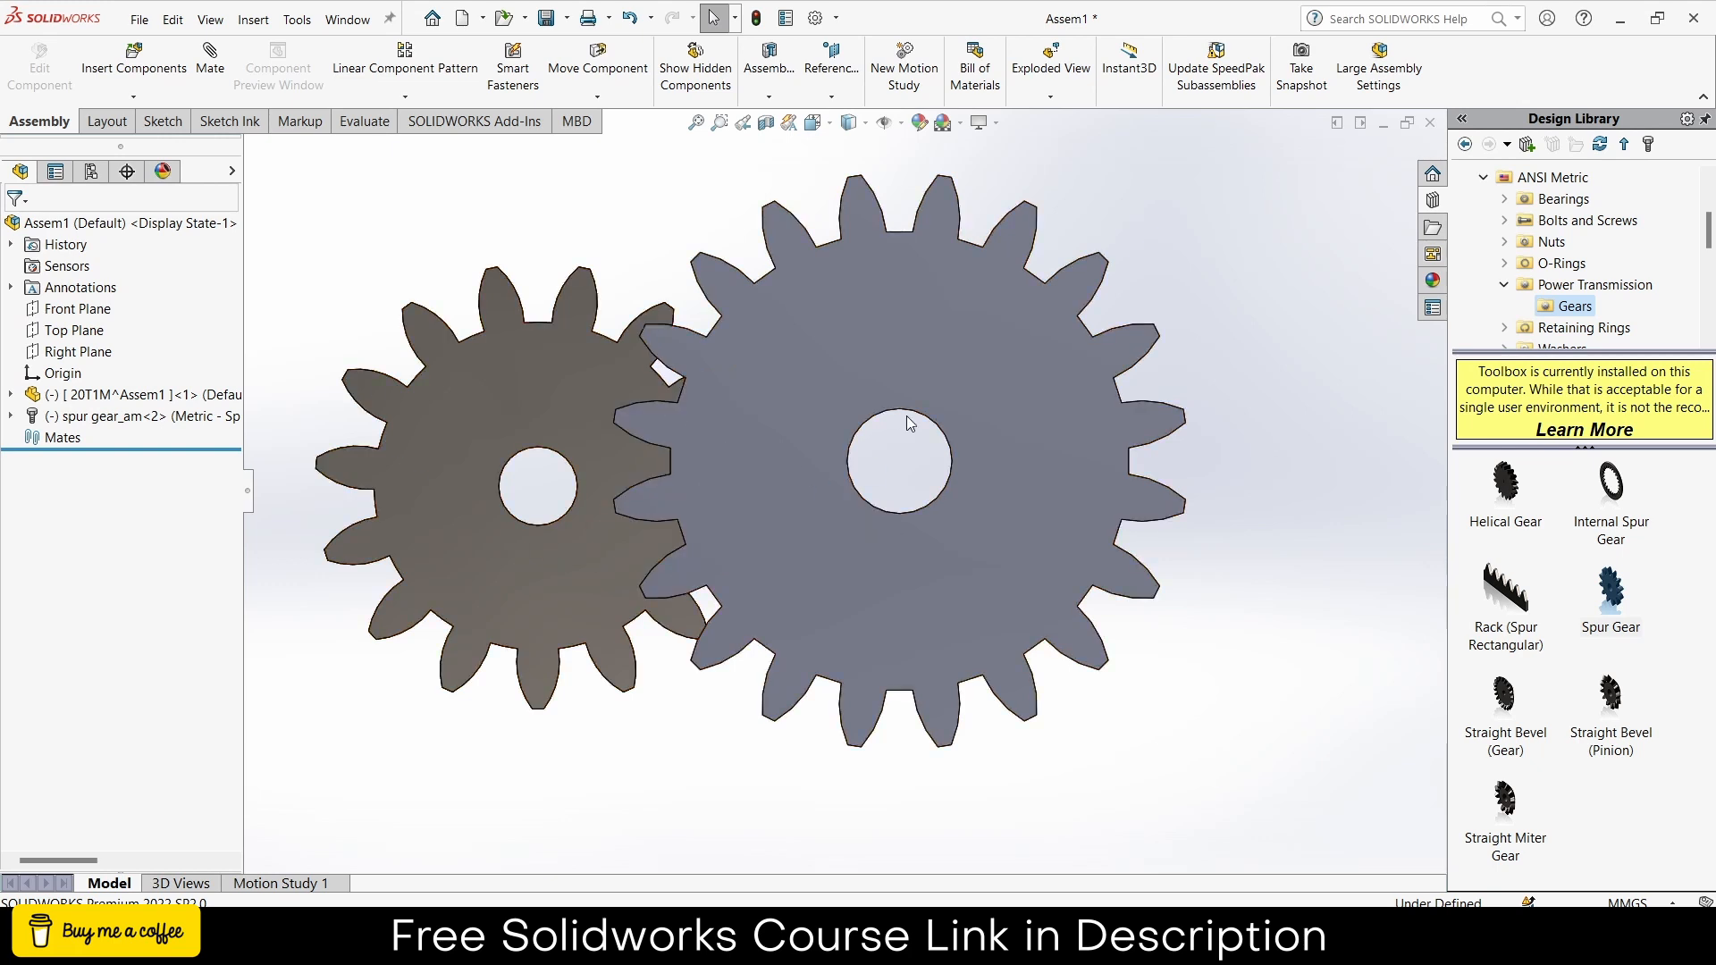
# - Sketch on the 15-tooth gear's front face, convert its outline into sketch entities and copy them
pyautogui.click(527, 365)
pyautogui.click(607, 312)
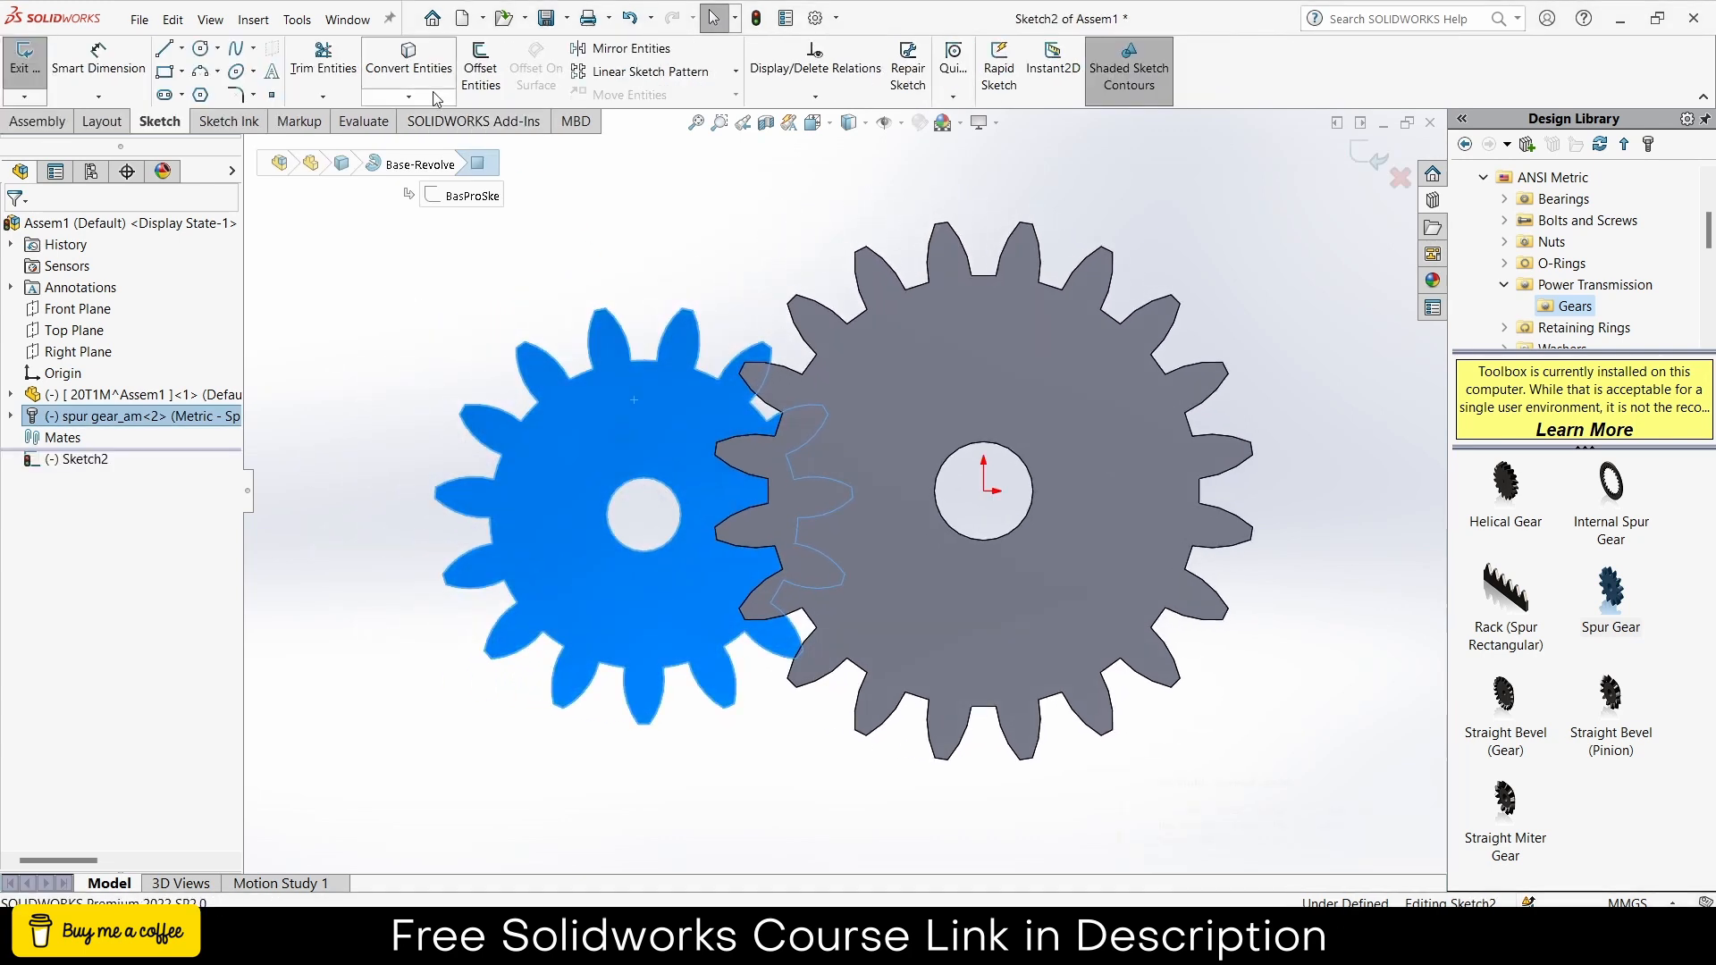
pyautogui.click(414, 64)
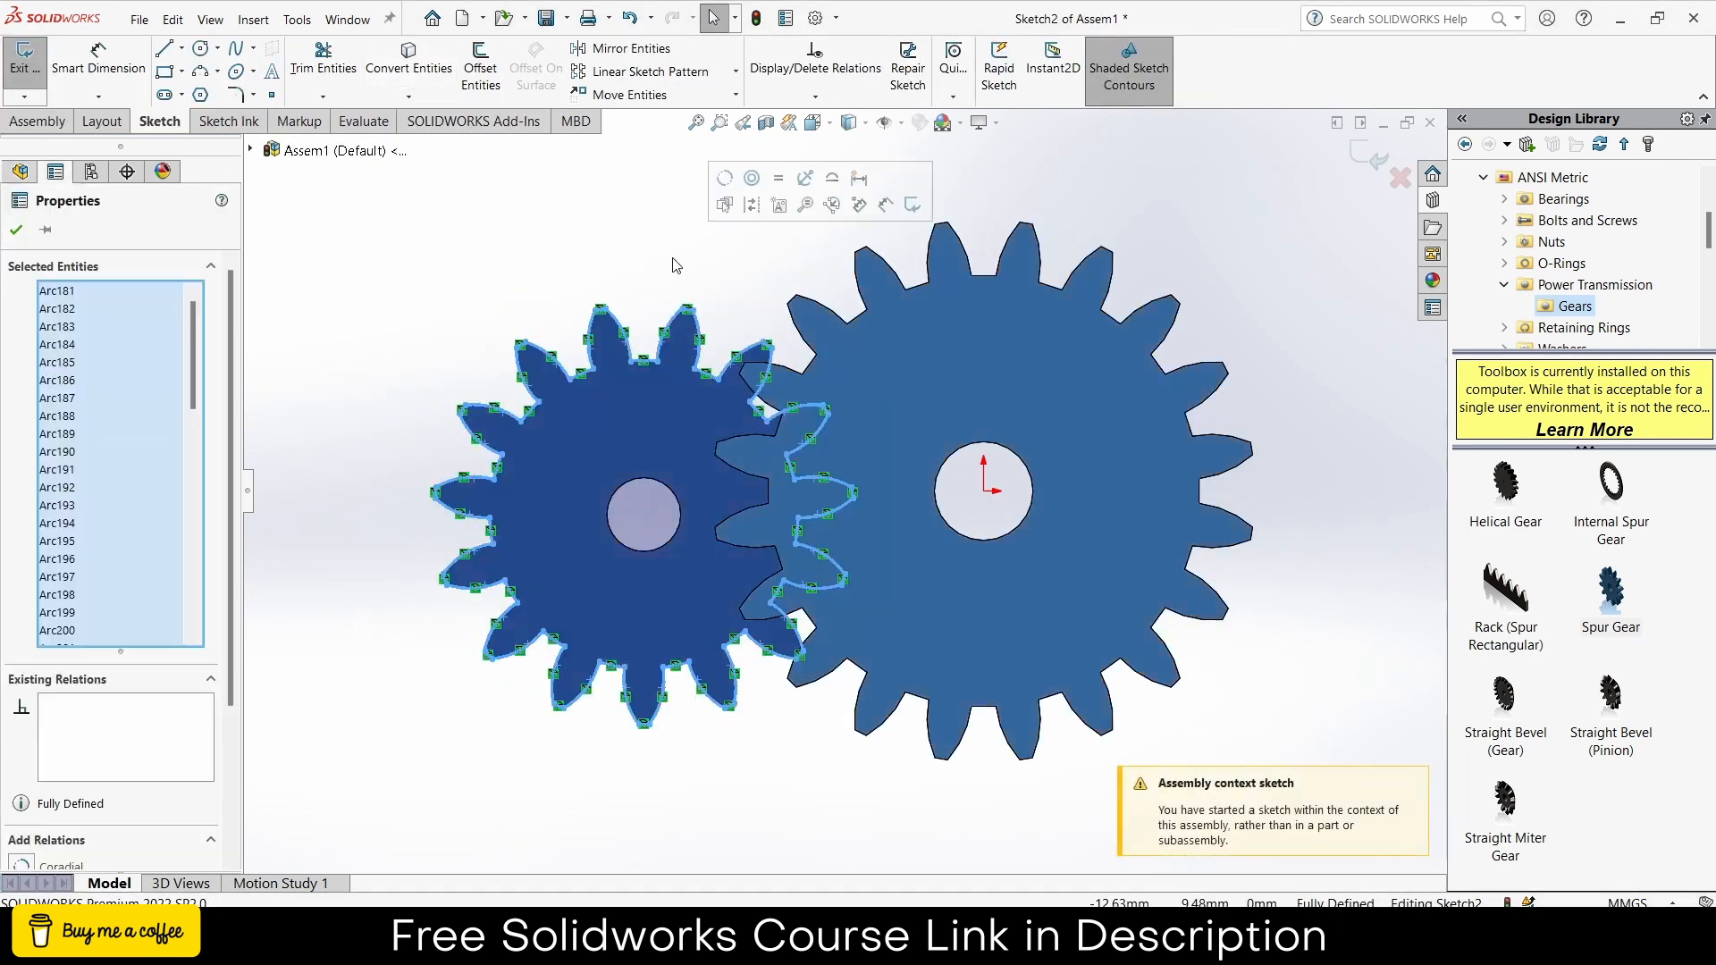
pyautogui.hotkey('ctrl', 'c')
pyautogui.click(910, 479)
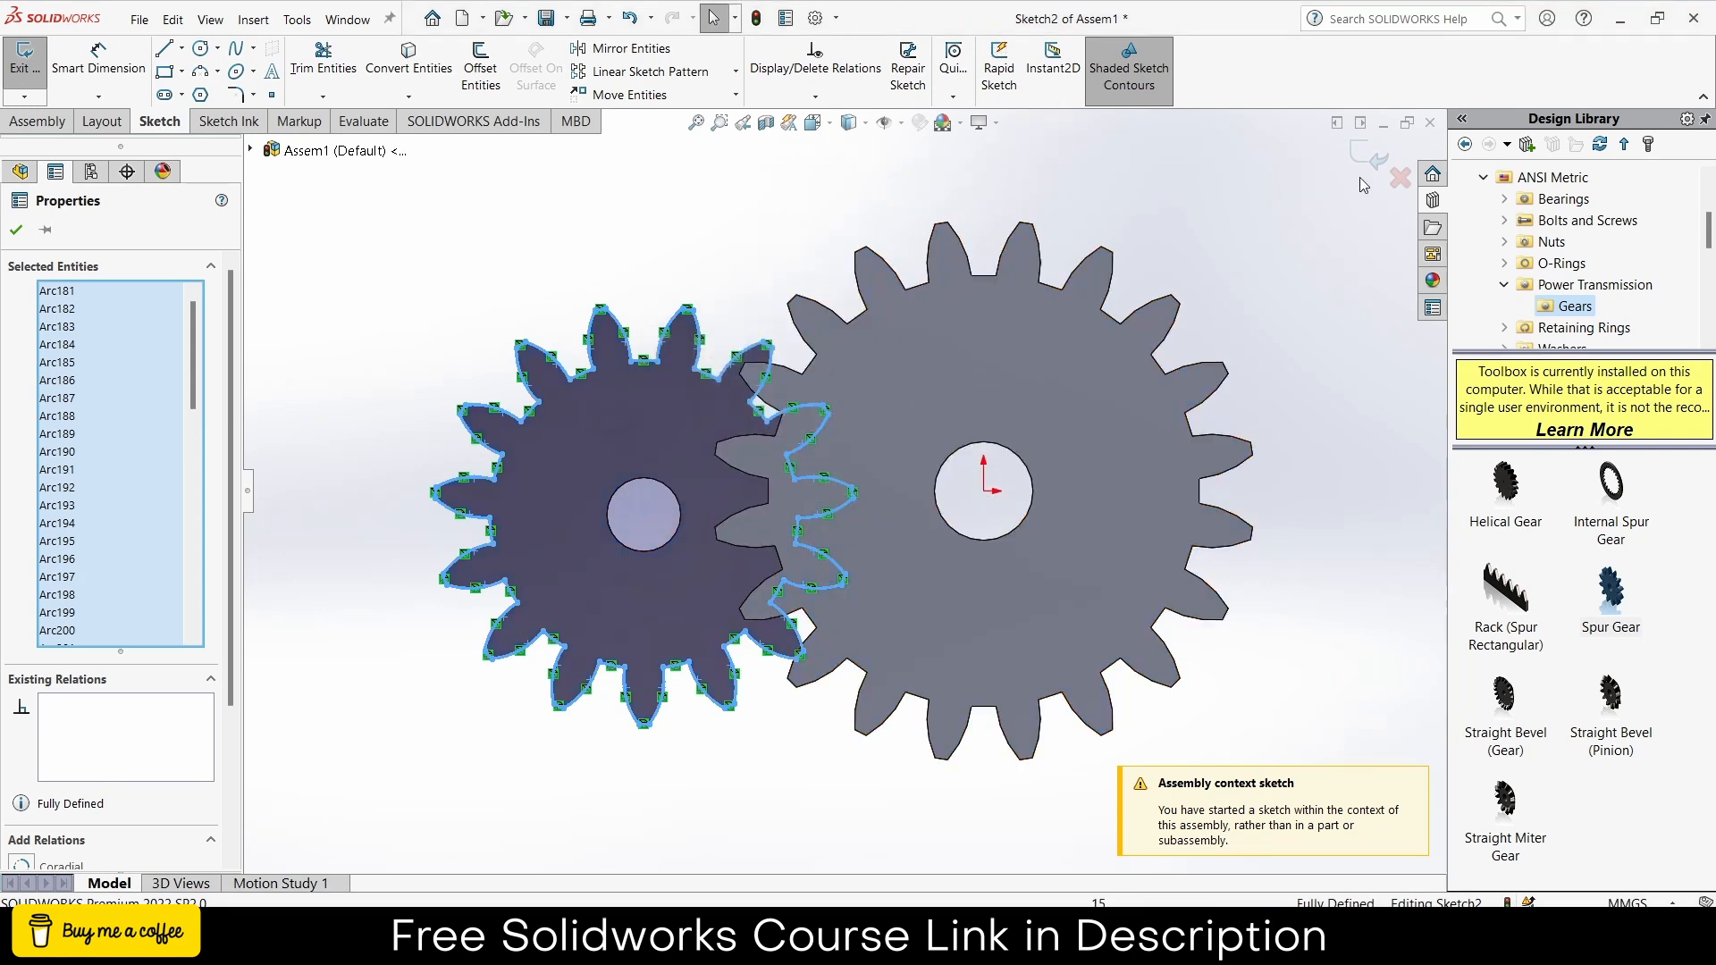
# - Create a new part in the assembly on the Right Plane and paste the copied 15-tooth outline into its sketch
pyautogui.click(134, 96)
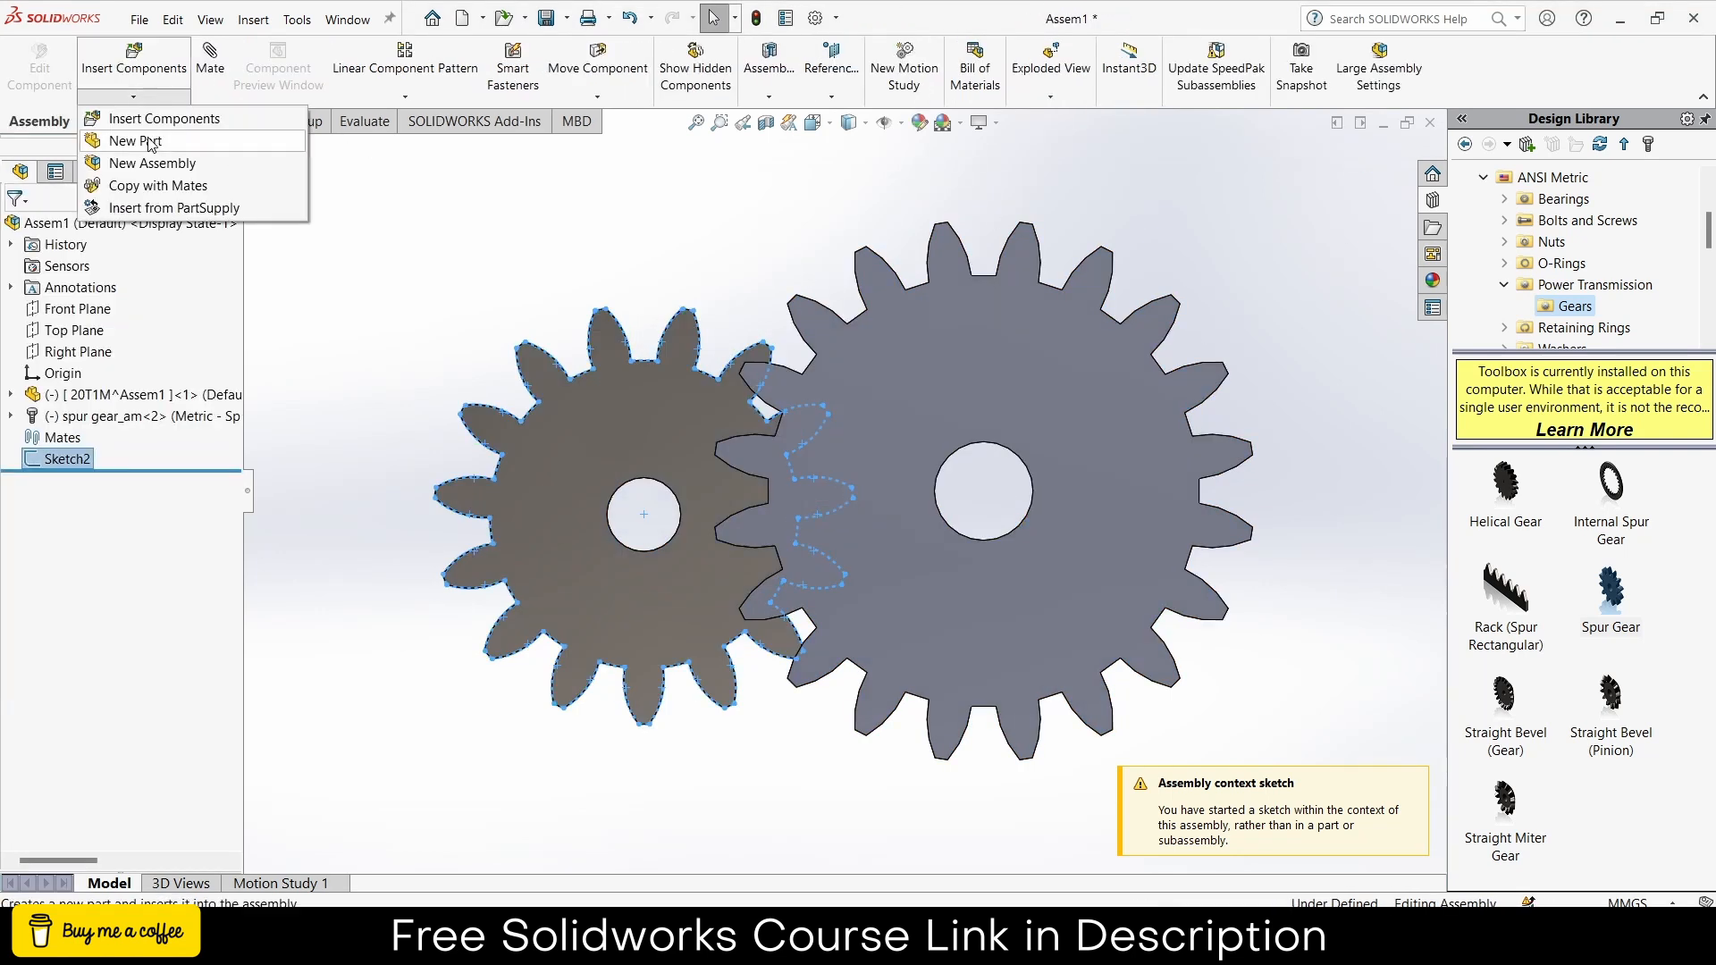
pyautogui.click(152, 142)
pyautogui.click(67, 353)
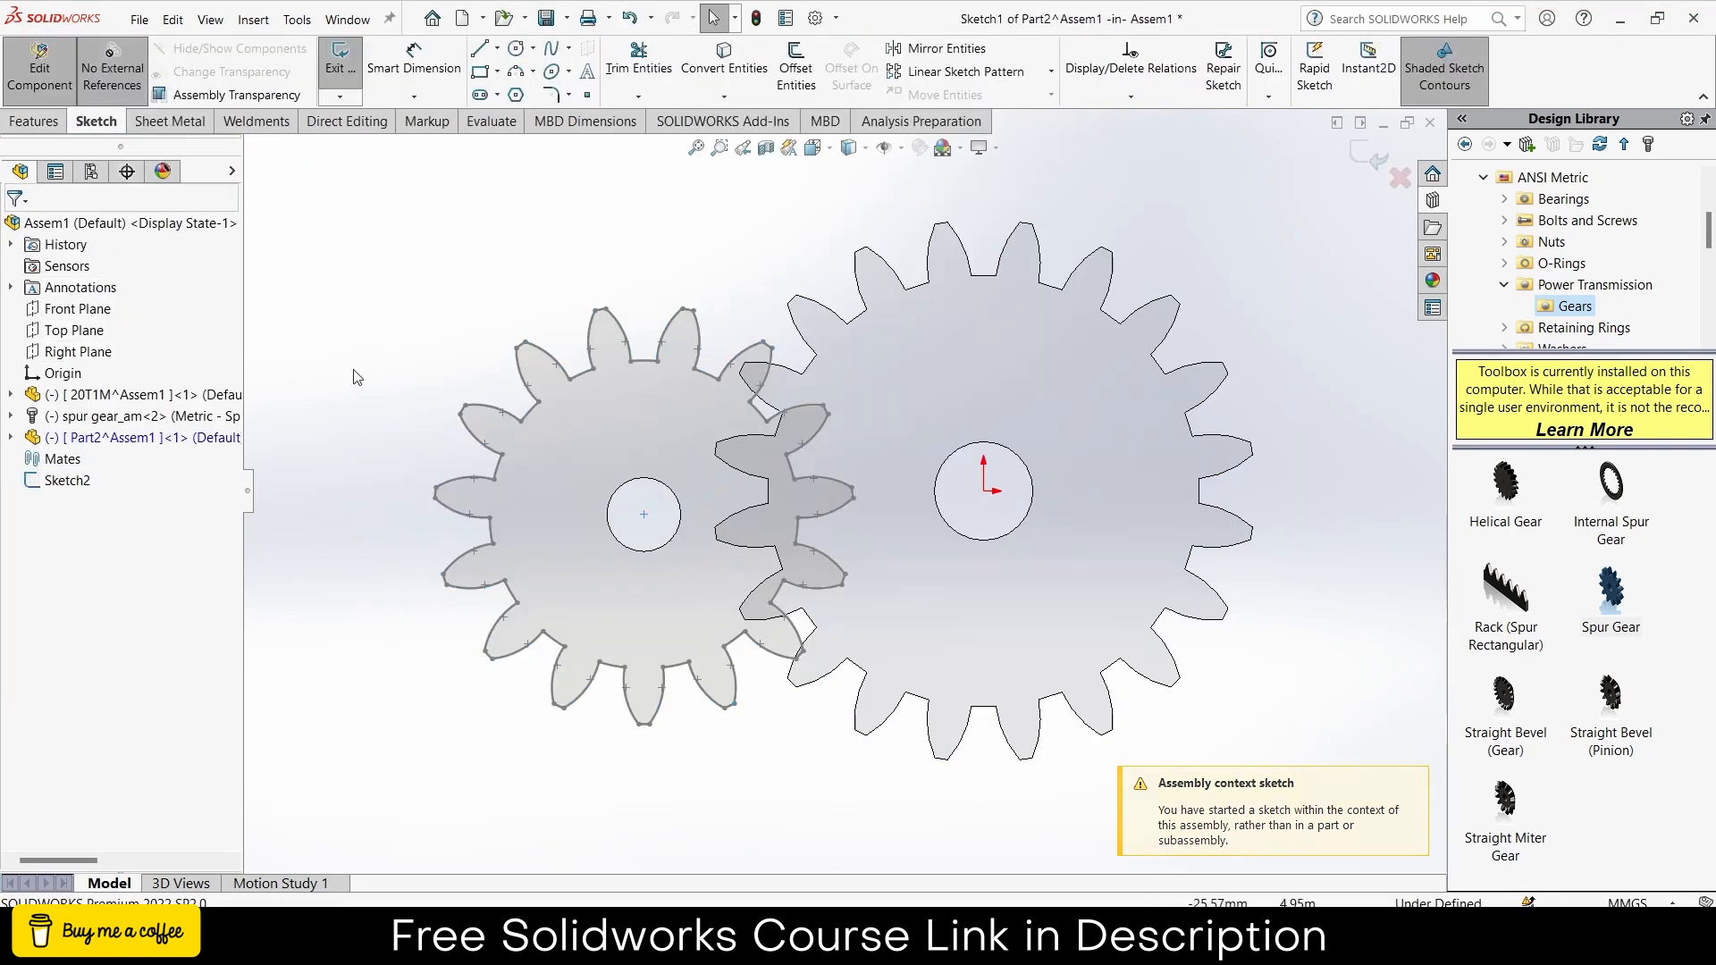
pyautogui.hotkey('ctrl', 'v')
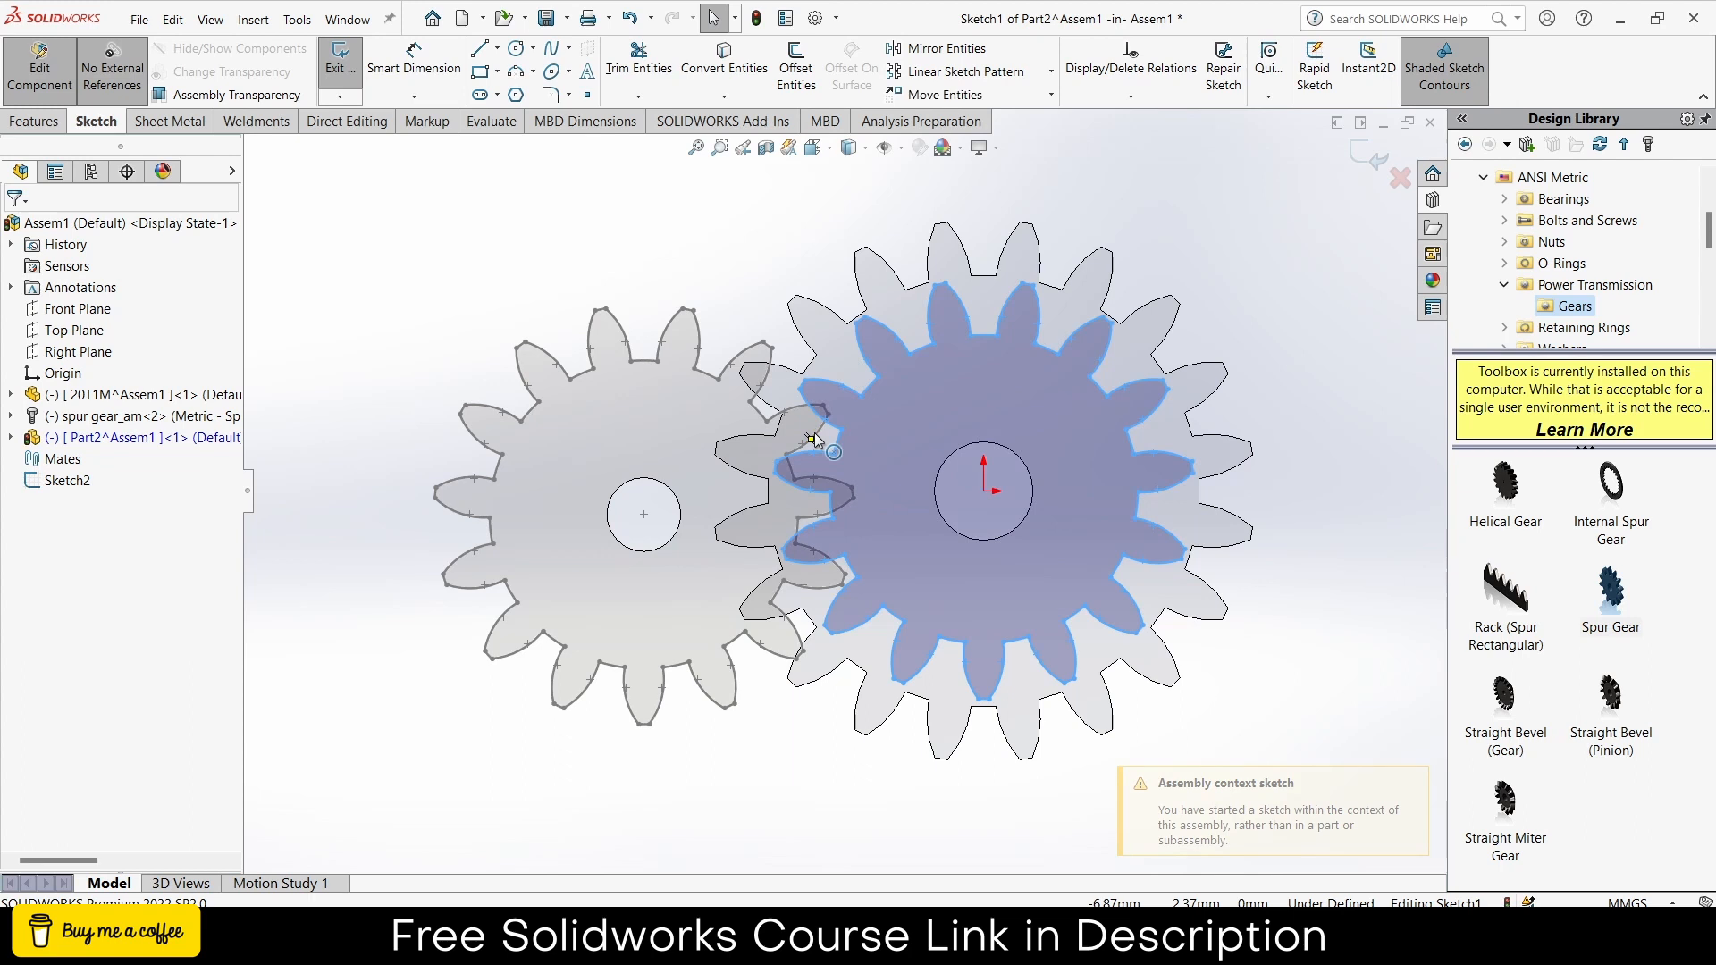
# - Extrude the pasted 15-tooth outline as a 10 mm blind boss
pyautogui.click(42, 120)
pyautogui.click(348, 60)
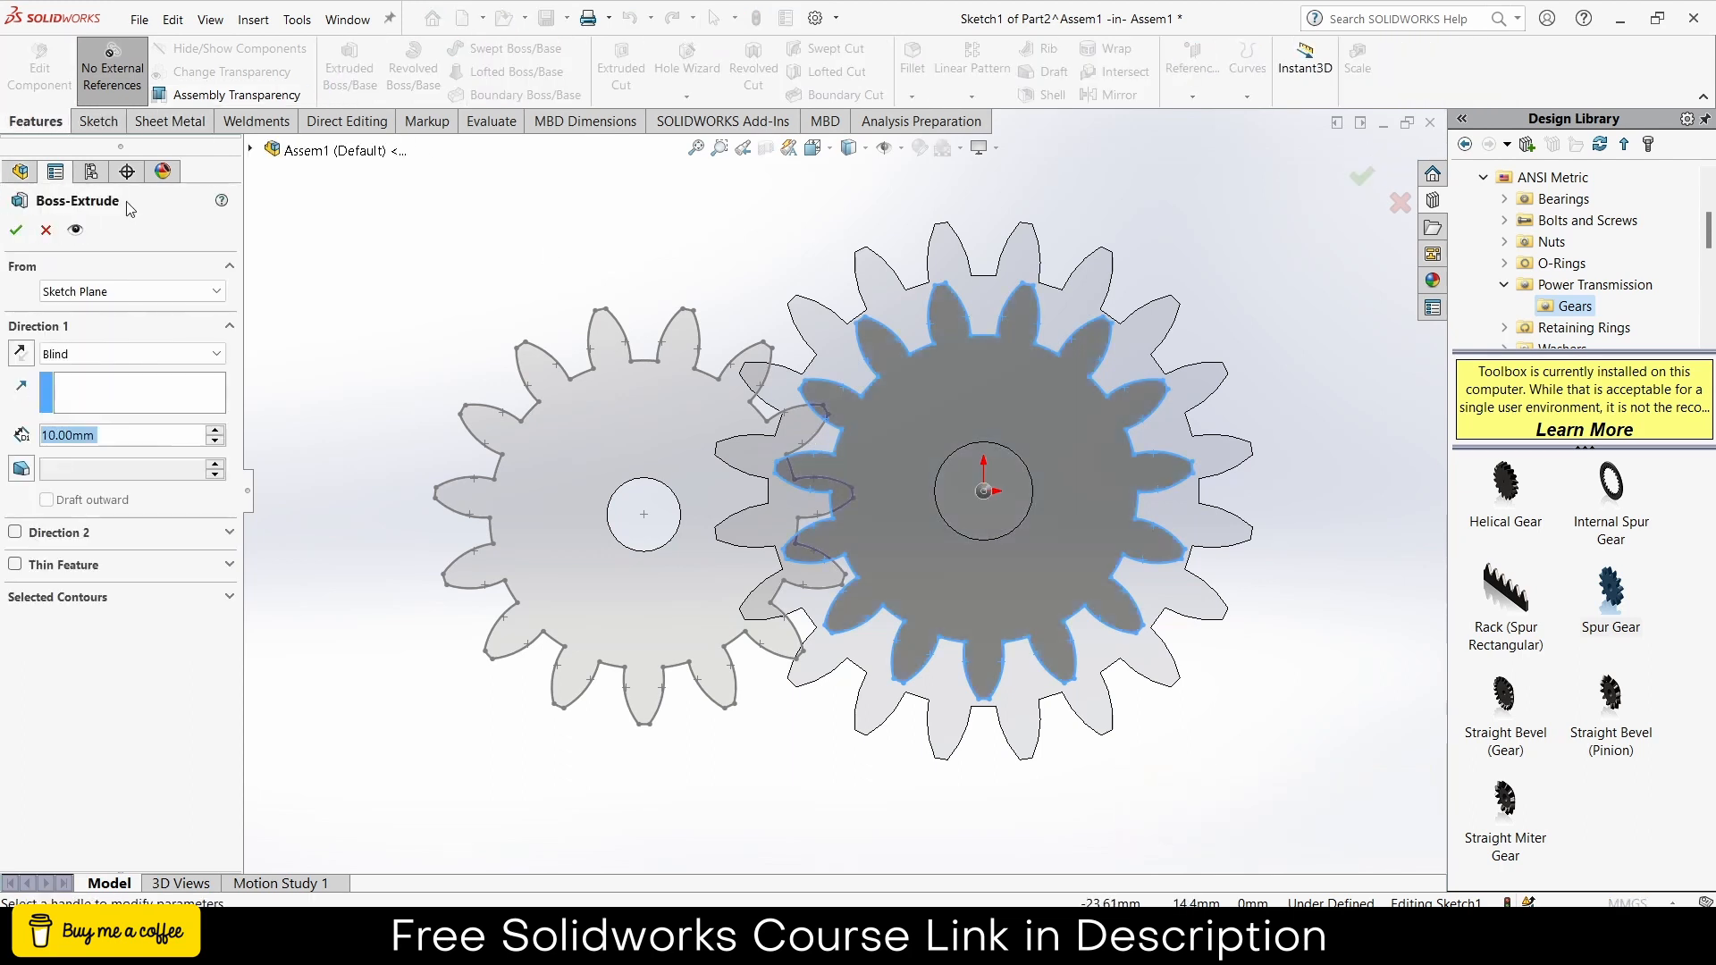
pyautogui.click(16, 231)
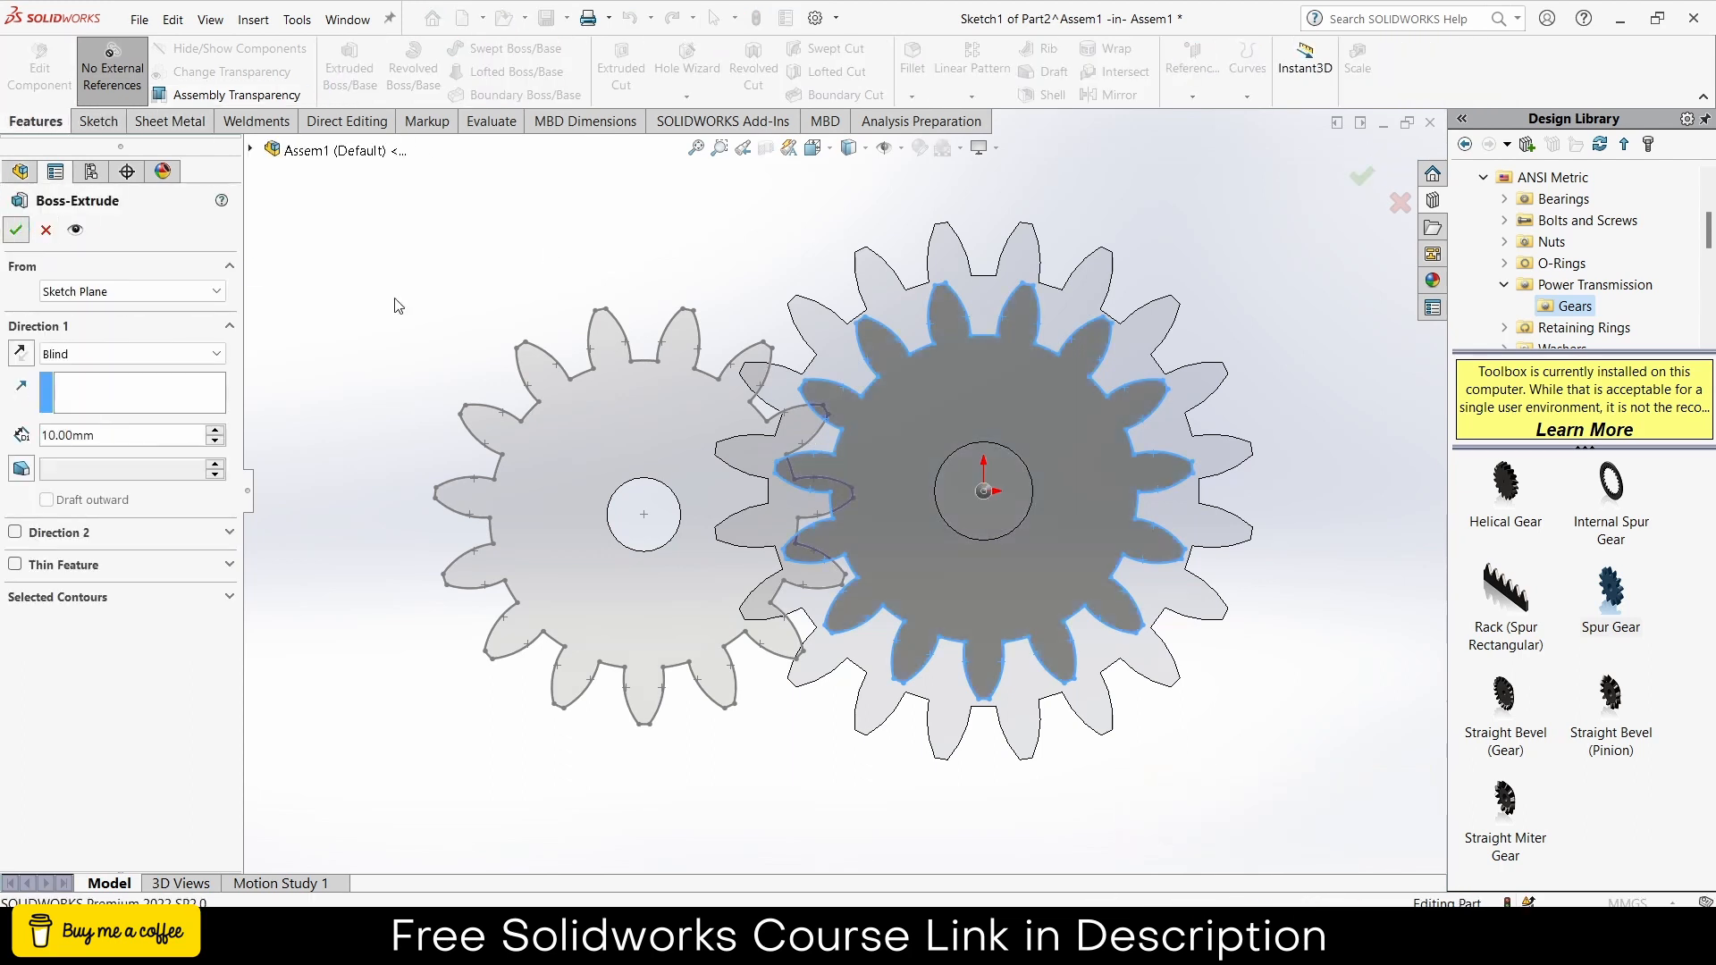
# - Sketch a circle near the centre of the 15-tooth gear's front face and set its diameter to 4 mm
pyautogui.click(1063, 420)
pyautogui.click(1122, 379)
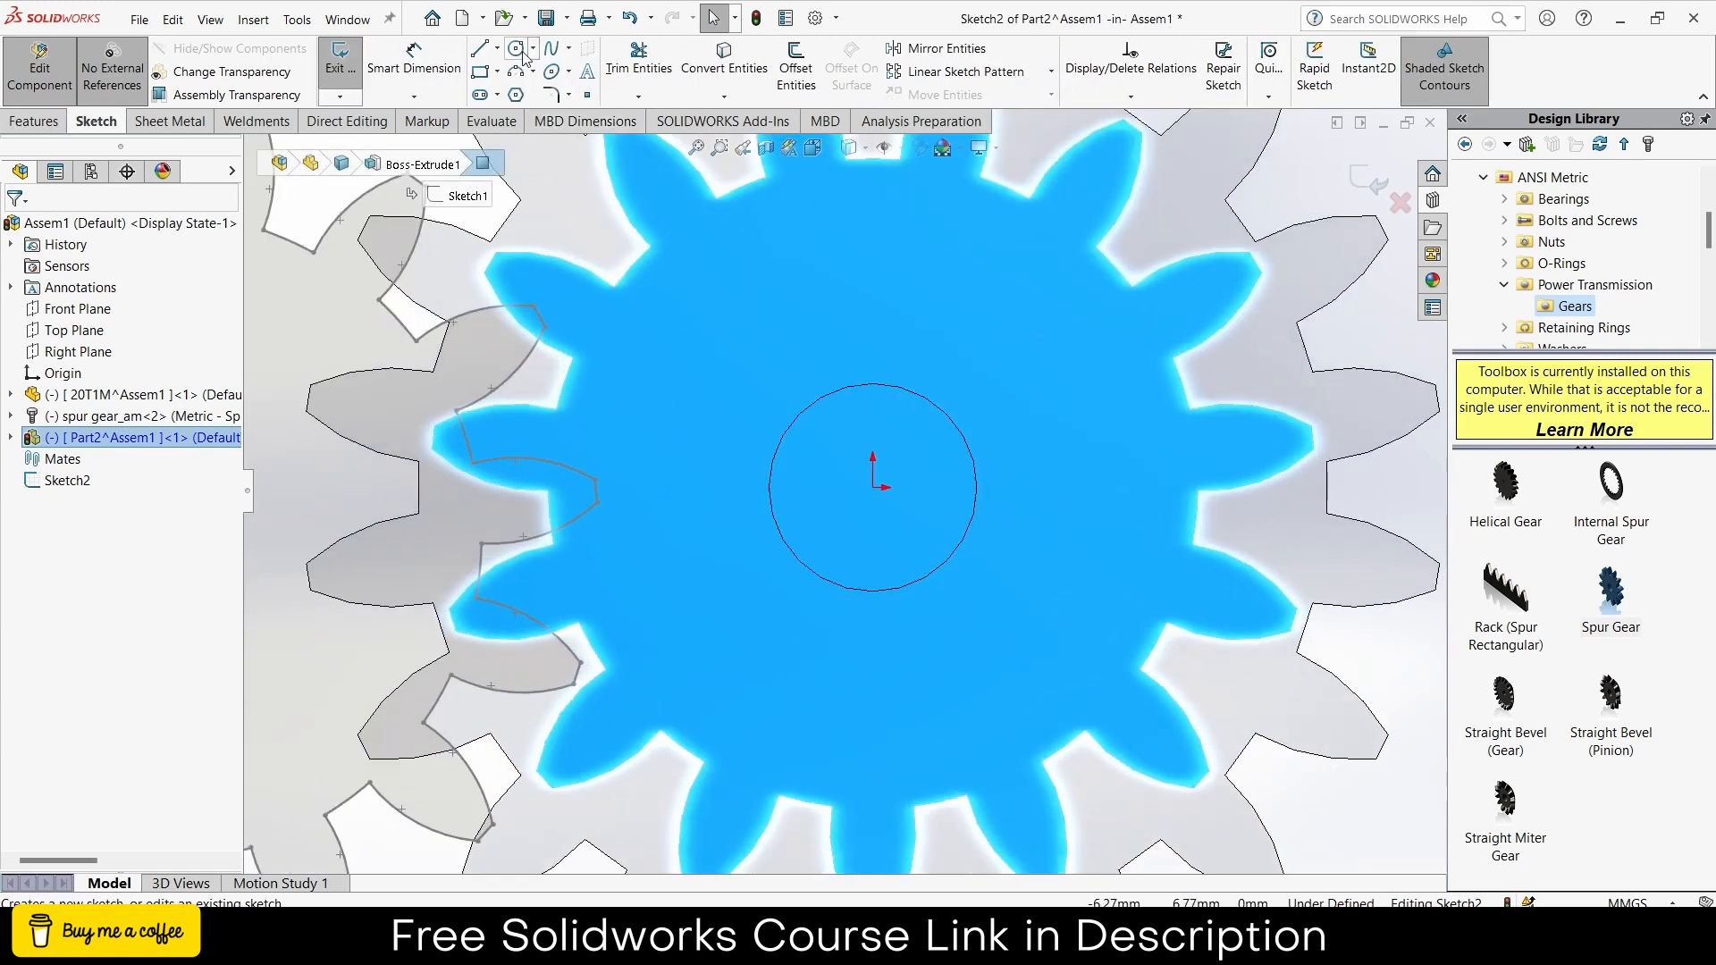
pyautogui.click(517, 49)
pyautogui.click(895, 450)
pyautogui.click(989, 500)
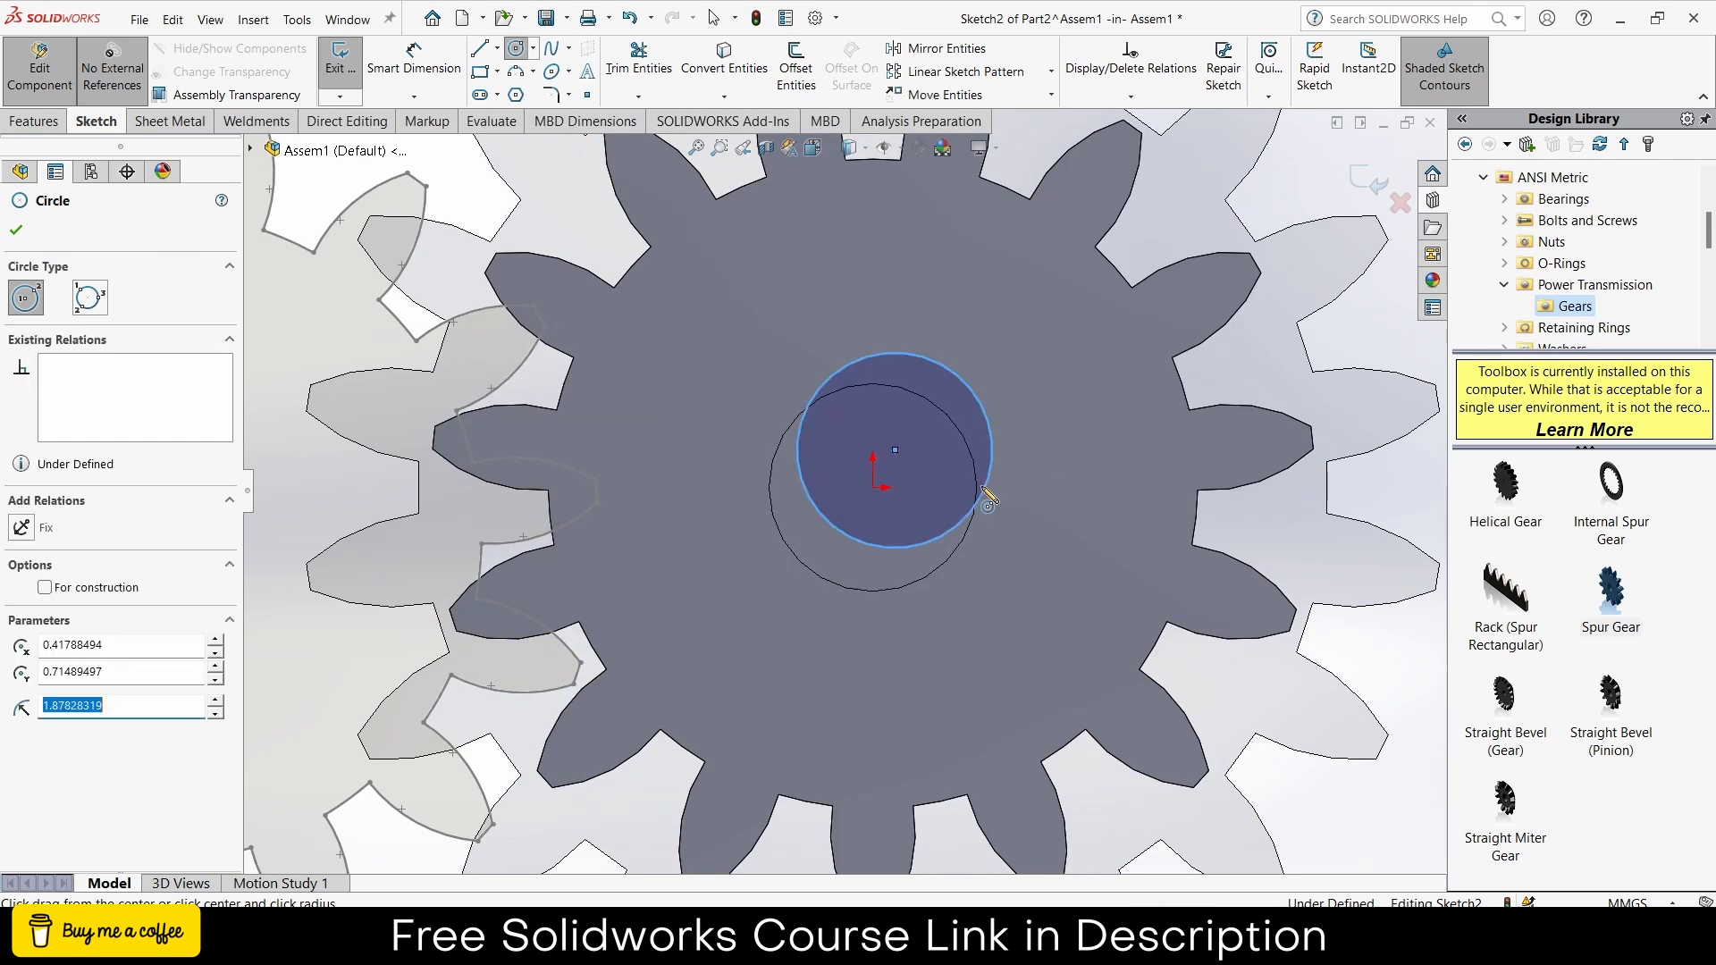
pyautogui.click(413, 68)
pyautogui.click(942, 367)
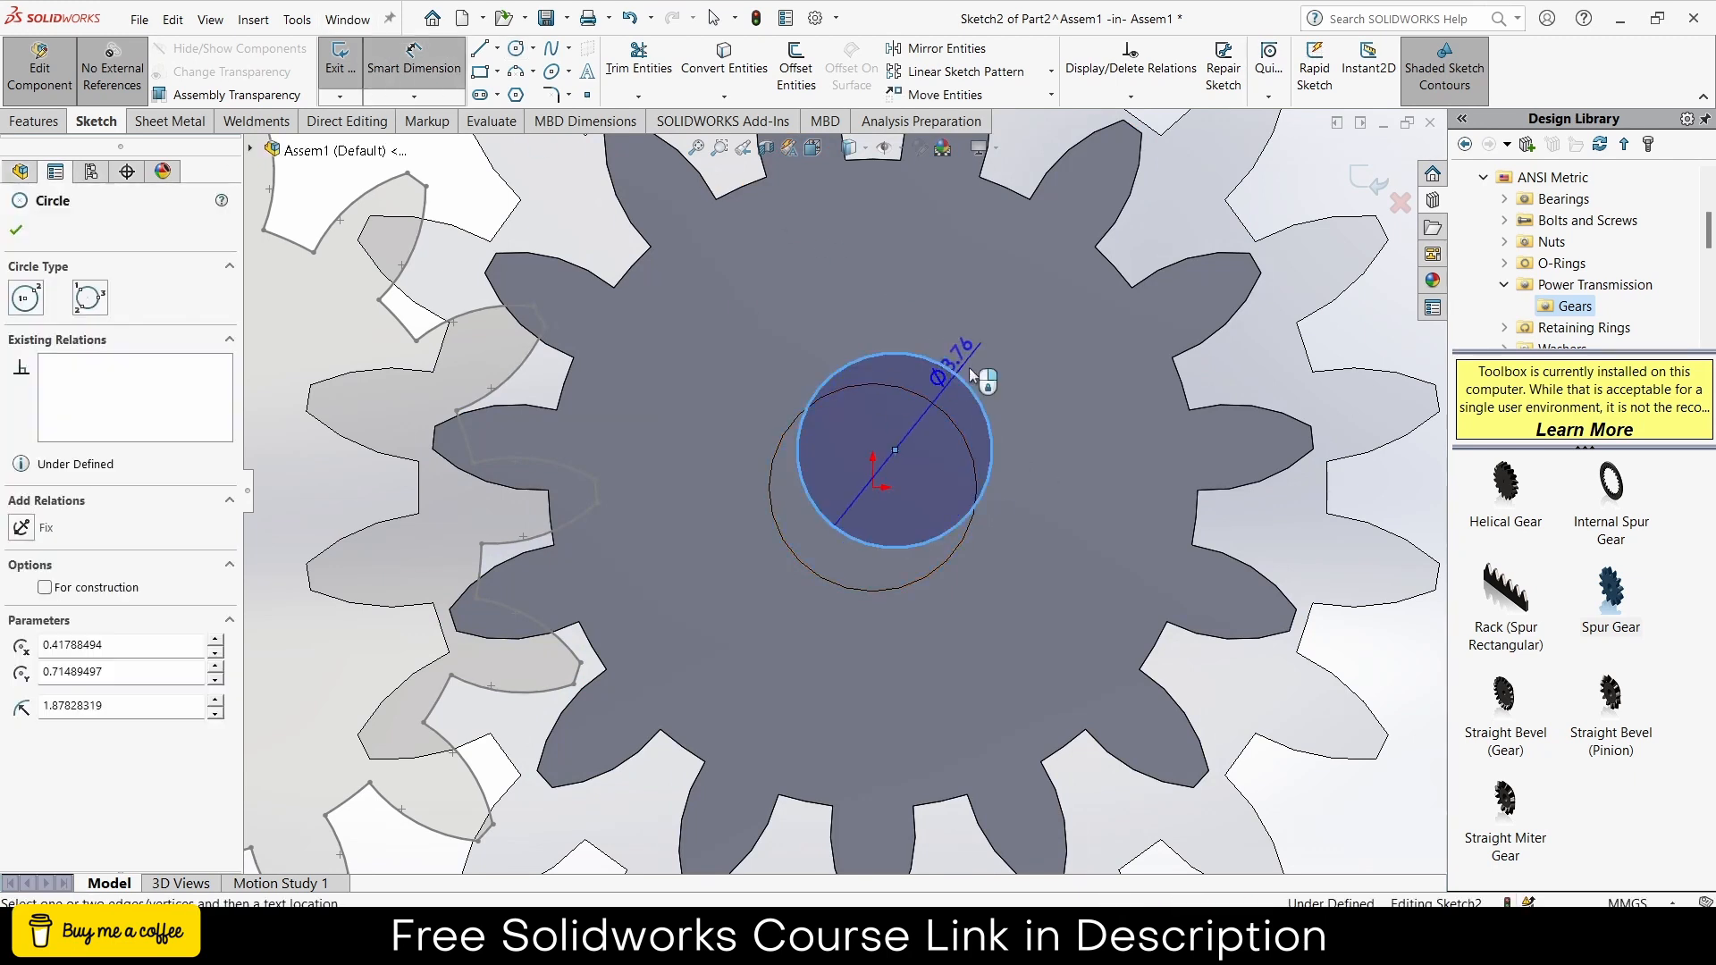
pyautogui.click(1022, 355)
pyautogui.write('4')
pyautogui.press('Return')
pyautogui.press('Escape')
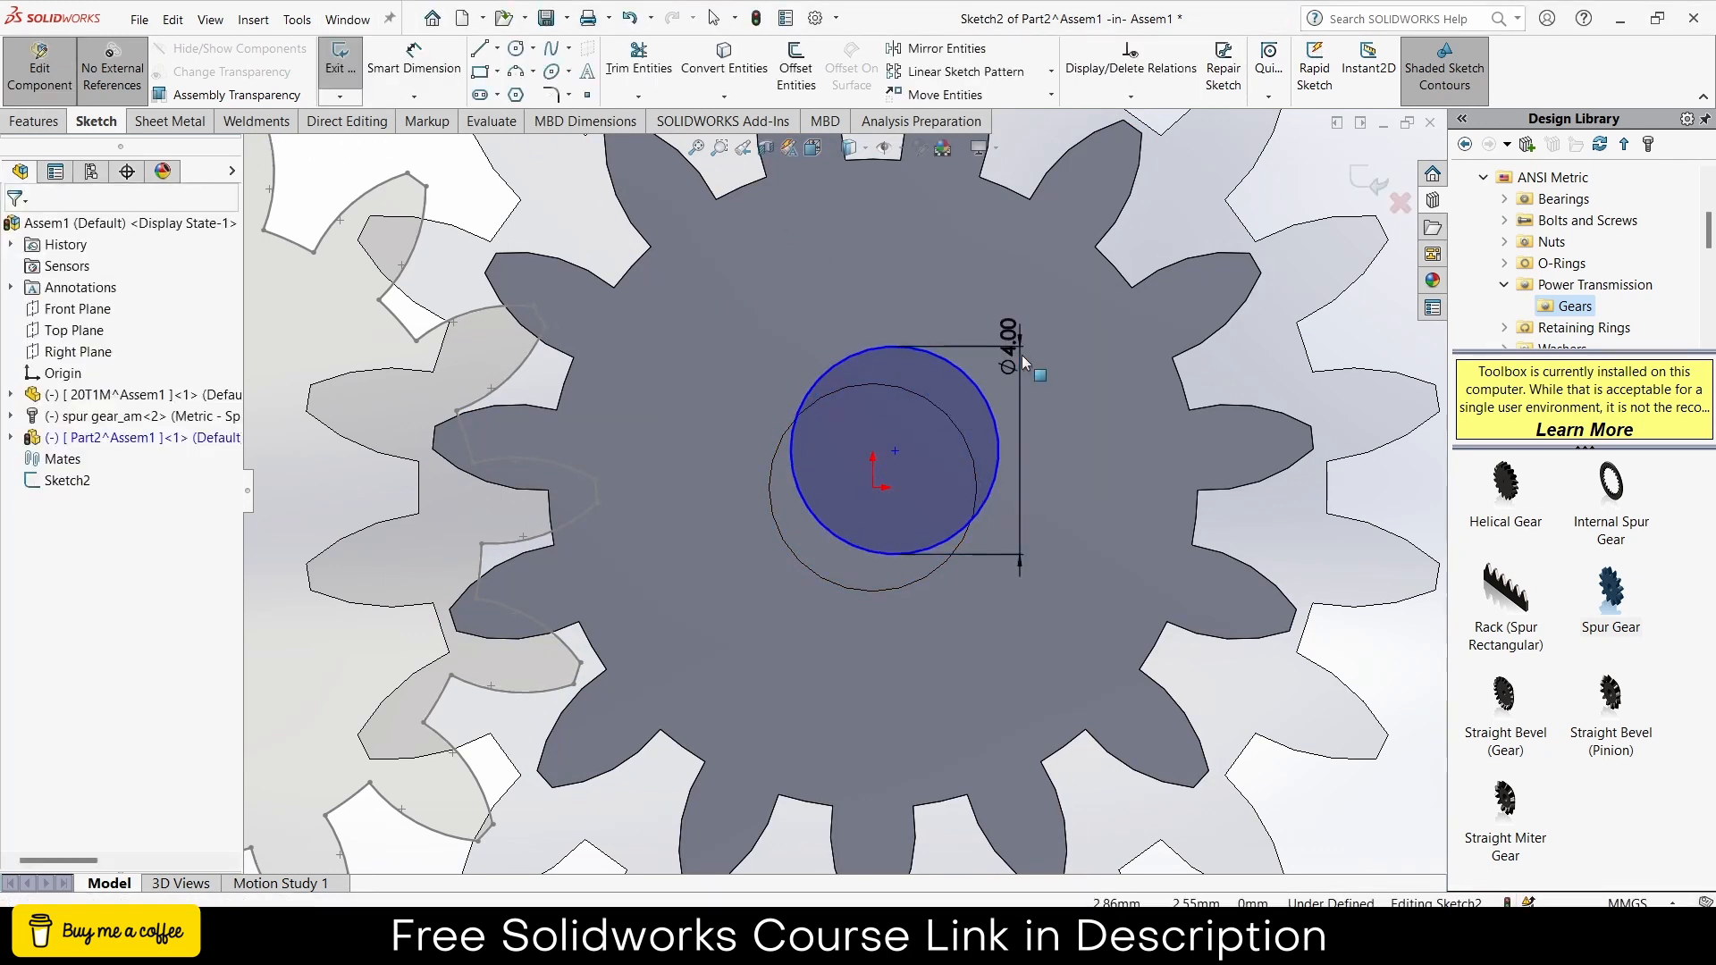
# - Try a coincident relation between the circle's edge and the part origin, and undo it
pyautogui.click(892, 451)
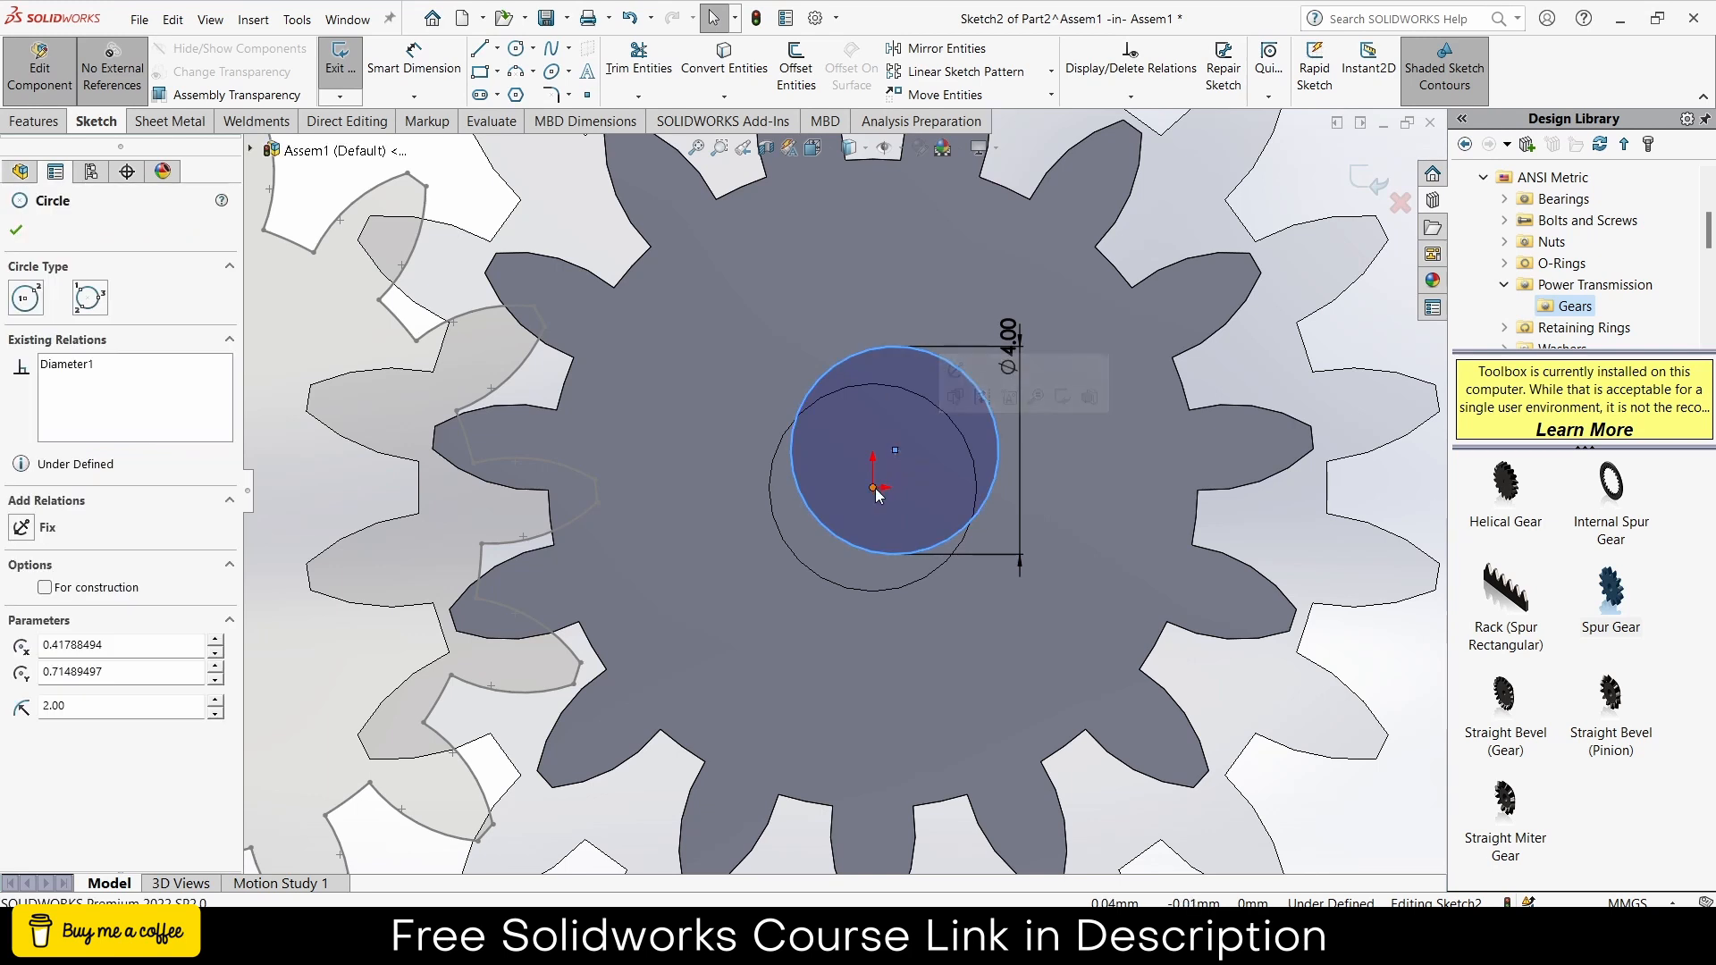
pyautogui.keyDown('ctrl'); pyautogui.click(876, 489); pyautogui.keyUp('ctrl')
pyautogui.click(955, 409)
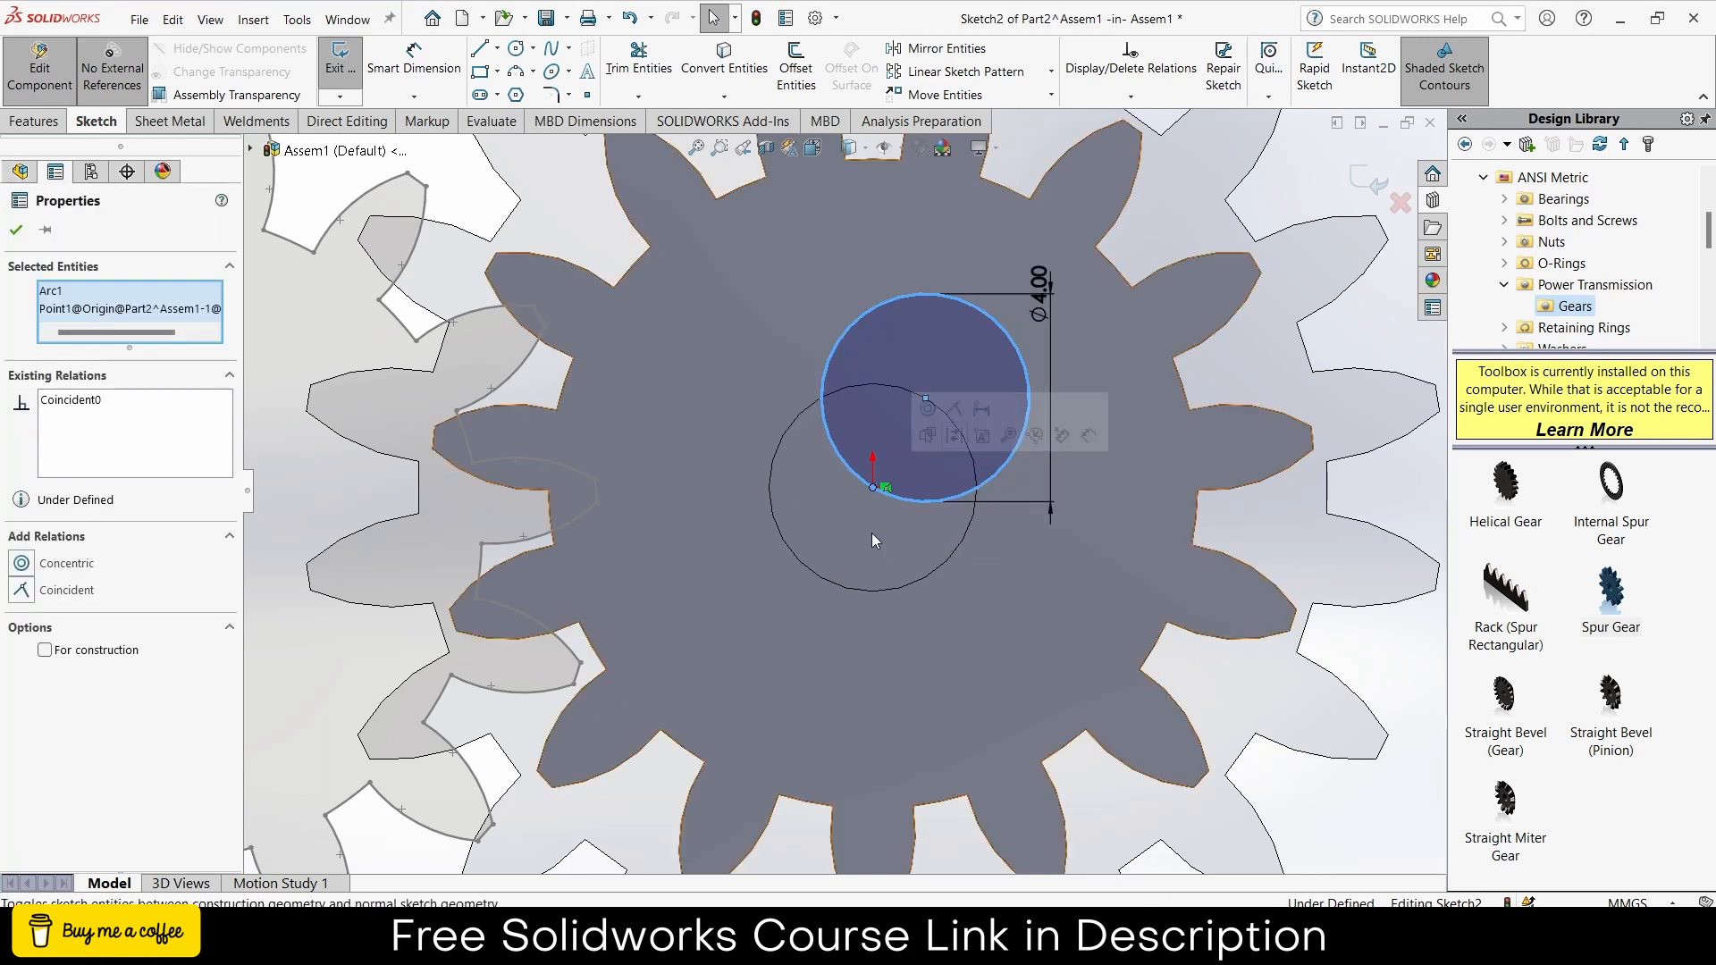
pyautogui.hotkey('ctrl', 'z')
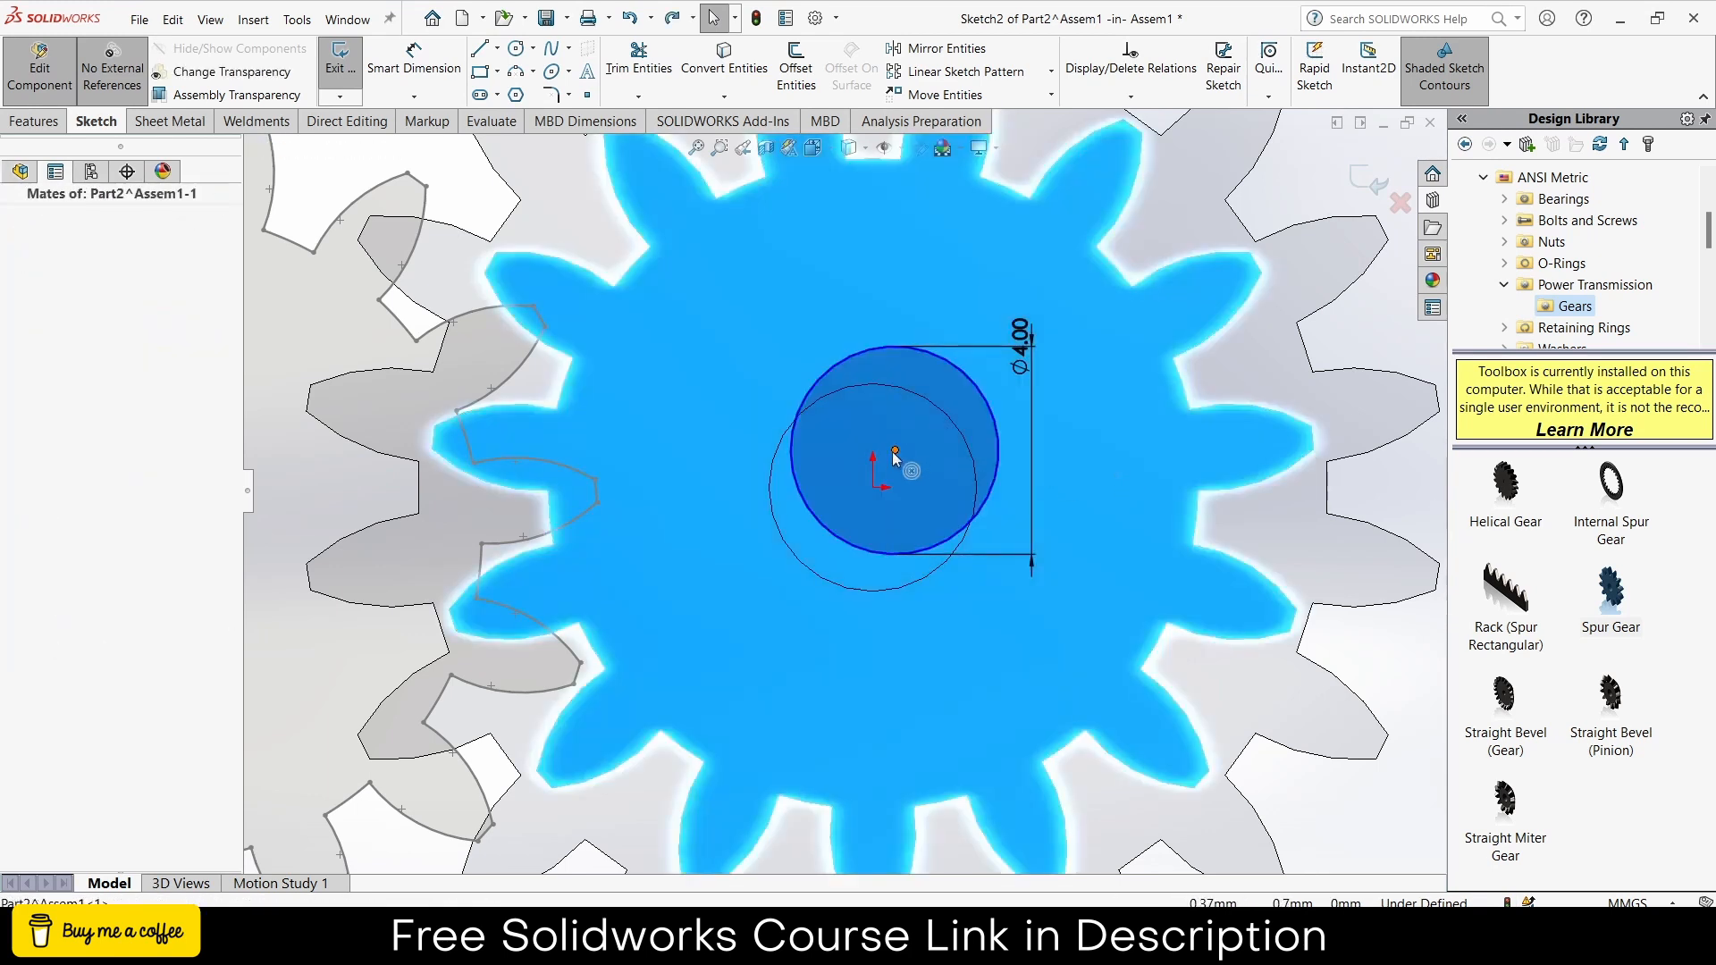
# - Make the circle's centre point coincident with the part origin
pyautogui.click(895, 451)
pyautogui.keyDown('ctrl'); pyautogui.click(875, 488); pyautogui.keyUp('ctrl')
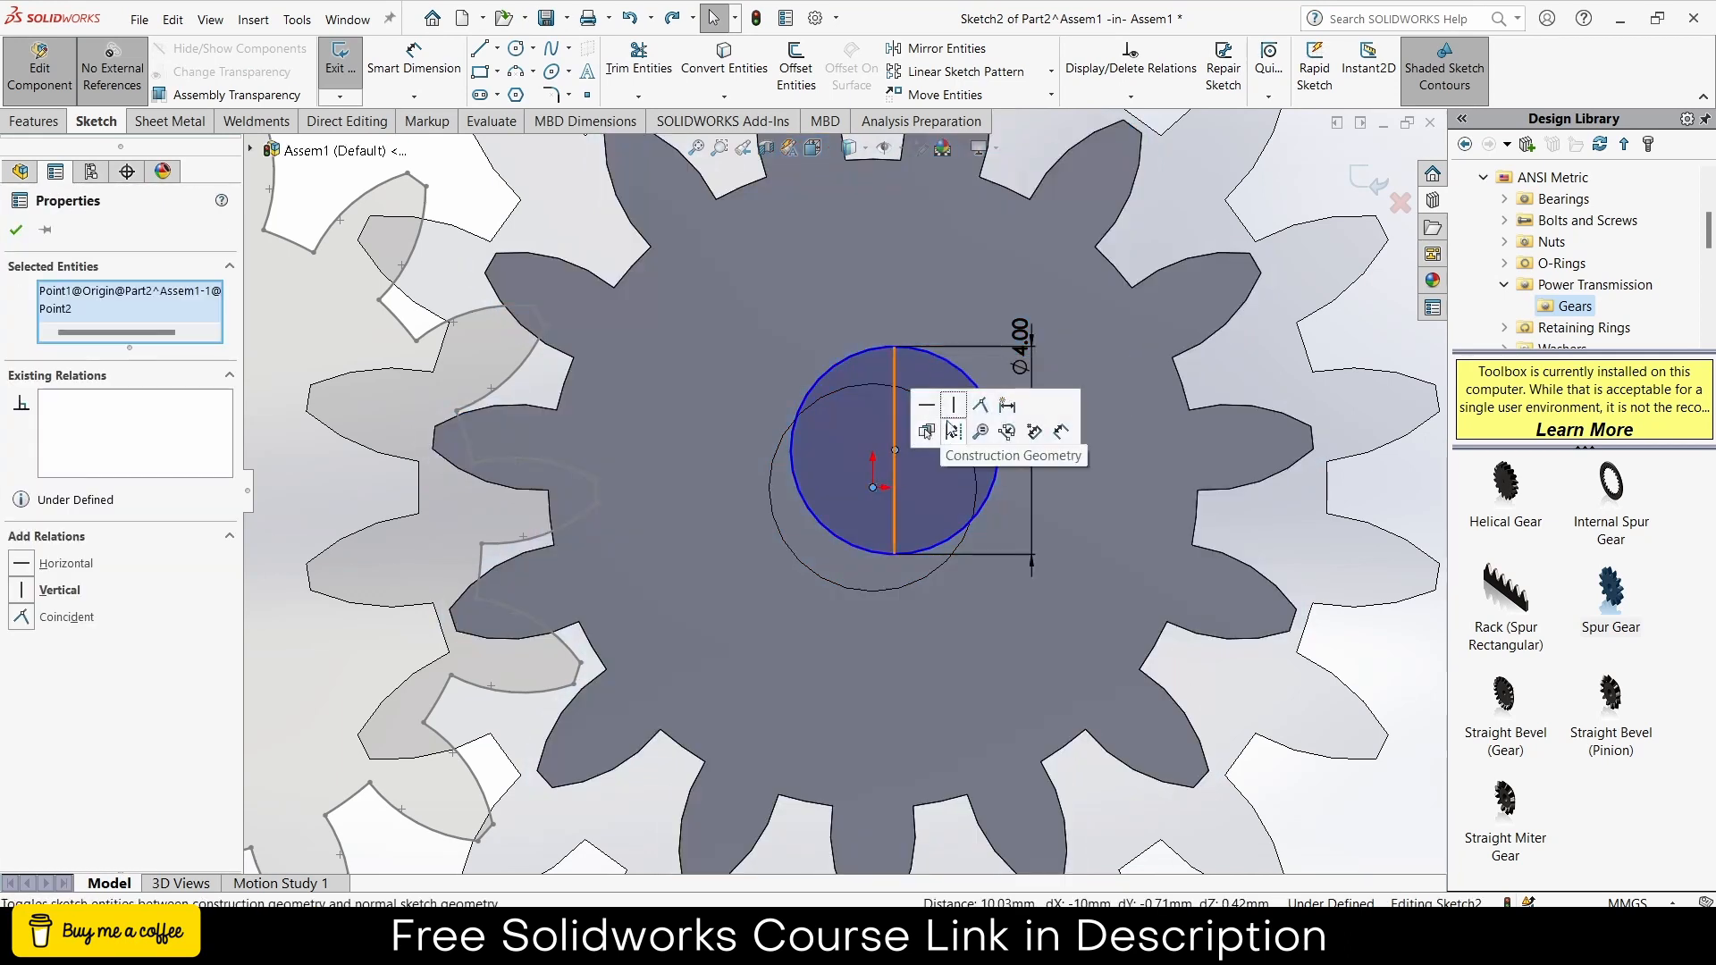
pyautogui.click(974, 413)
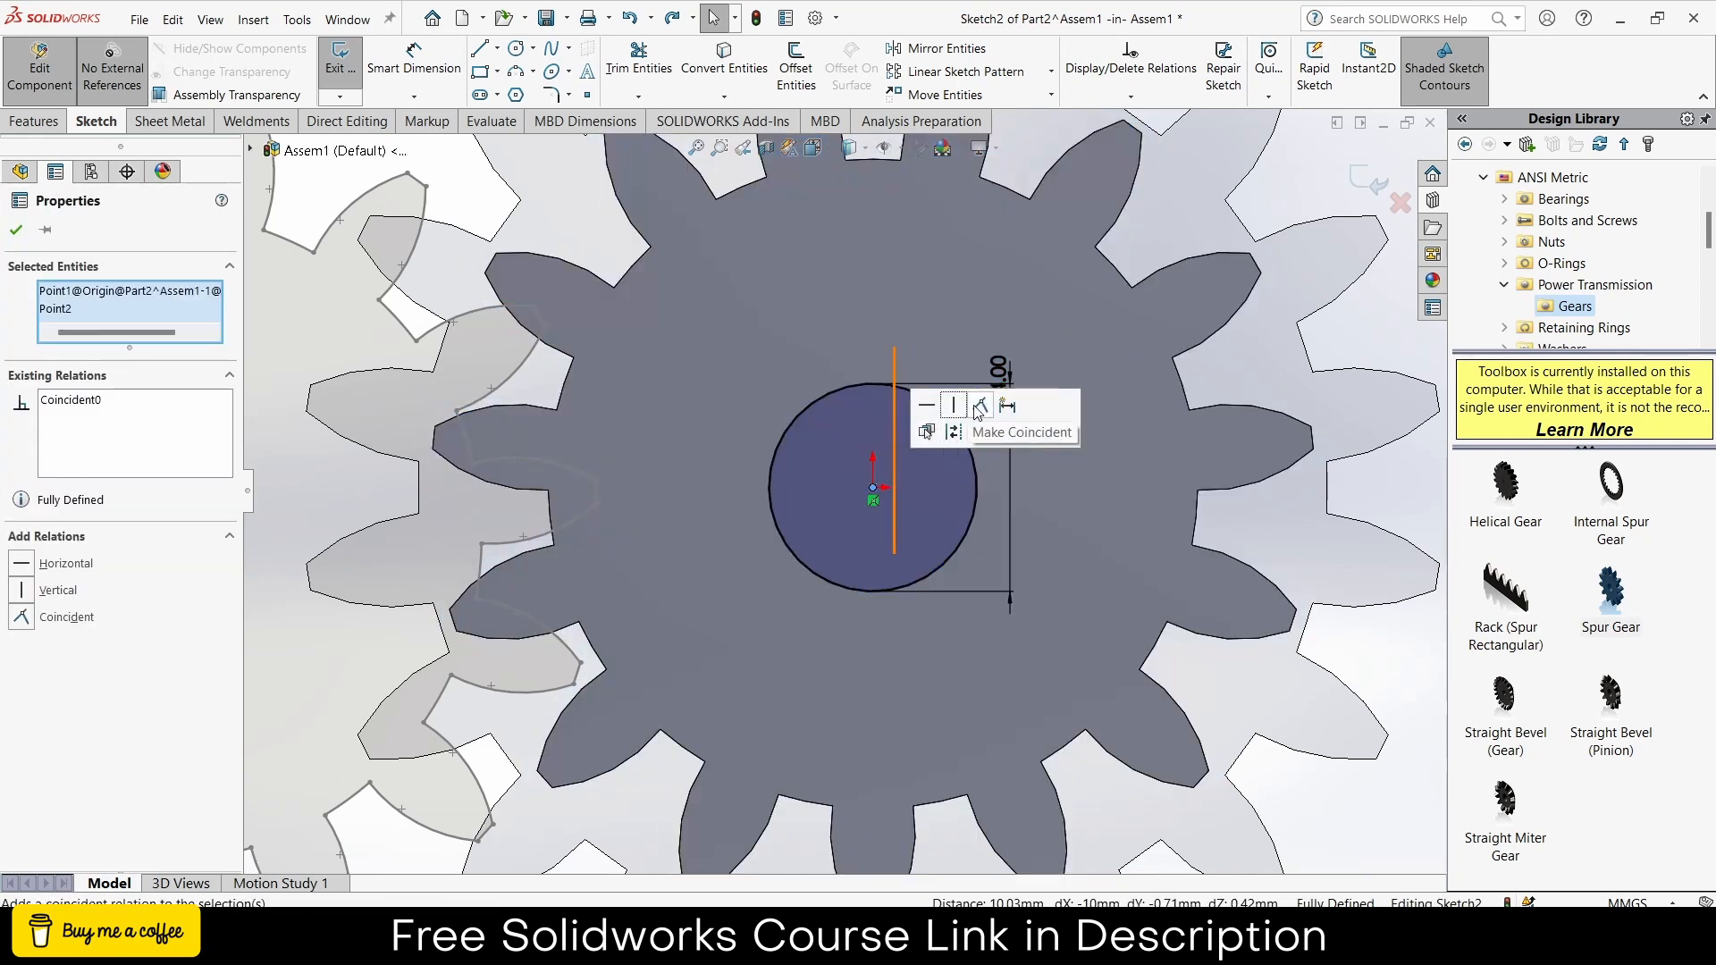
# - Cut the 4 mm circle through the 15-tooth gear with an Extruded Cut set to Through All
pyautogui.click(38, 122)
pyautogui.click(623, 67)
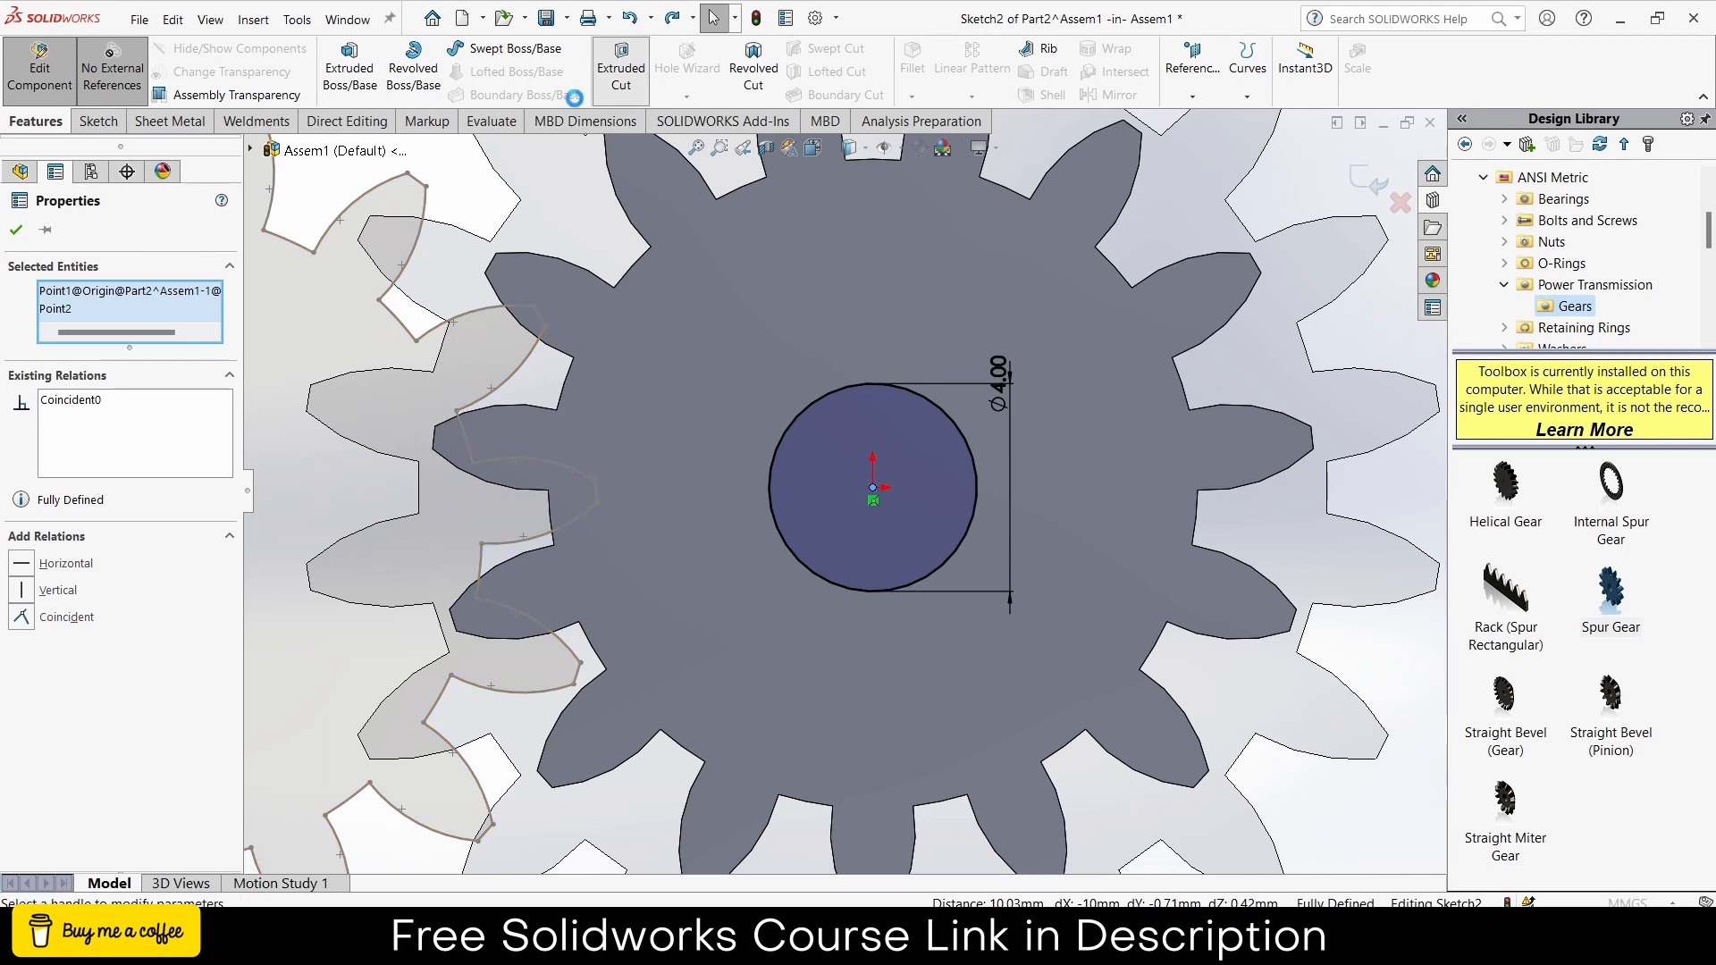
pyautogui.click(116, 351)
pyautogui.click(71, 386)
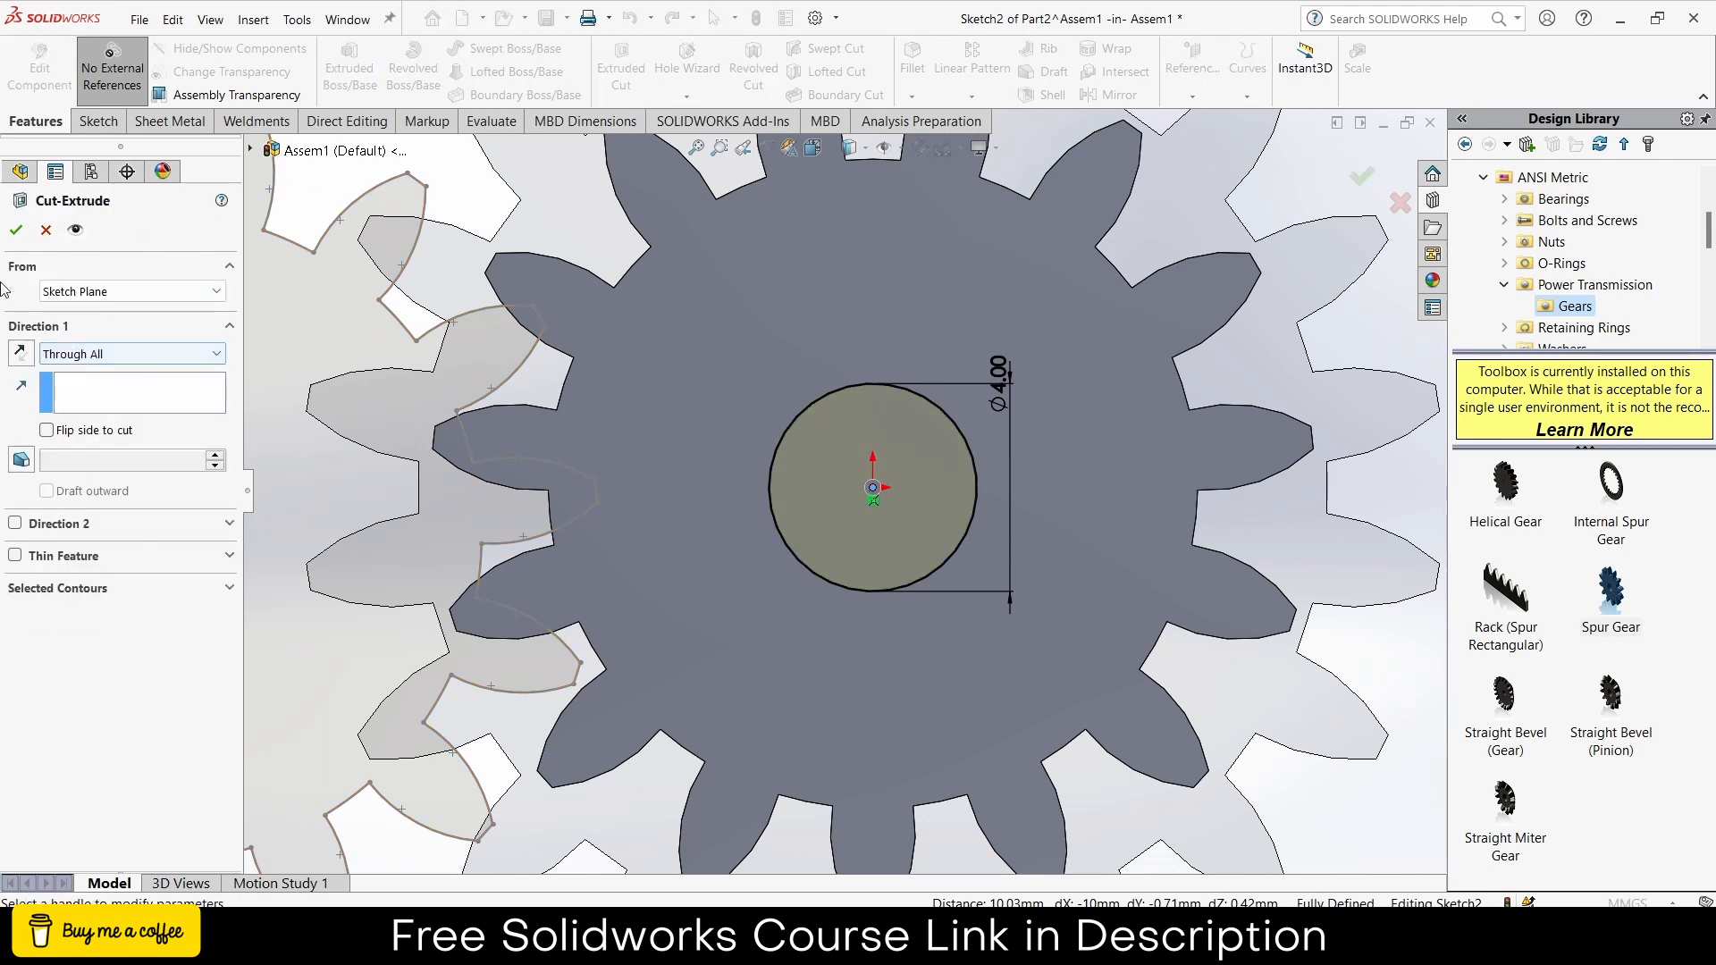
pyautogui.click(25, 225)
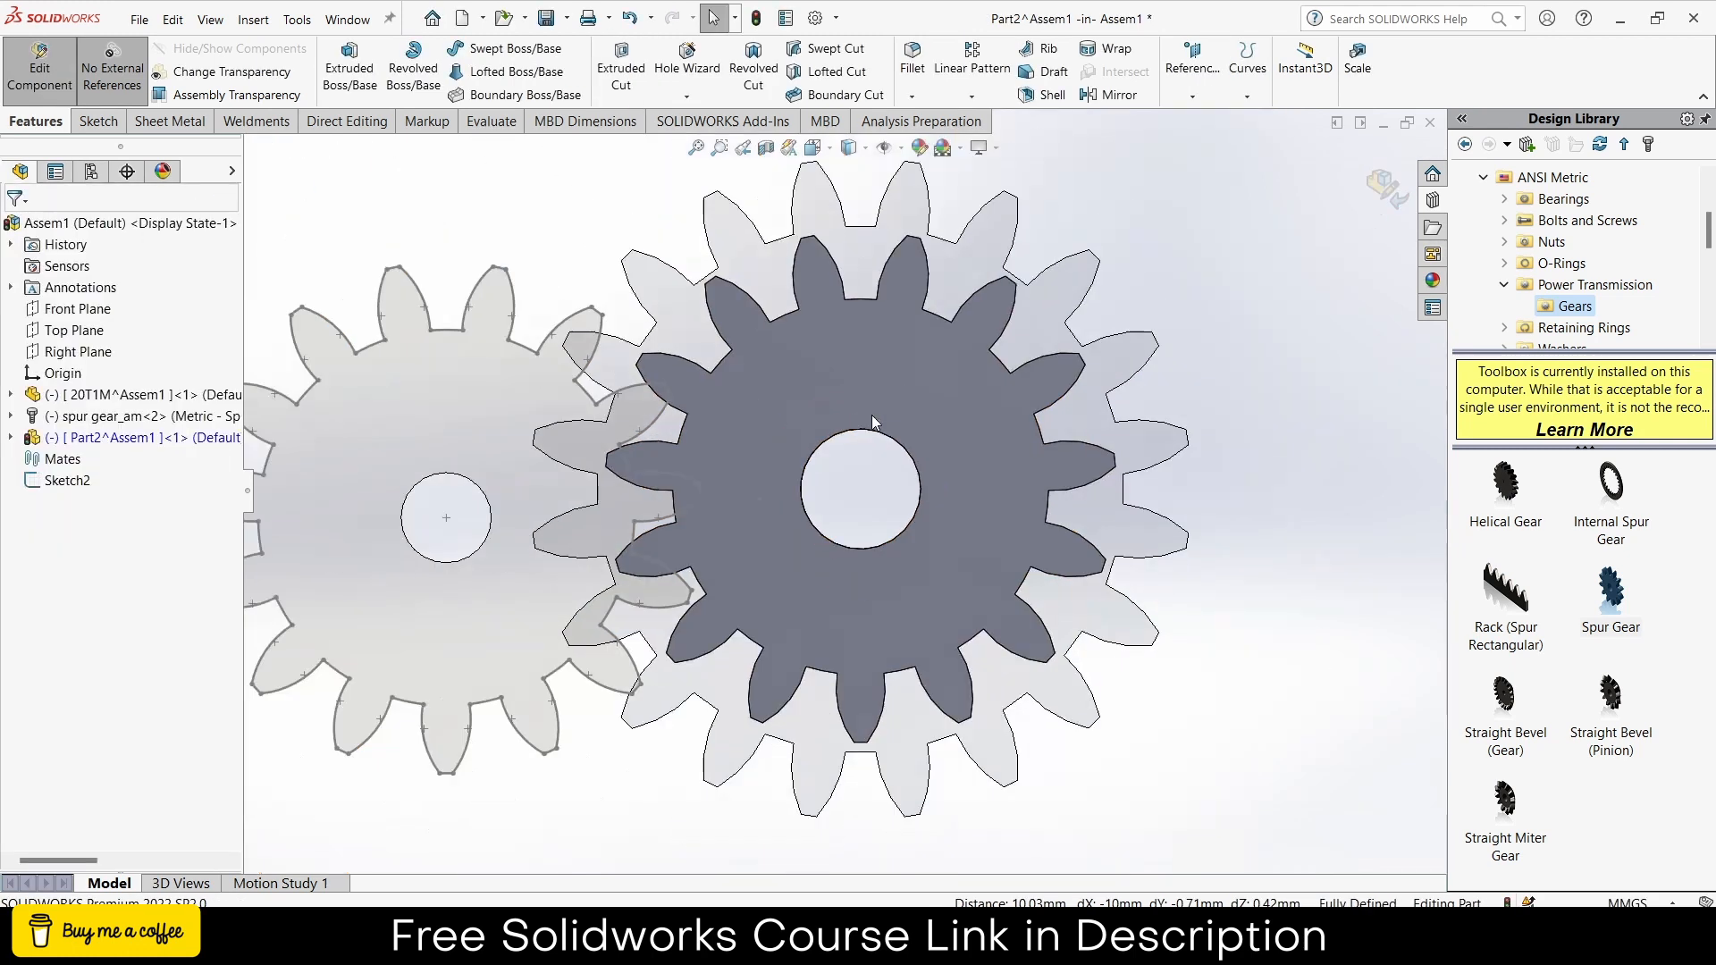
# - Finish editing the new part and delete the 15-tooth Toolbox spur gear from the assembly
pyautogui.click(1385, 186)
pyautogui.rightClick(459, 410)
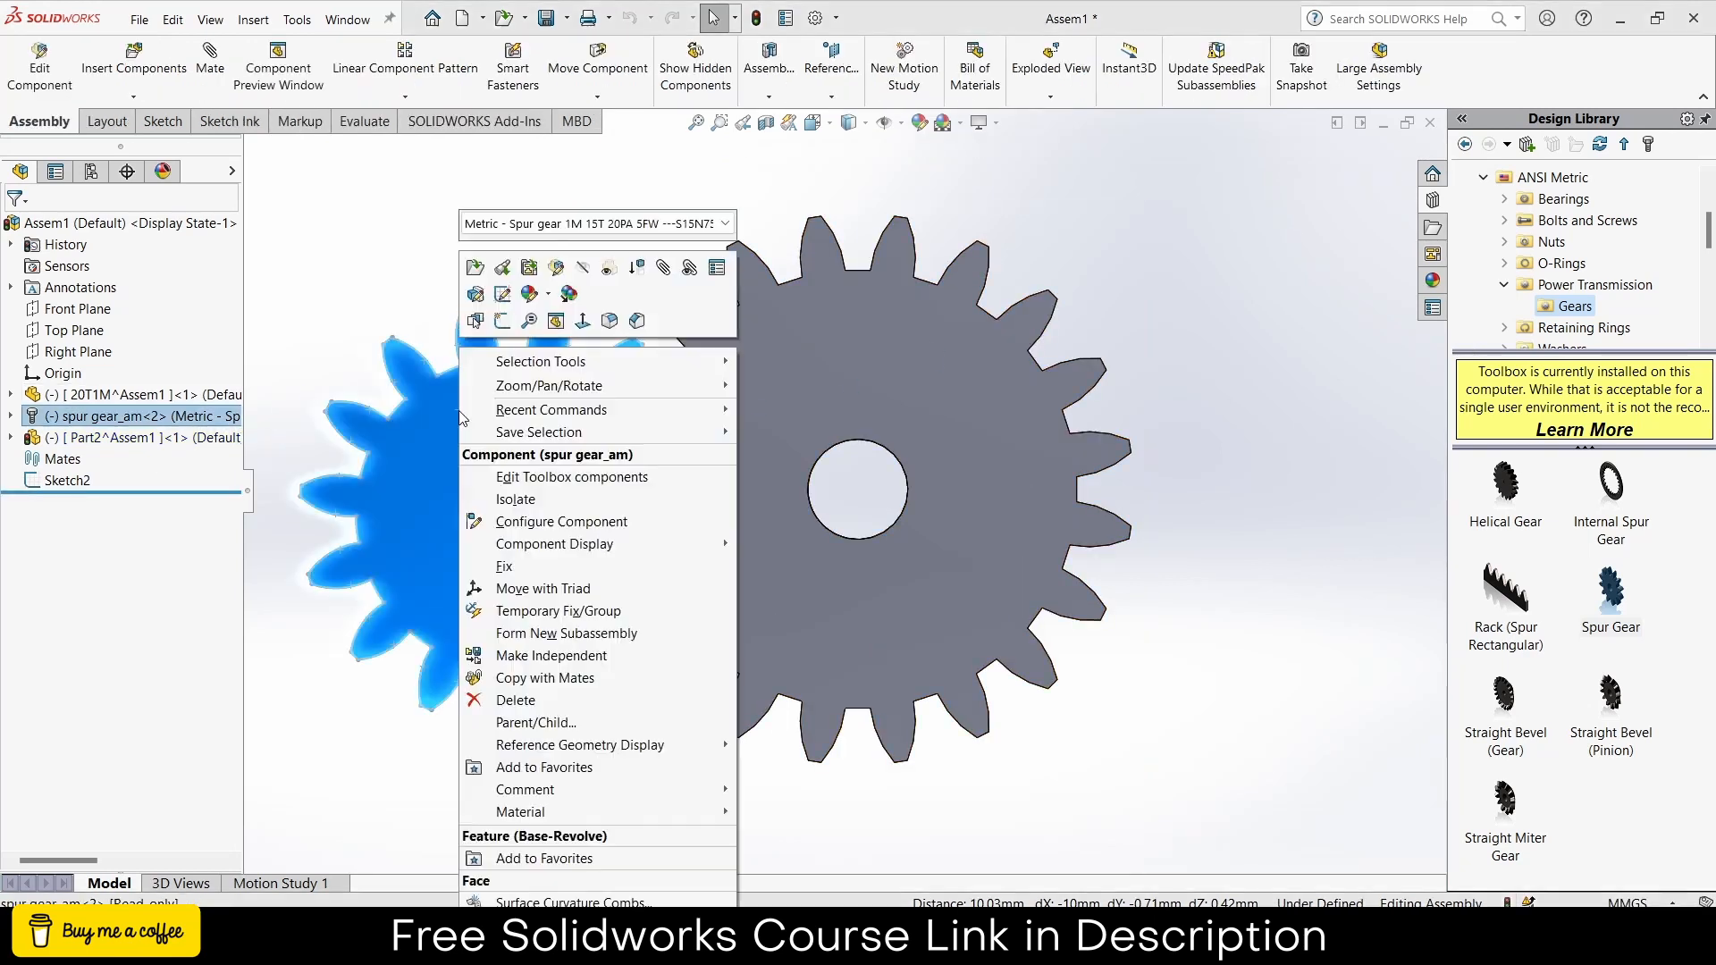
pyautogui.click(519, 702)
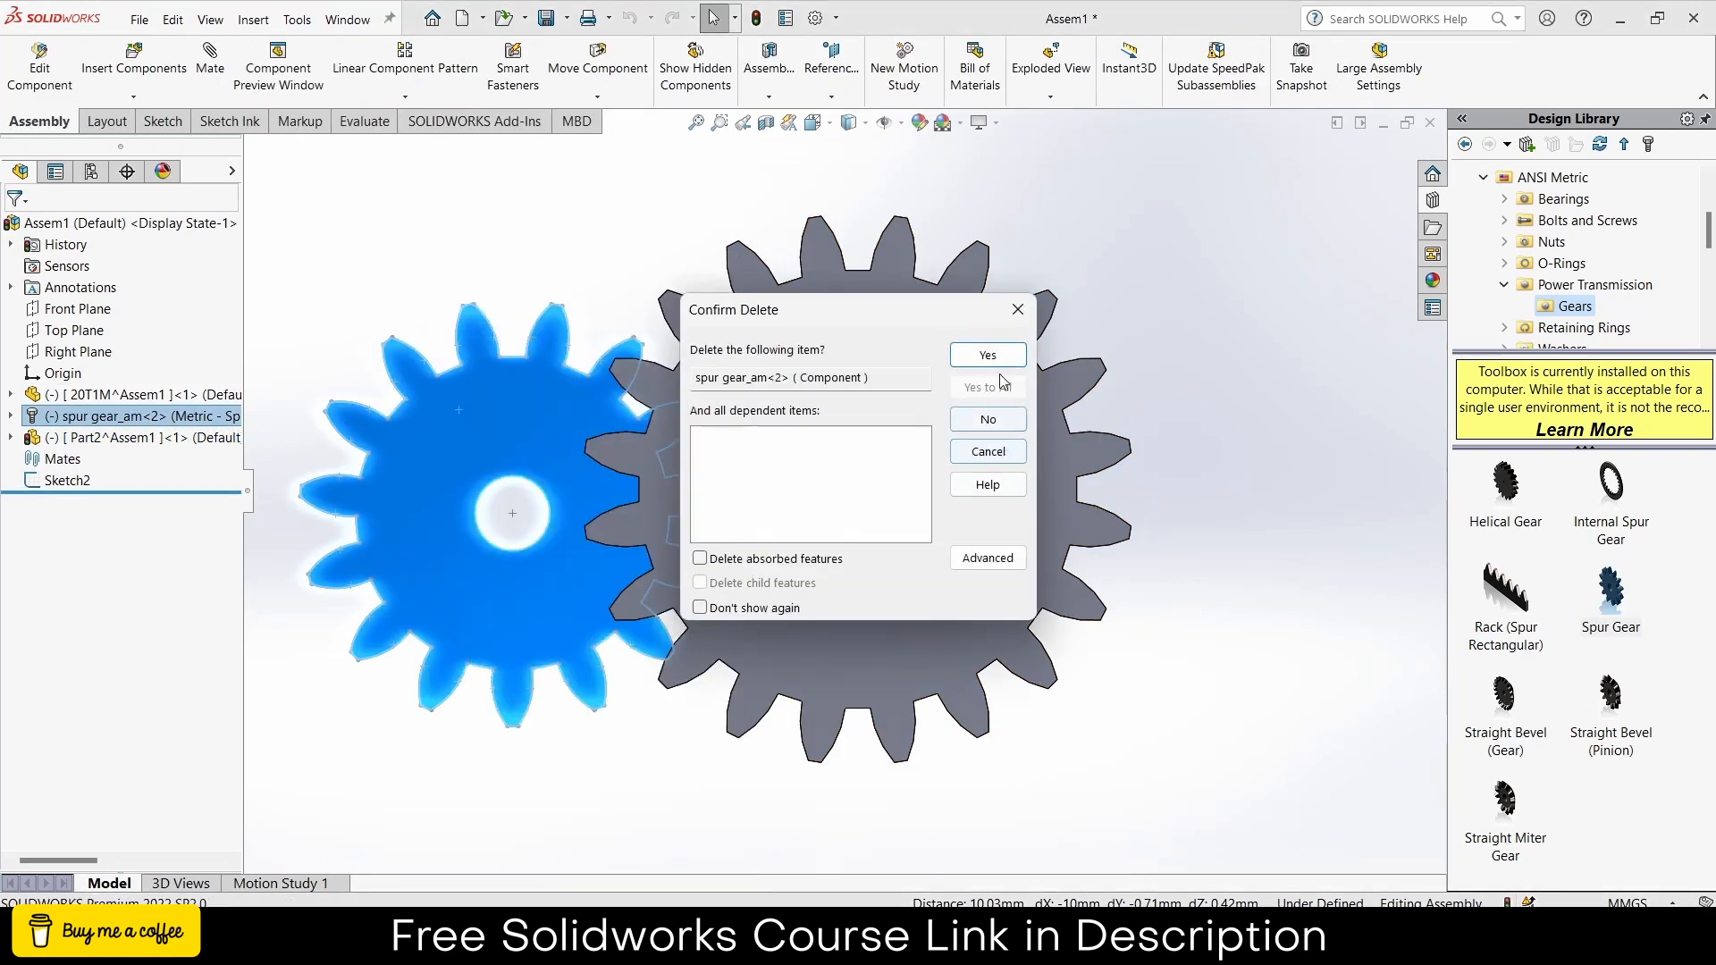
pyautogui.click(978, 364)
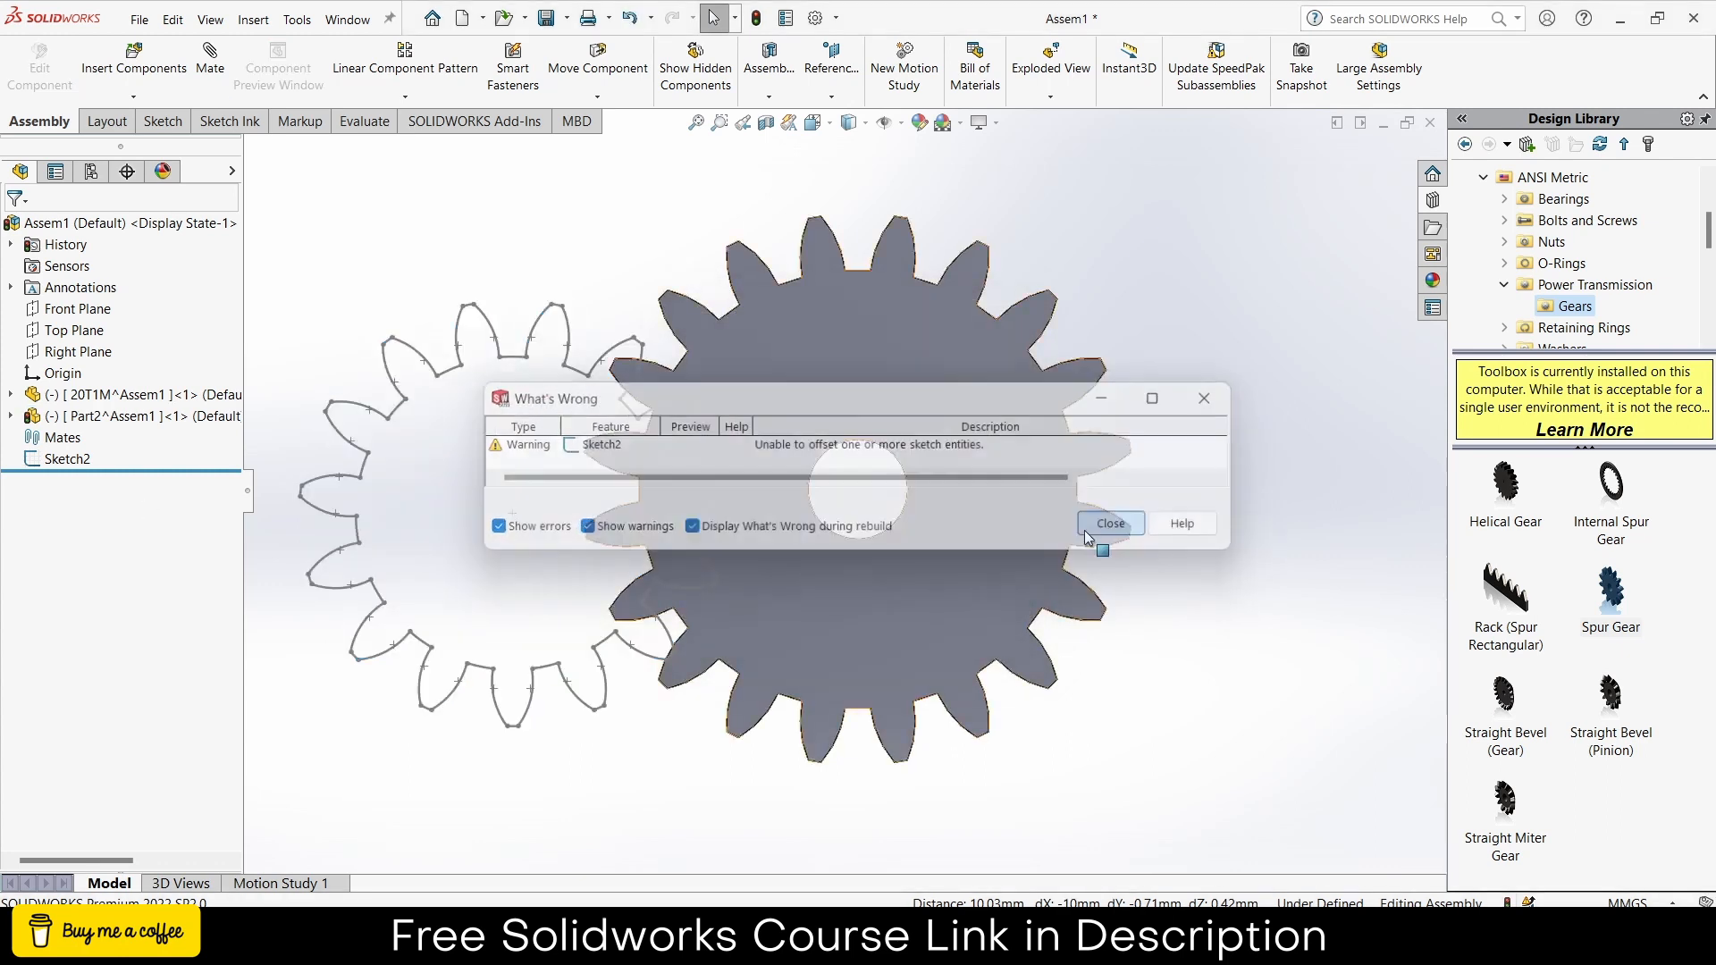
pyautogui.click(1108, 525)
# - Delete the leftover 15-tooth gear outline, Sketch2, from the assembly
pyautogui.rightClick(67, 459)
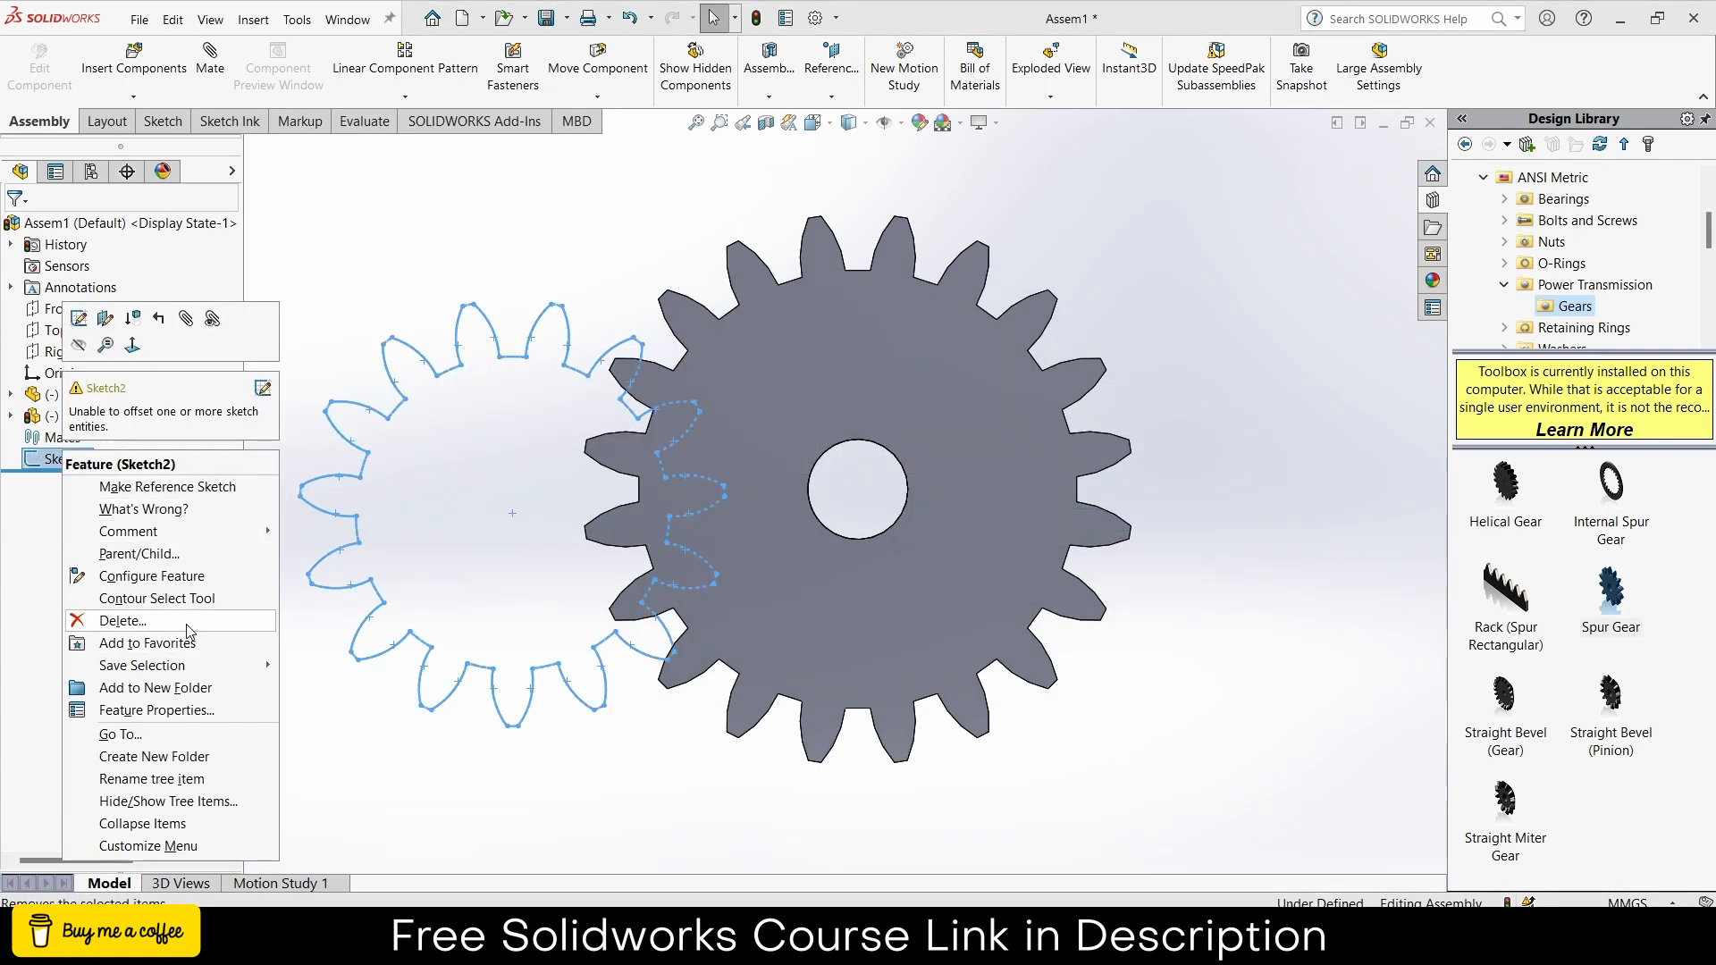
pyautogui.click(122, 621)
pyautogui.click(988, 355)
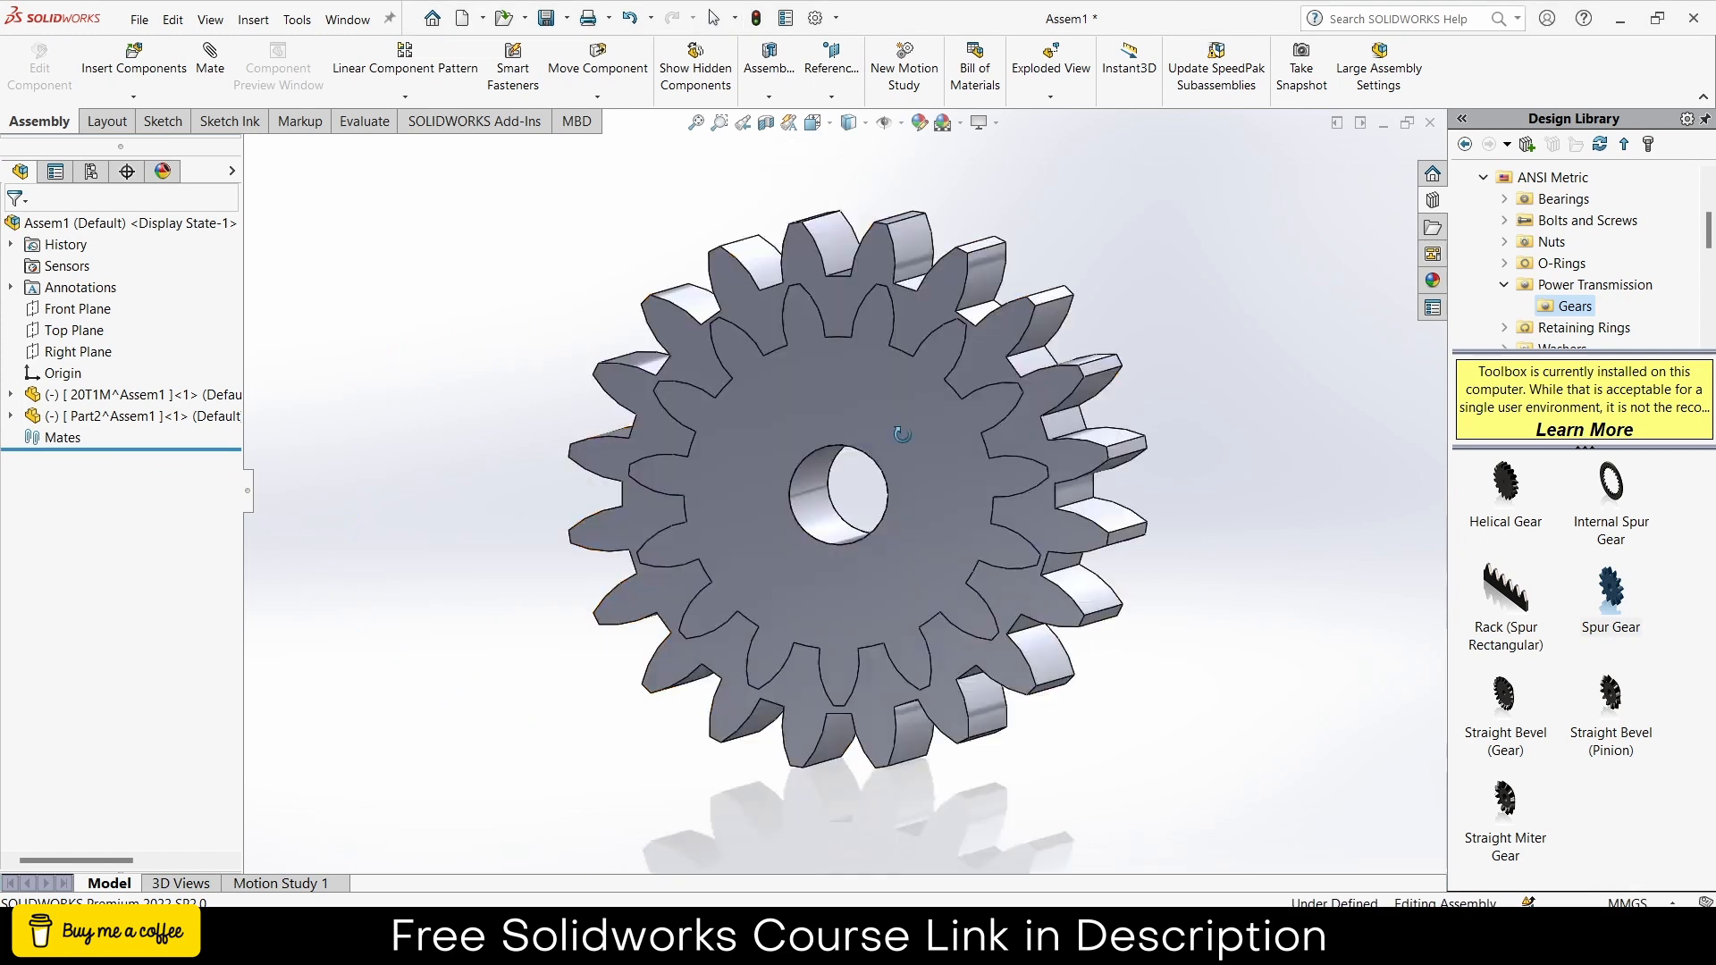
# - Move the overlapping 20-tooth and 15-tooth gears apart so that they stand side by side in the assembly
pyautogui.moveTo(894, 537)
pyautogui.mouseDown(button='middle')
pyautogui.moveTo(1028, 545)
pyautogui.moveTo(680, 550)
pyautogui.mouseUp(button='middle')
pyautogui.moveTo(945, 395); pyautogui.dragTo(1296, 261)
pyautogui.scroll(-8, 825, 463)
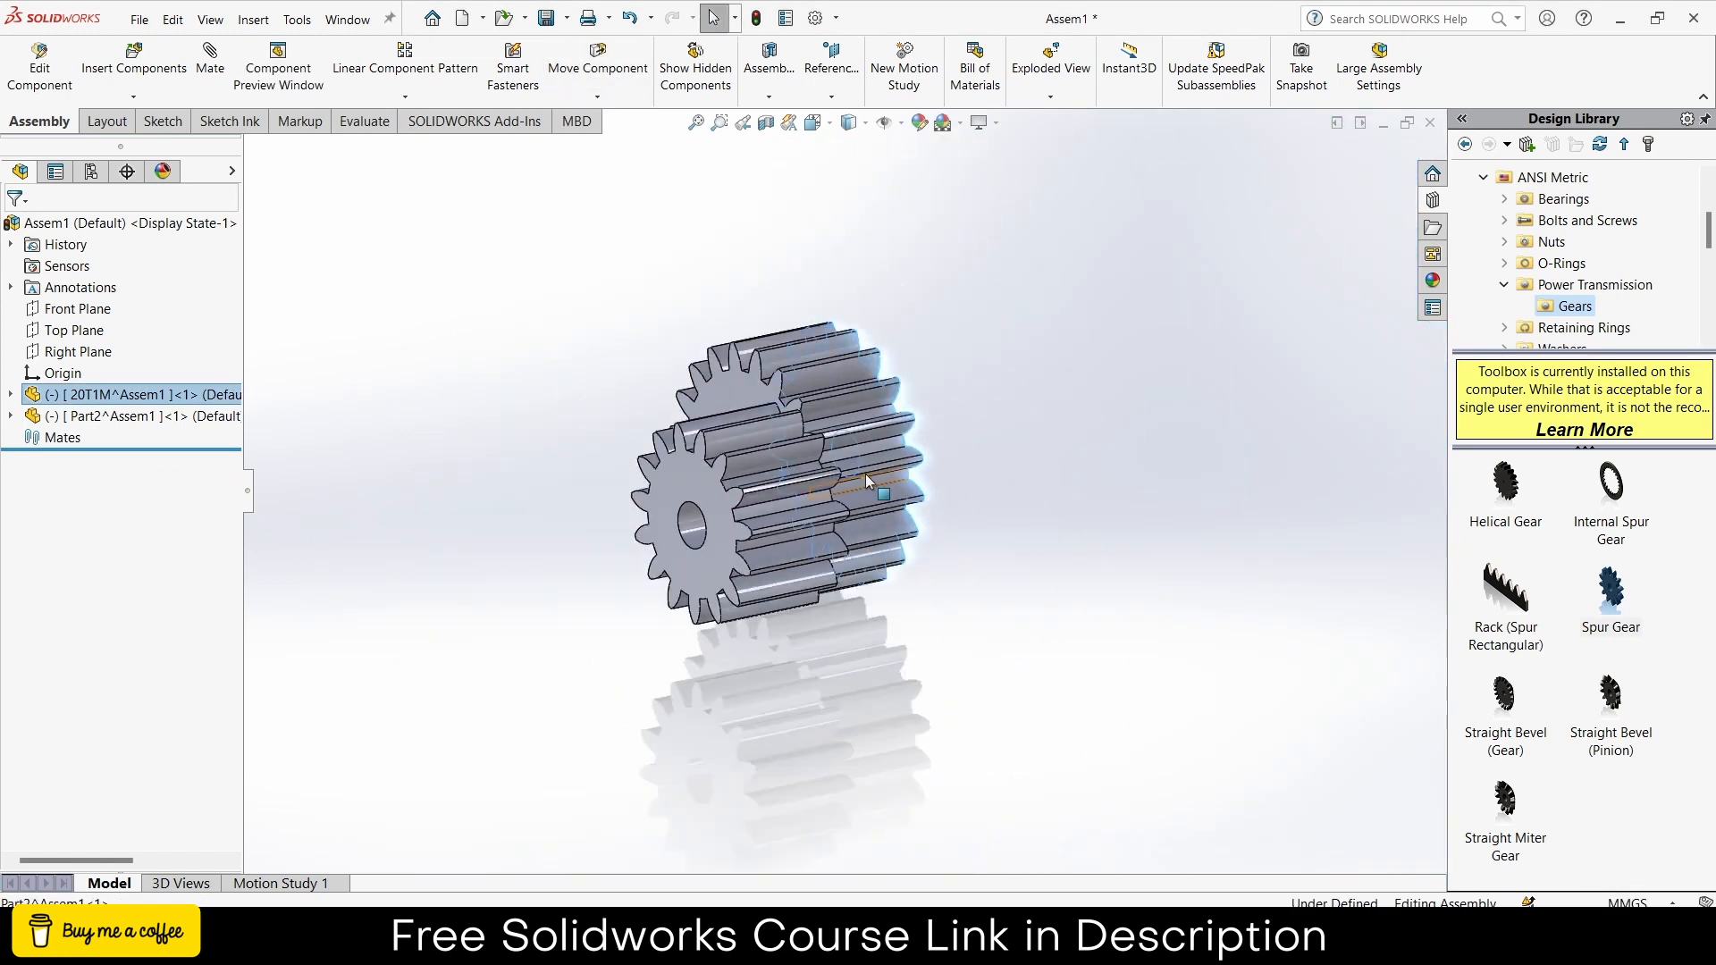
pyautogui.moveTo(865, 474); pyautogui.dragTo(819, 528, button='middle')
pyautogui.moveTo(819, 527); pyautogui.dragTo(492, 330)
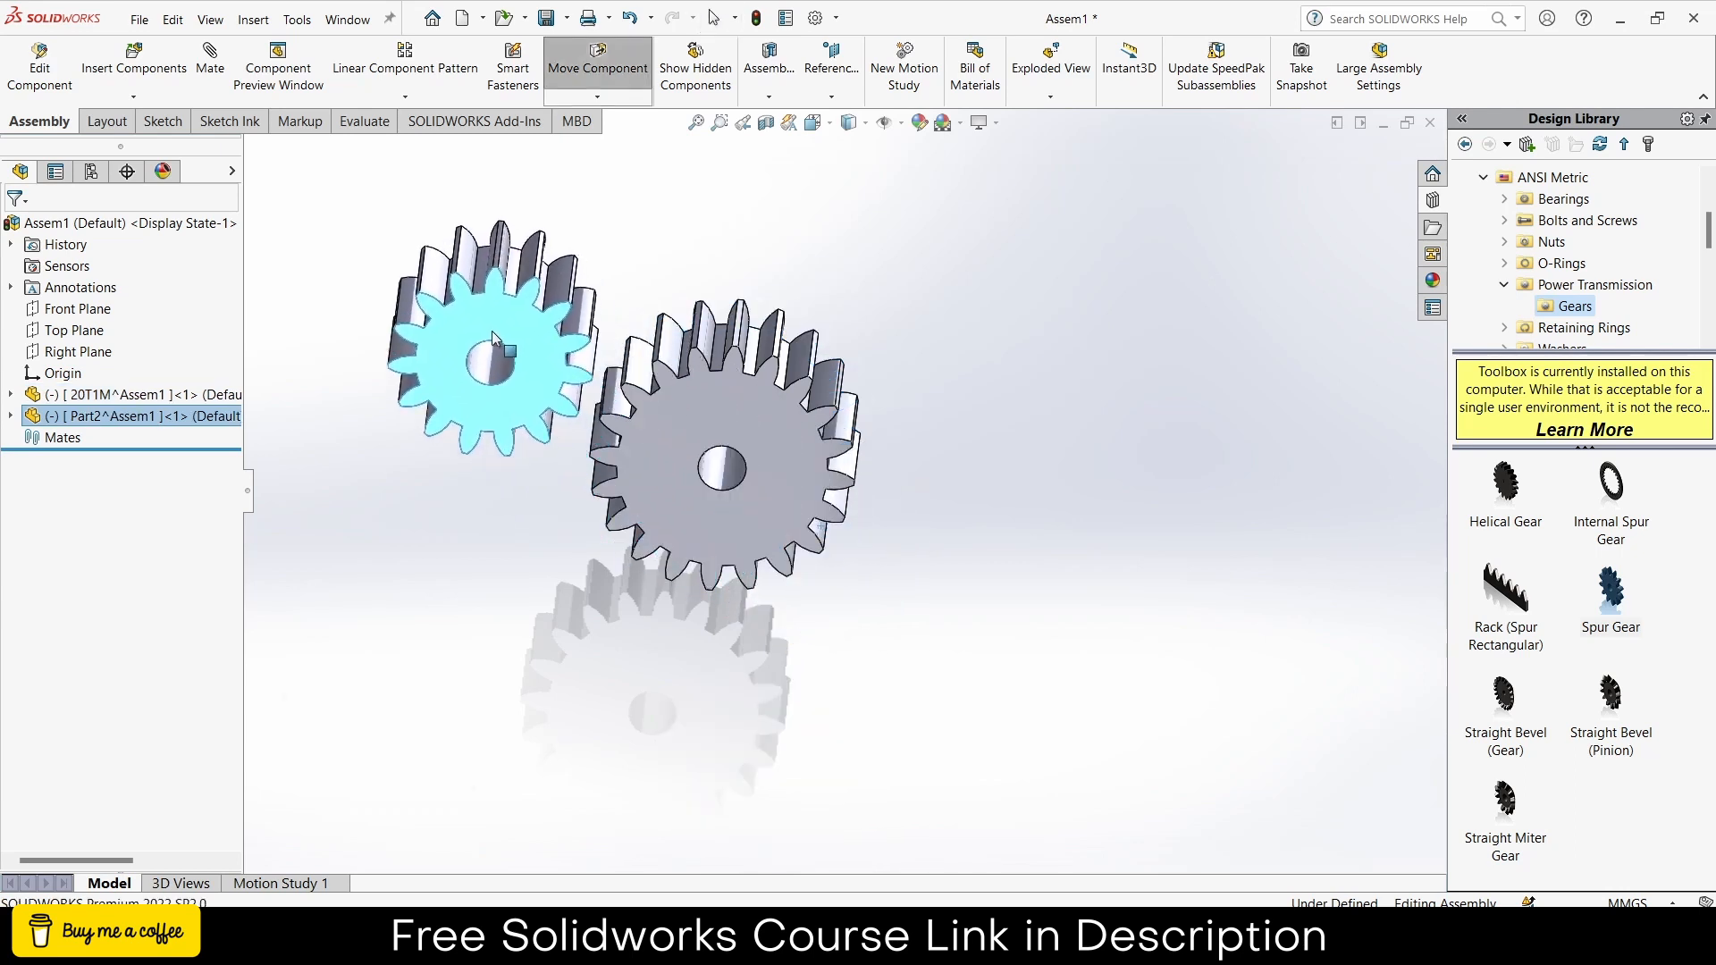
pyautogui.moveTo(515, 347); pyautogui.dragTo(486, 320, button='middle')
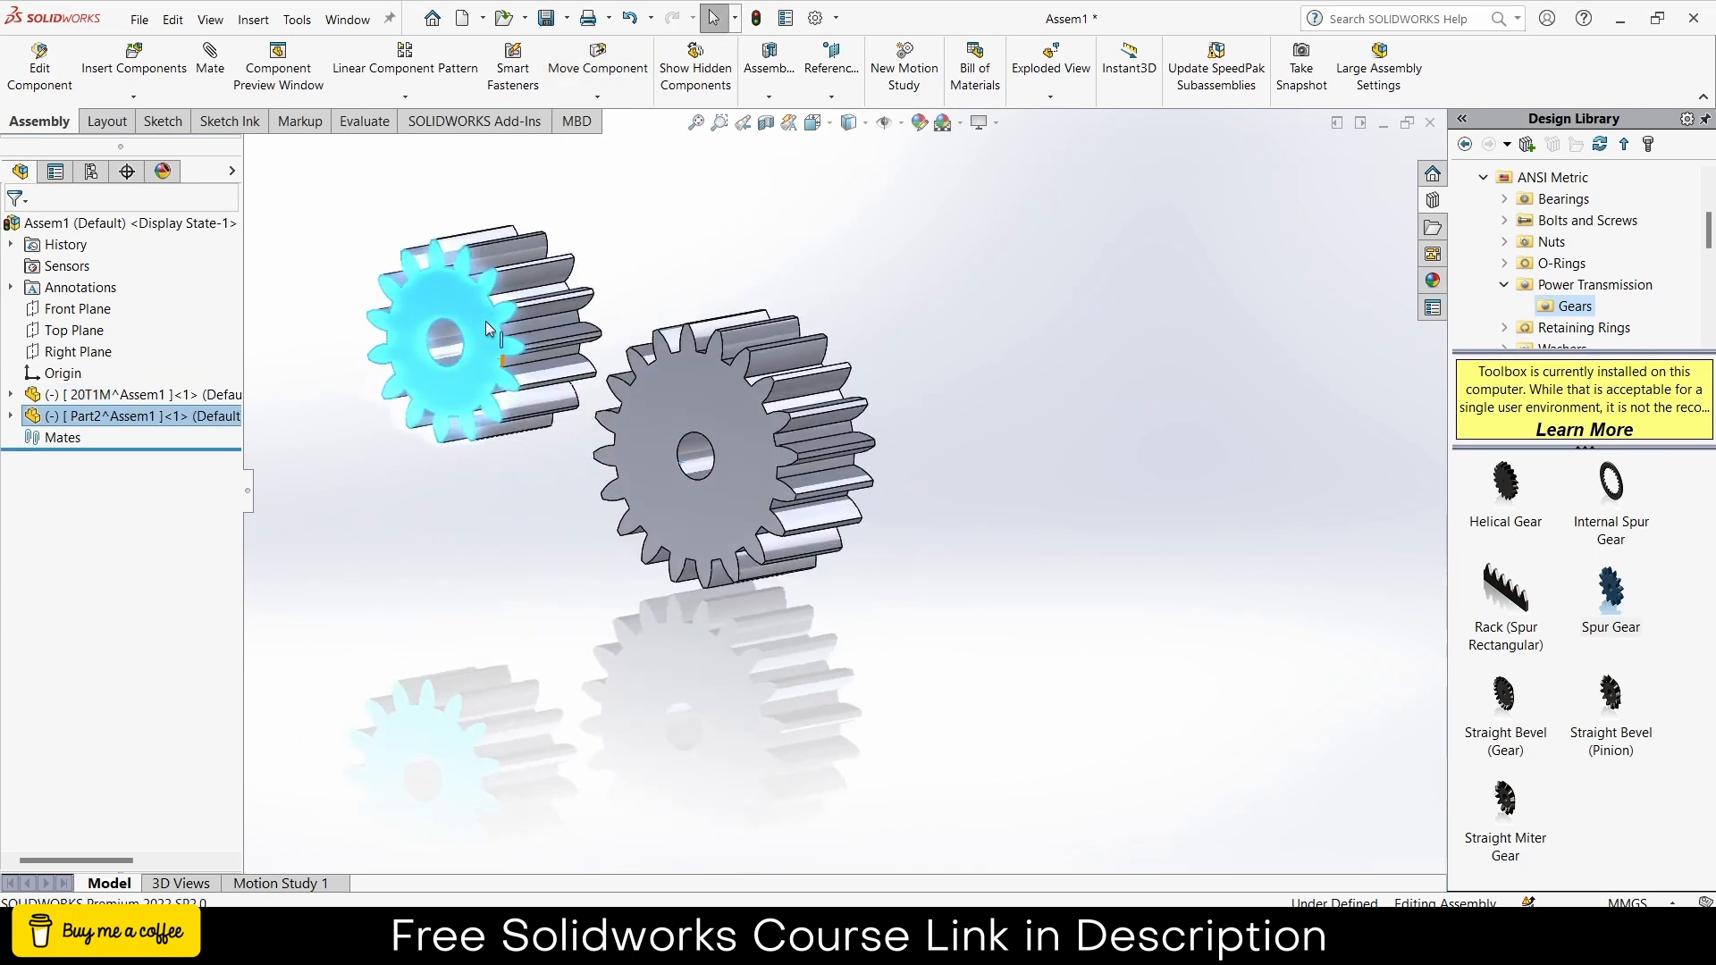
pyautogui.moveTo(601, 436); pyautogui.dragTo(864, 504, button='middle')
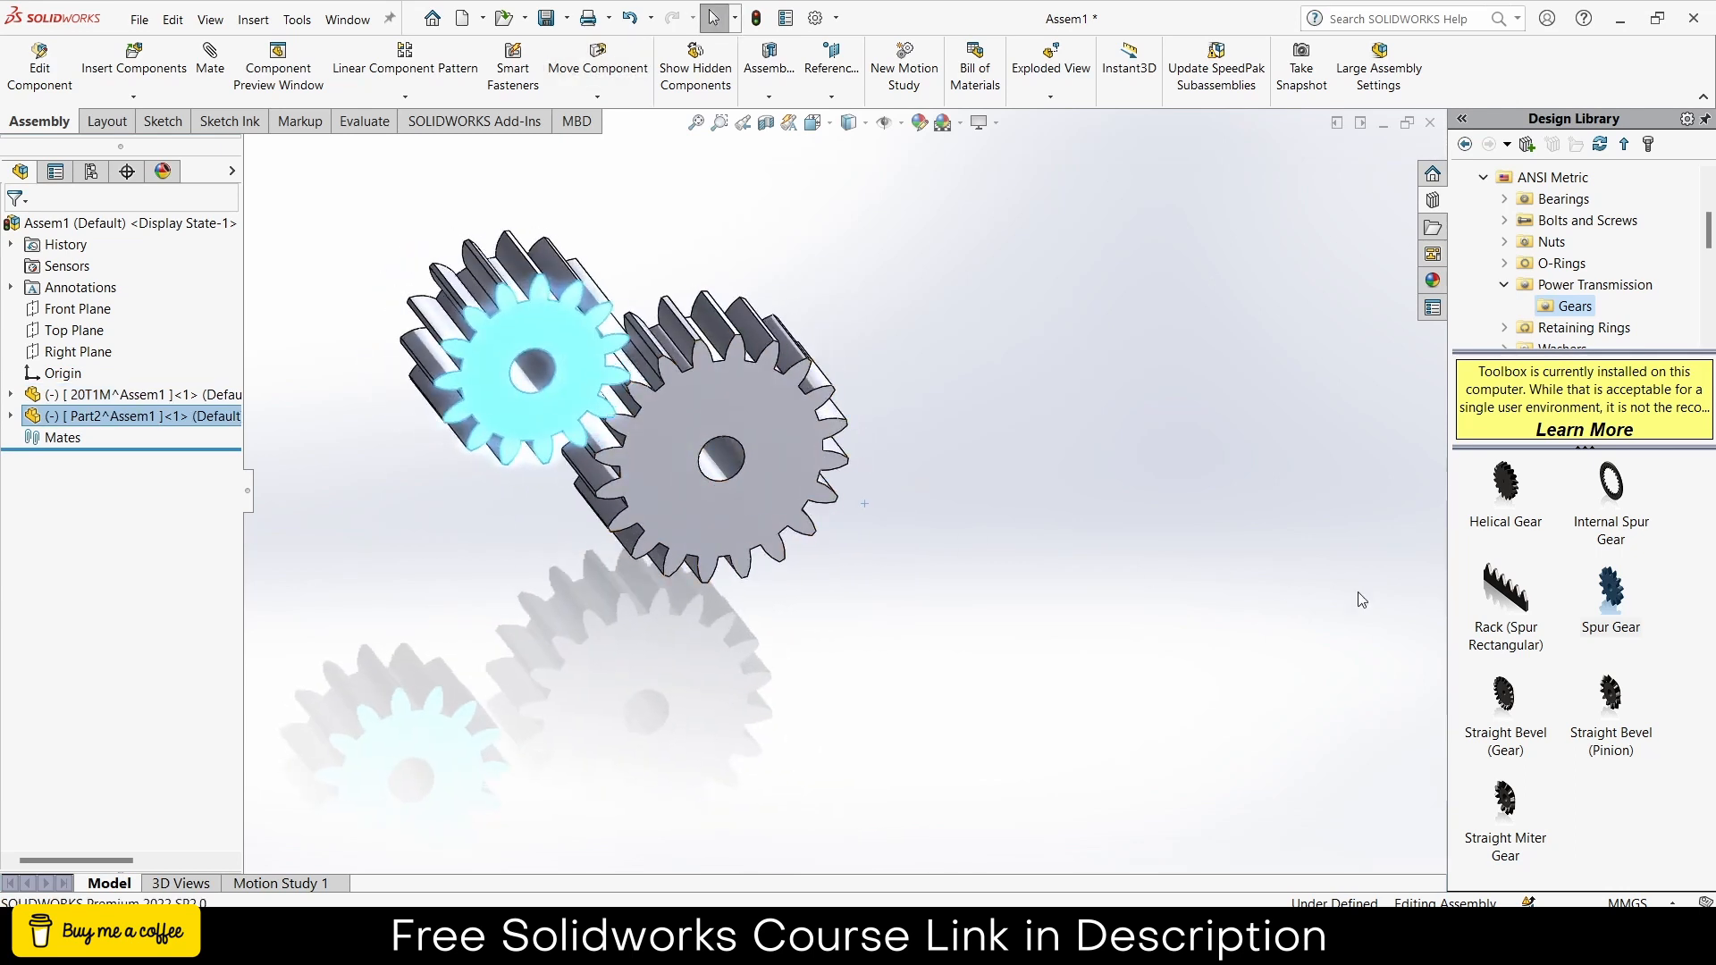
# - Add a Toolbox Rack (Spur Rectangular) to the assembly beside the gears and set its module to 1
pyautogui.moveTo(1498, 594); pyautogui.dragTo(657, 636)
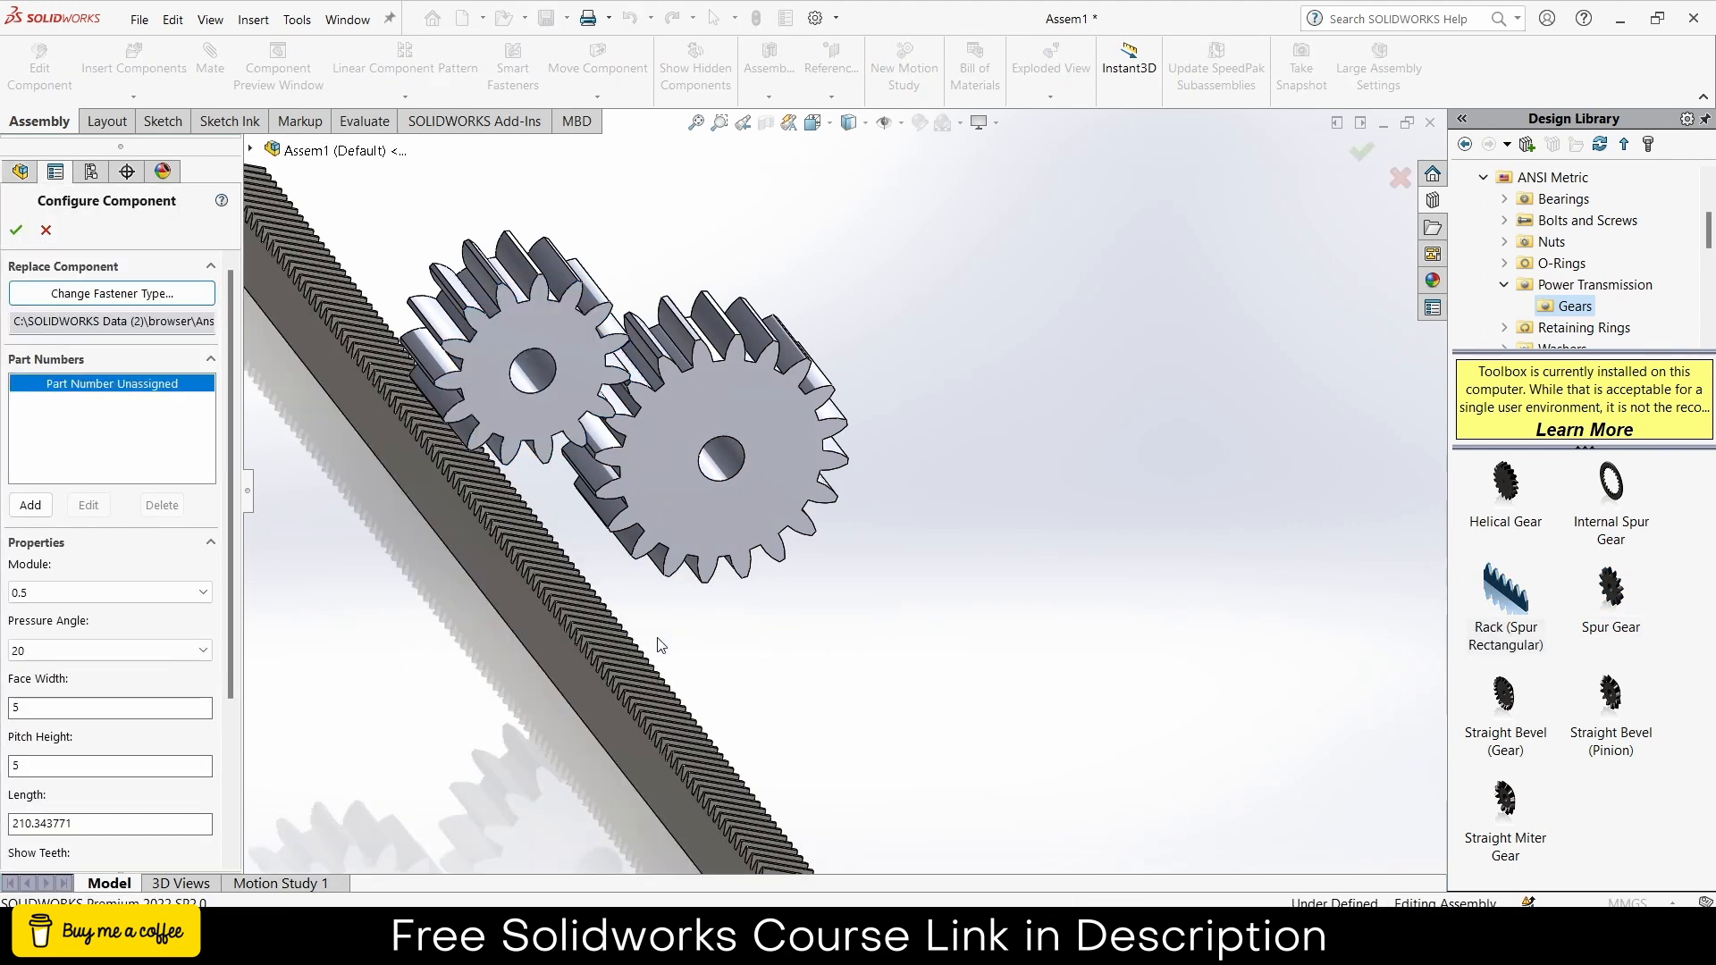
pyautogui.click(132, 592)
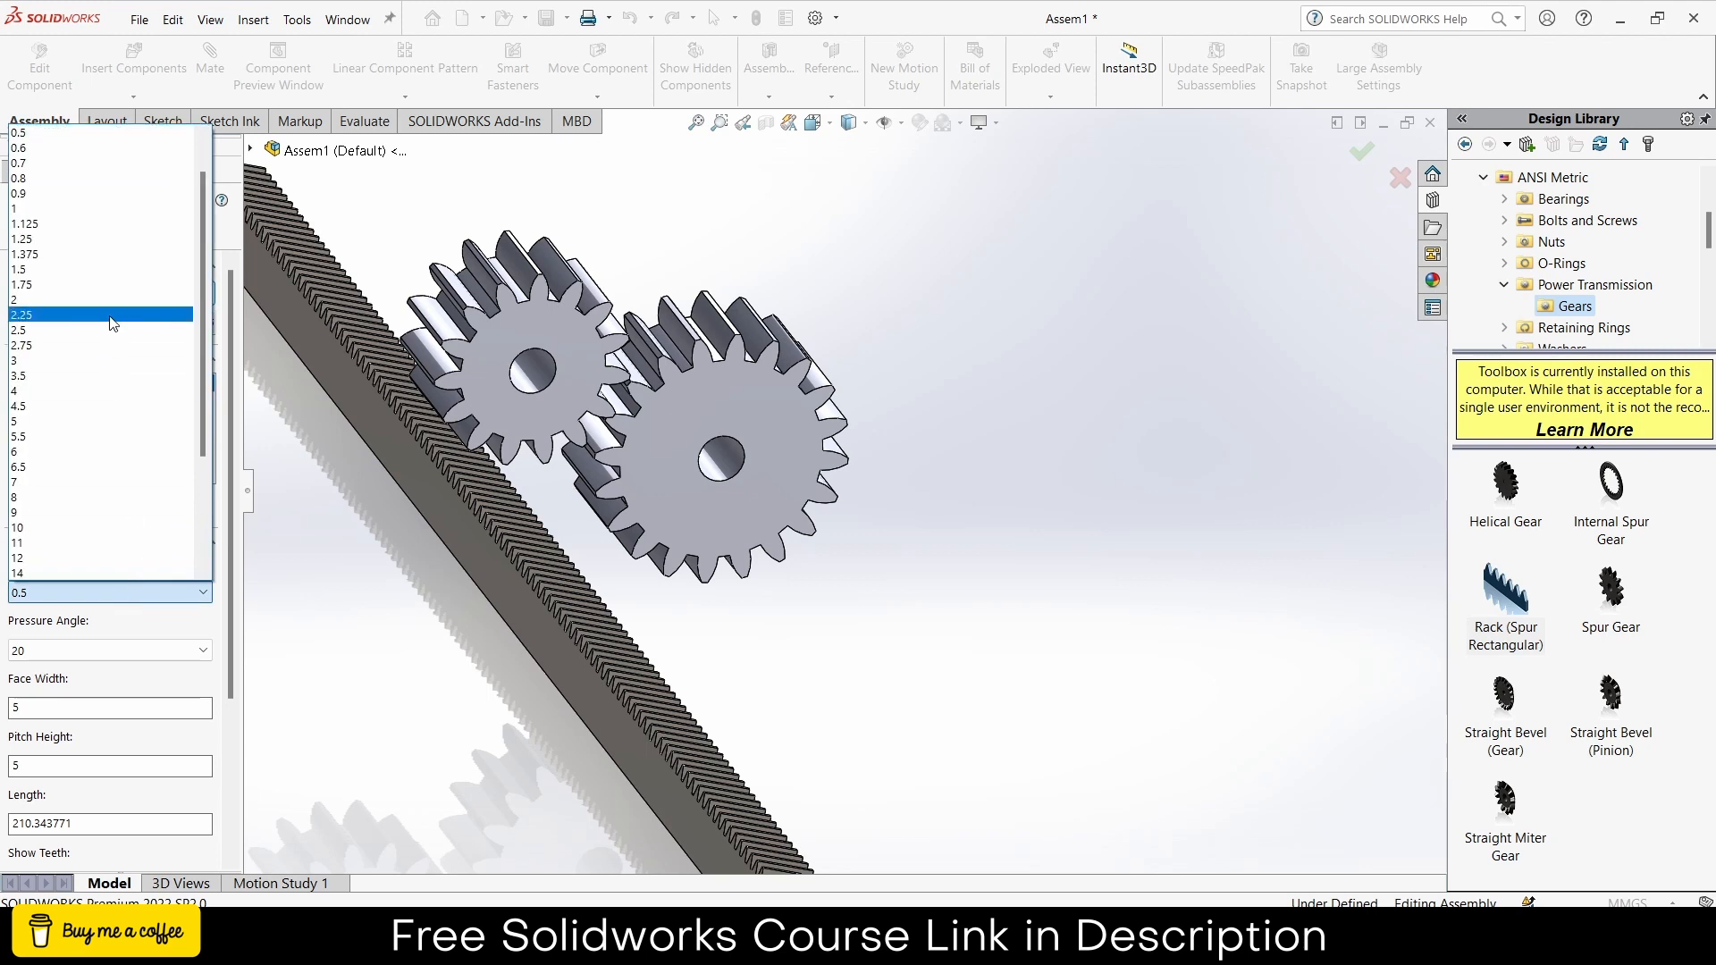
pyautogui.click(99, 209)
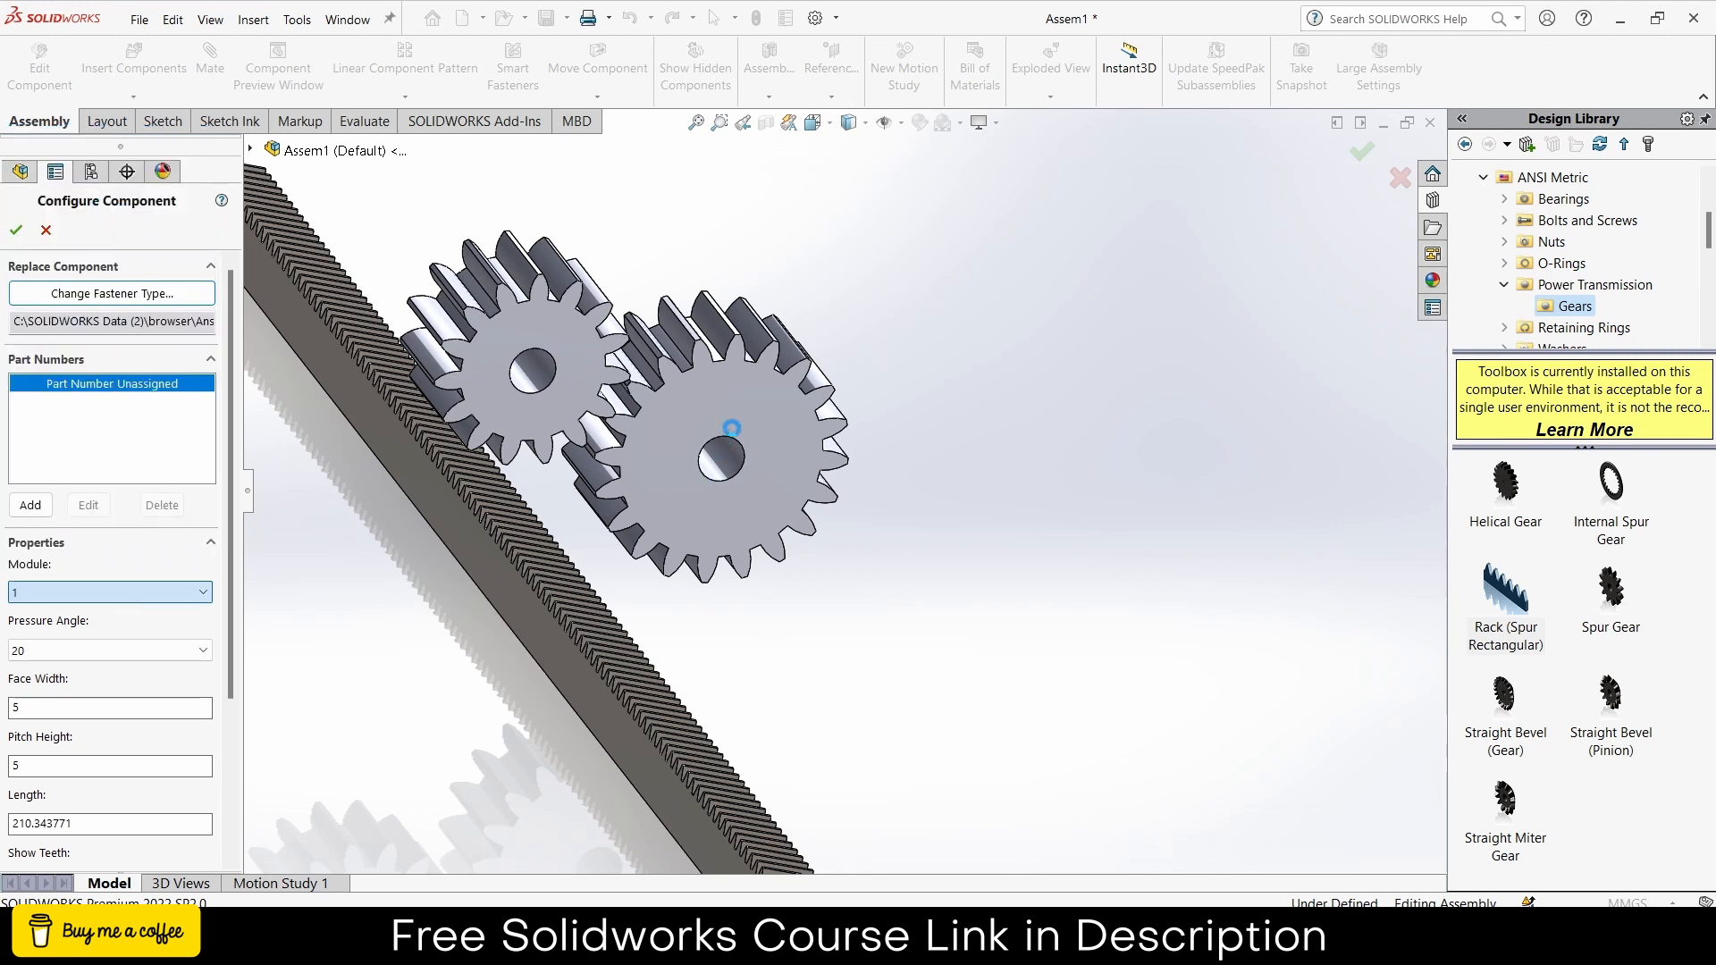
# - Set the rack's length to 100 mm, accept its configuration and finish without adding further copies
pyautogui.moveTo(597, 516); pyautogui.dragTo(680, 433, button='middle')
pyautogui.scroll(3, 630, 534)
pyautogui.scroll(-4, 98, 684)
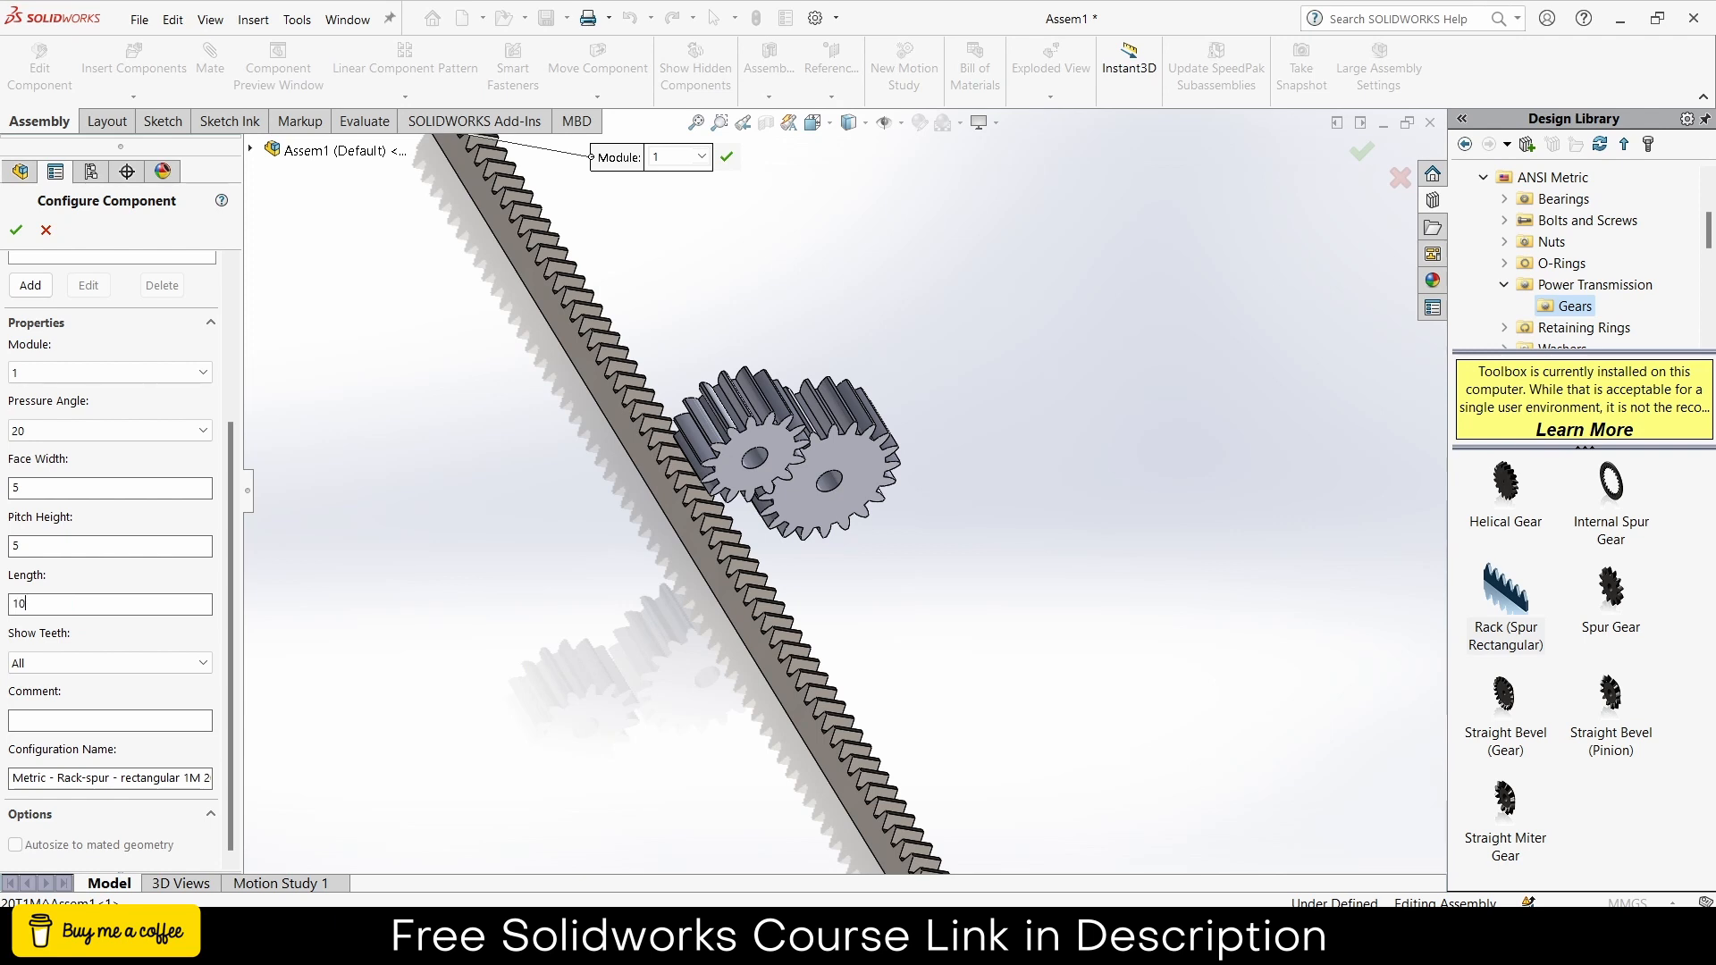
pyautogui.scroll(4, 399, 405)
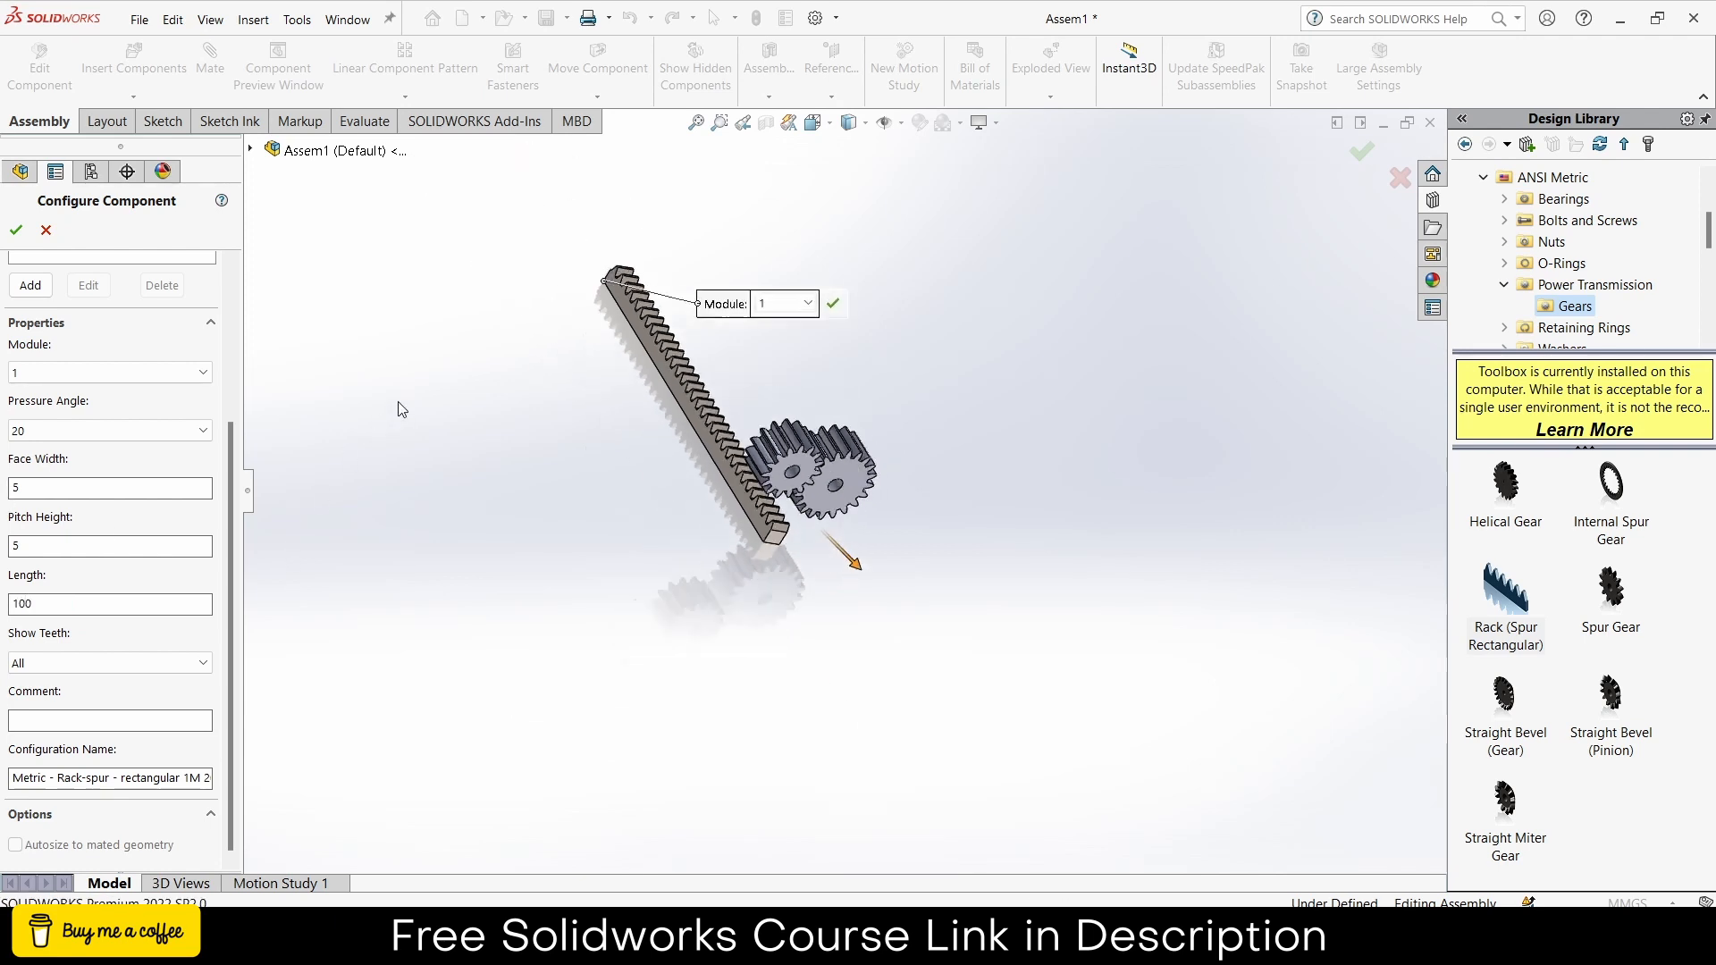
pyautogui.scroll(-3, 676, 319)
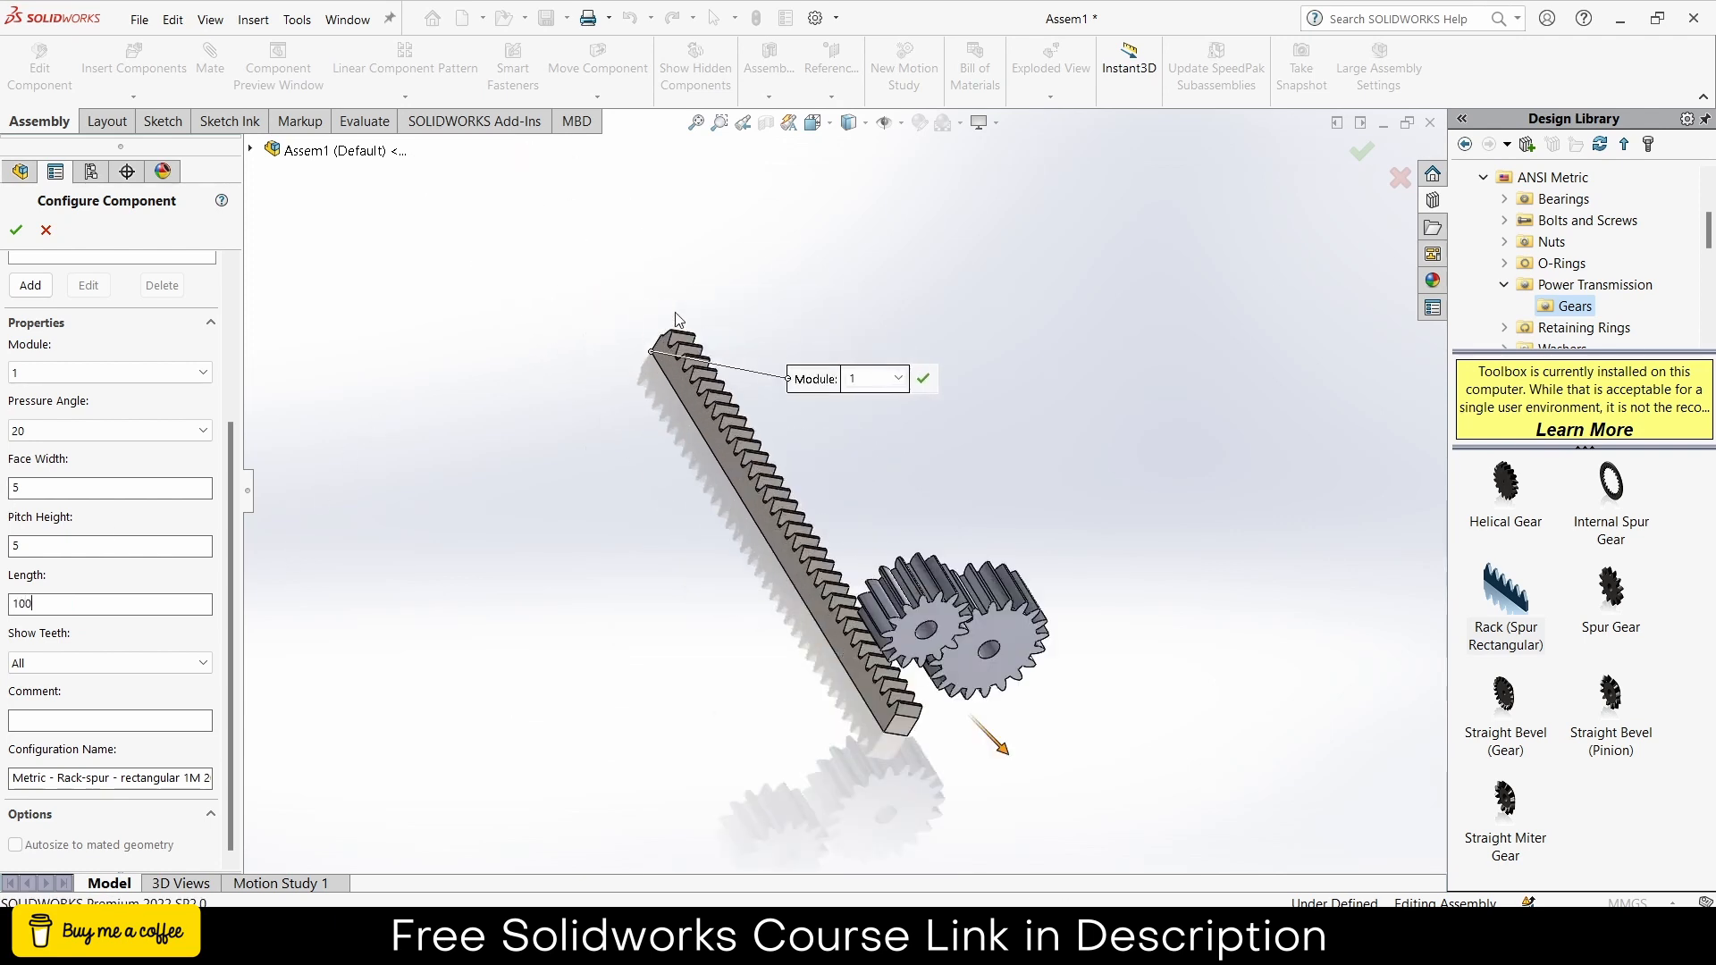
pyautogui.click(16, 231)
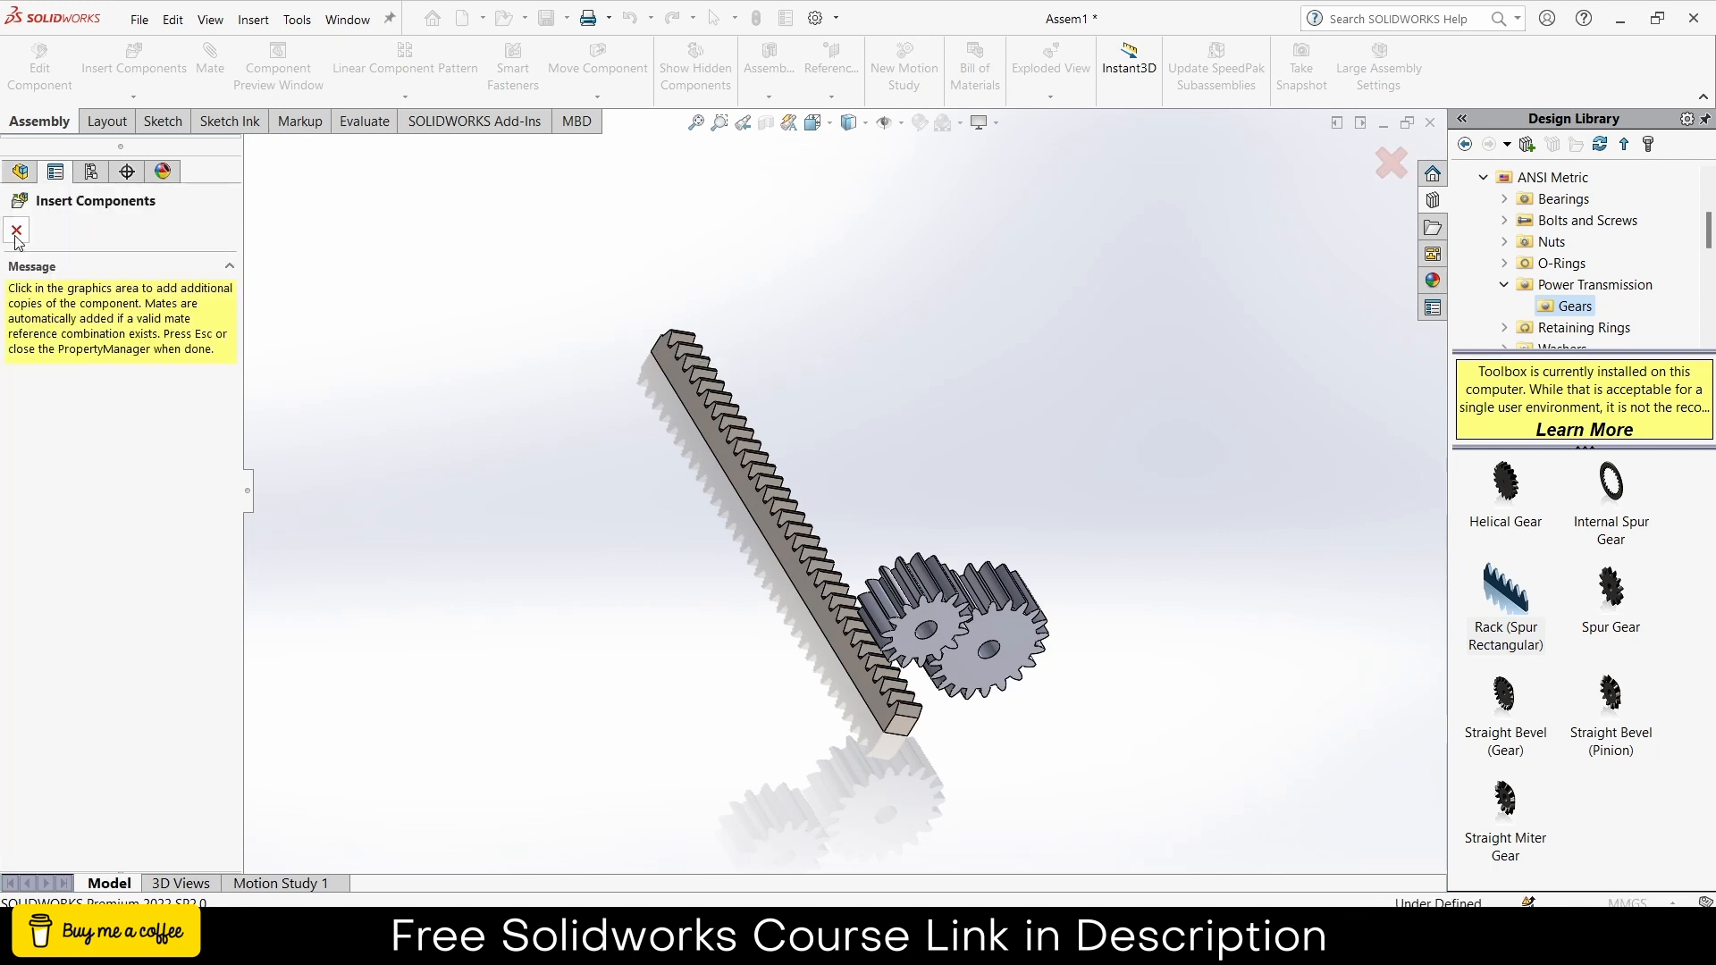
pyautogui.click(16, 234)
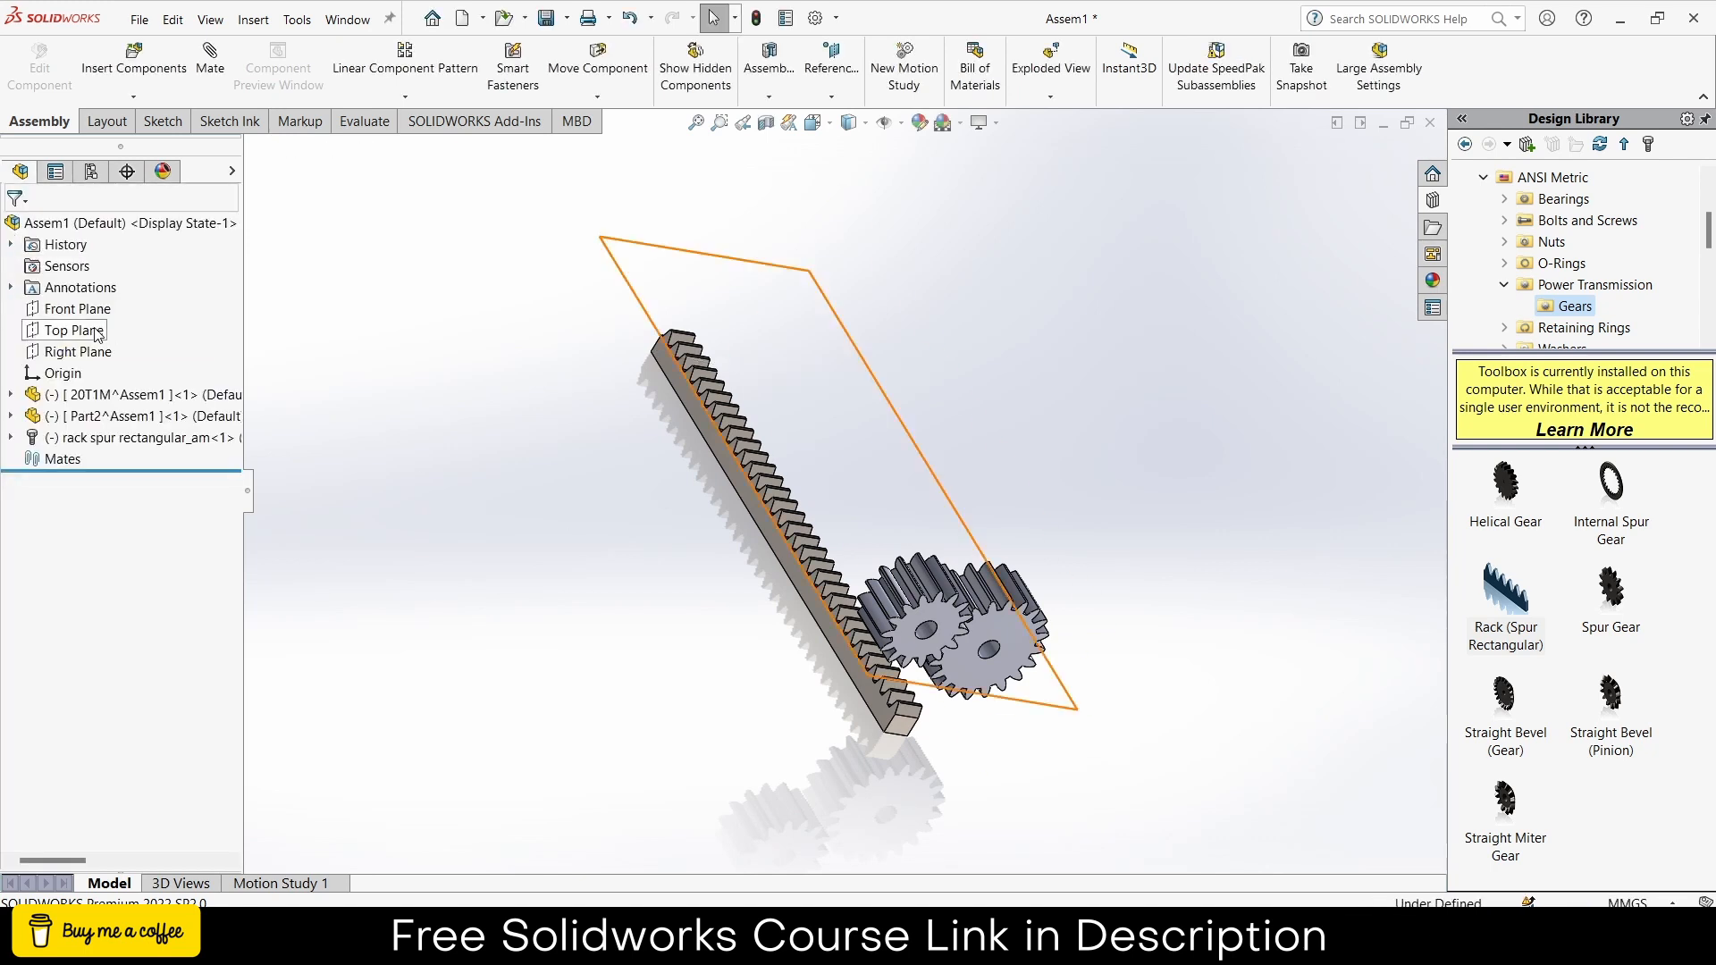
# - Start an assembly sketch on the Right Plane and place one point at the origin and another about 20 mm horizontally from it
pyautogui.click(66, 353)
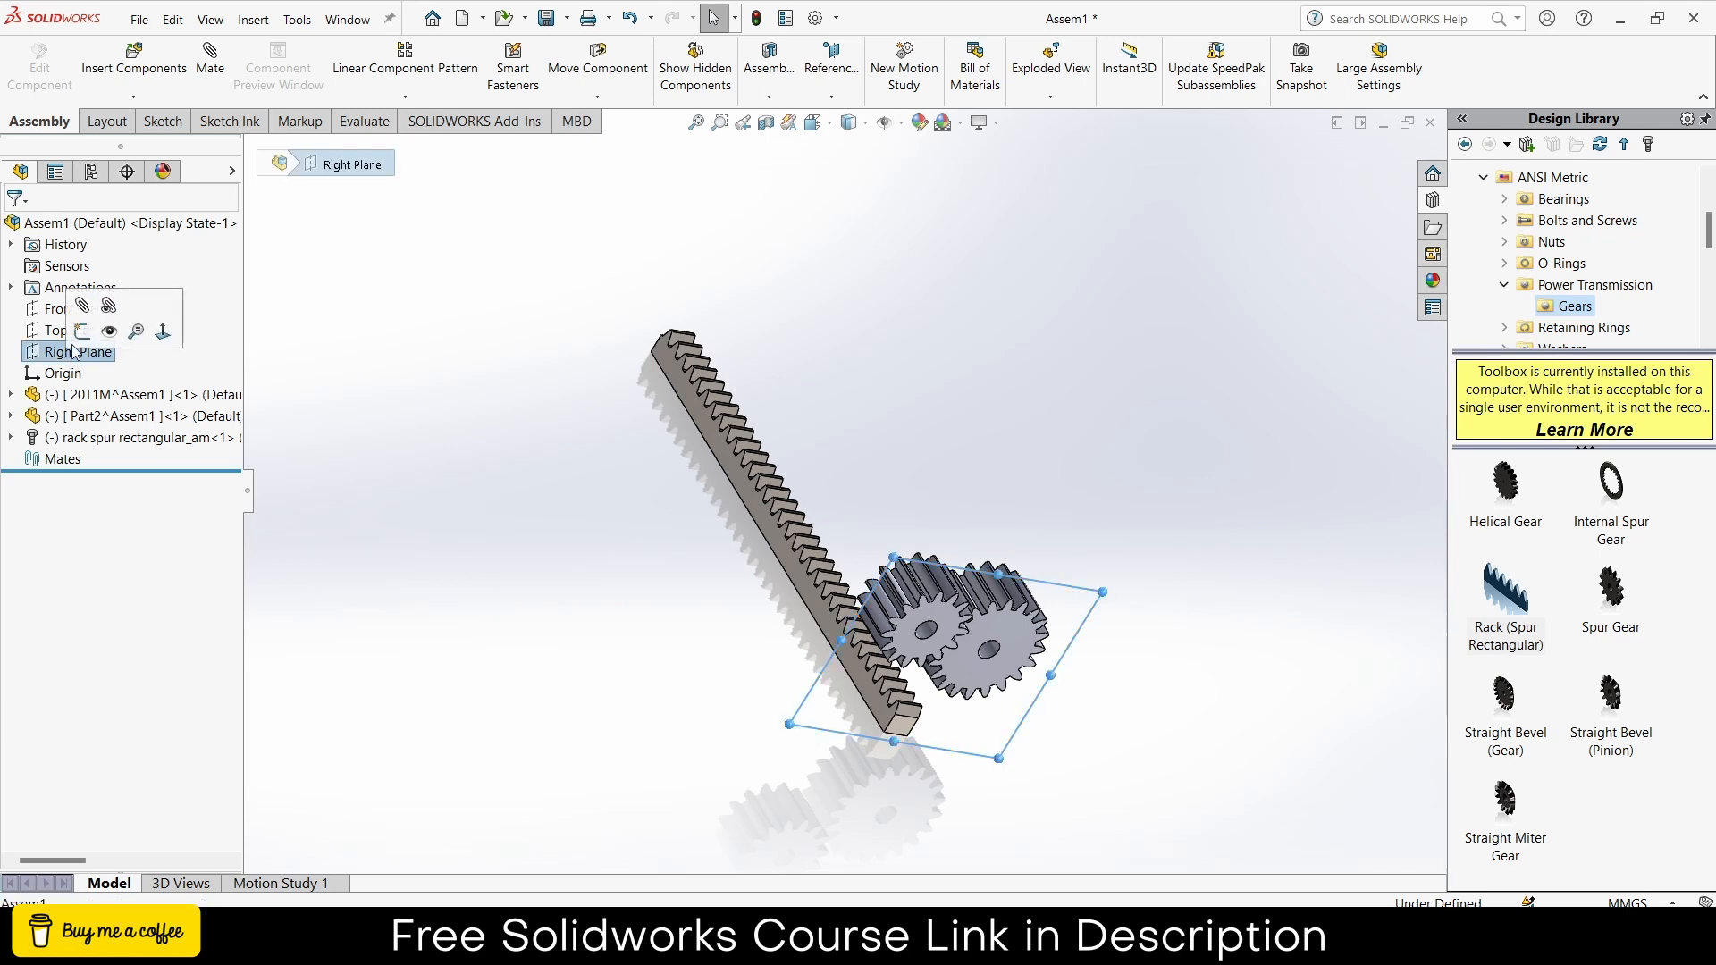
pyautogui.click(85, 339)
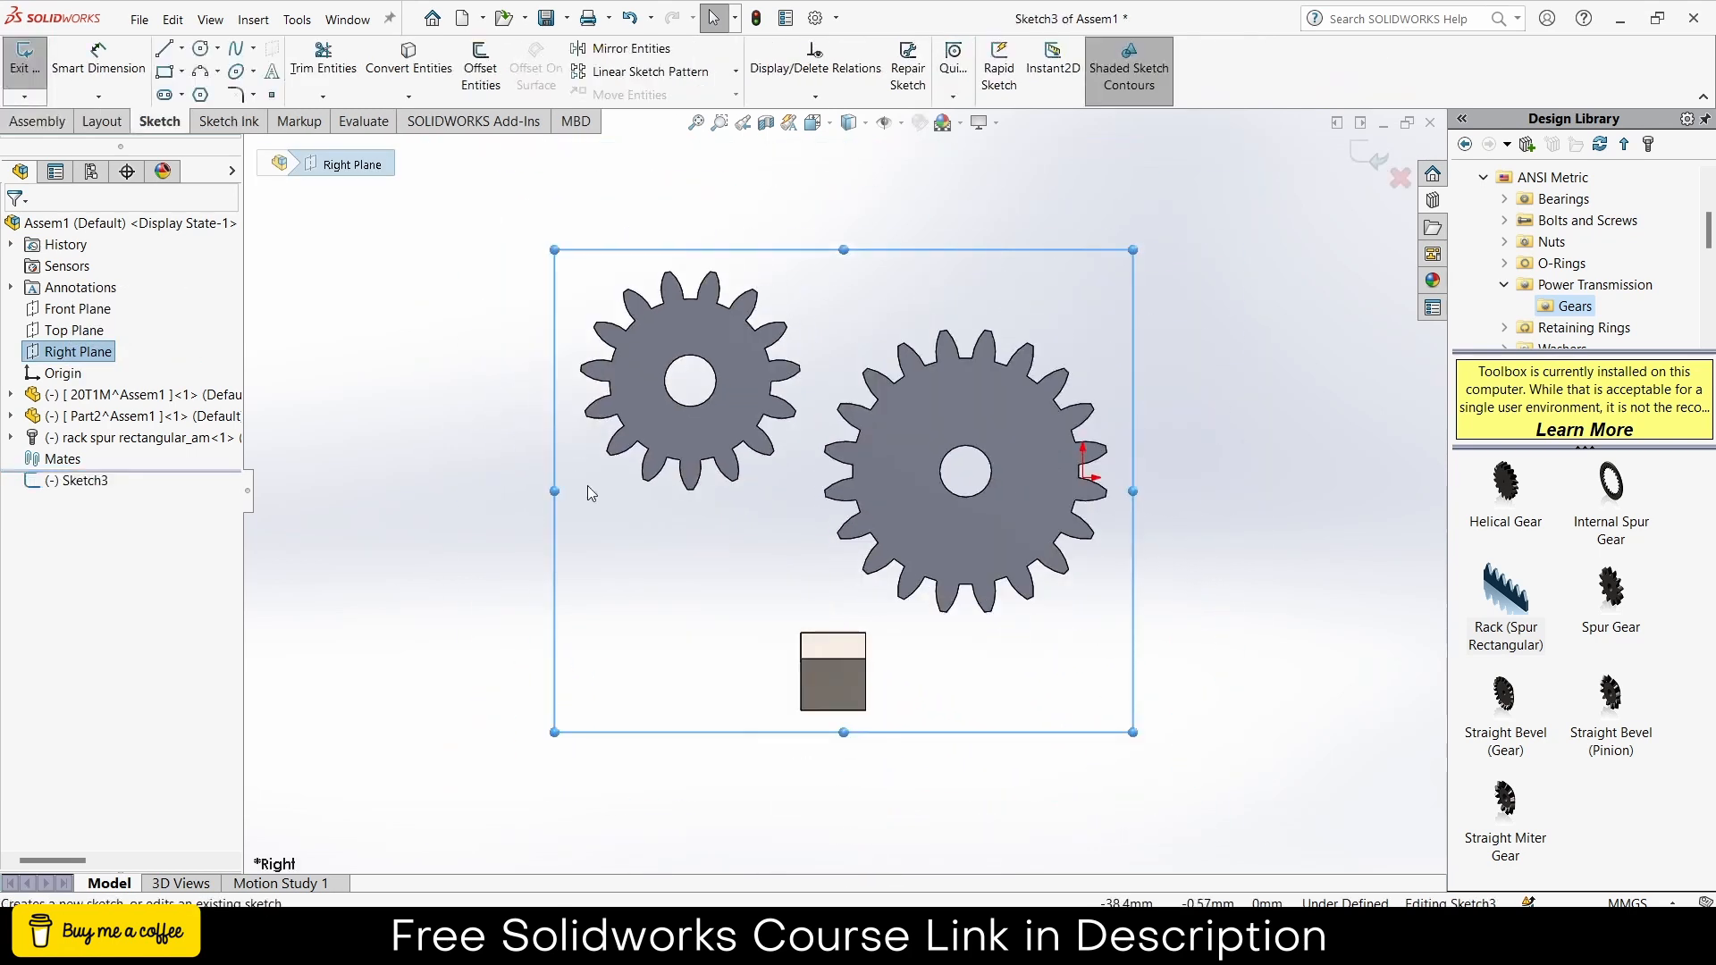
pyautogui.click(270, 96)
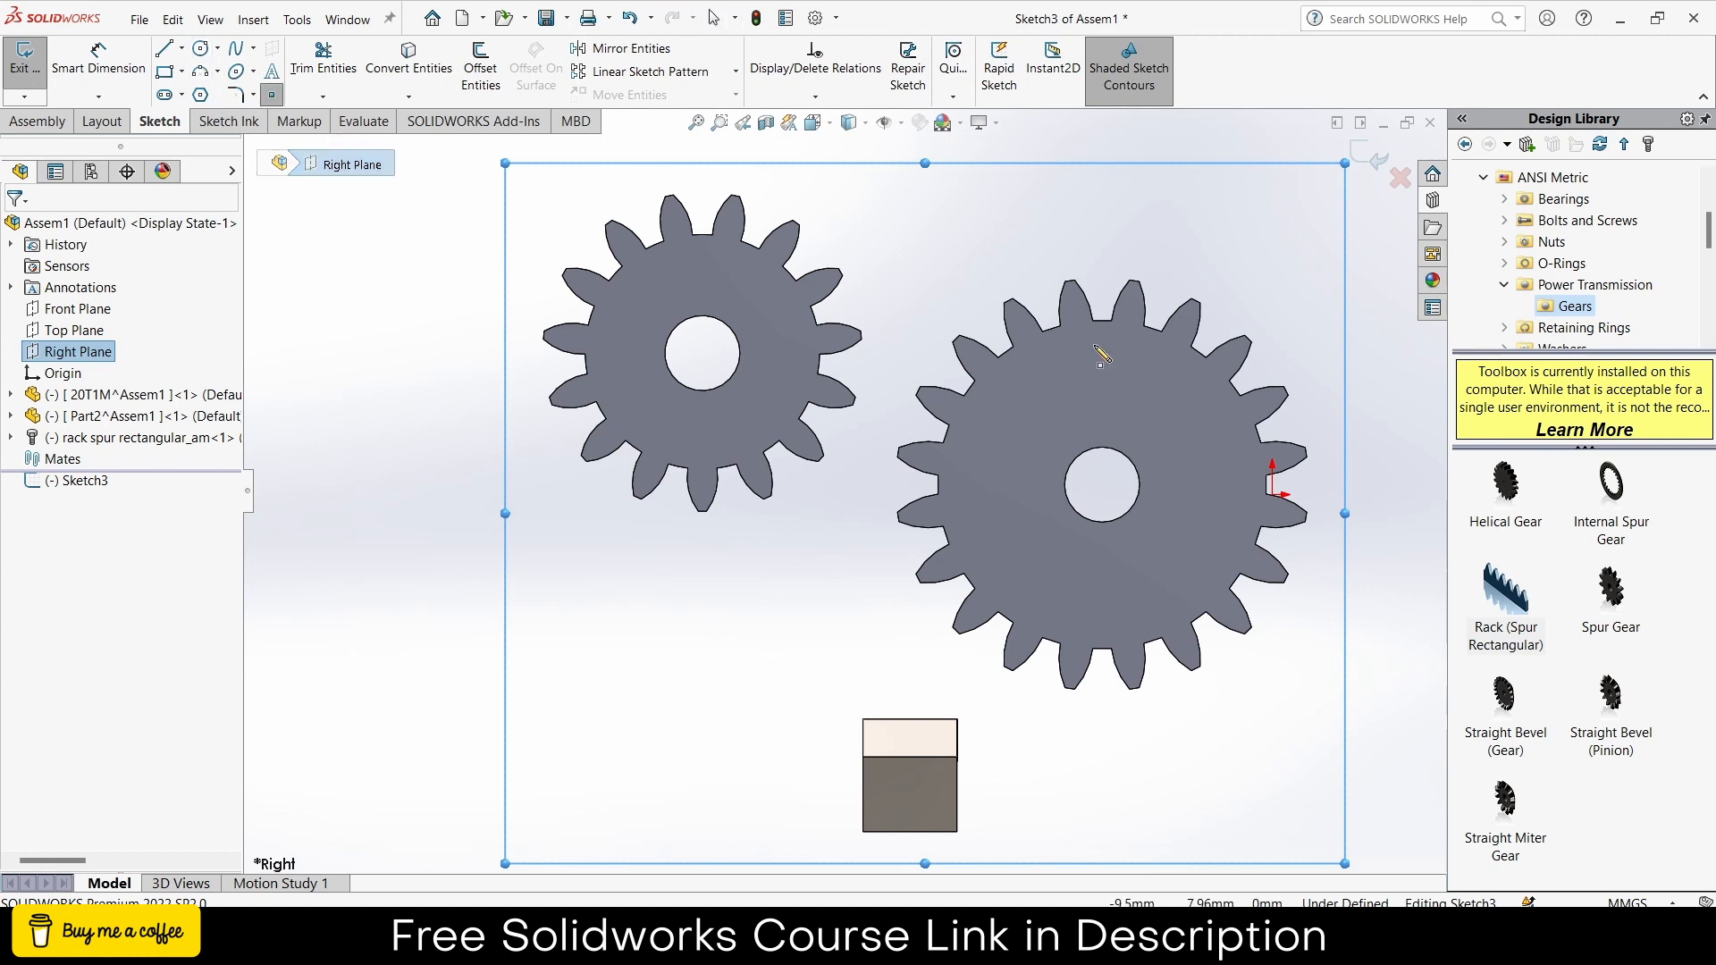
pyautogui.click(1274, 494)
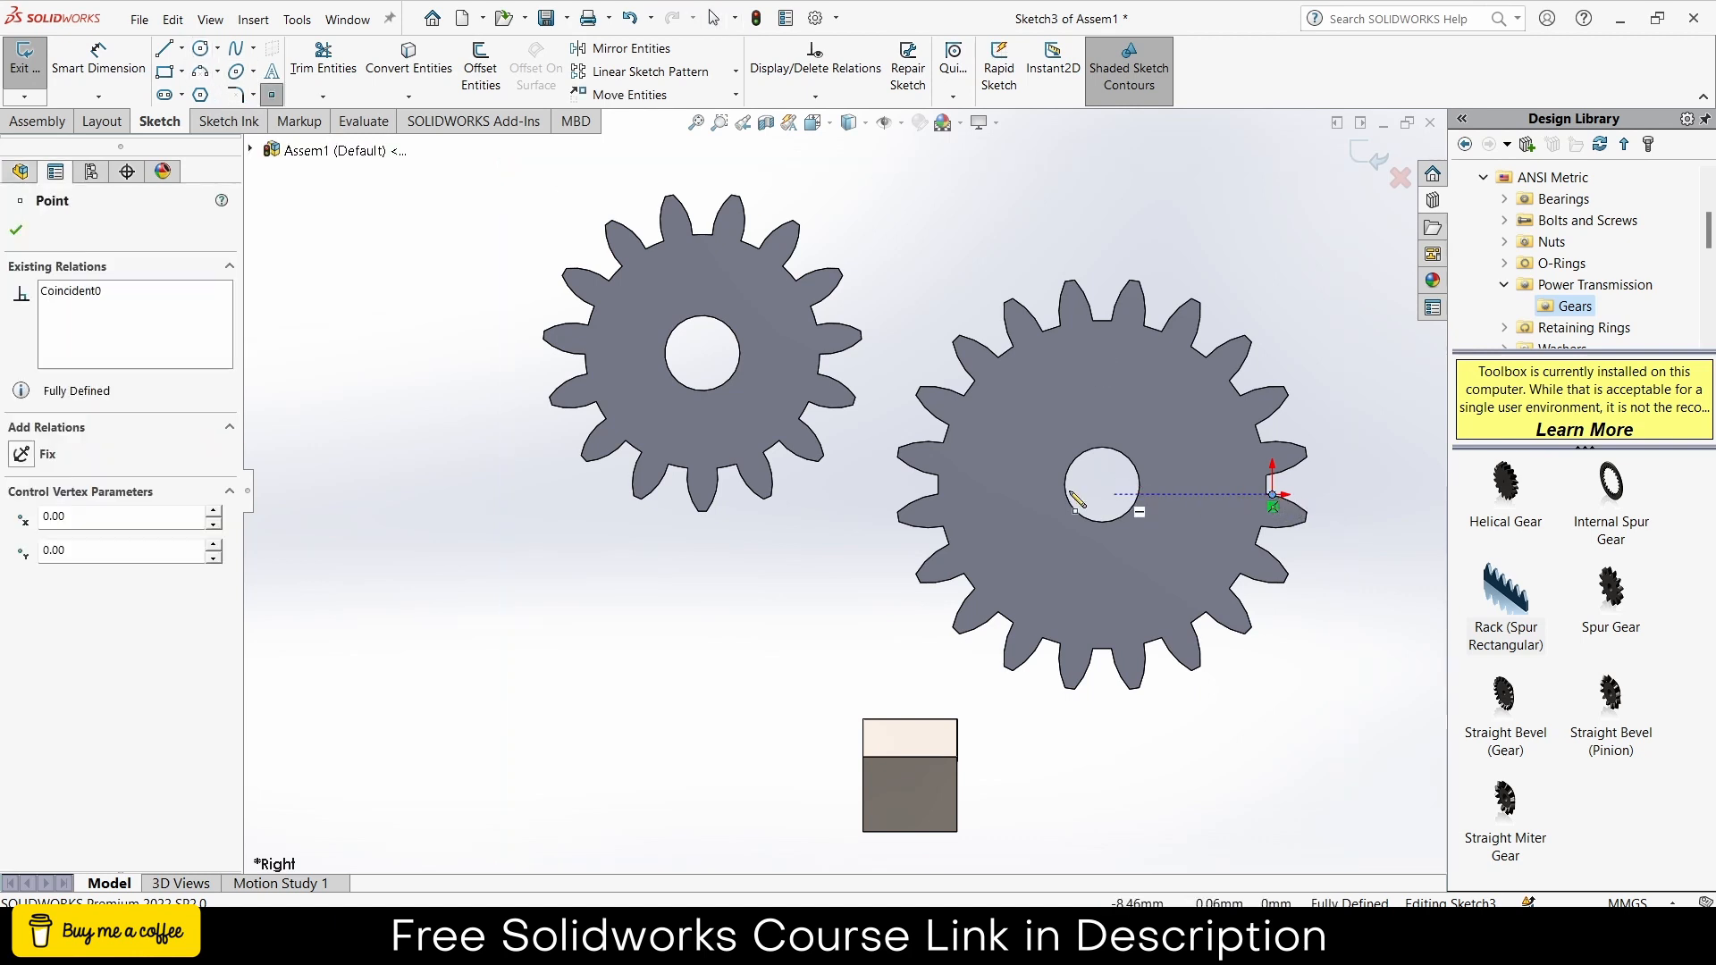
pyautogui.click(904, 494)
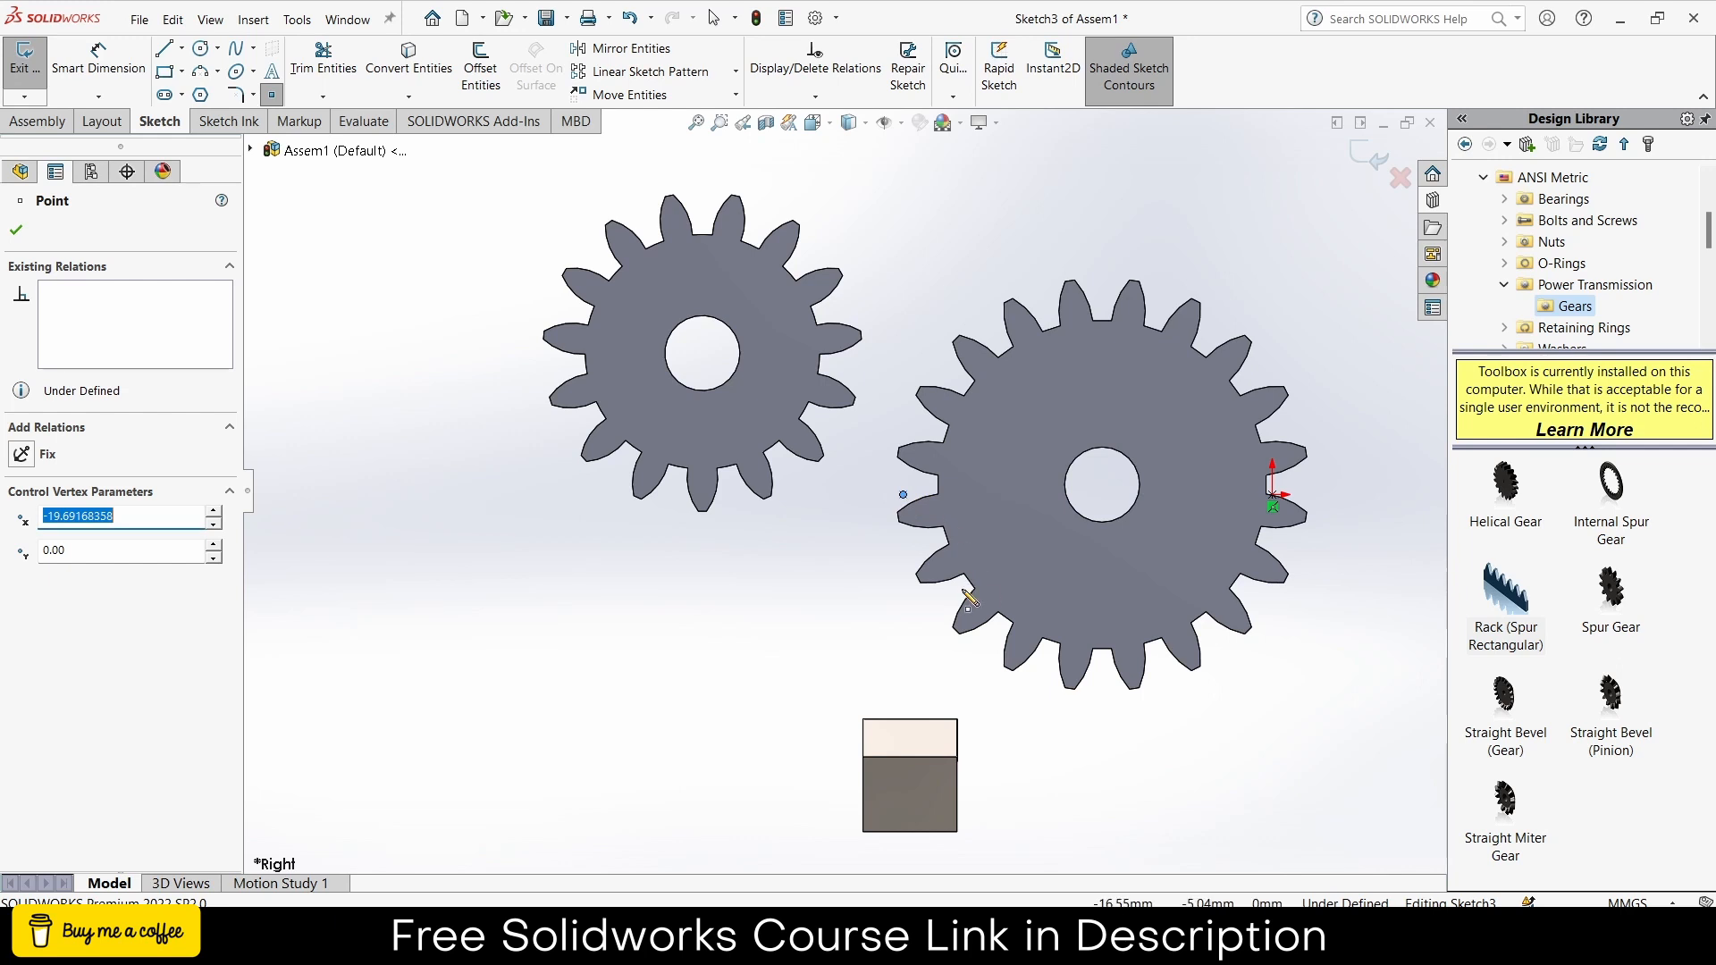
pyautogui.press('Escape')
# - Dimension the distance between the two sketch points as (20+15)/2 mm and exit the sketch
pyautogui.scroll(-4, 969, 574)
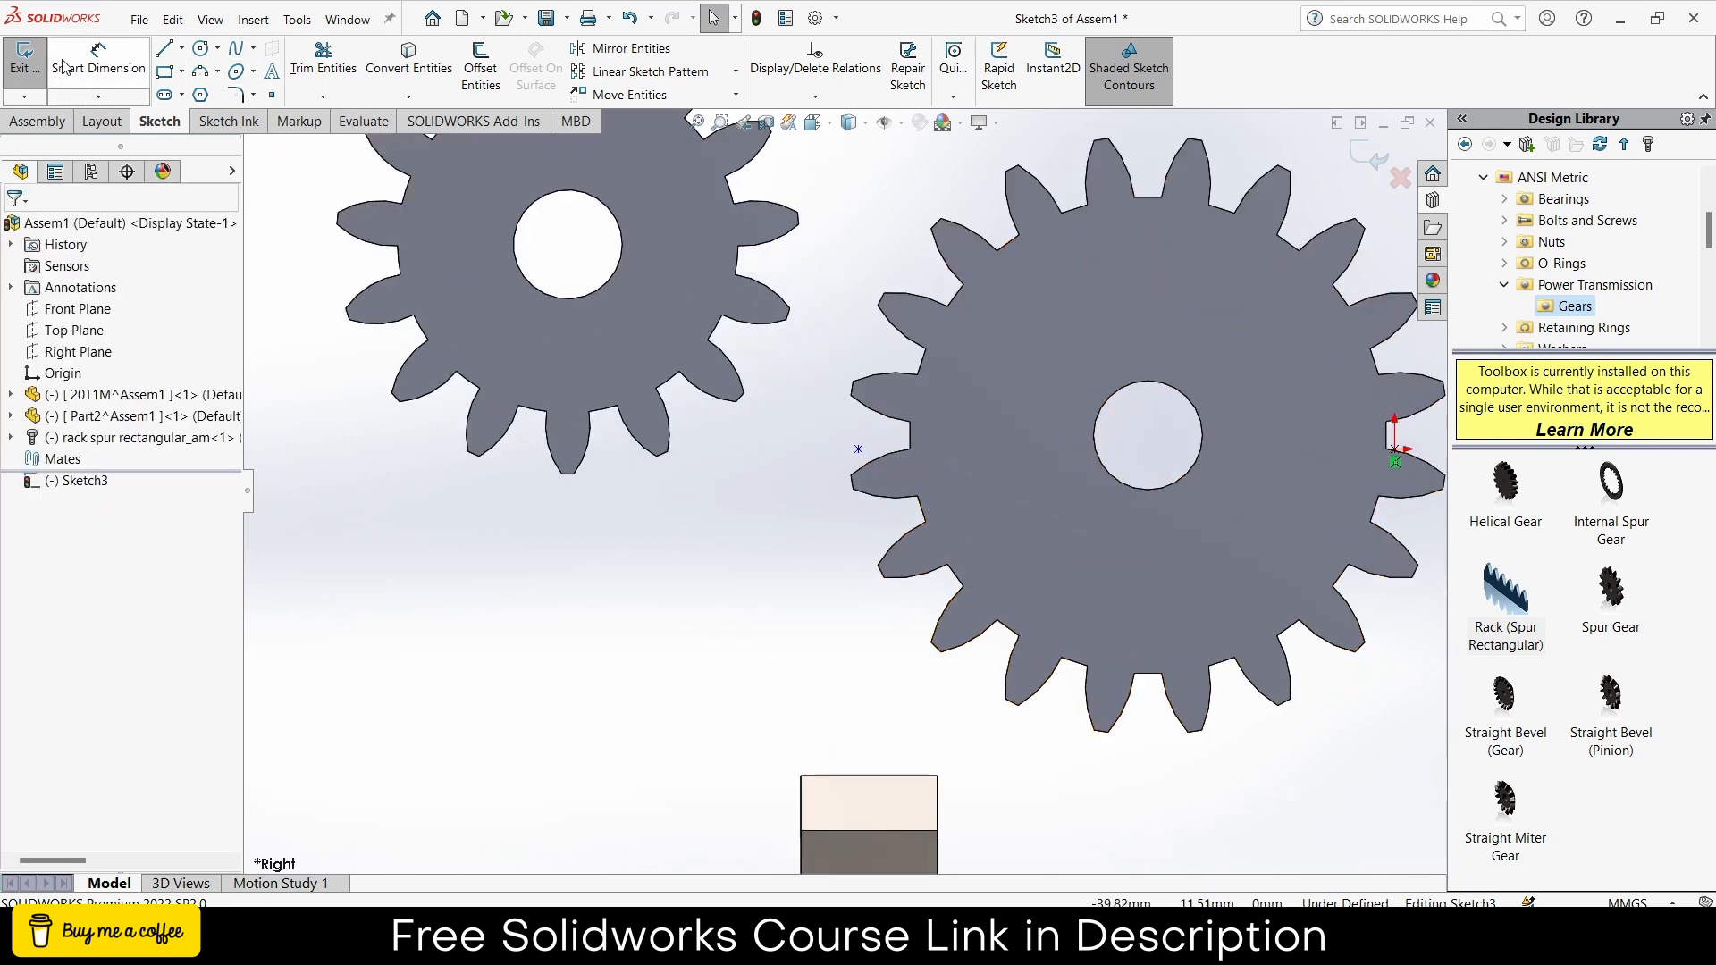
pyautogui.click(98, 61)
pyautogui.scroll(3, 1264, 425)
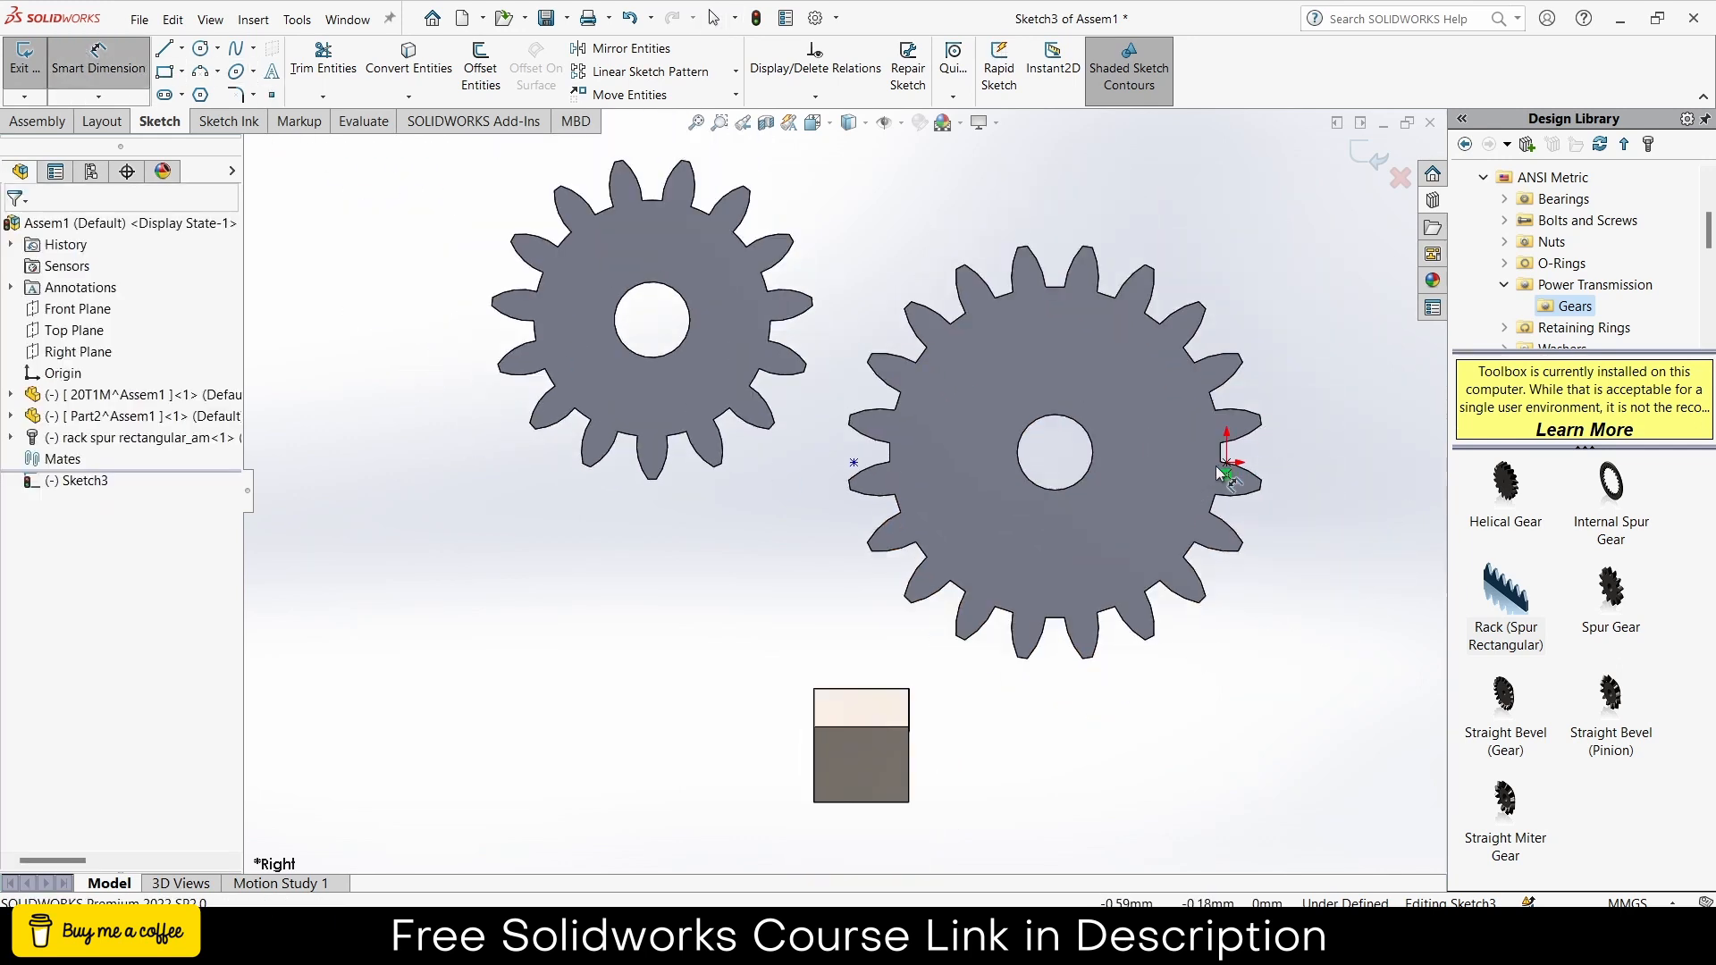
pyautogui.click(1229, 469)
pyautogui.click(854, 462)
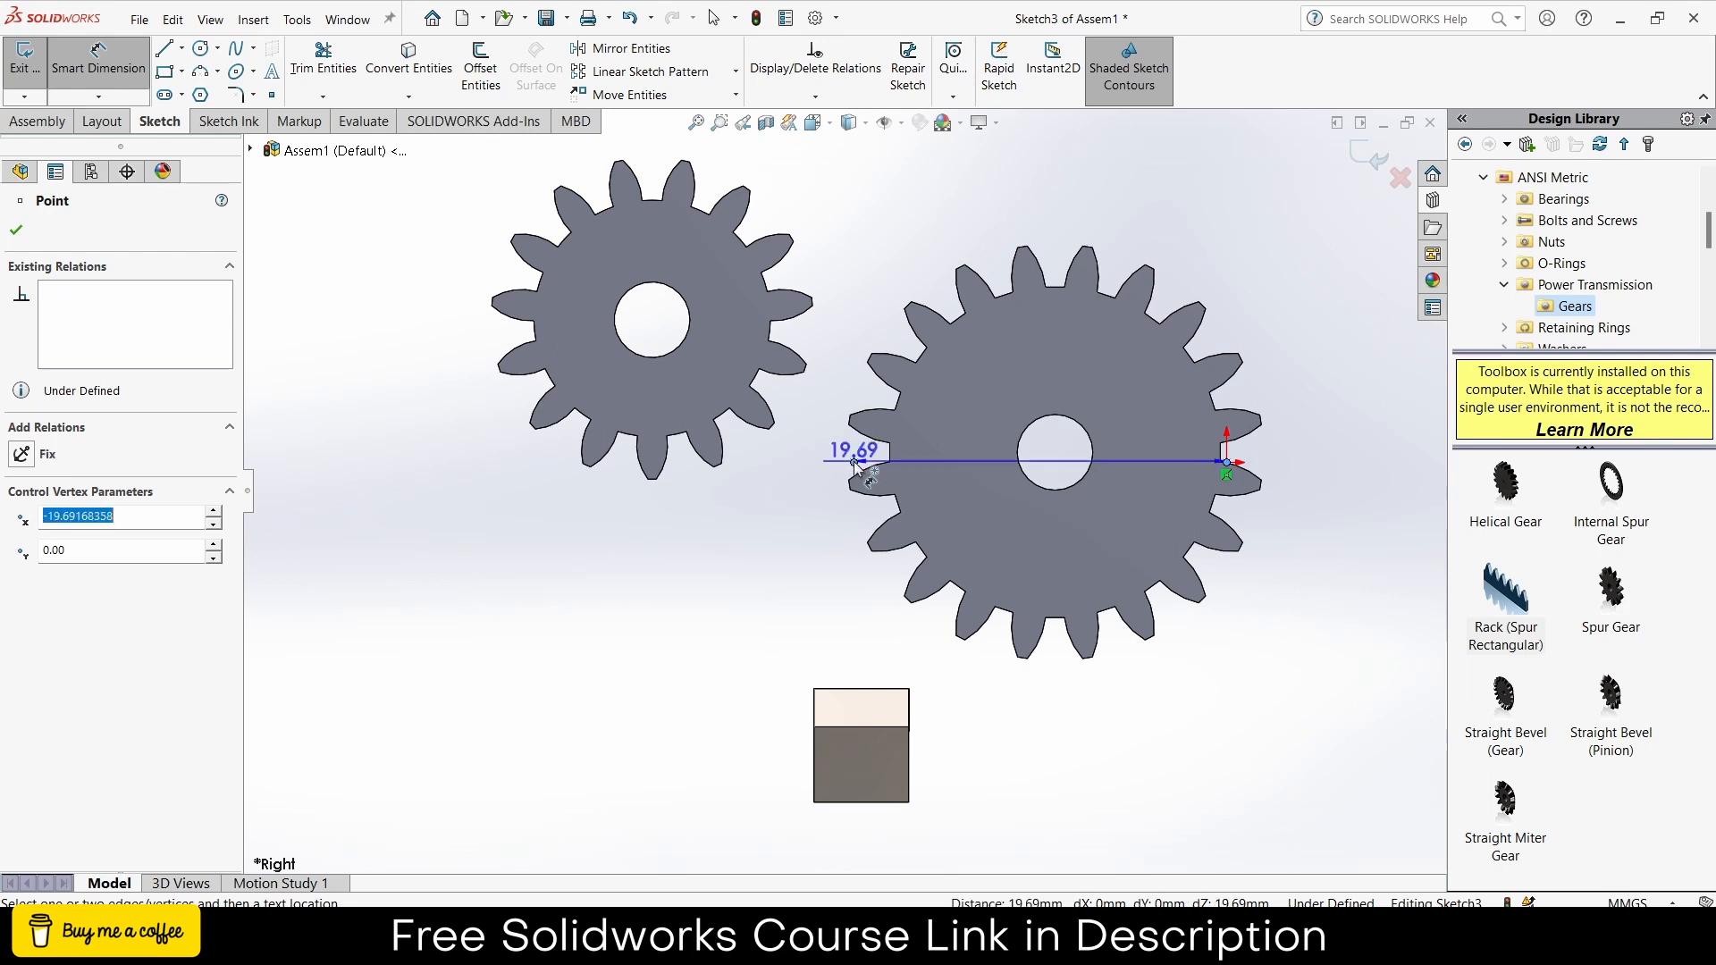
pyautogui.click(875, 258)
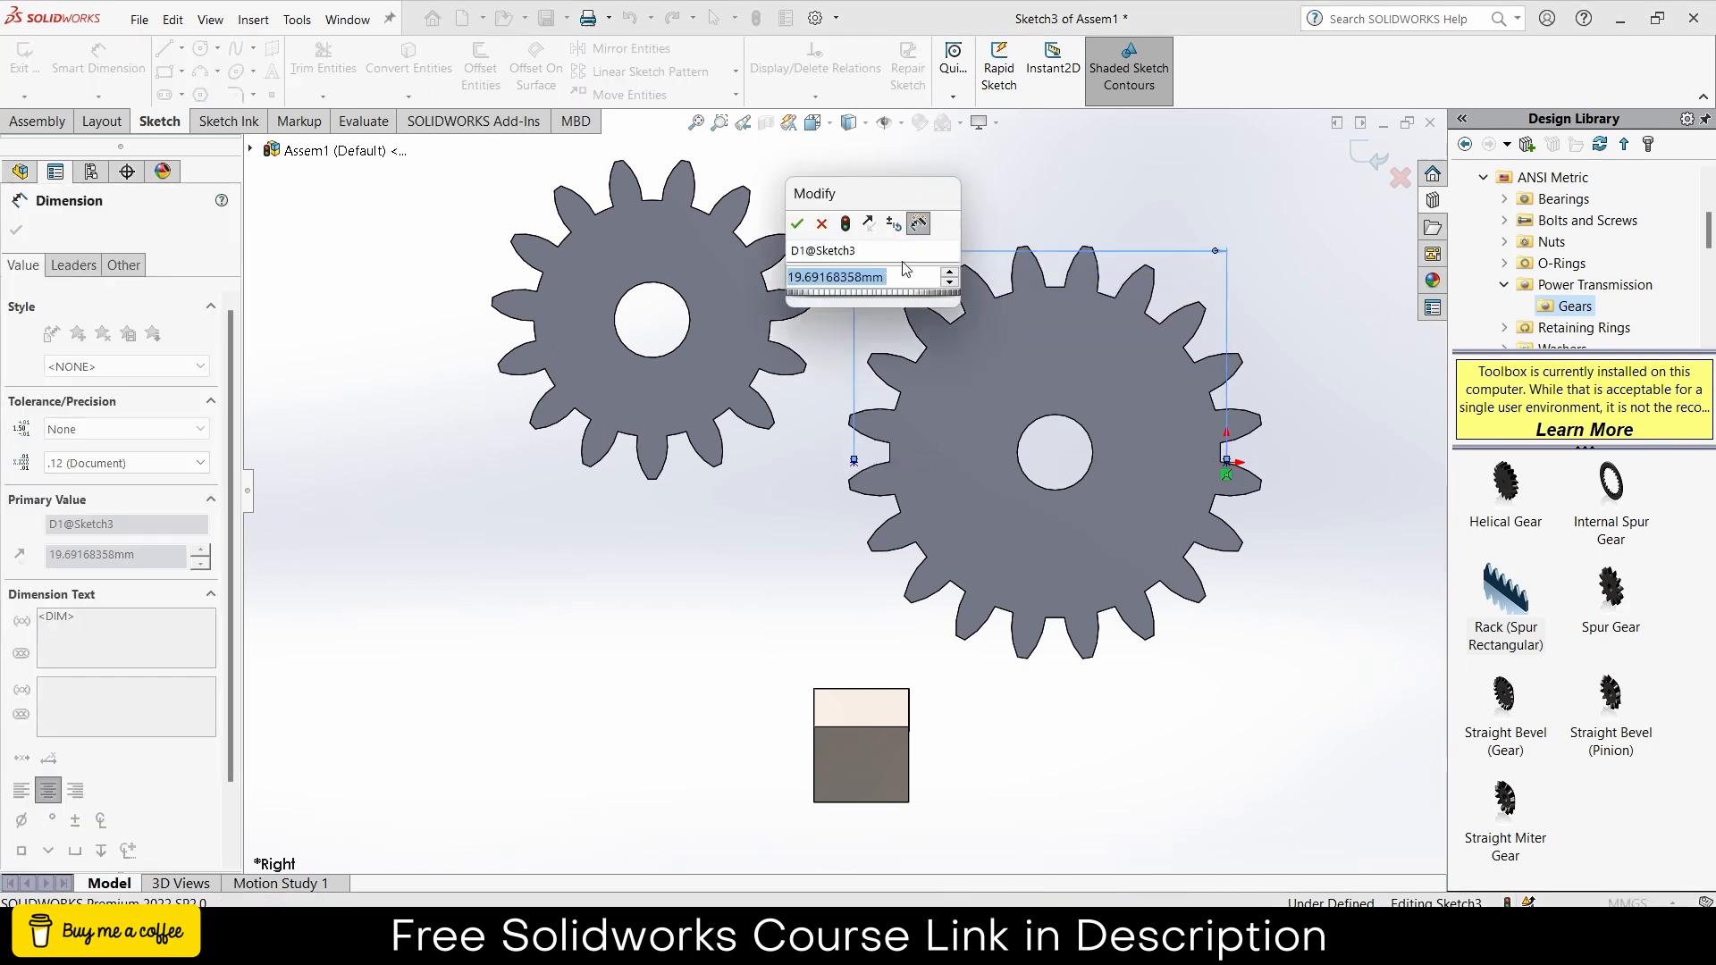
pyautogui.write('=')
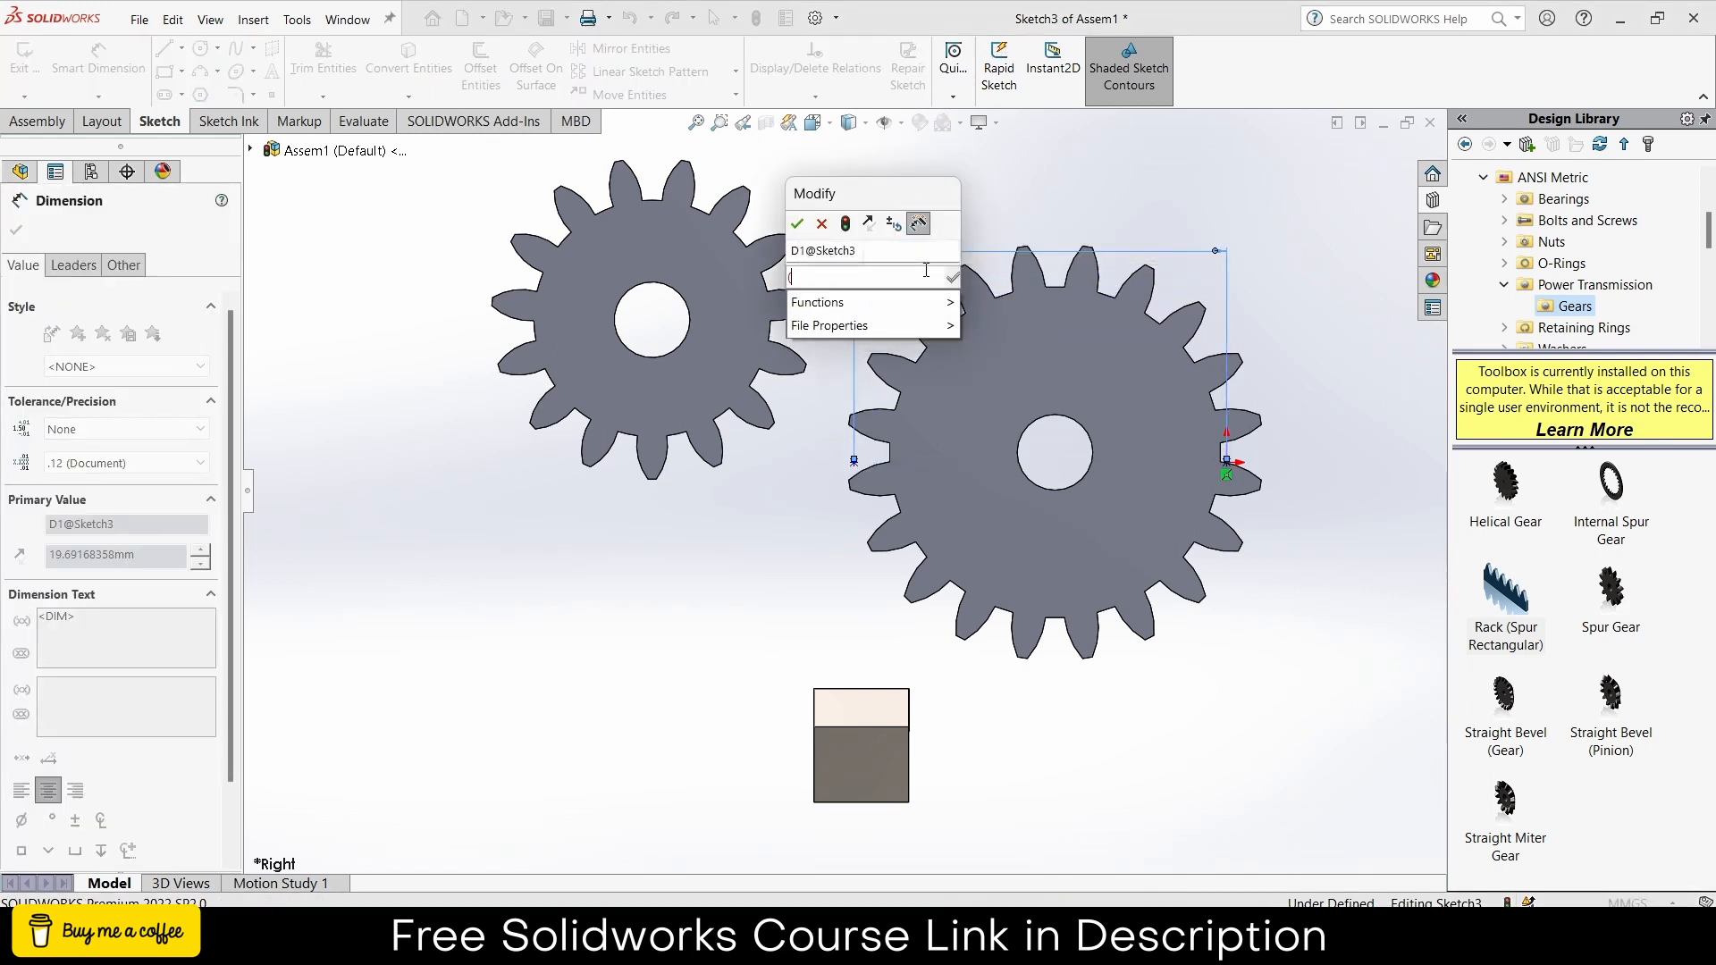
pyautogui.write('(20+15')
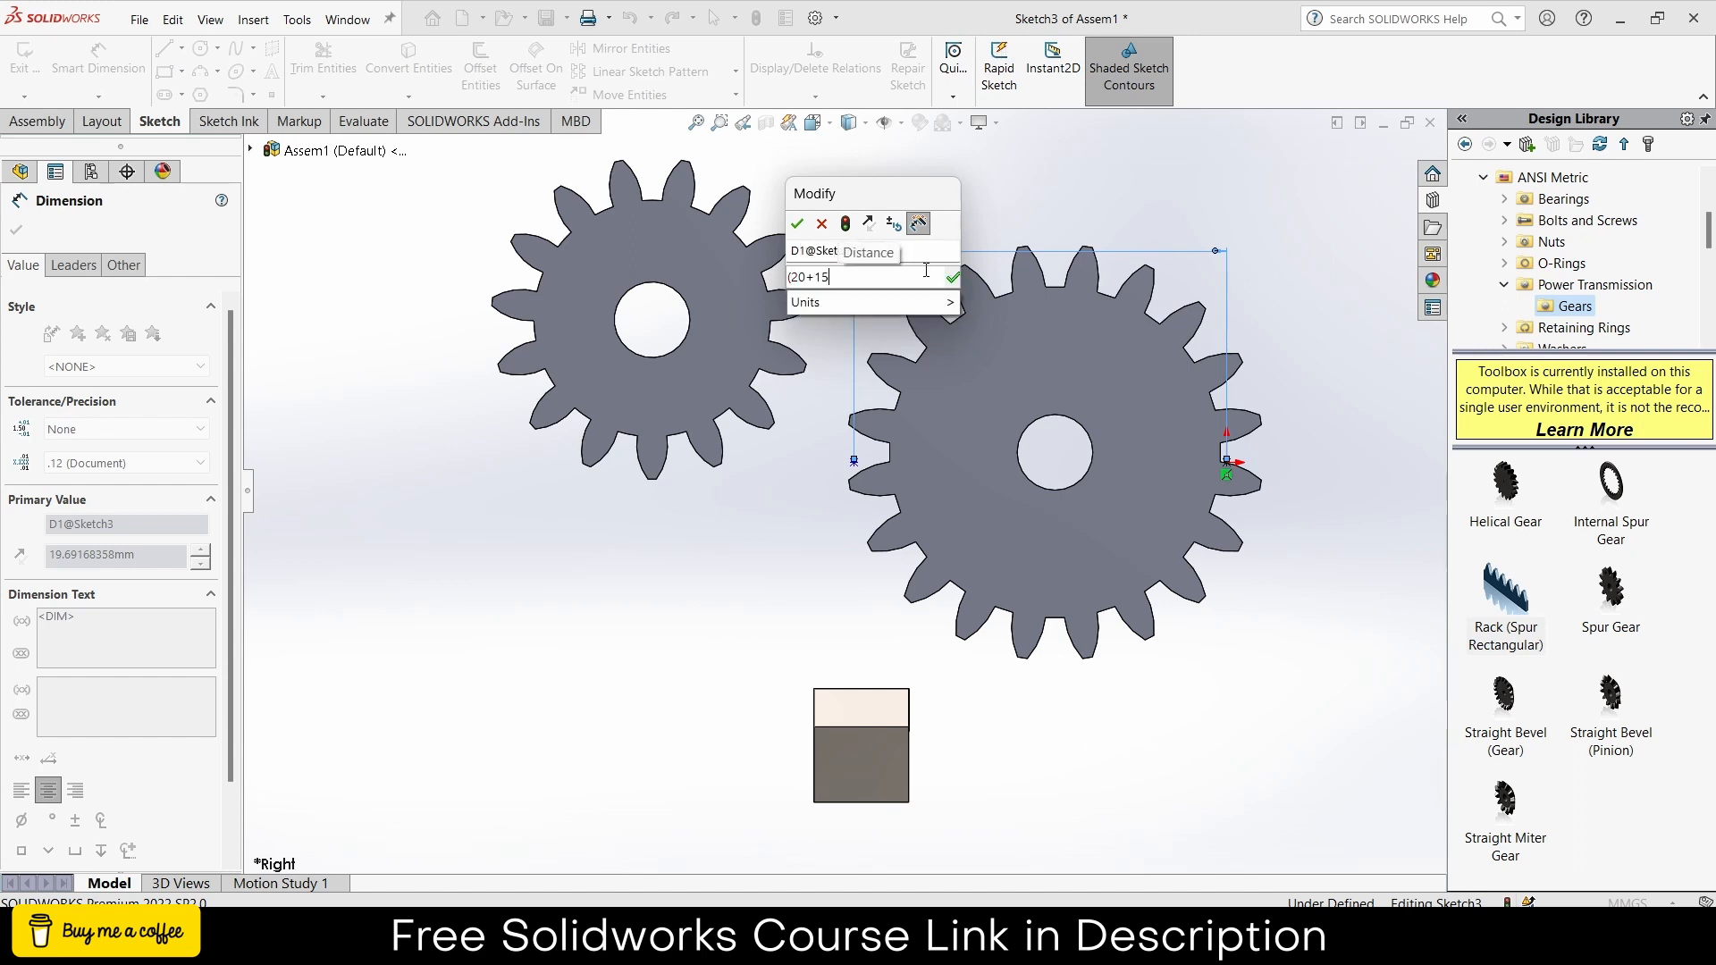
pyautogui.write(')/2')
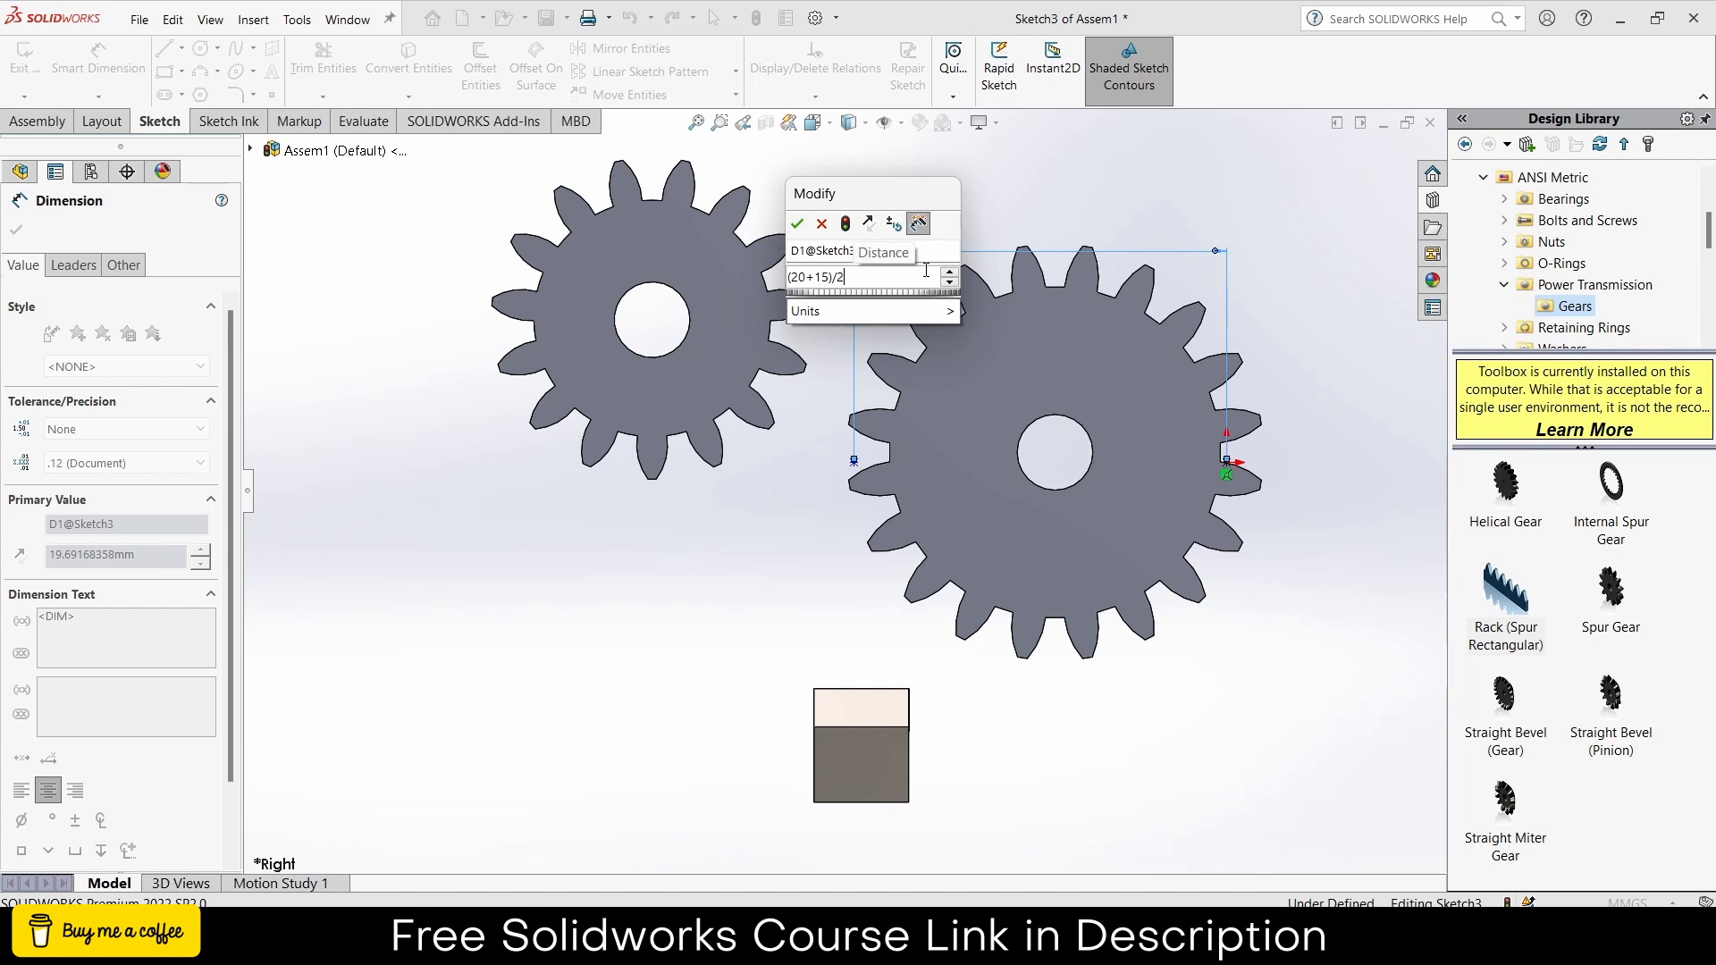
pyautogui.press('Return')
pyautogui.click(11, 230)
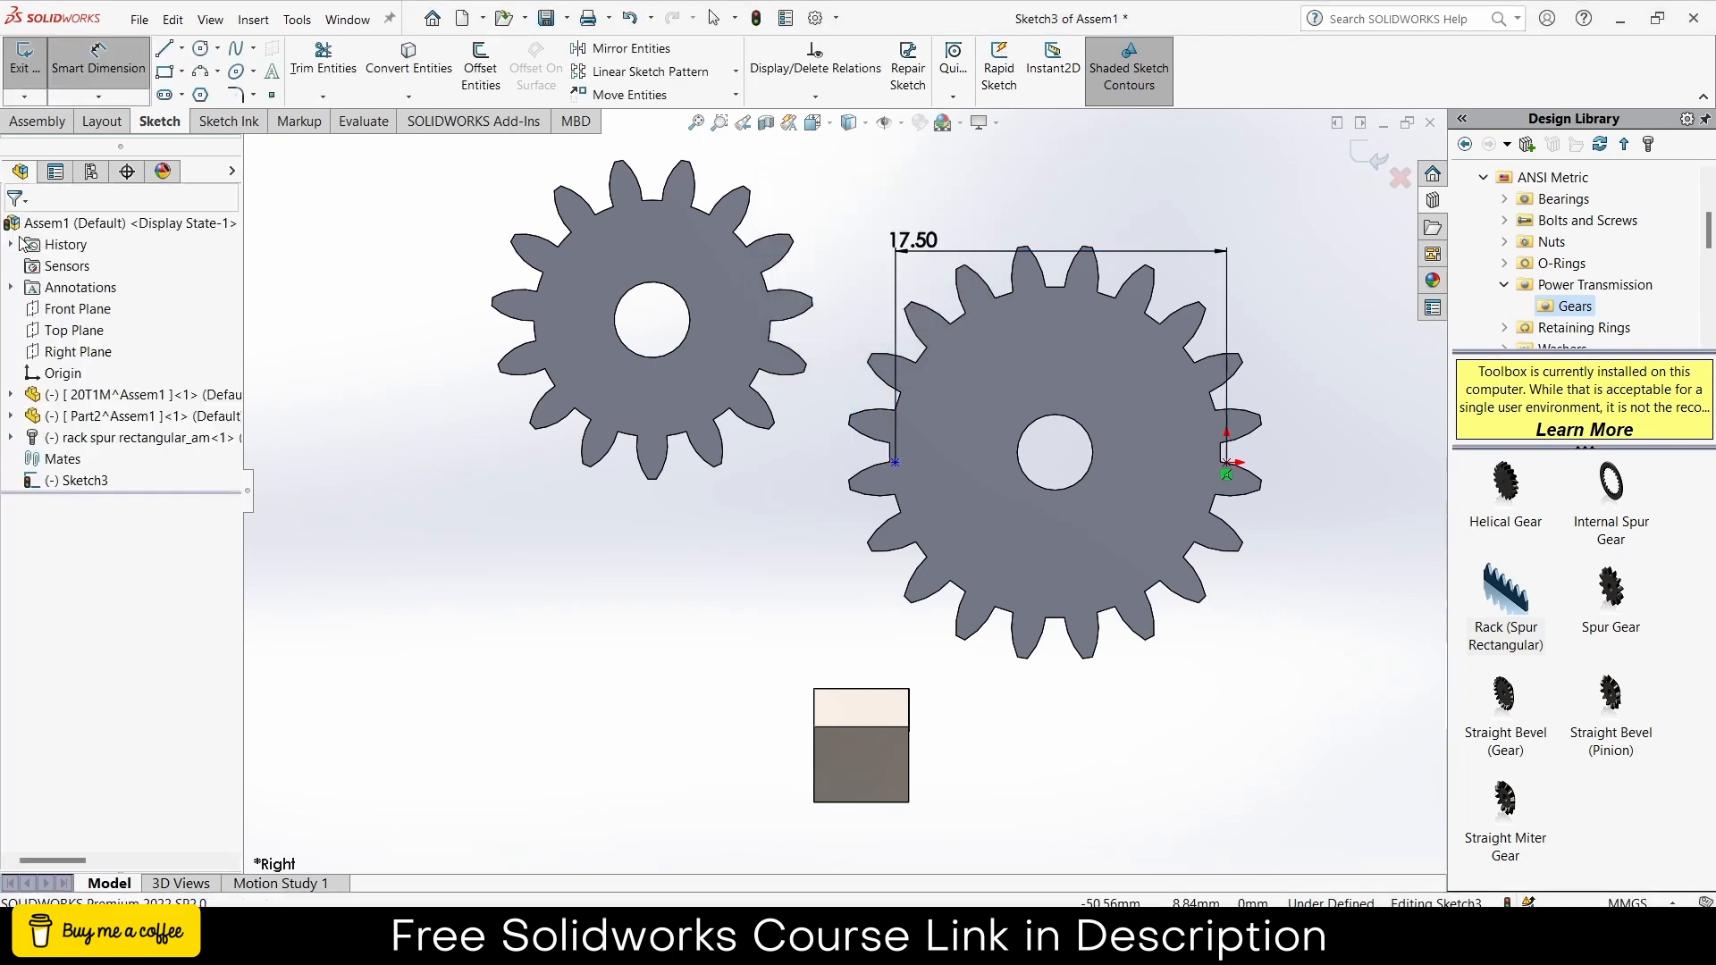
pyautogui.click(1366, 158)
# - Add a concentric mate between the sketch point at the origin and the 20-tooth gear's bore
pyautogui.click(1123, 424)
pyautogui.moveTo(1146, 420); pyautogui.dragTo(1102, 514, button='middle')
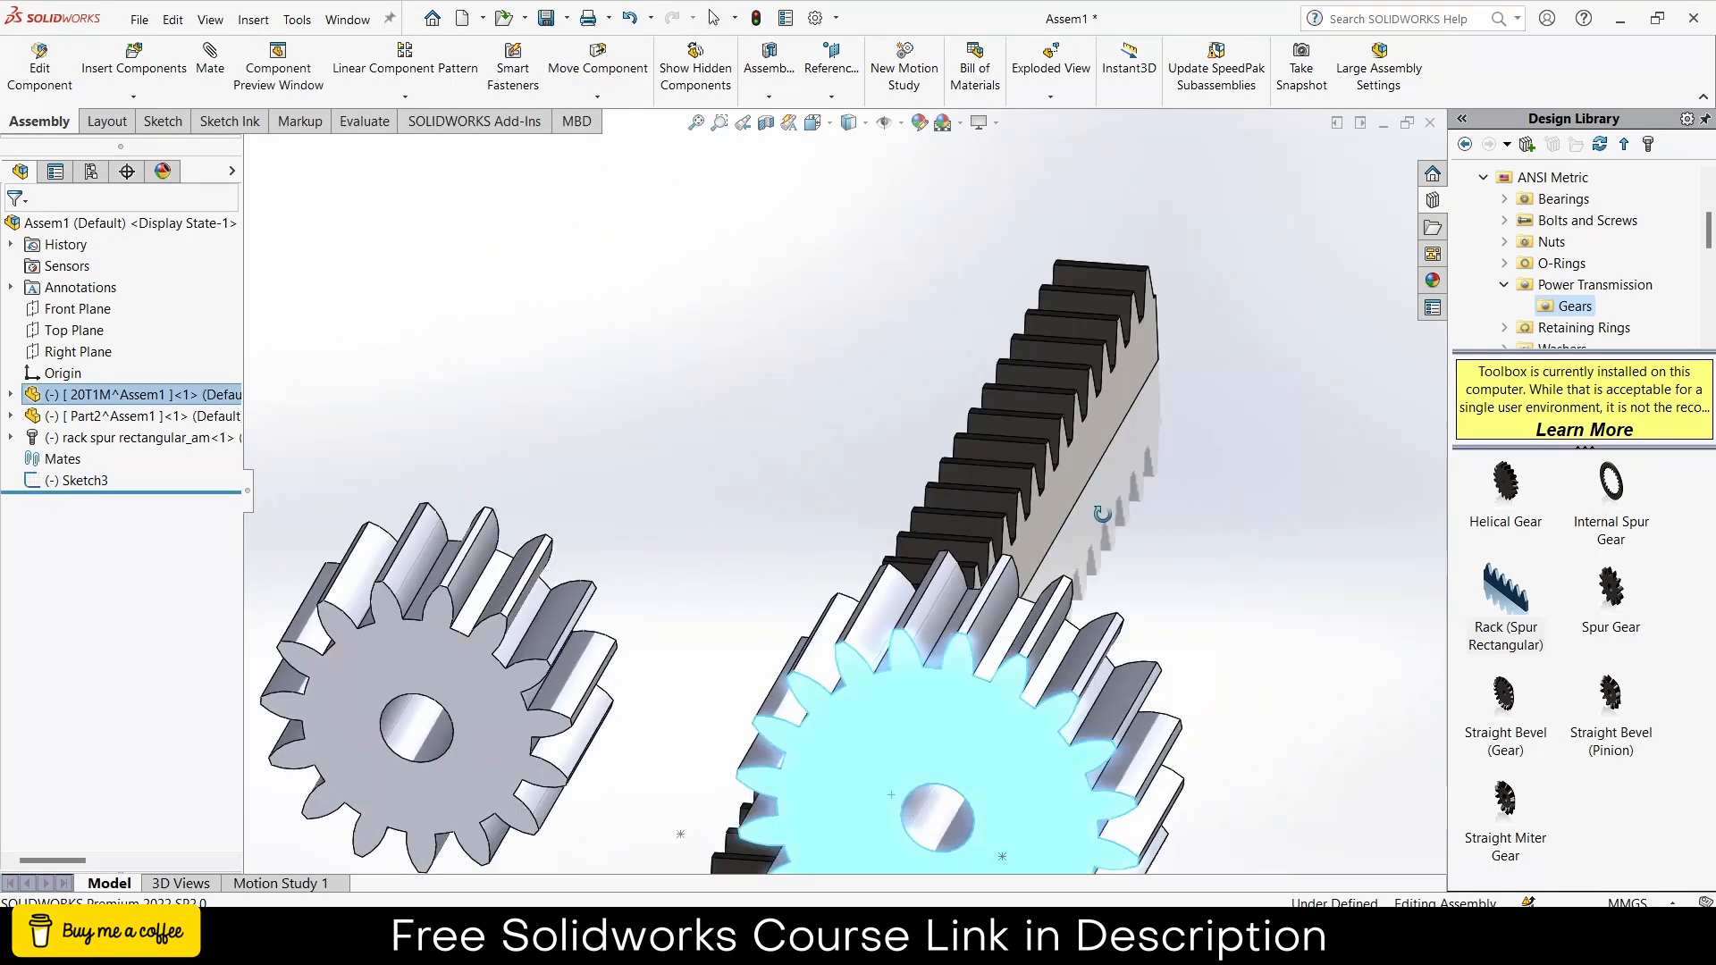
pyautogui.press('f')
pyautogui.click(1166, 513)
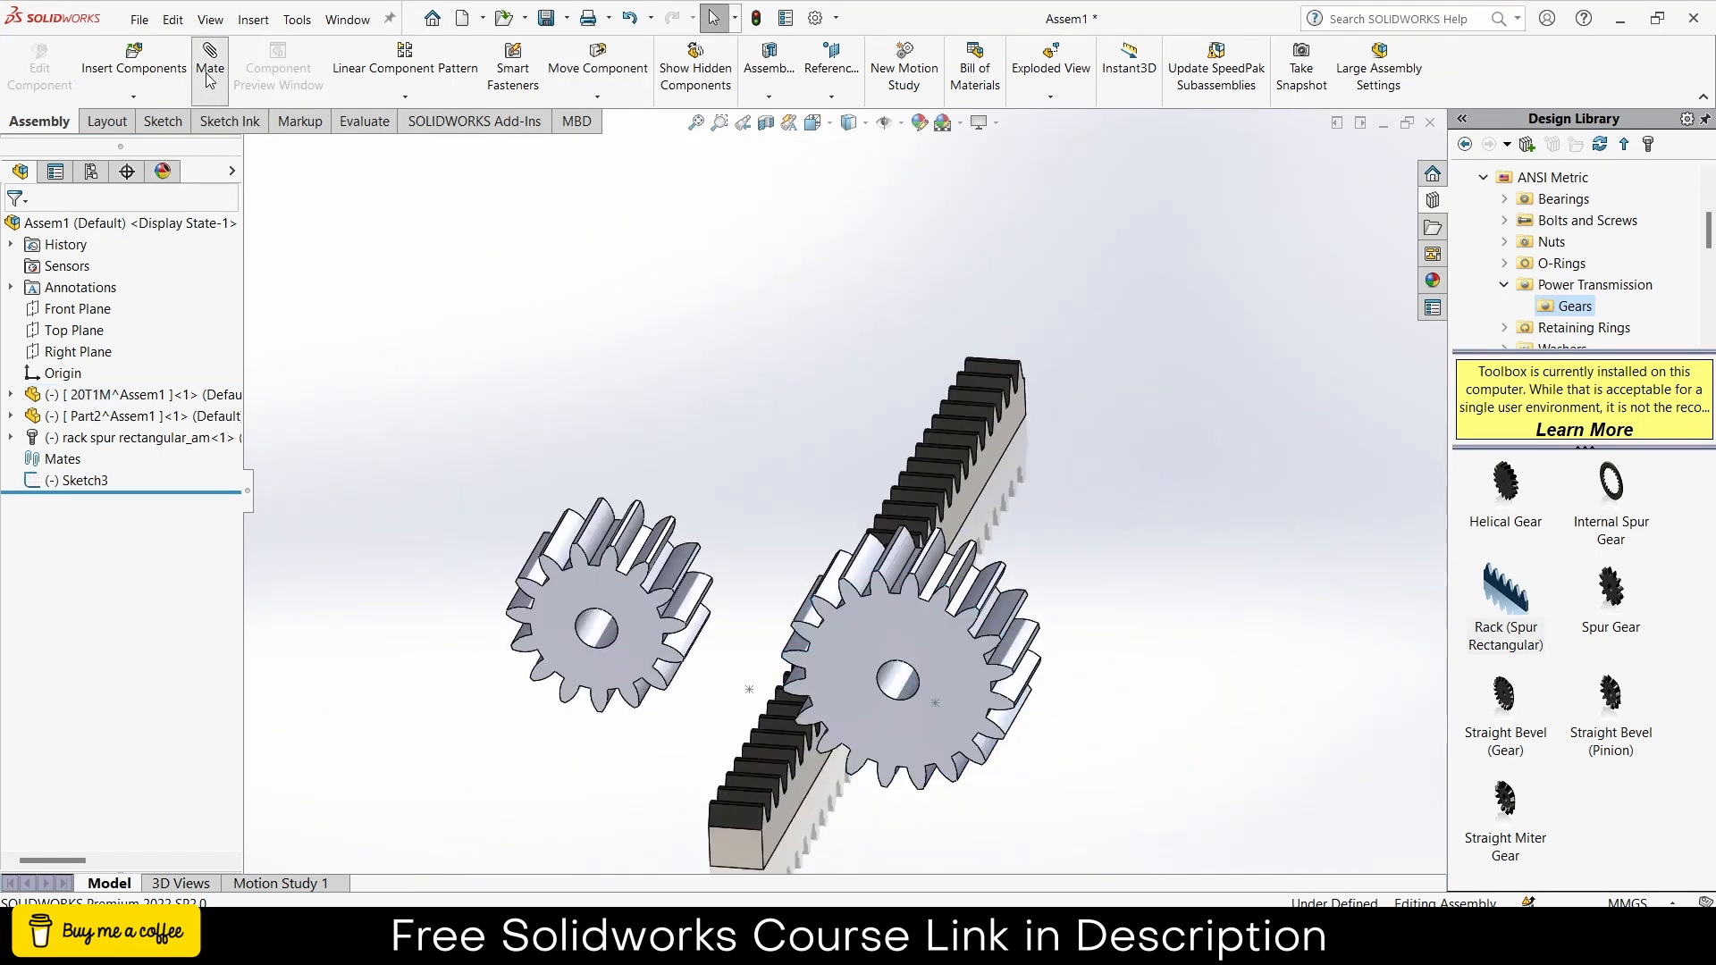
pyautogui.click(934, 704)
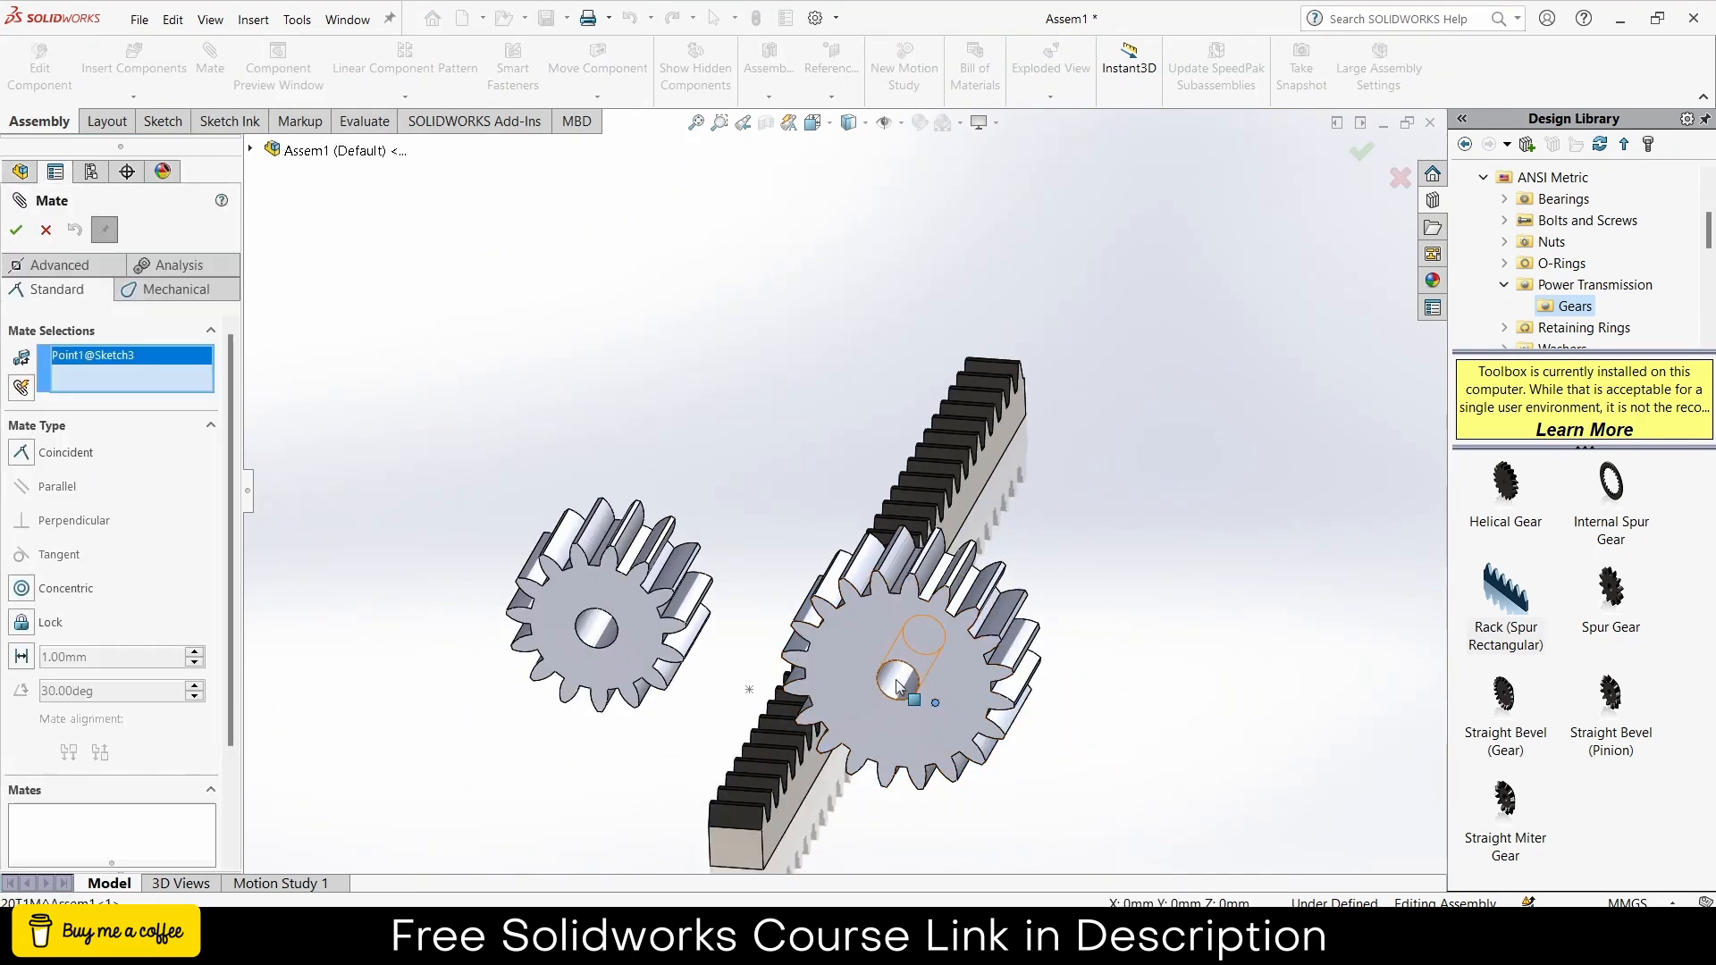
pyautogui.click(898, 686)
pyautogui.click(965, 726)
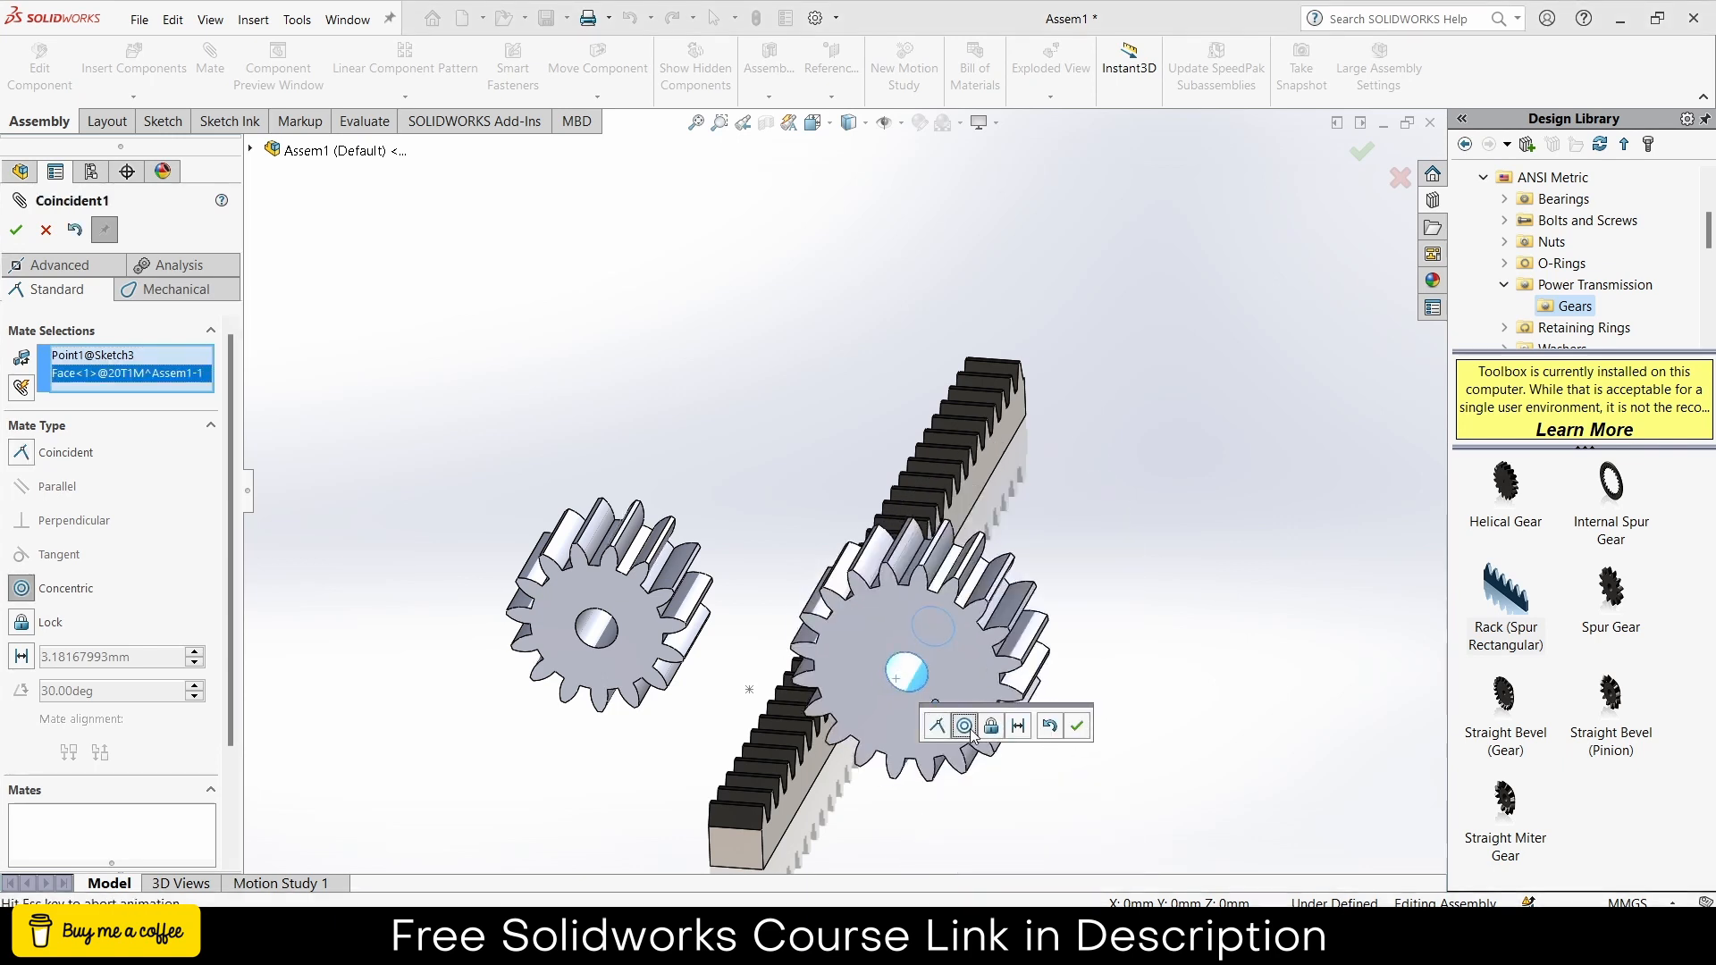
pyautogui.click(1076, 726)
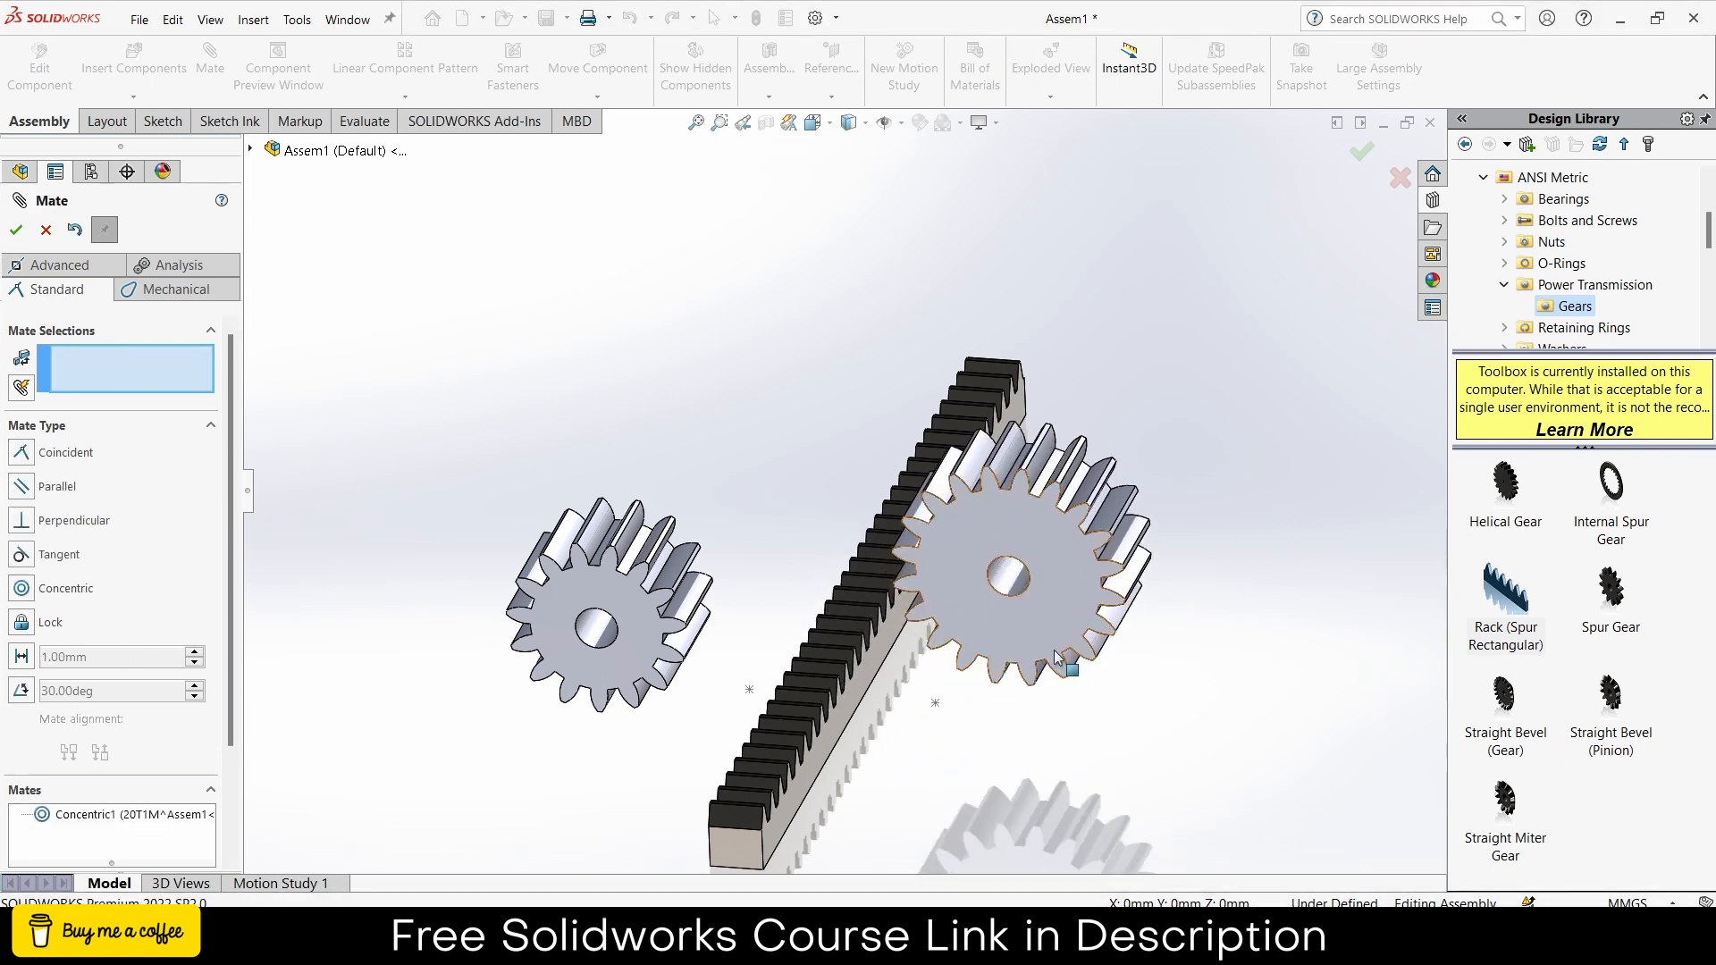
# - Add a coincident mate between the 20-tooth gear's front face and the assembly's Right Plane
pyautogui.click(1048, 592)
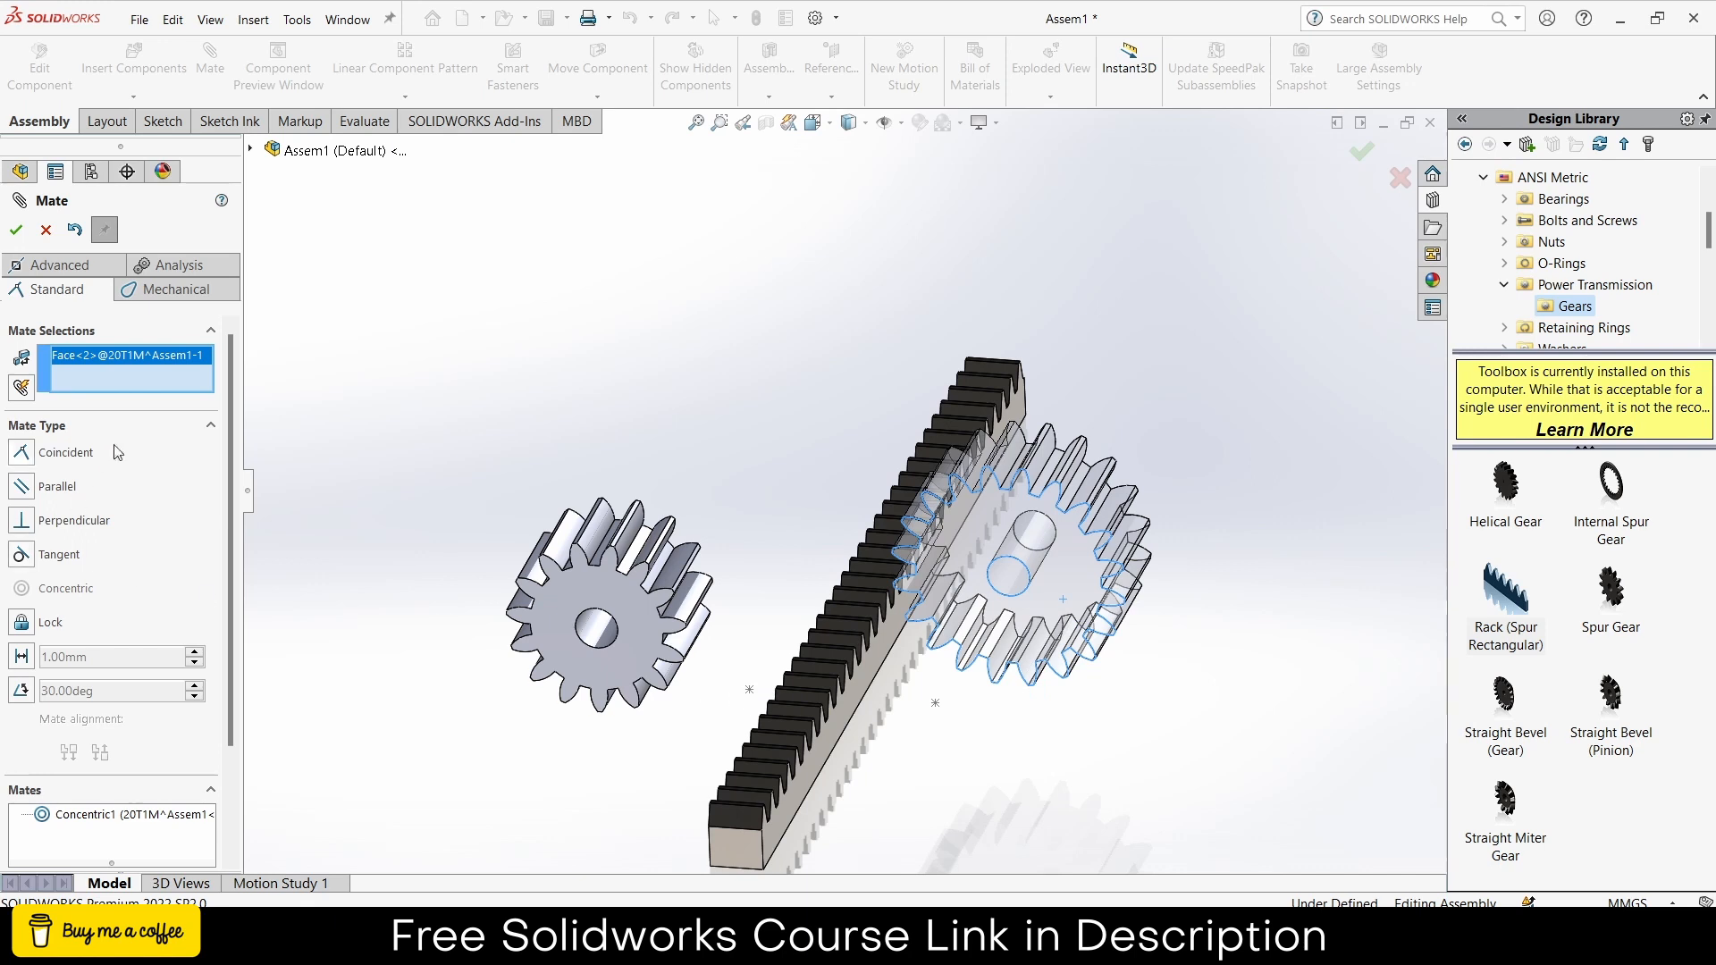
pyautogui.click(253, 149)
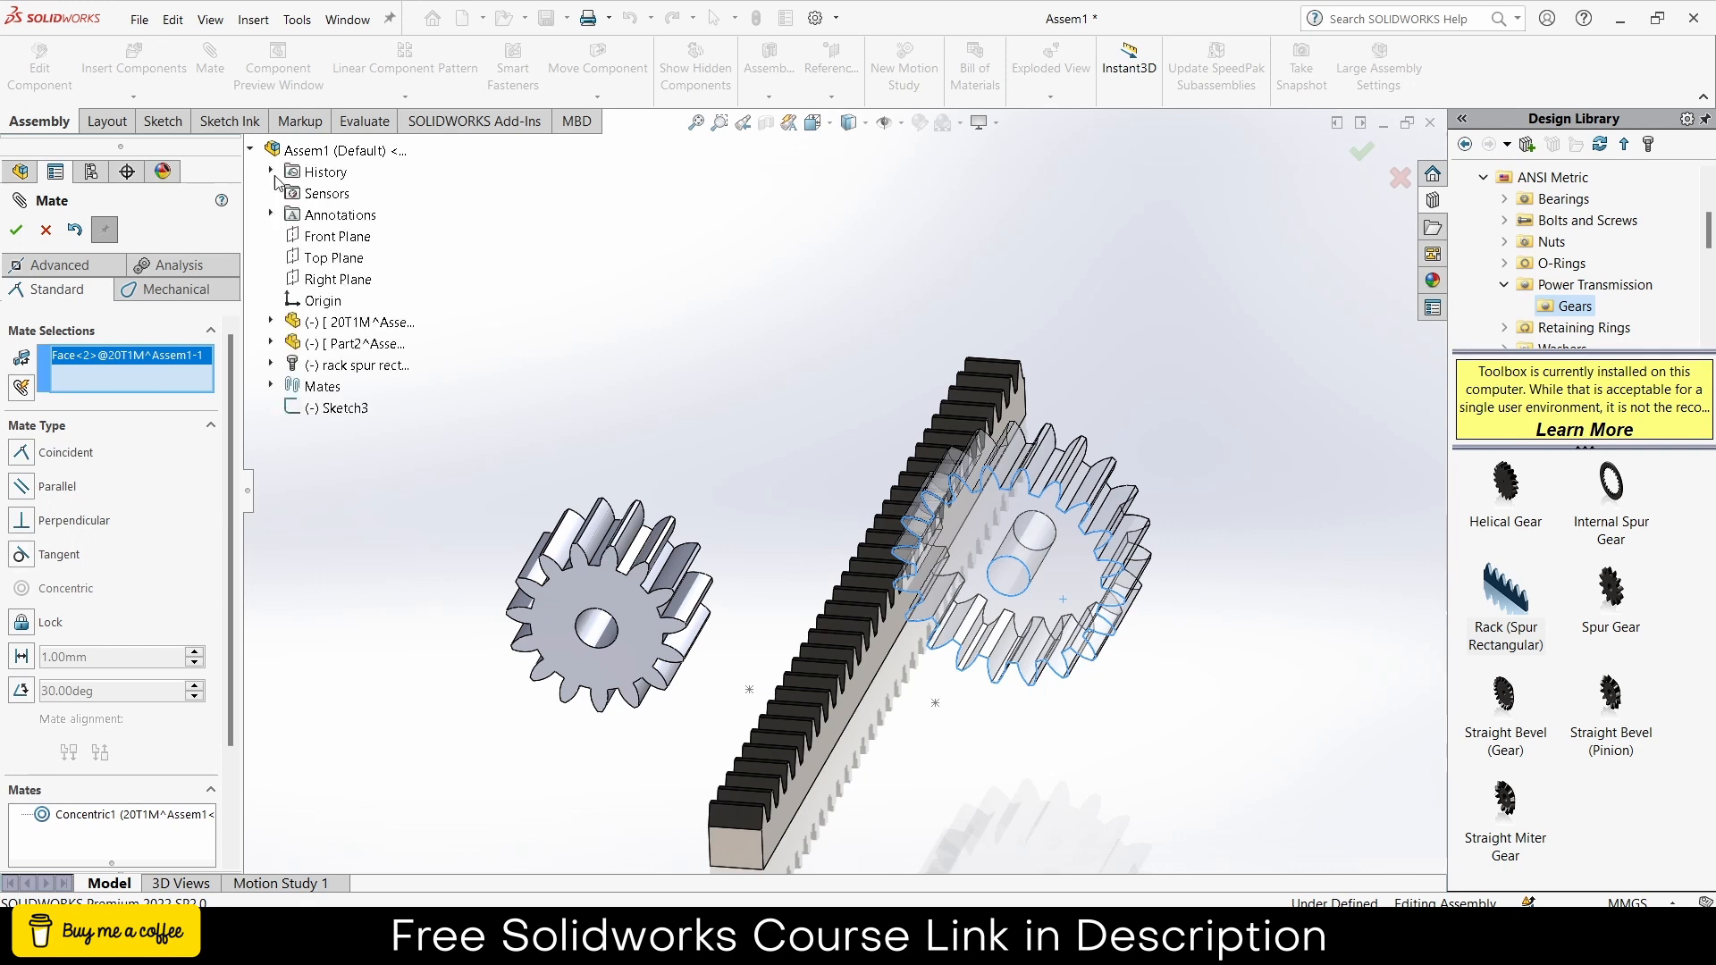
pyautogui.click(327, 280)
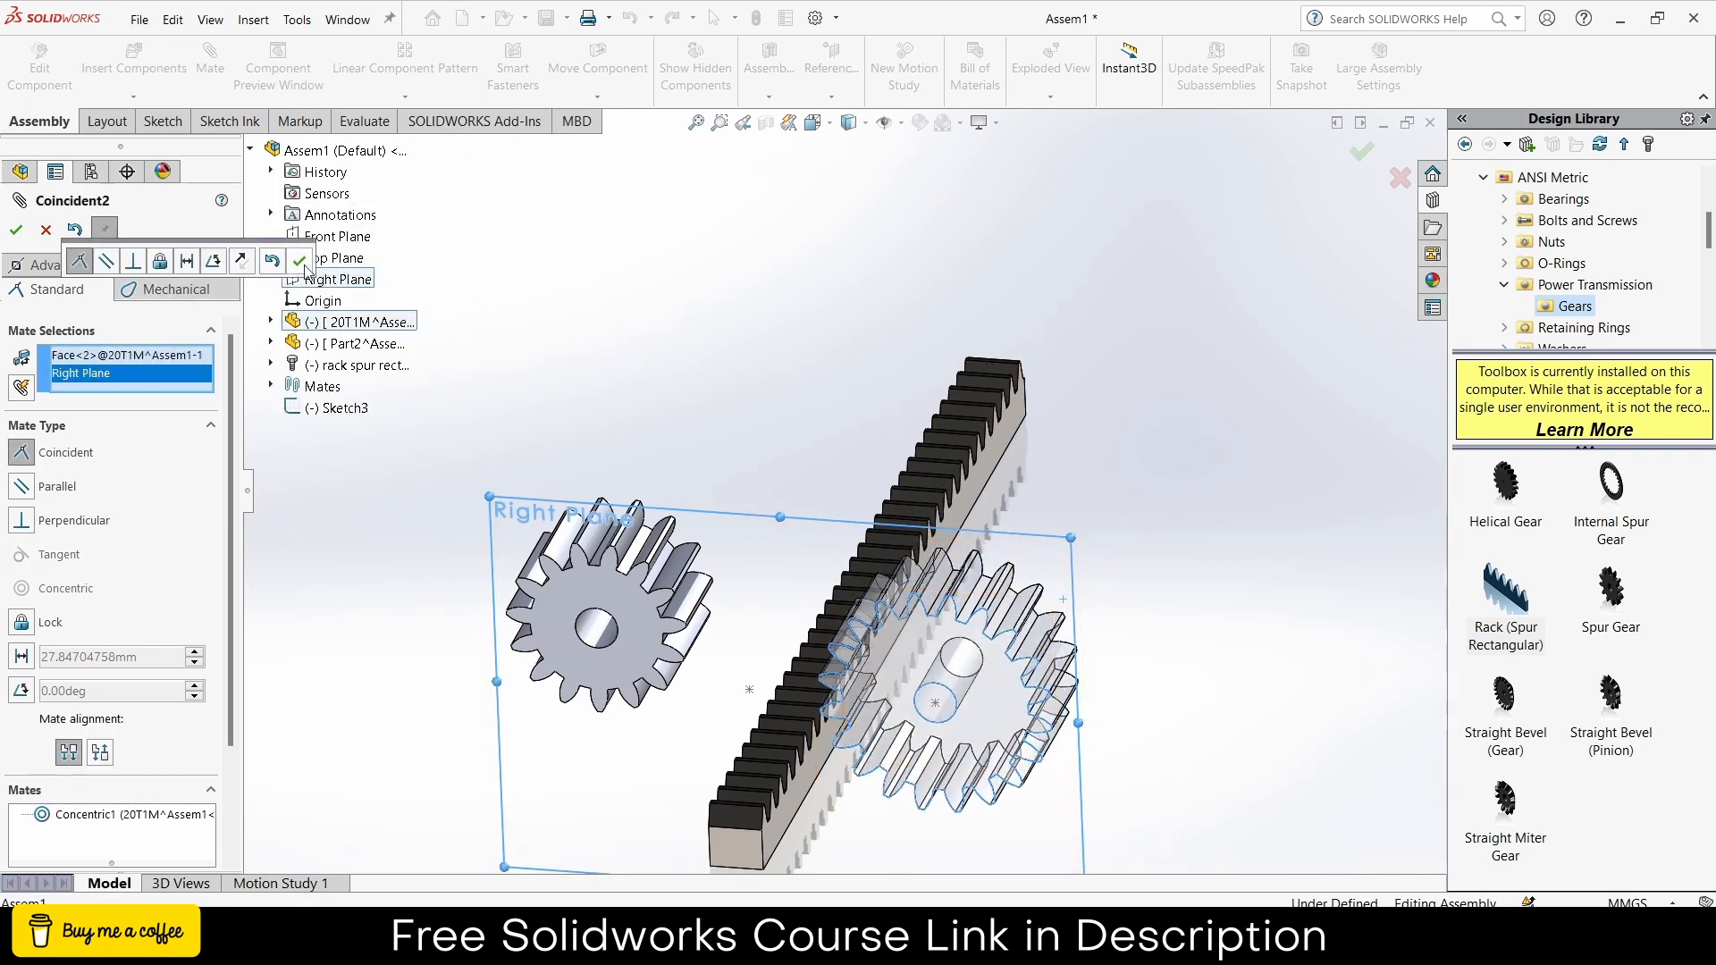
pyautogui.click(298, 260)
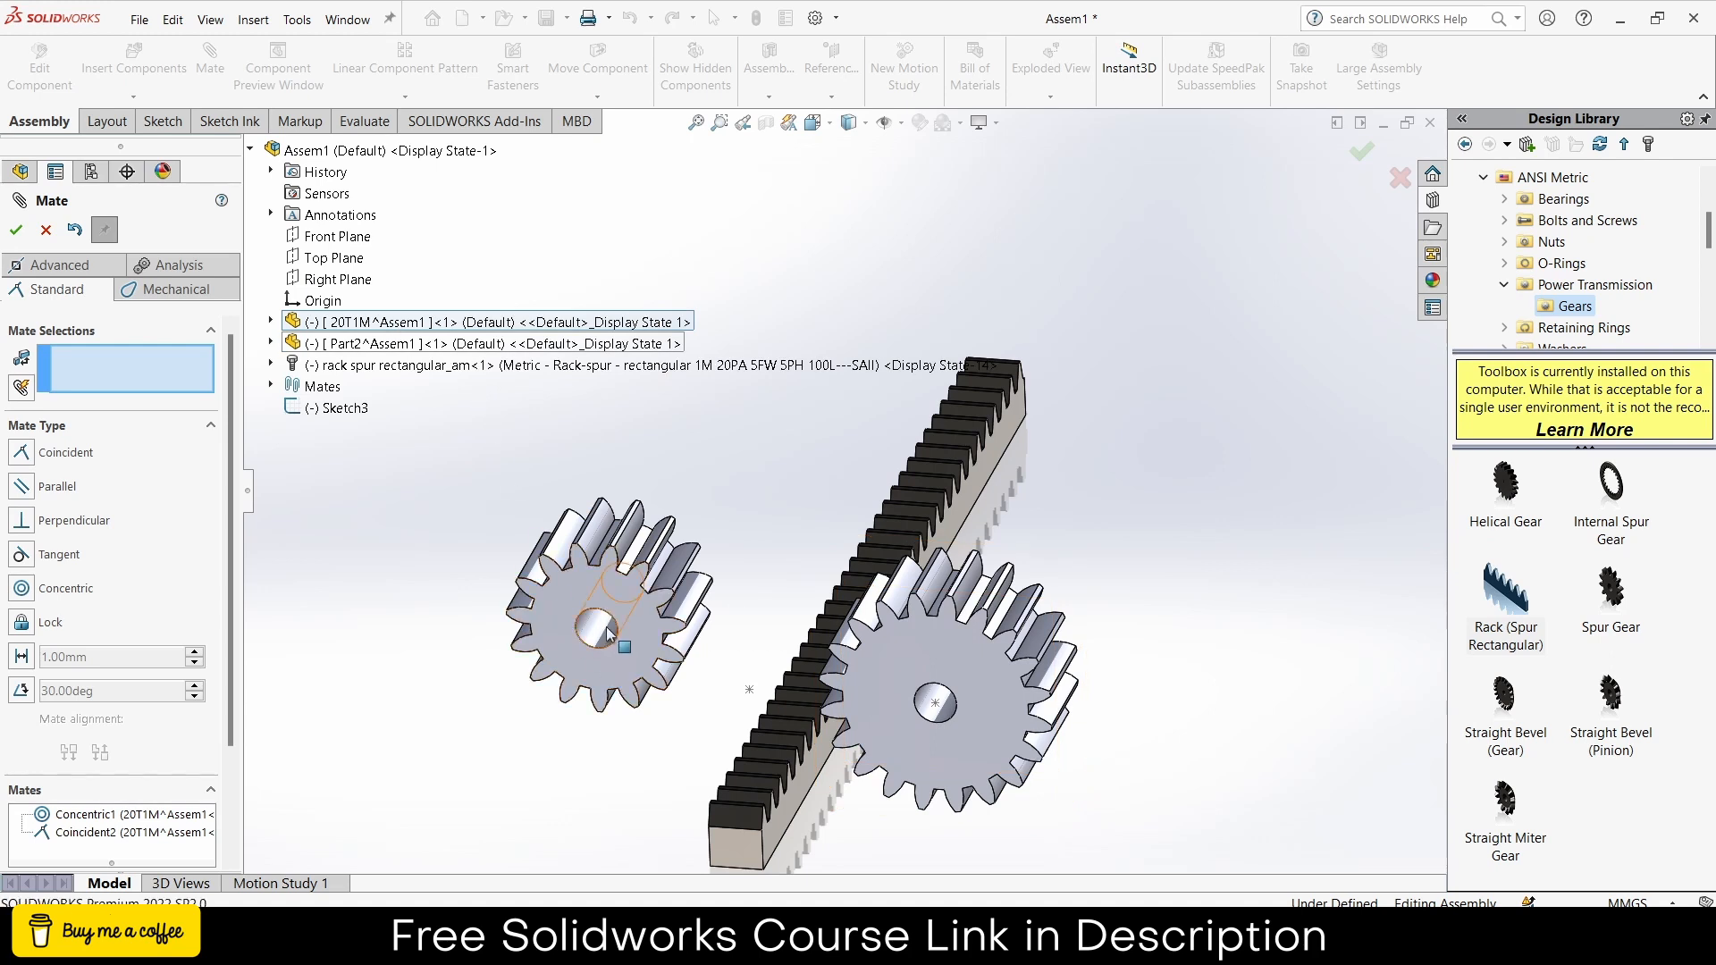
# - Add a concentric mate between the 15-tooth gear's bore and the second sketch point
pyautogui.click(657, 660)
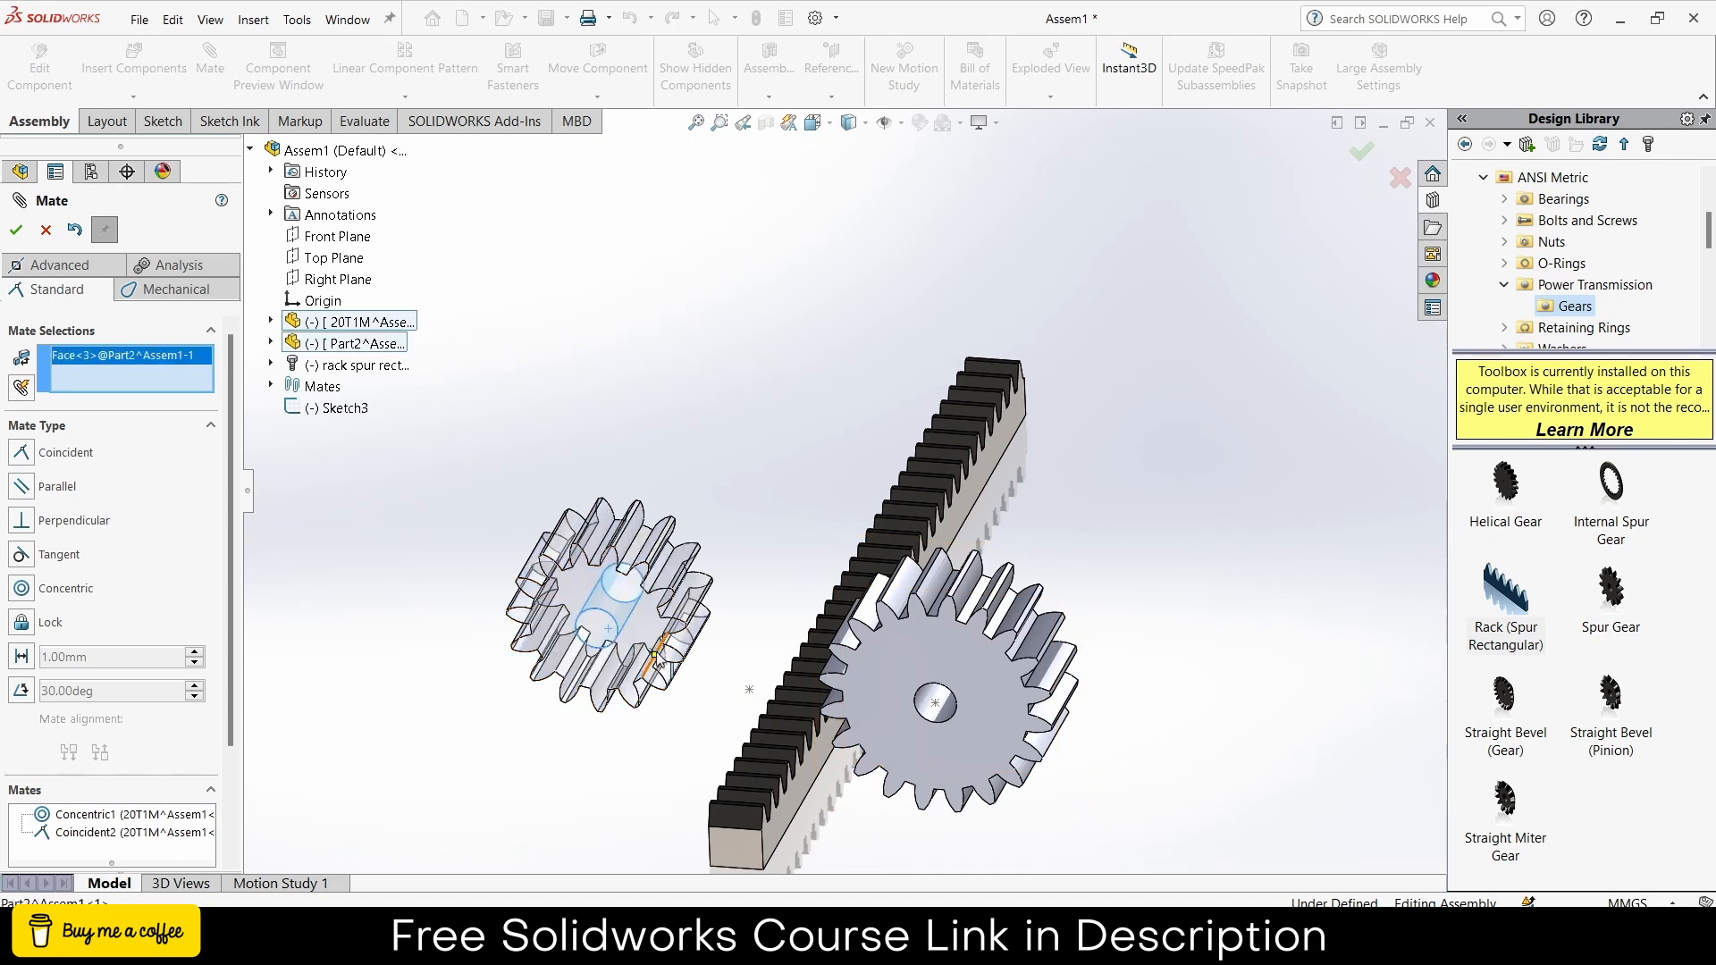
pyautogui.click(750, 693)
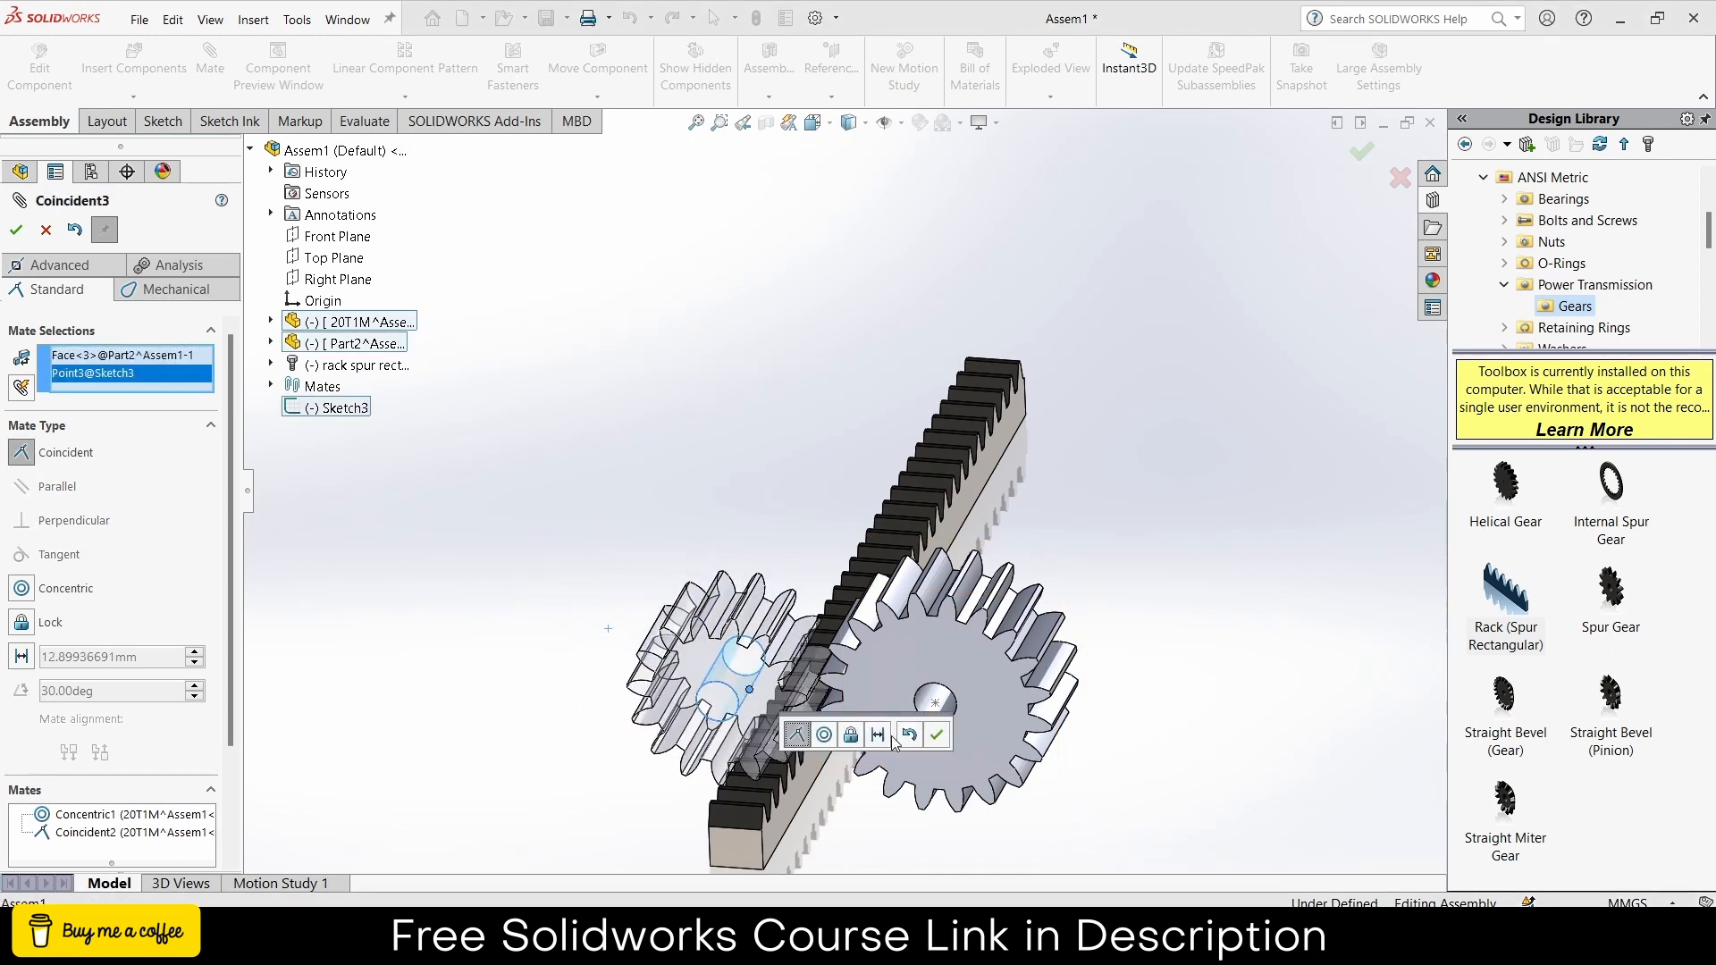
pyautogui.click(823, 735)
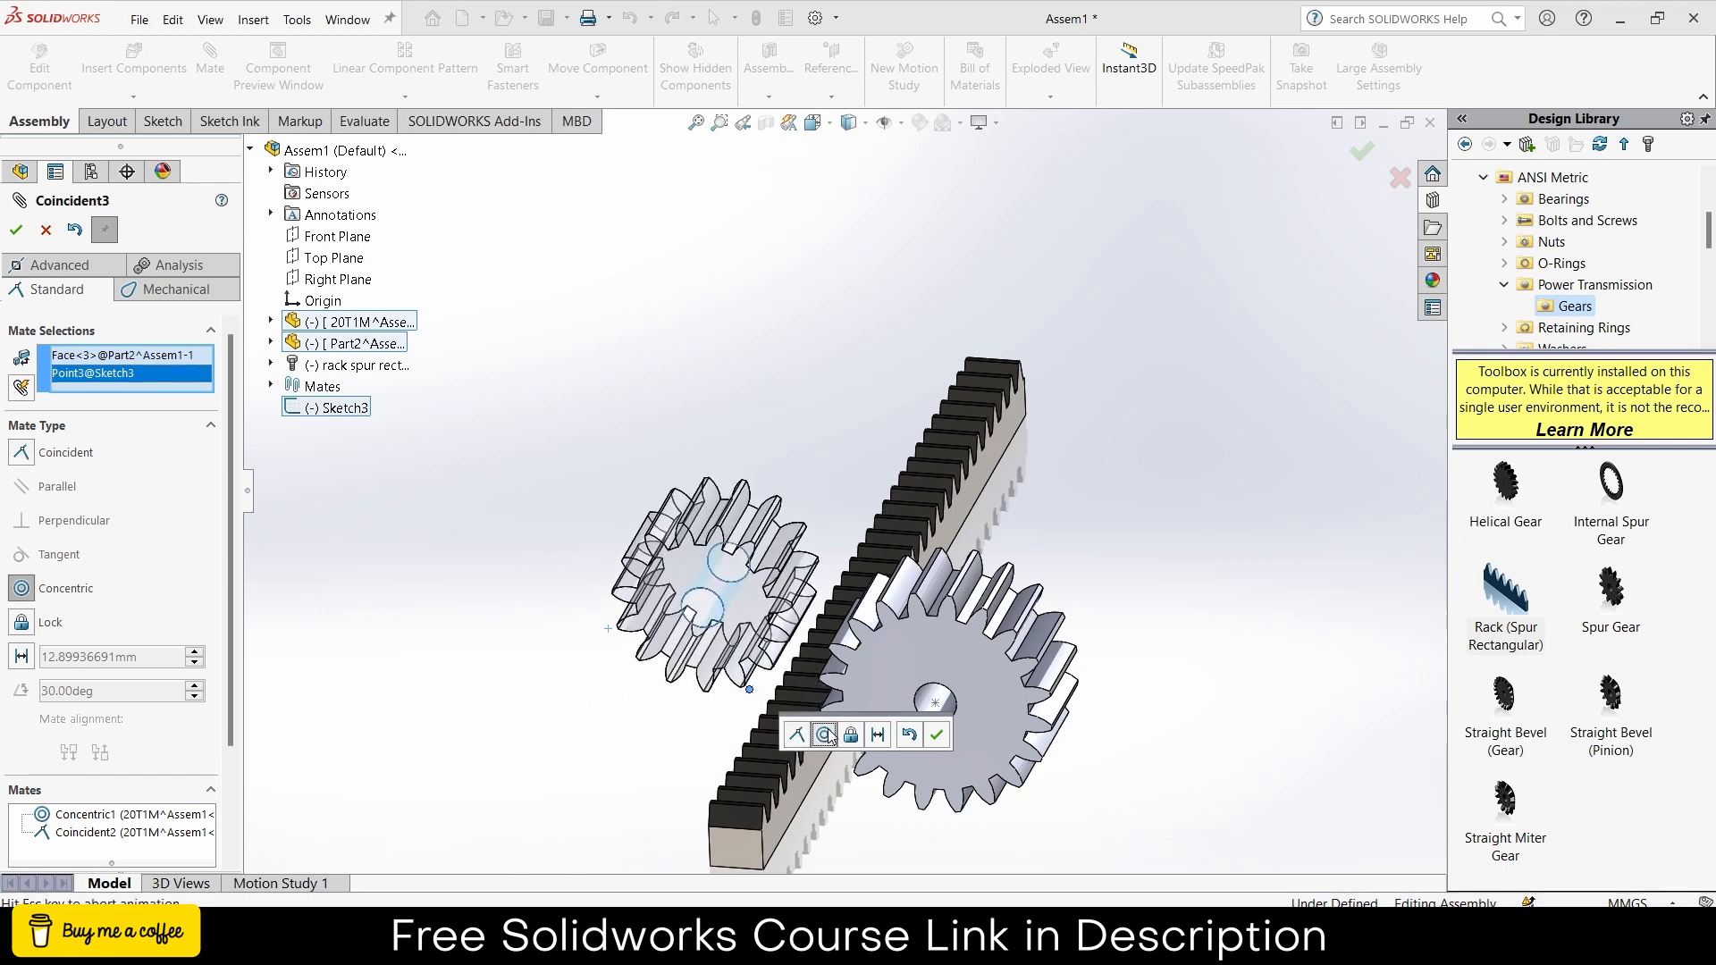
pyautogui.click(937, 734)
# - Make the front faces of the 15-tooth and 20-tooth gears coincident and finish mating
pyautogui.click(851, 577)
pyautogui.click(888, 667)
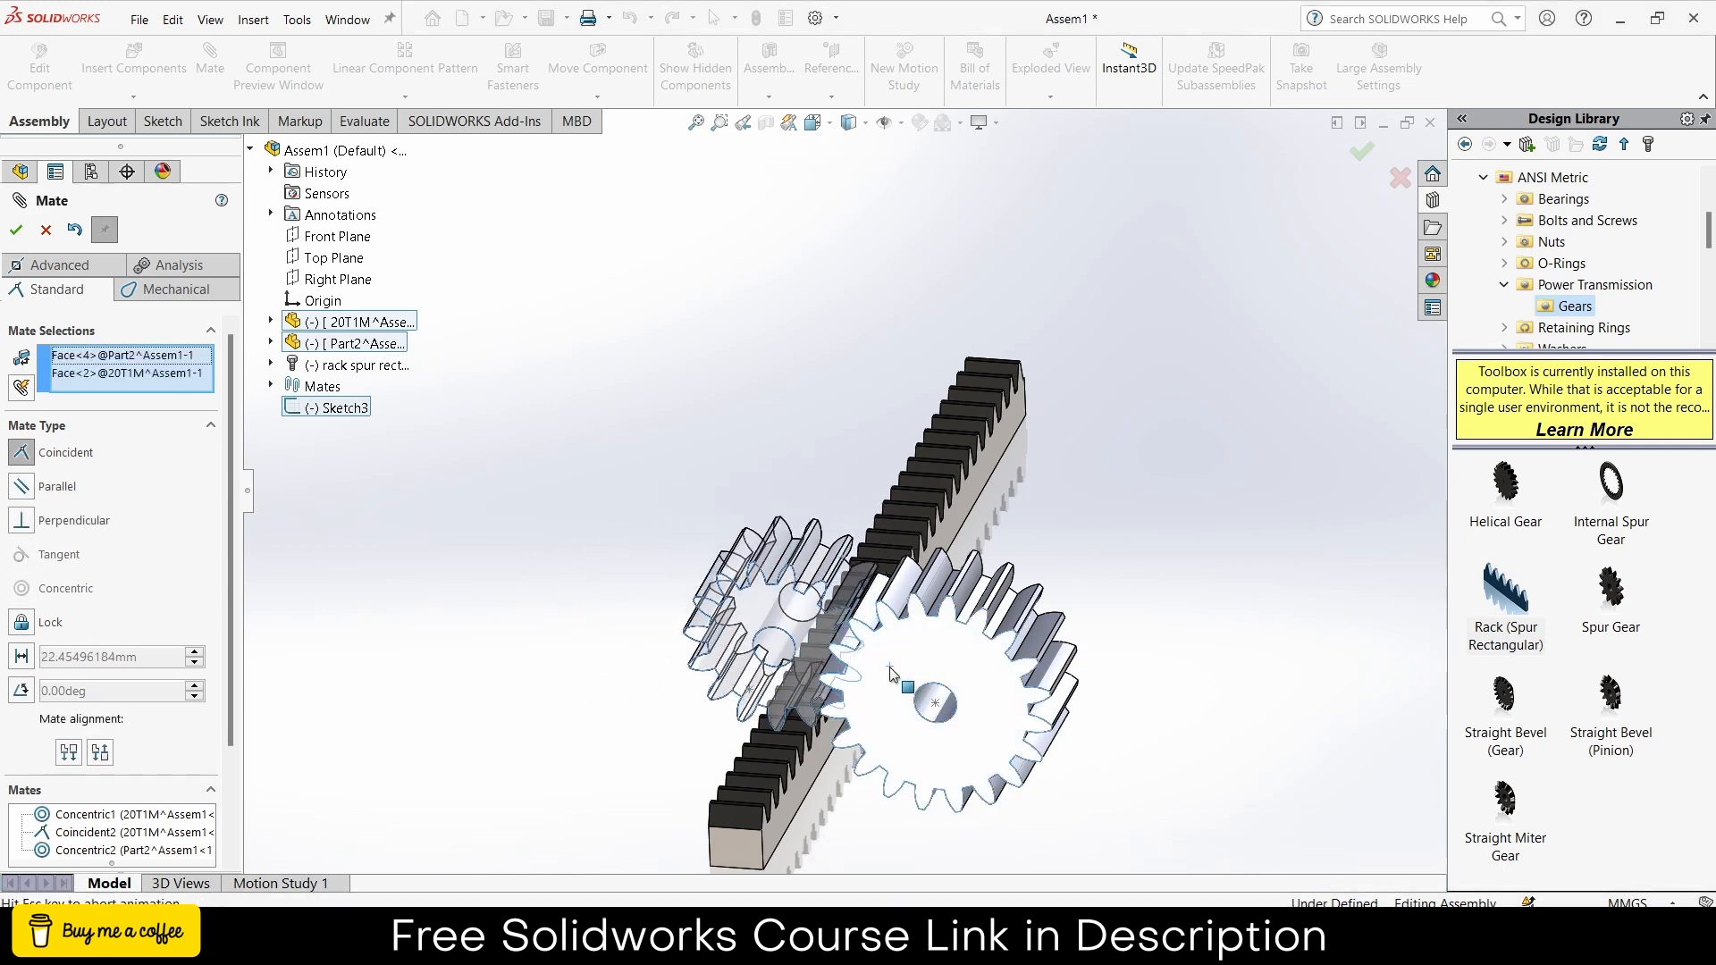
pyautogui.click(1143, 702)
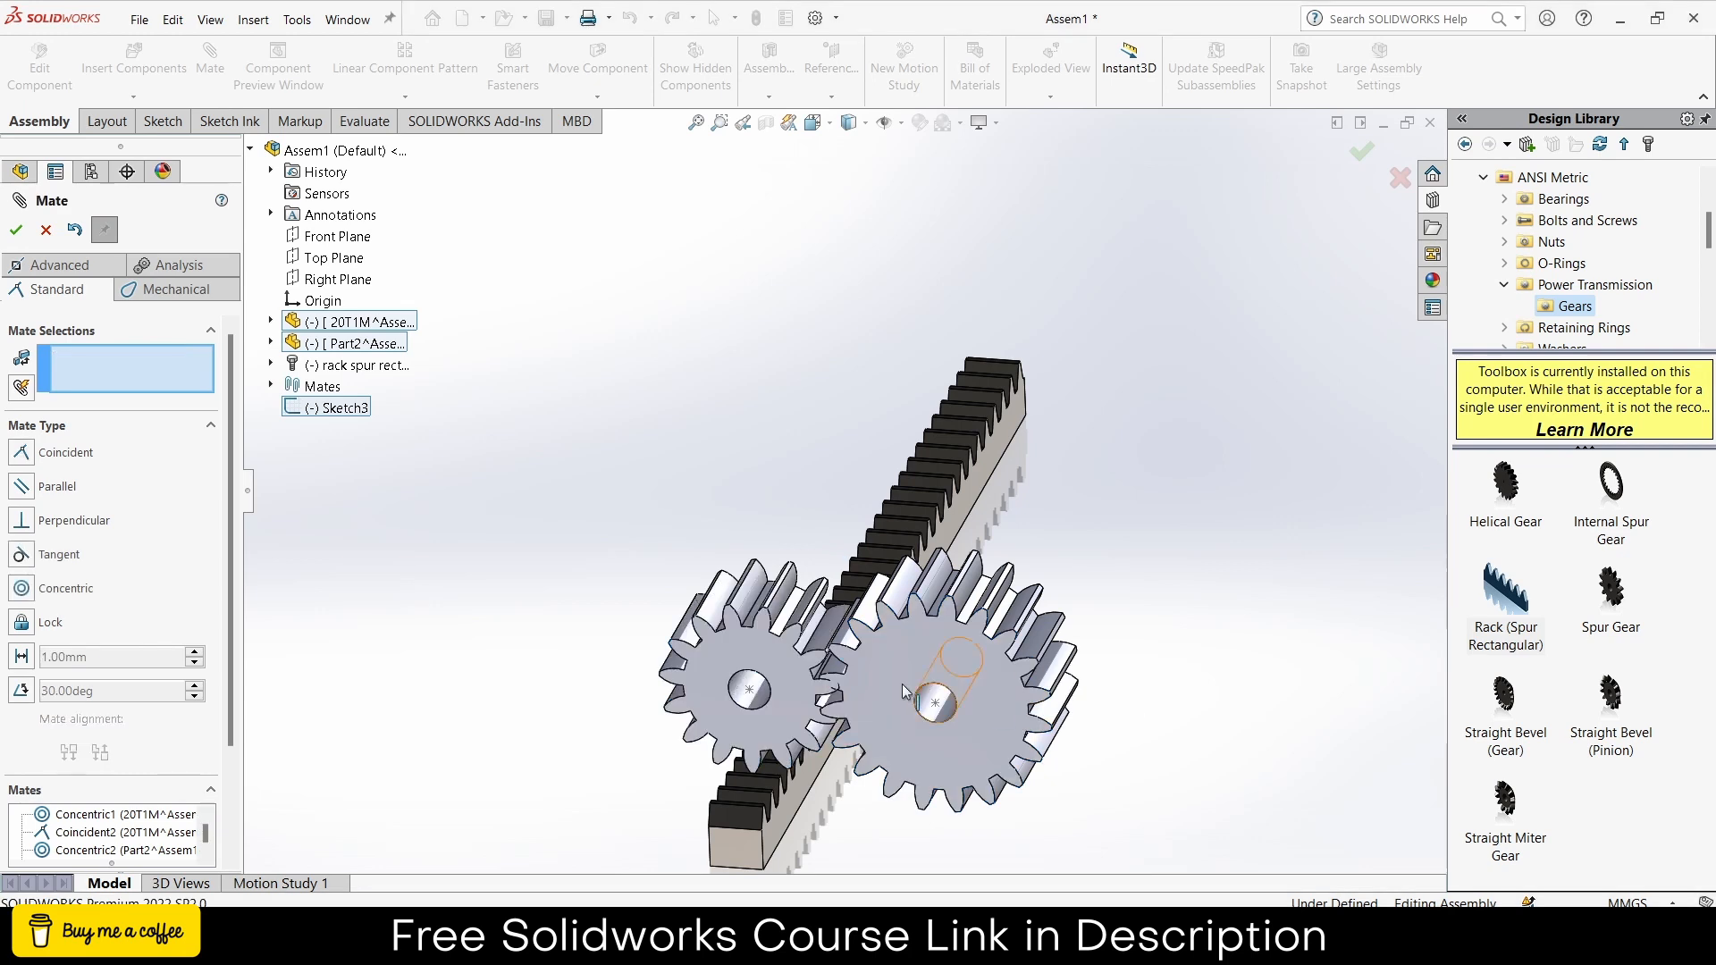
pyautogui.click(17, 230)
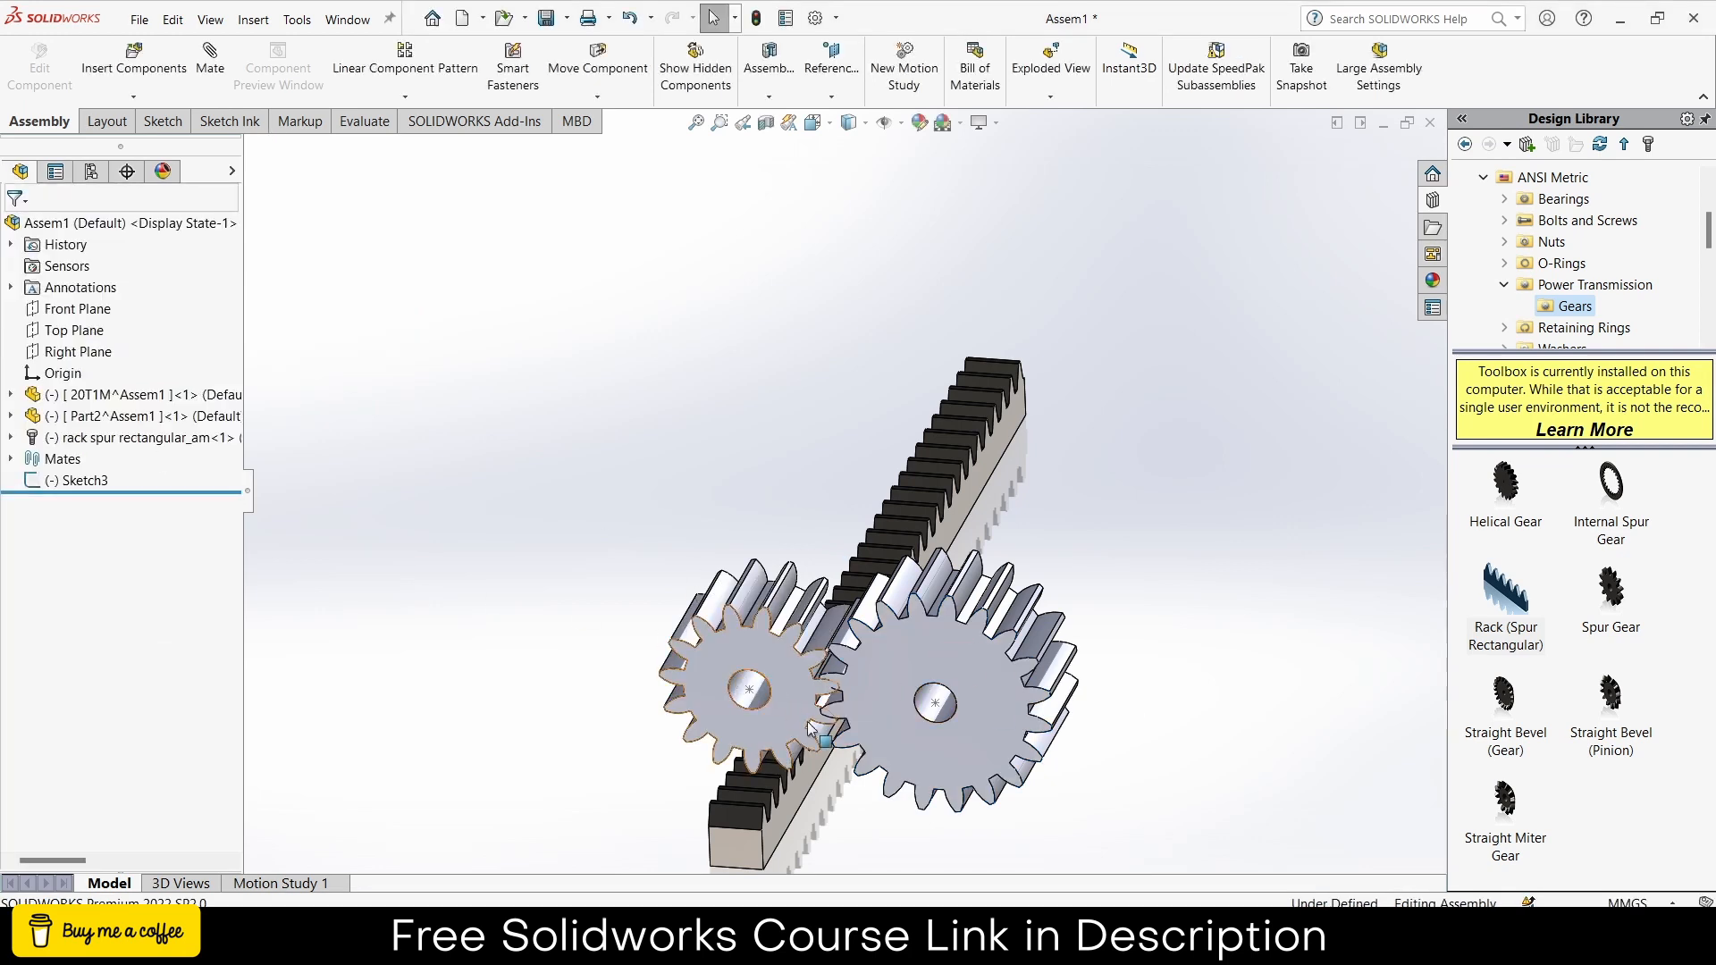
# - Rotate the 15-tooth gear about its bore until its teeth mesh with the 20-tooth gear without overlapping
pyautogui.click(796, 690)
pyautogui.hotkey('ctrl', '8')
pyautogui.scroll(-2, 766, 625)
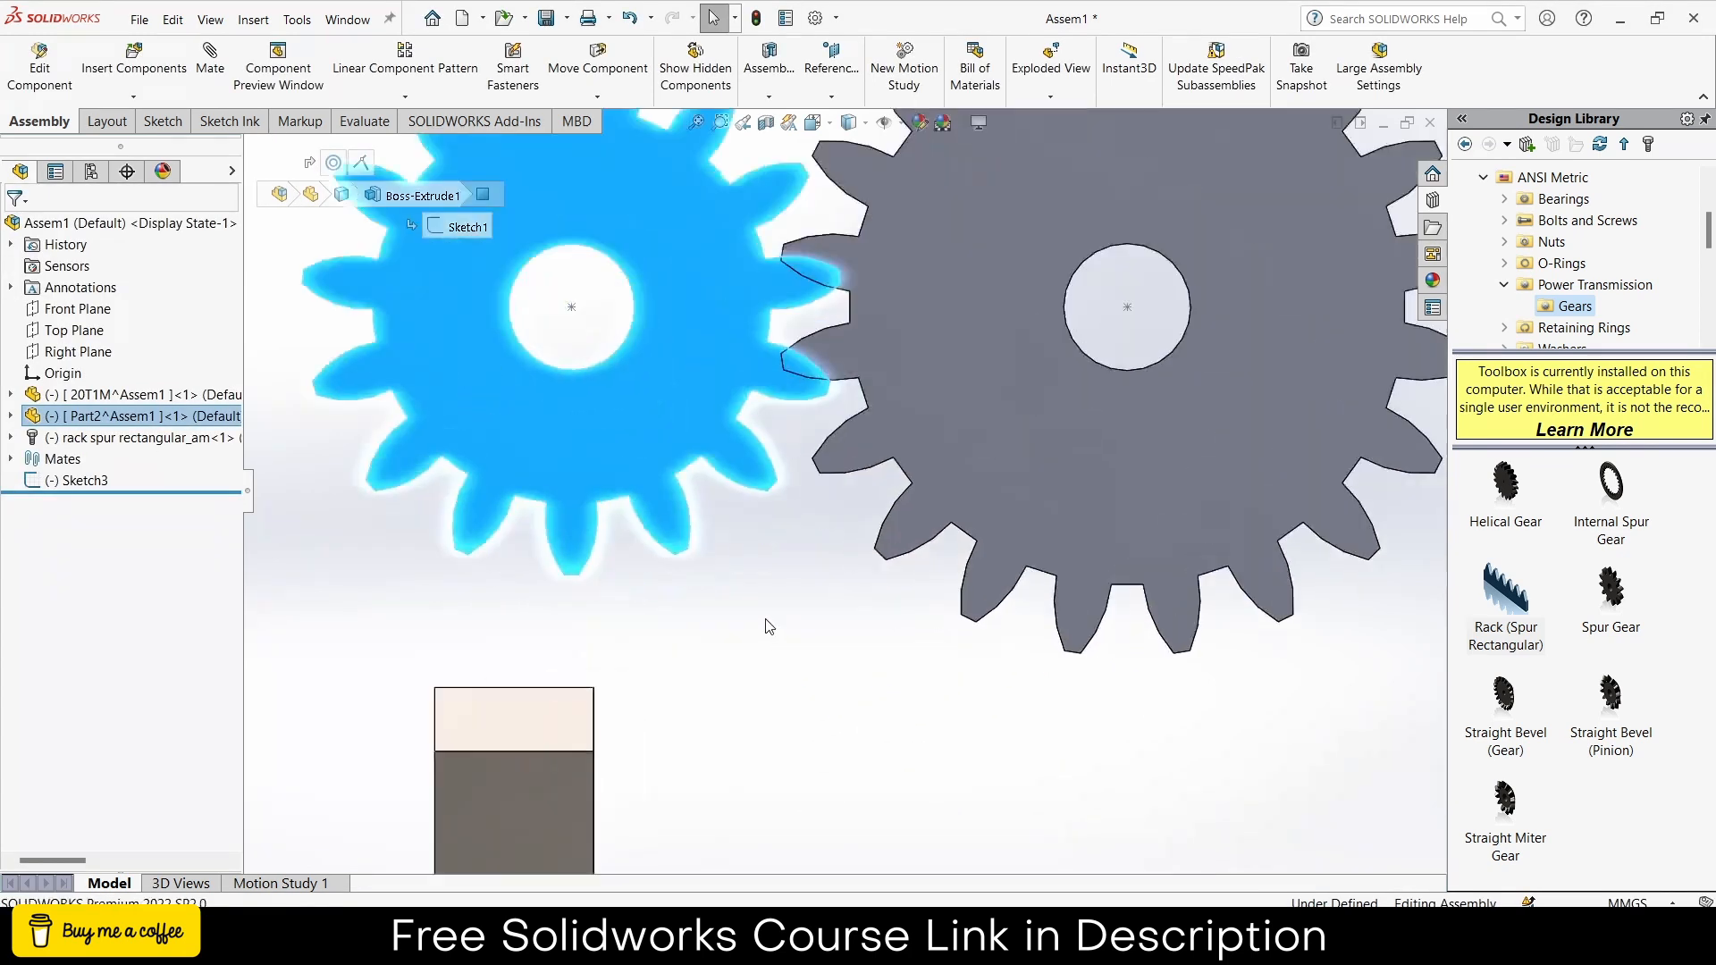
pyautogui.moveTo(726, 348); pyautogui.dragTo(757, 249)
pyautogui.click(770, 553)
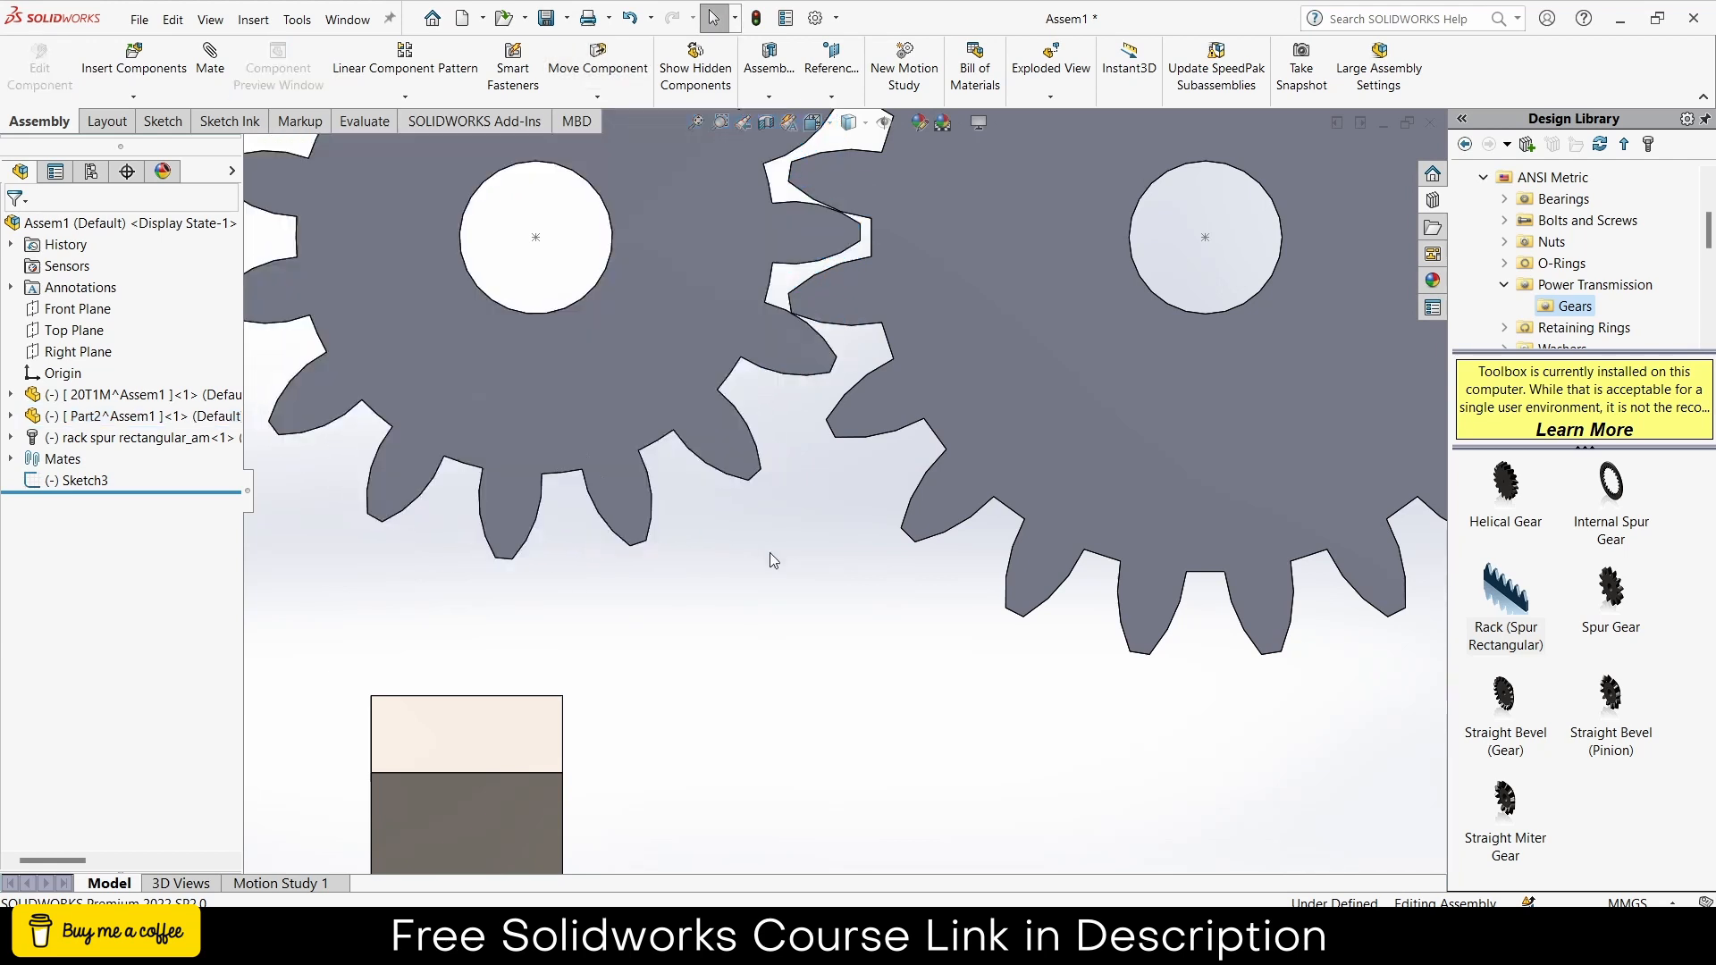
# - Reorient the rack with Rotate Component so its toothed side faces the two gears
pyautogui.scroll(5, 785, 636)
pyautogui.scroll(-3, 774, 627)
pyautogui.hotkey('ctrl', '7')
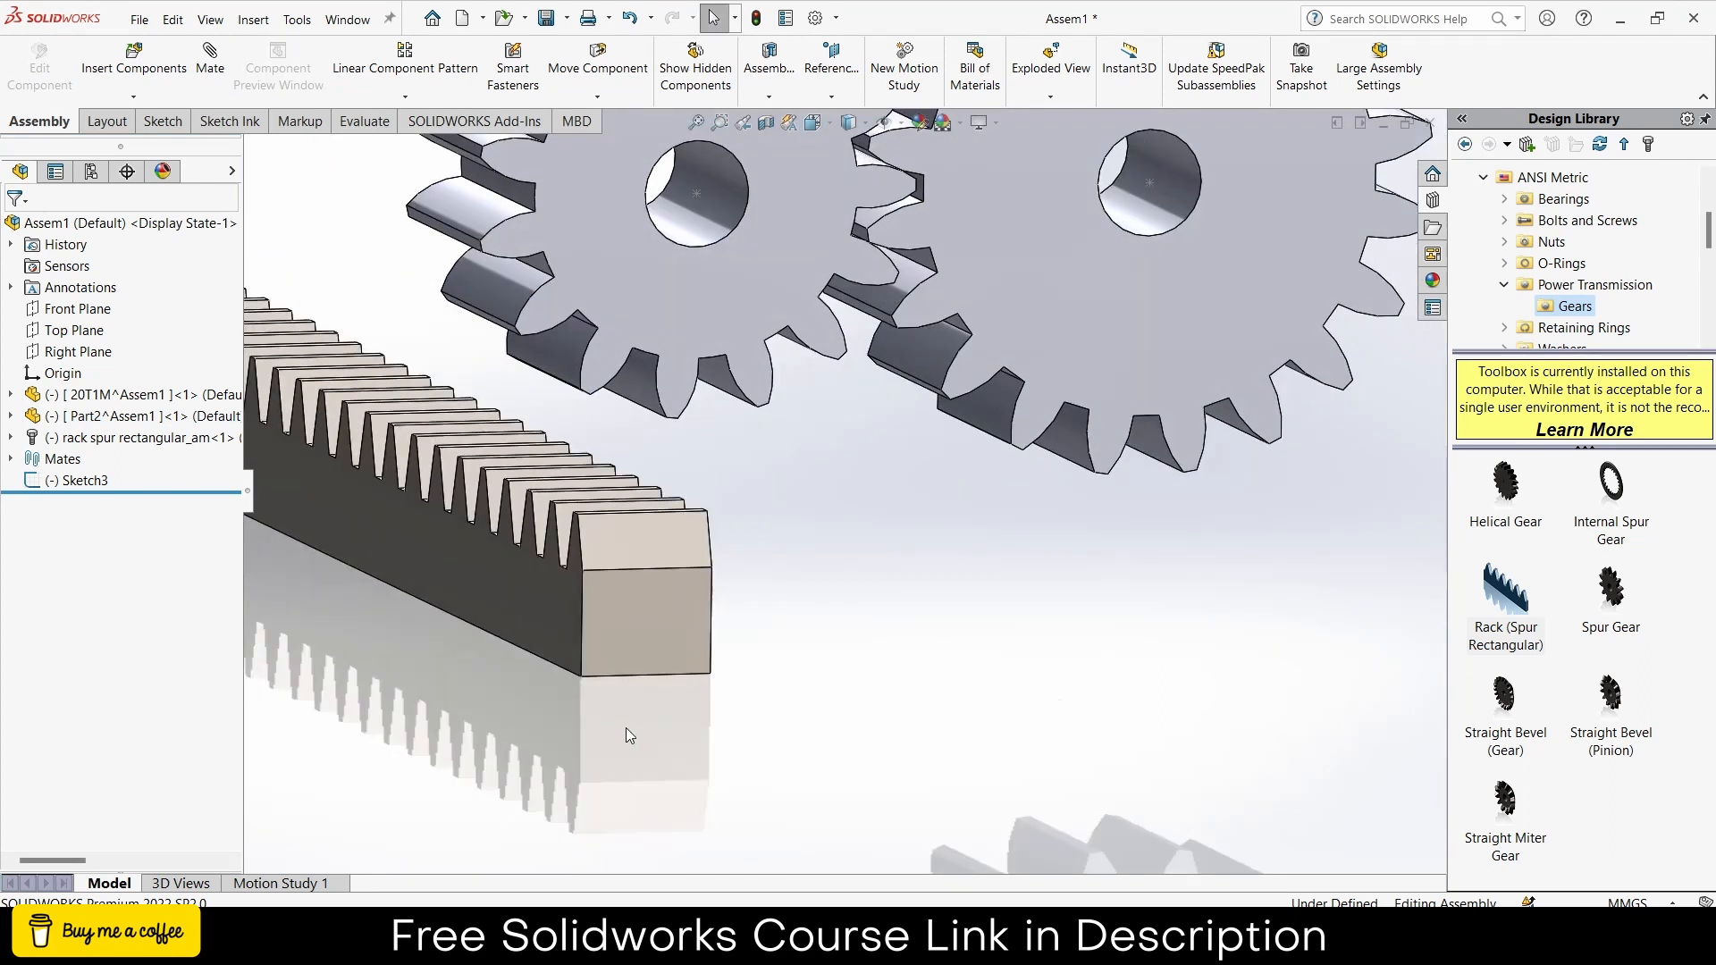
pyautogui.press('f')
pyautogui.moveTo(771, 548); pyautogui.dragTo(428, 510)
pyautogui.click(597, 97)
pyautogui.click(625, 141)
pyautogui.click(15, 228)
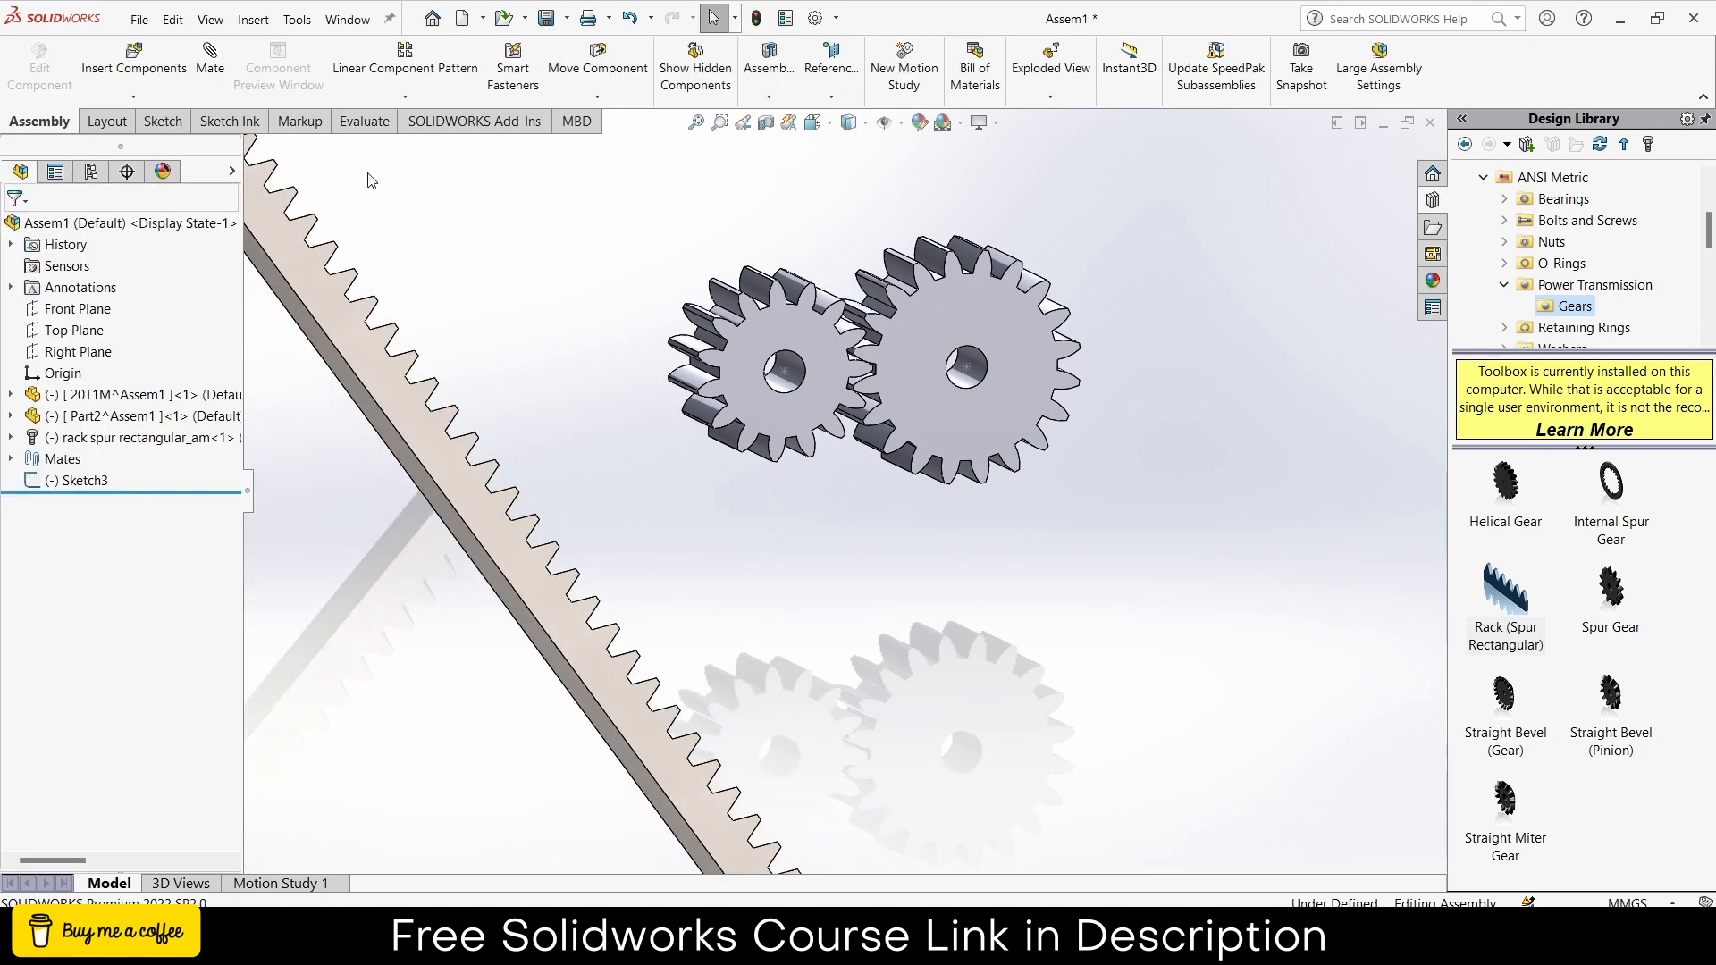
# - Add a coincident mate between the rack's side face and the 15-tooth gear's front face
pyautogui.click(212, 63)
pyautogui.click(432, 445)
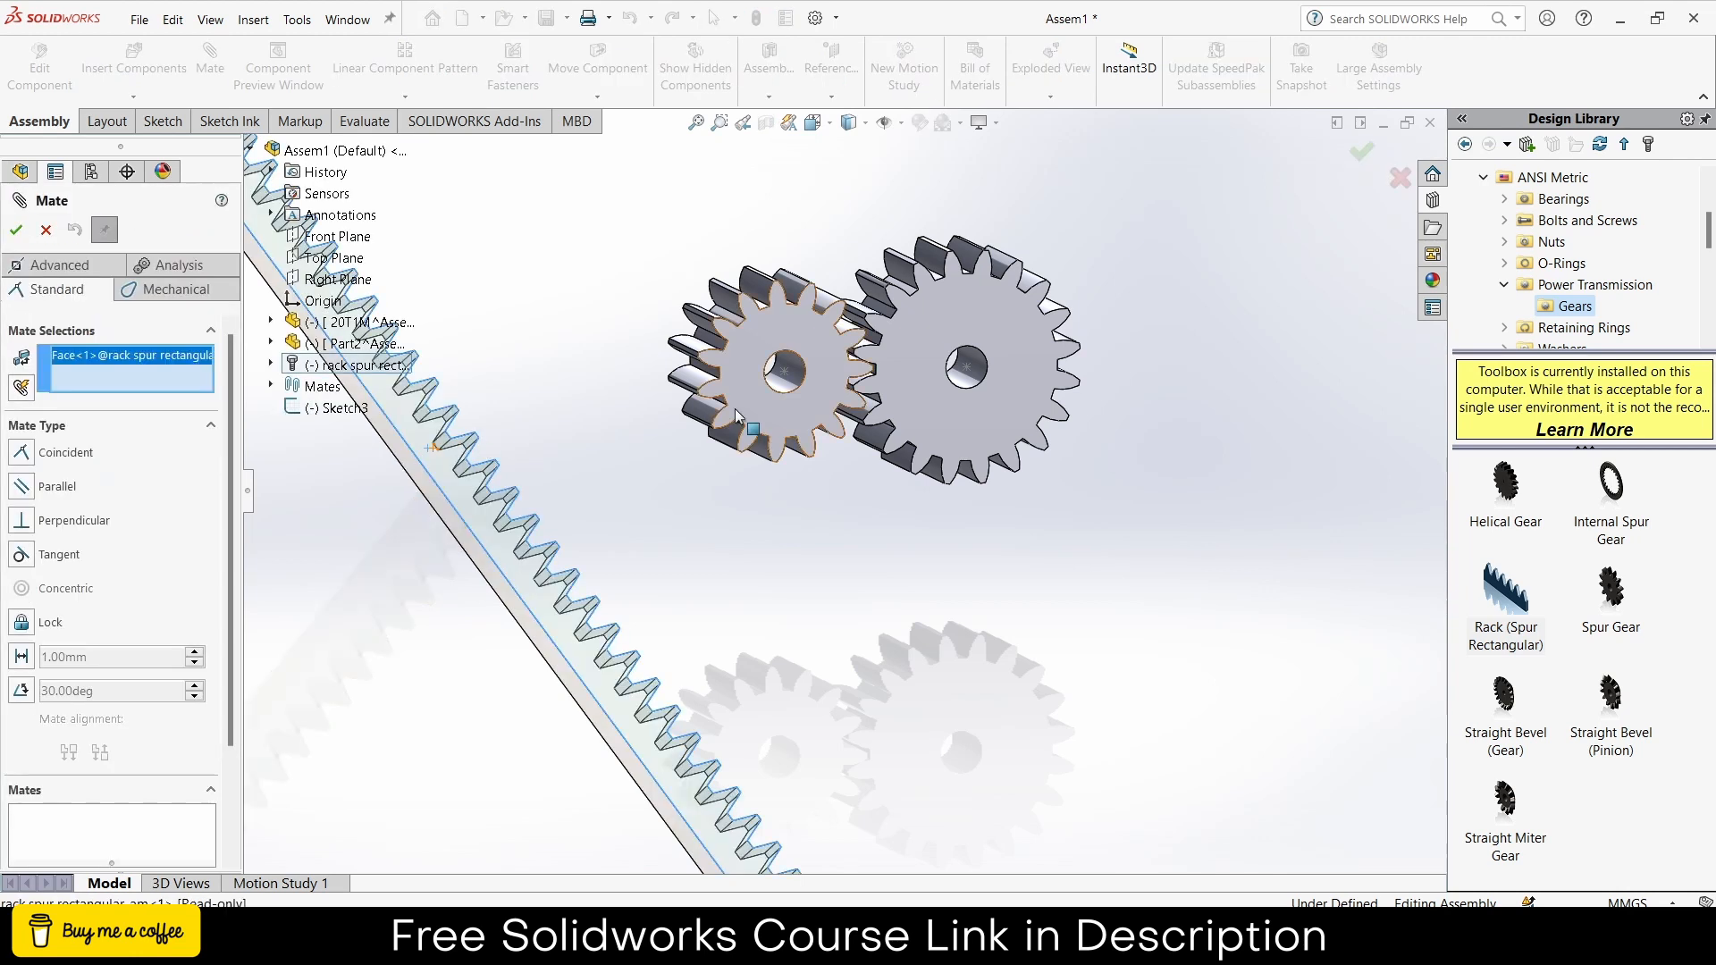
pyautogui.click(776, 421)
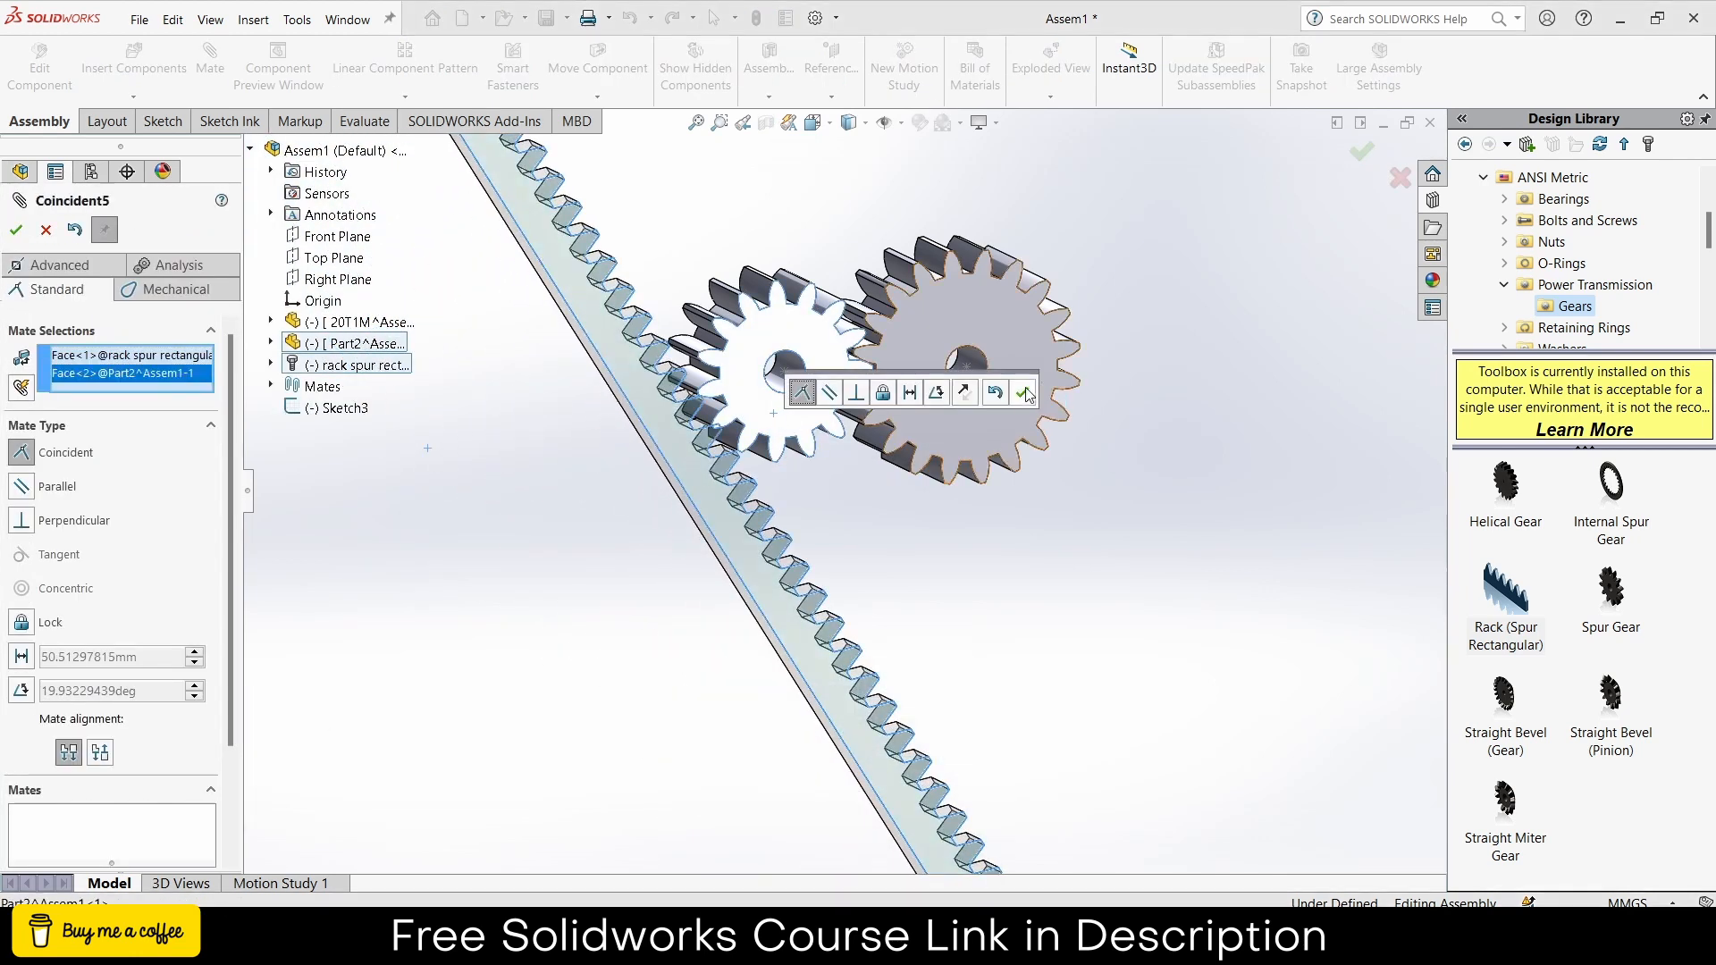
pyautogui.click(1024, 393)
# - Add a parallel mate between the rack's back face and the assembly's Front Plane
pyautogui.moveTo(838, 544); pyautogui.dragTo(712, 527, button='middle')
pyautogui.click(711, 527)
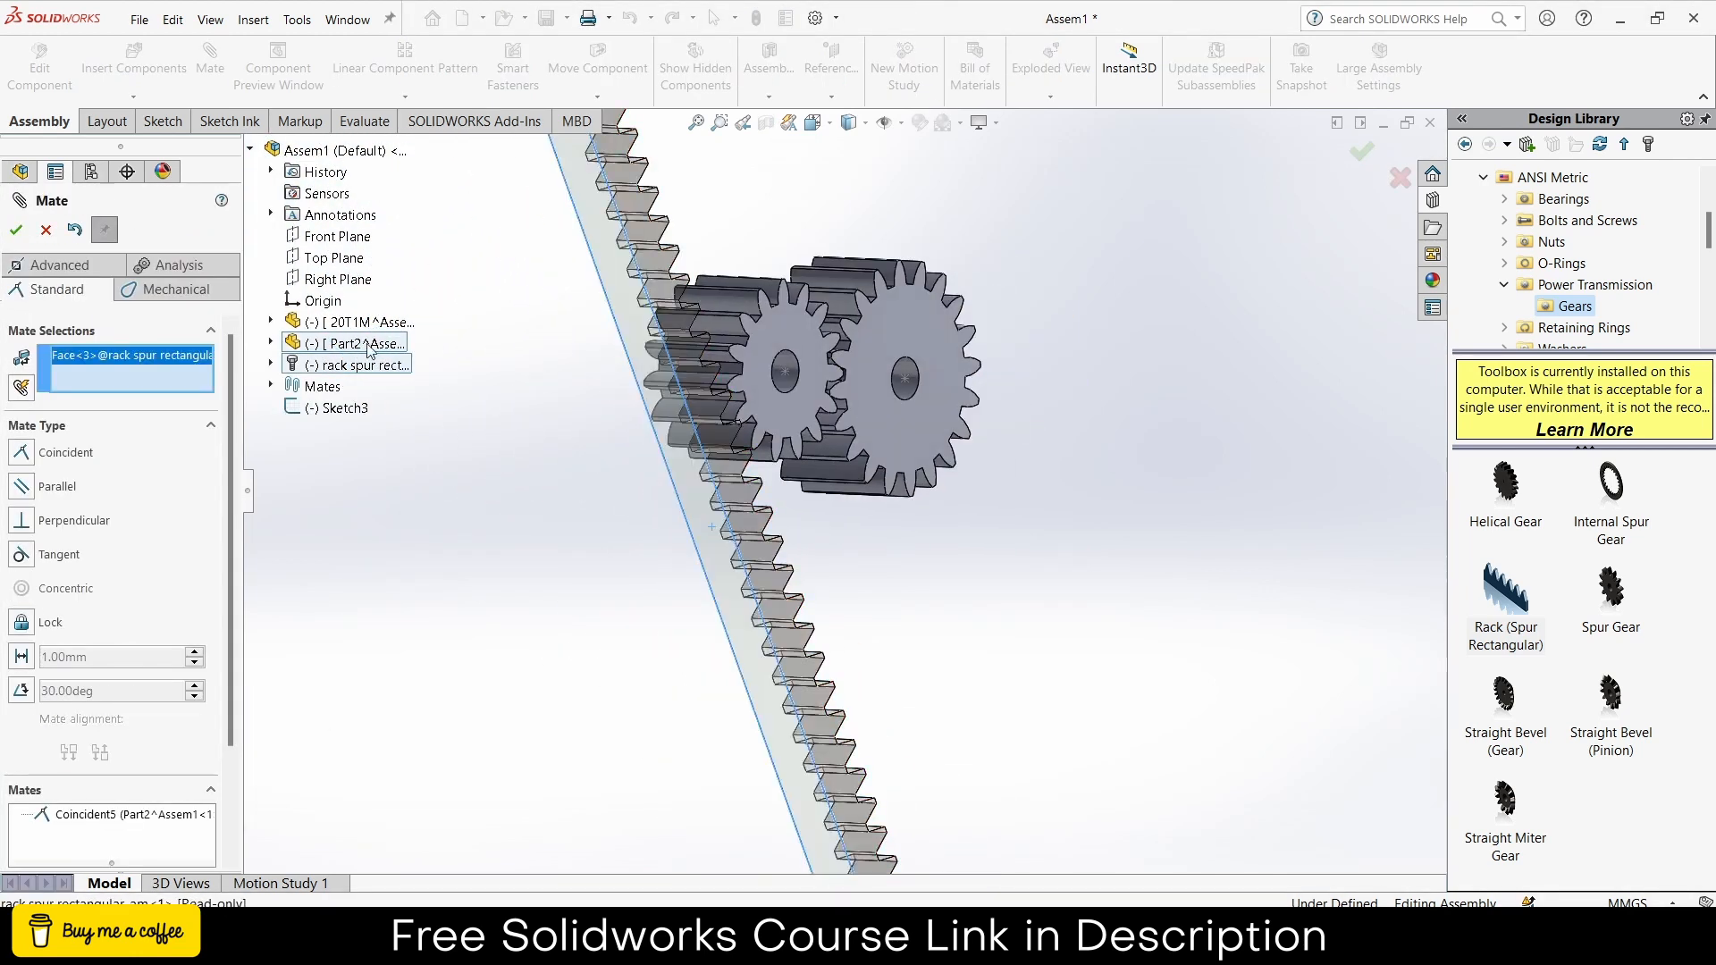
pyautogui.click(321, 240)
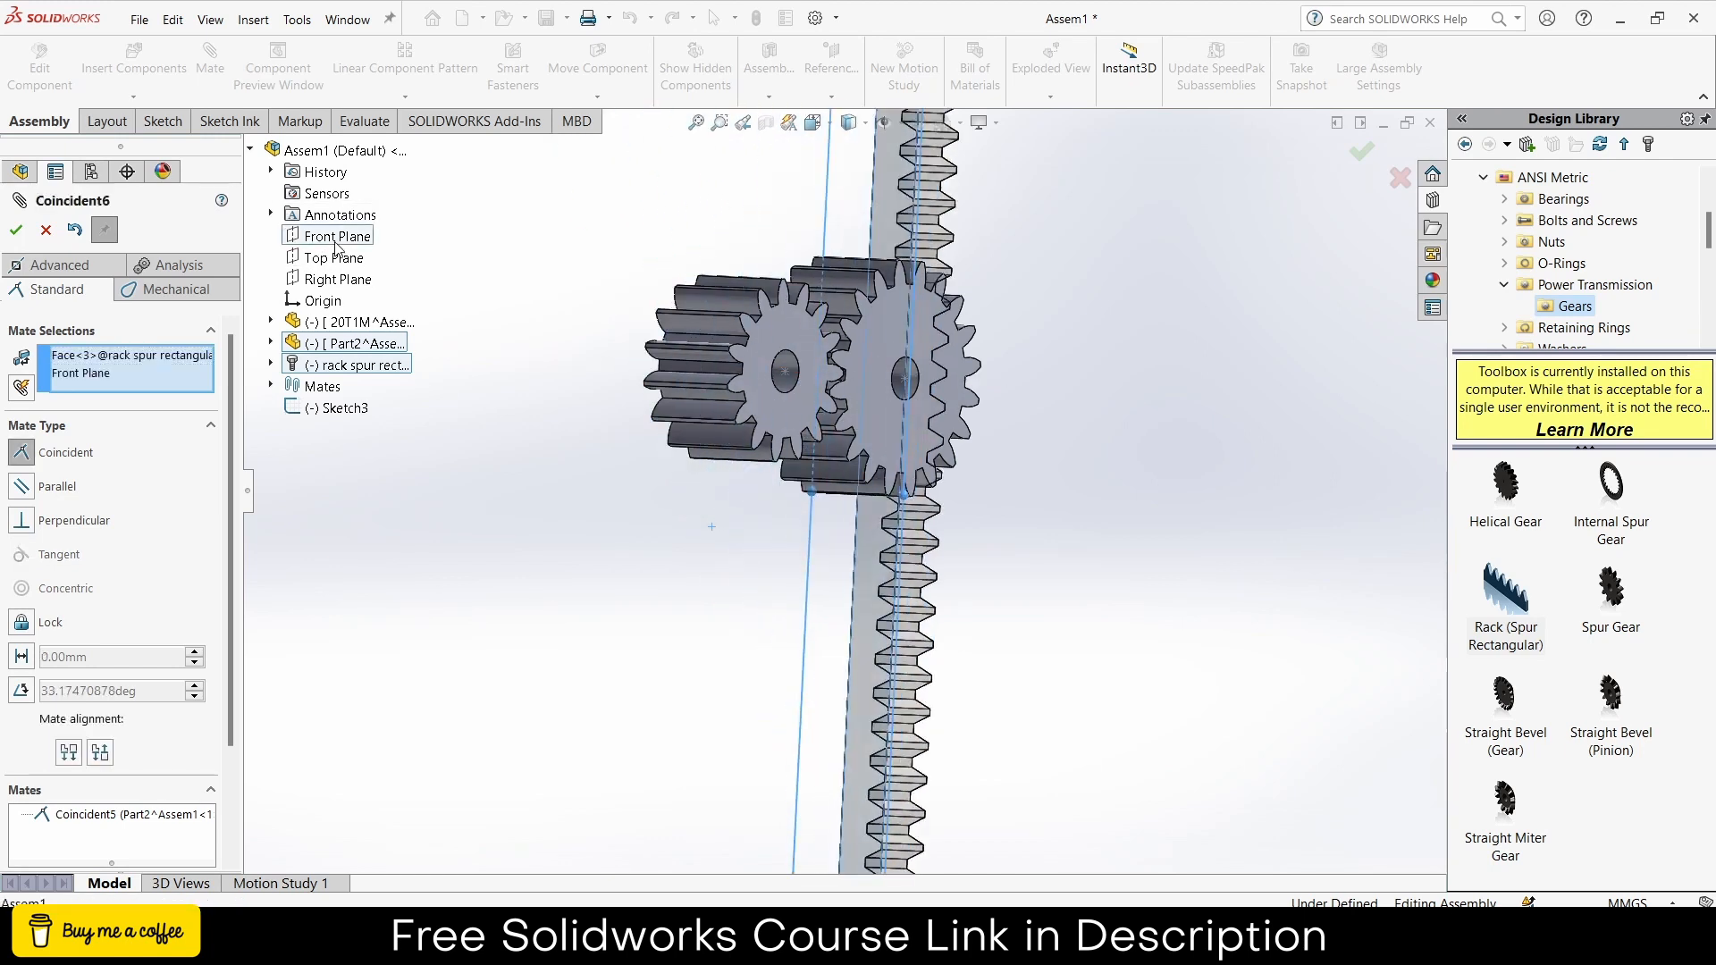
pyautogui.click(117, 217)
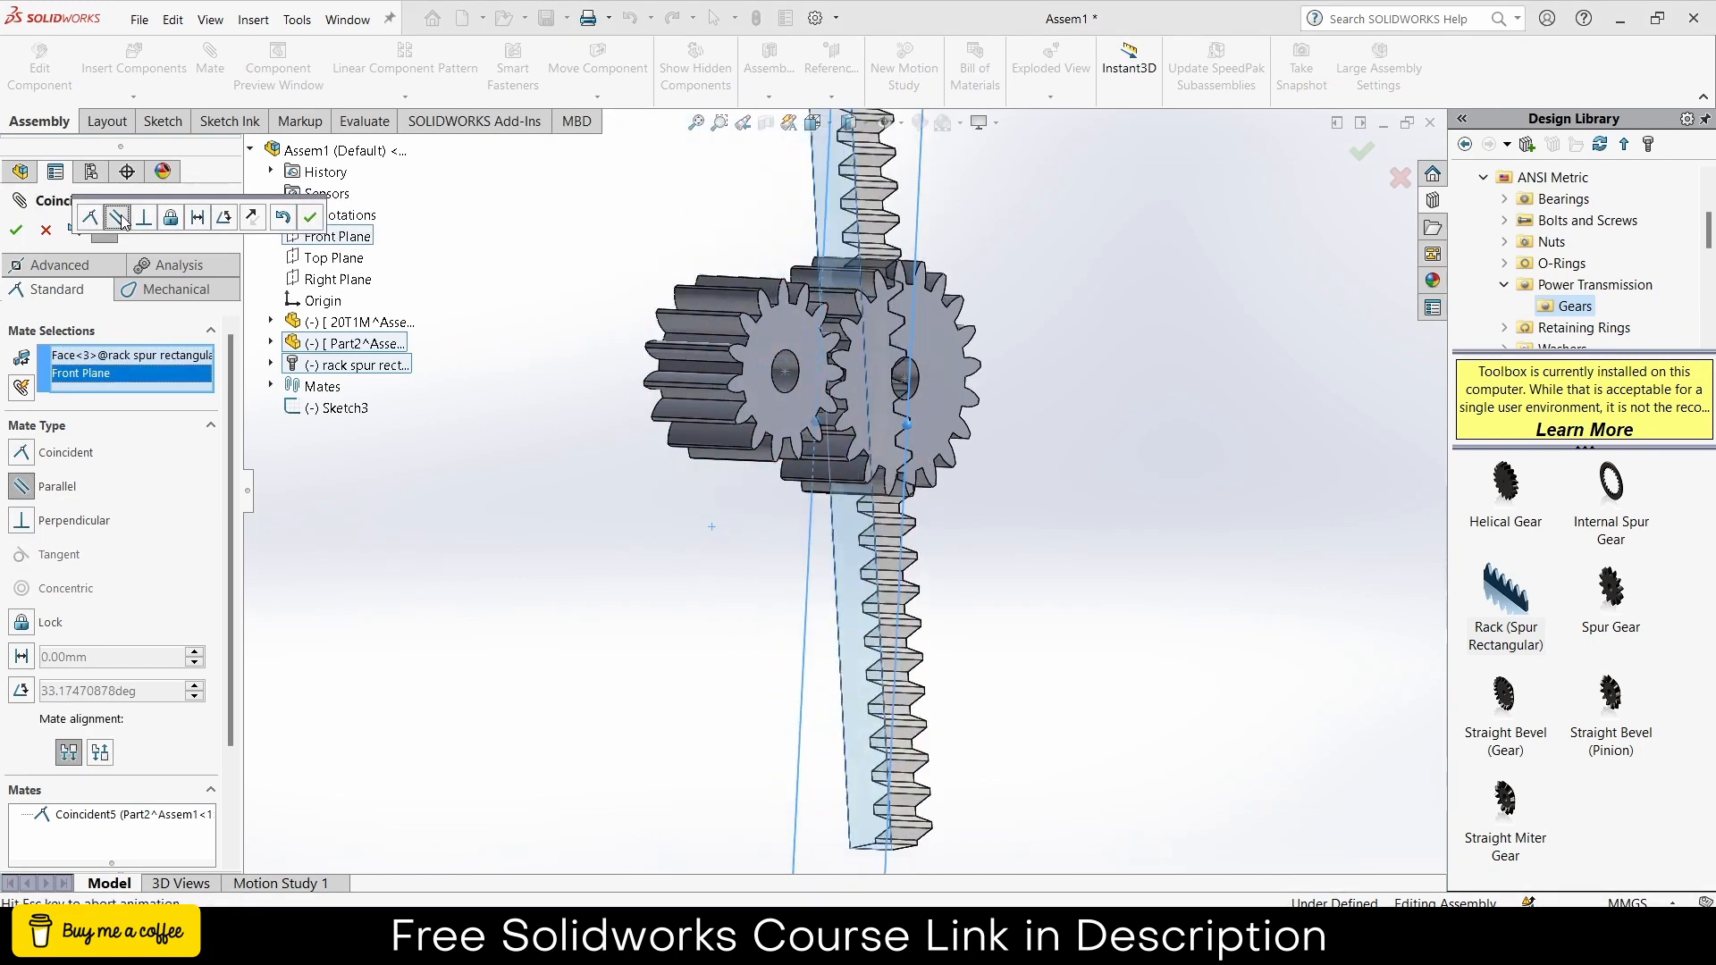
pyautogui.click(15, 230)
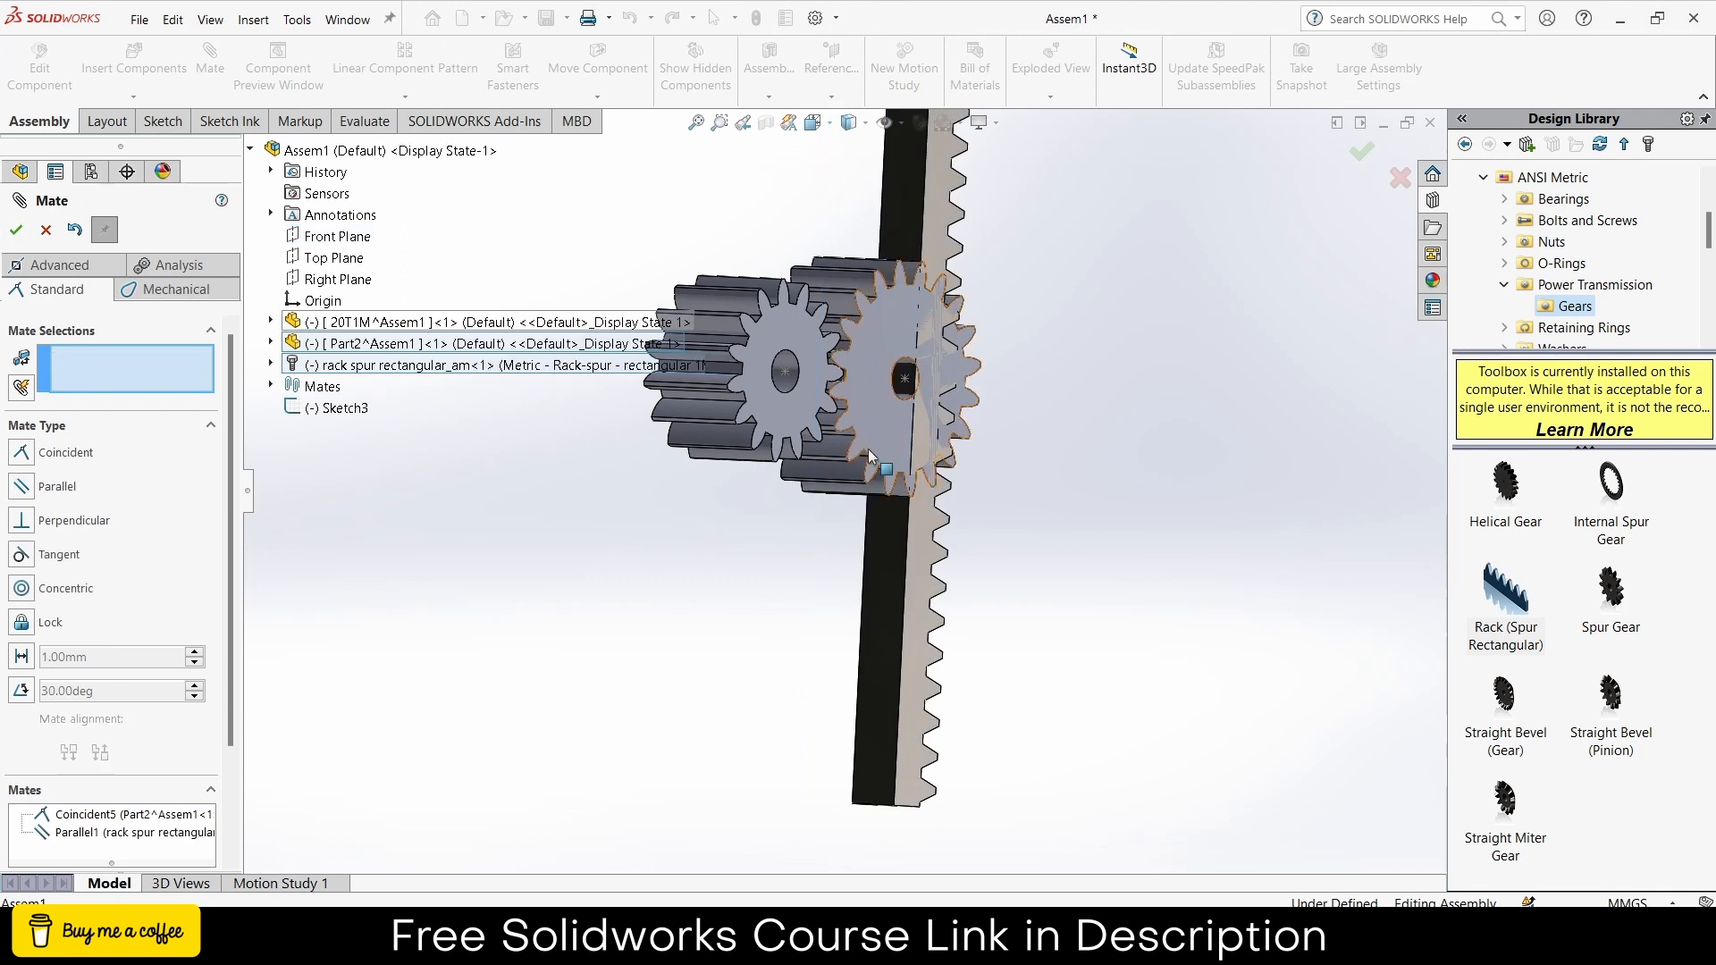
# - Close the mate command and move the rack until its teeth engage the 15-tooth gear
pyautogui.moveTo(802, 565); pyautogui.dragTo(645, 551)
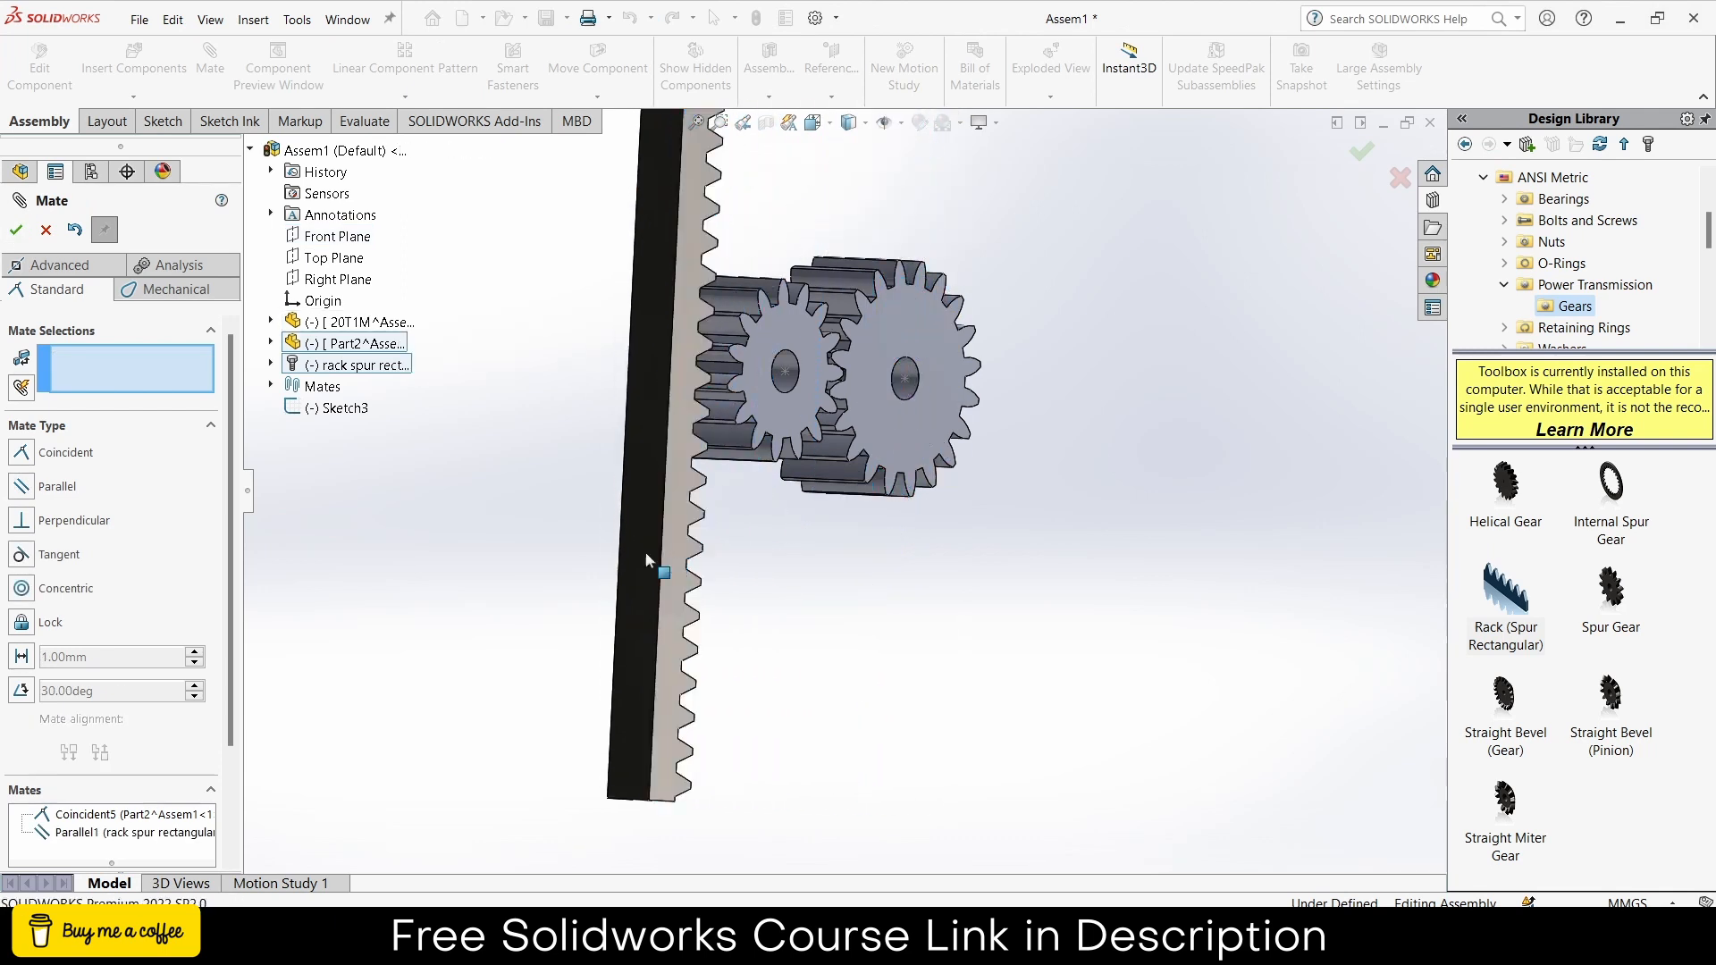
pyautogui.click(45, 230)
pyautogui.click(675, 505)
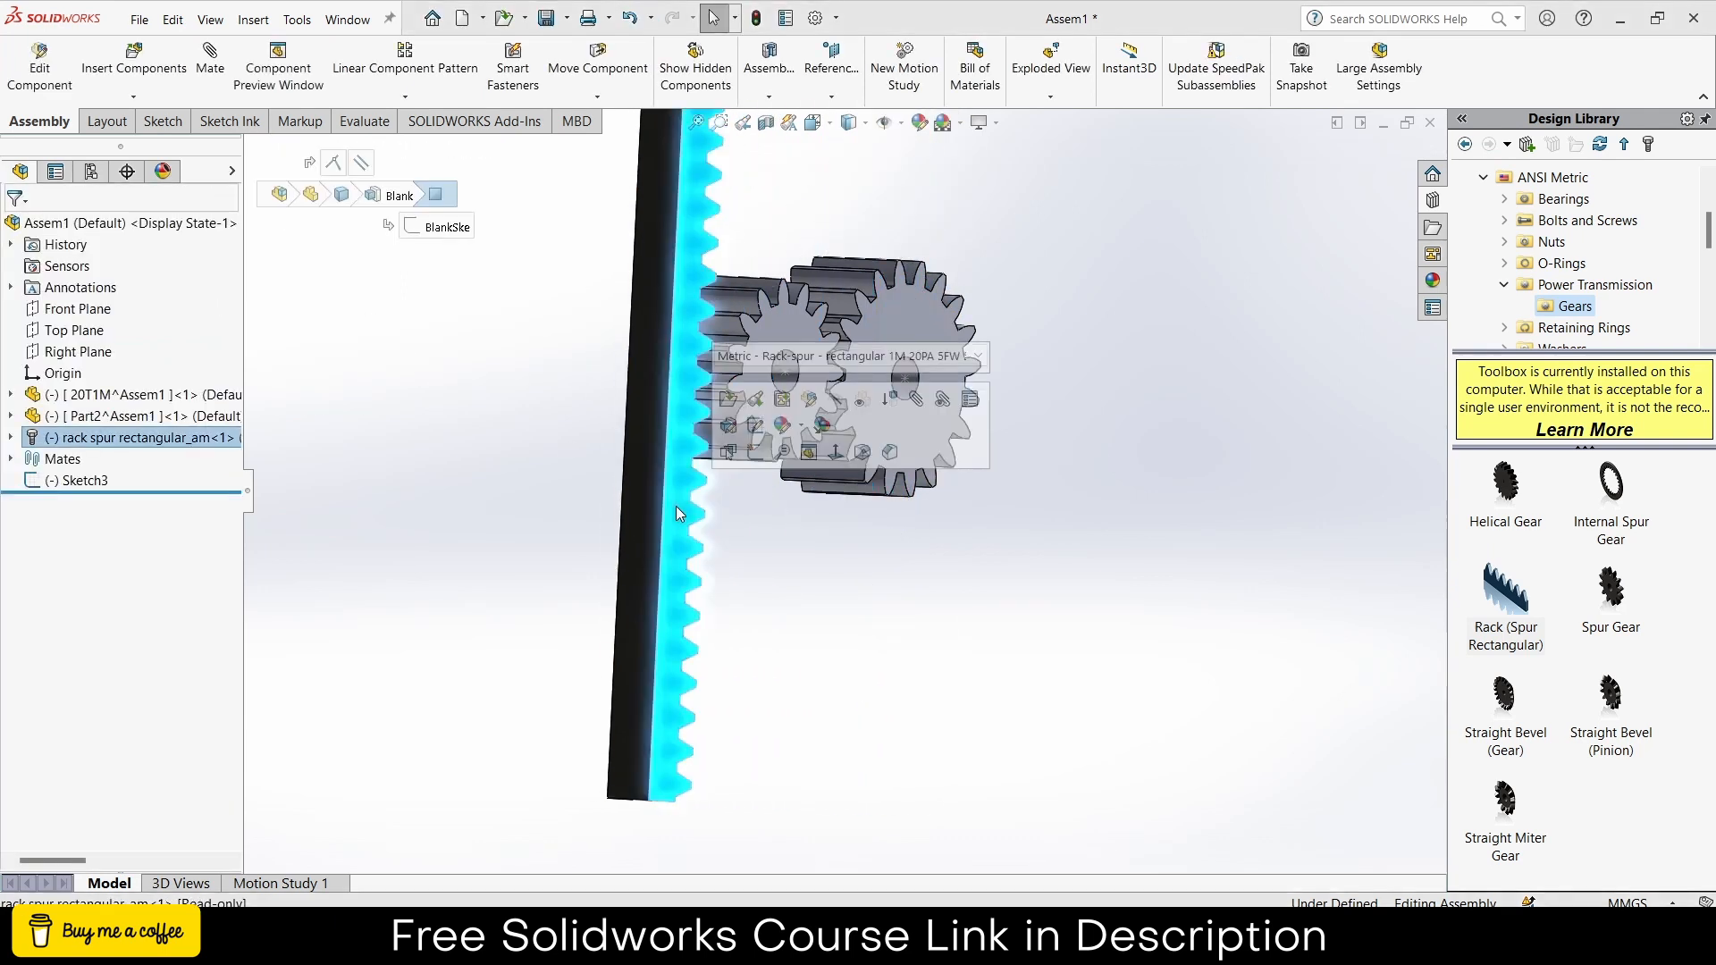
pyautogui.press('f')
pyautogui.scroll(-5, 876, 562)
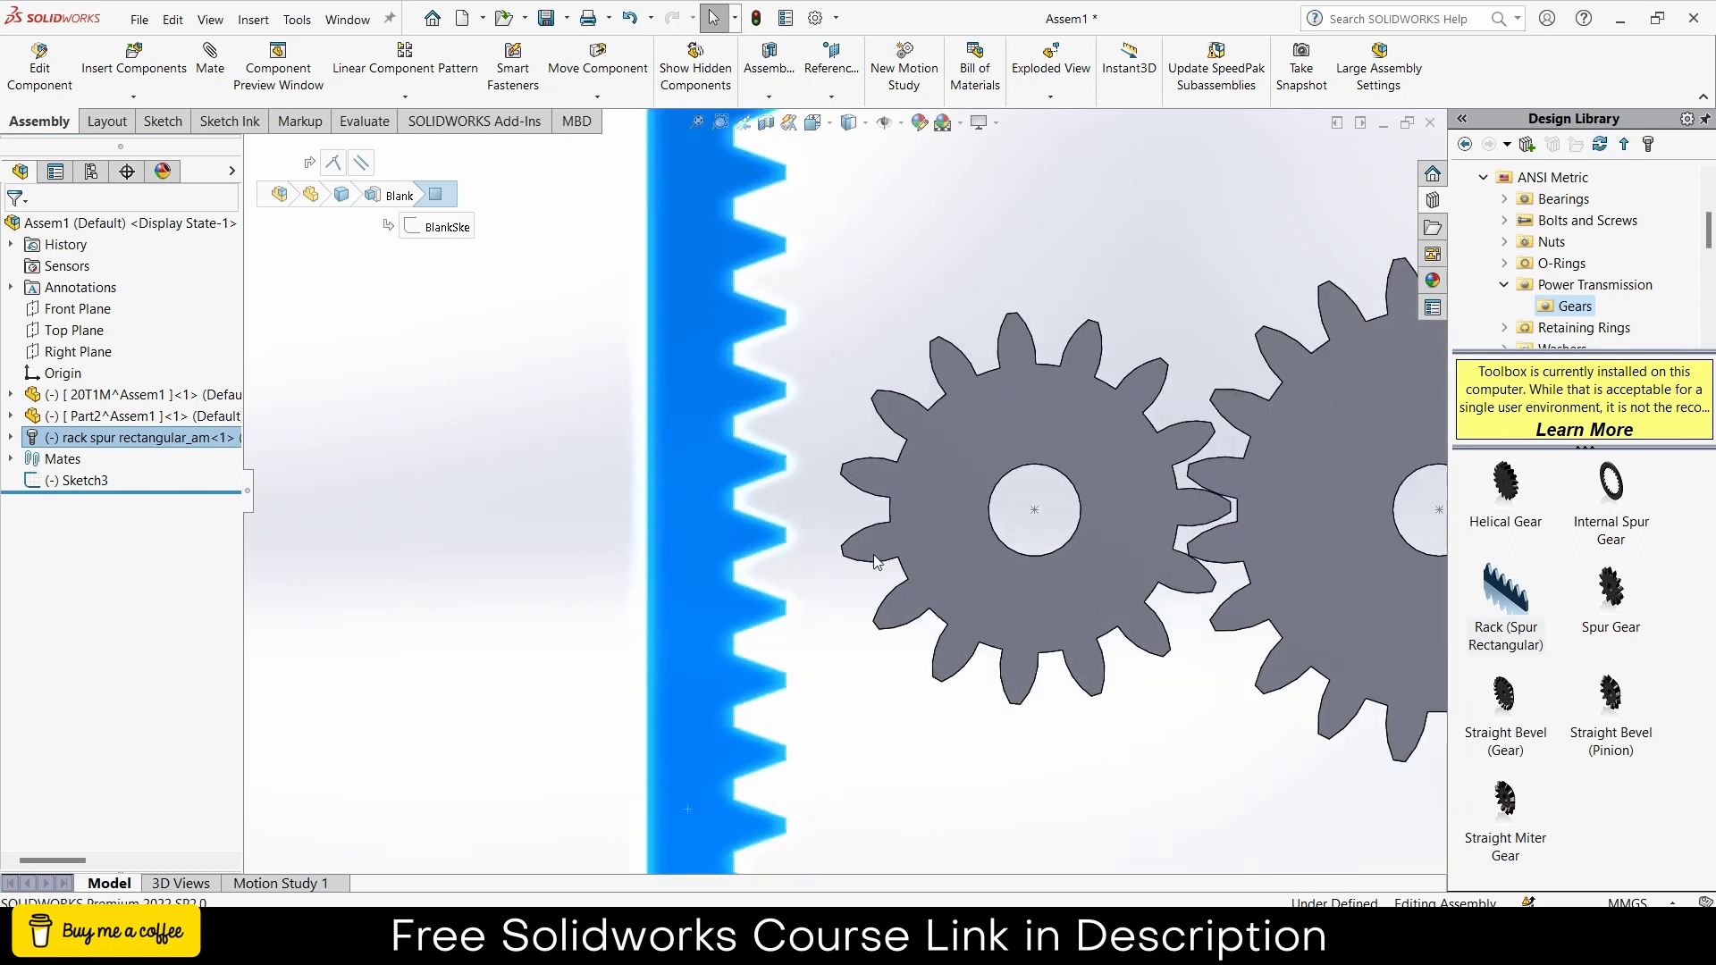
pyautogui.moveTo(751, 529); pyautogui.dragTo(842, 482)
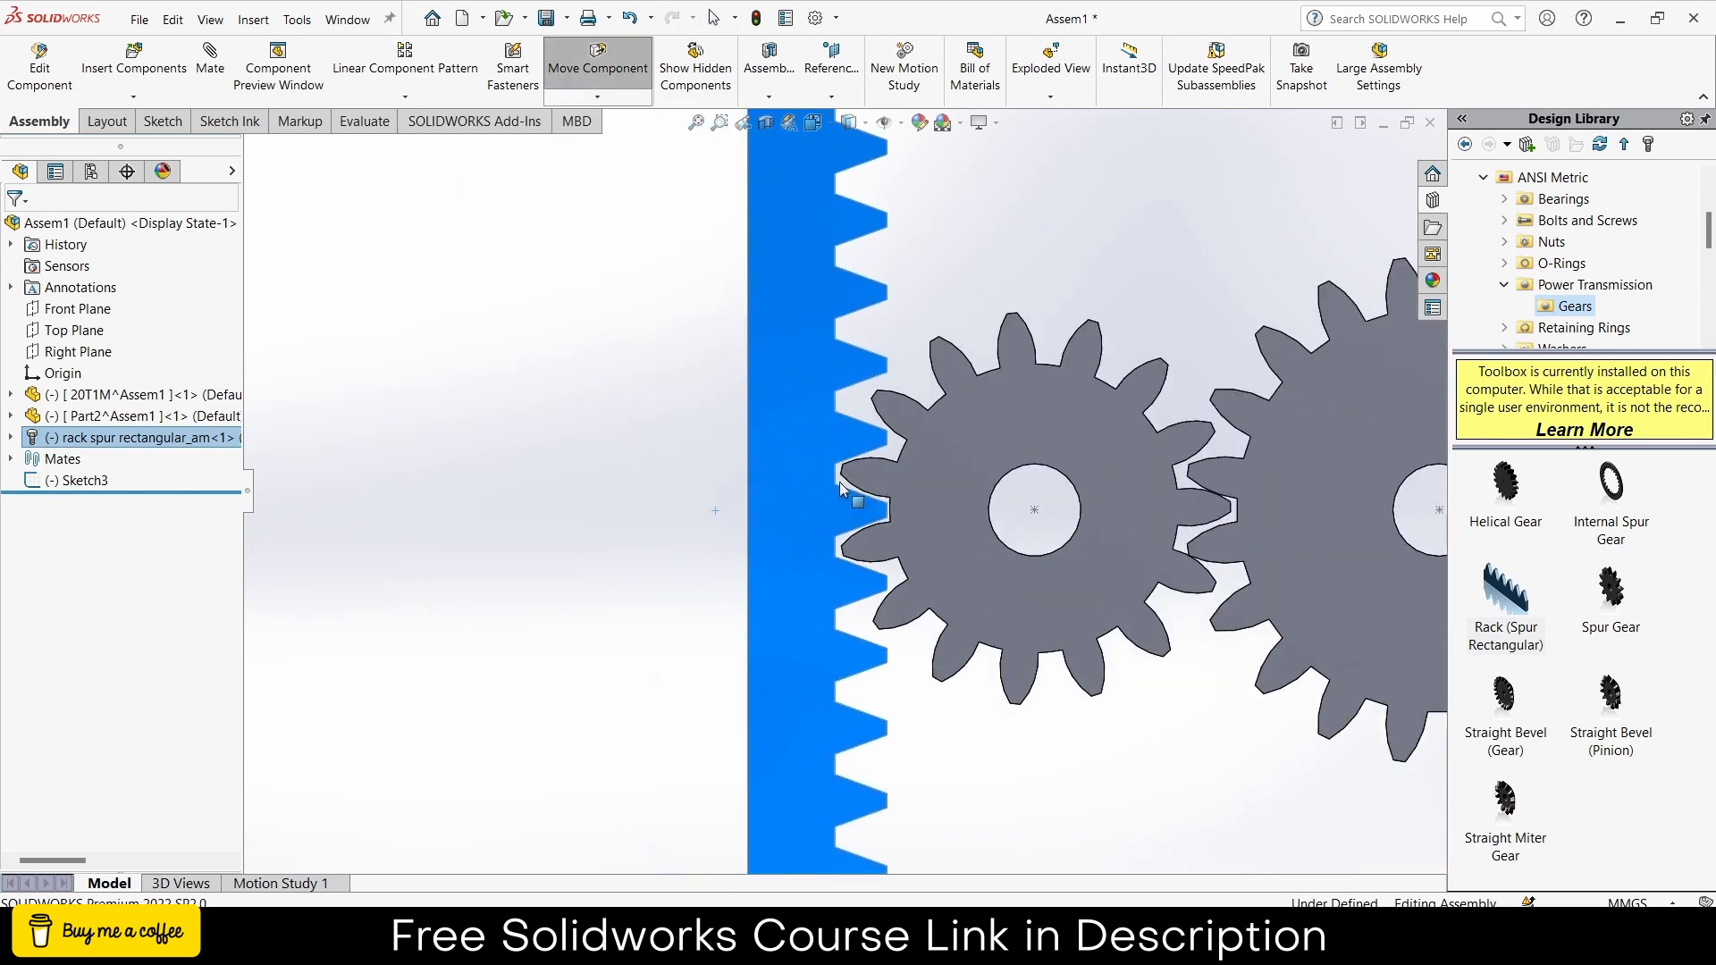
pyautogui.click(651, 488)
# - Add a 26.10 mm distance mate between a rack tooth's tip face and the Front Plane
pyautogui.scroll(3, 651, 491)
pyautogui.moveTo(651, 492); pyautogui.dragTo(630, 547, button='middle')
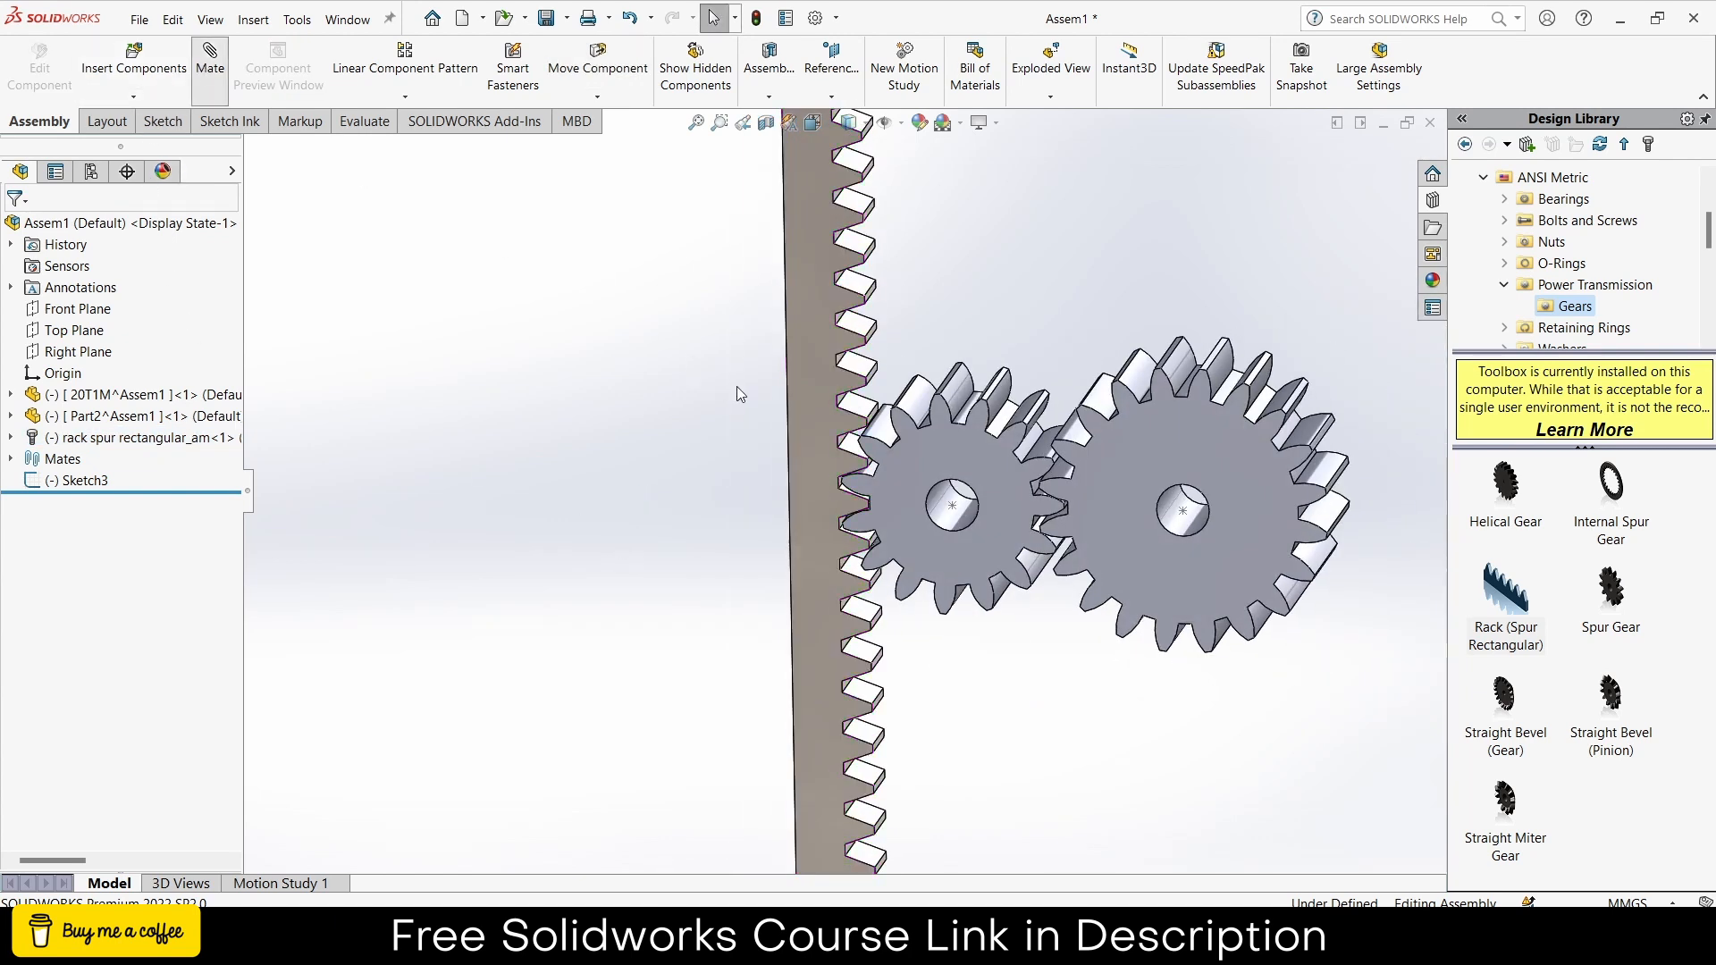
pyautogui.moveTo(737, 386); pyautogui.dragTo(803, 407, button='middle')
pyautogui.scroll(-3, 803, 408)
pyautogui.click(892, 396)
pyautogui.scroll(4, 948, 474)
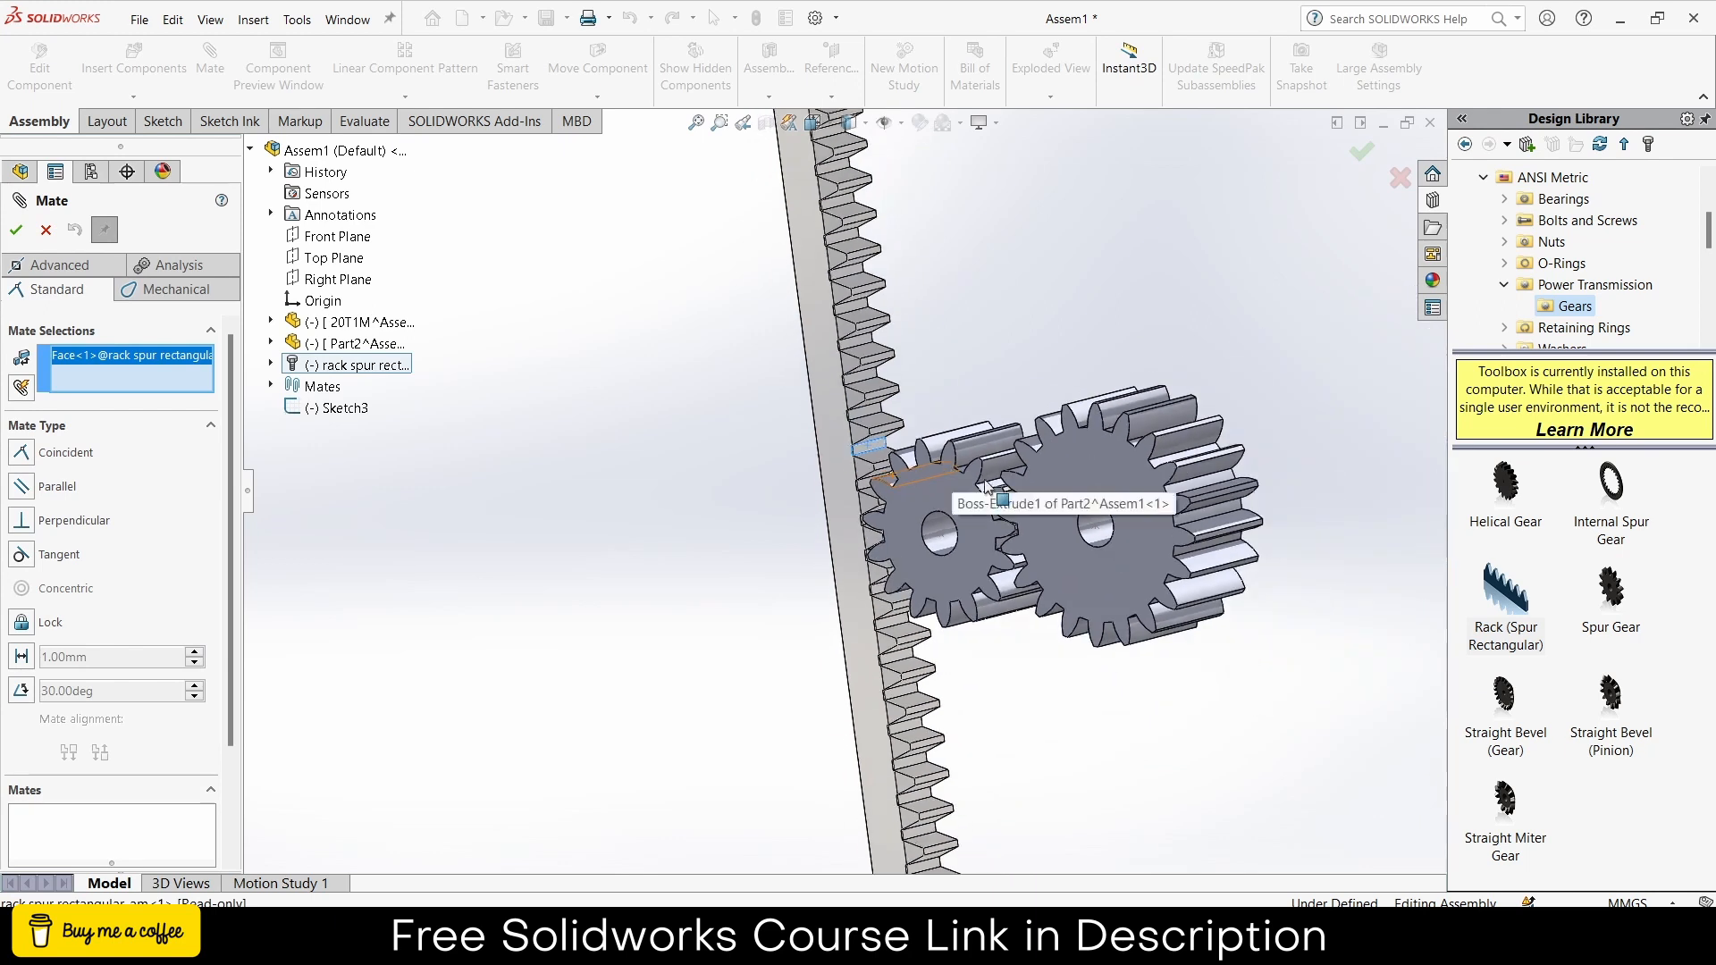
pyautogui.moveTo(985, 487); pyautogui.dragTo(838, 447, button='middle')
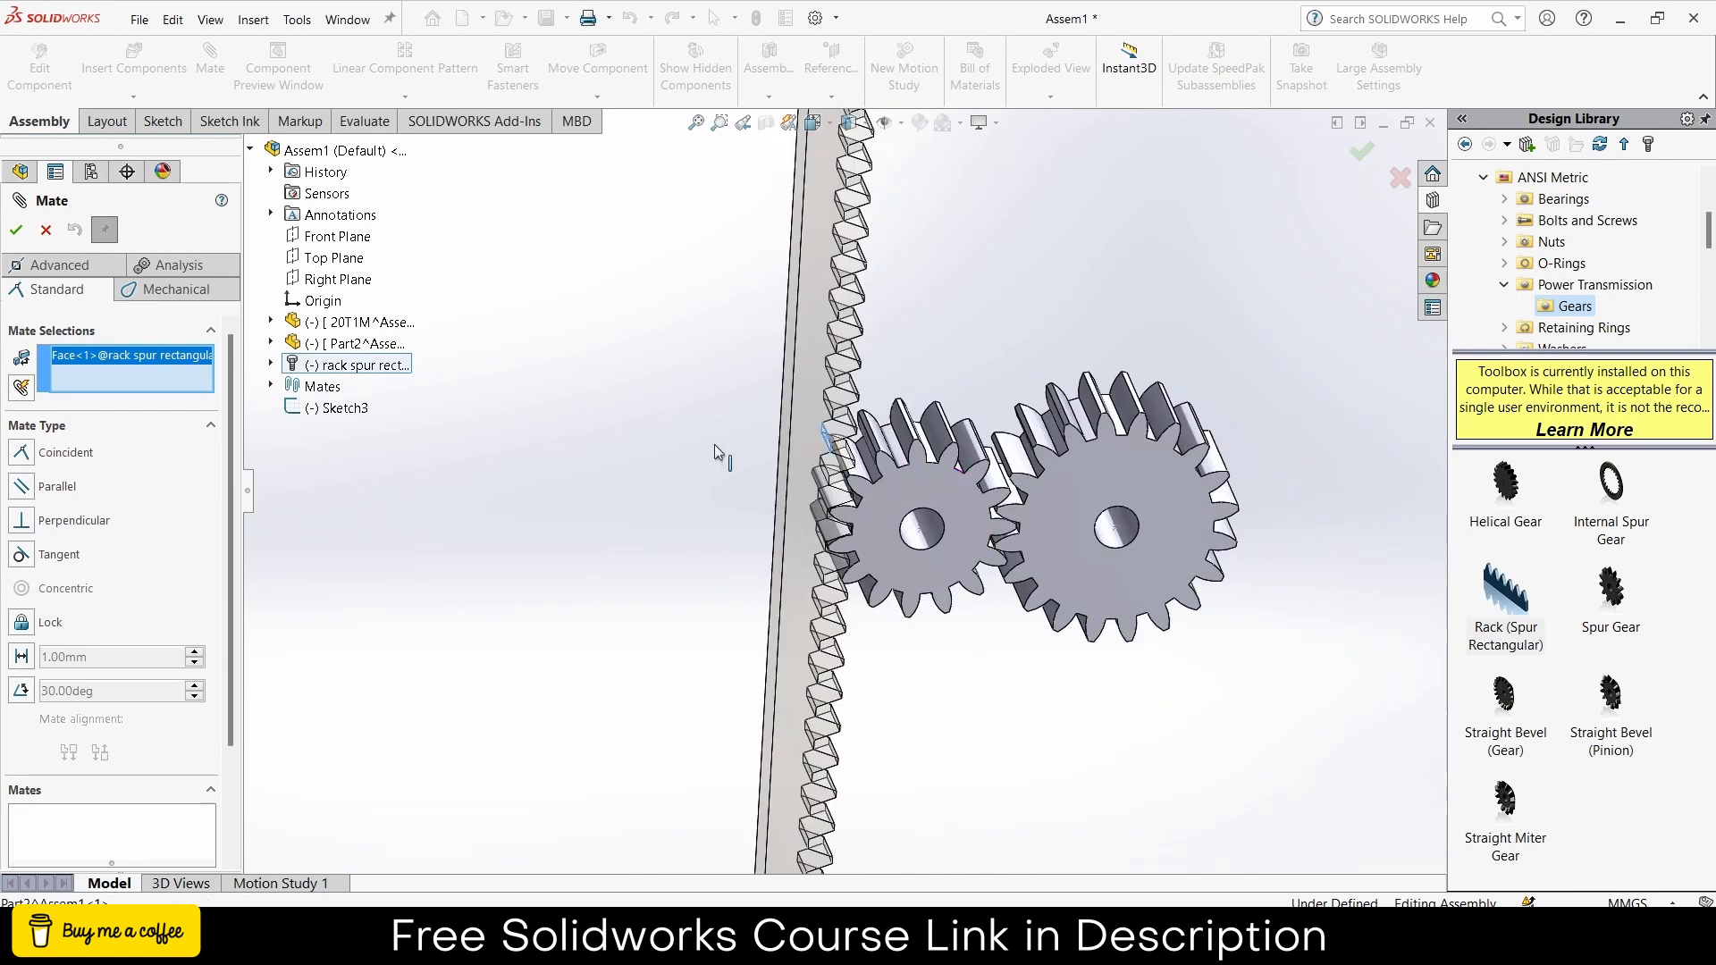
pyautogui.click(330, 237)
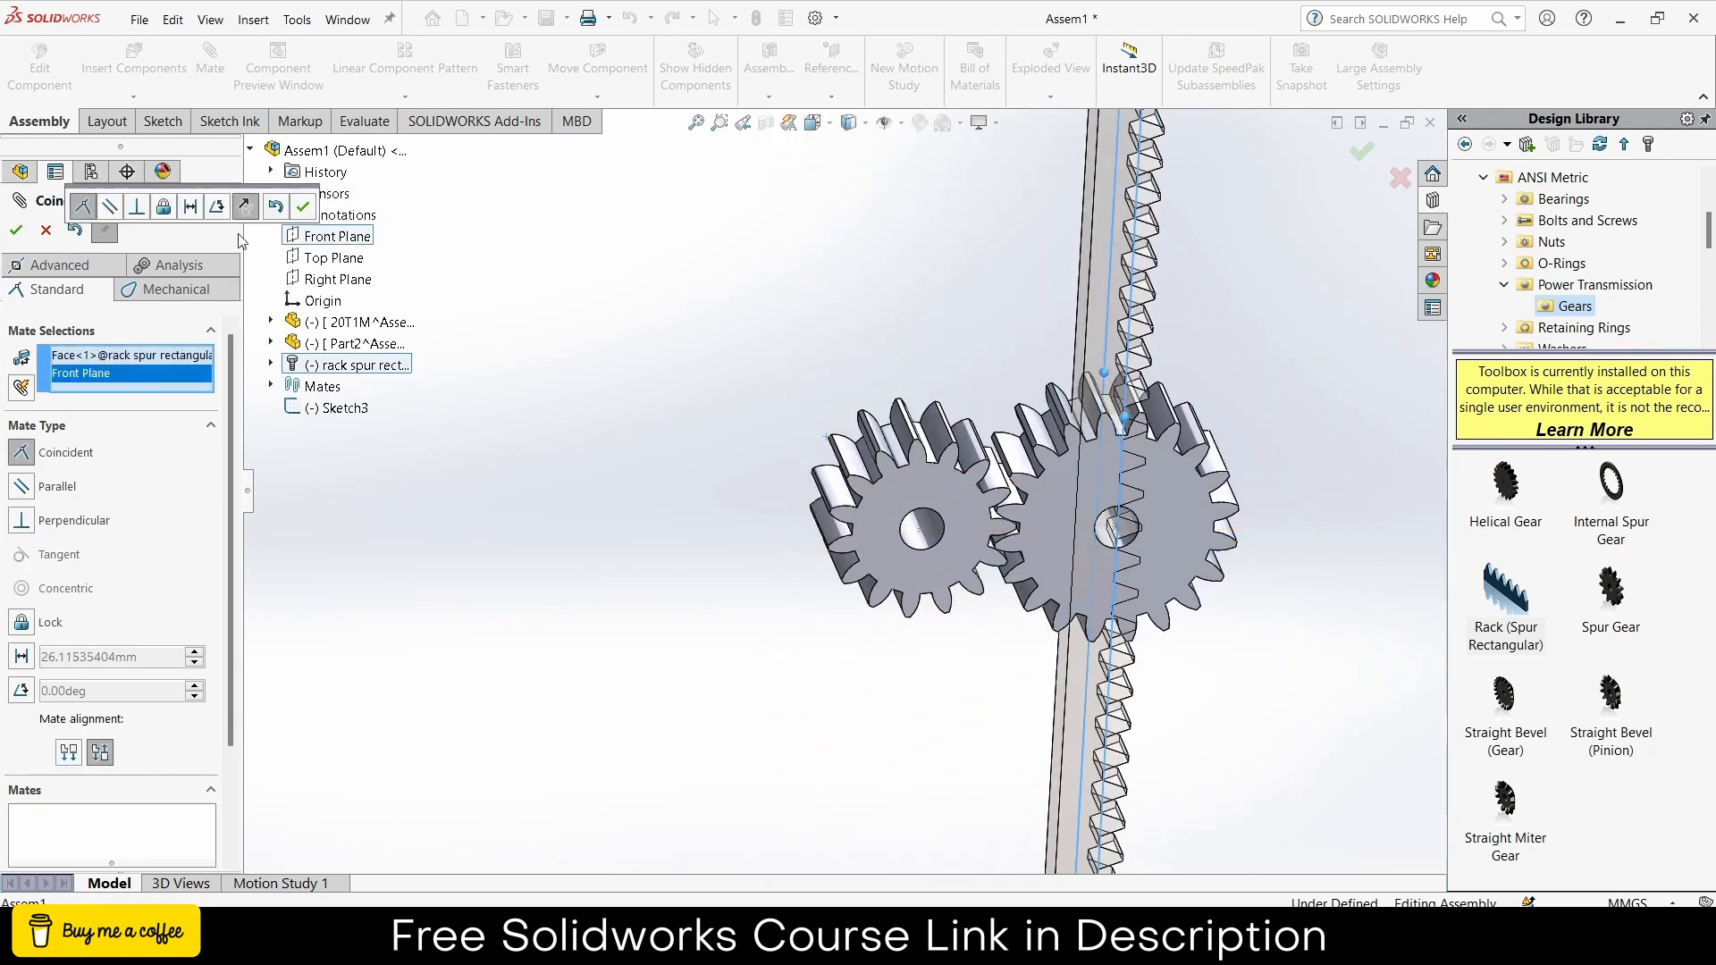
pyautogui.click(191, 207)
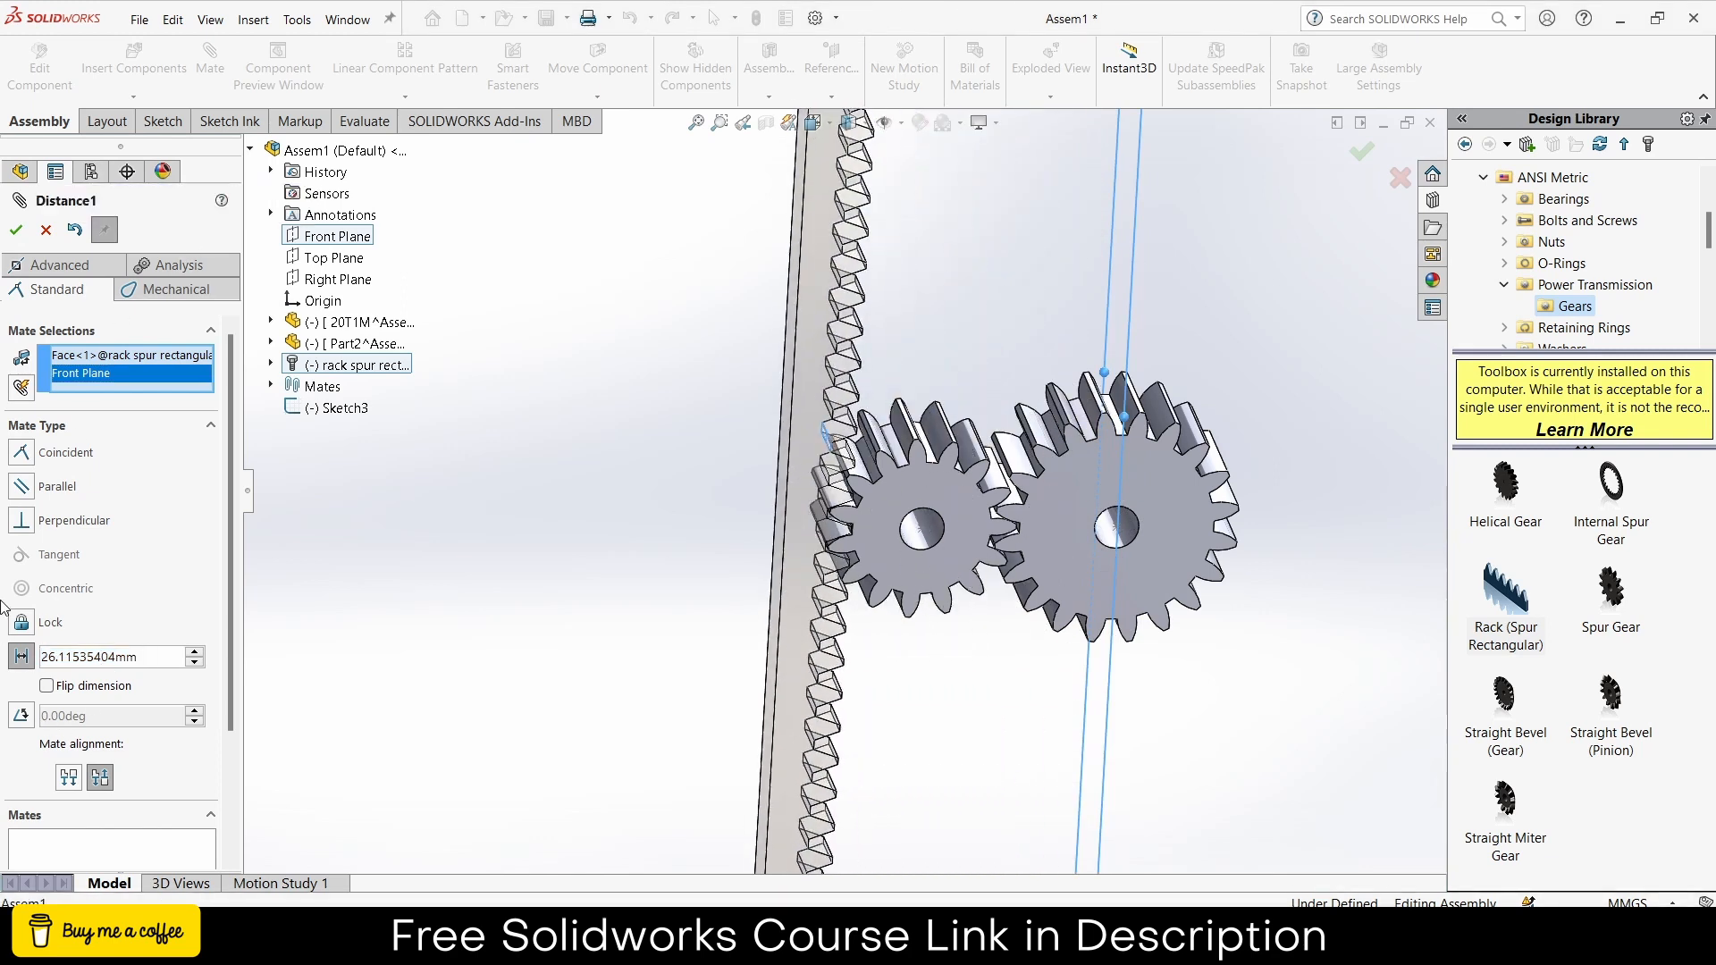
pyautogui.hotkey('ctrl', 'a')
pyautogui.write('26.10')
pyautogui.press('Return')
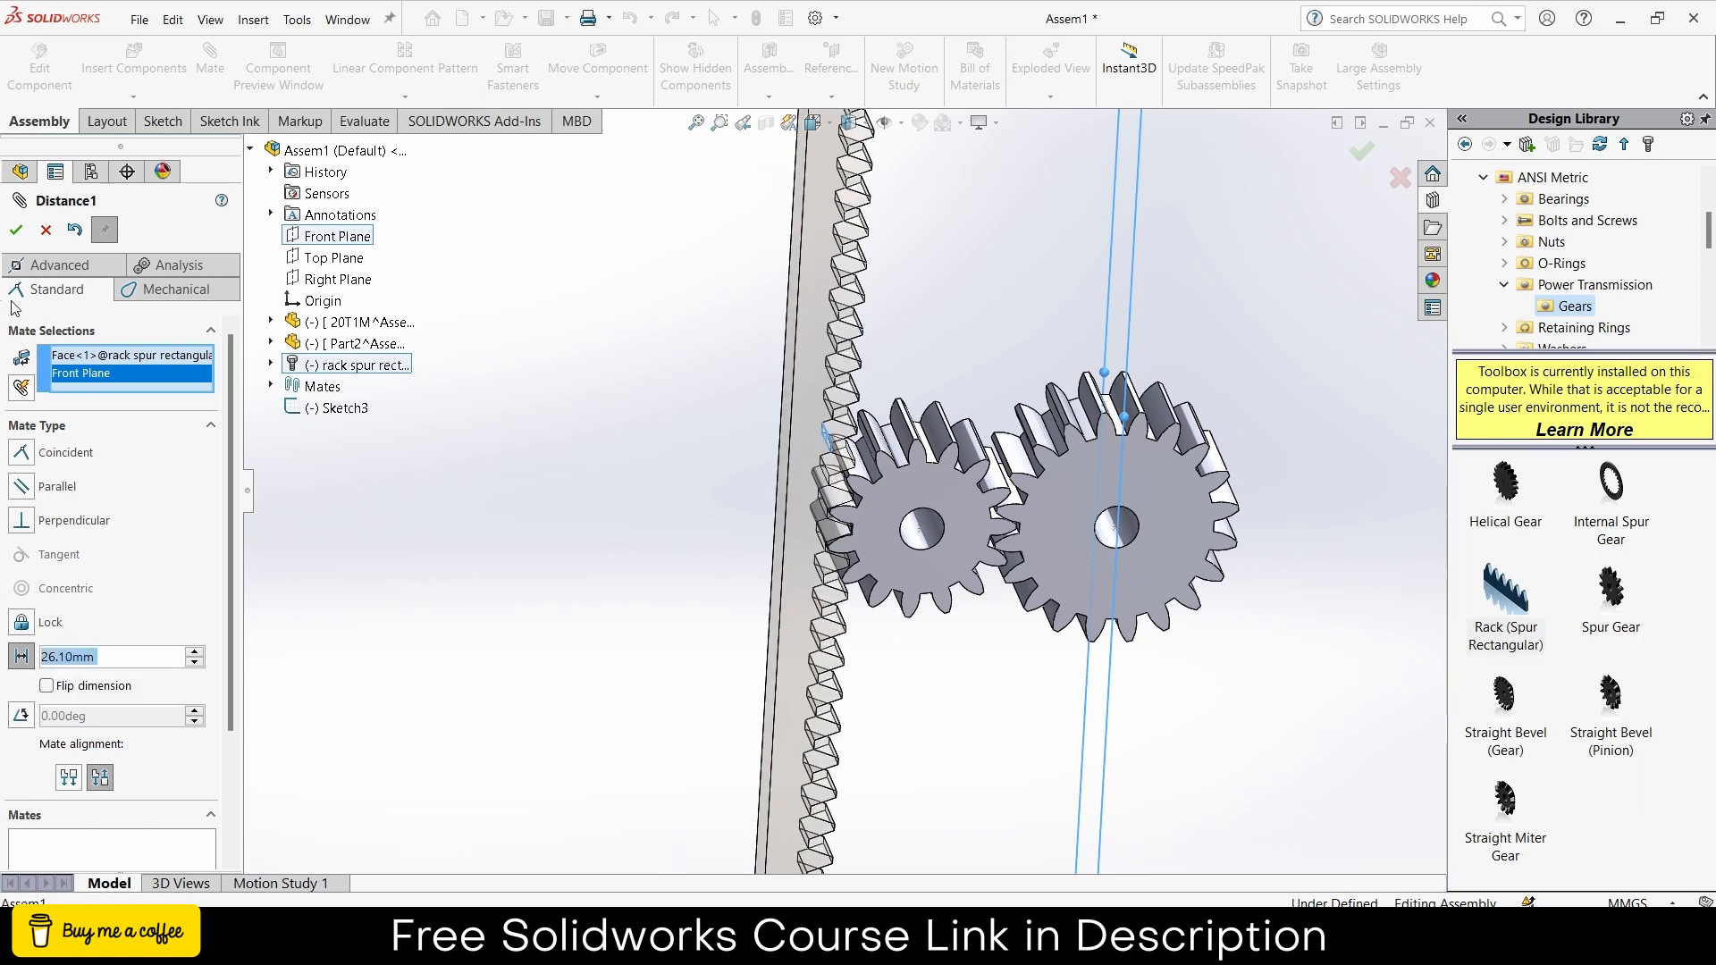
pyautogui.click(18, 231)
pyautogui.click(18, 231)
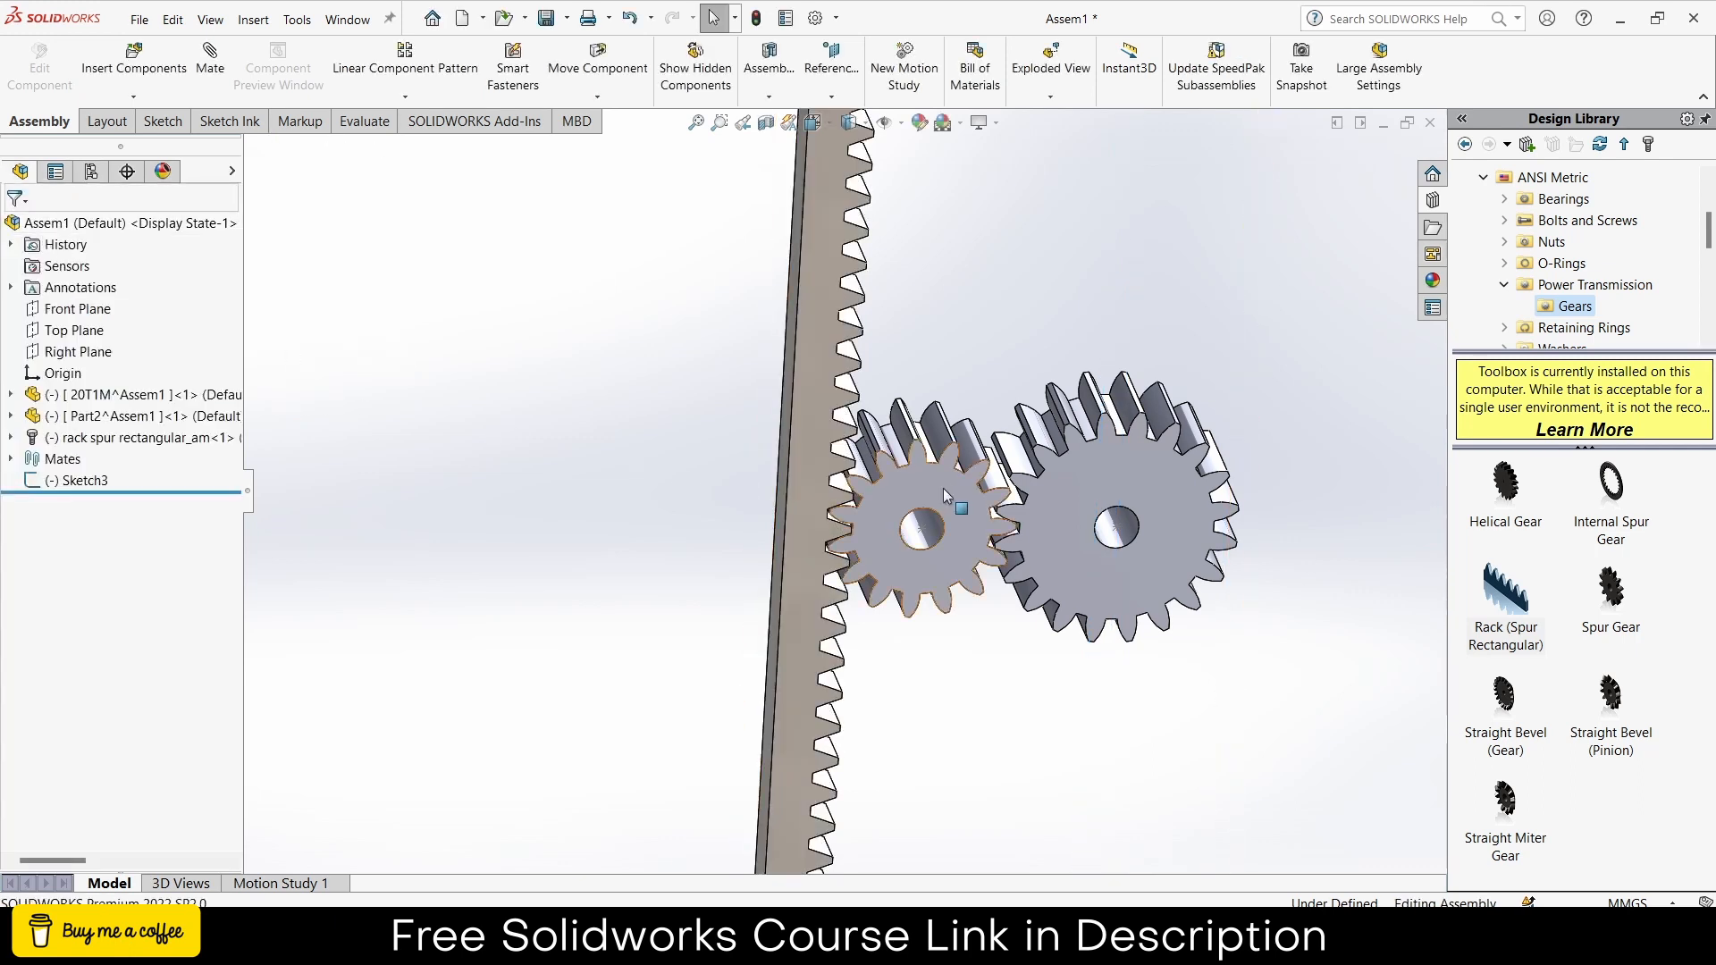
# - Start a gear mate between the bore edges of the 20-tooth gear and the 15-tooth gear
pyautogui.click(1103, 486)
pyautogui.hotkey('ctrl', '1')
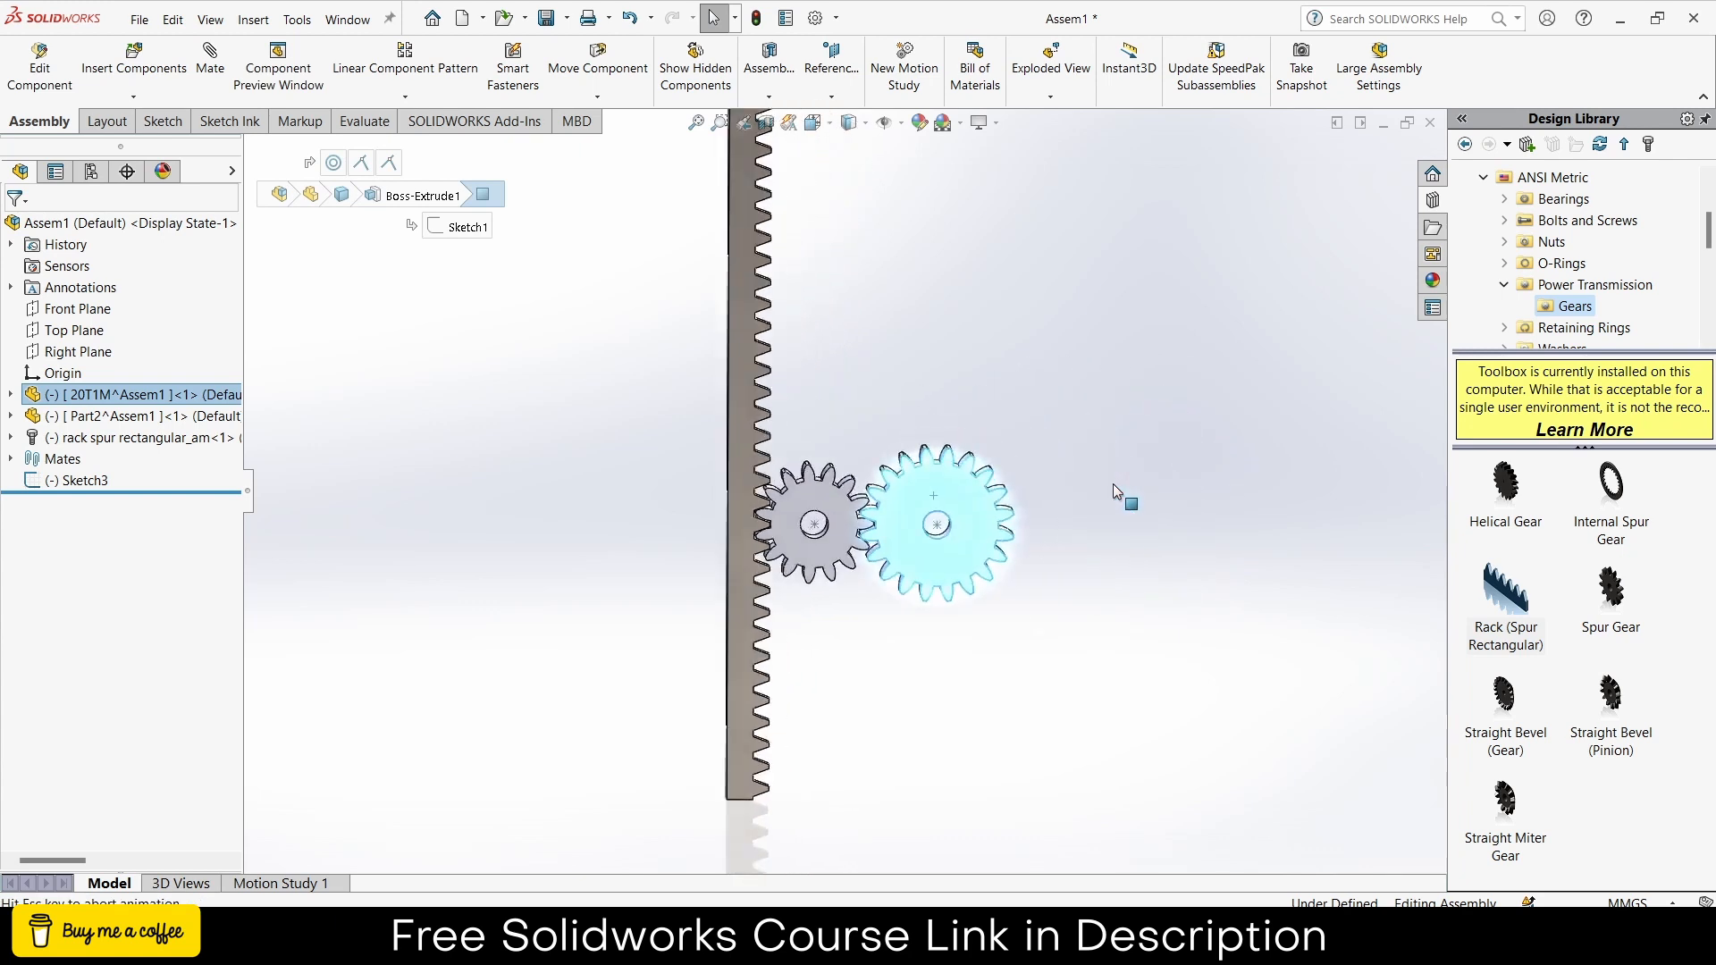
pyautogui.scroll(-8, 849, 560)
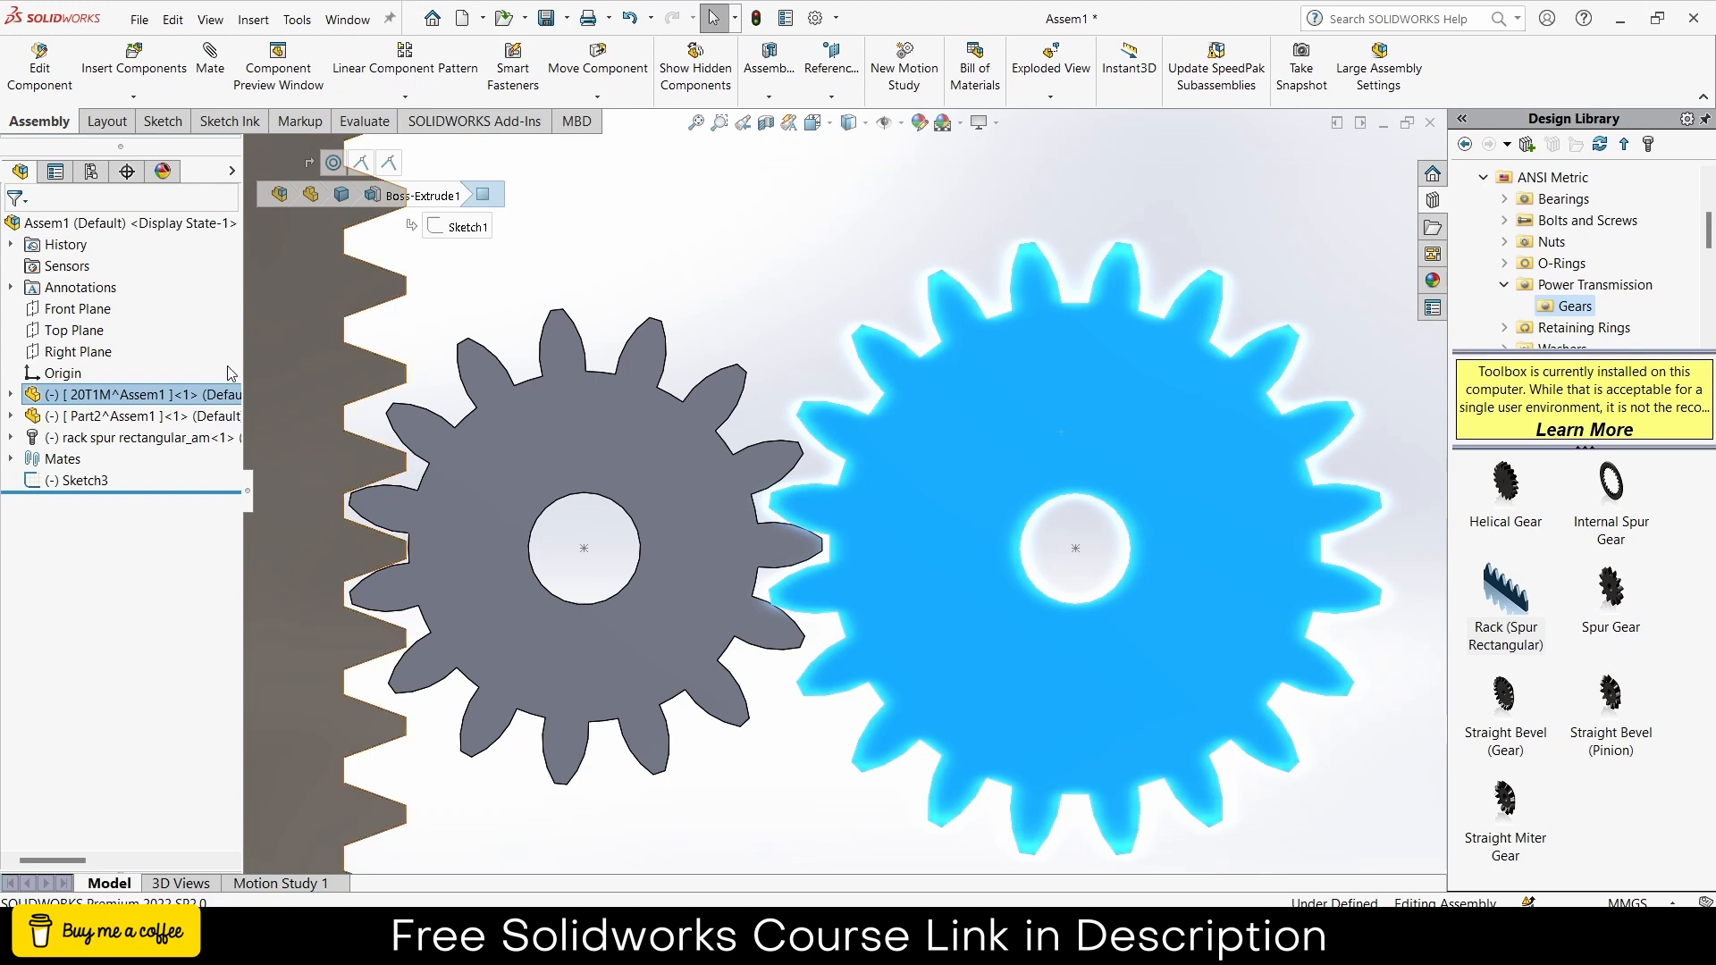
pyautogui.click(215, 58)
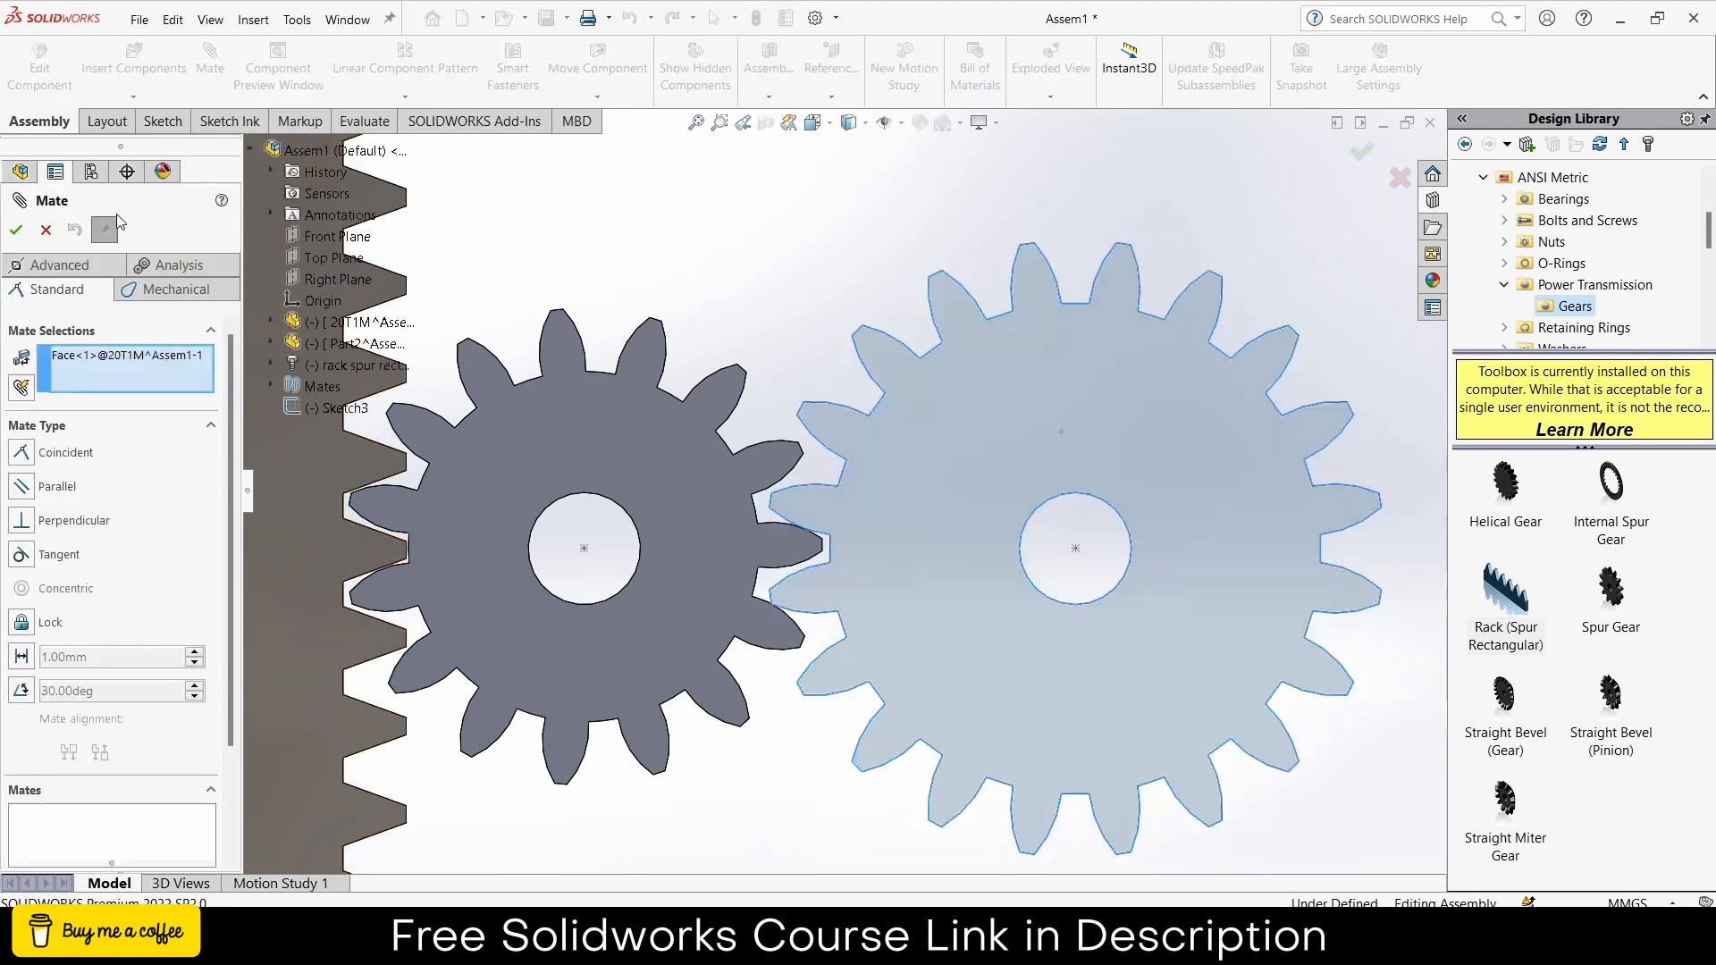
pyautogui.rightClick(125, 380)
pyautogui.click(154, 387)
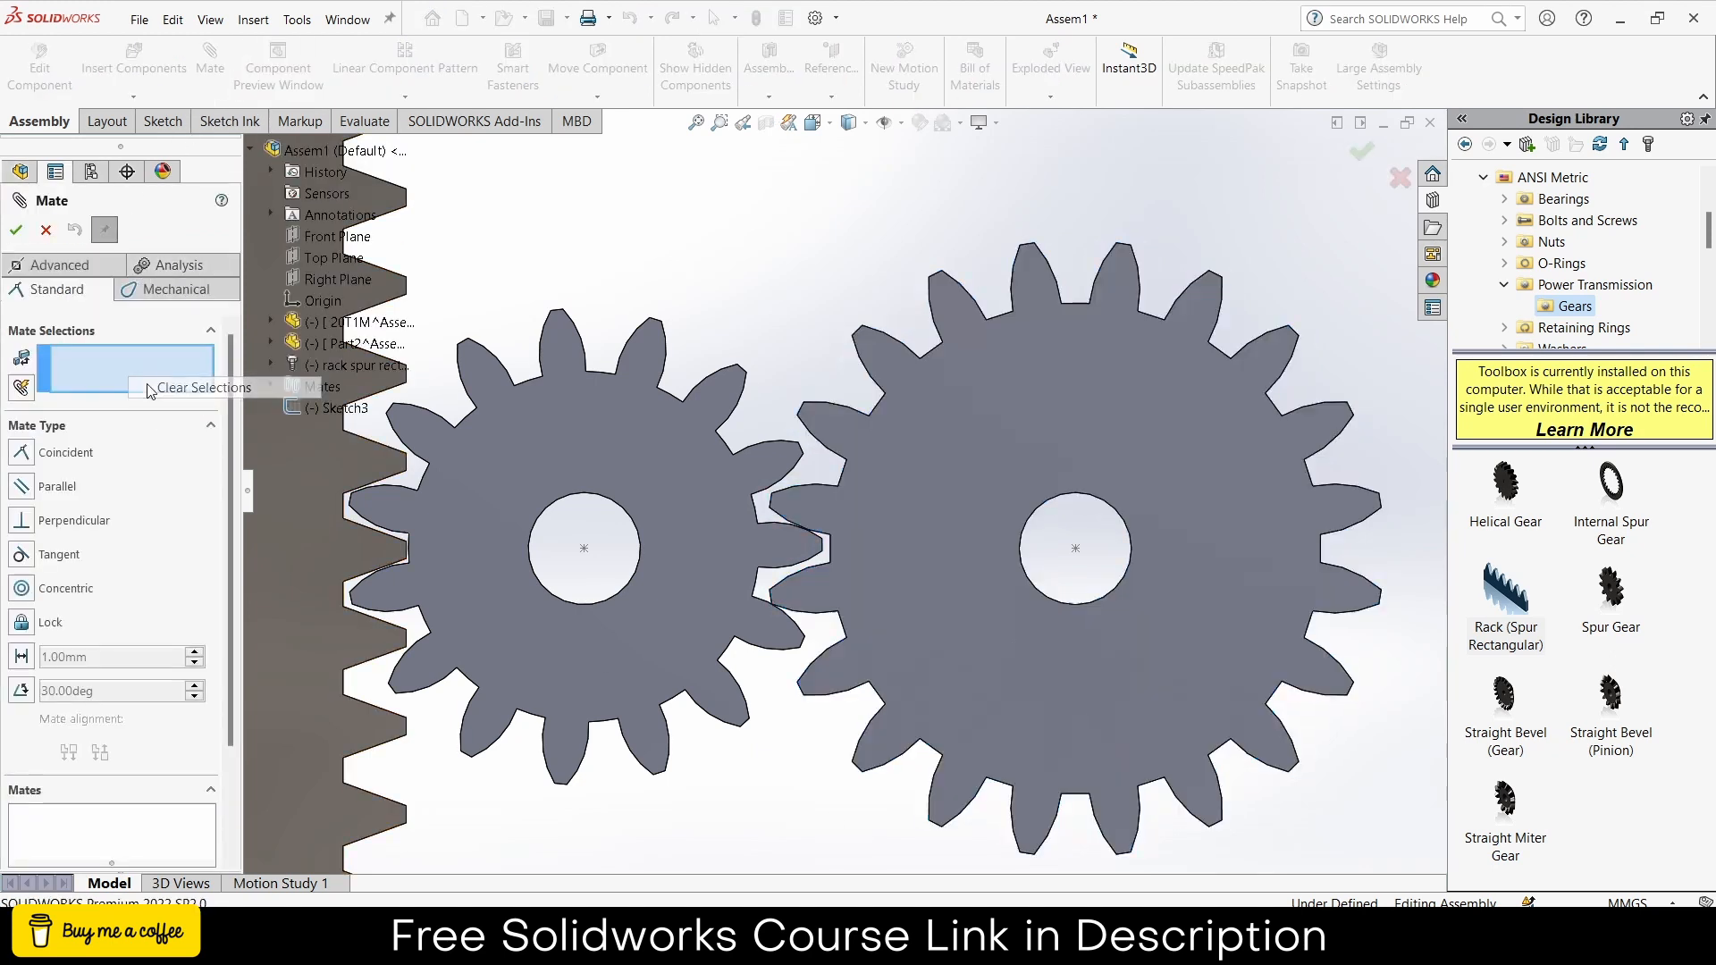
pyautogui.click(157, 293)
pyautogui.click(22, 543)
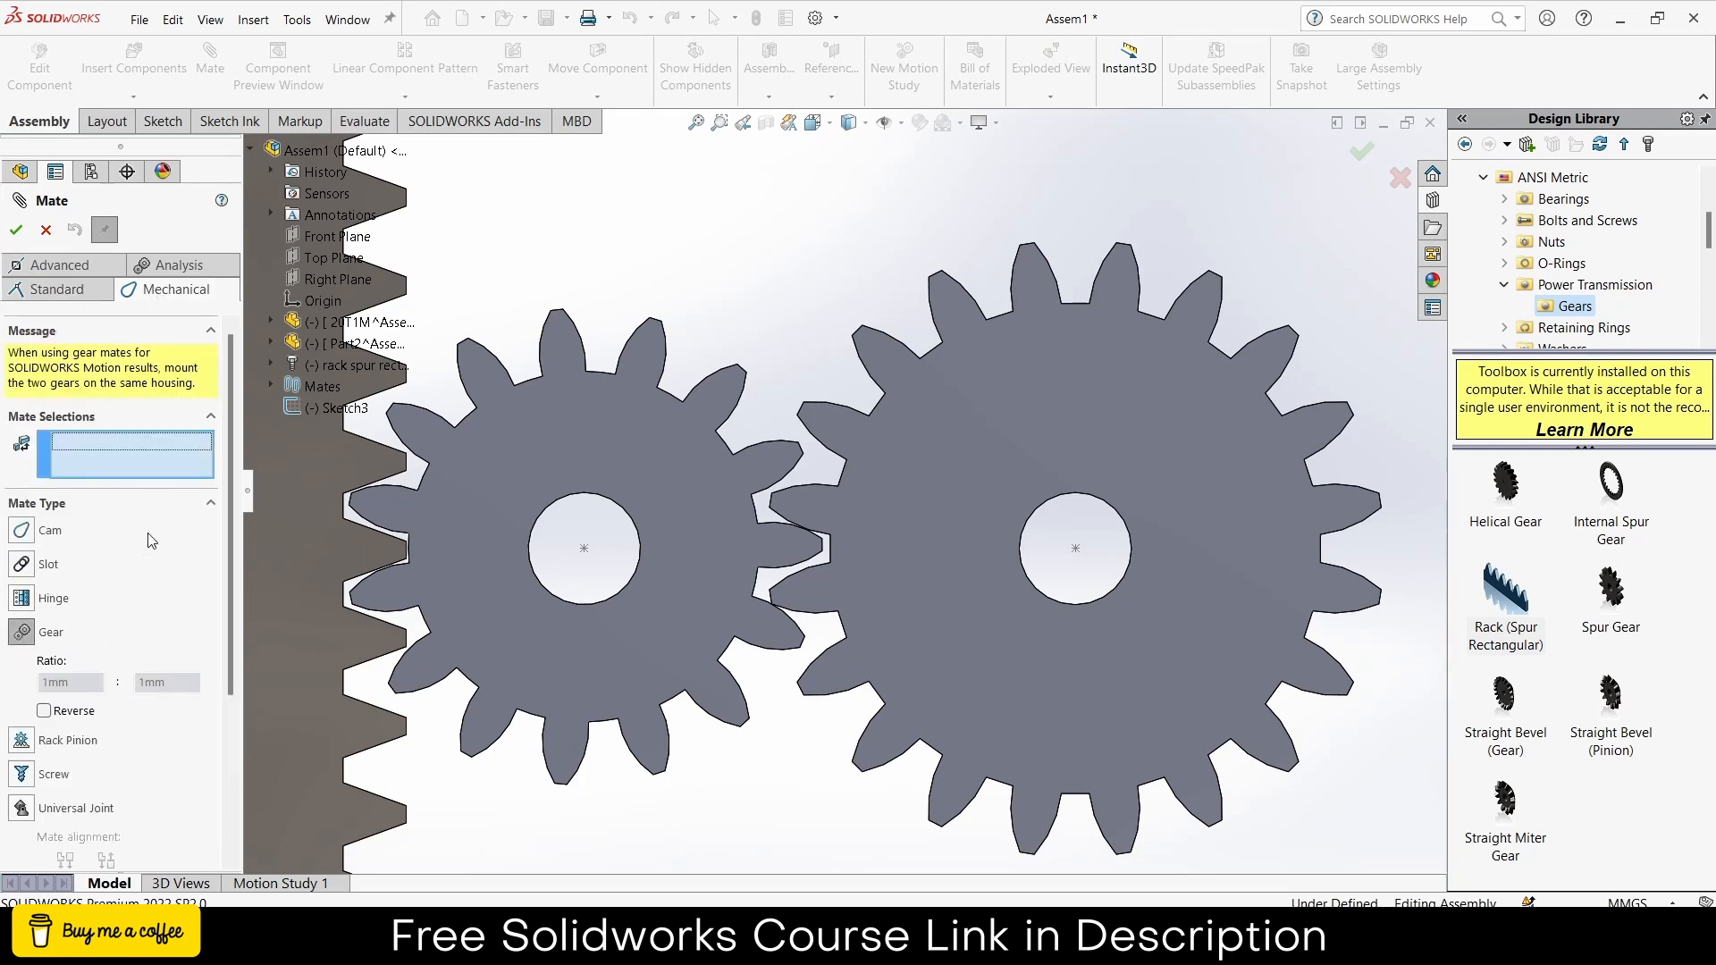
pyautogui.click(1039, 509)
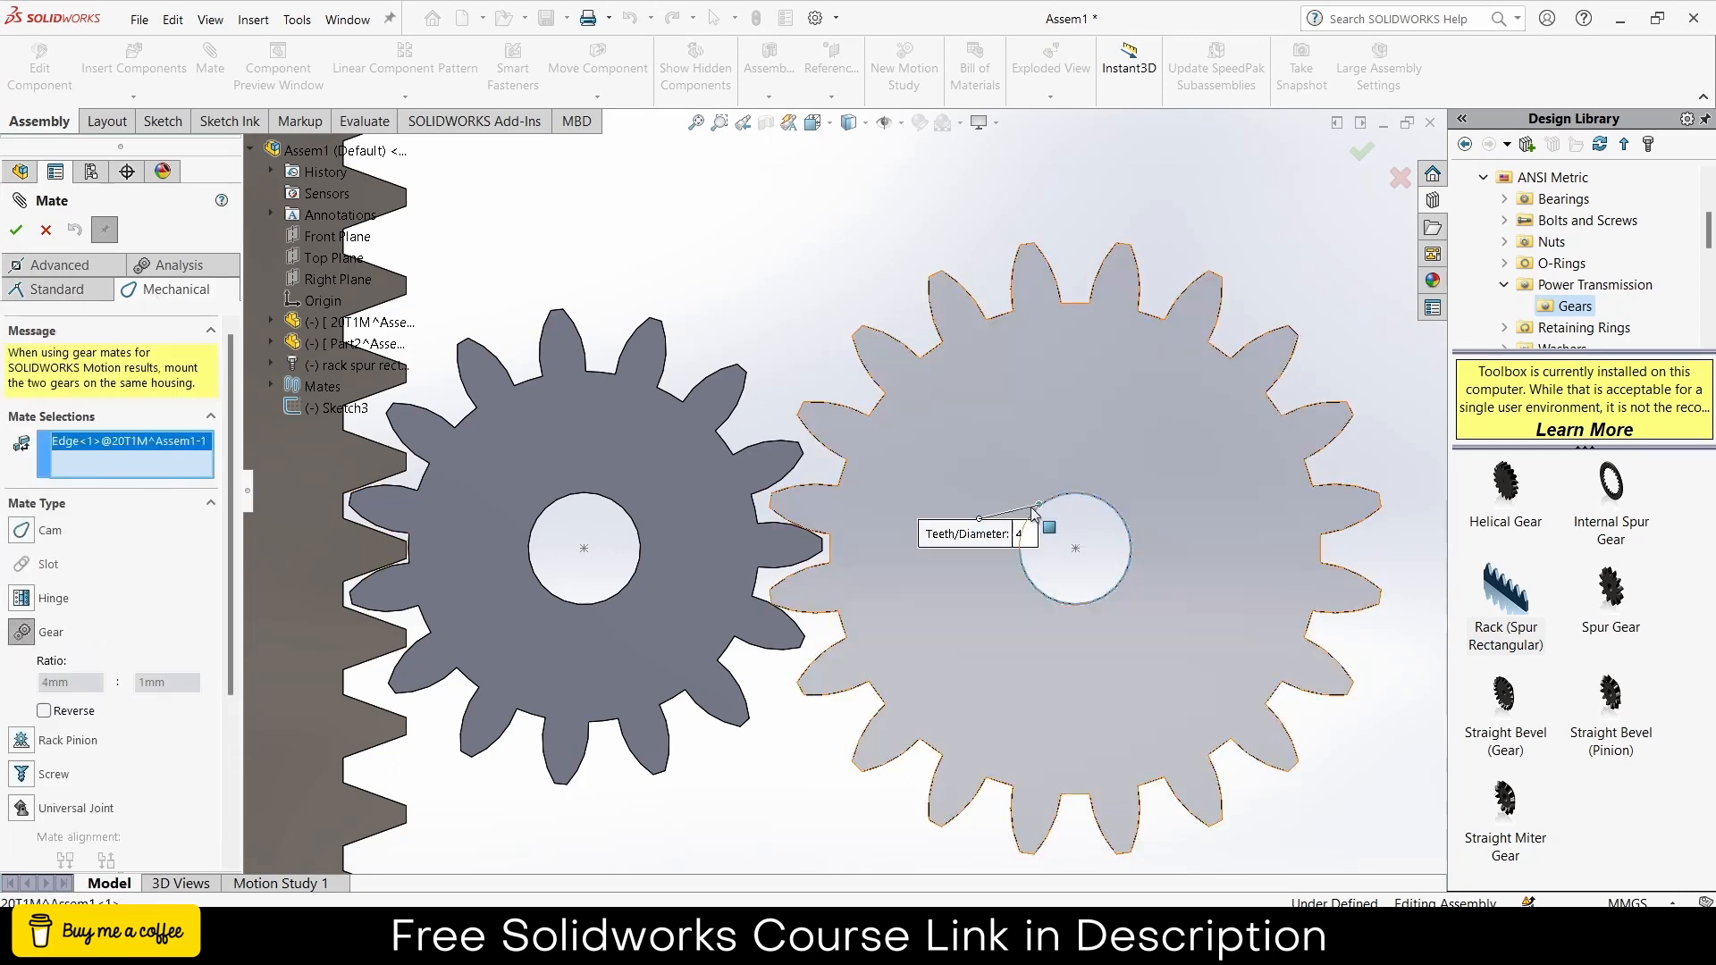
pyautogui.click(628, 516)
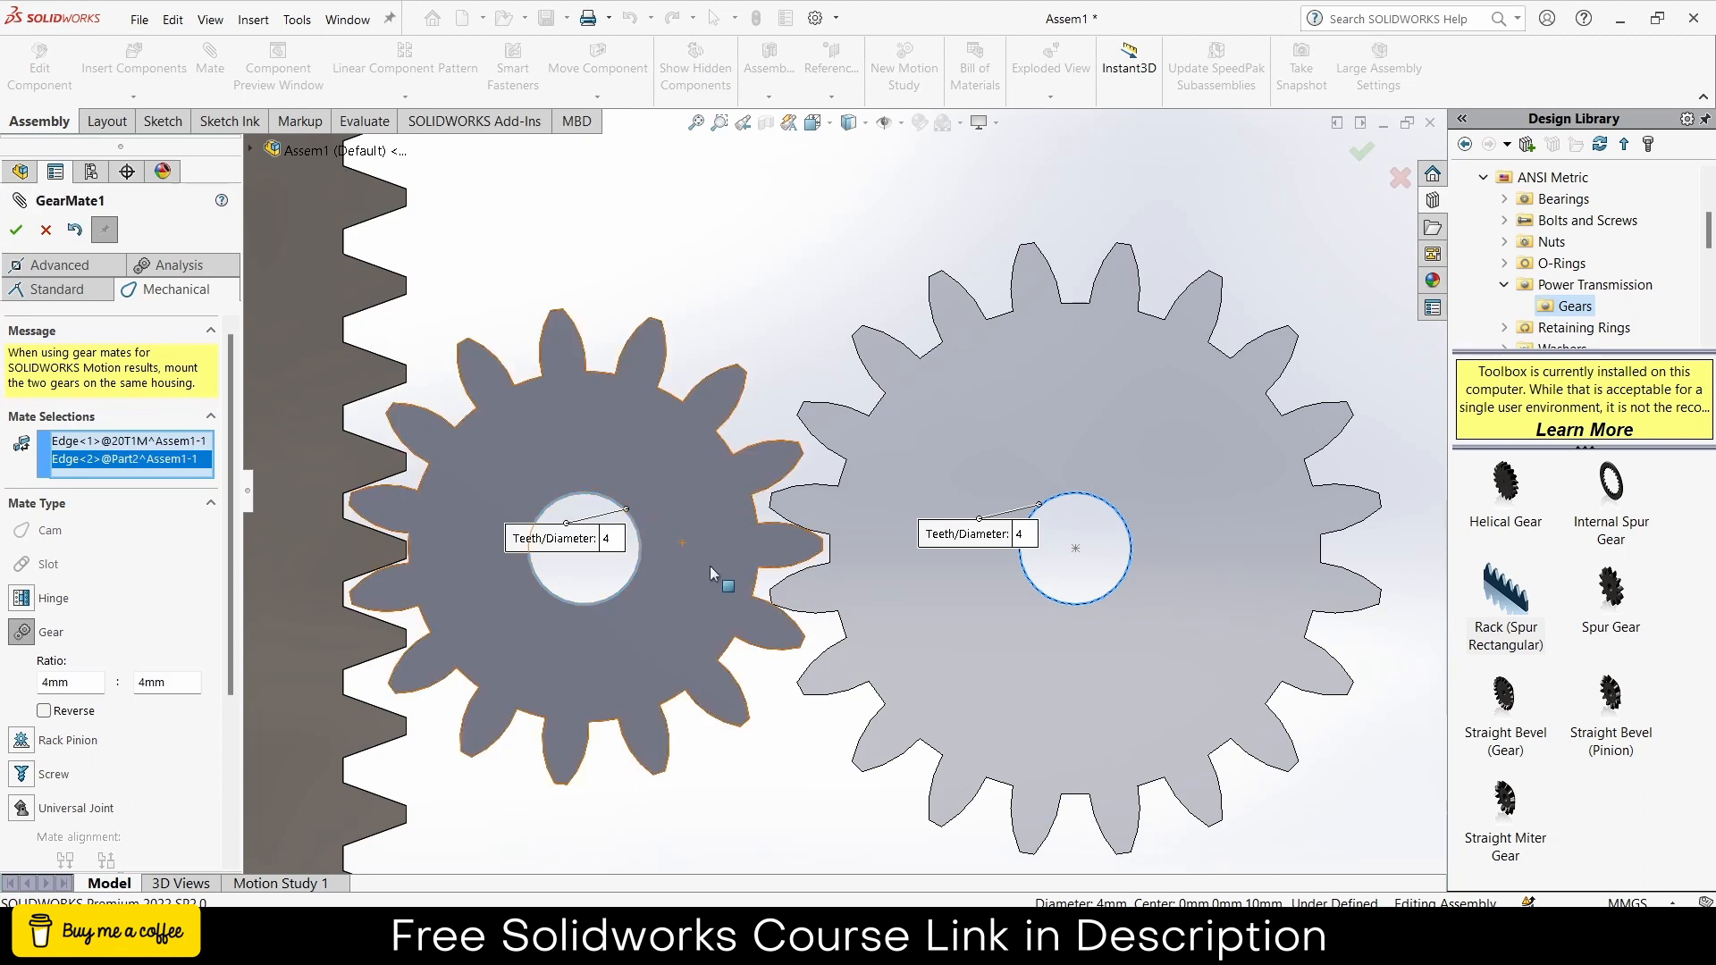
# - Set the gear mate ratio to 20 for the large gear and 15 for the small gear, and finish the mate
pyautogui.click(1019, 536)
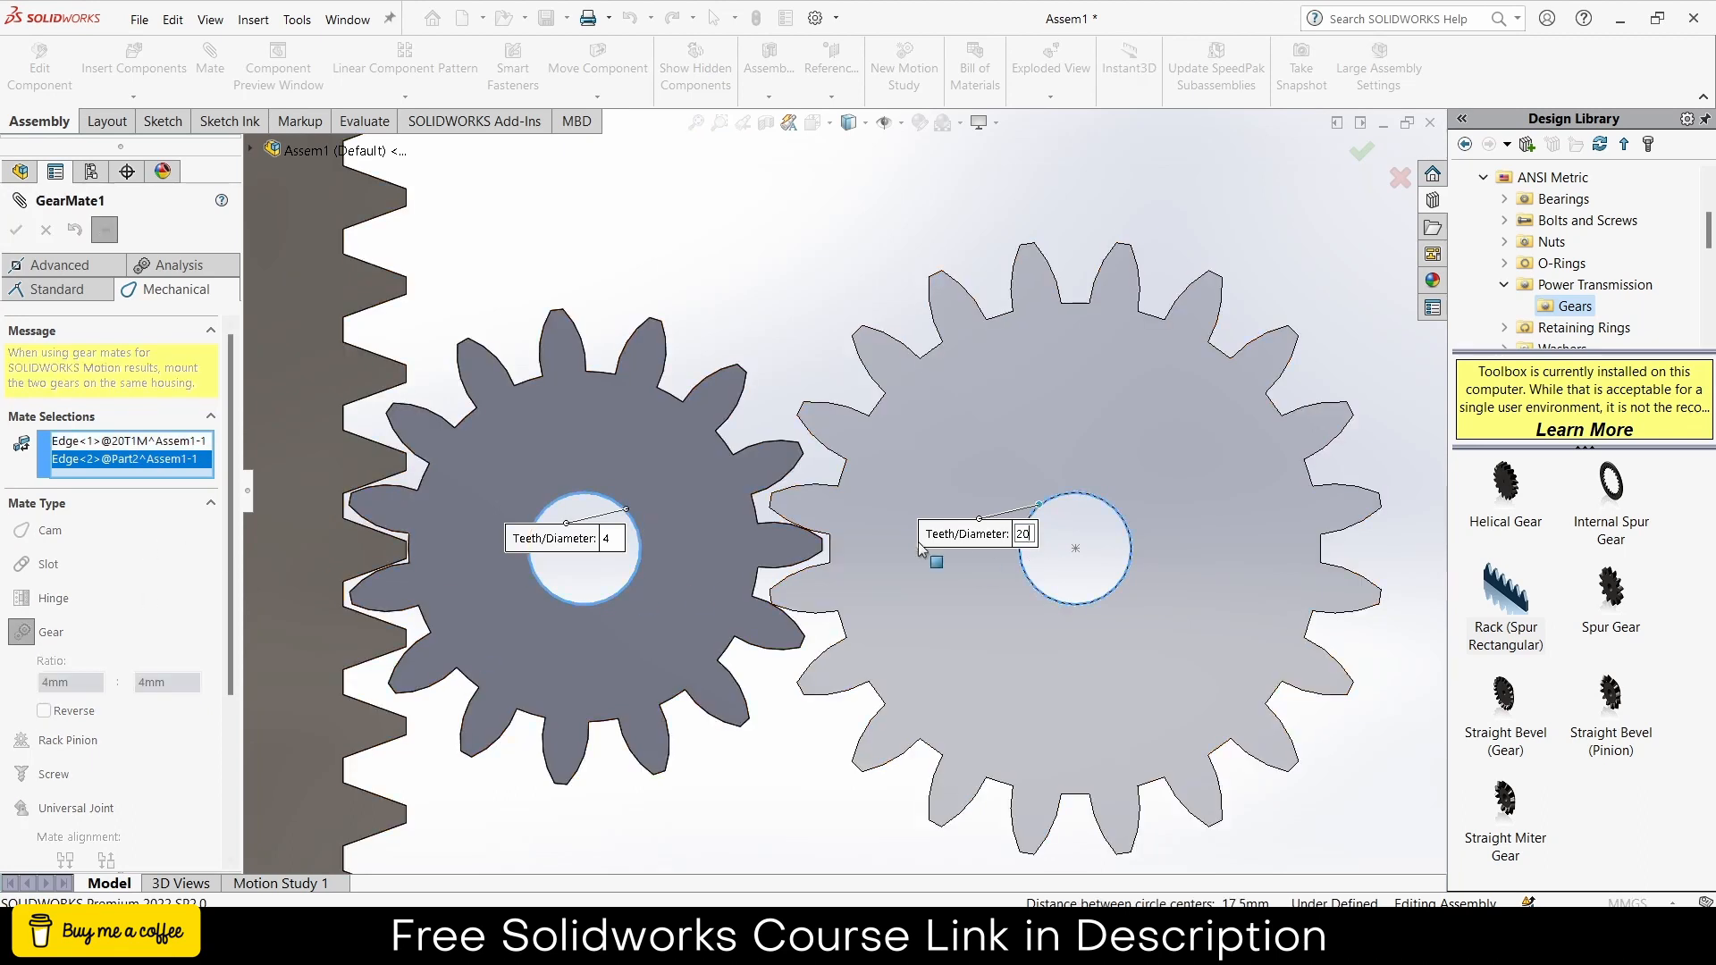
pyautogui.press('Return')
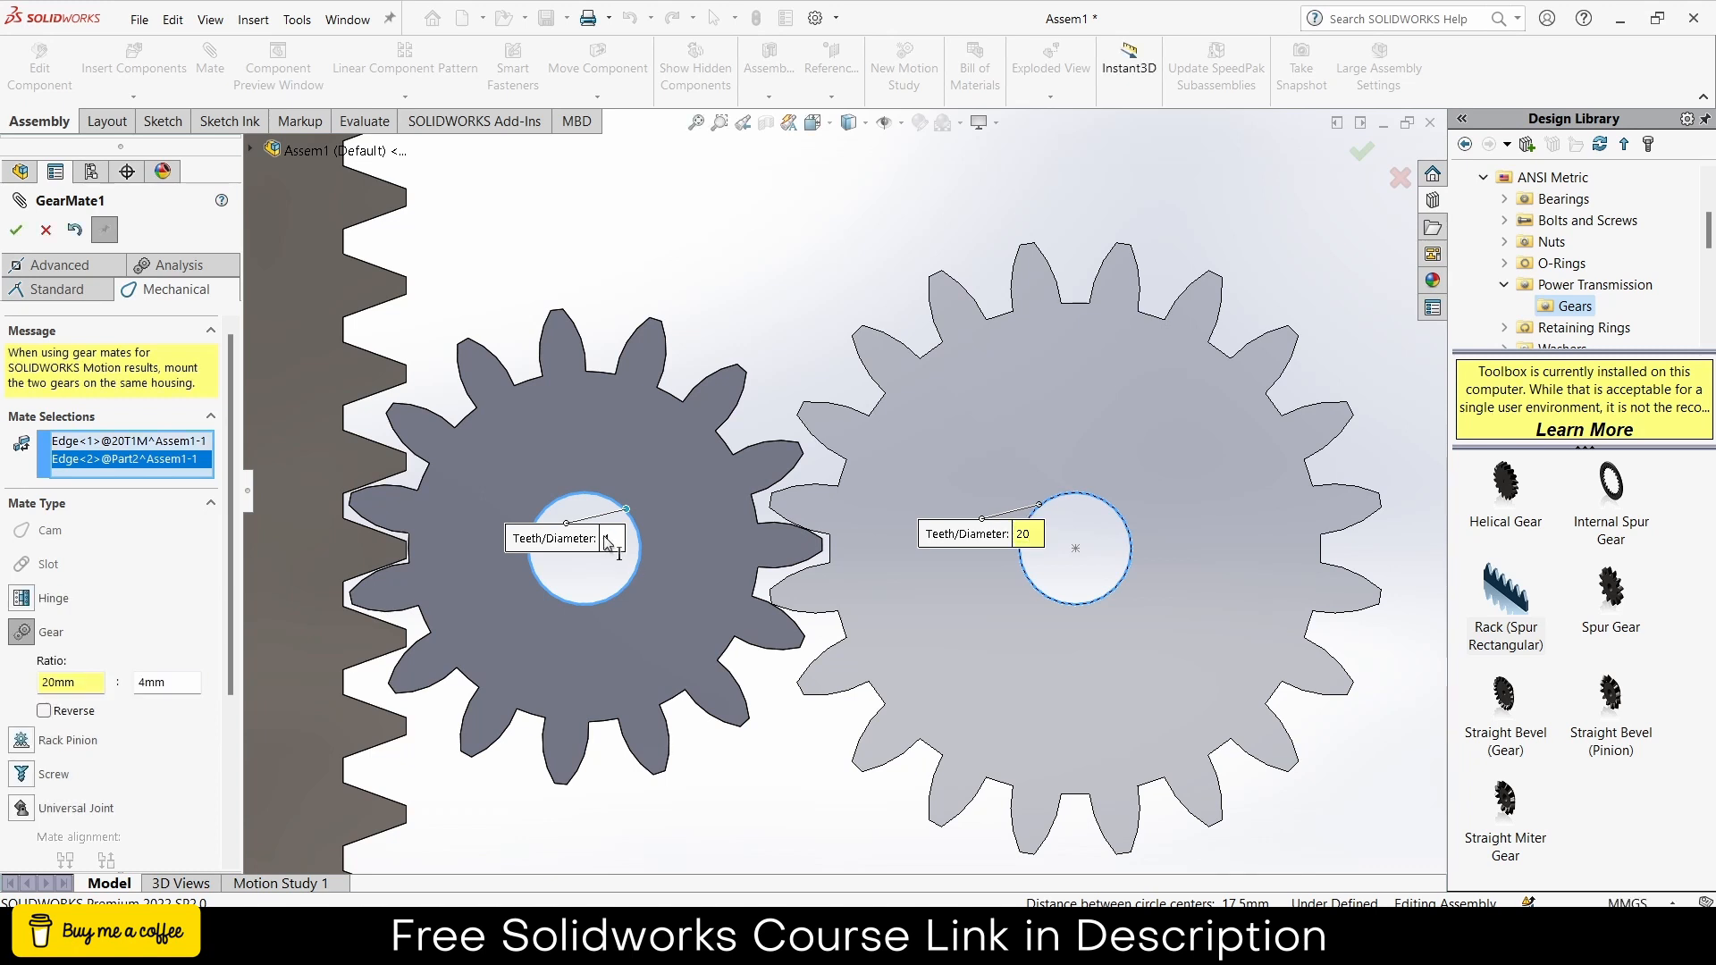
pyautogui.click(611, 540)
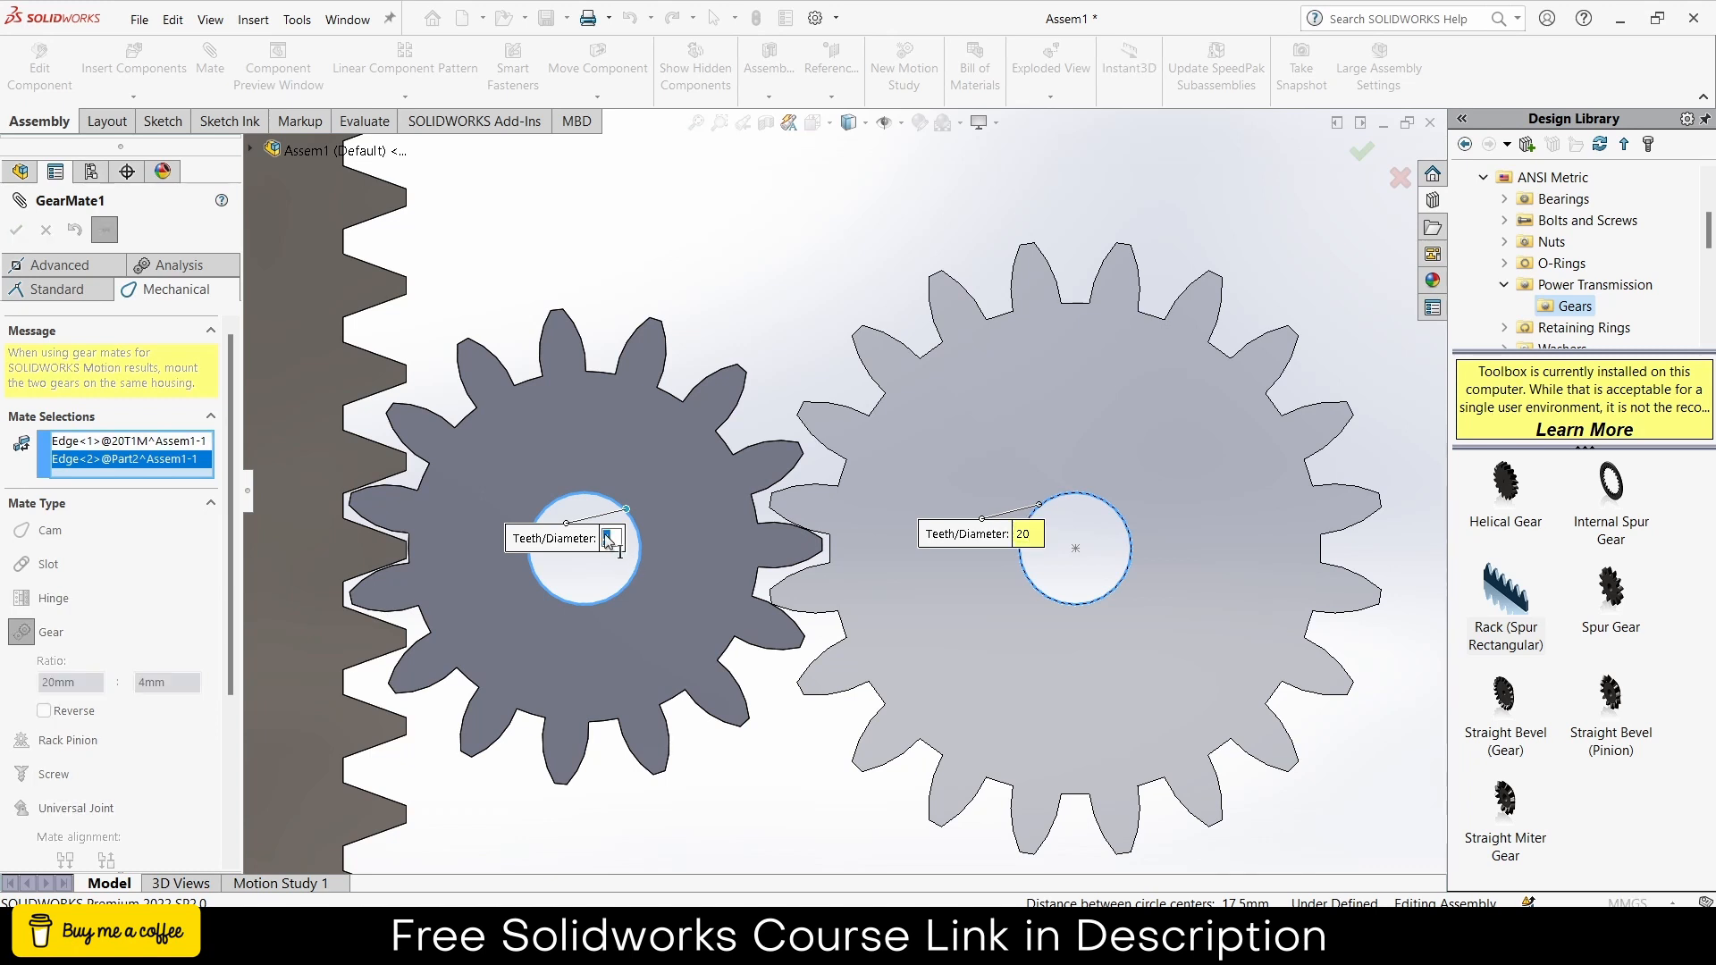
pyautogui.press('Return')
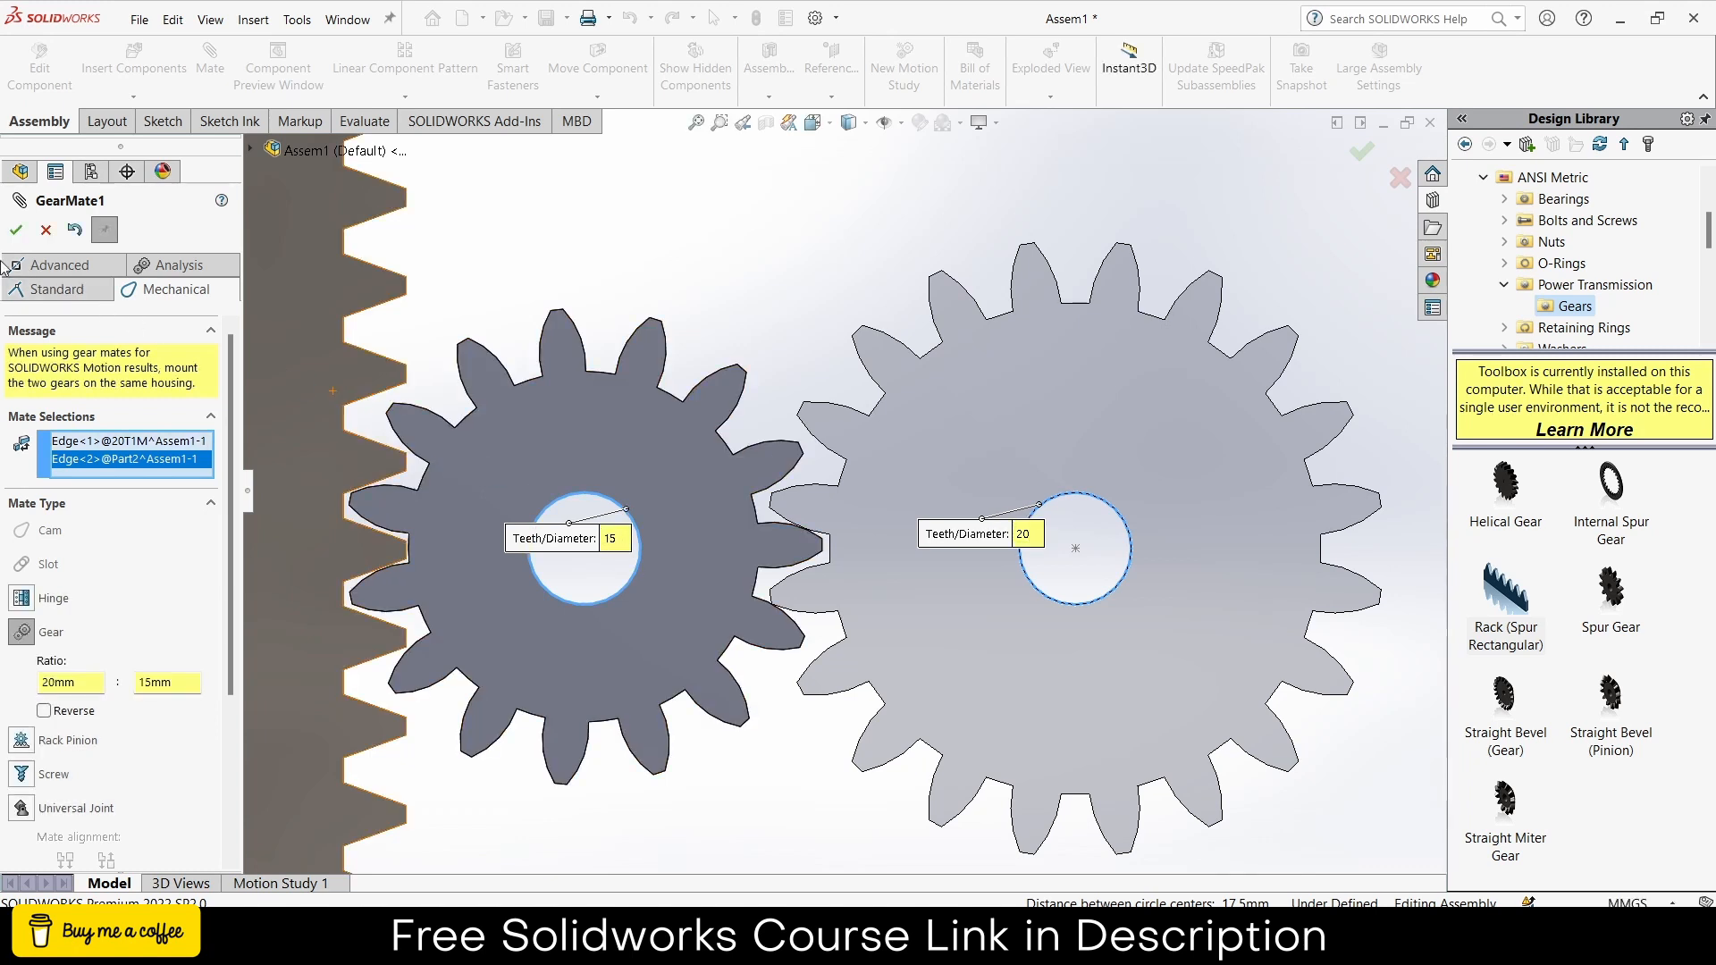
pyautogui.click(16, 229)
pyautogui.click(16, 230)
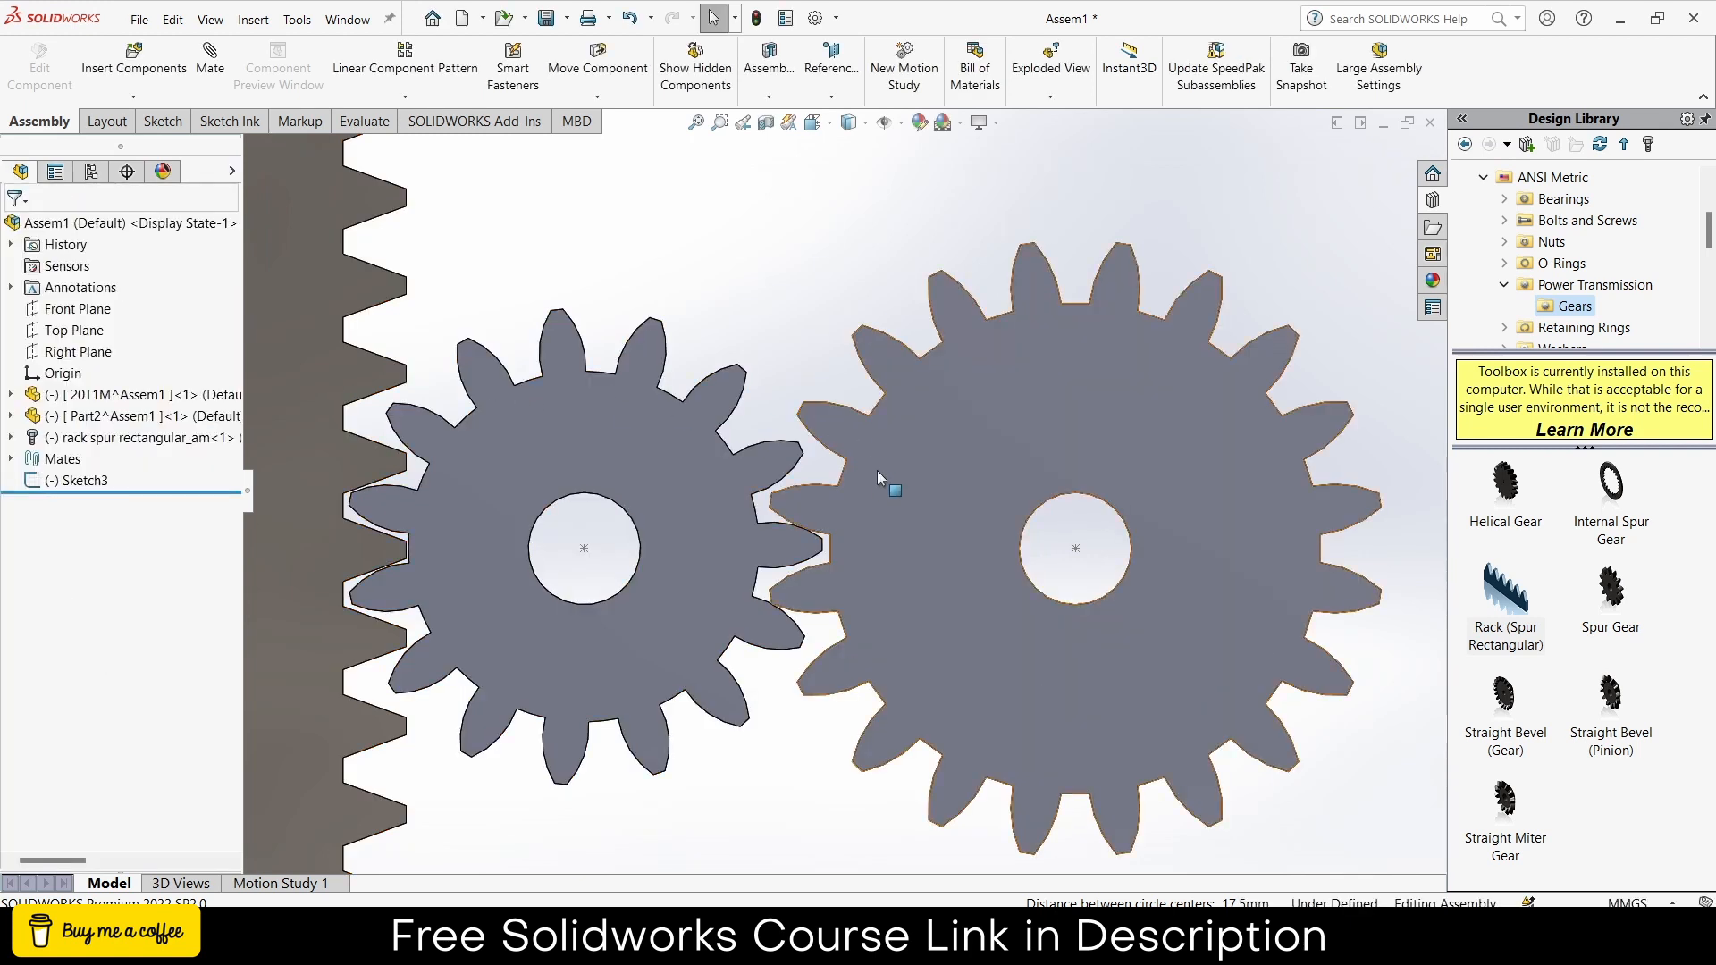
# - Rotate the 20-tooth gear slightly to check that it drives the 15-tooth gear
pyautogui.moveTo(877, 470)
pyautogui.mouseDown()
pyautogui.moveTo(898, 442)
pyautogui.moveTo(887, 474)
pyautogui.mouseUp()
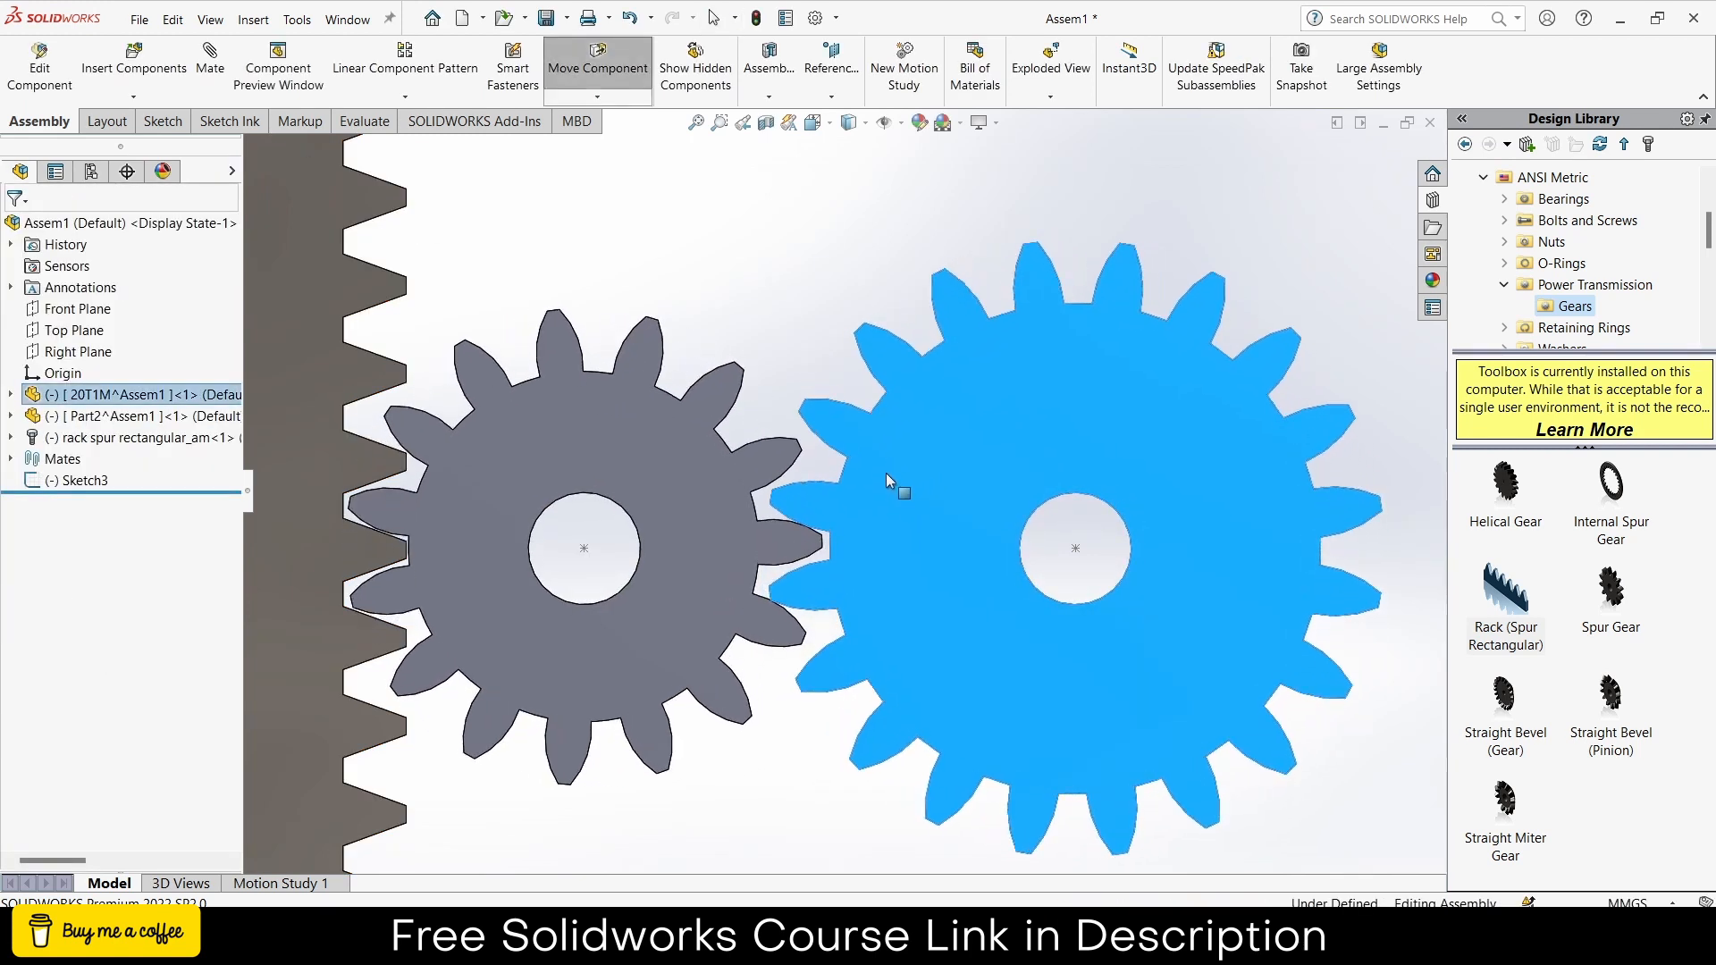
pyautogui.scroll(4, 282, 491)
pyautogui.scroll(-3, 483, 487)
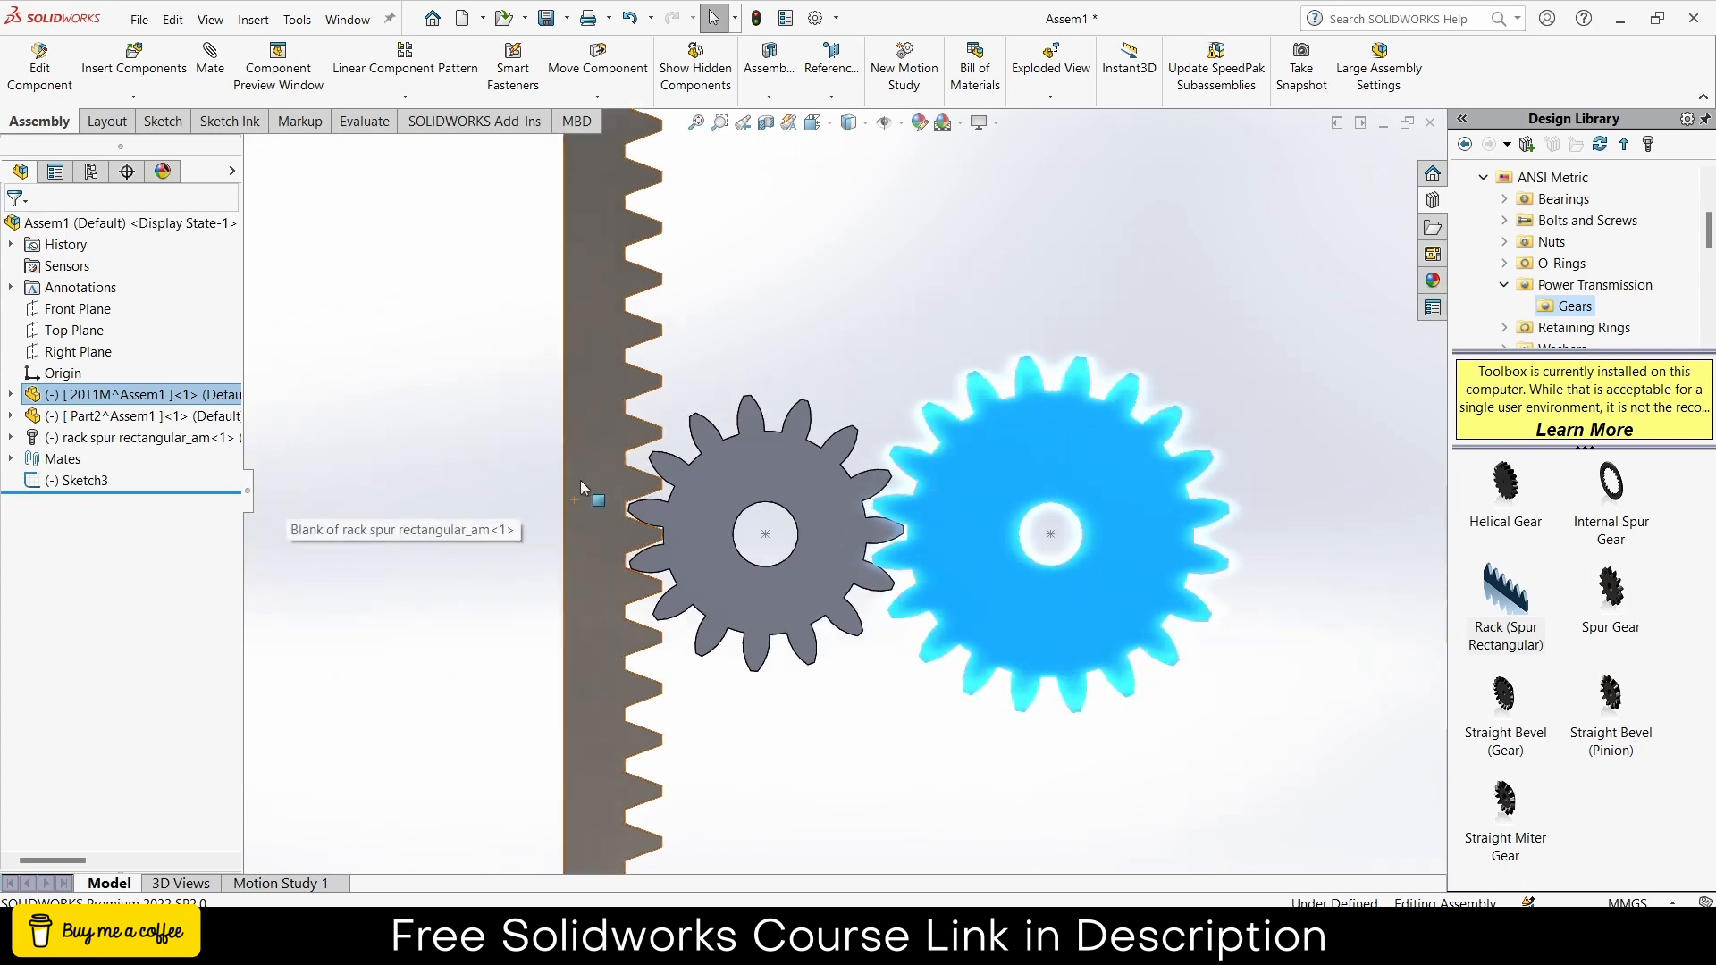
pyautogui.click(1028, 252)
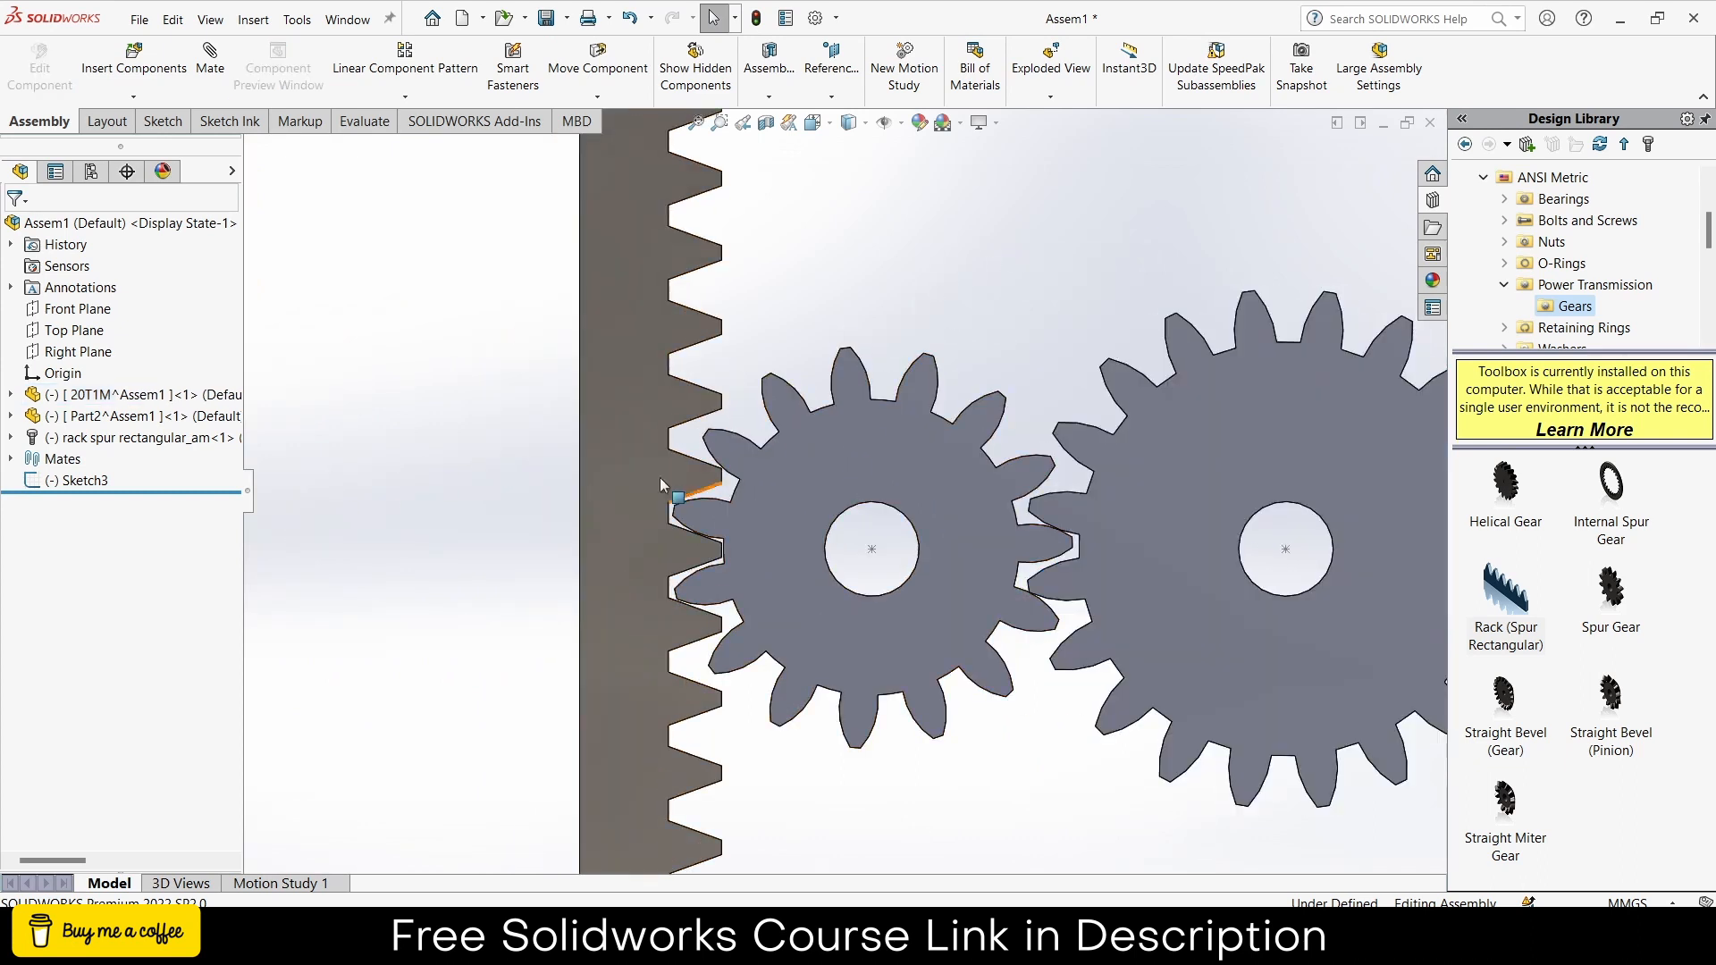
# - Start a rack pinion mate between the rack's long back edge and the 15-tooth gear's bore edge
pyautogui.scroll(-2, 983, 612)
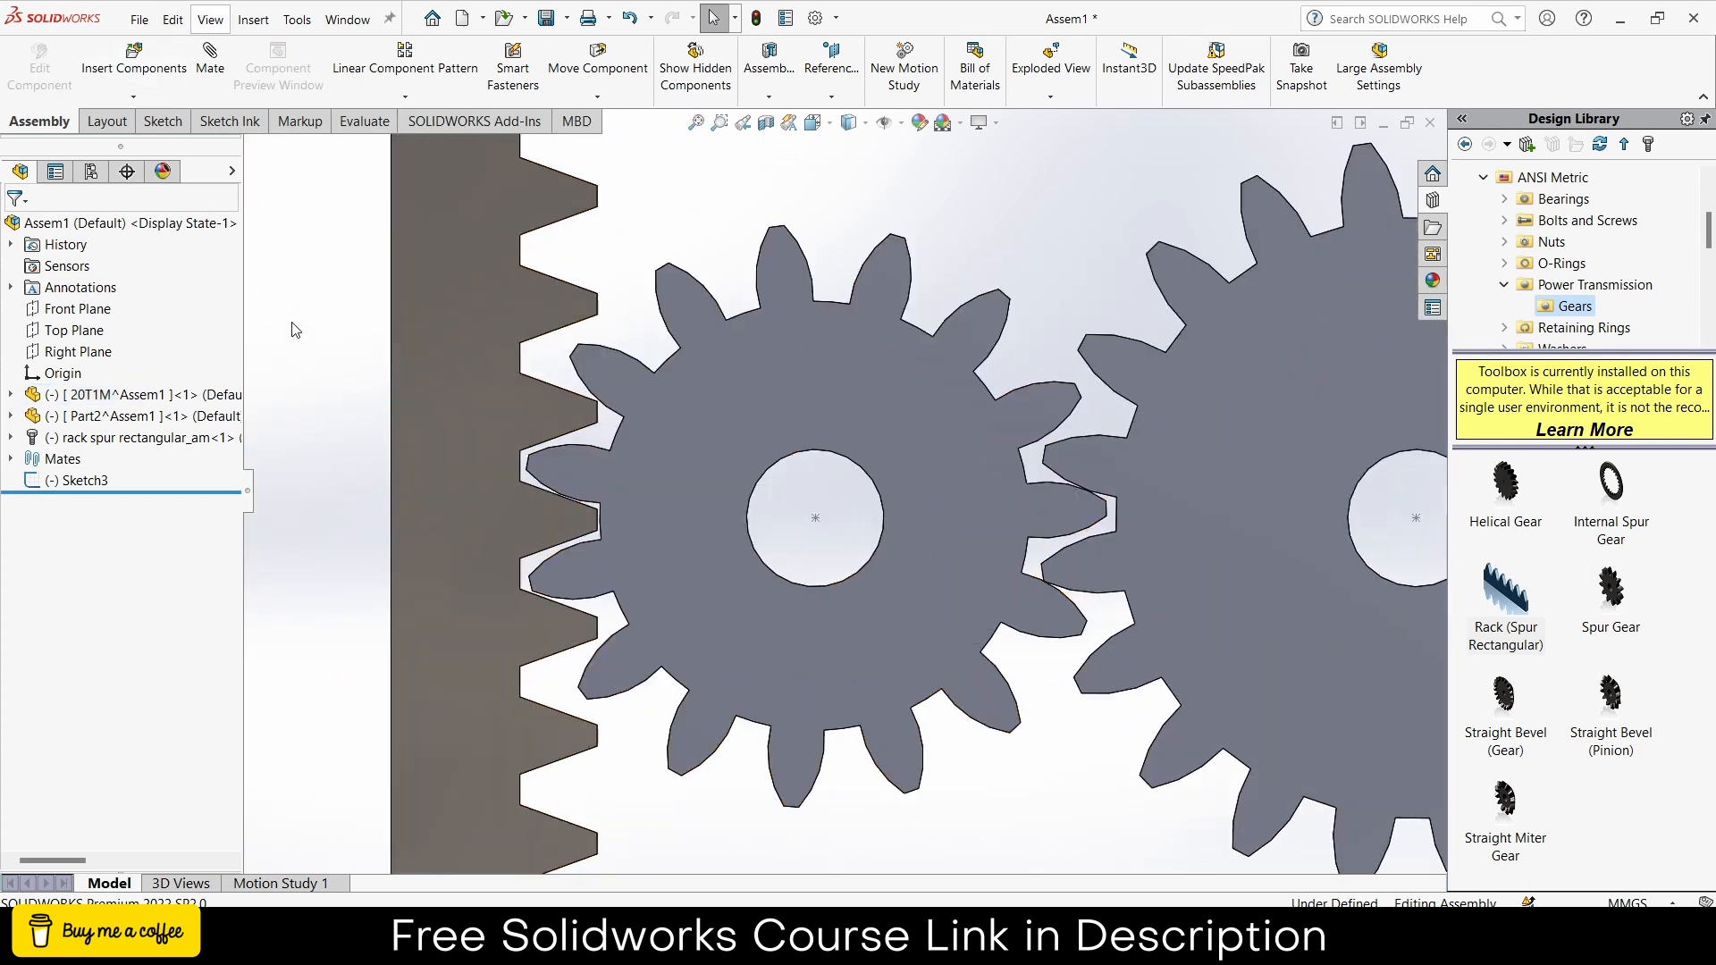
pyautogui.click(218, 59)
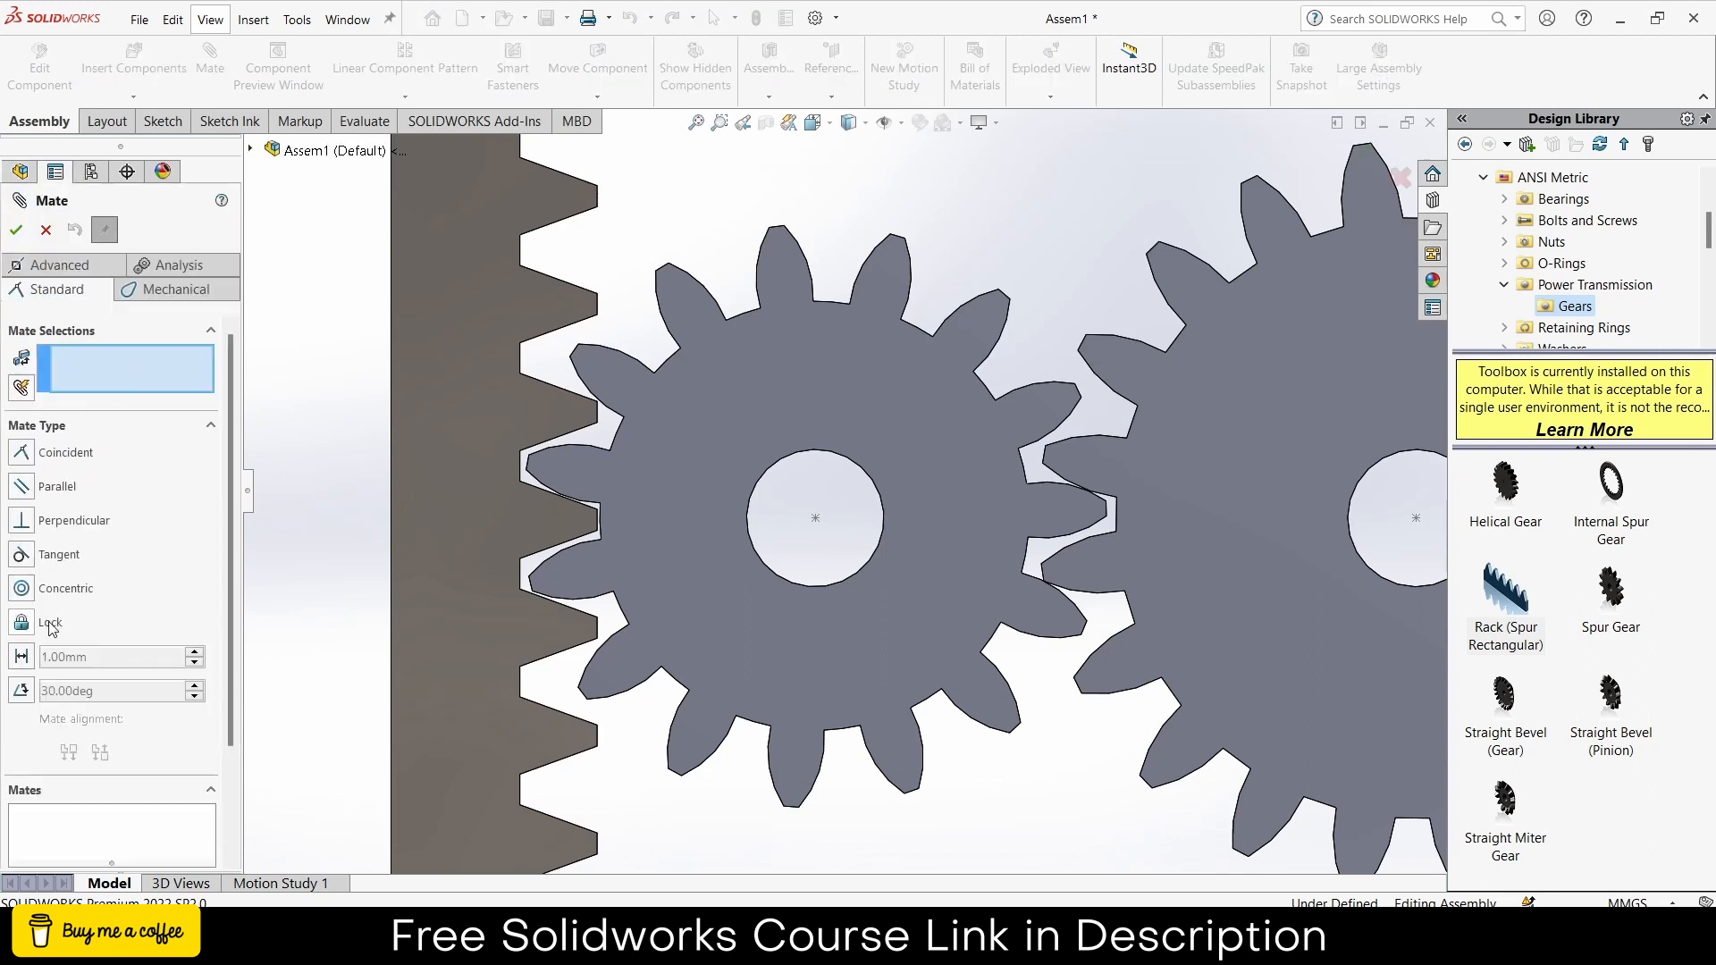
pyautogui.click(157, 291)
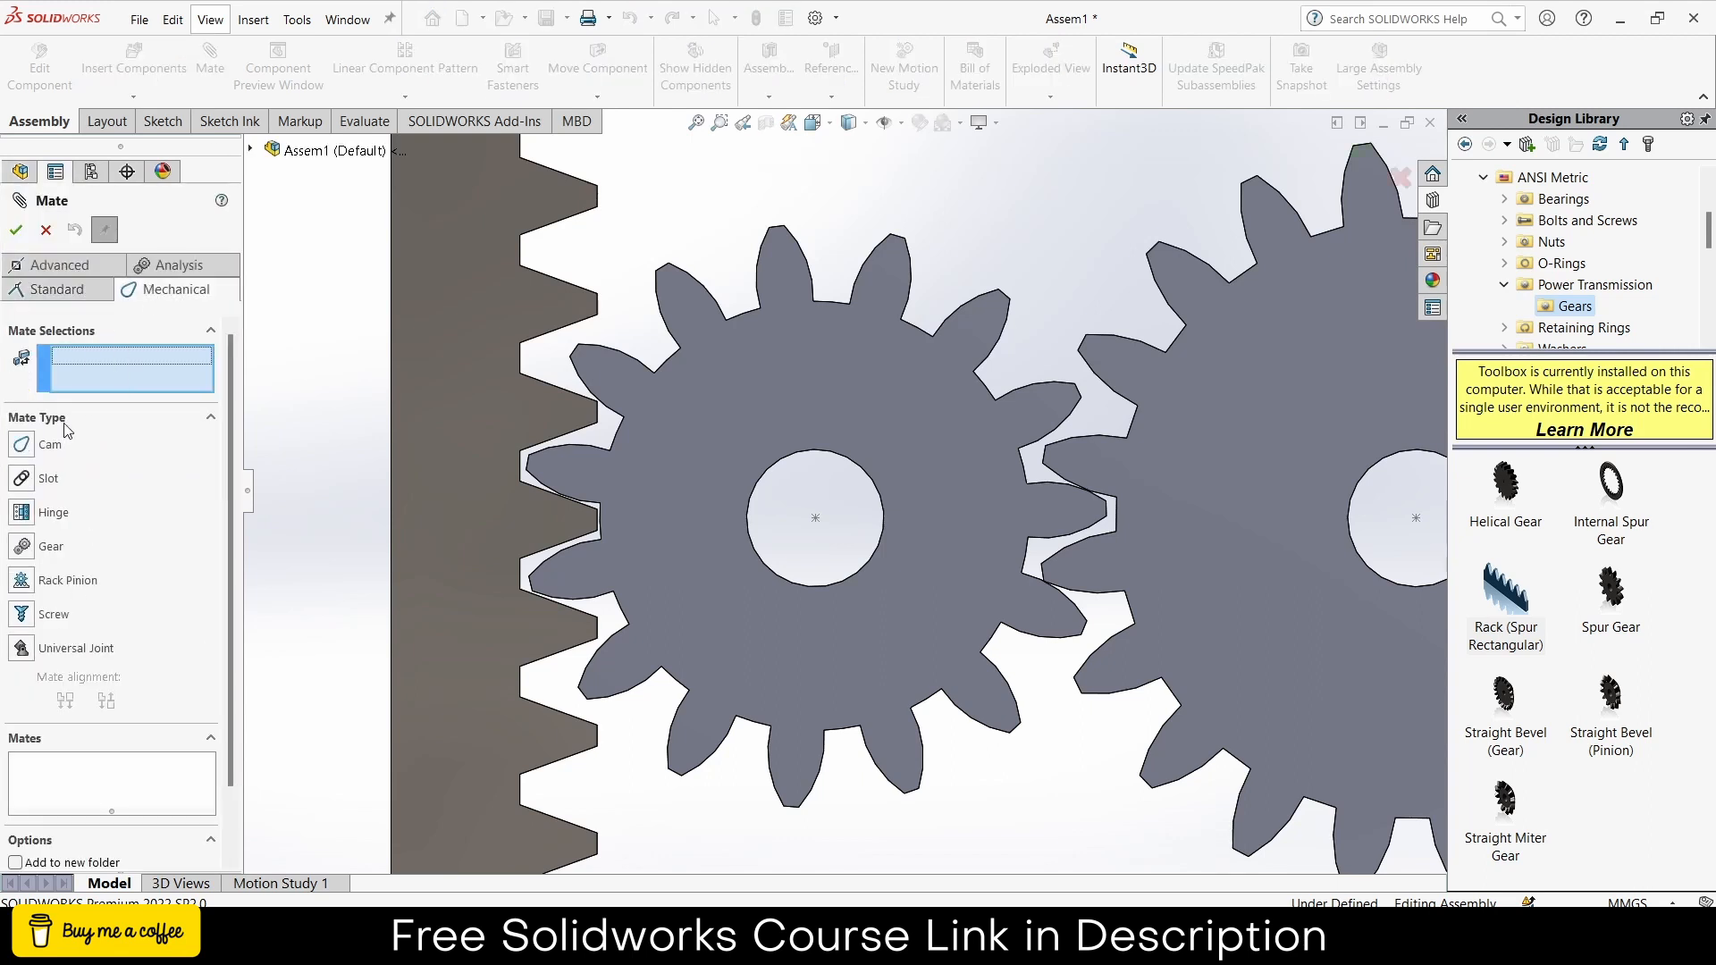
pyautogui.click(20, 581)
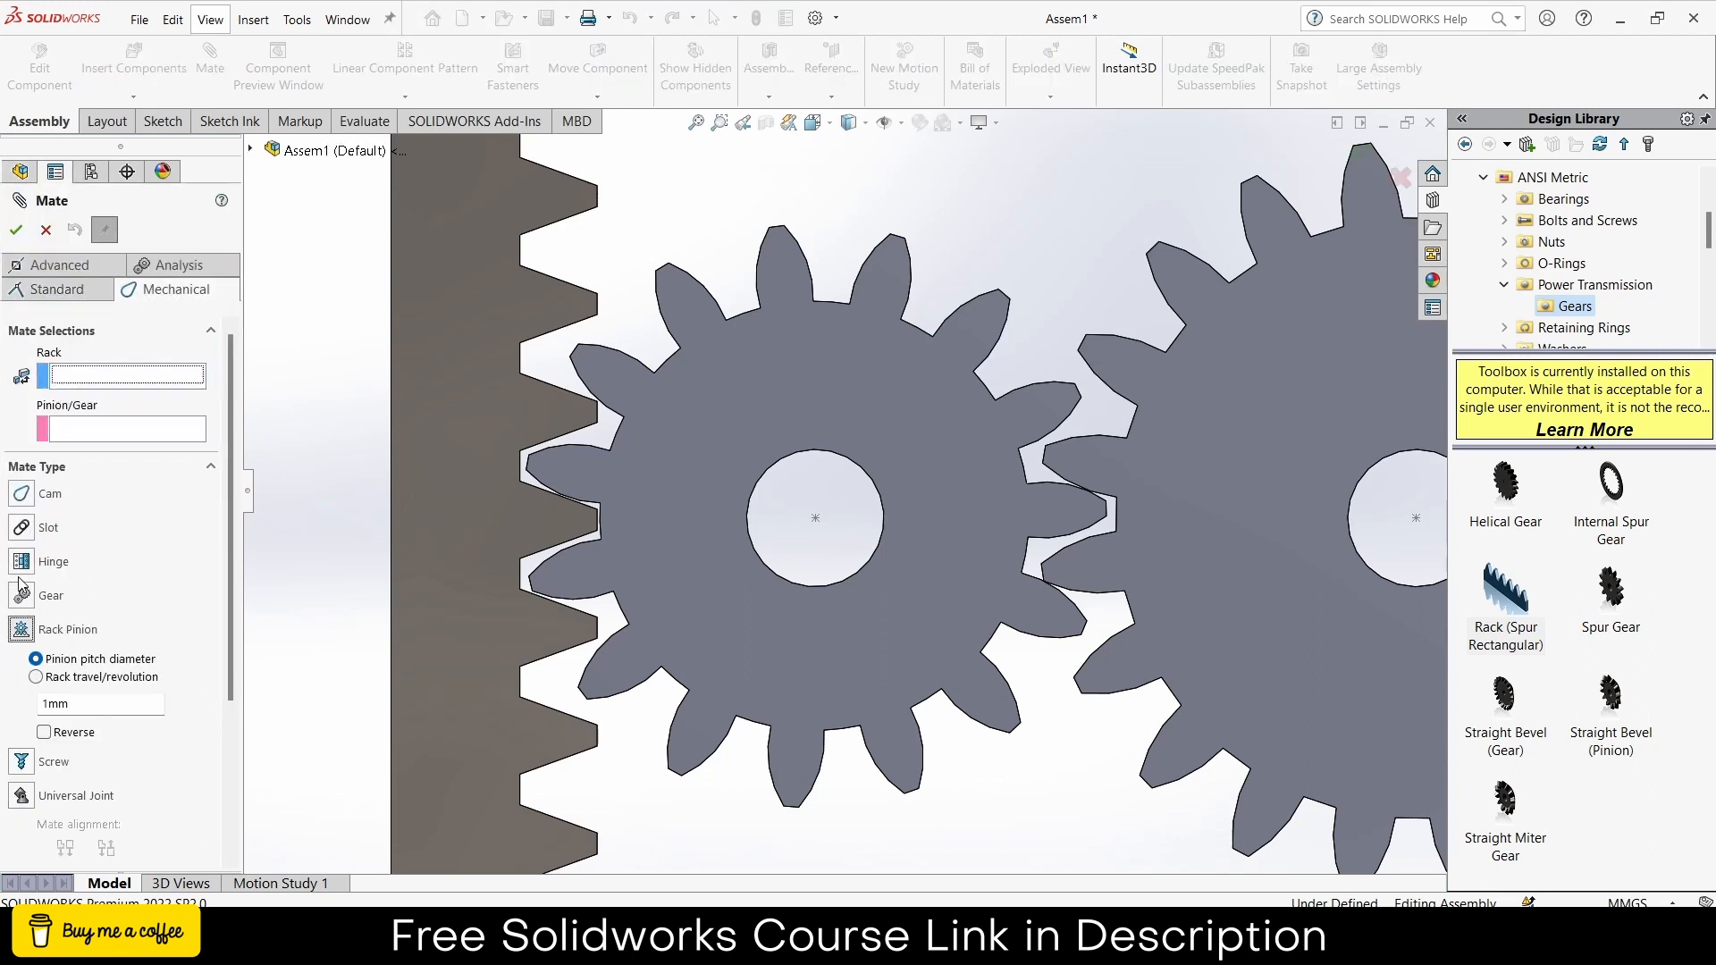
pyautogui.click(389, 422)
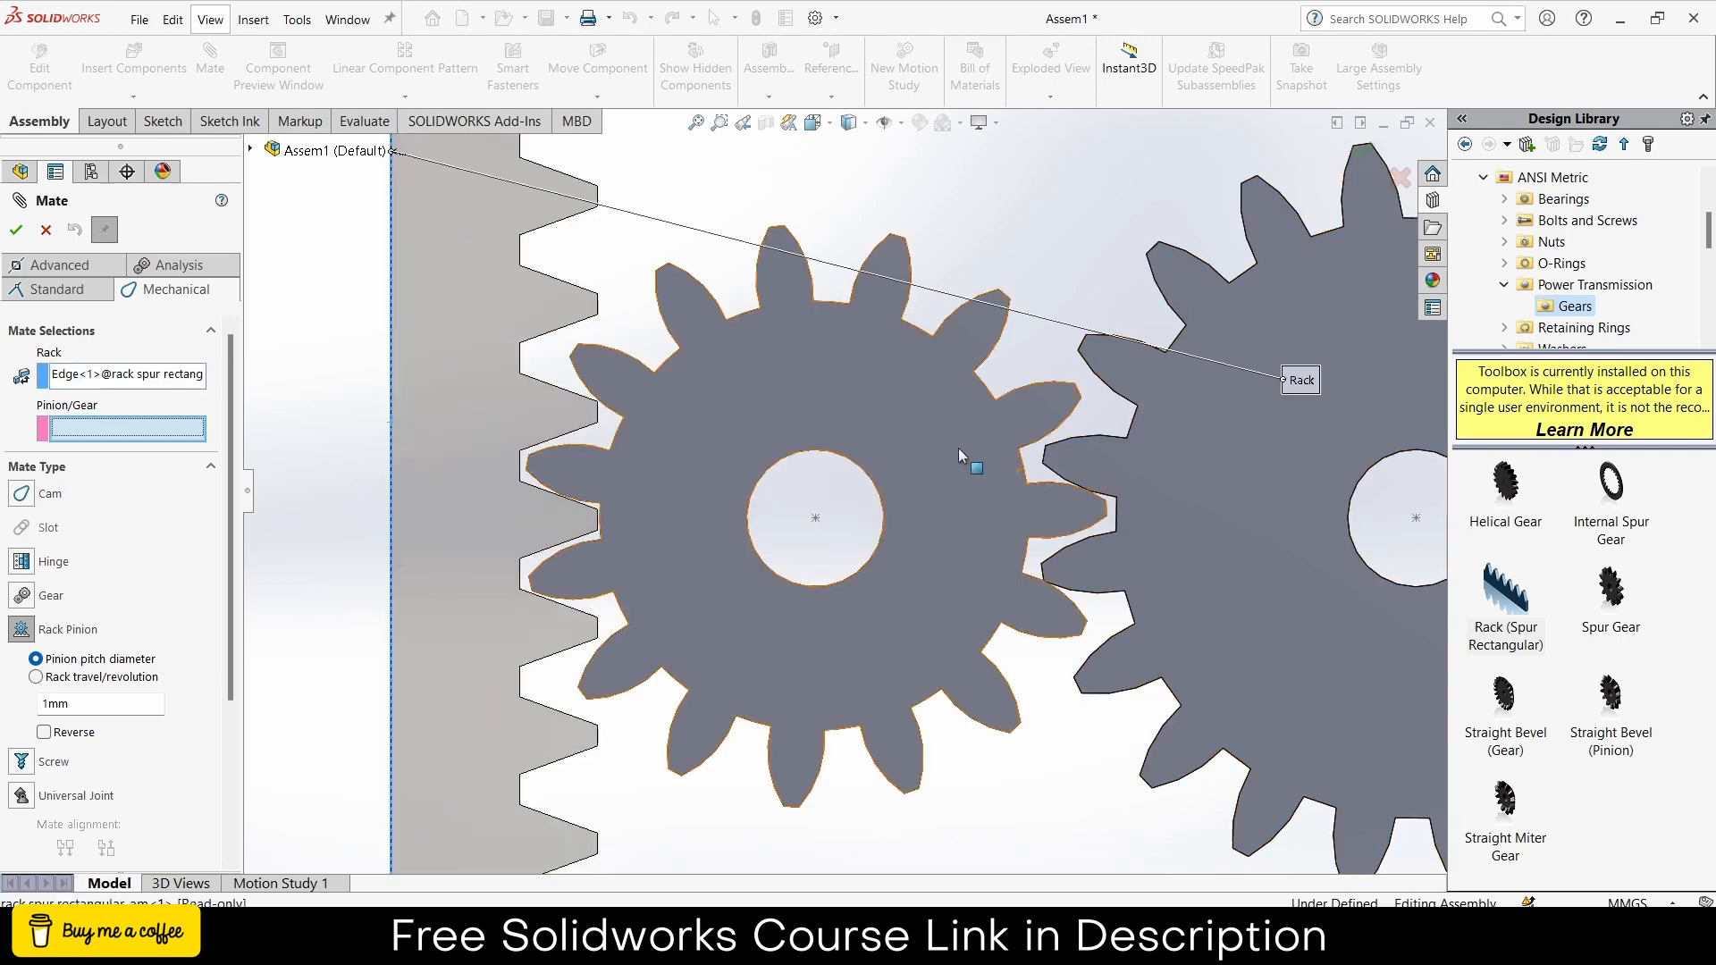
pyautogui.click(750, 540)
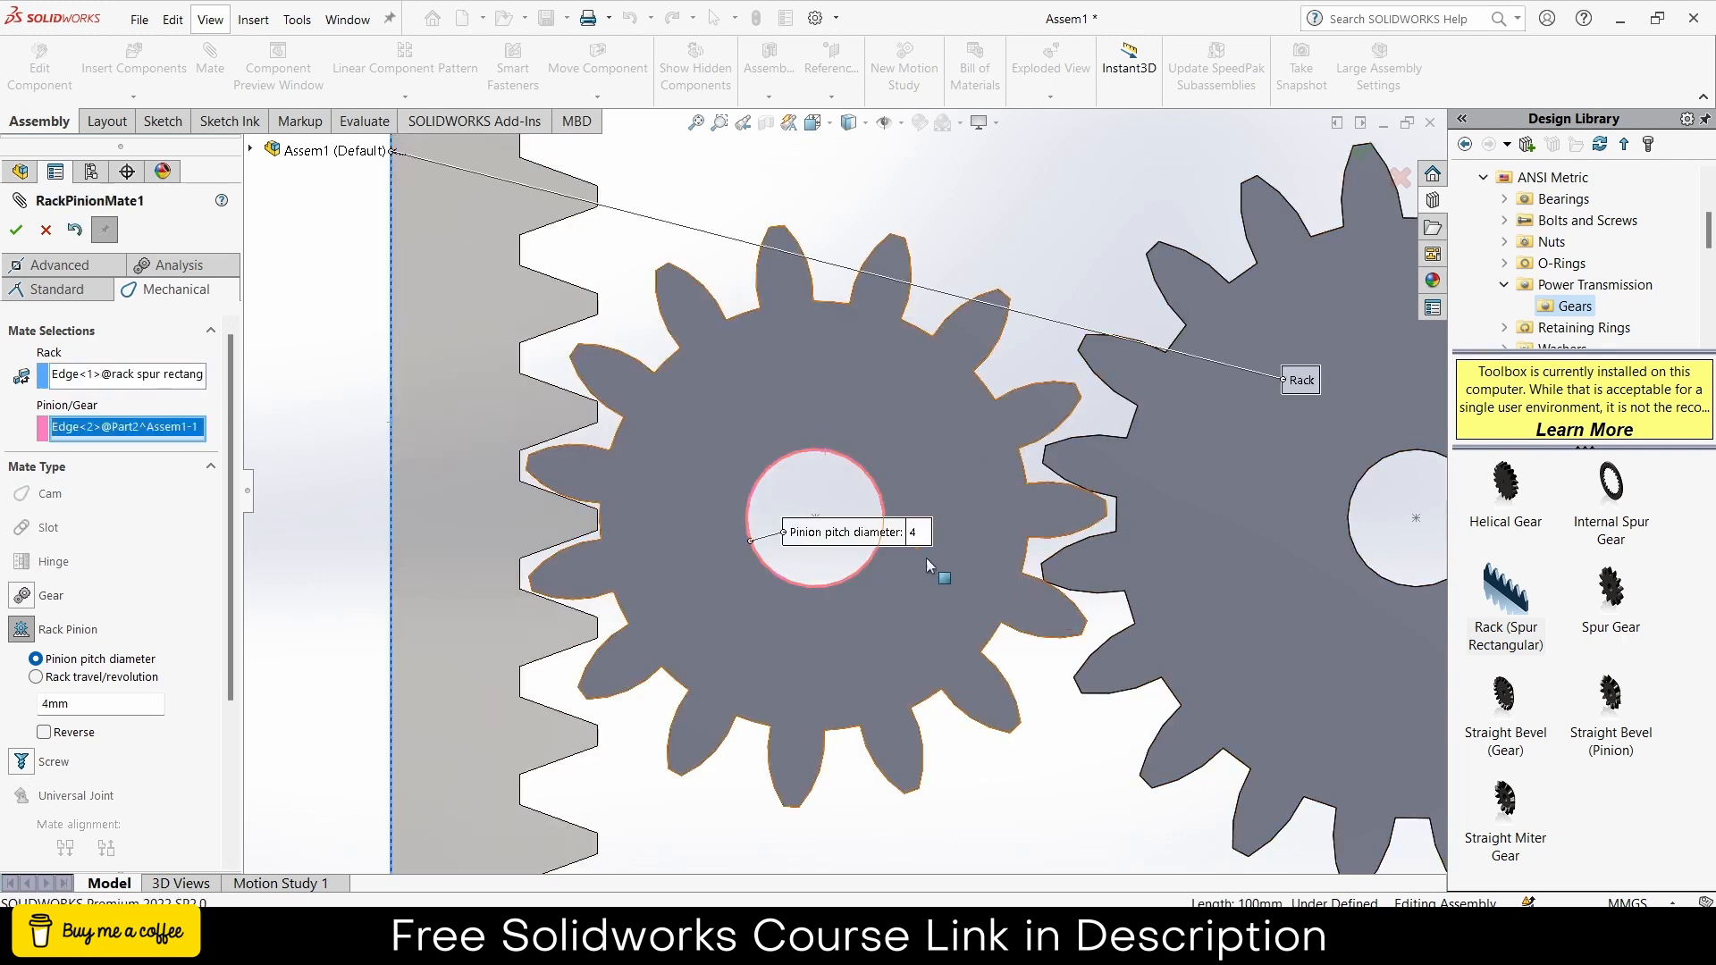
# - Set the pinion pitch diameter to 15 mm, finish the mate and rotate the 20-tooth gear to test the rack's motion
pyautogui.click(918, 533)
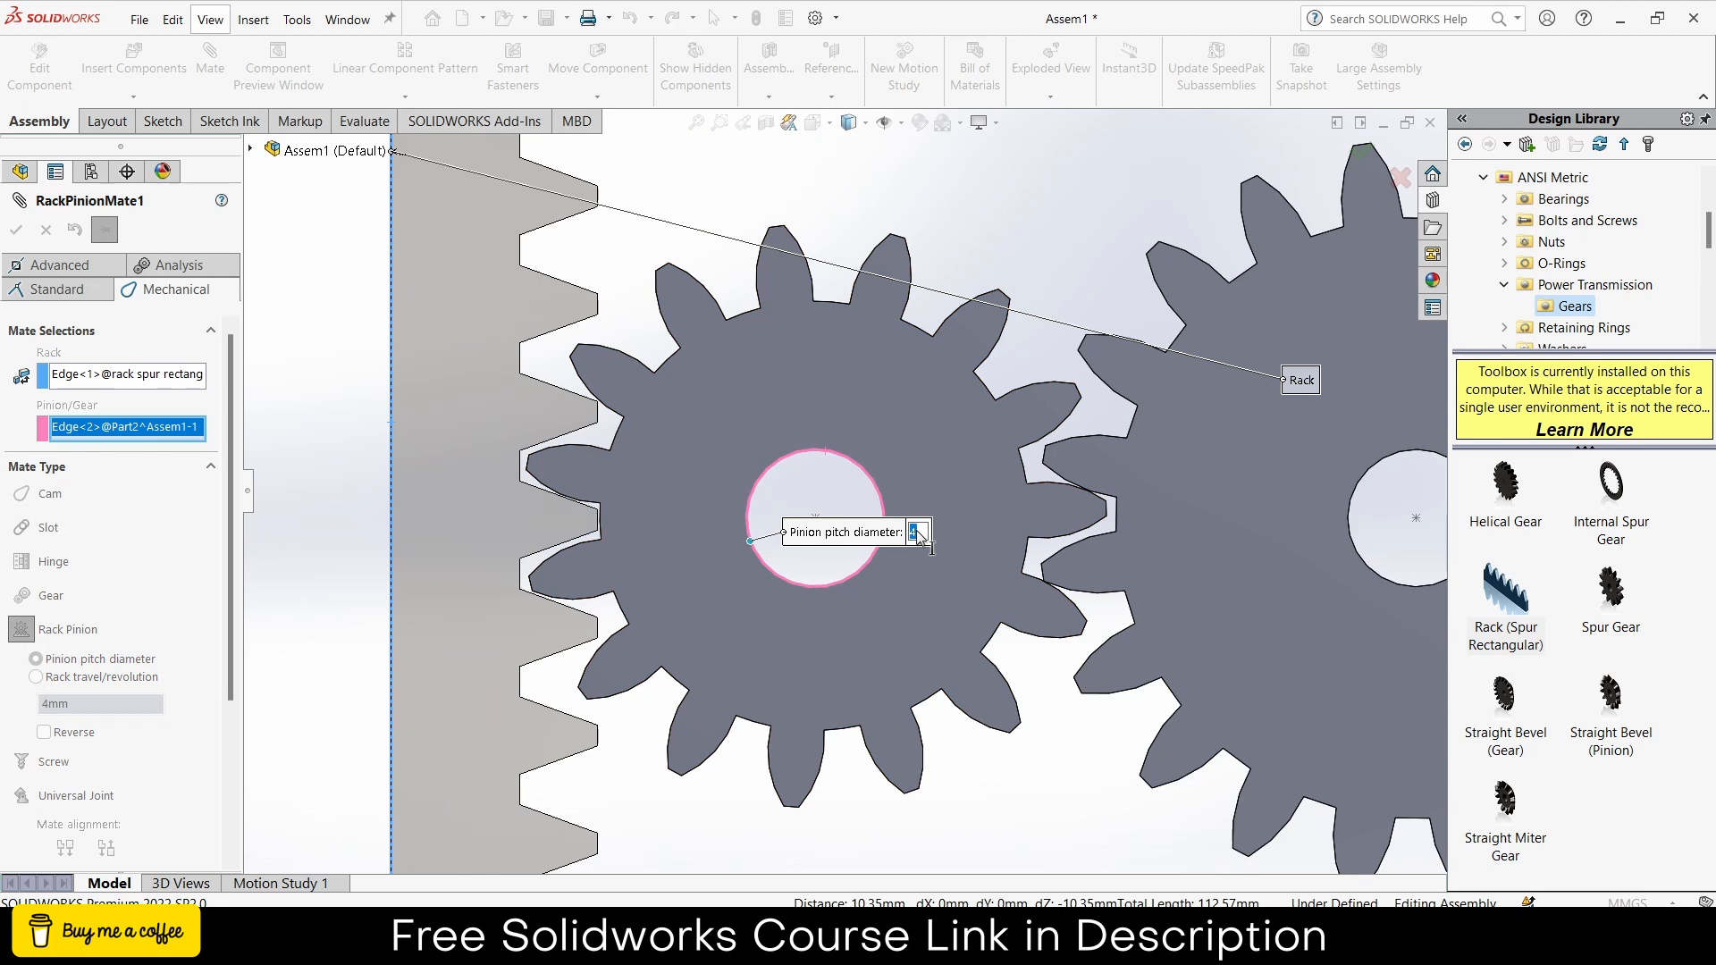
pyautogui.press('Return')
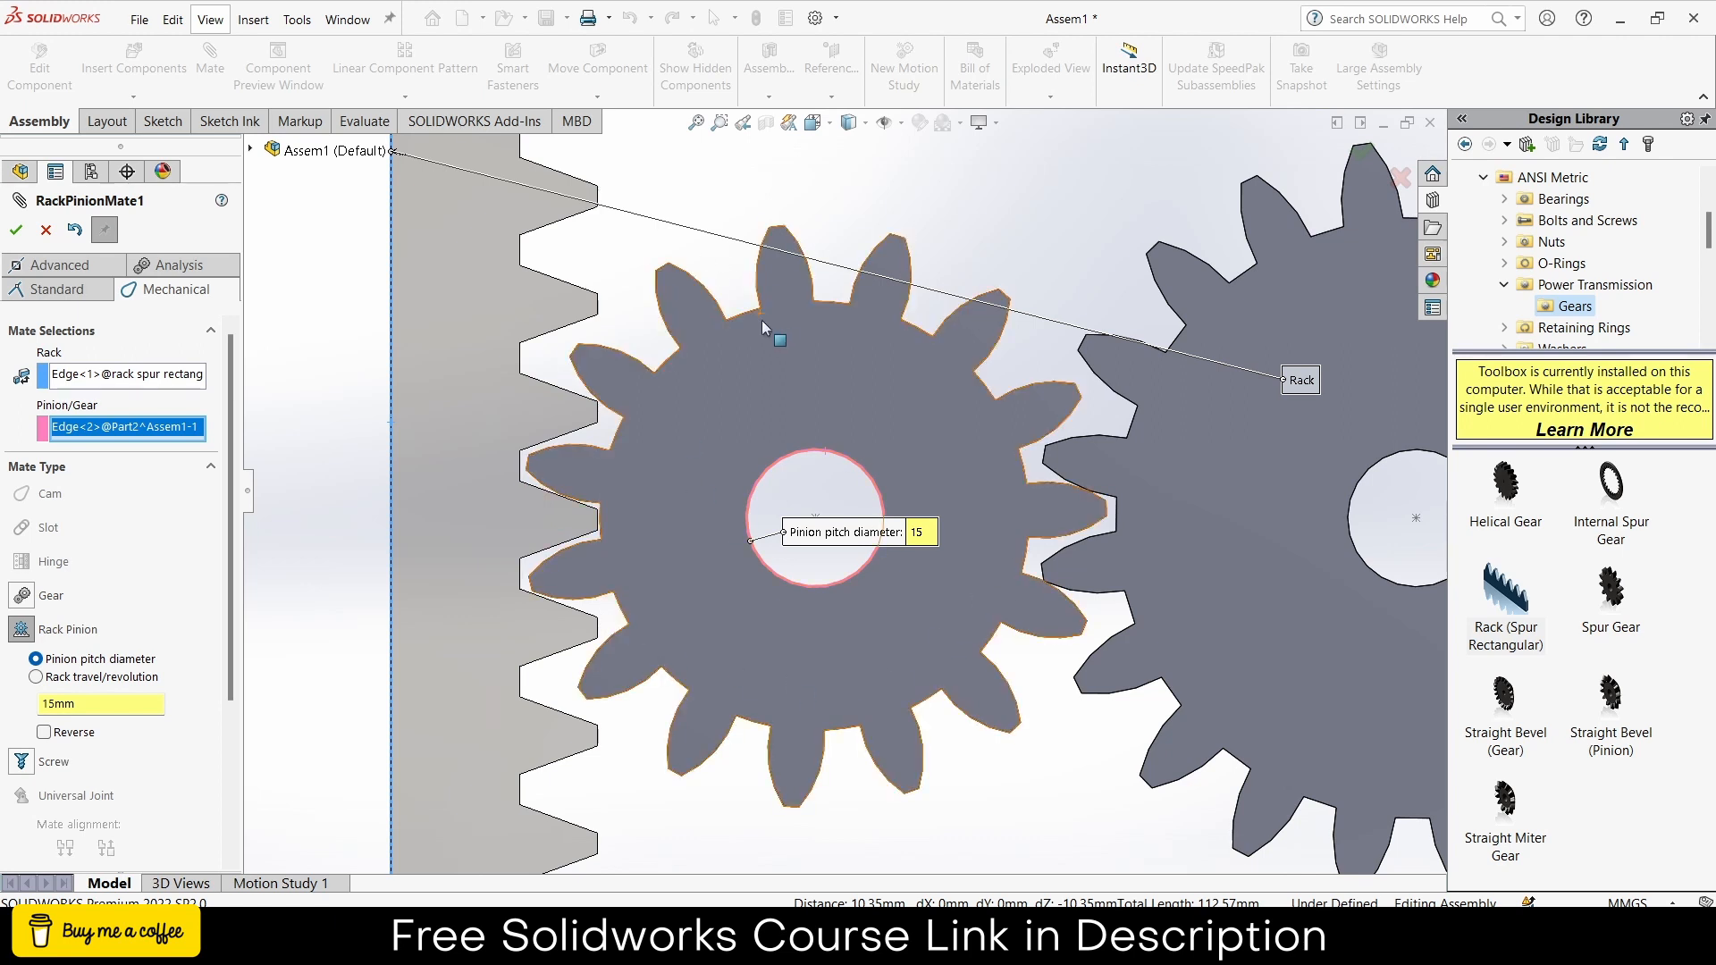
pyautogui.click(17, 232)
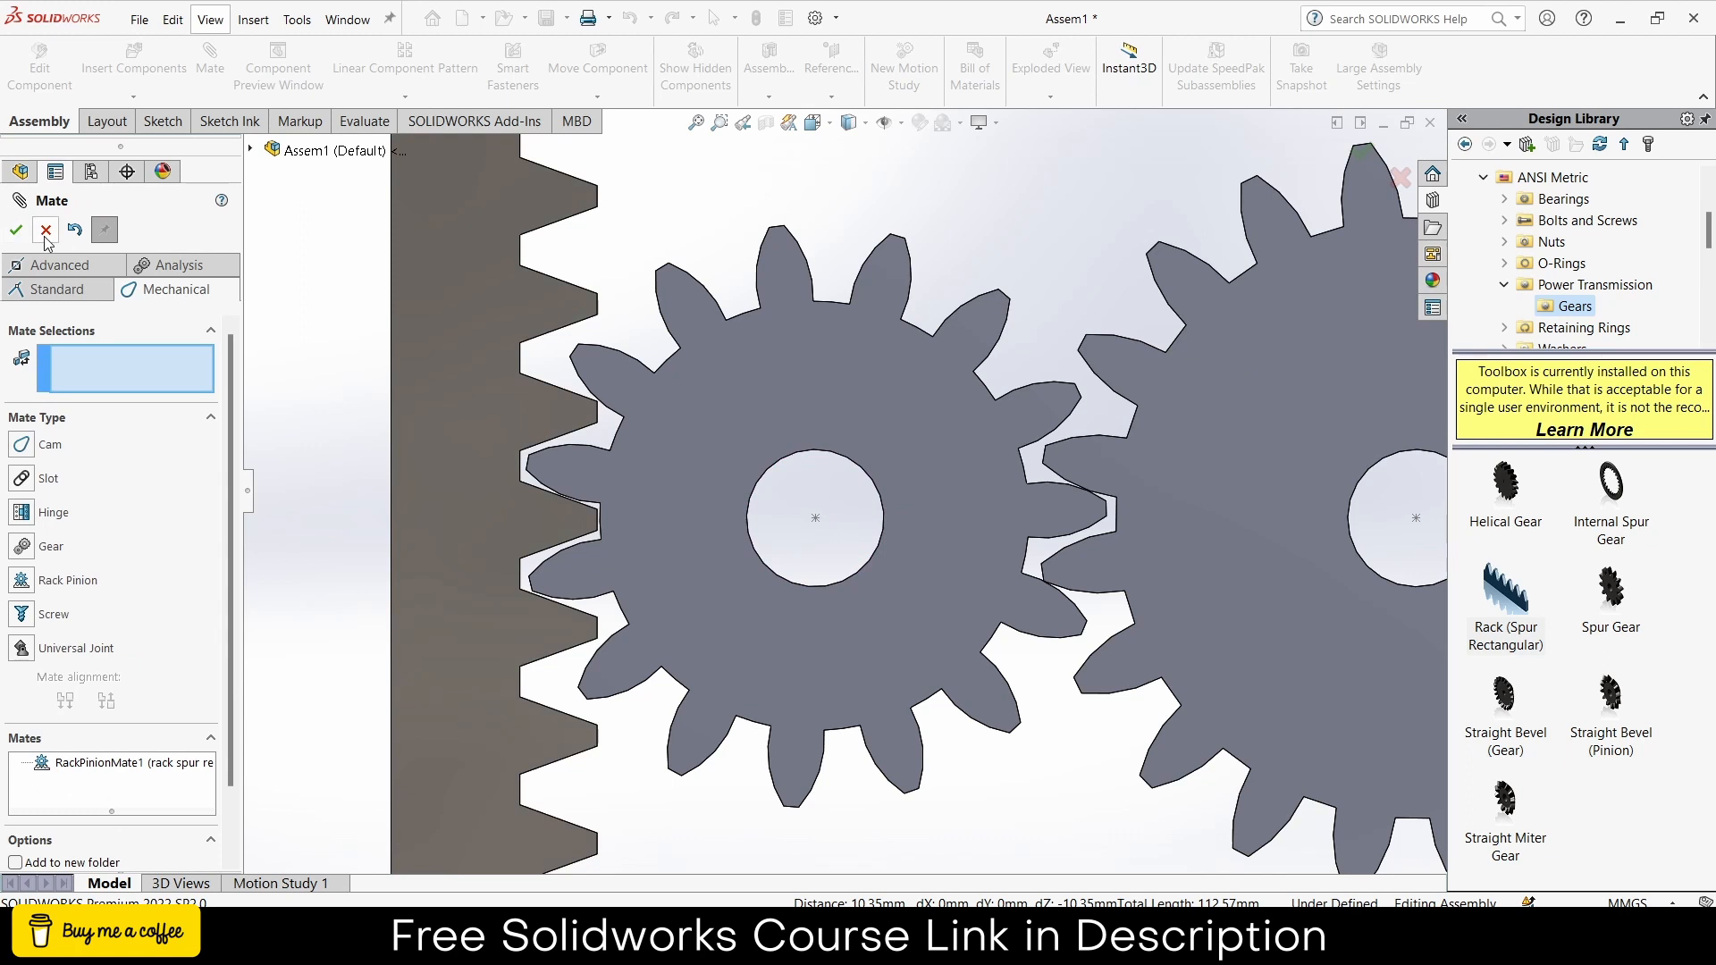
pyautogui.click(44, 234)
pyautogui.scroll(3, 843, 491)
pyautogui.moveTo(1076, 577); pyautogui.dragTo(1086, 633)
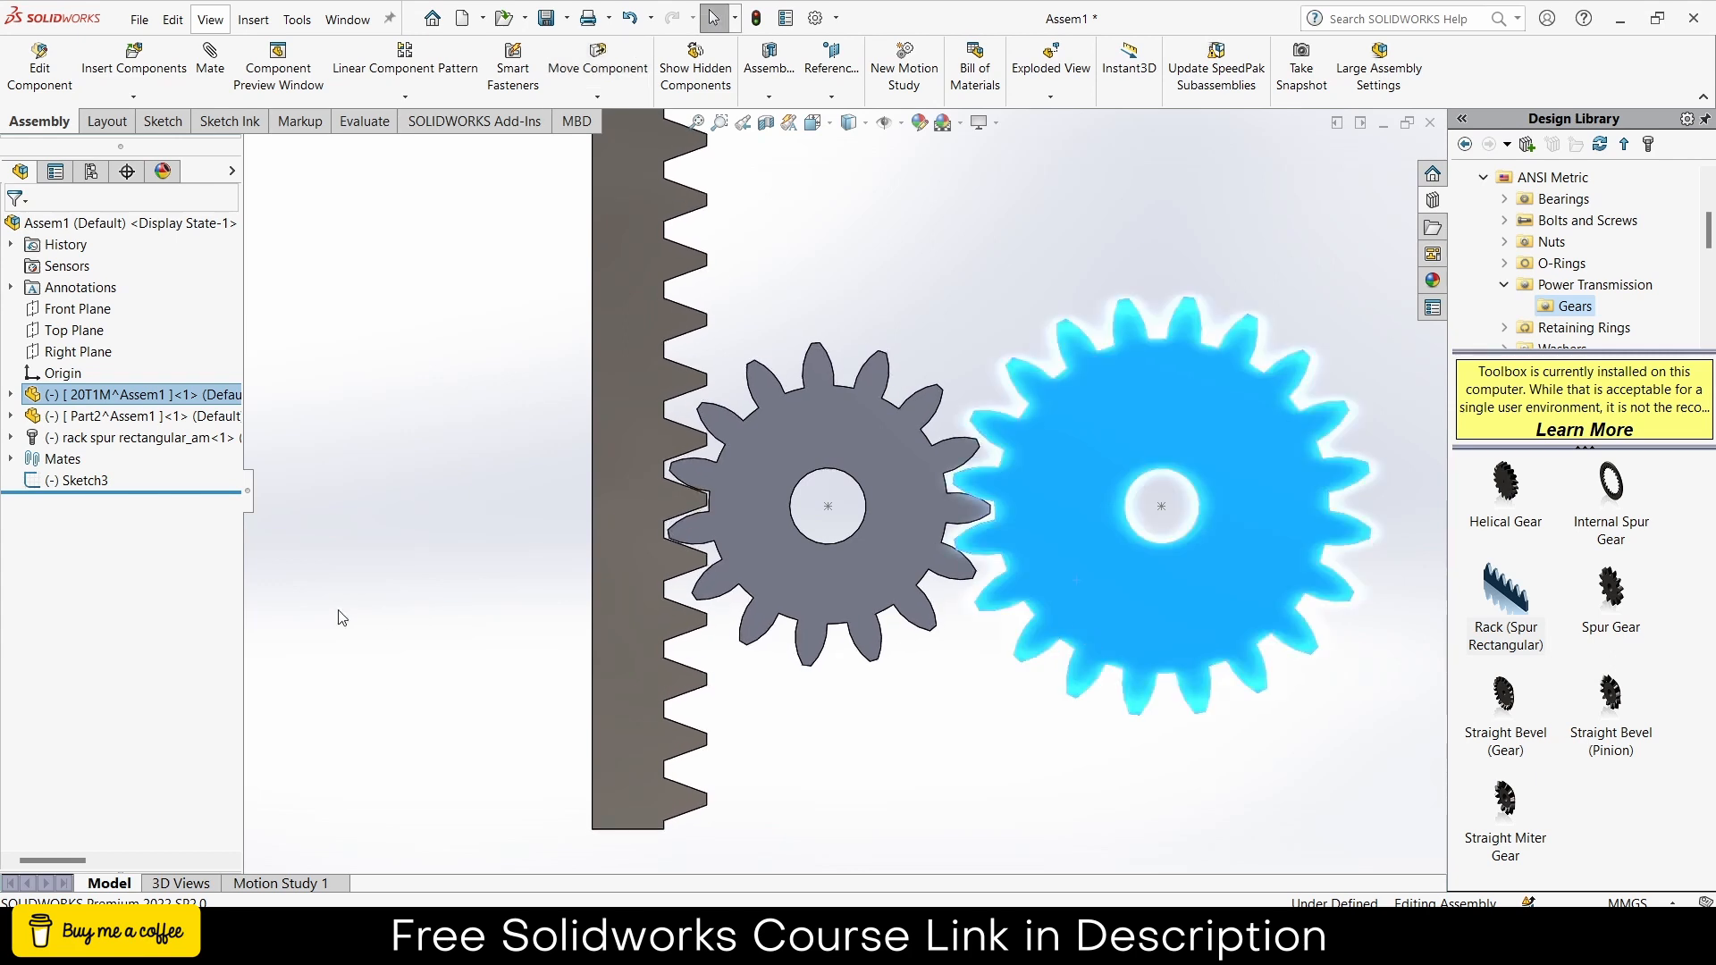
# - Edit the rack pinion mate to reverse its direction, and rotate the 20-tooth gear to test it
pyautogui.click(11, 459)
pyautogui.click(152, 651)
pyautogui.rightClick(152, 651)
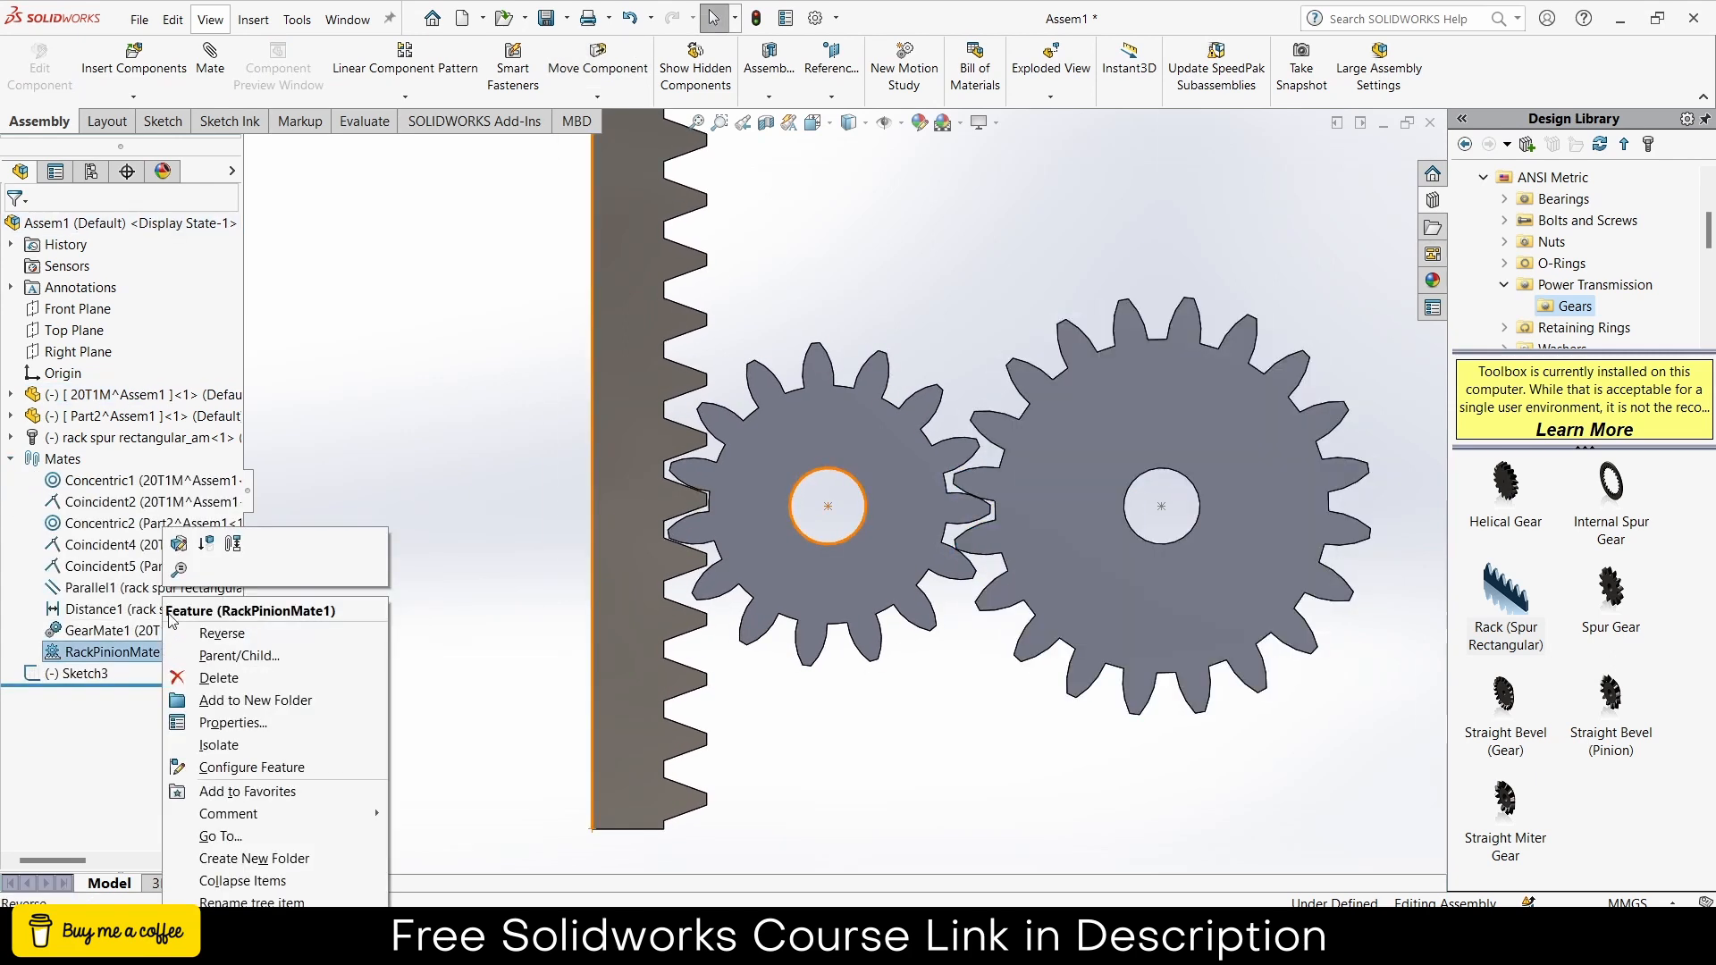
pyautogui.click(179, 545)
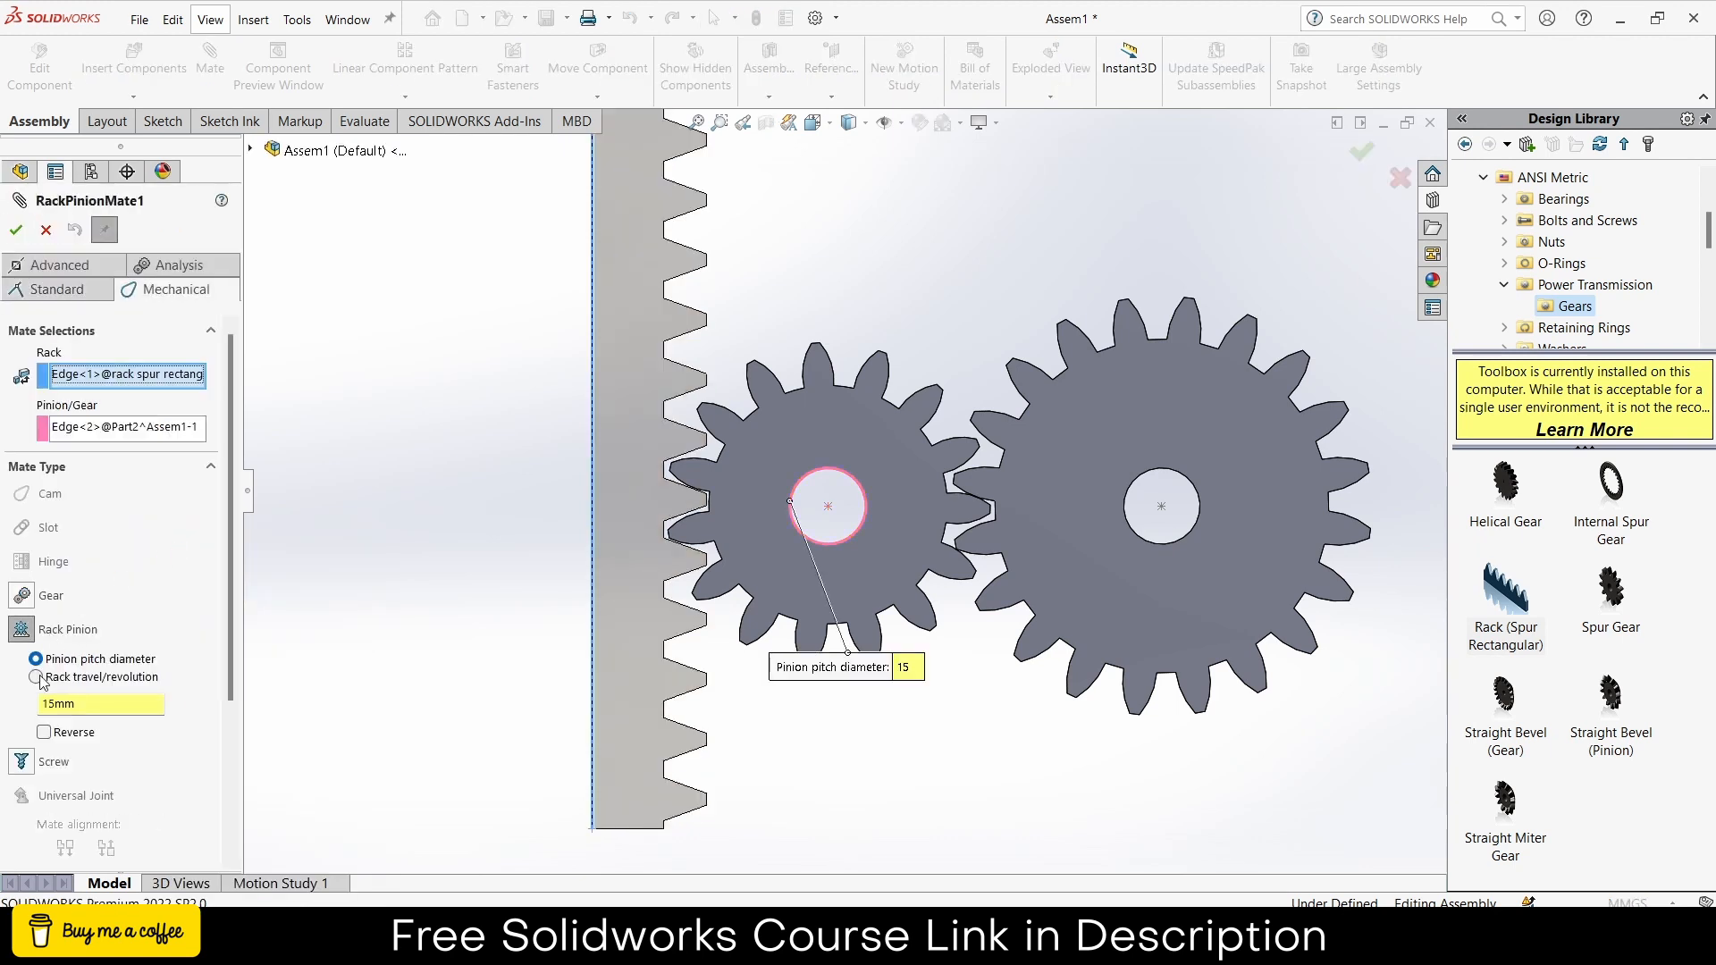
pyautogui.click(43, 733)
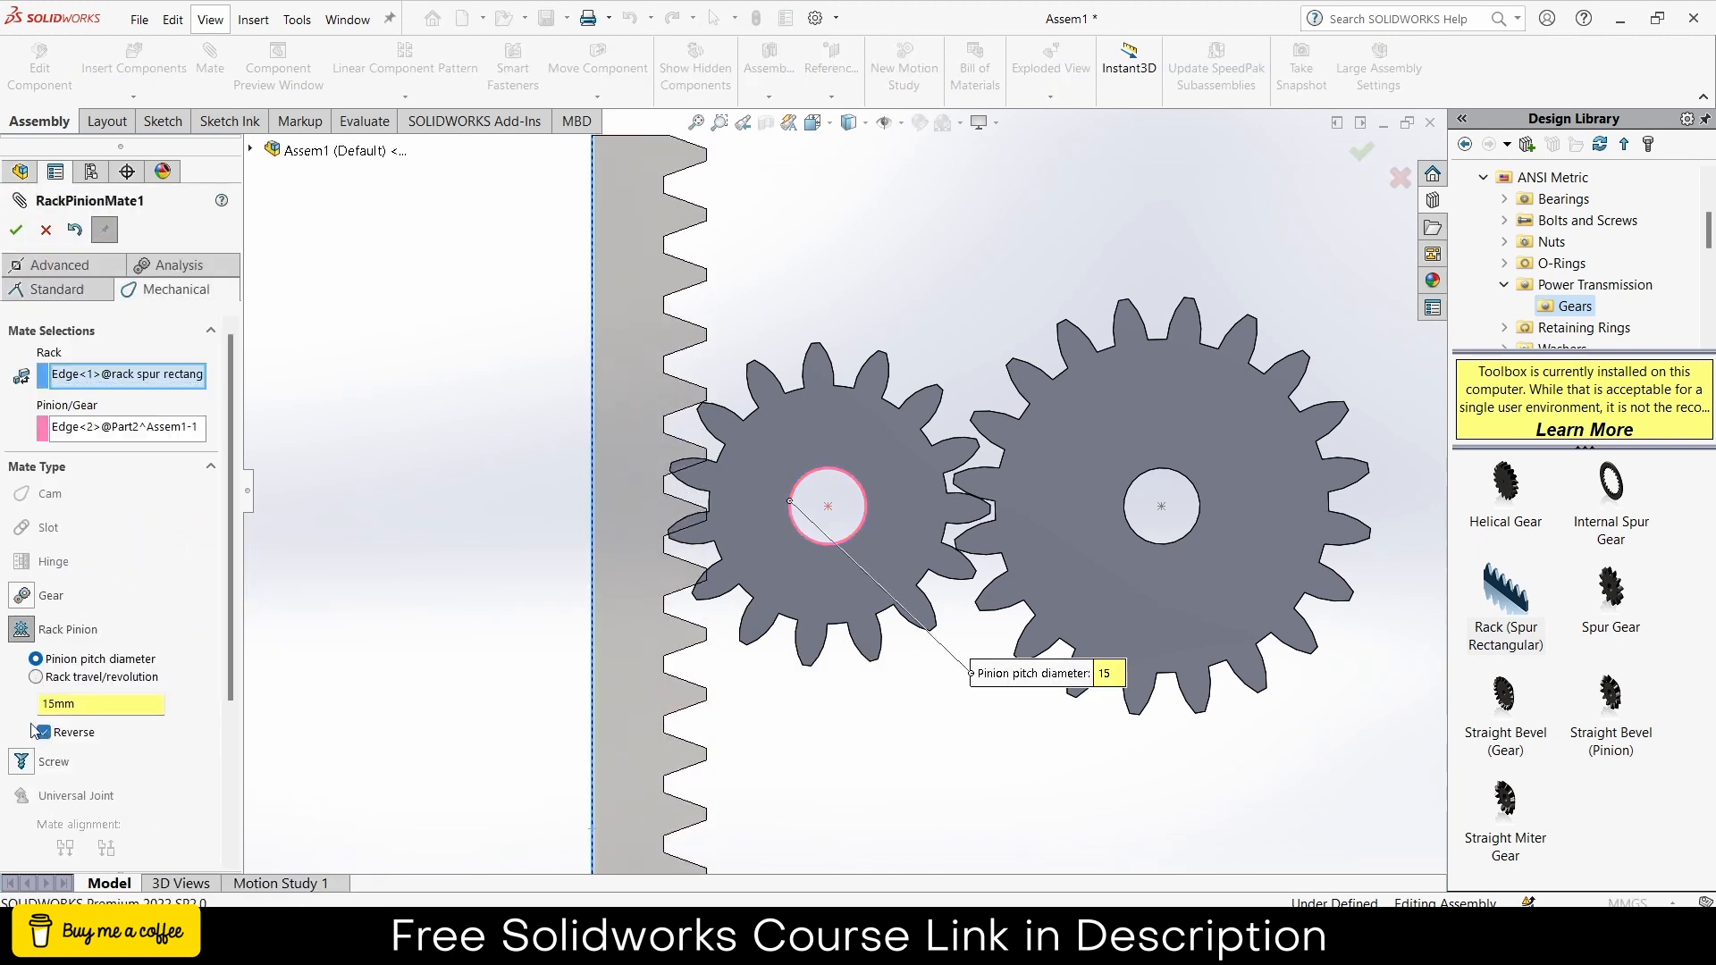
pyautogui.click(16, 230)
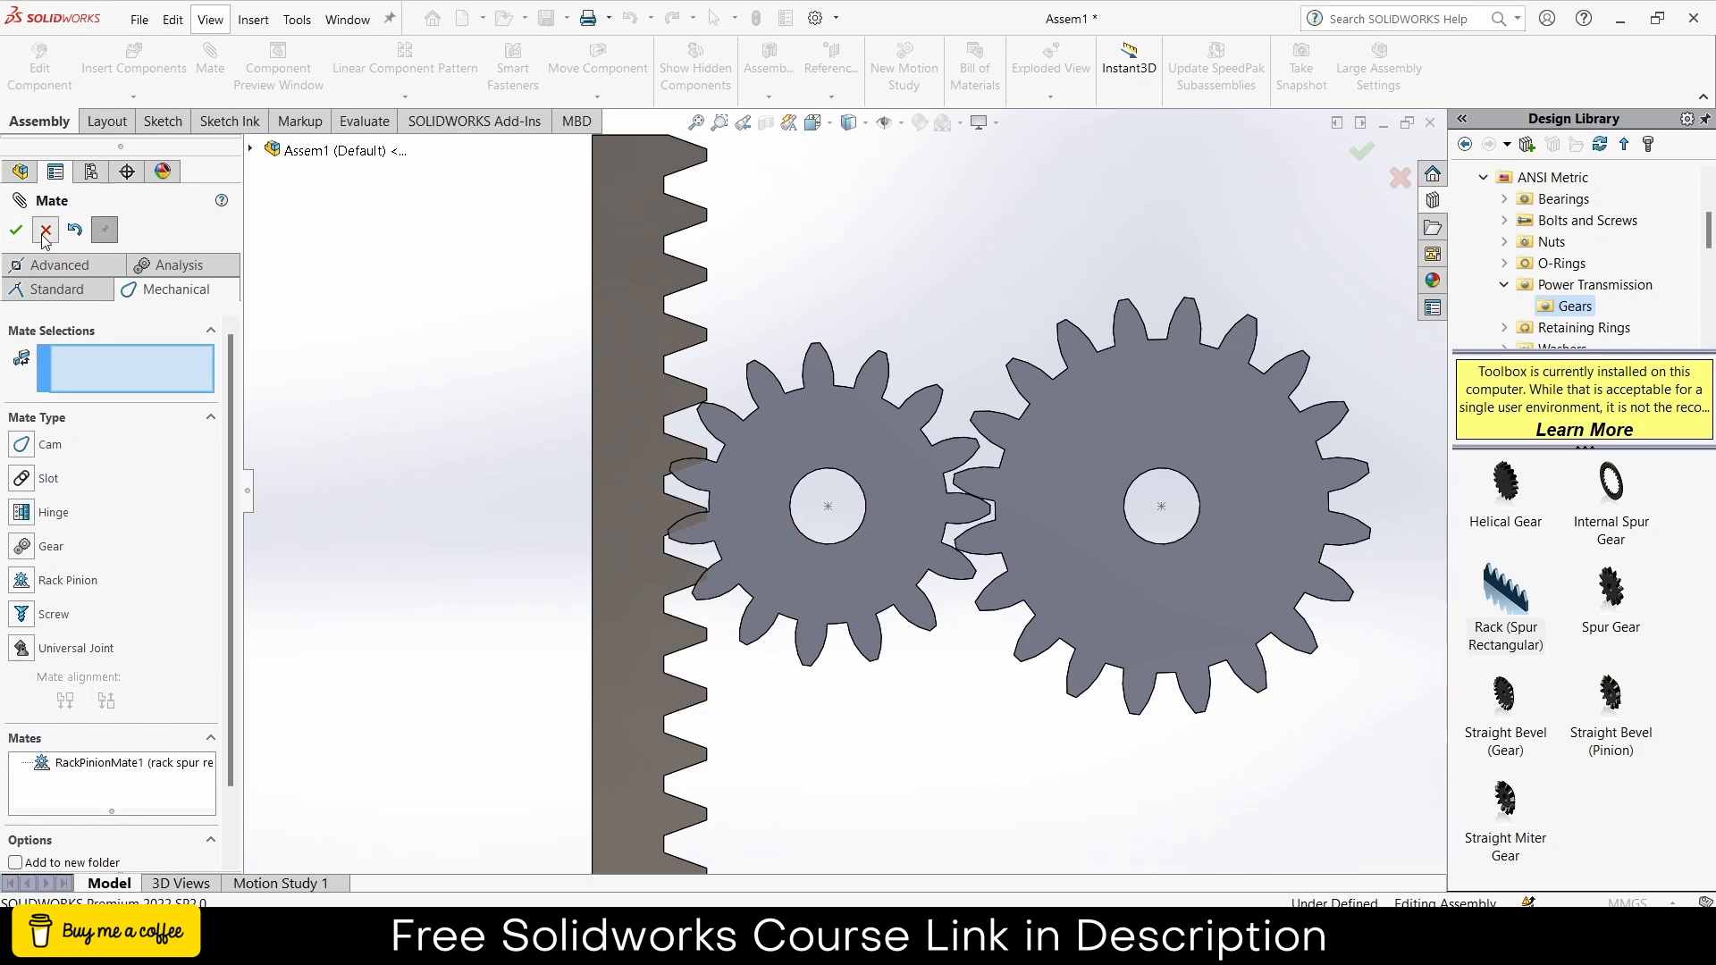
pyautogui.click(45, 231)
pyautogui.moveTo(1053, 480); pyautogui.dragTo(1046, 522)
# - Suppress the rack pinion mate and move the rack until its teeth fit between those of the 15-tooth gear
pyautogui.scroll(-4, 788, 565)
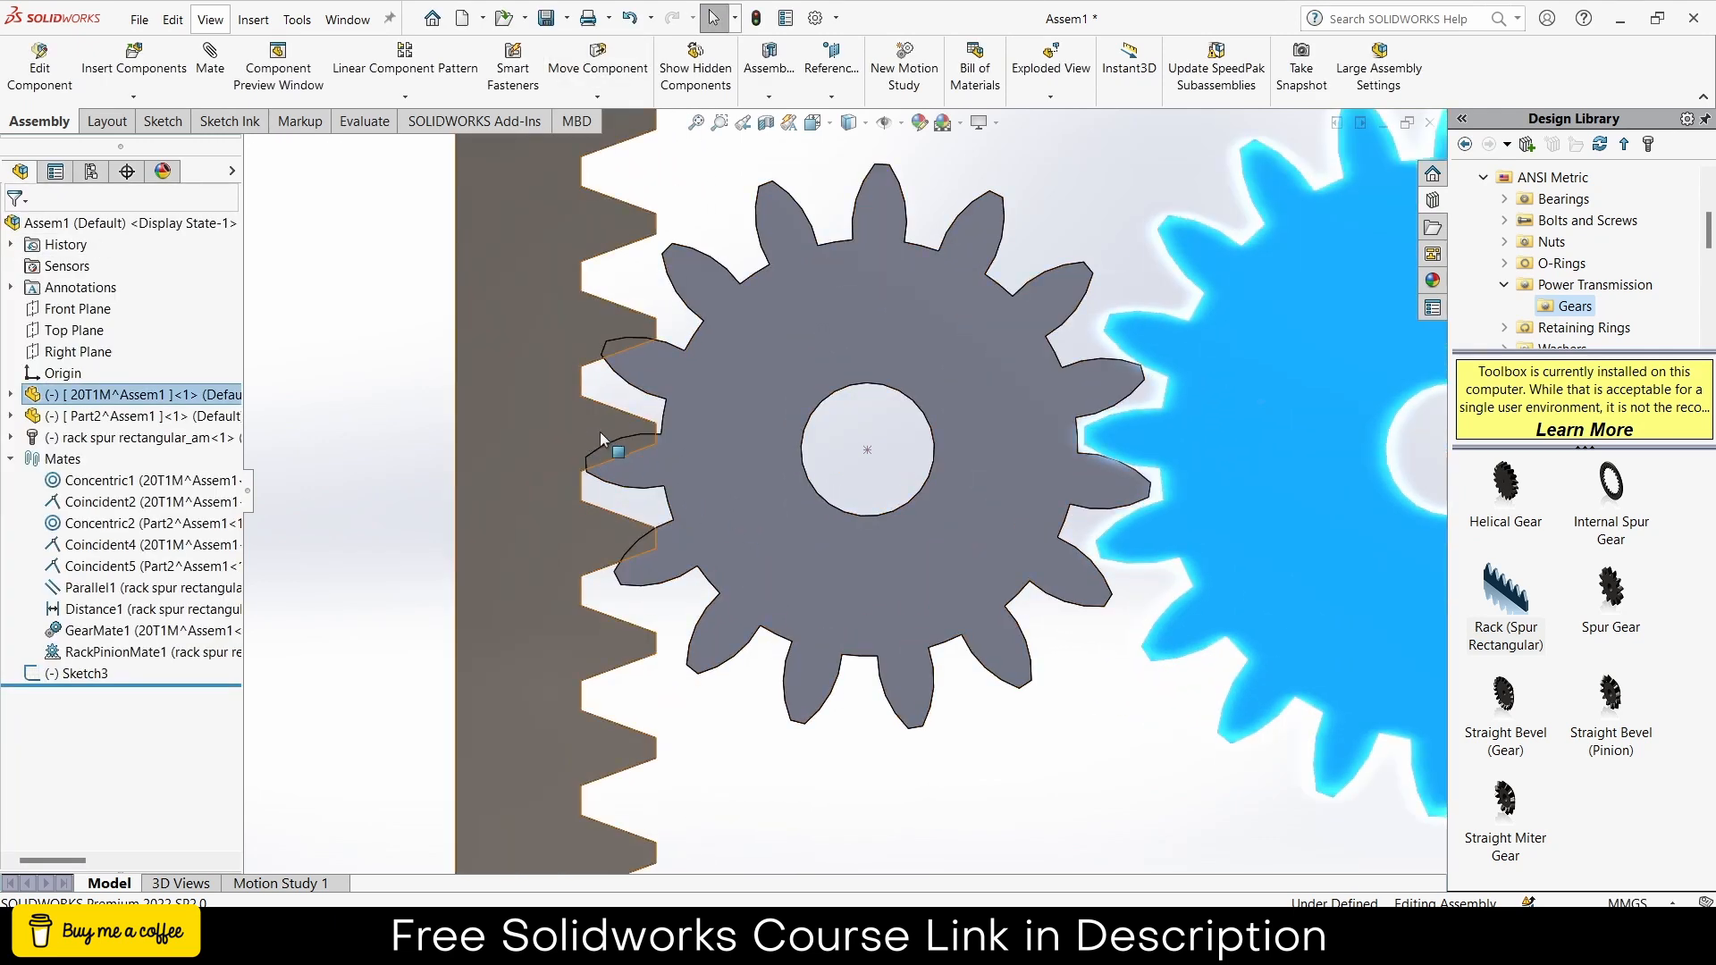
pyautogui.rightClick(126, 652)
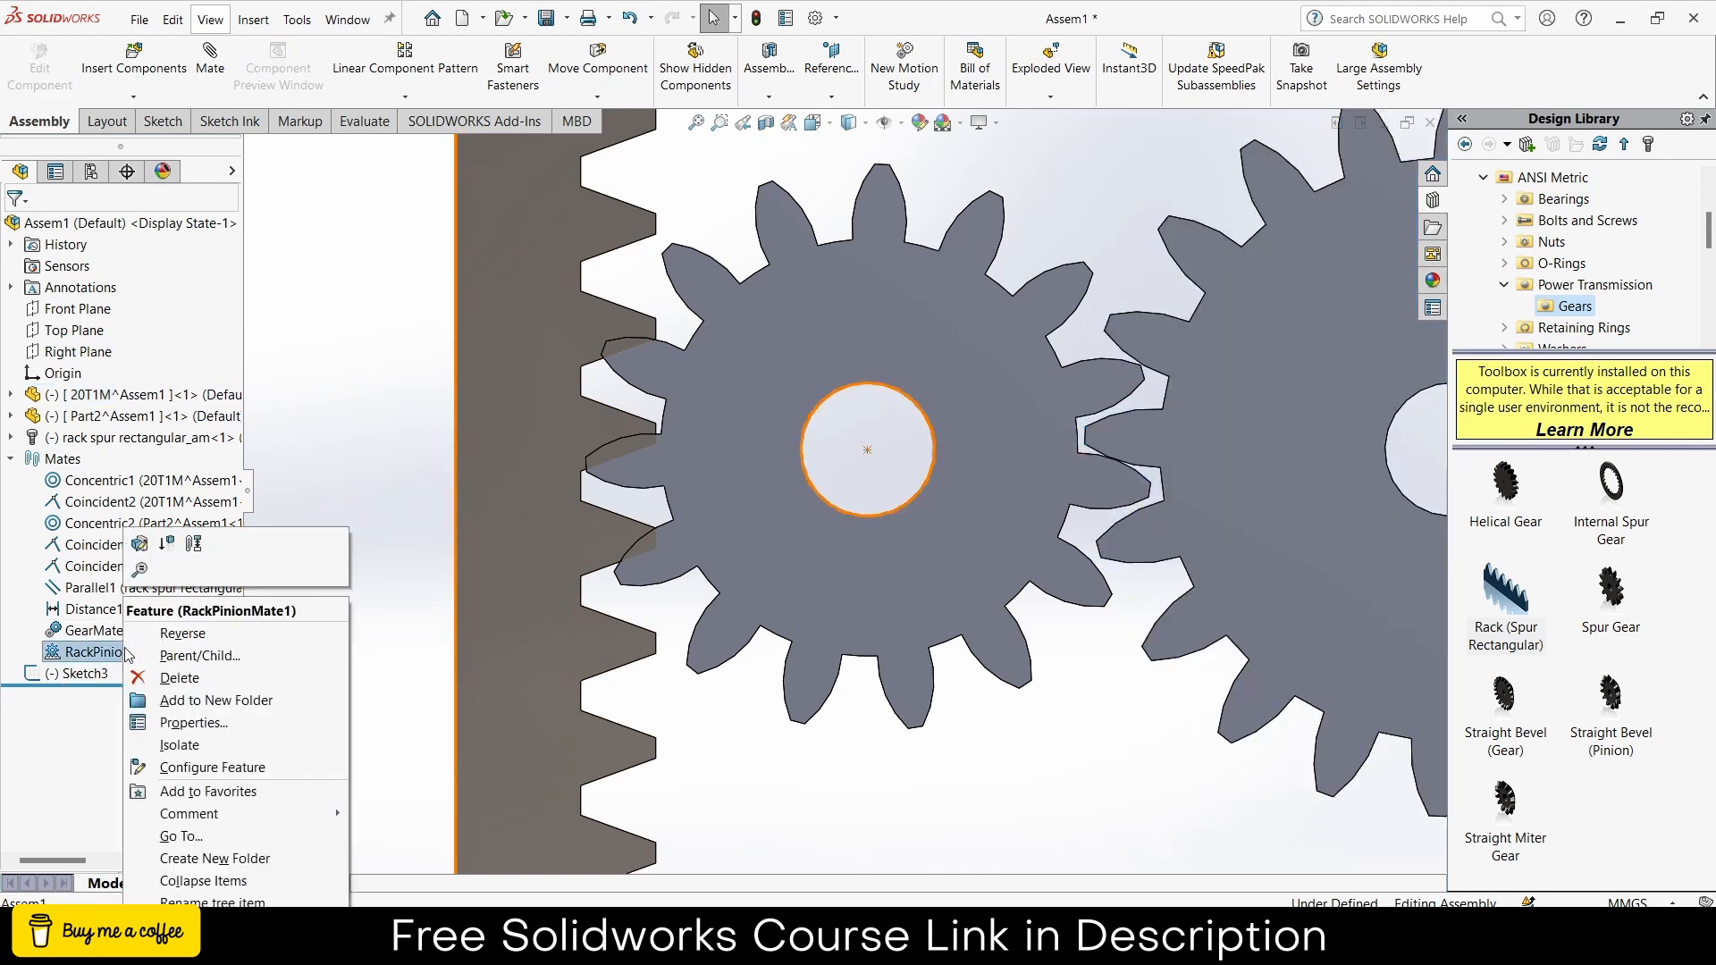
pyautogui.click(166, 544)
pyautogui.moveTo(558, 447); pyautogui.dragTo(563, 426)
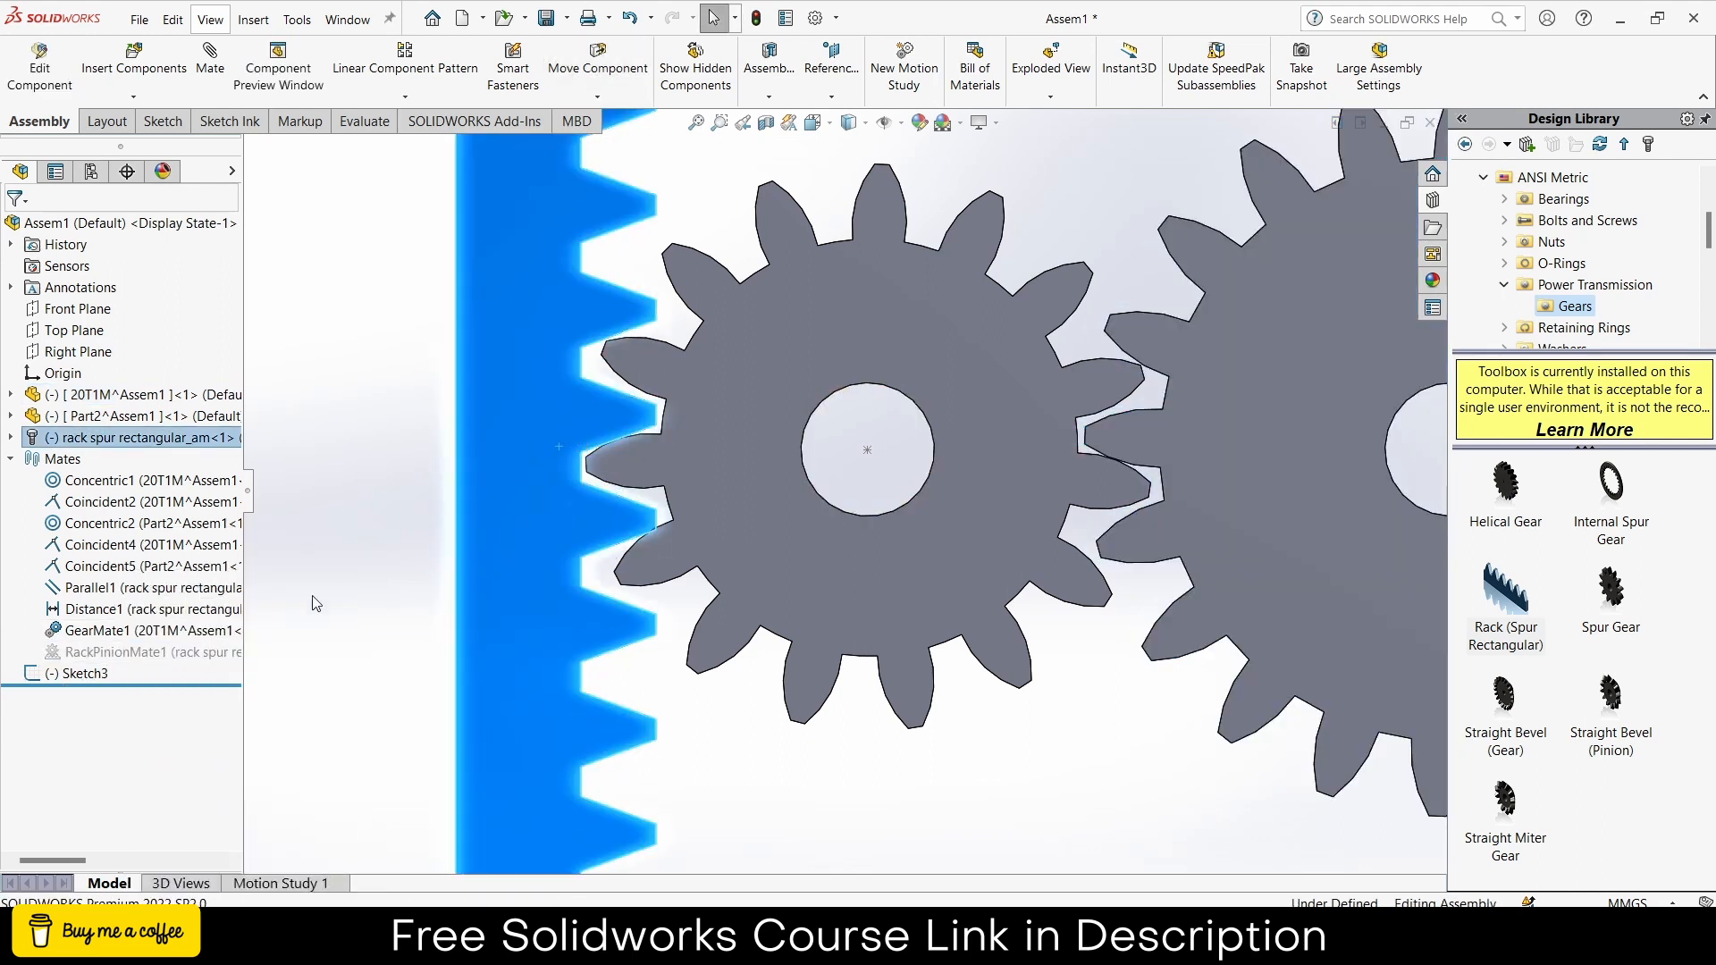
# - Unsuppress the rack pinion mate and rotate the 20-tooth gear to drive the whole gear train
pyautogui.rightClick(126, 652)
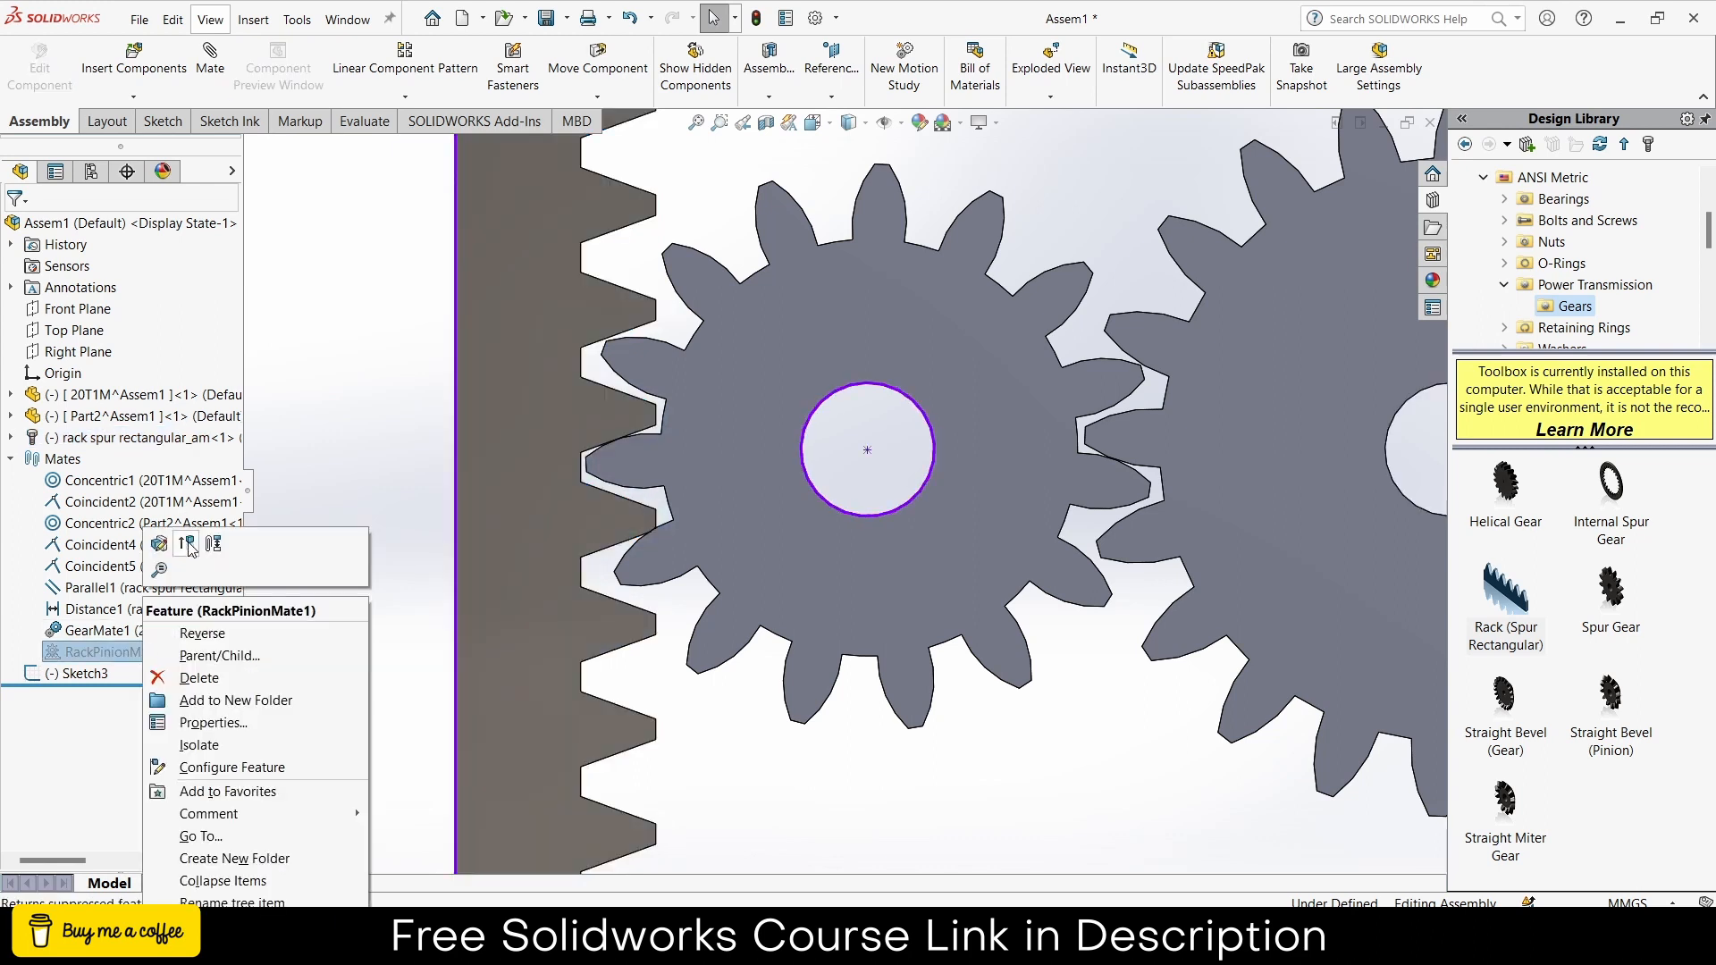
pyautogui.click(187, 544)
pyautogui.scroll(3, 792, 458)
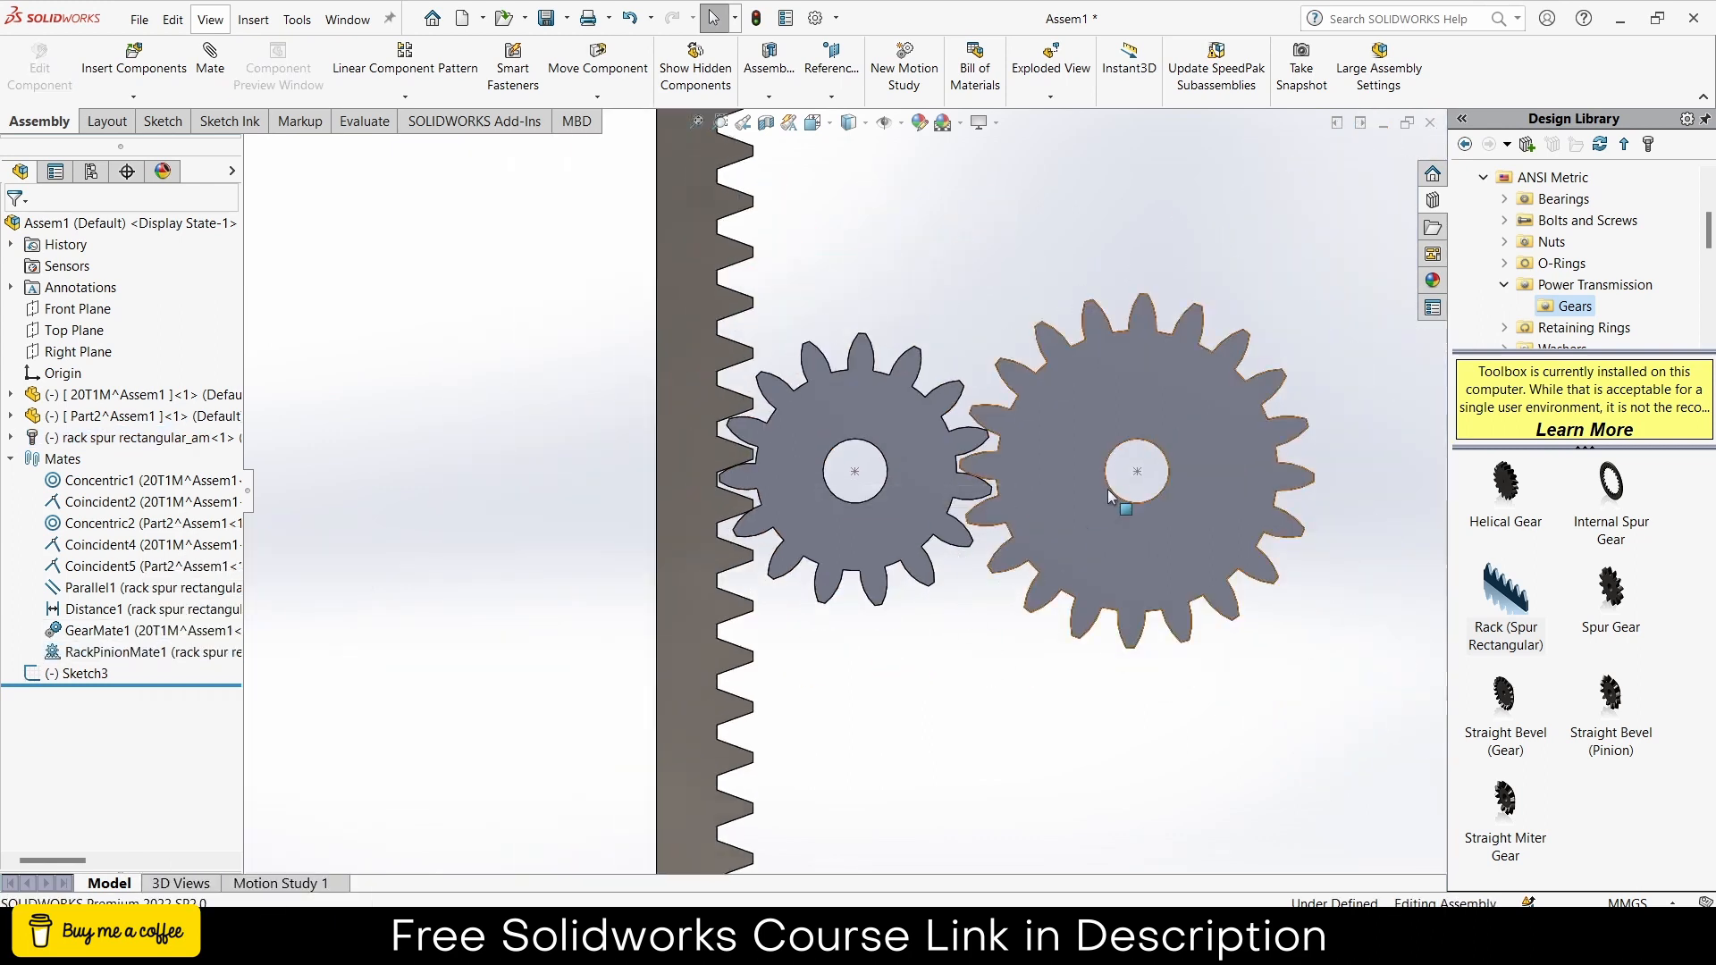
pyautogui.moveTo(1108, 490)
pyautogui.mouseDown()
pyautogui.moveTo(1077, 447)
pyautogui.moveTo(1078, 474)
pyautogui.moveTo(1084, 277)
pyautogui.moveTo(1090, 517)
pyautogui.moveTo(1074, 432)
pyautogui.moveTo(1080, 483)
pyautogui.mouseUp()
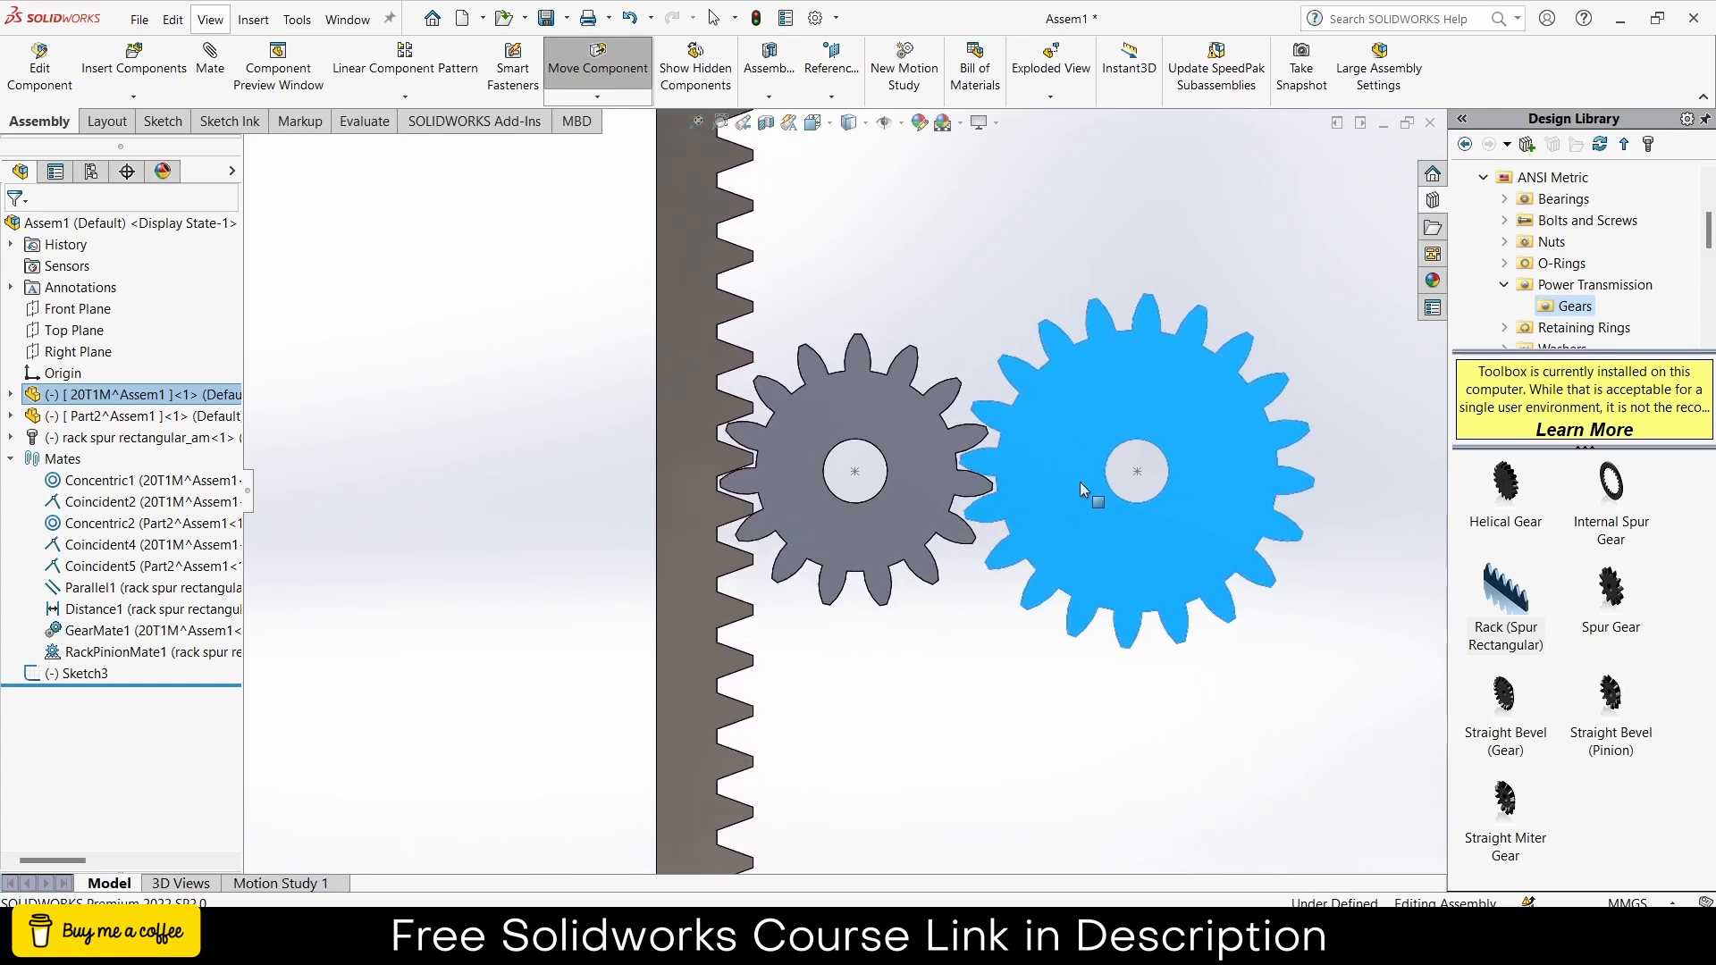
# - Turn the 20-tooth gear to drive the rack while viewing the gear train at an angle
pyautogui.moveTo(1080, 482); pyautogui.dragTo(1011, 522, button='middle')
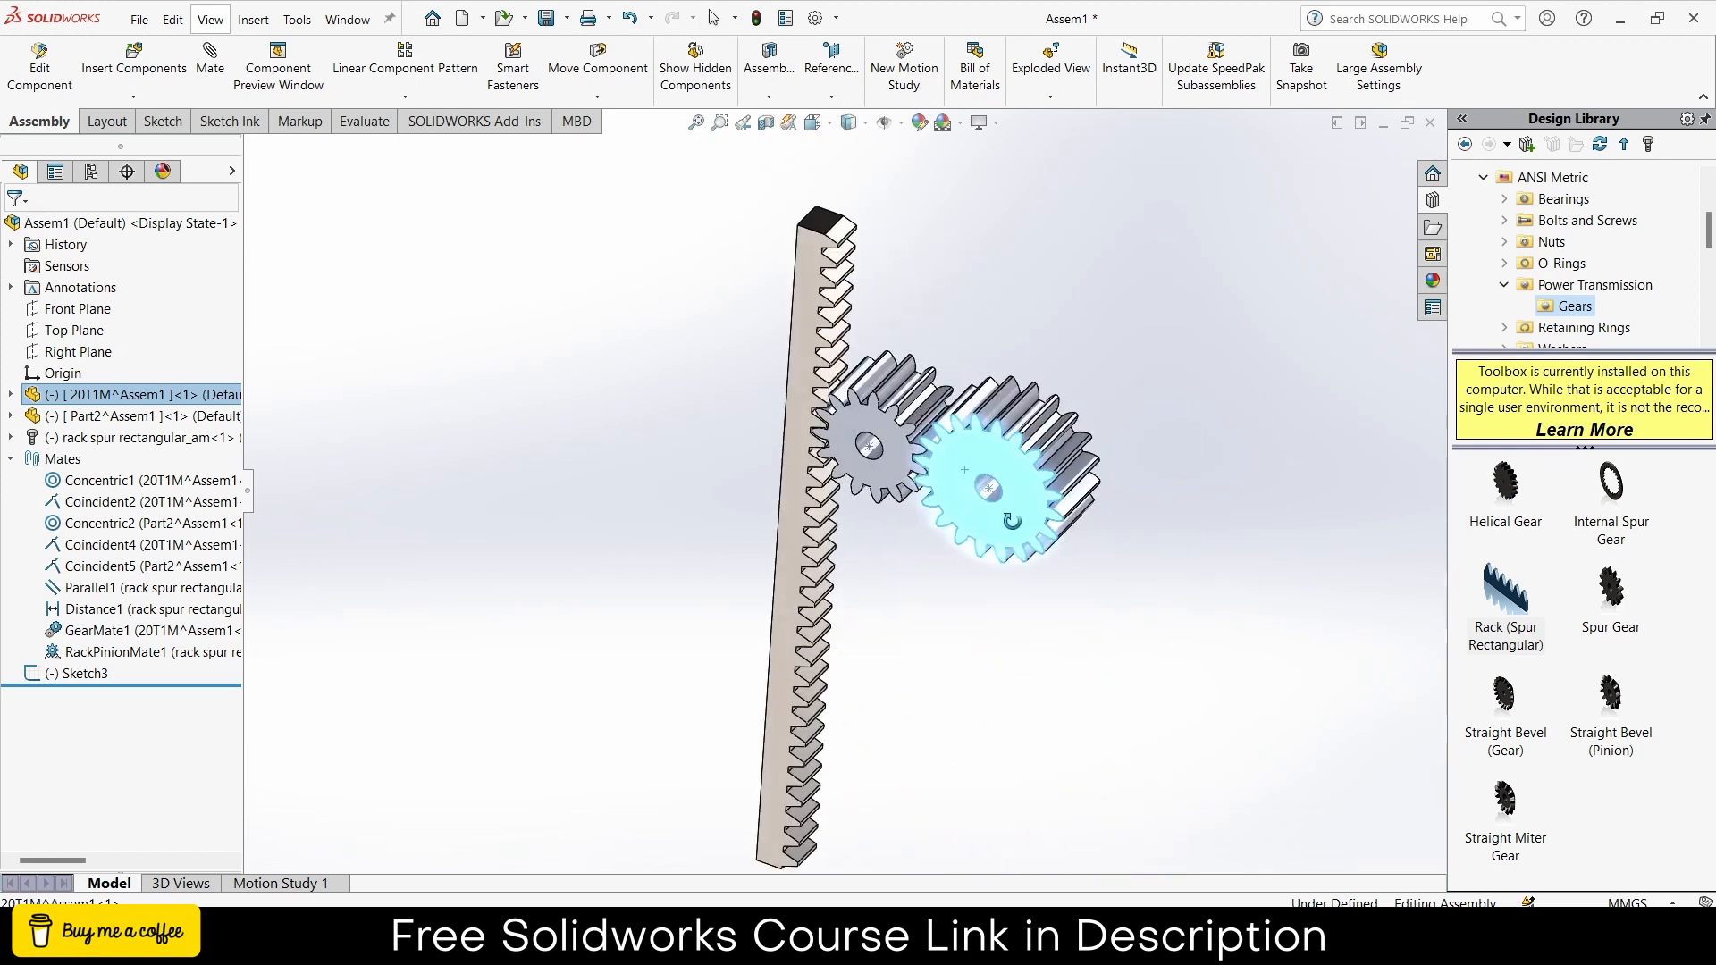
pyautogui.moveTo(1008, 469); pyautogui.dragTo(941, 297)
pyautogui.click(1050, 367)
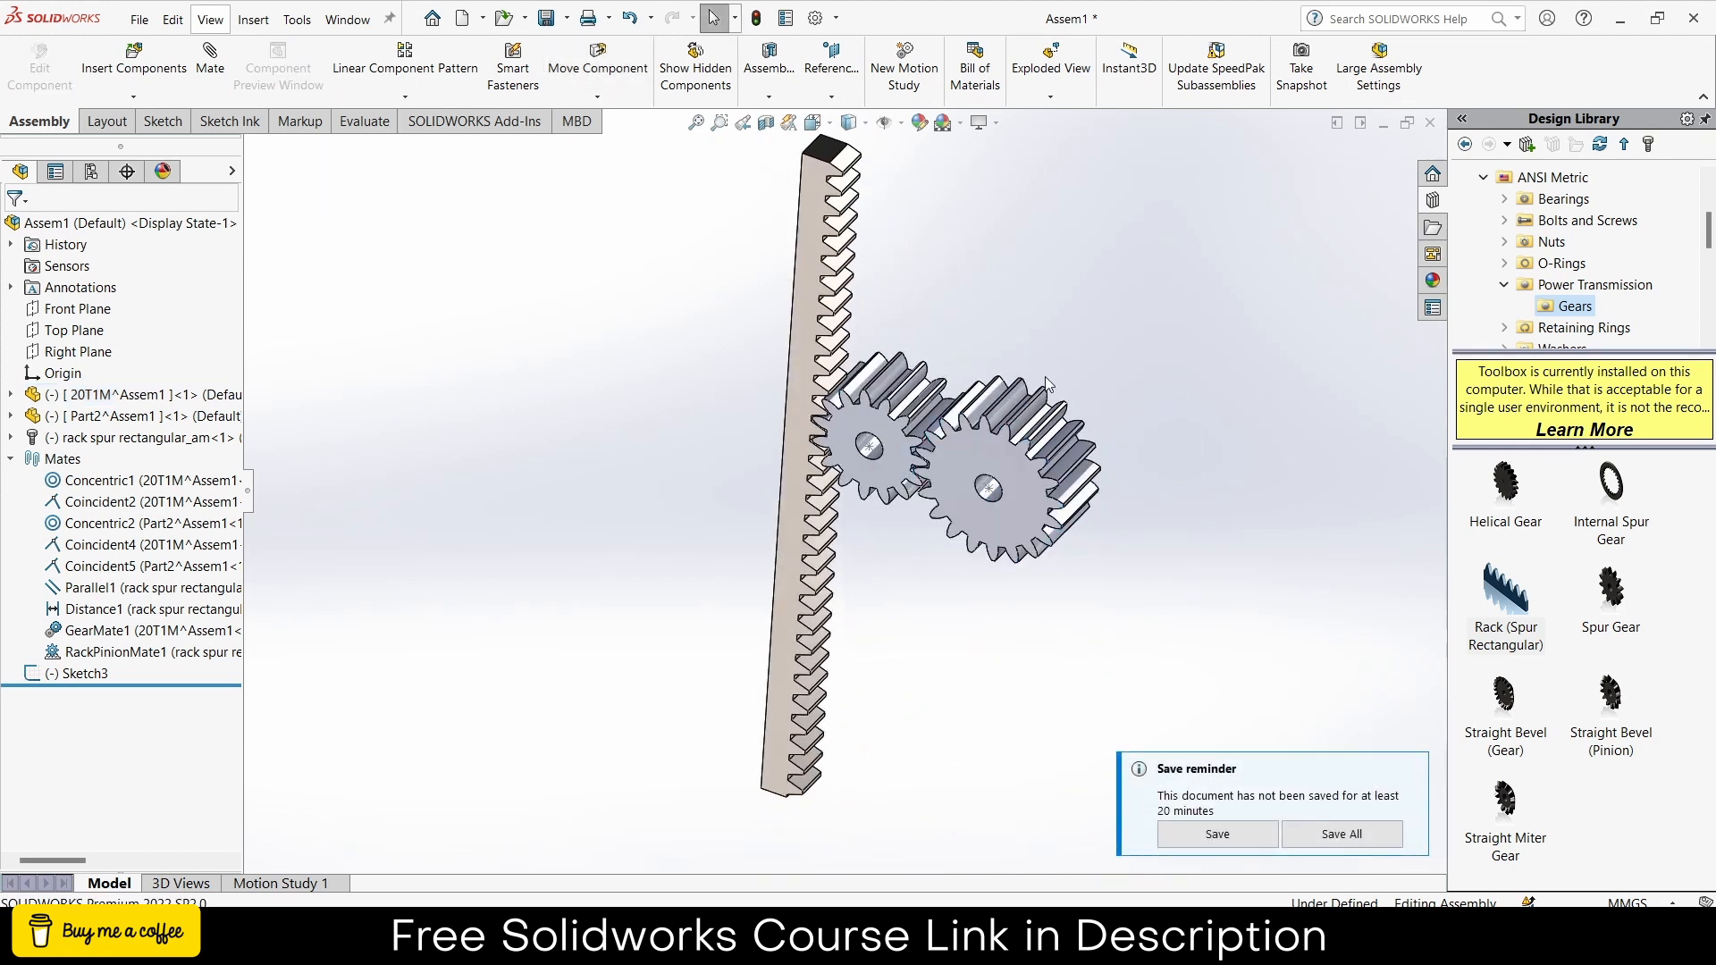
# - Create a reference plane offset 20 mm outward from the front face of the 20-tooth gear
pyautogui.scroll(2, 969, 481)
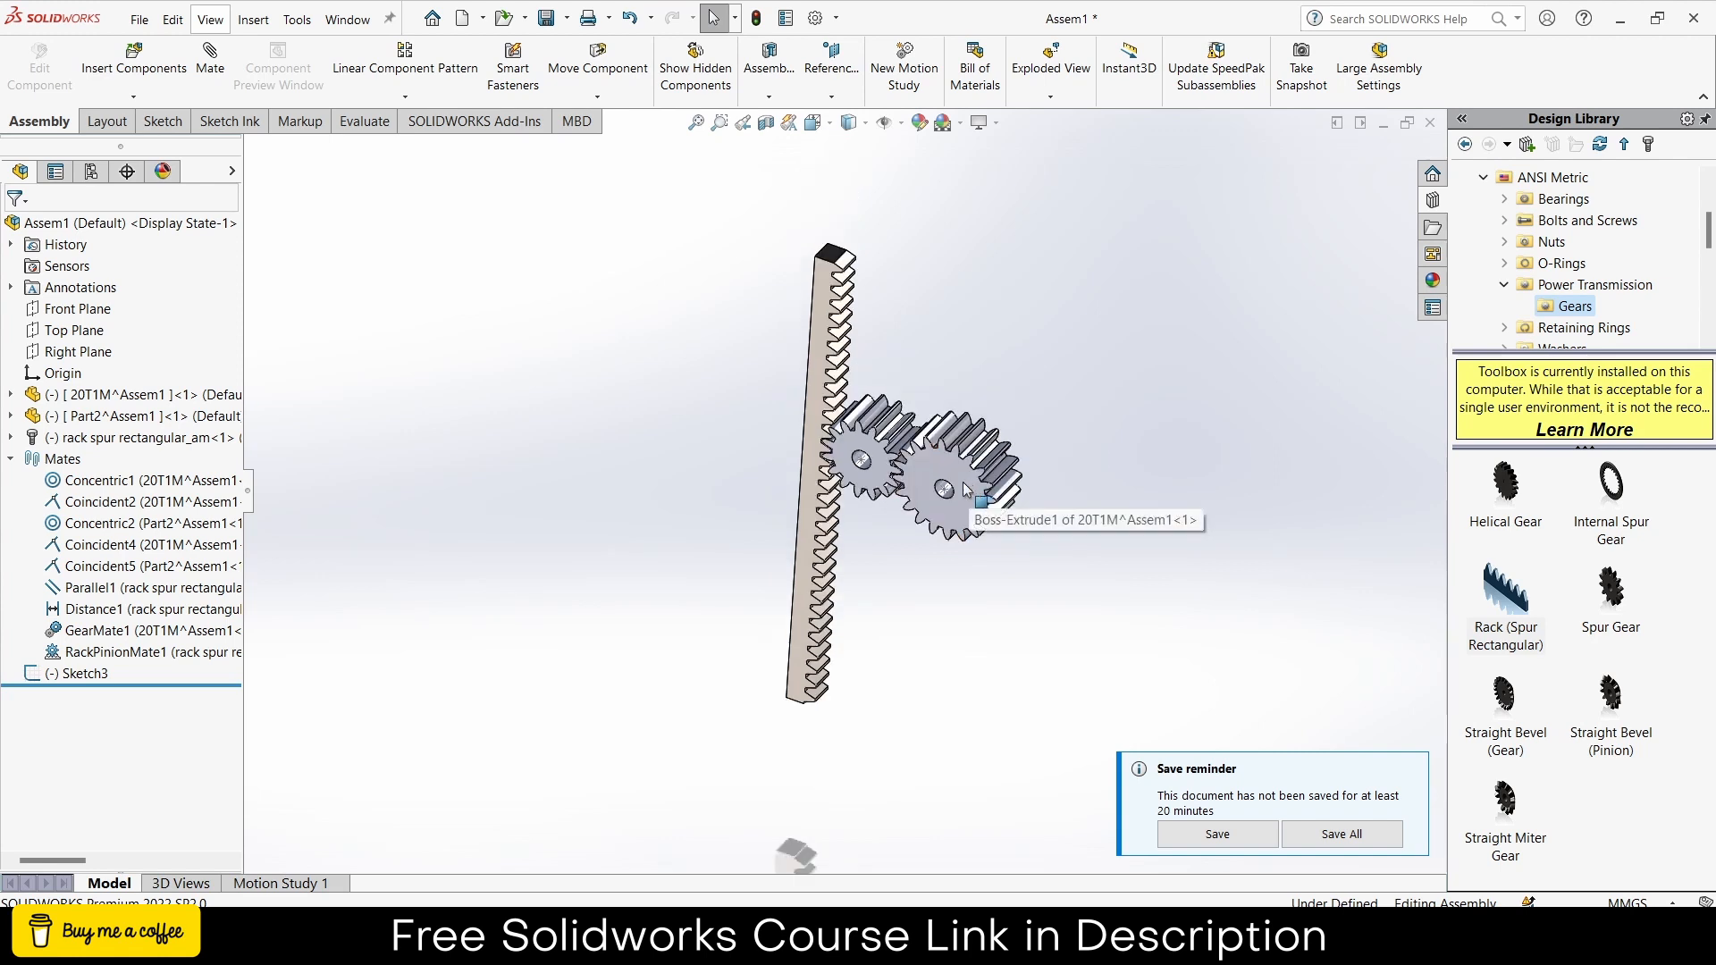
pyautogui.moveTo(965, 481); pyautogui.dragTo(932, 481, button='middle')
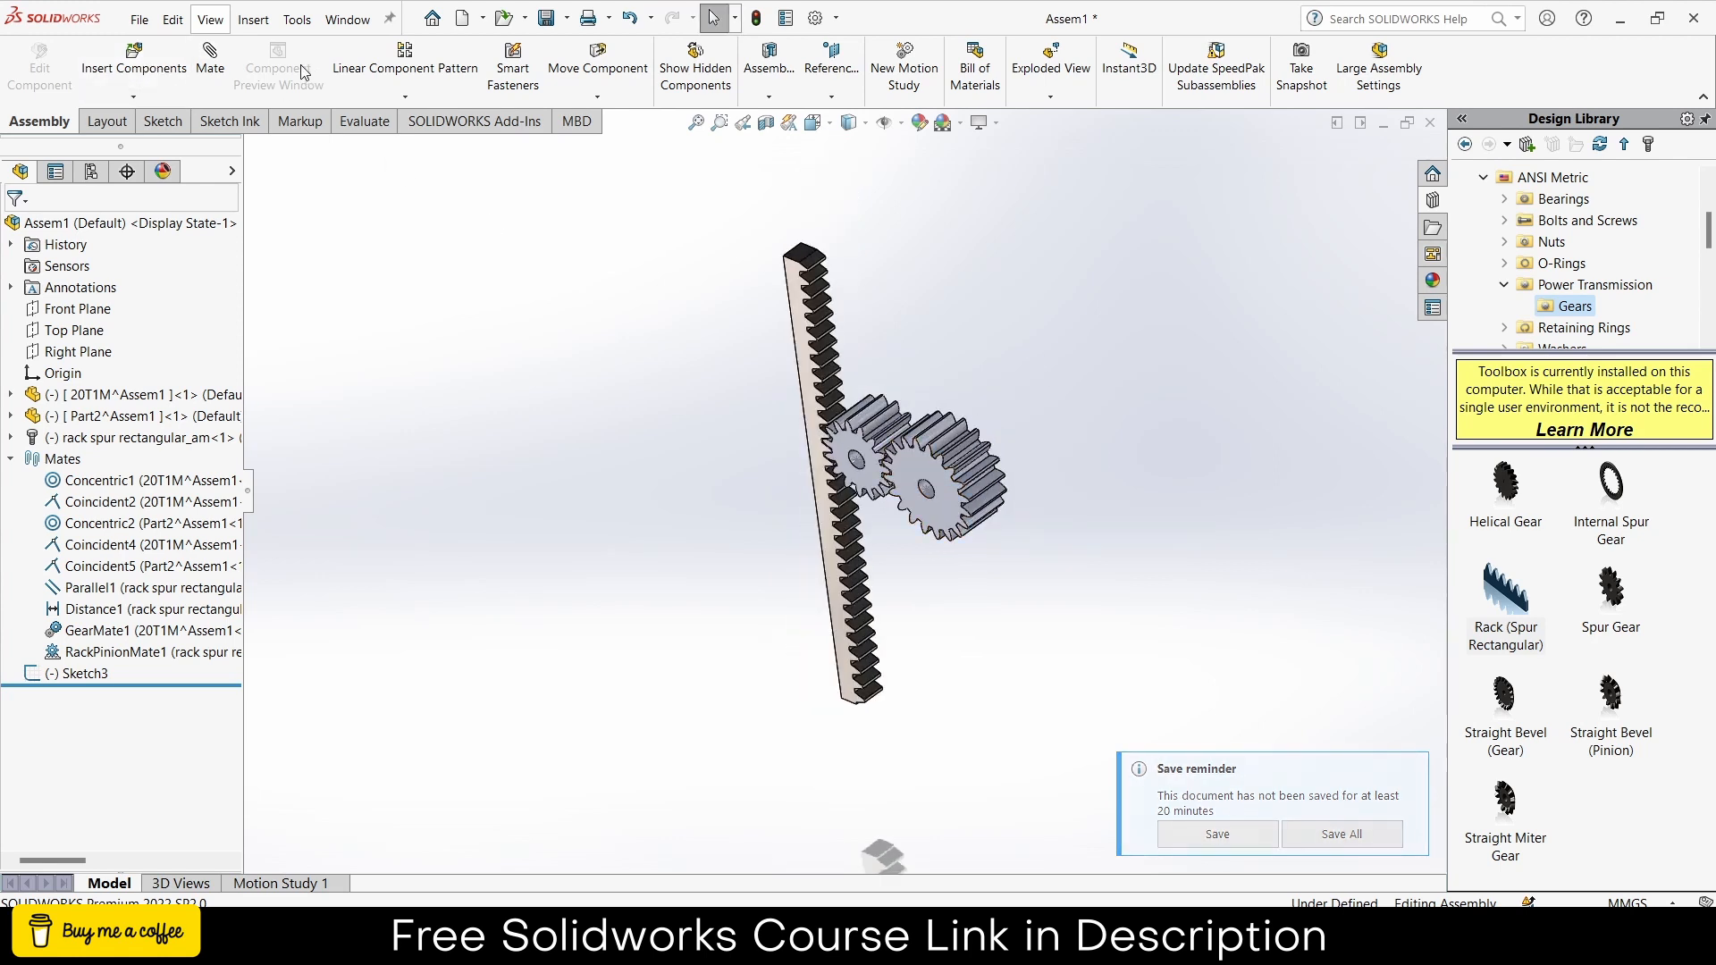
pyautogui.click(834, 64)
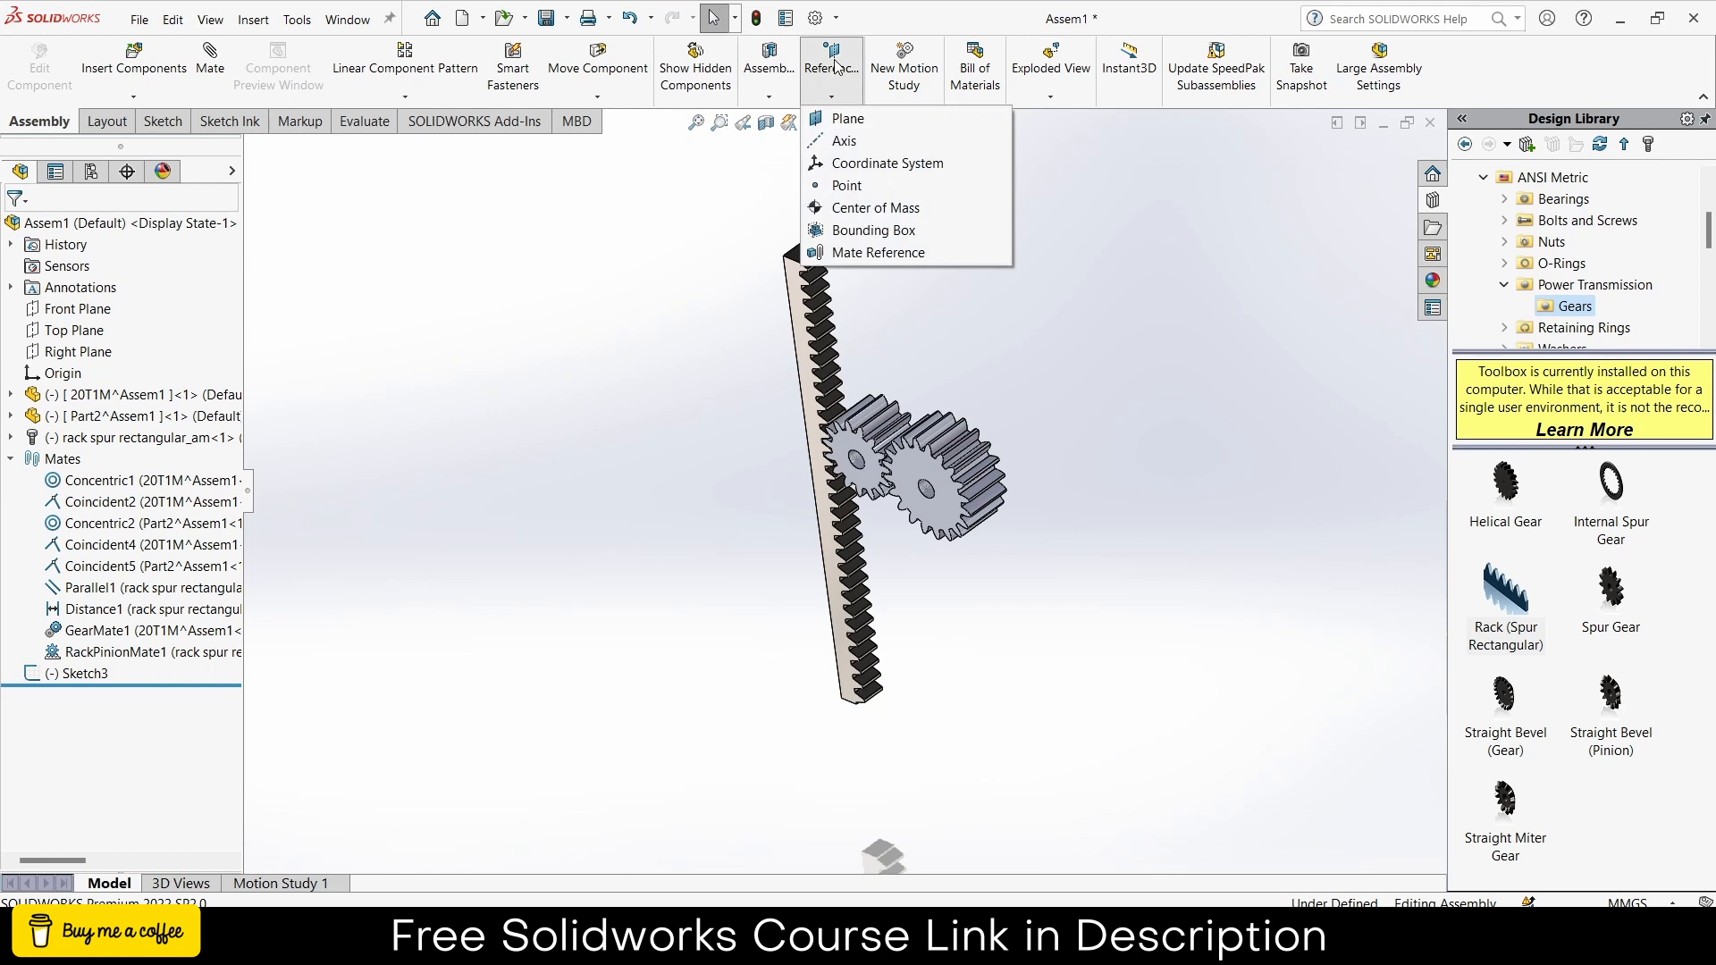
pyautogui.click(849, 120)
pyautogui.click(910, 459)
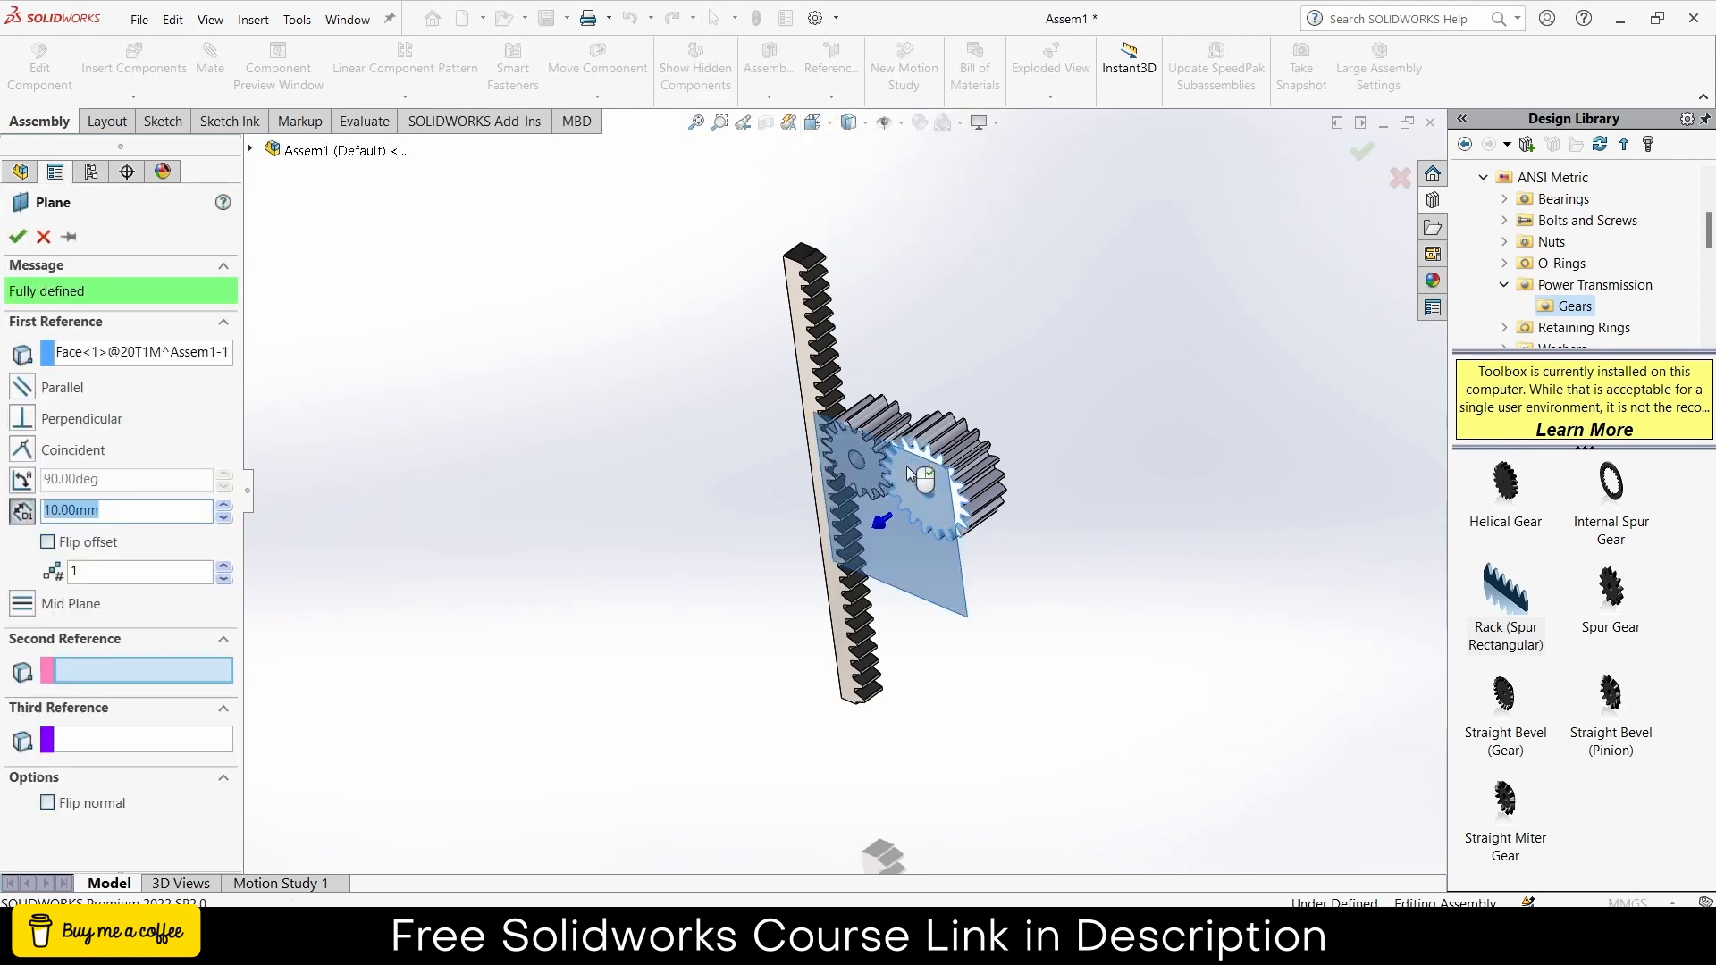
pyautogui.moveTo(735, 609); pyautogui.dragTo(313, 587, button='middle')
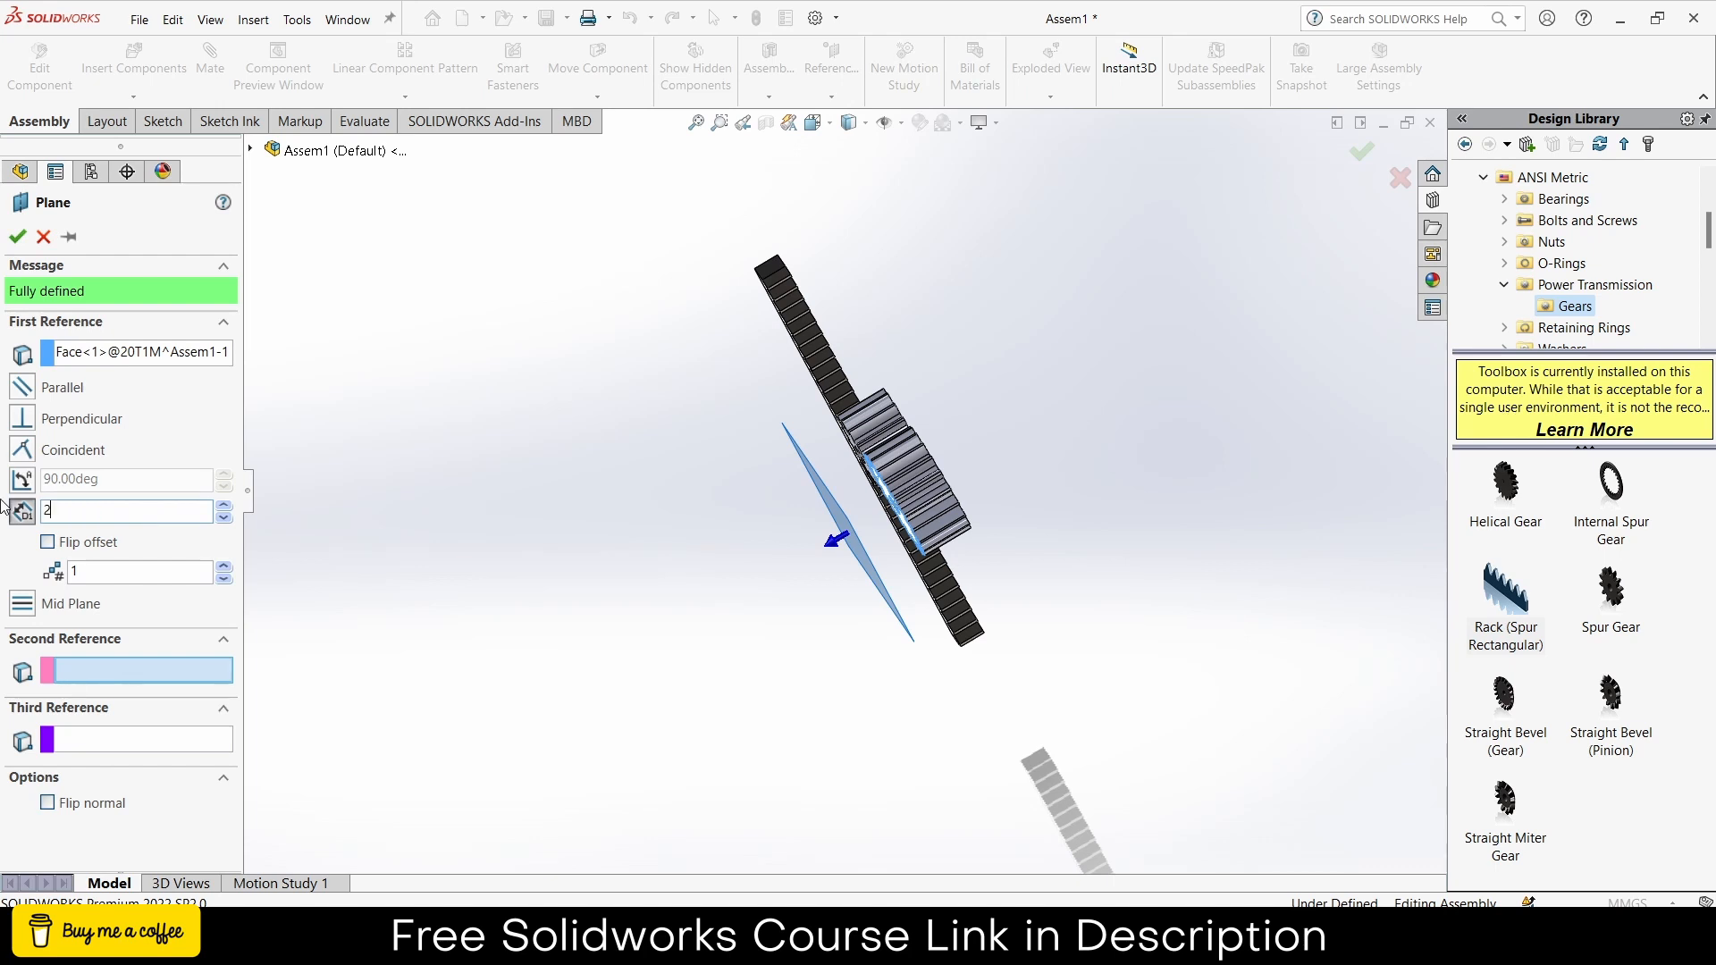
pyautogui.write('0')
pyautogui.press('Return')
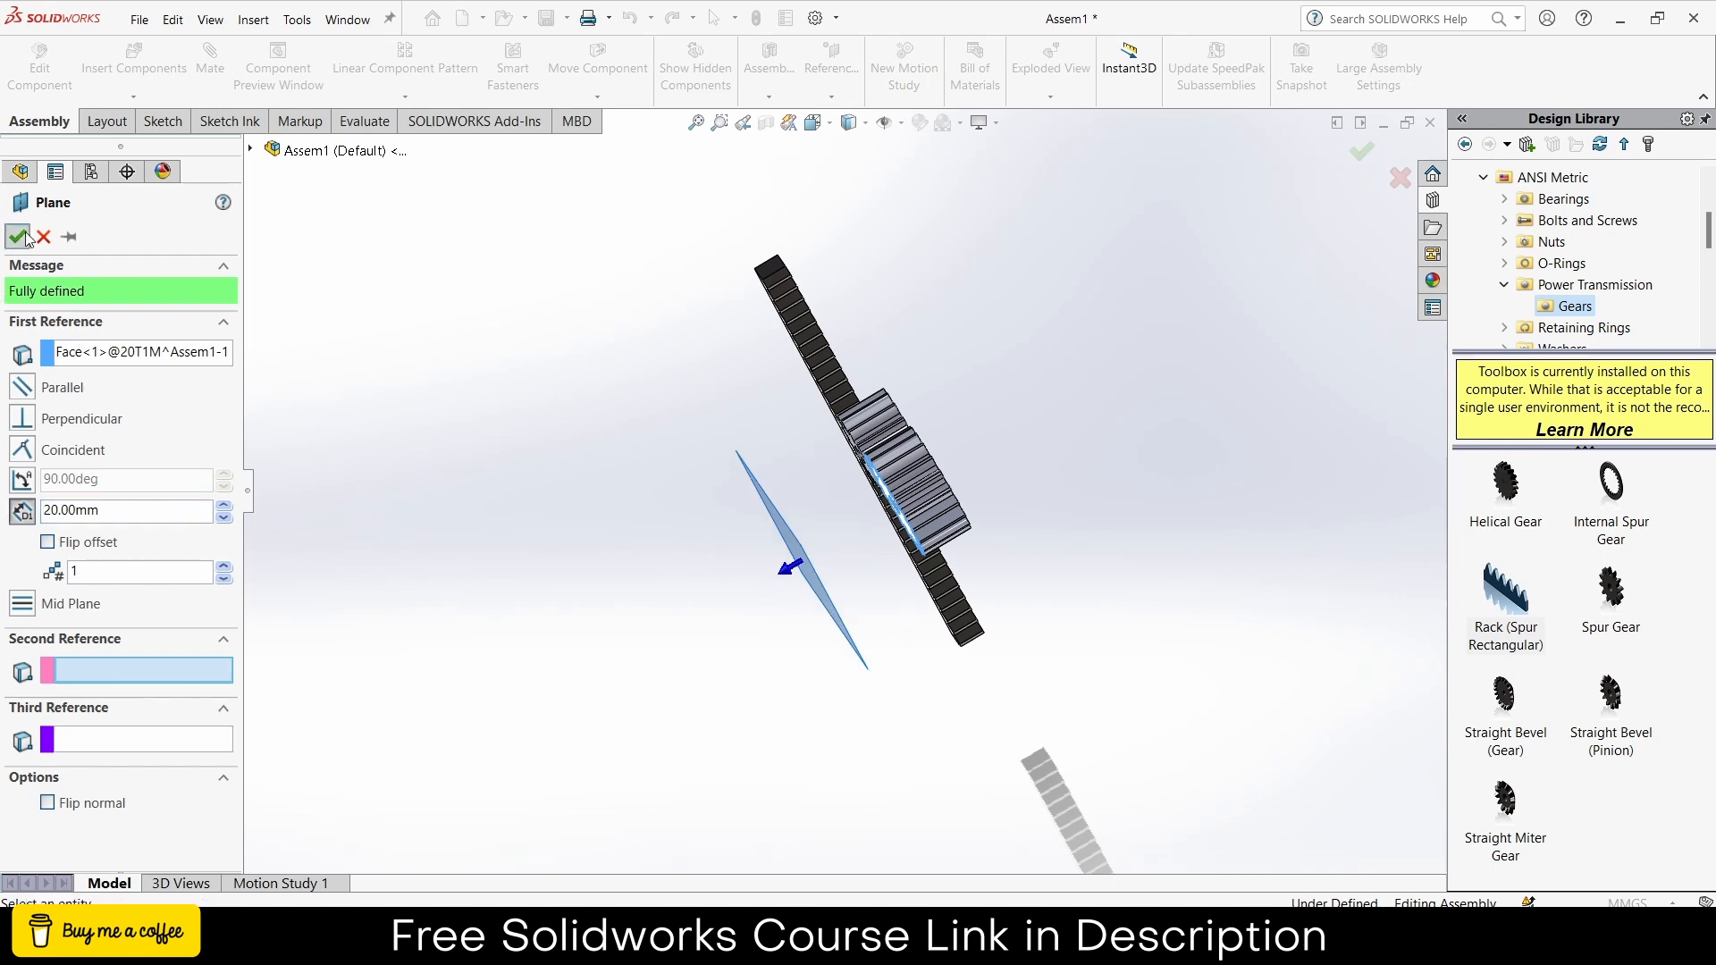
pyautogui.click(25, 234)
# - Mirror the 20-tooth gear, the 15-tooth gear and the rack about the new offset plane, keeping the default orientation
pyautogui.moveTo(731, 549); pyautogui.dragTo(850, 483, button='middle')
pyautogui.scroll(2, 848, 485)
pyautogui.scroll(-1, 910, 354)
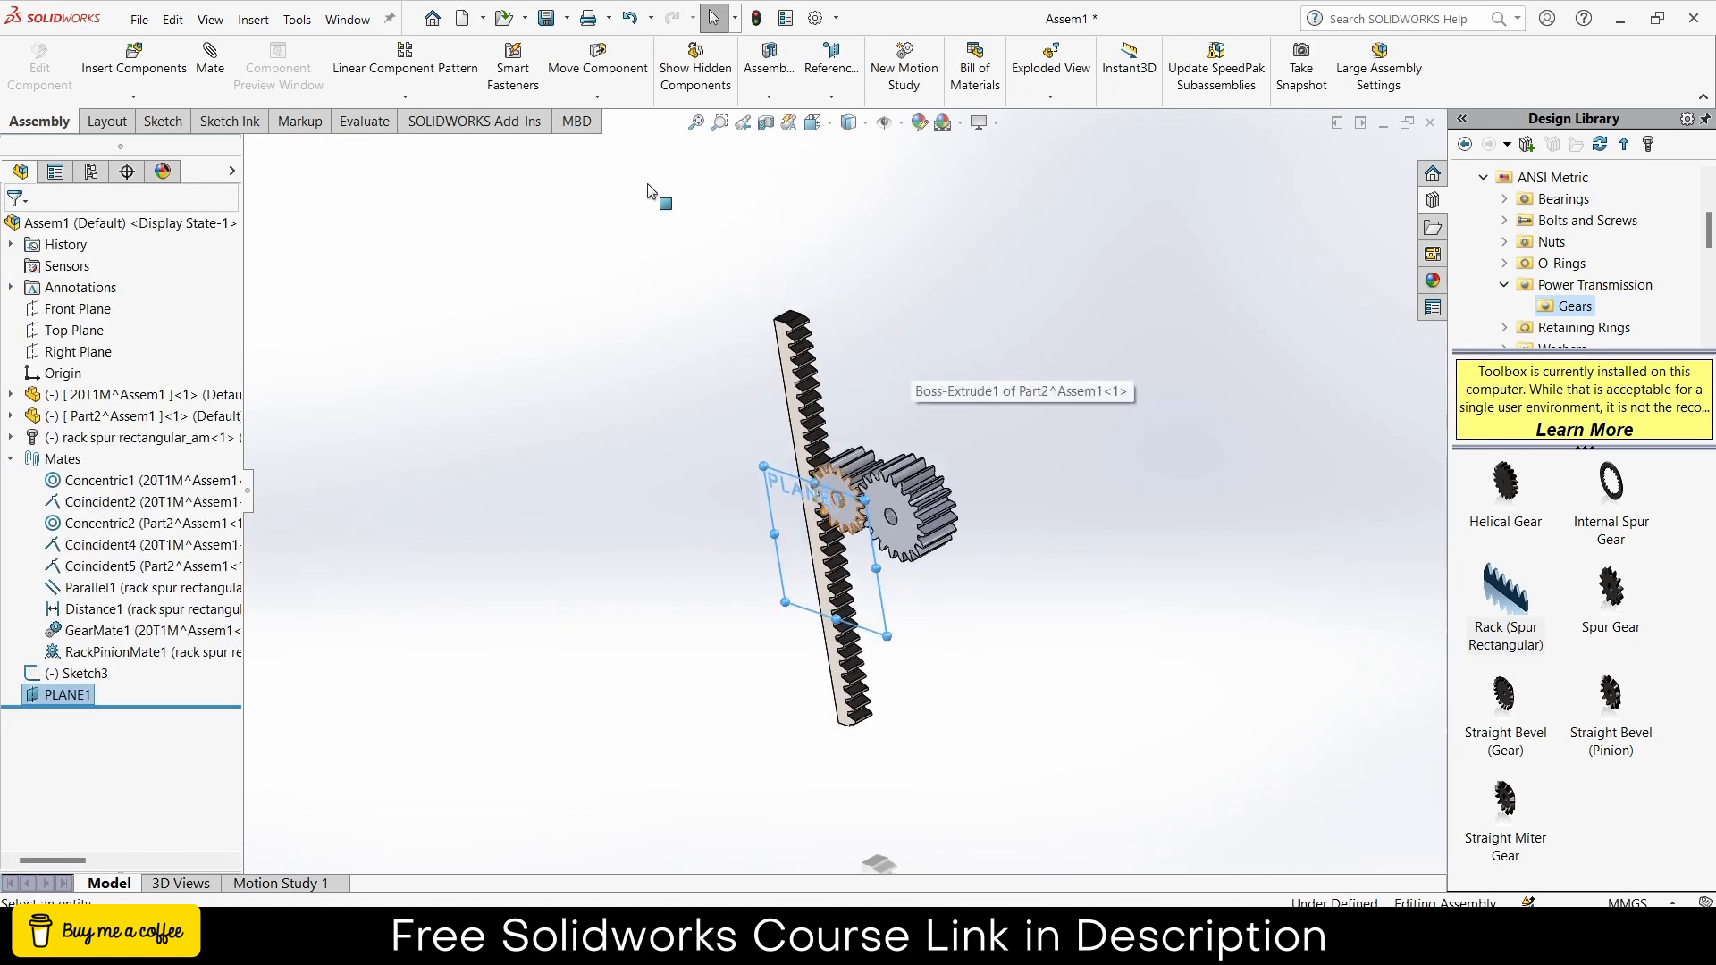
pyautogui.click(435, 96)
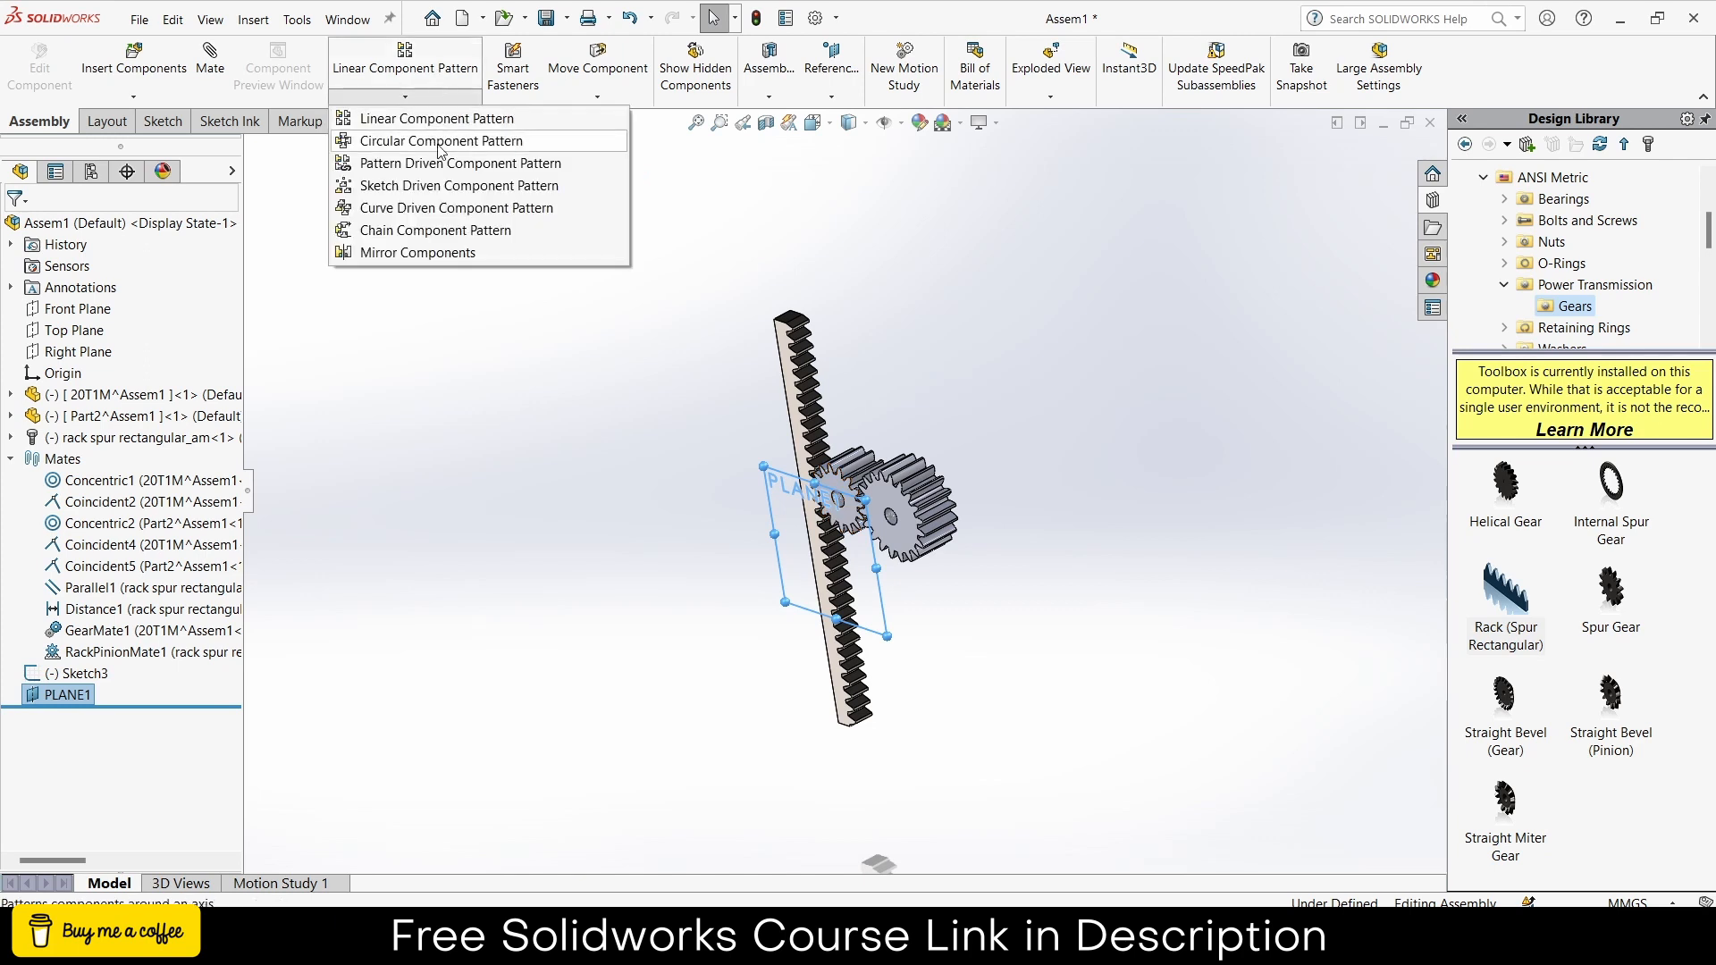
pyautogui.click(406, 253)
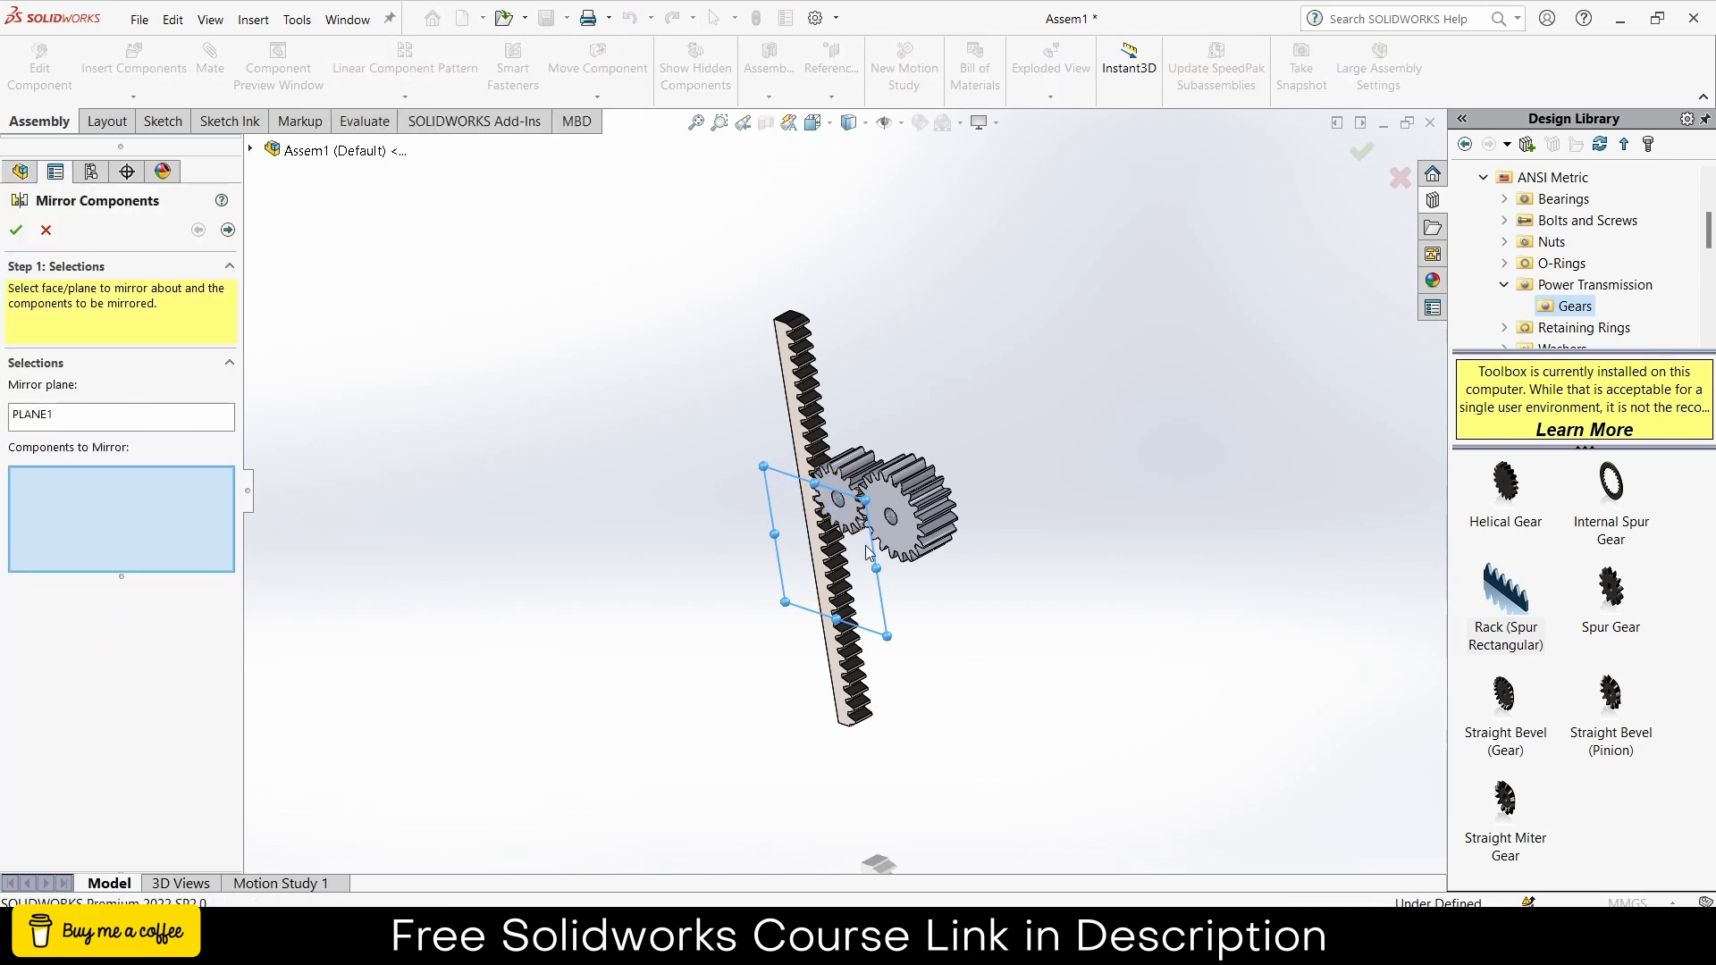
pyautogui.click(889, 510)
pyautogui.click(849, 505)
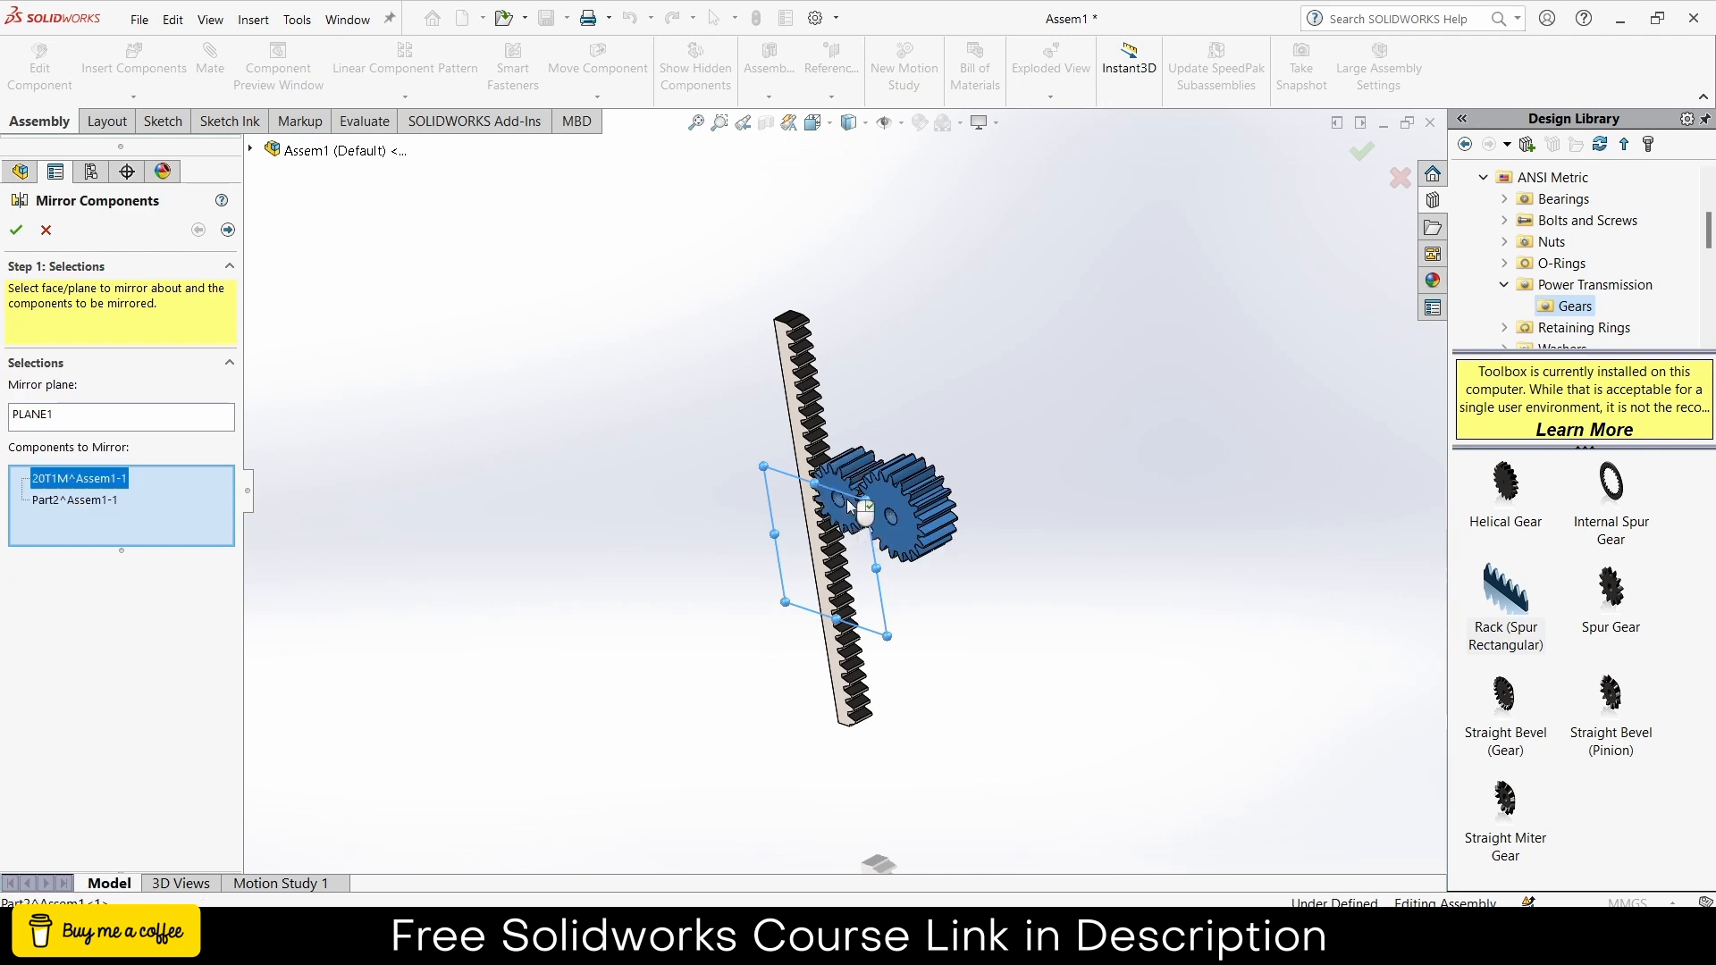
pyautogui.click(788, 391)
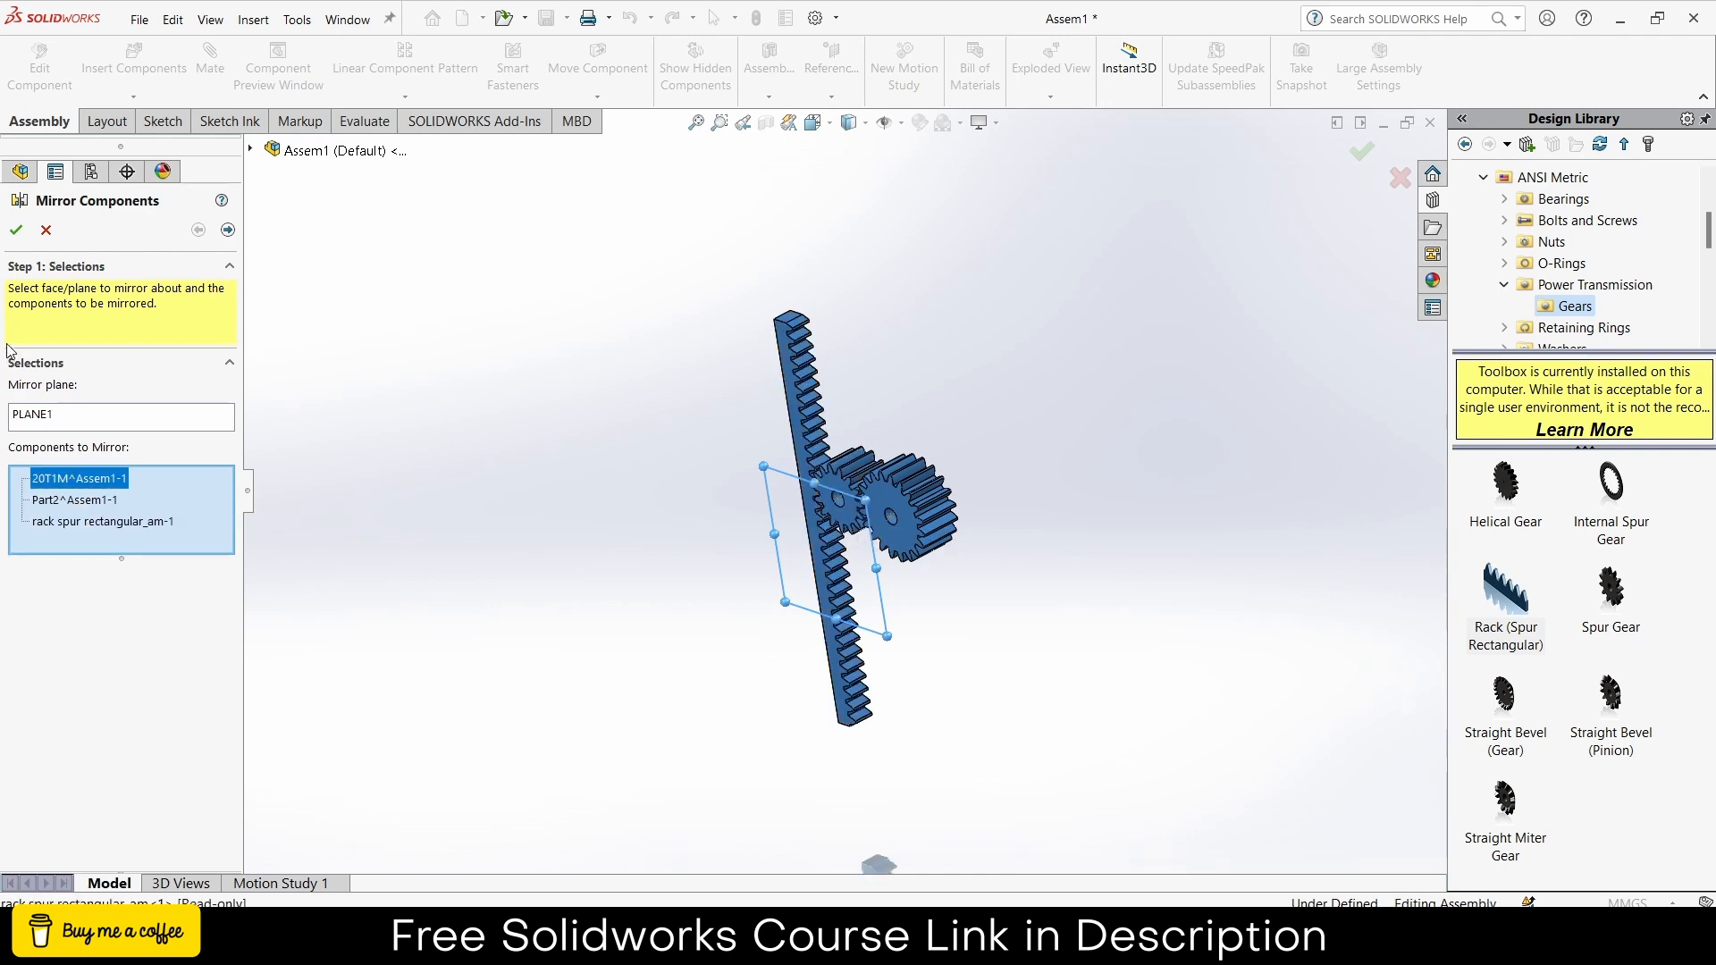
pyautogui.click(228, 230)
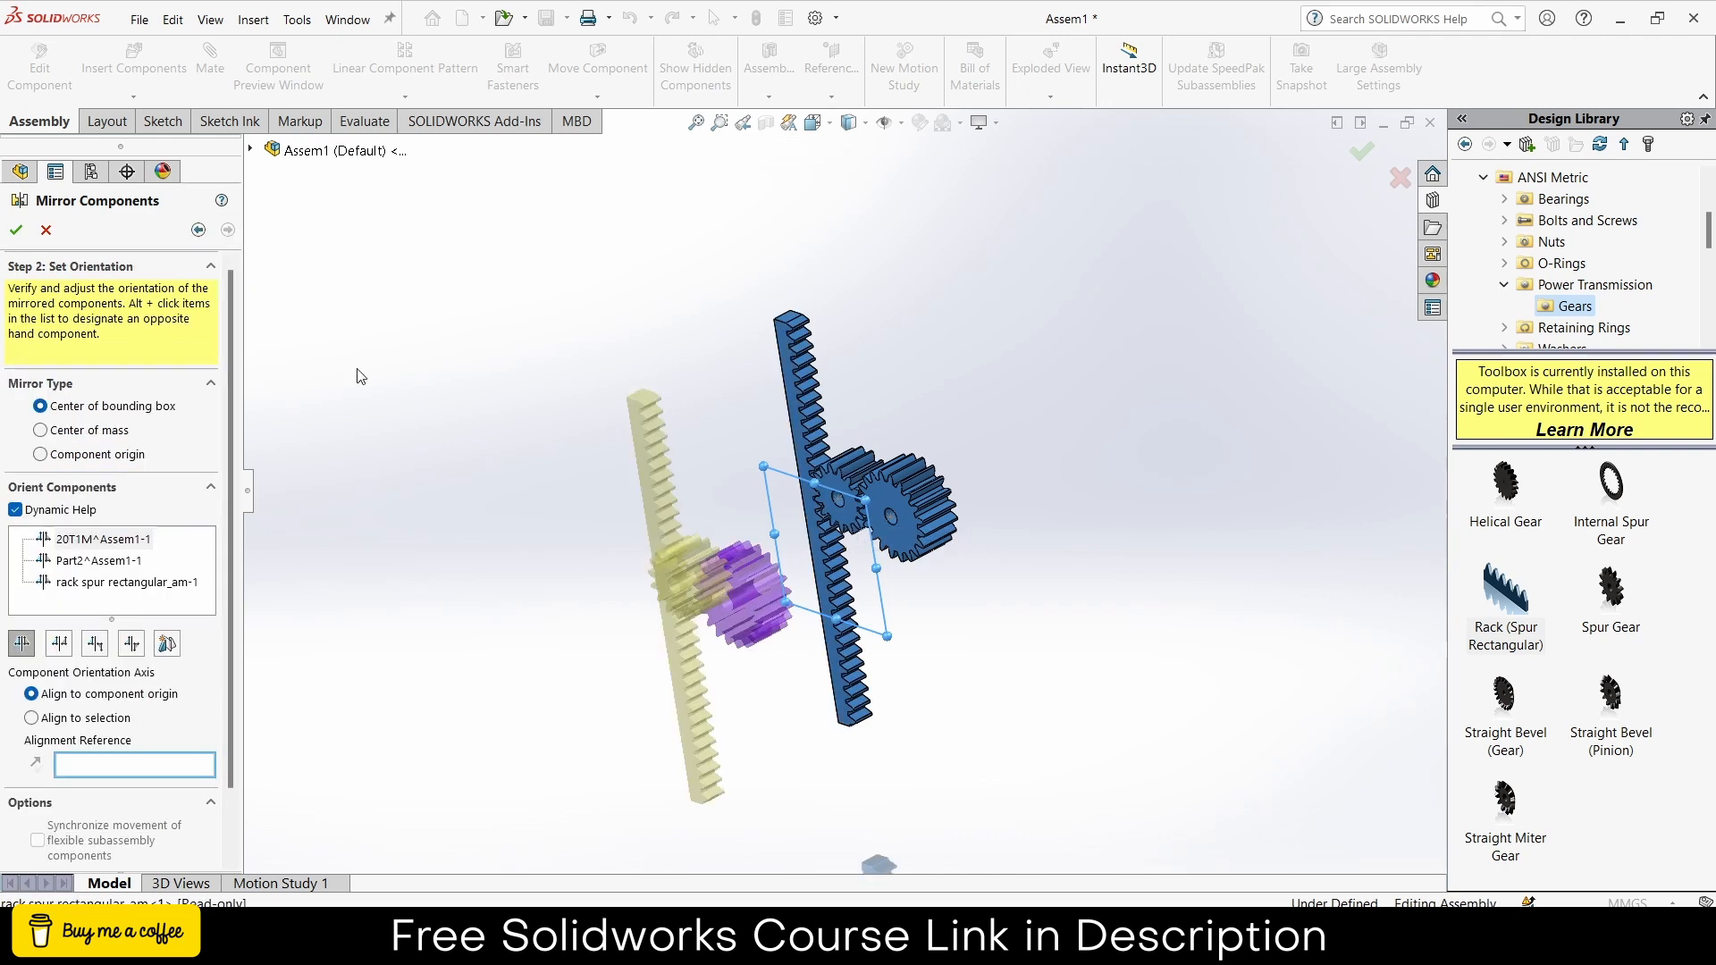
pyautogui.click(16, 231)
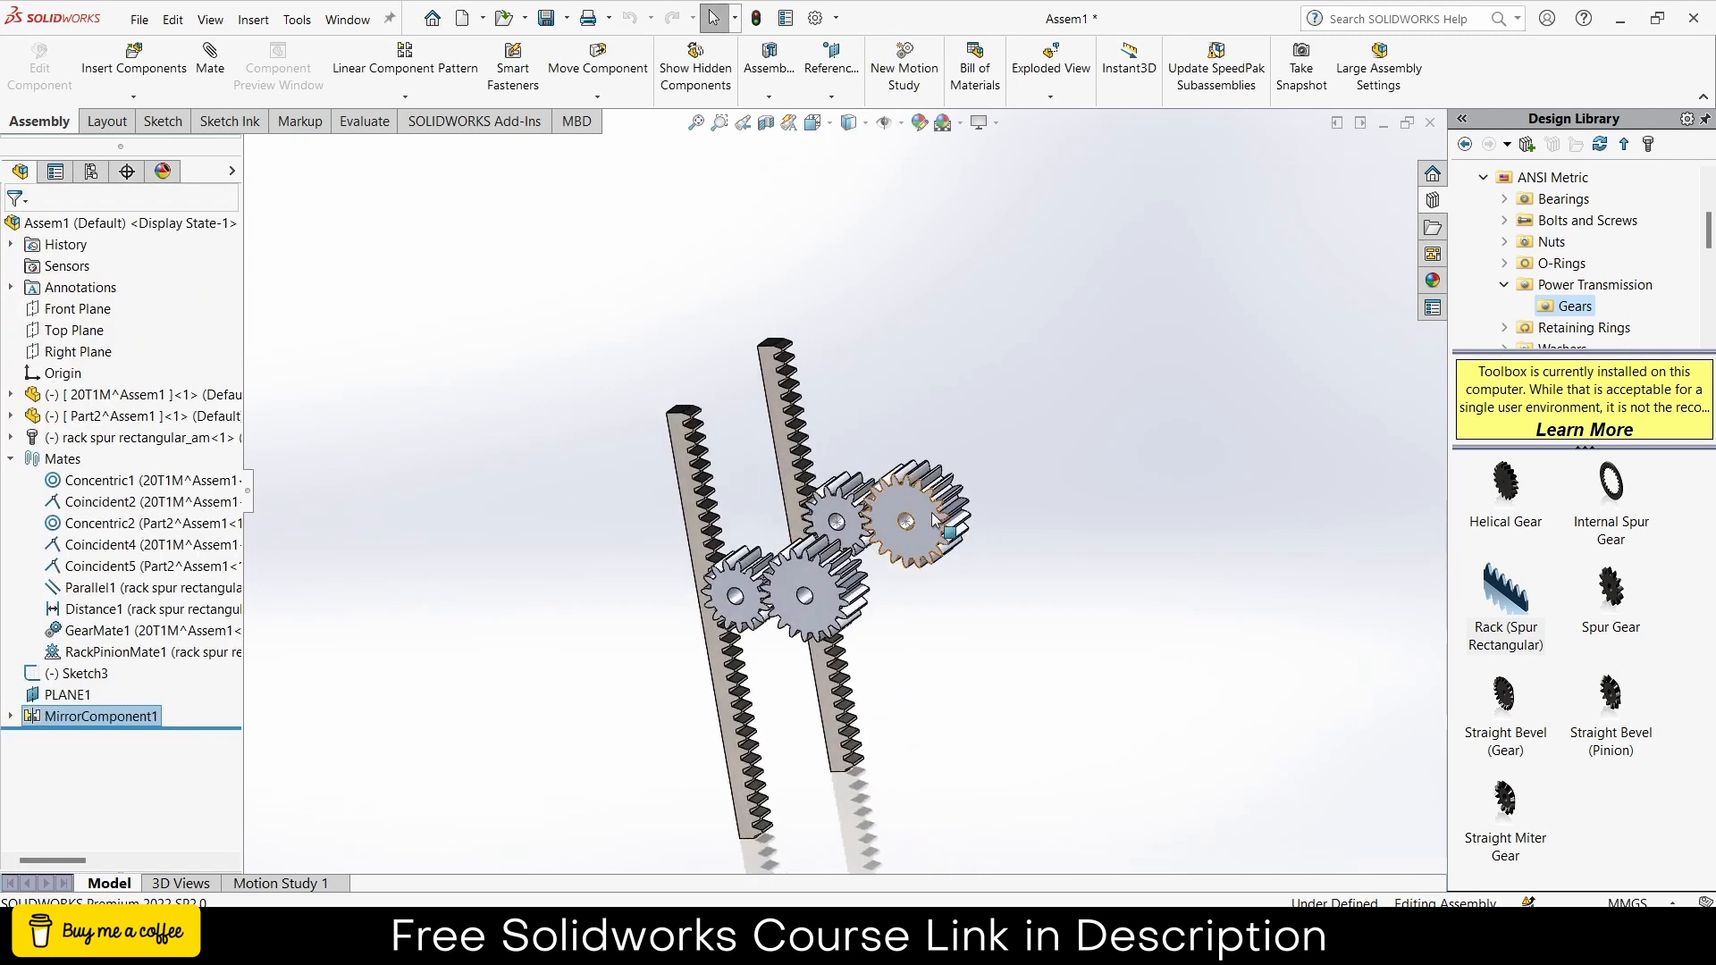
# - Try turning the original 20-tooth gear to test how the mirrored gears and rack follow
pyautogui.moveTo(931, 513); pyautogui.dragTo(928, 509)
pyautogui.scroll(-3, 927, 511)
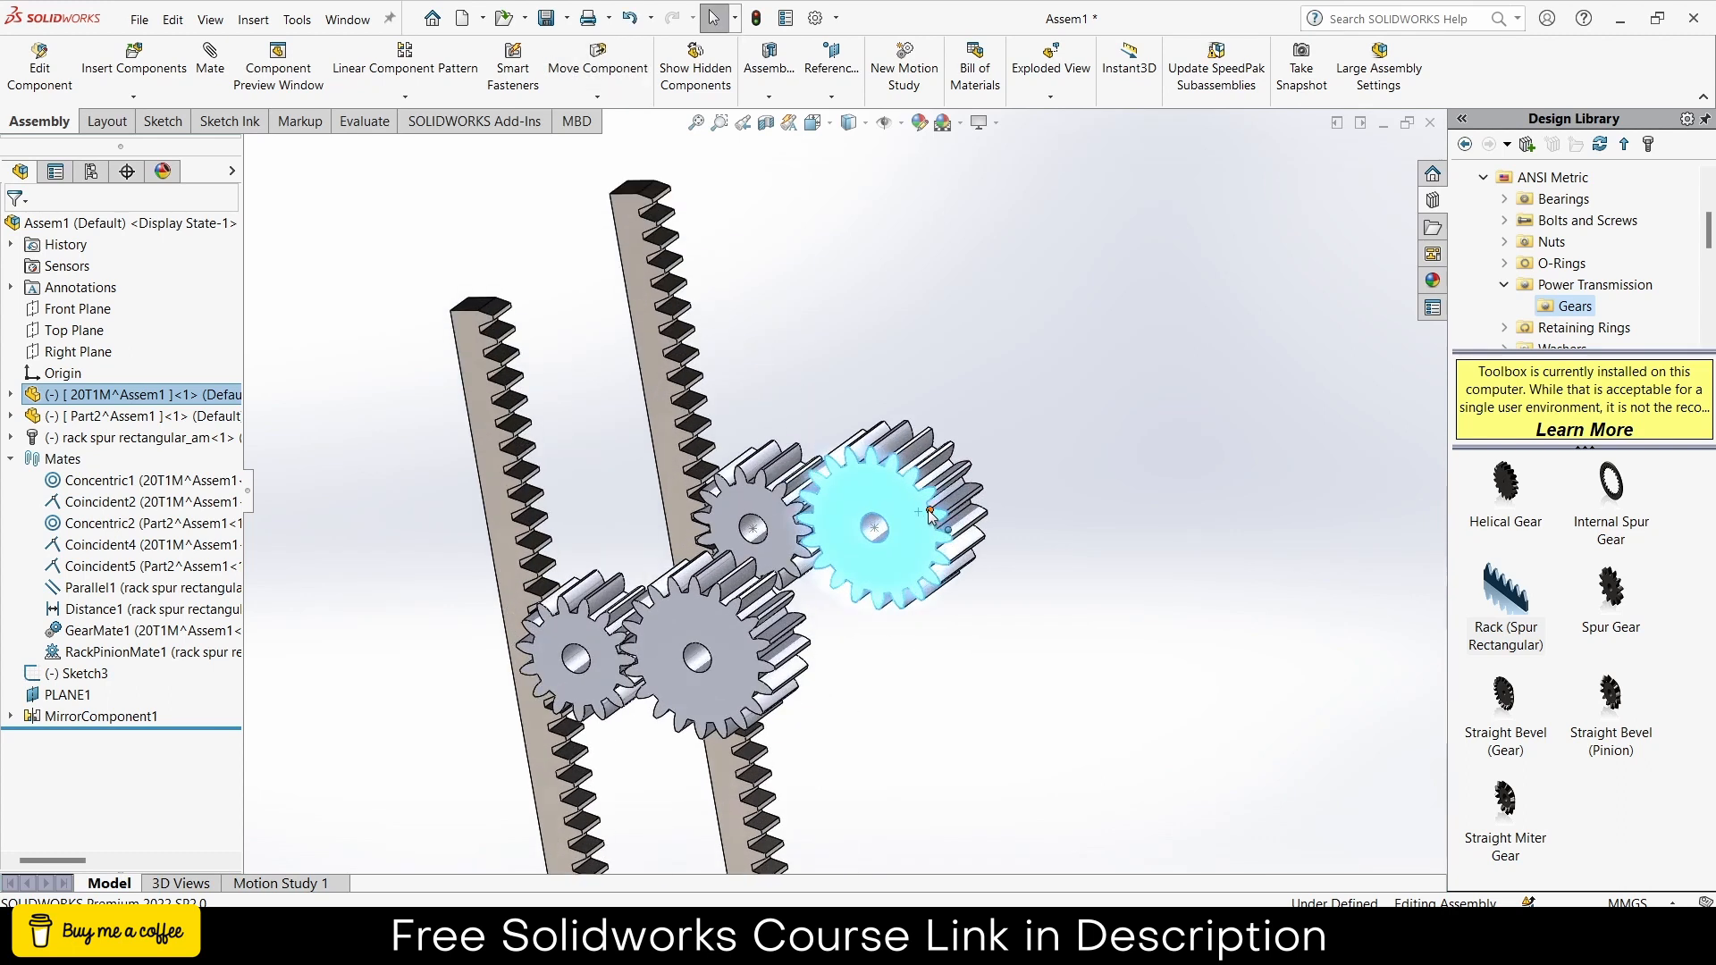
pyautogui.click(929, 514)
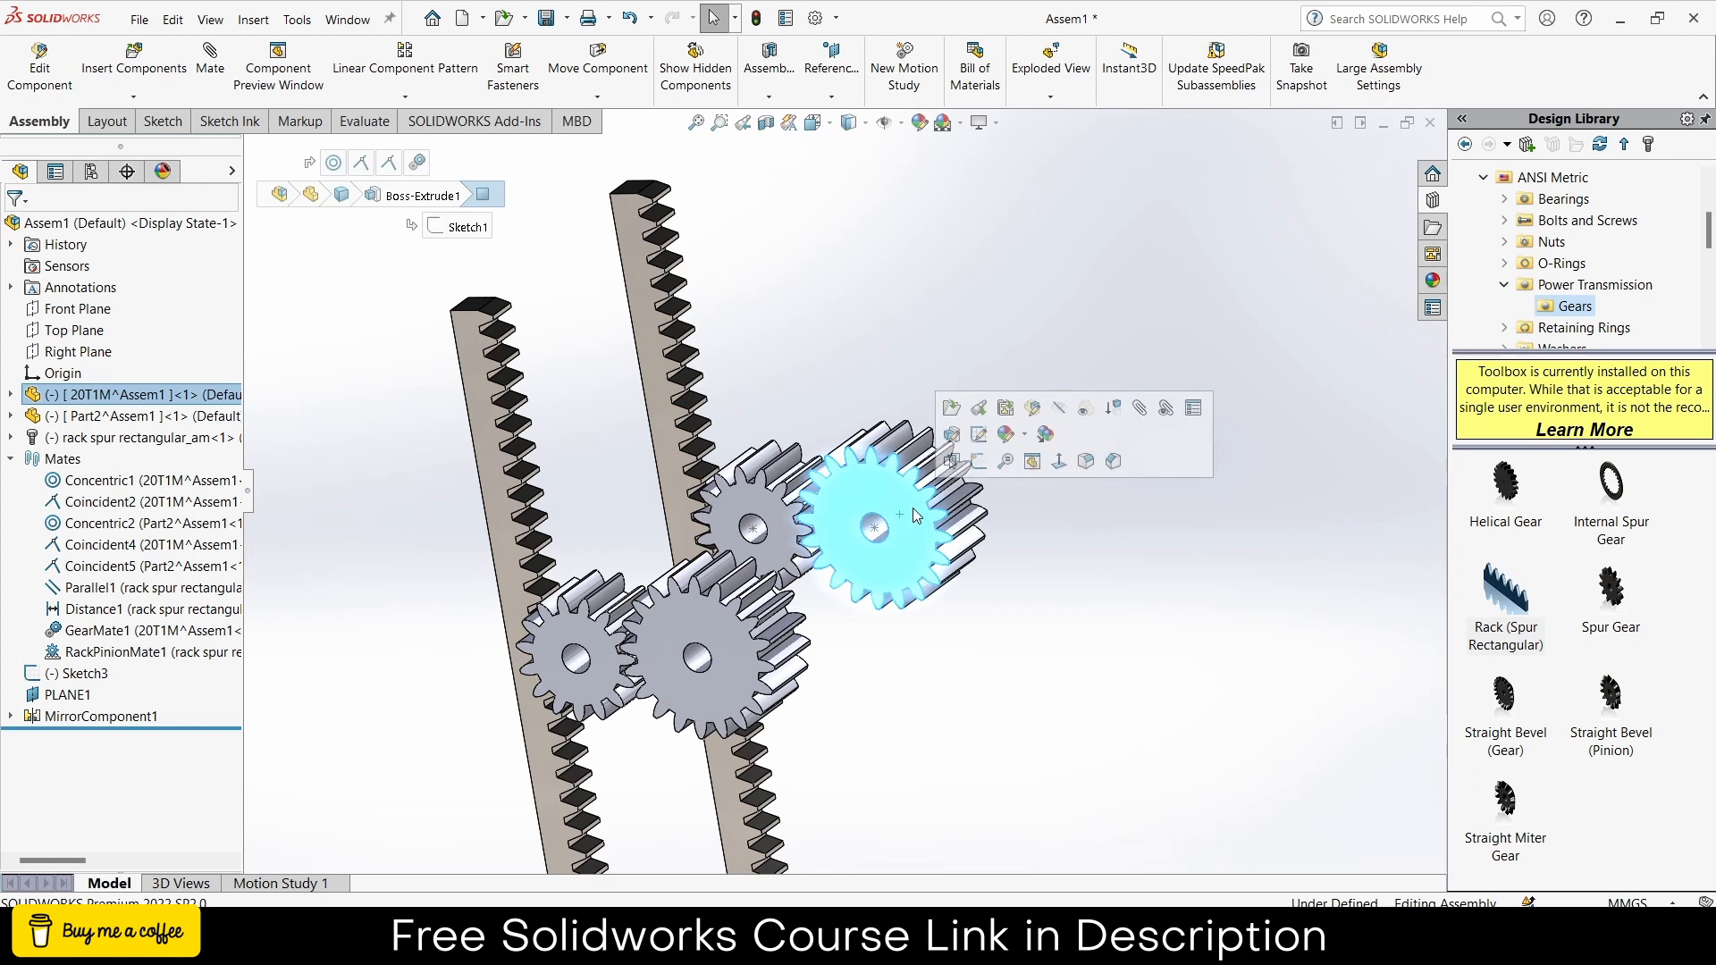
pyautogui.click(1097, 684)
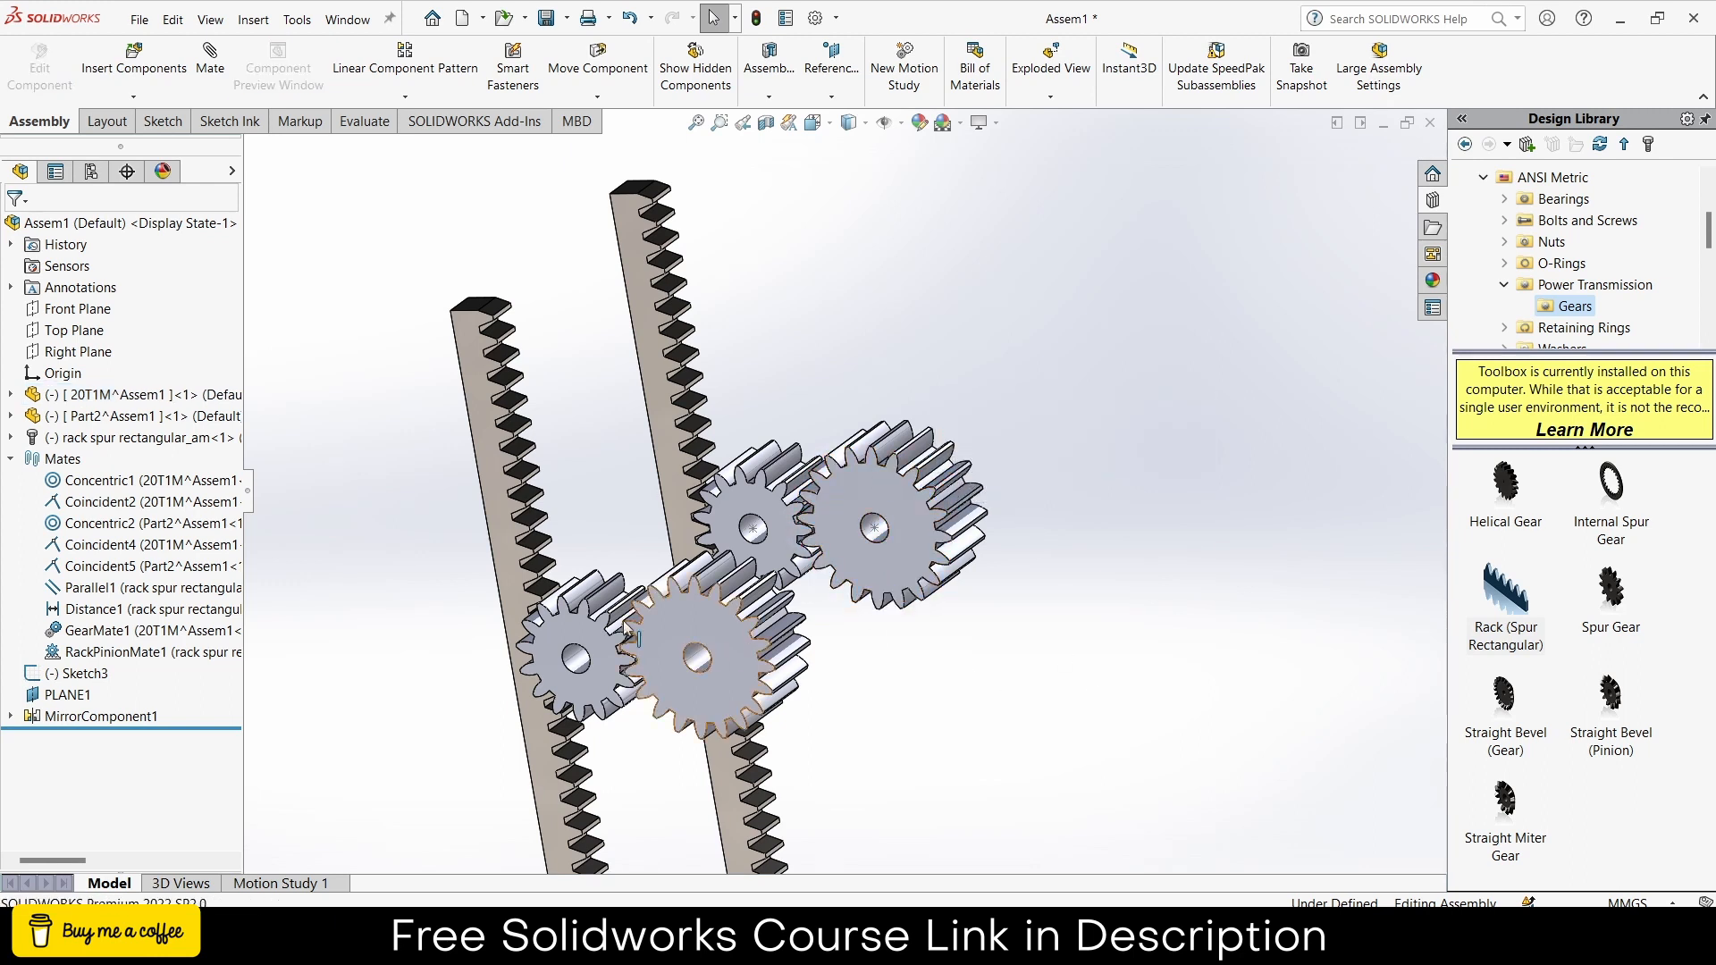
# - Insert a new part in the assembly, placing its sketch on the front face of the mirrored 20-tooth gear
pyautogui.scroll(-2, 566, 657)
pyautogui.moveTo(566, 657); pyautogui.dragTo(623, 706, button='middle')
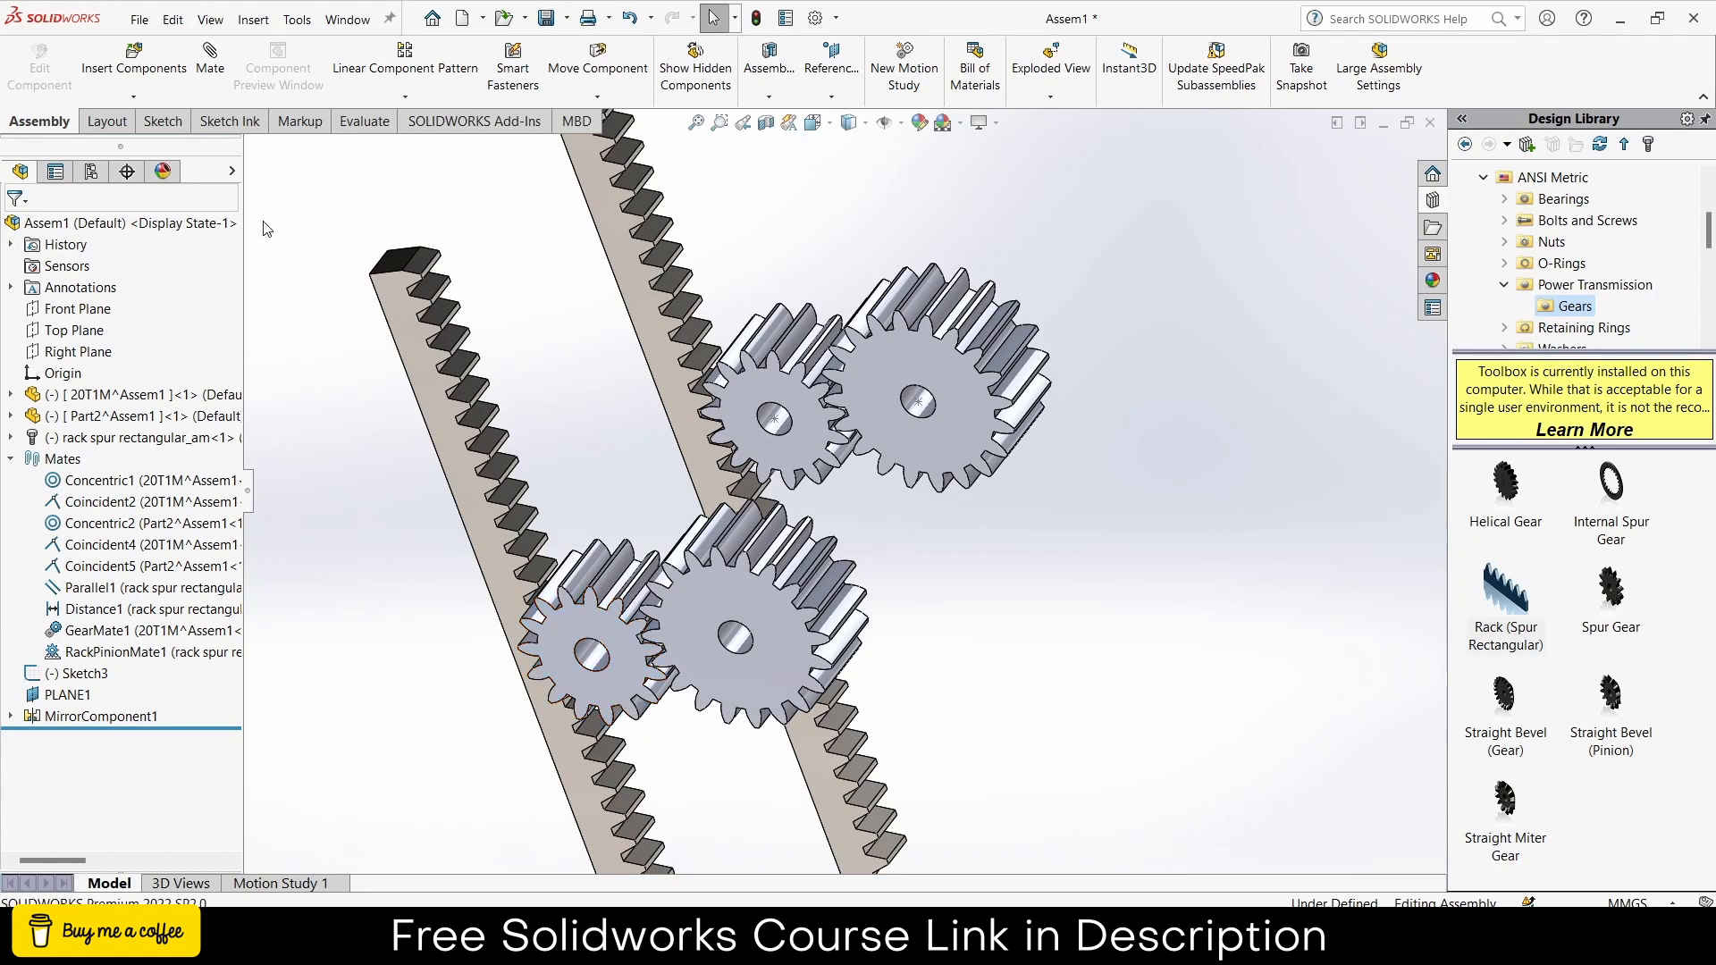
pyautogui.click(134, 96)
pyautogui.click(147, 136)
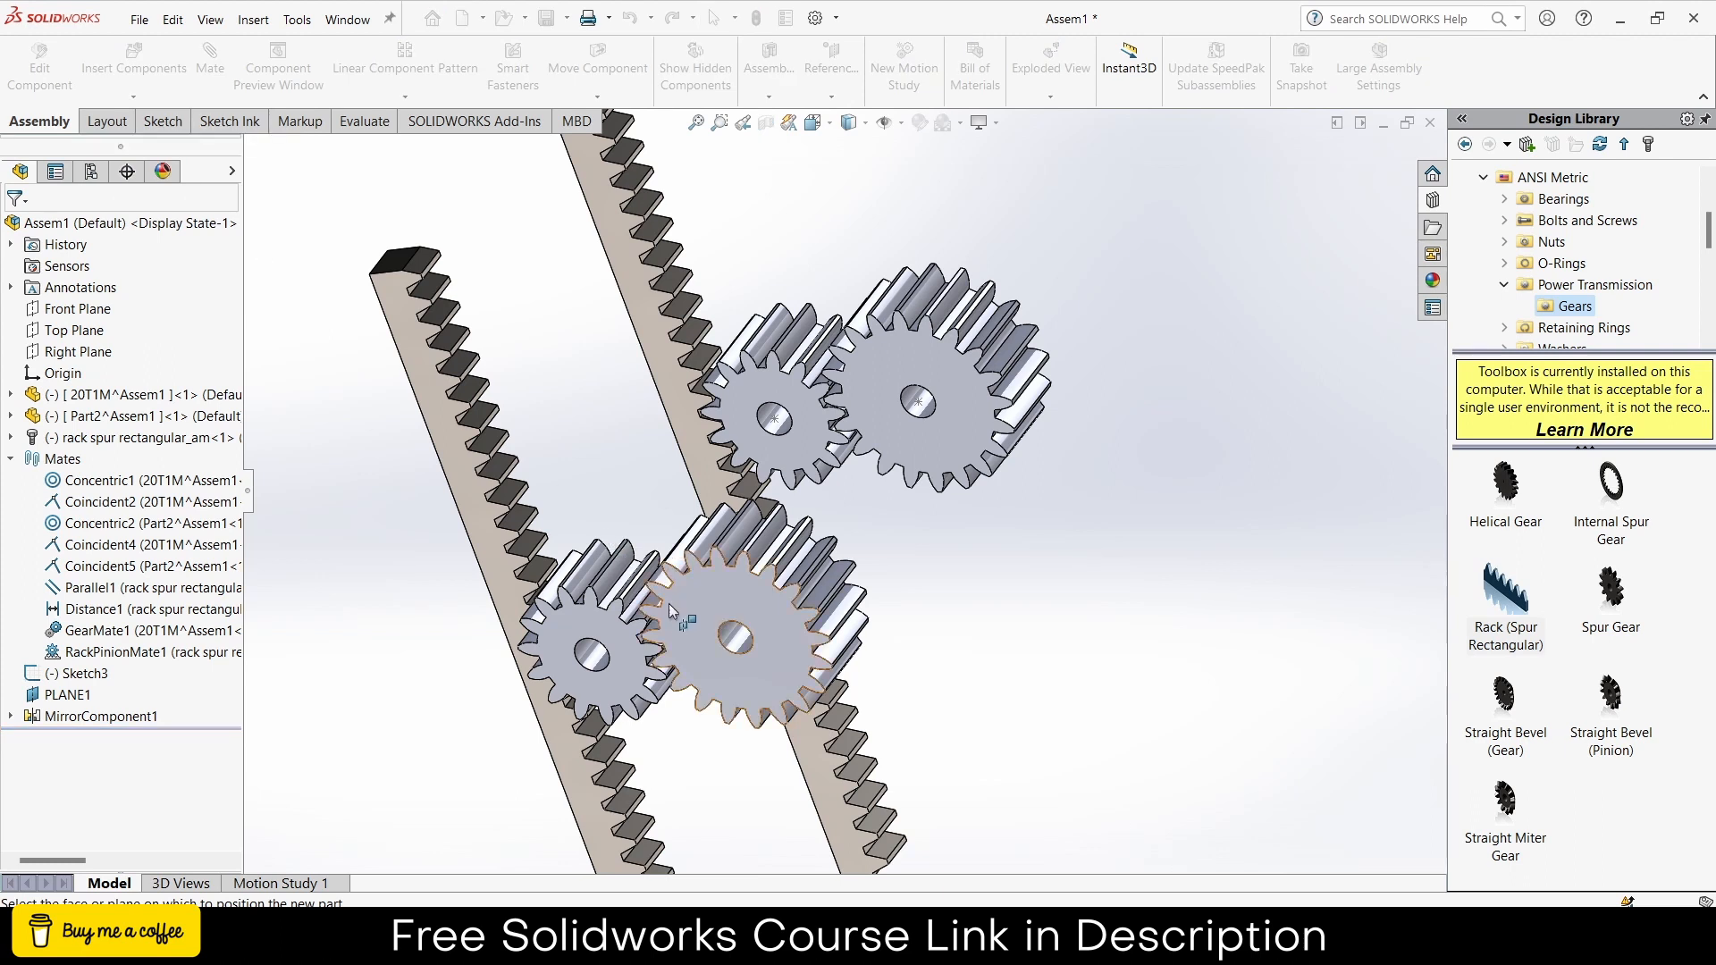
pyautogui.click(711, 598)
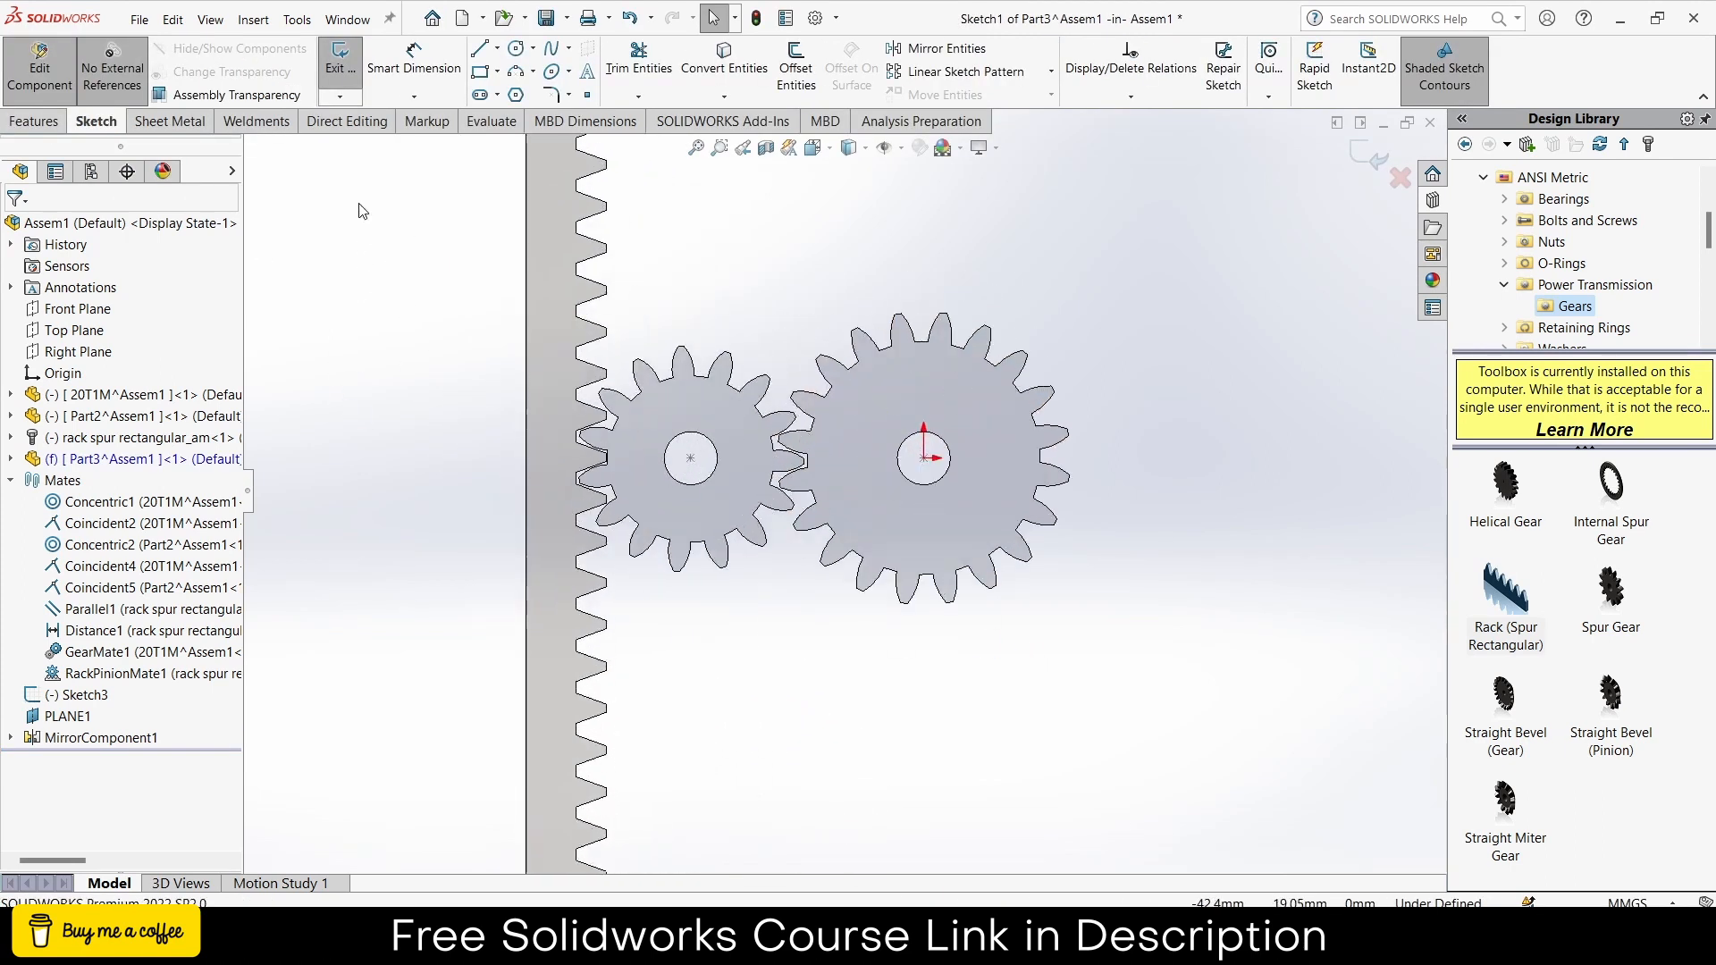
# - Sketch 2 mm radius circles over both gear bores and a concentric circle about 7 mm in diameter on the 20-tooth gear
pyautogui.click(519, 51)
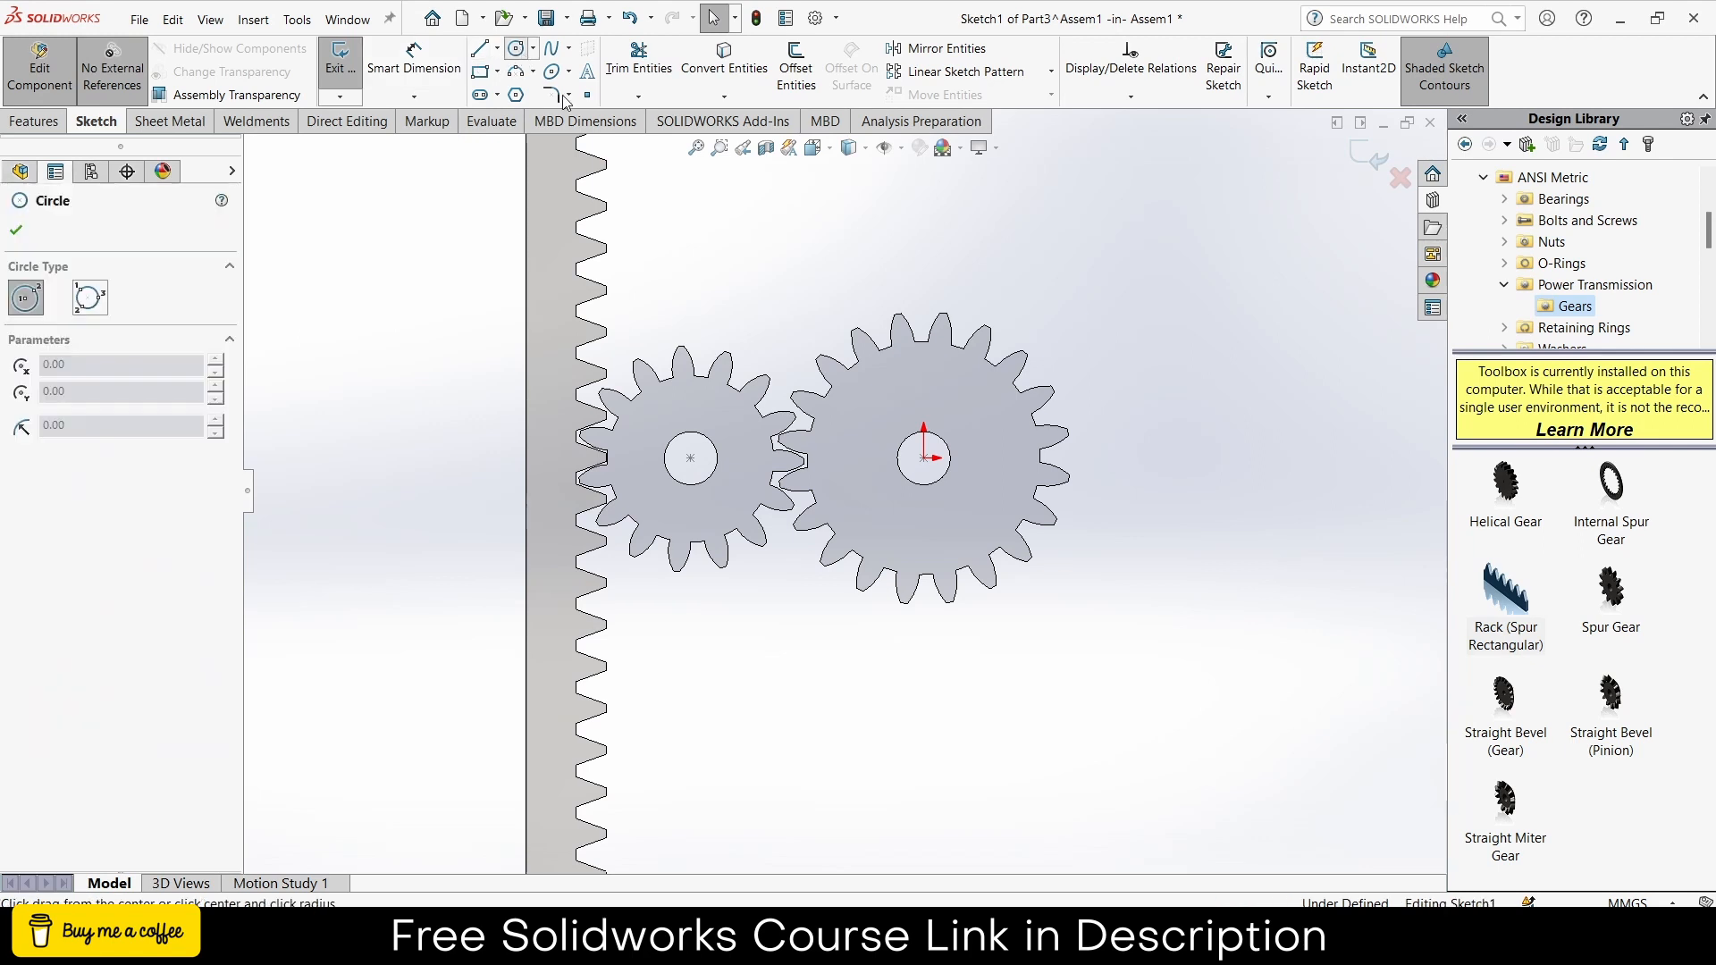
pyautogui.click(924, 458)
pyautogui.click(951, 458)
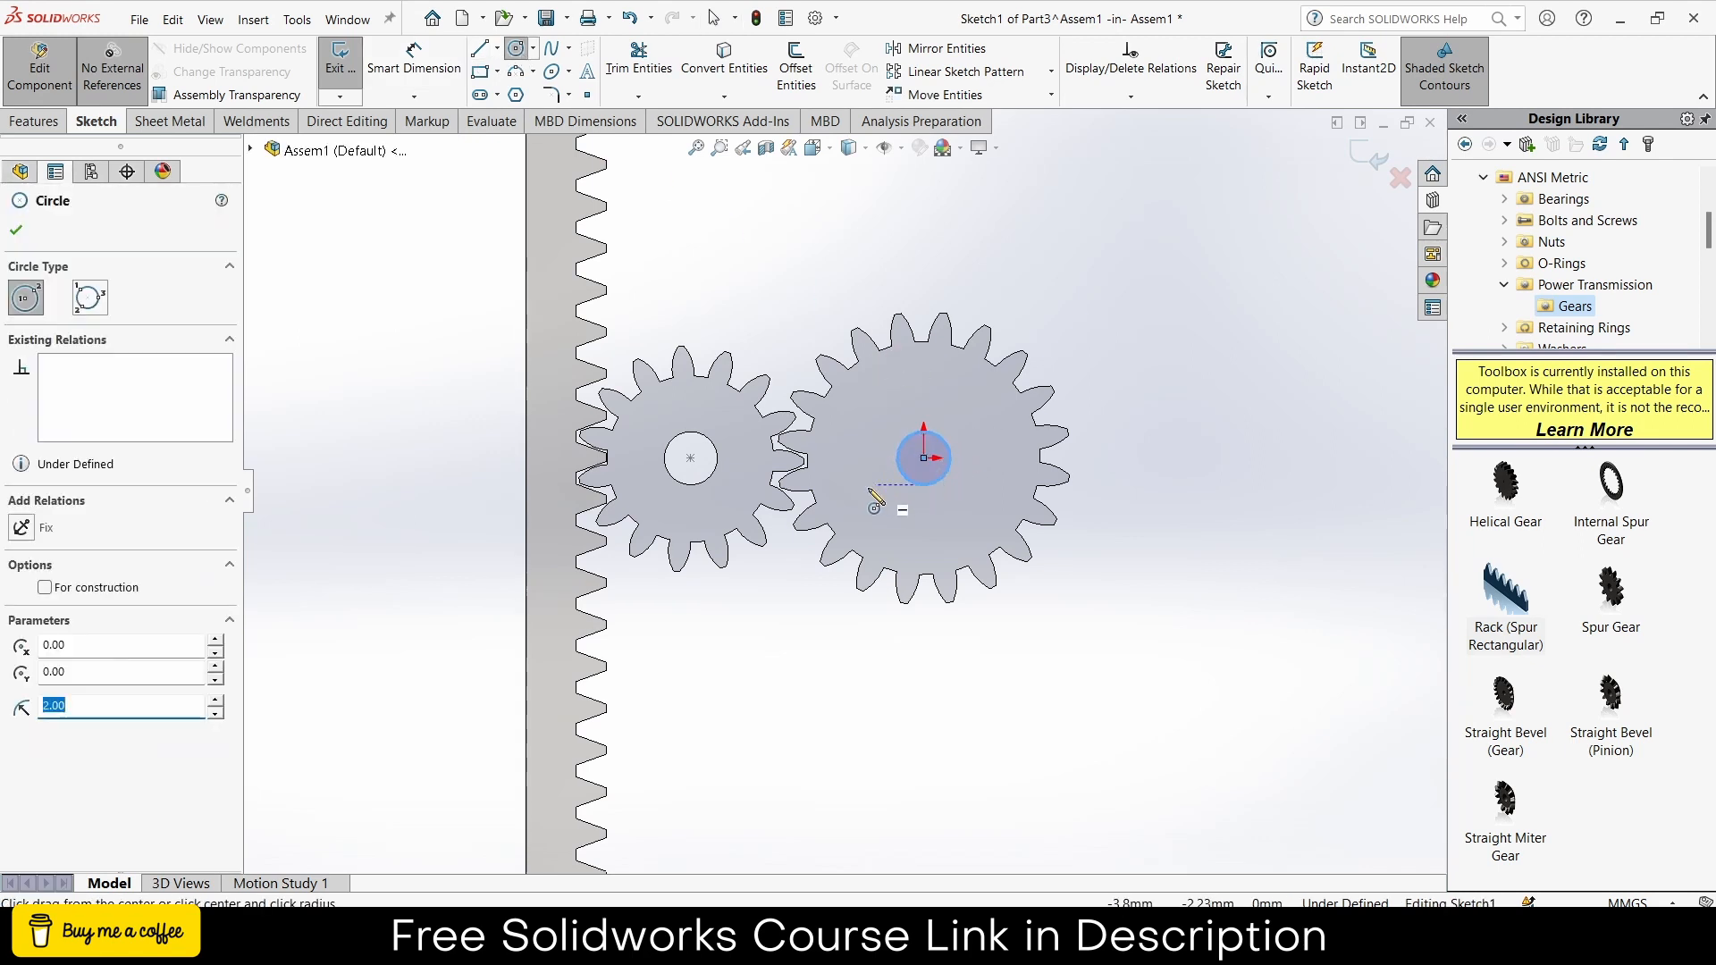
pyautogui.click(691, 458)
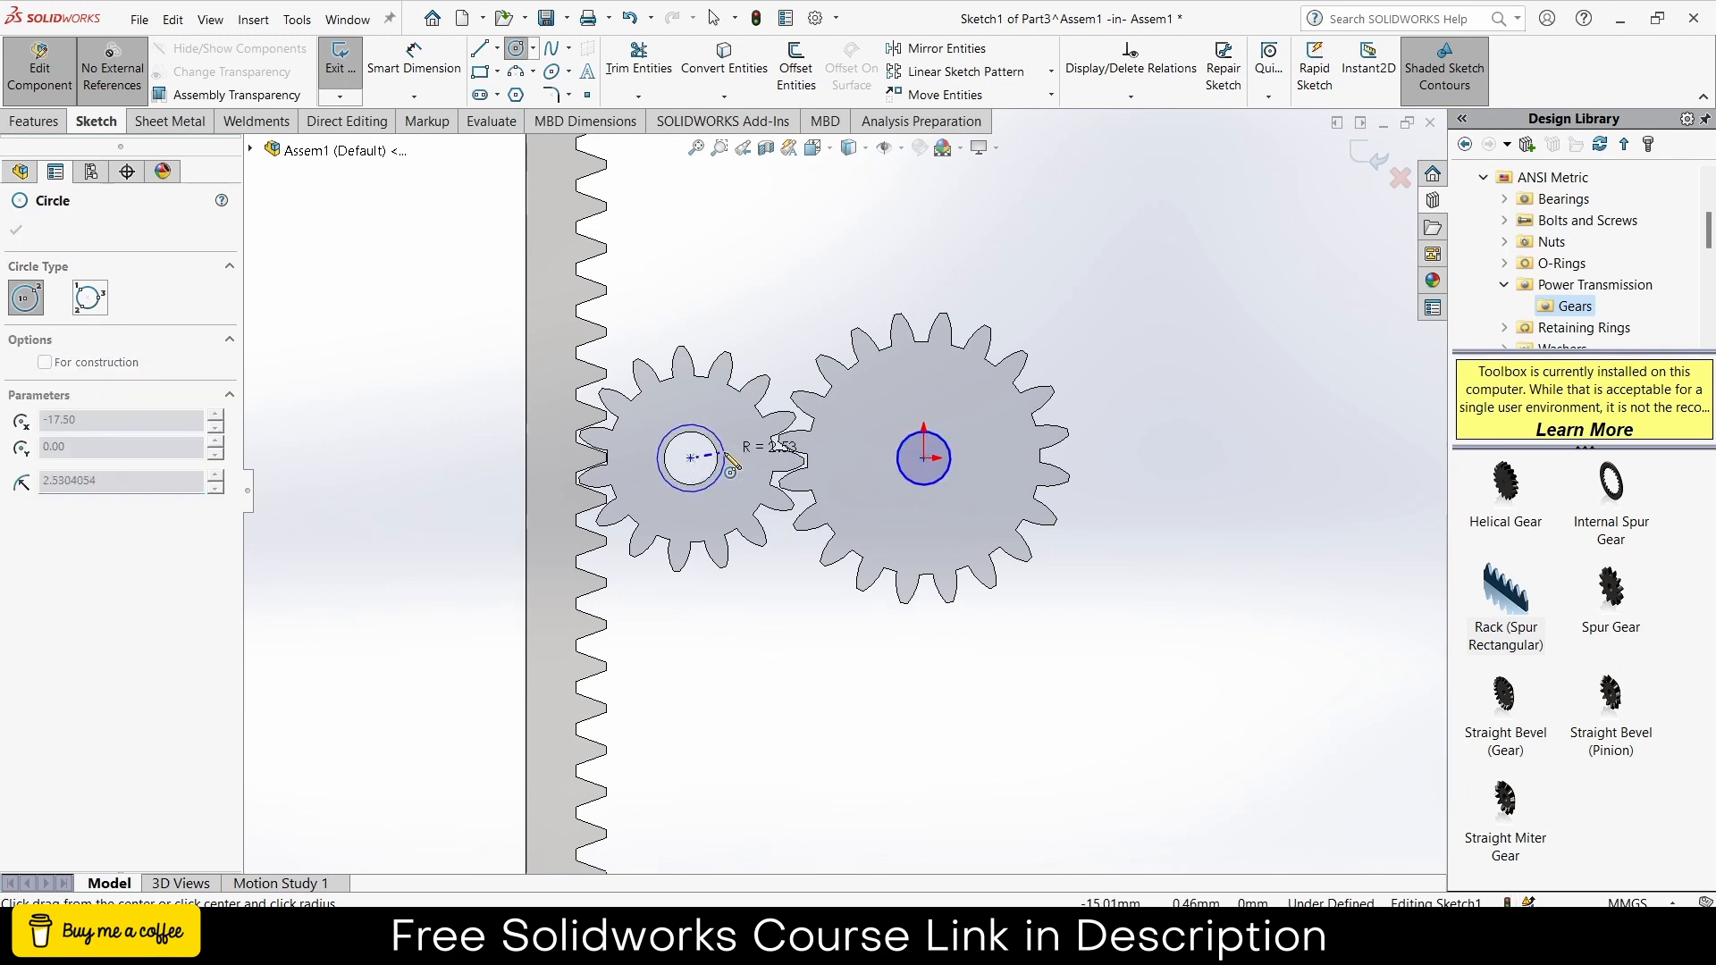
pyautogui.click(721, 458)
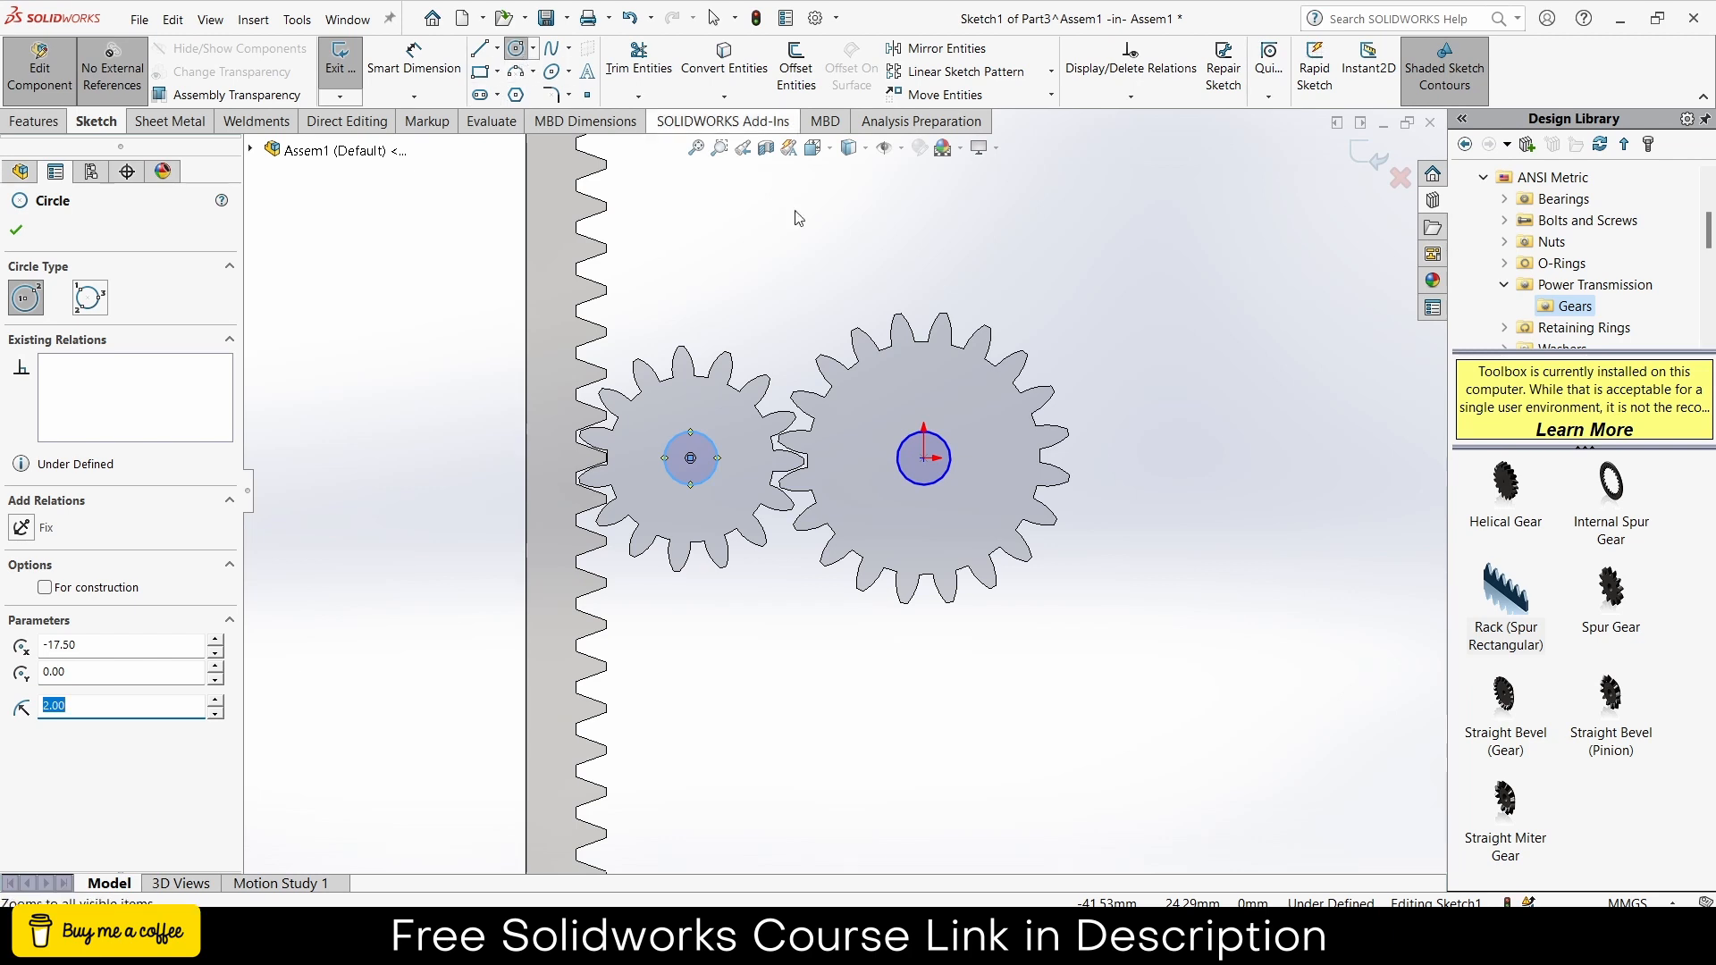
pyautogui.click(925, 459)
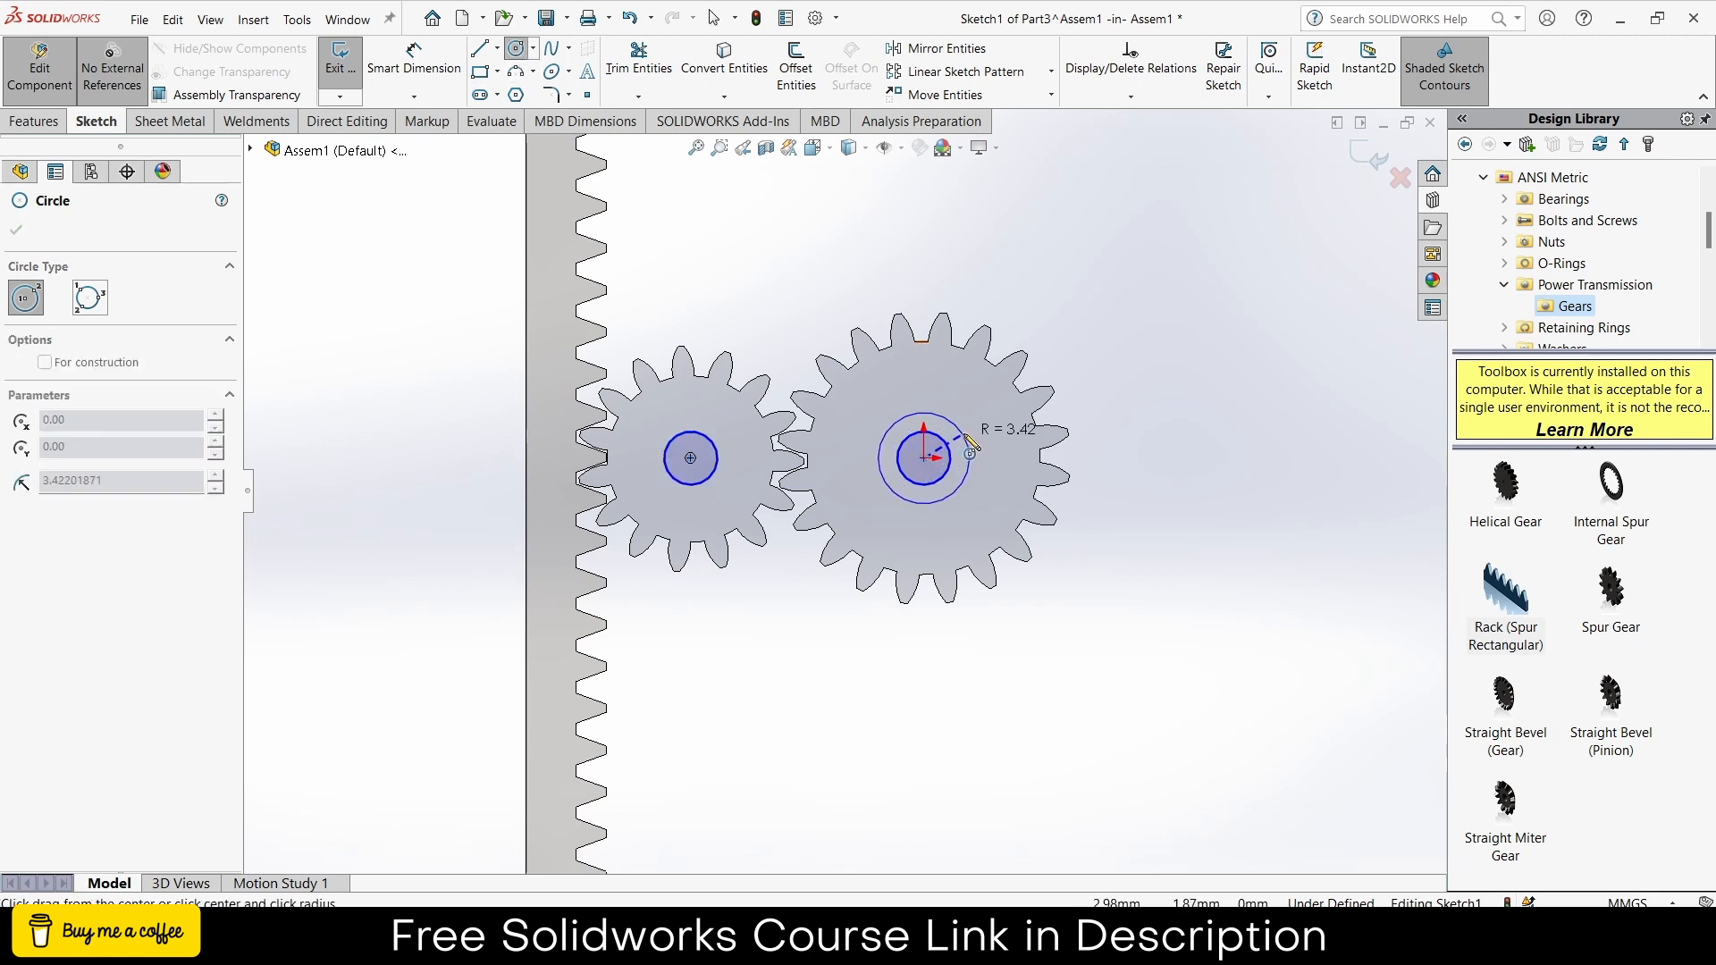
pyautogui.click(971, 445)
# - Sketch a sloped line from the larger circle past the rack, a vertical line and a horizontal construction line about 34 mm long to the origin
pyautogui.click(480, 48)
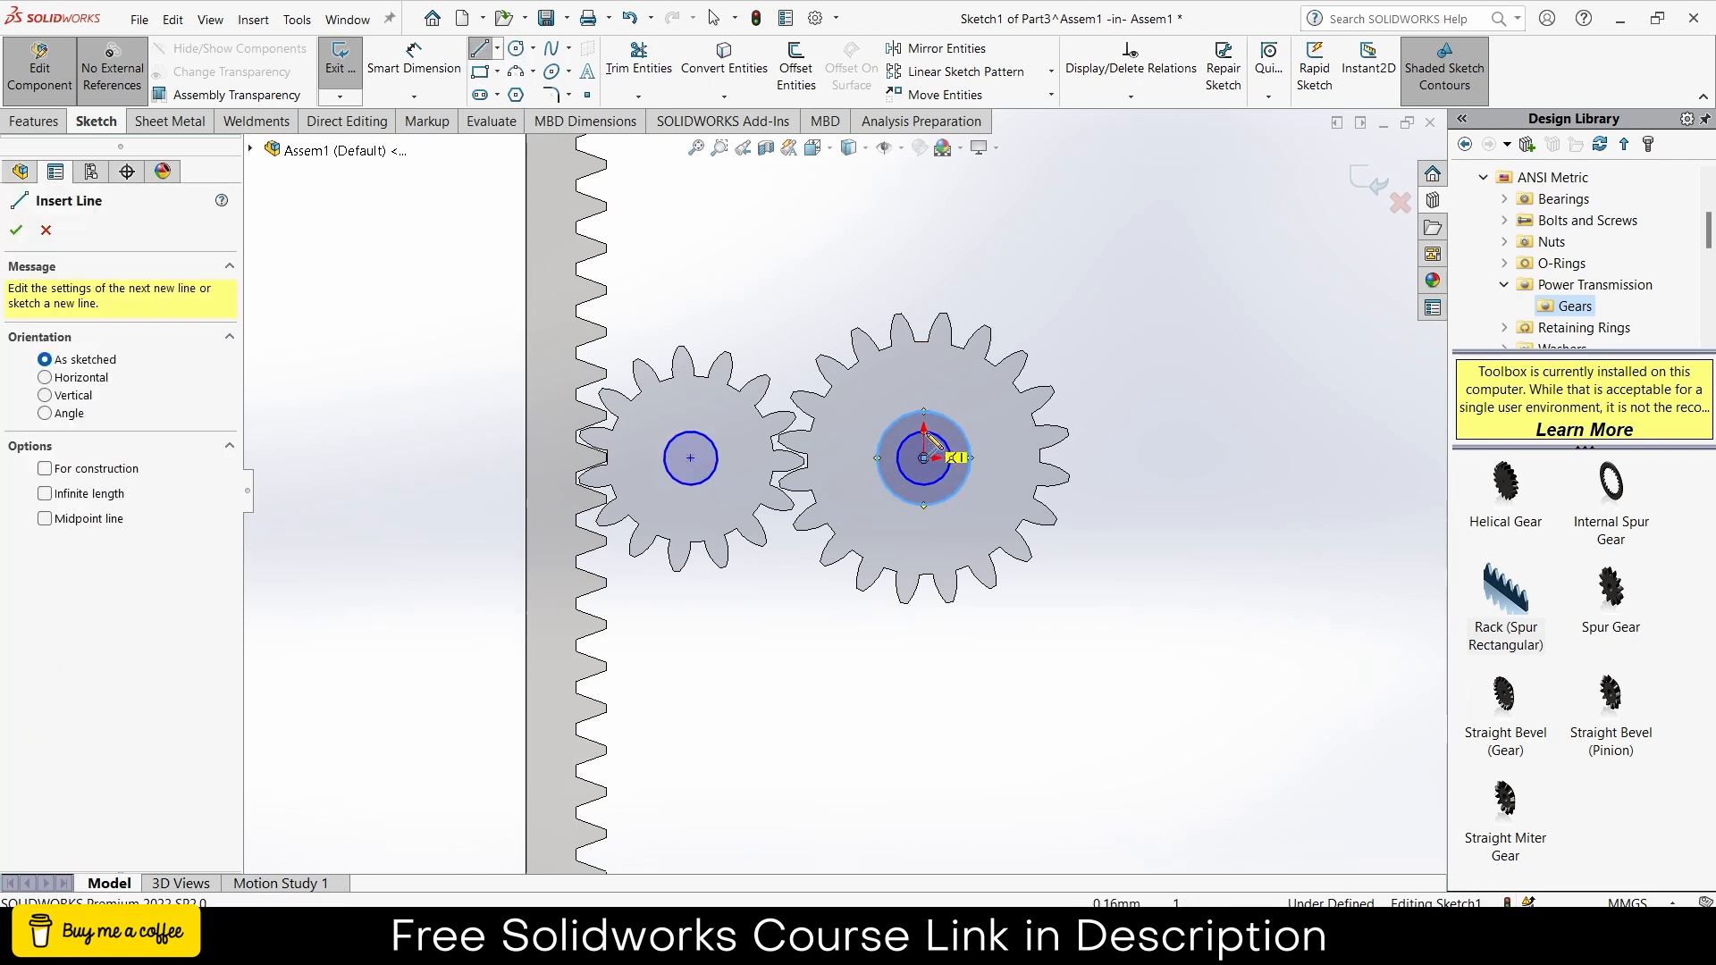
pyautogui.click(929, 412)
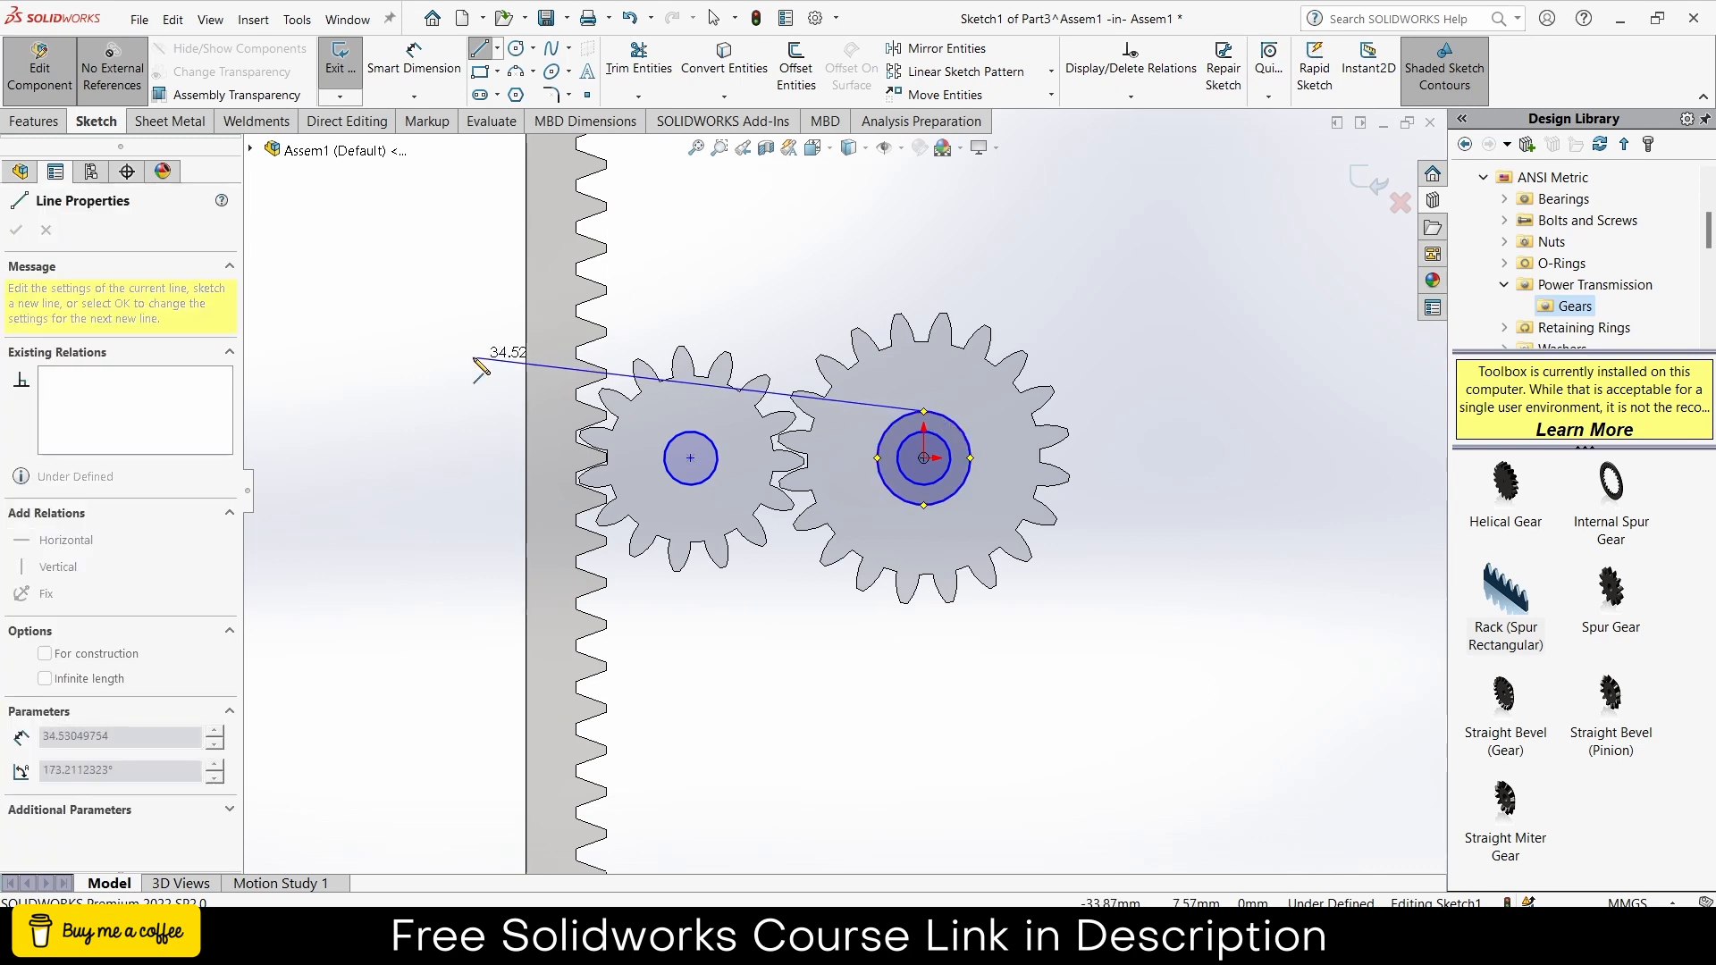
pyautogui.click(473, 357)
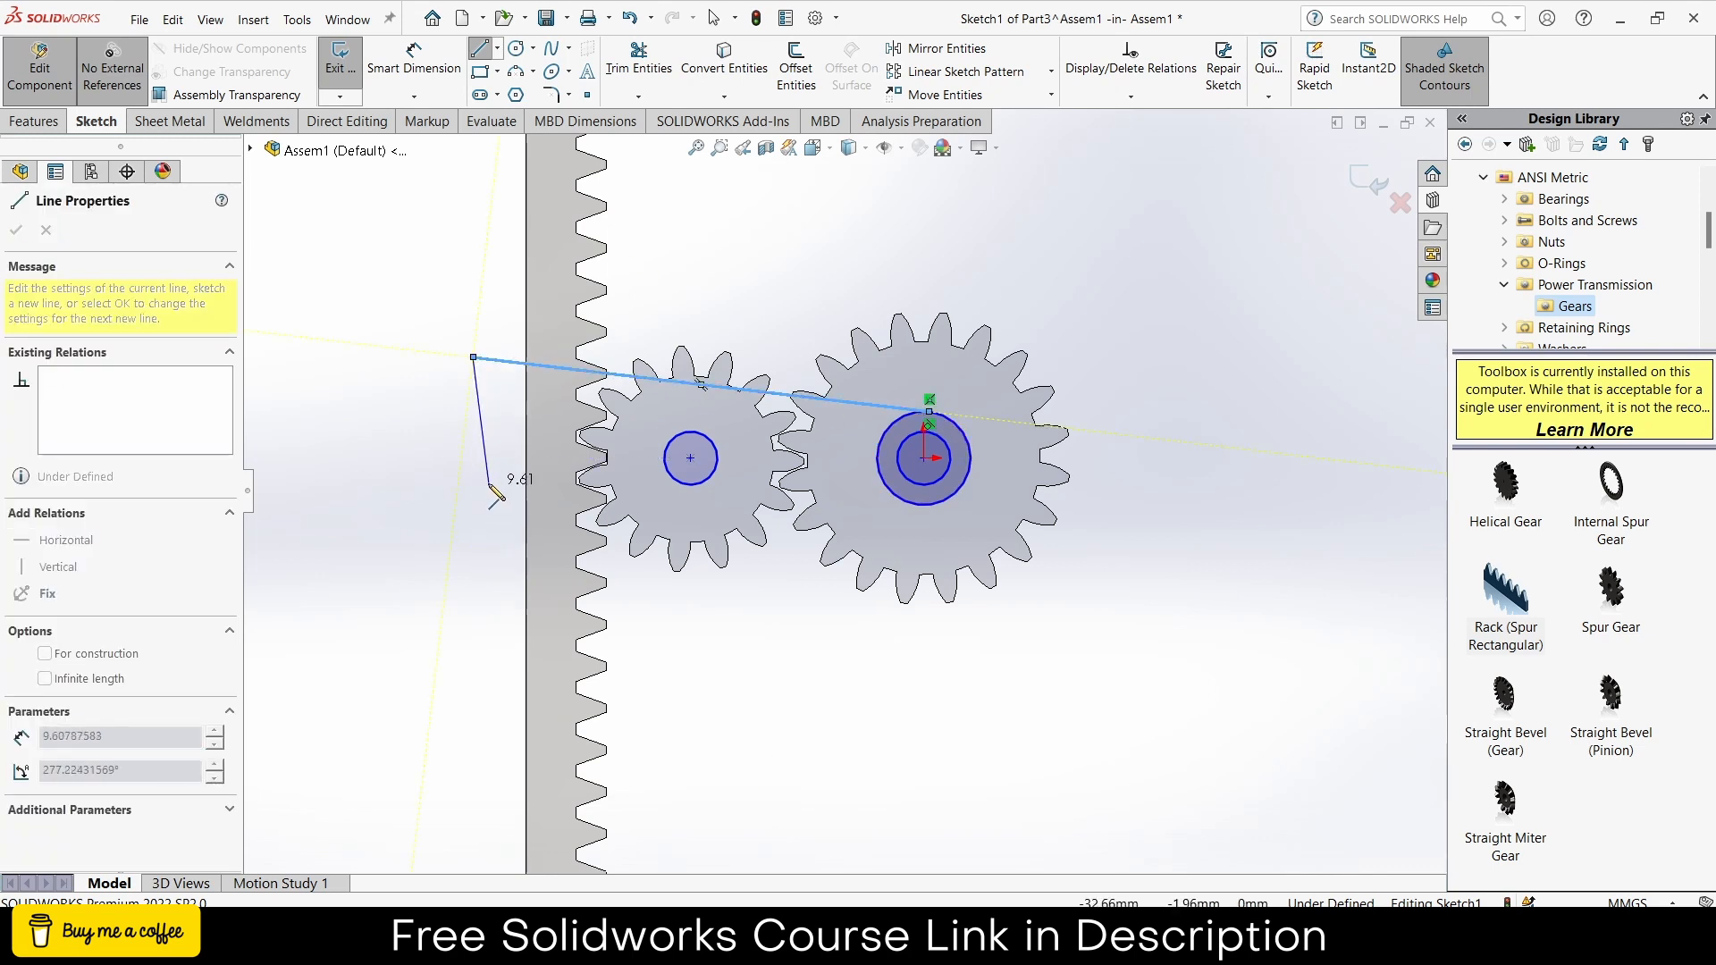
pyautogui.click(473, 458)
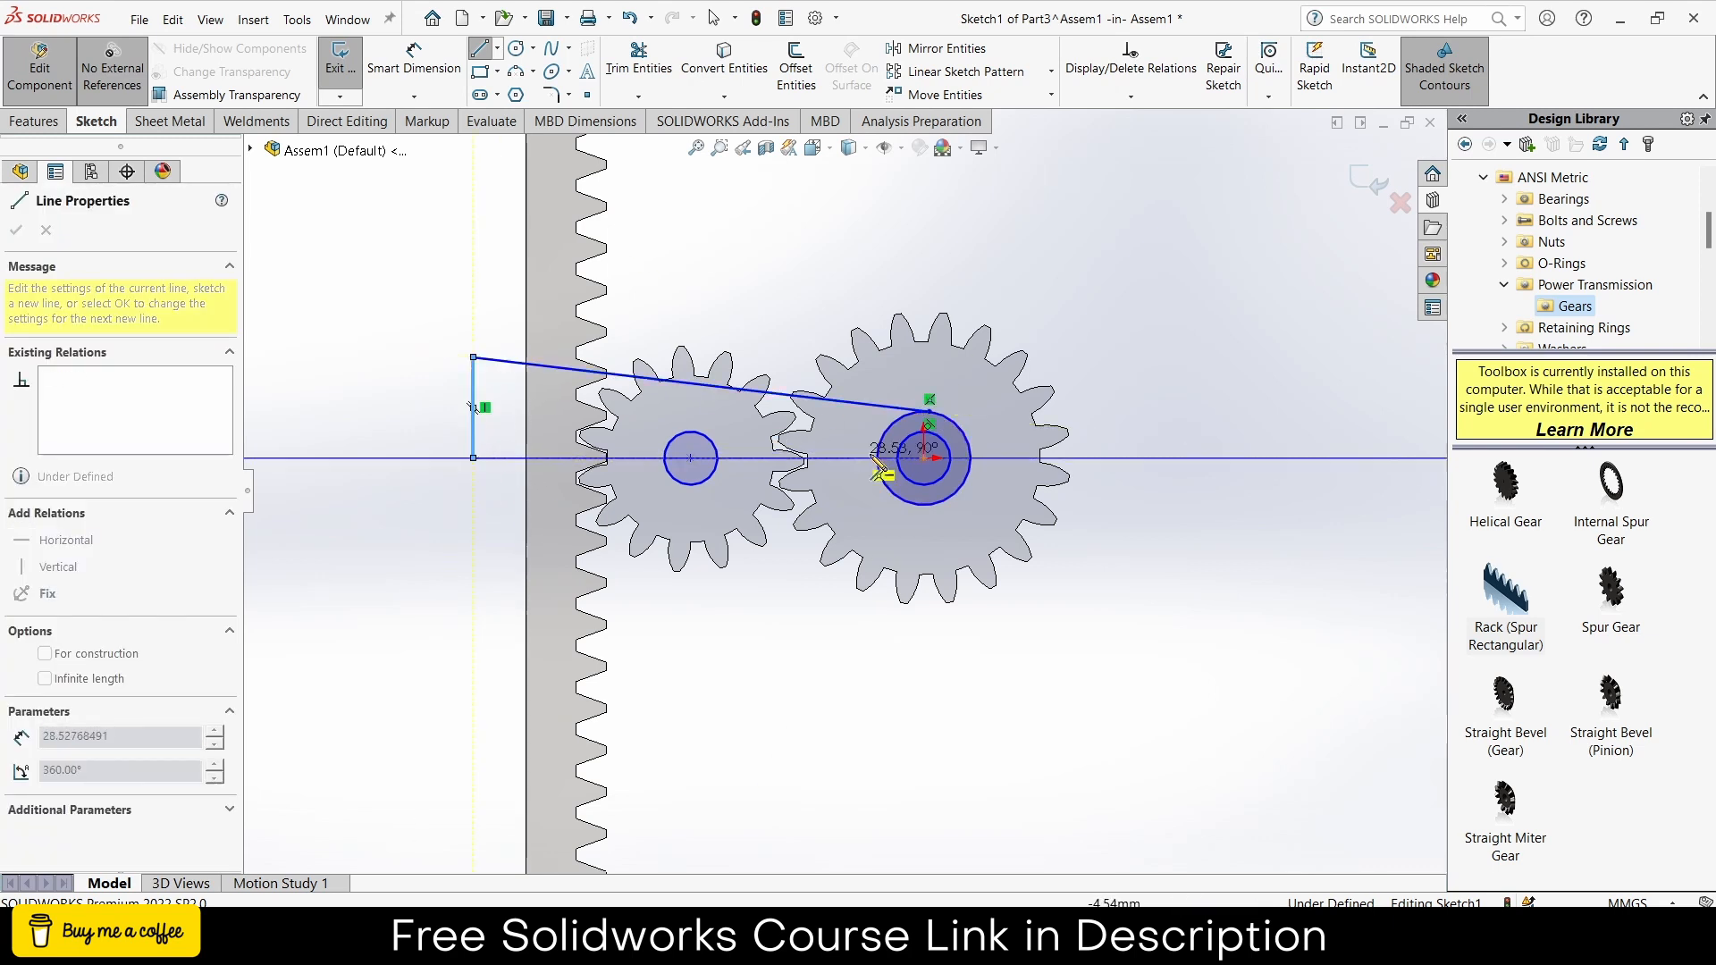
pyautogui.click(924, 458)
pyautogui.press('Escape')
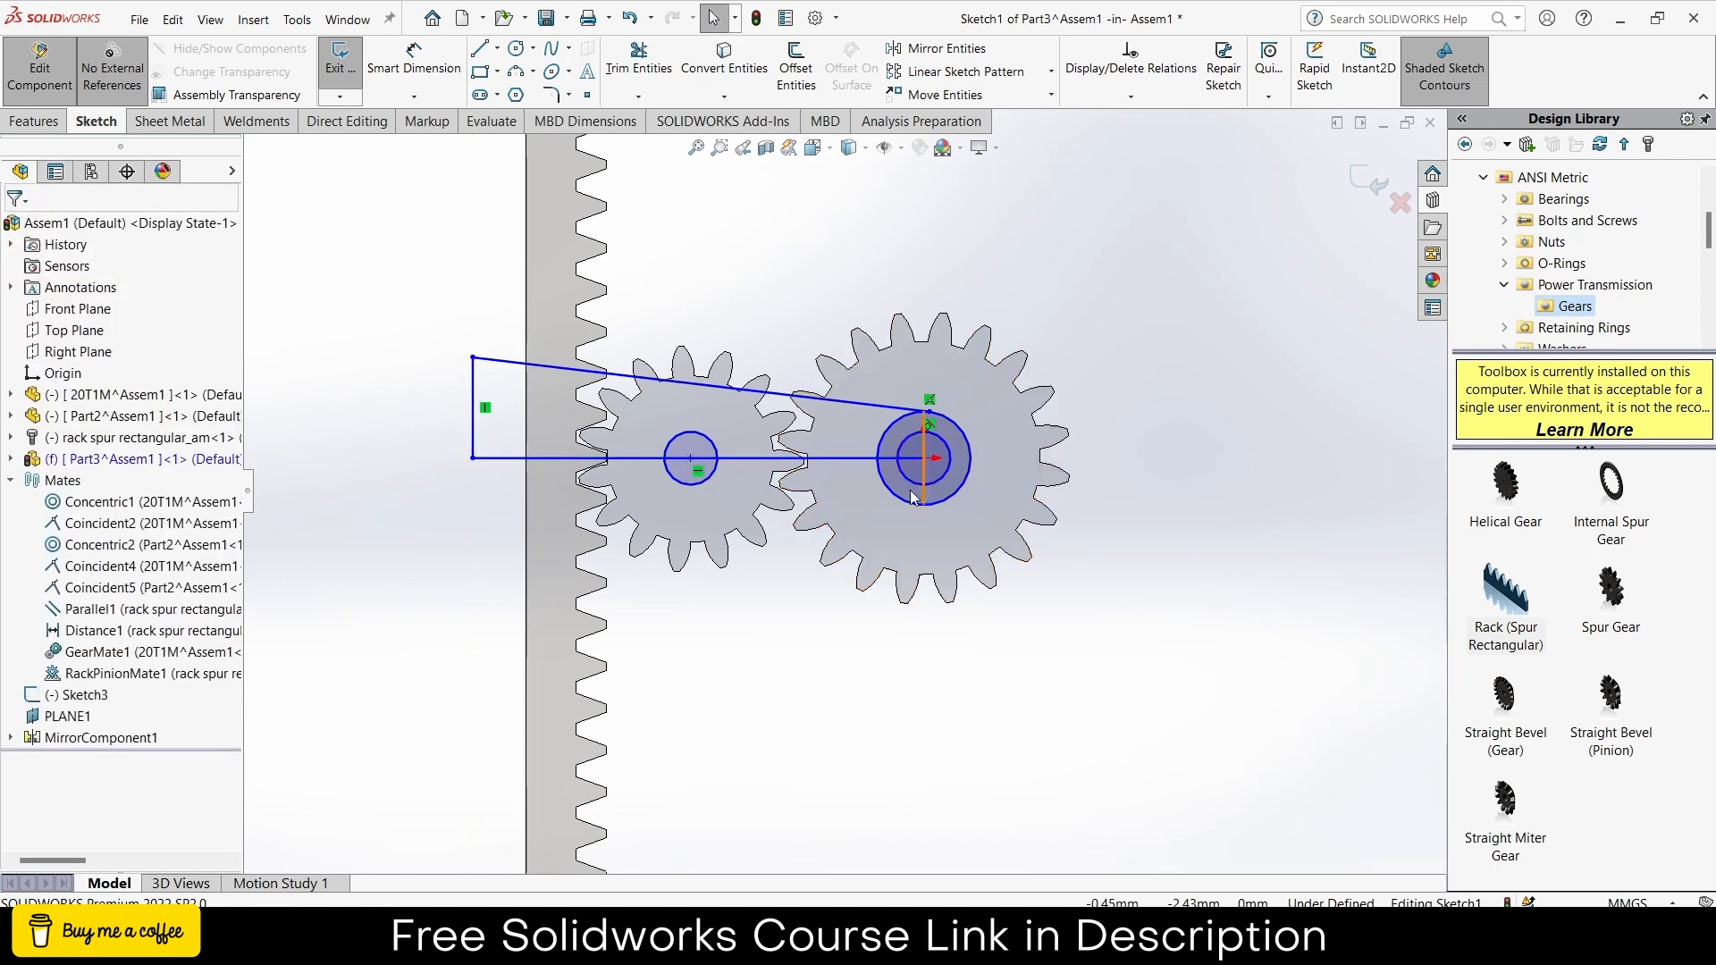
pyautogui.click(808, 458)
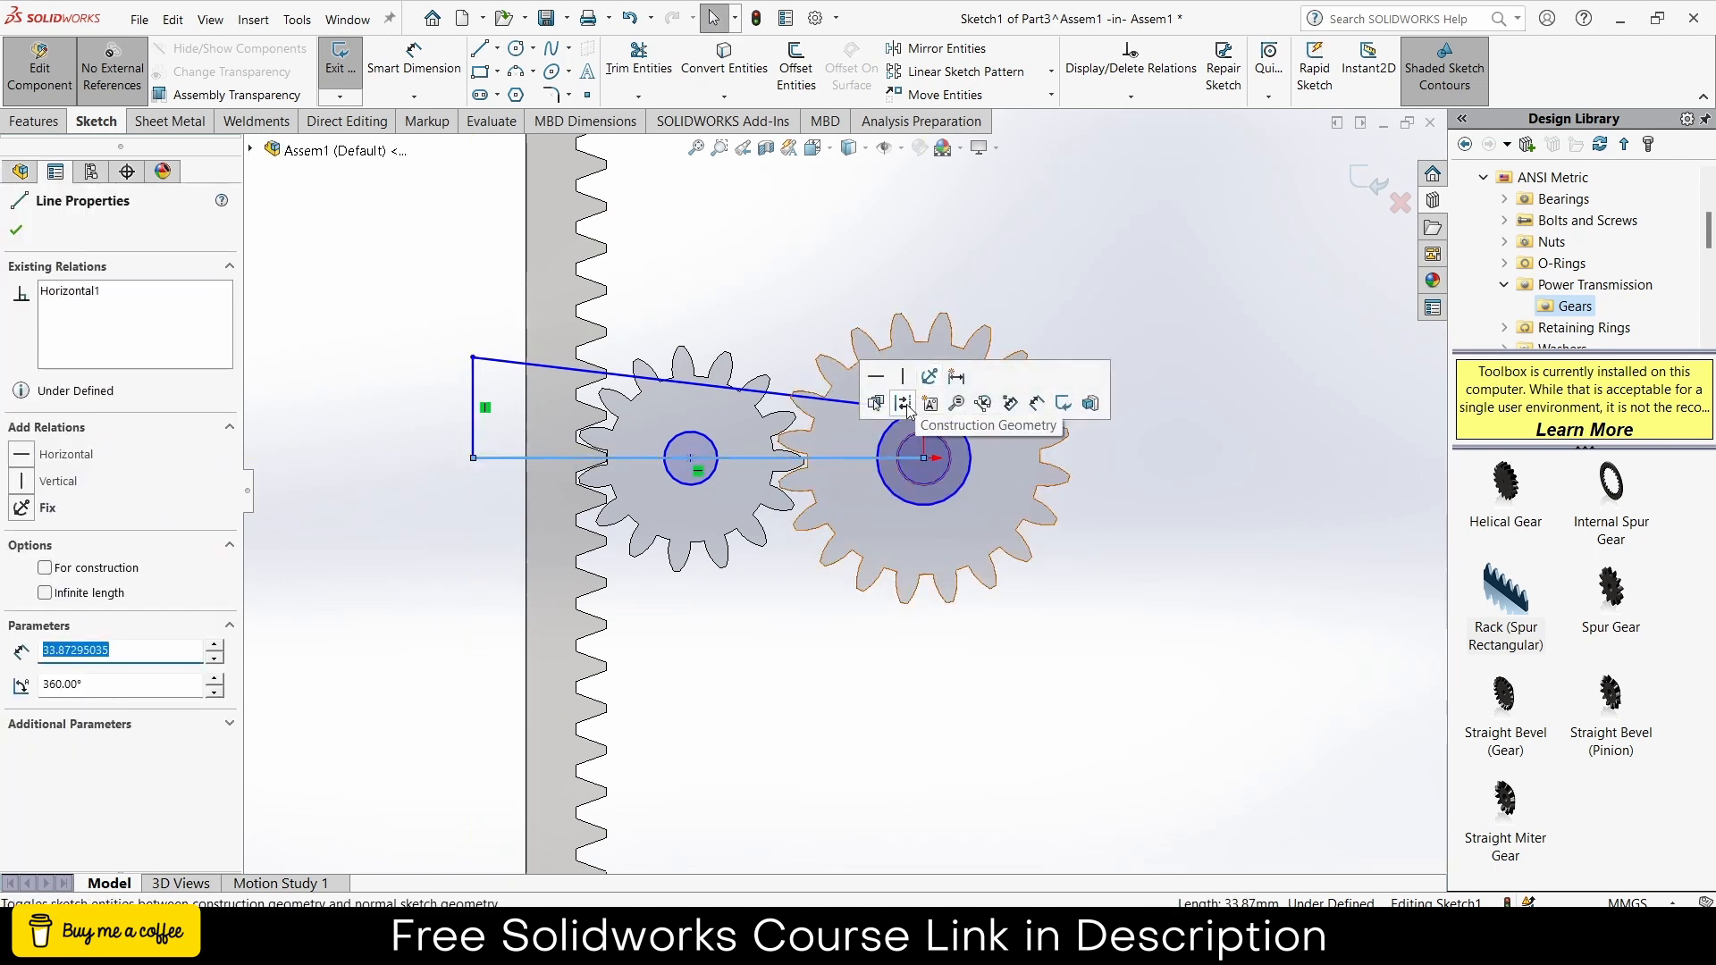
pyautogui.click(910, 399)
# - Dimension the diameter of the bore-sized circle on the 20-tooth gear and set the concentric outer circle's diameter to 7 mm
pyautogui.scroll(-3, 915, 500)
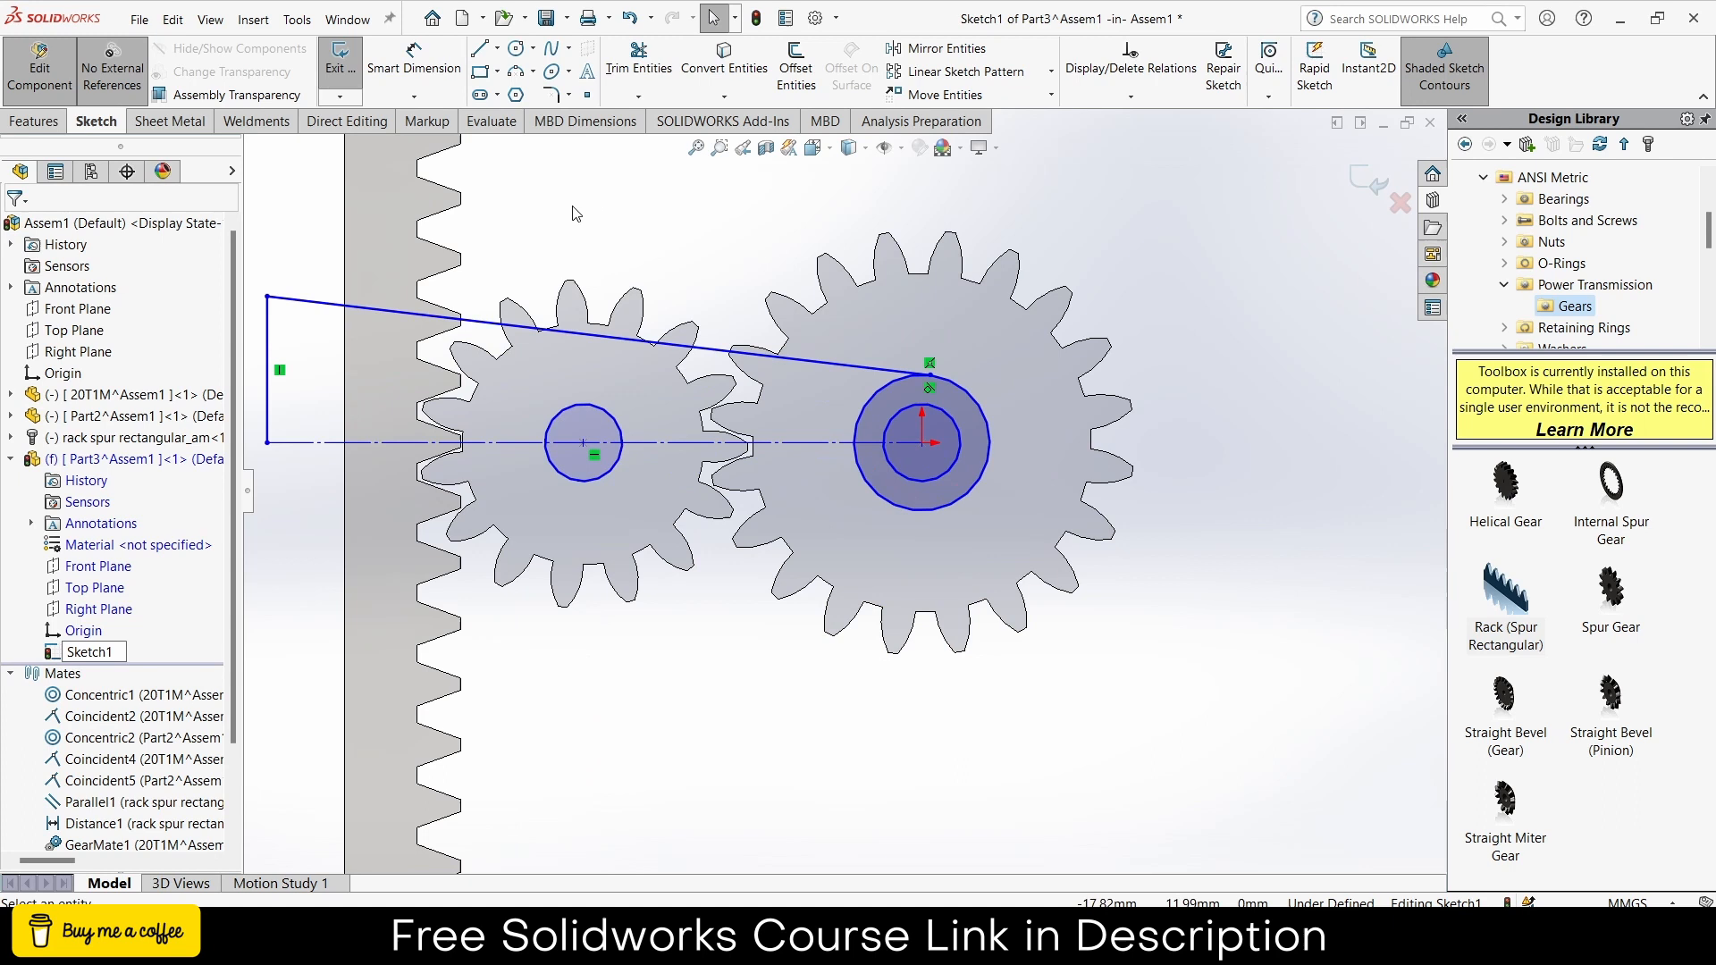
pyautogui.click(414, 58)
pyautogui.click(962, 445)
pyautogui.click(995, 432)
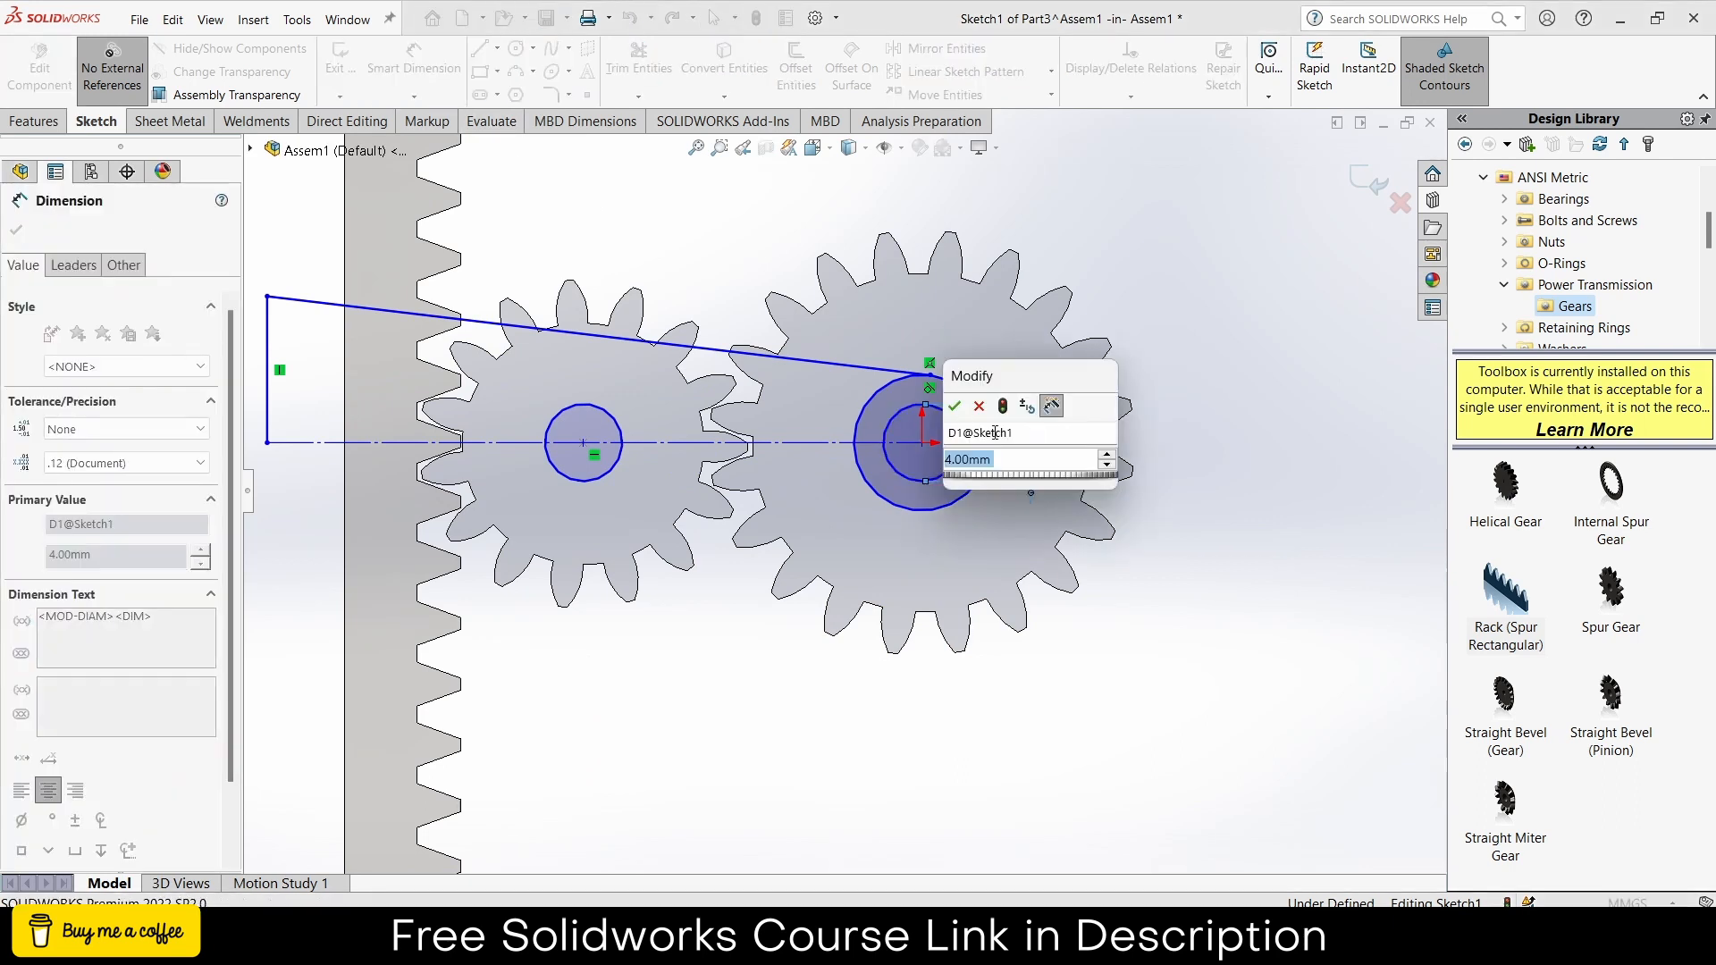
pyautogui.click(955, 406)
pyautogui.click(984, 411)
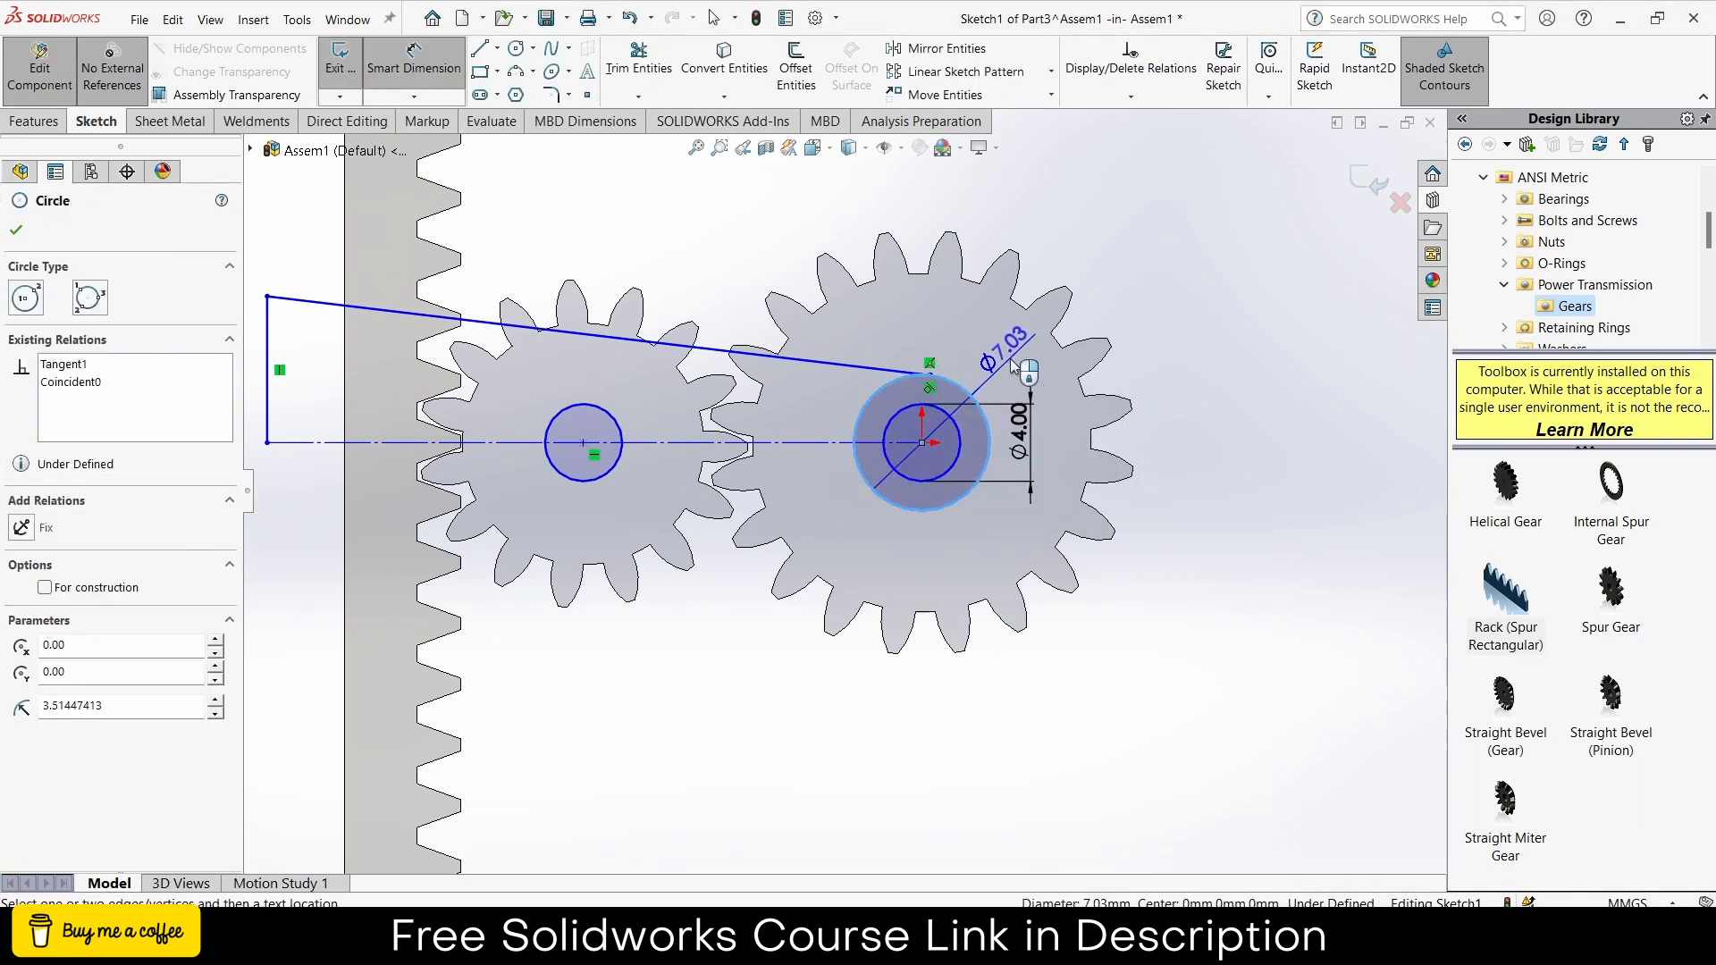
pyautogui.click(1010, 362)
pyautogui.write('7.02894826mm')
pyautogui.press('Return')
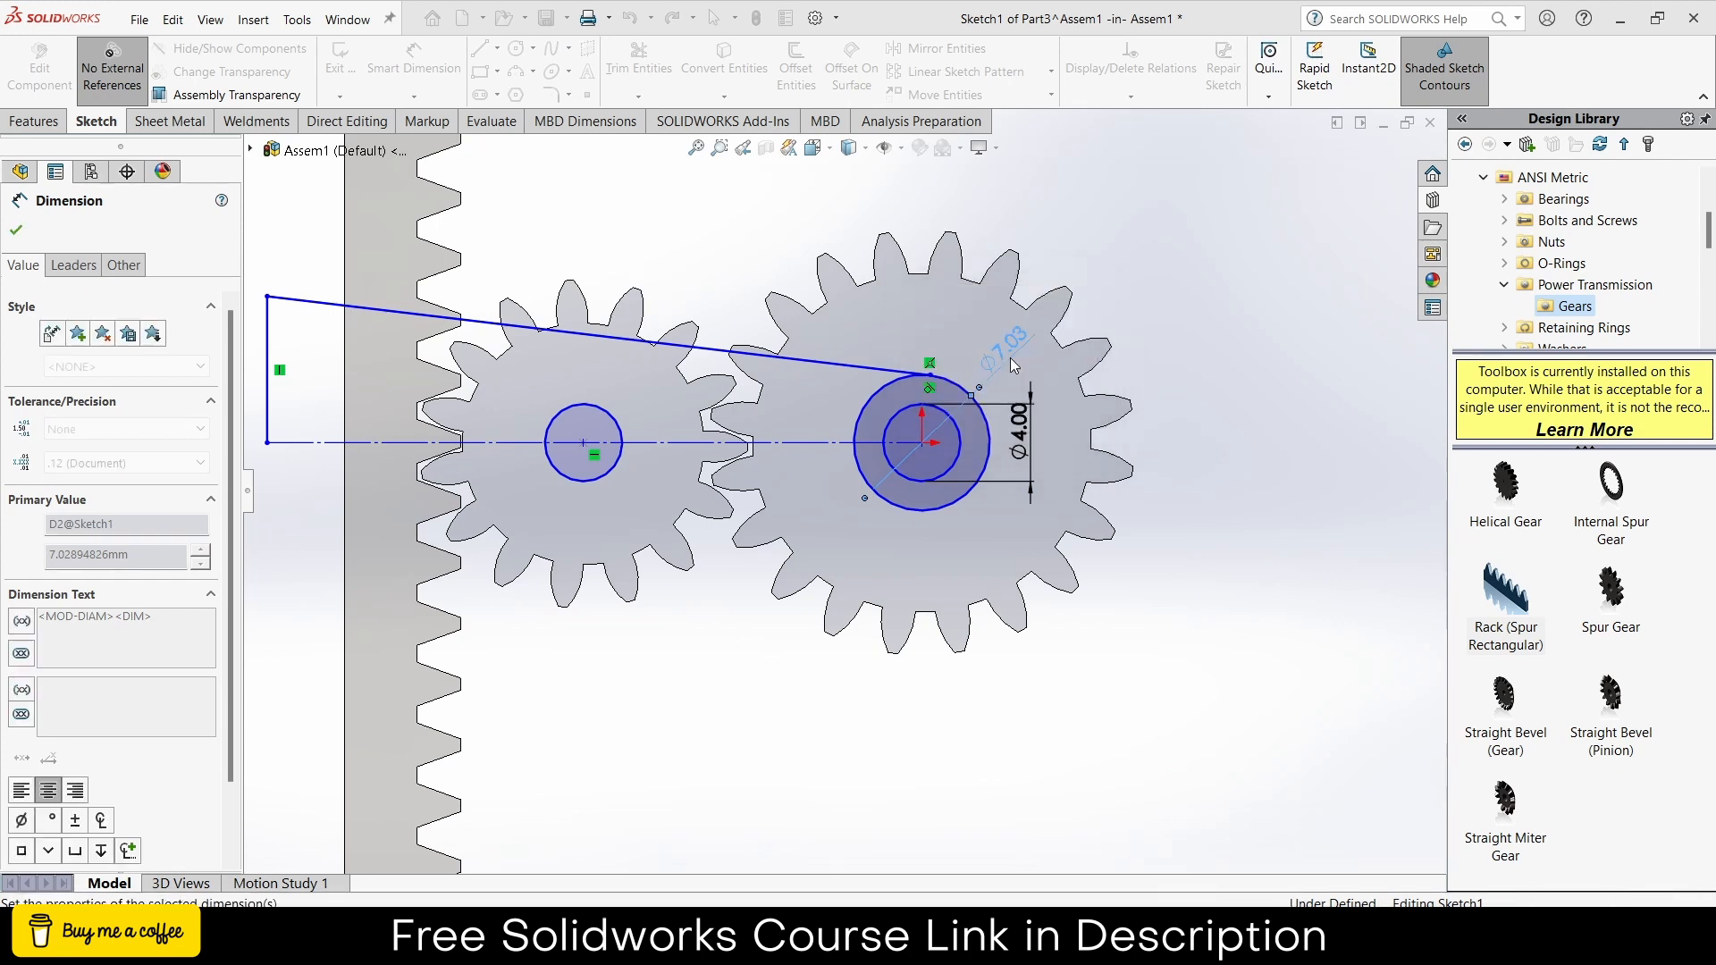
pyautogui.press('Escape')
# - Make the center of the two concentric circles coincident with the sketch origin
pyautogui.scroll(-3, 933, 458)
pyautogui.moveTo(902, 433); pyautogui.dragTo(914, 418)
pyautogui.keyDown('ctrl'); pyautogui.click(899, 438); pyautogui.keyUp('ctrl')
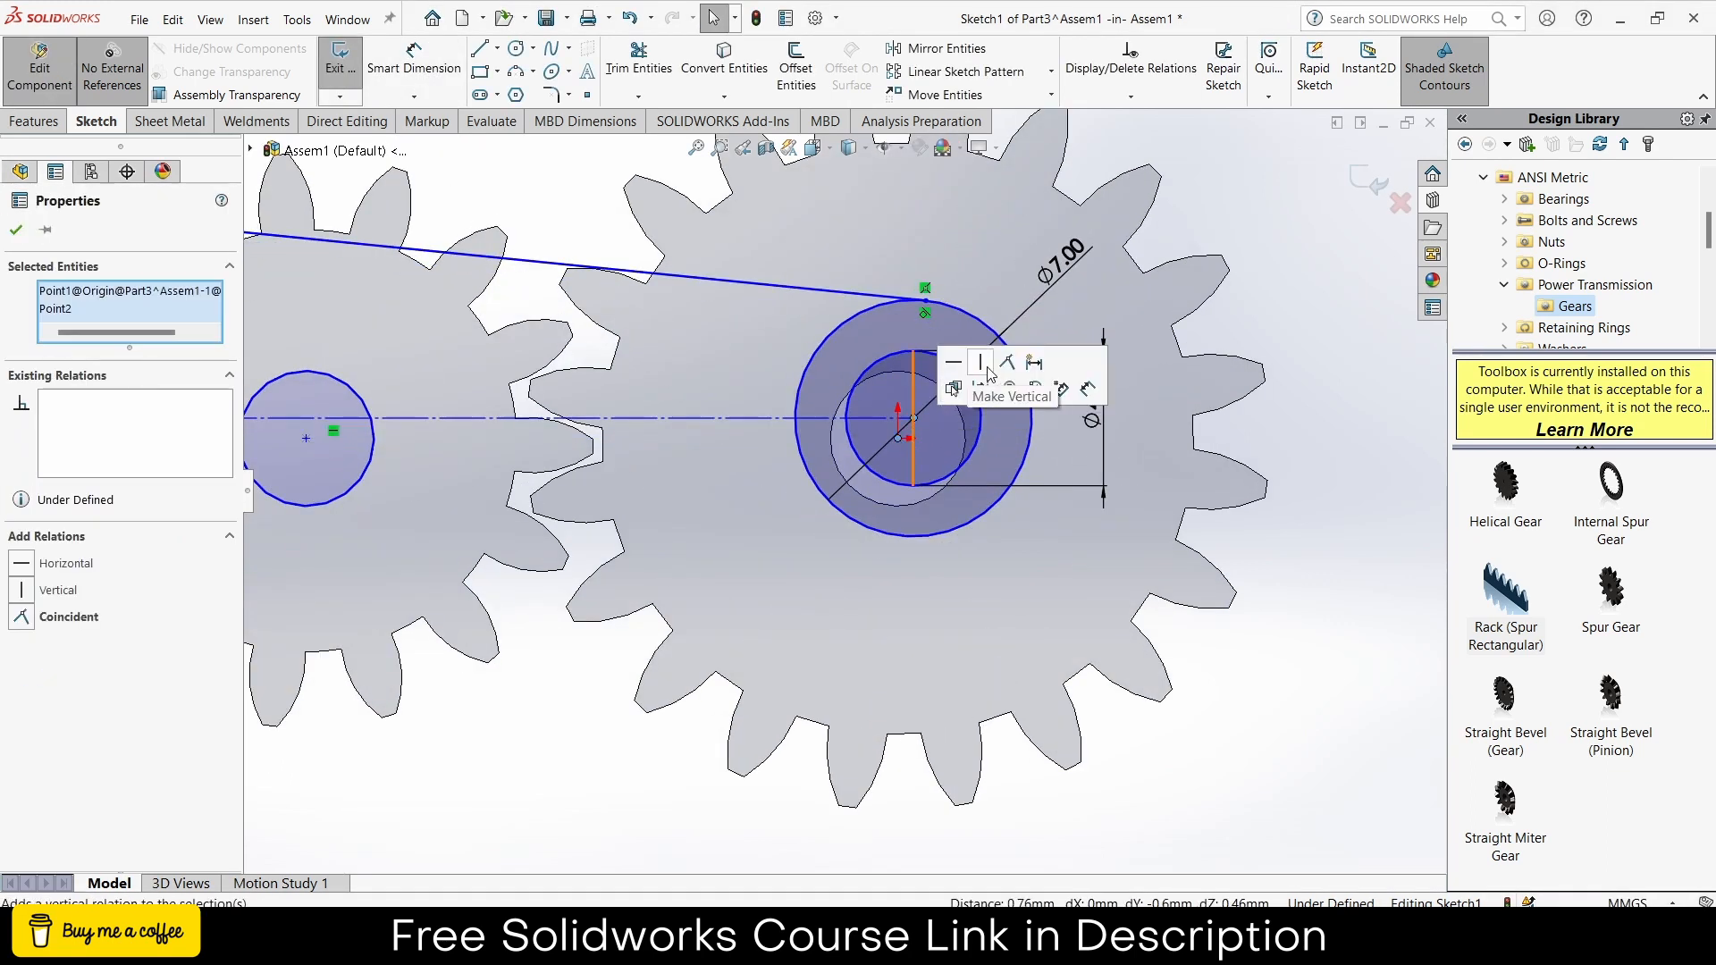
pyautogui.click(975, 356)
pyautogui.scroll(3, 843, 489)
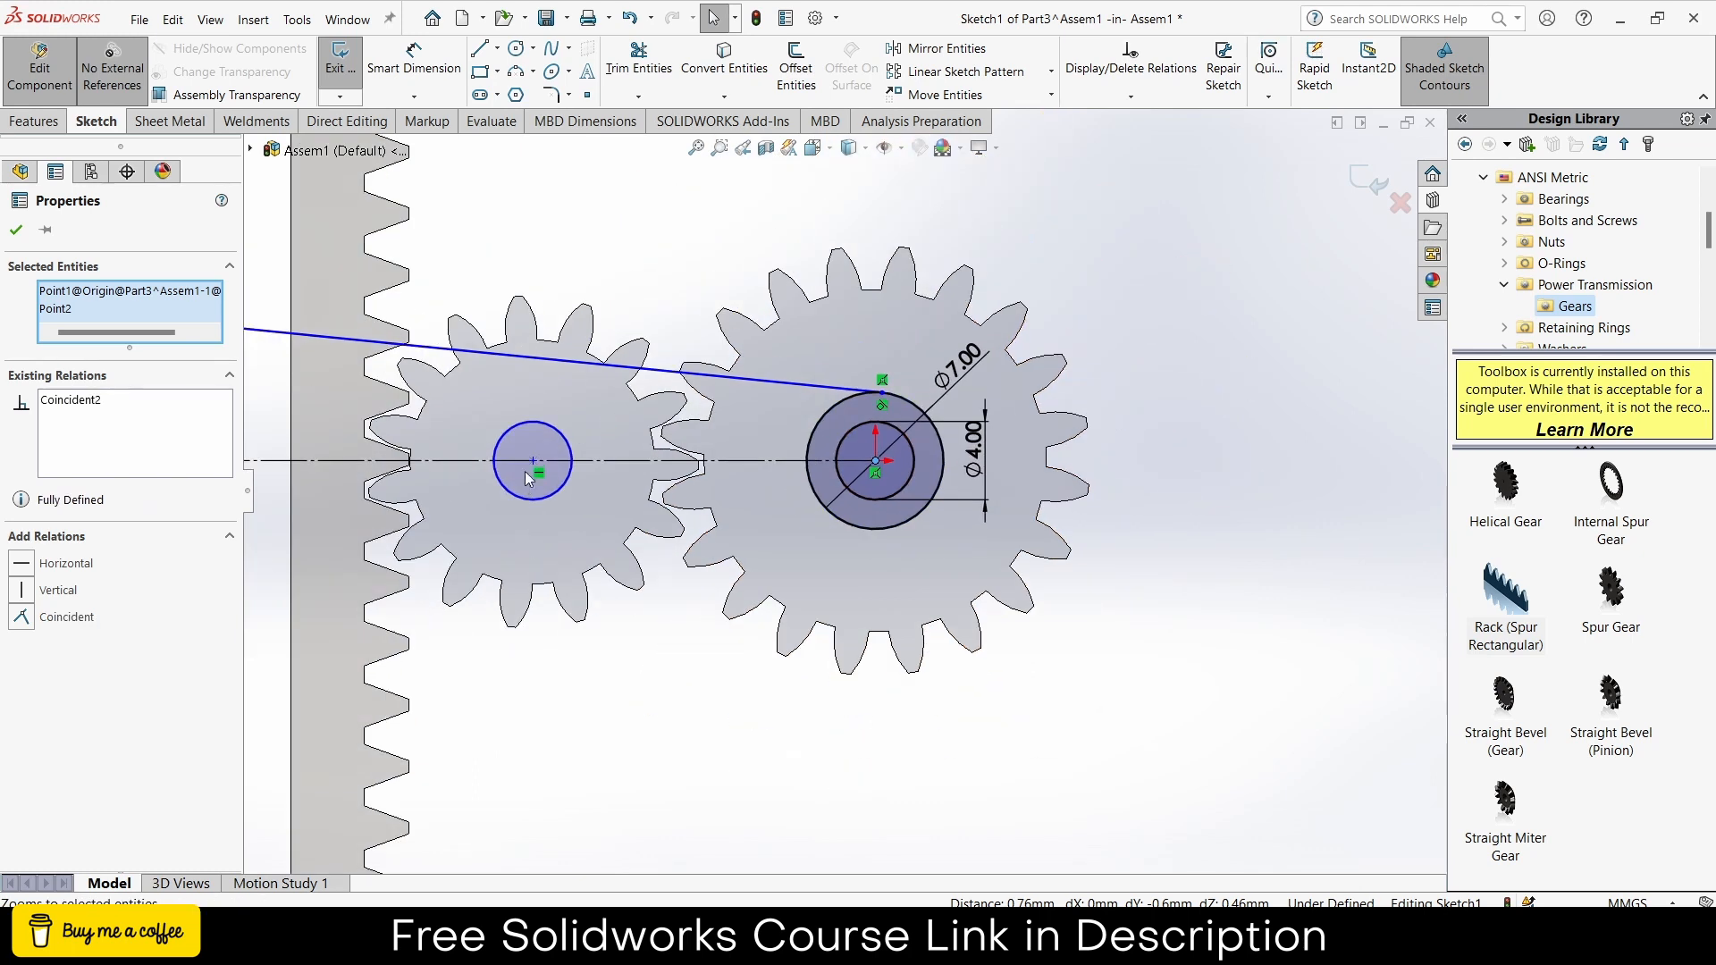
# - Try to tie the center of the circle on the smaller gear to the gear's bore center
pyautogui.click(537, 465)
pyautogui.keyDown('ctrl'); pyautogui.click(537, 466); pyautogui.keyUp('ctrl')
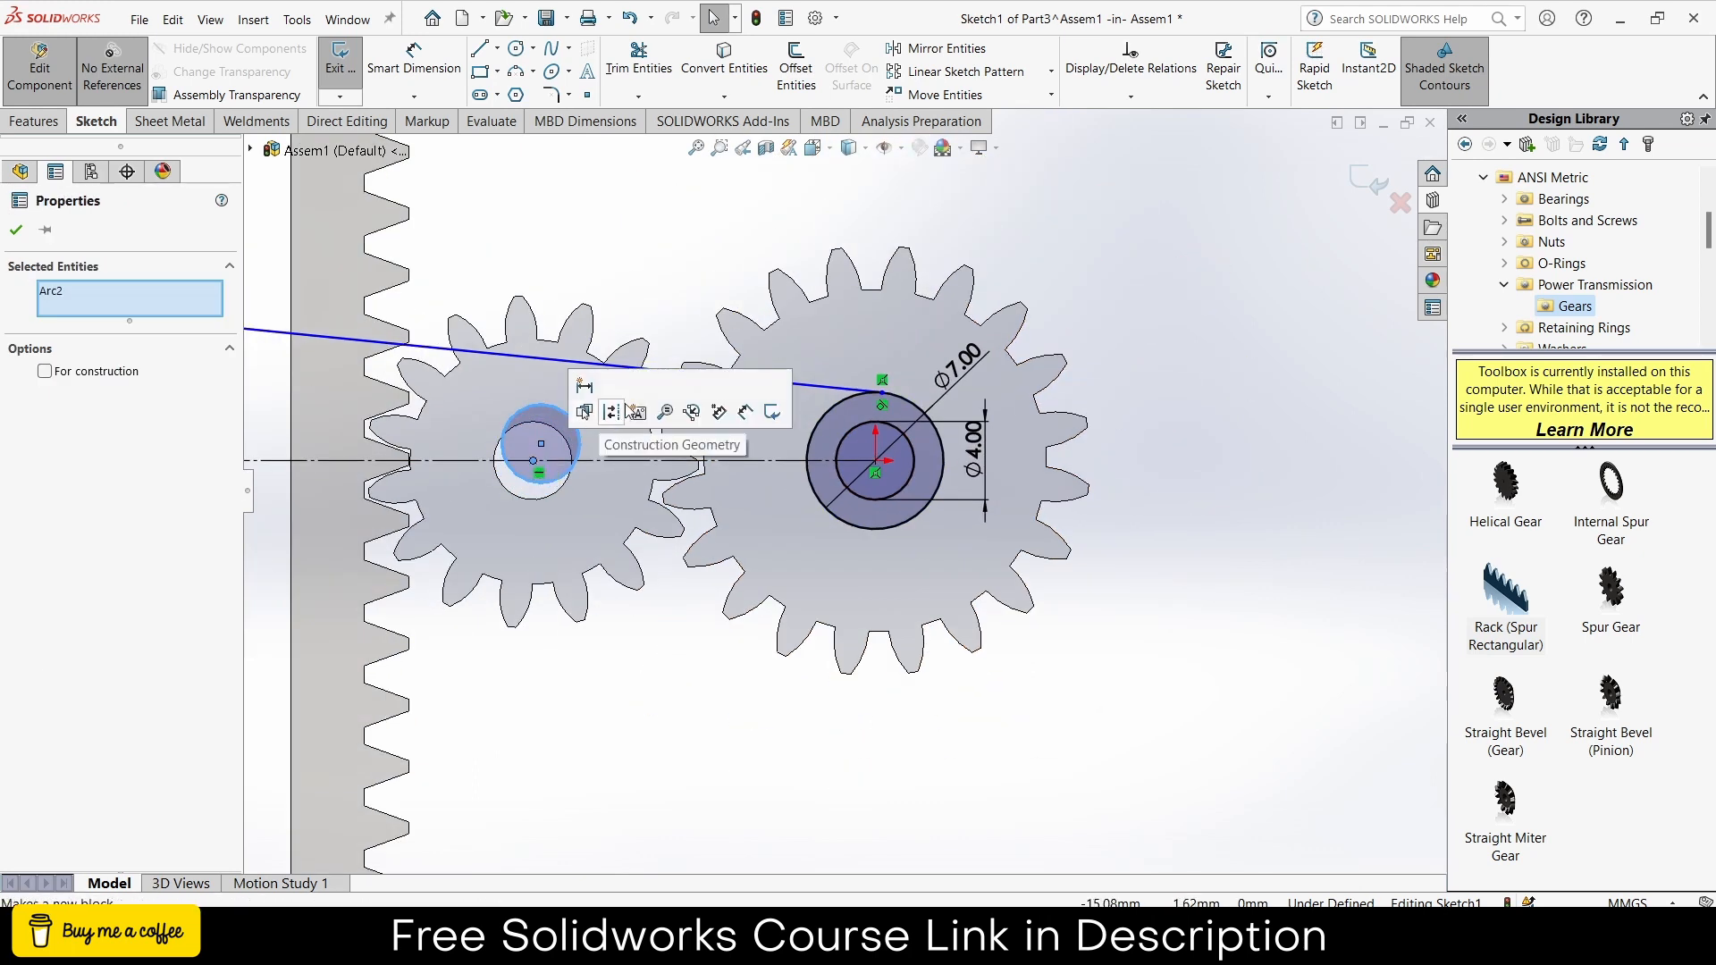
pyautogui.click(577, 706)
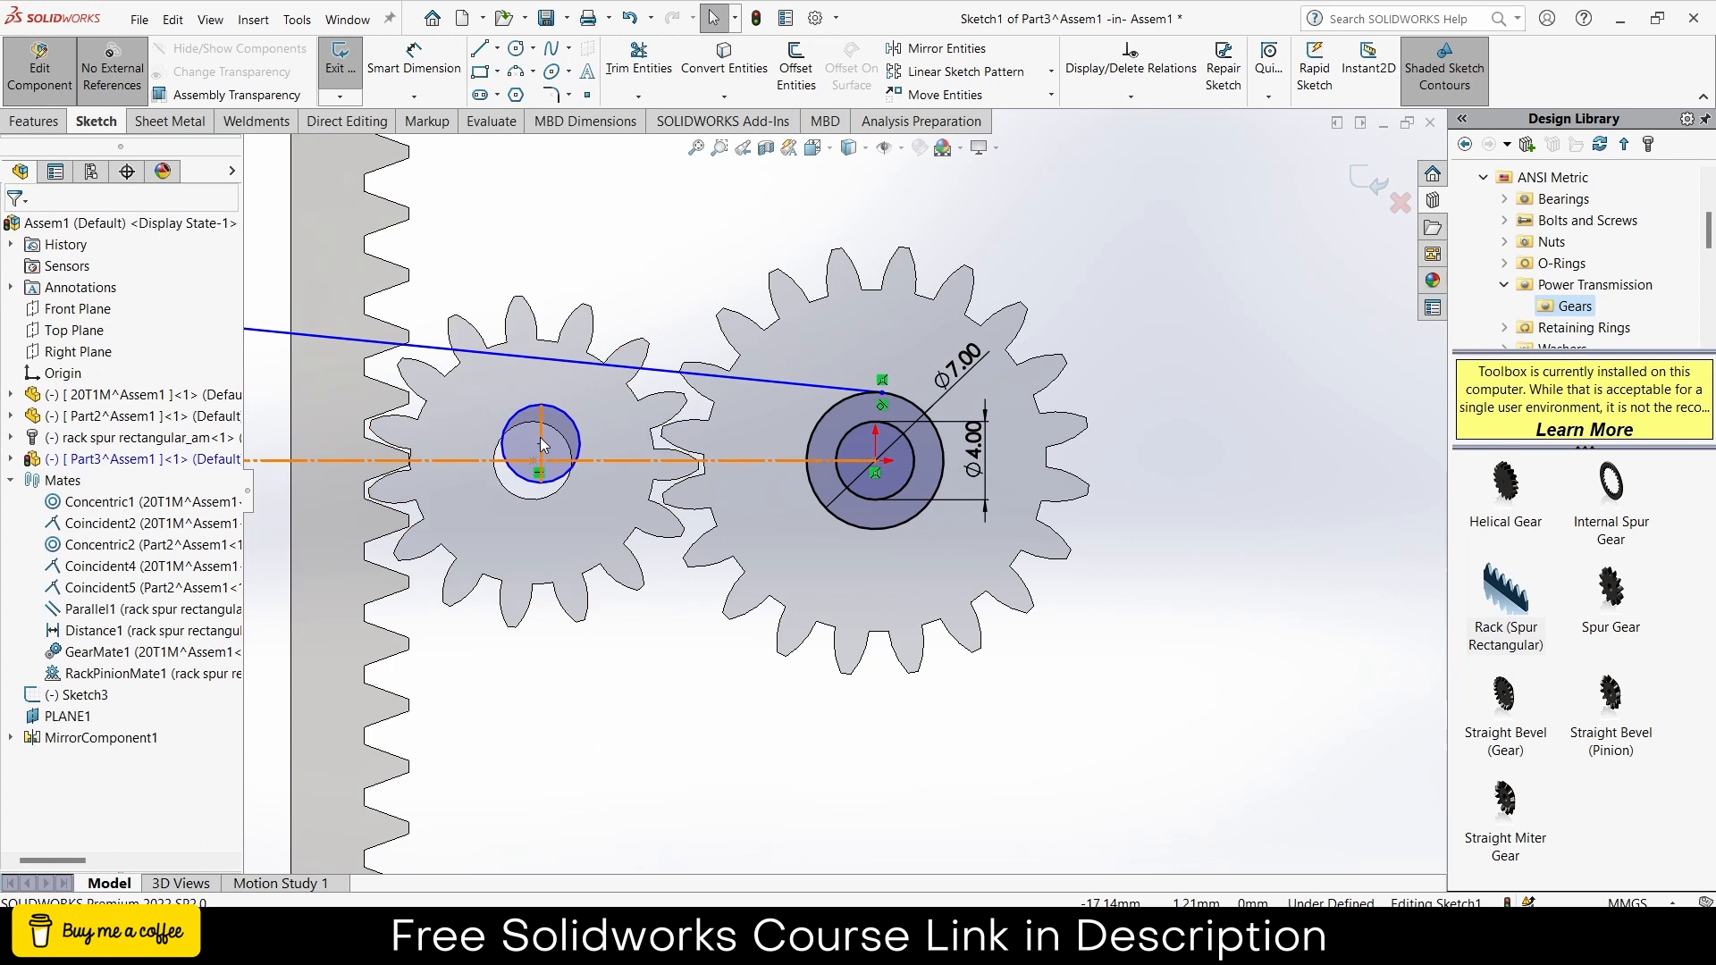
pyautogui.click(541, 444)
pyautogui.keyDown('ctrl'); pyautogui.click(533, 461); pyautogui.keyUp('ctrl')
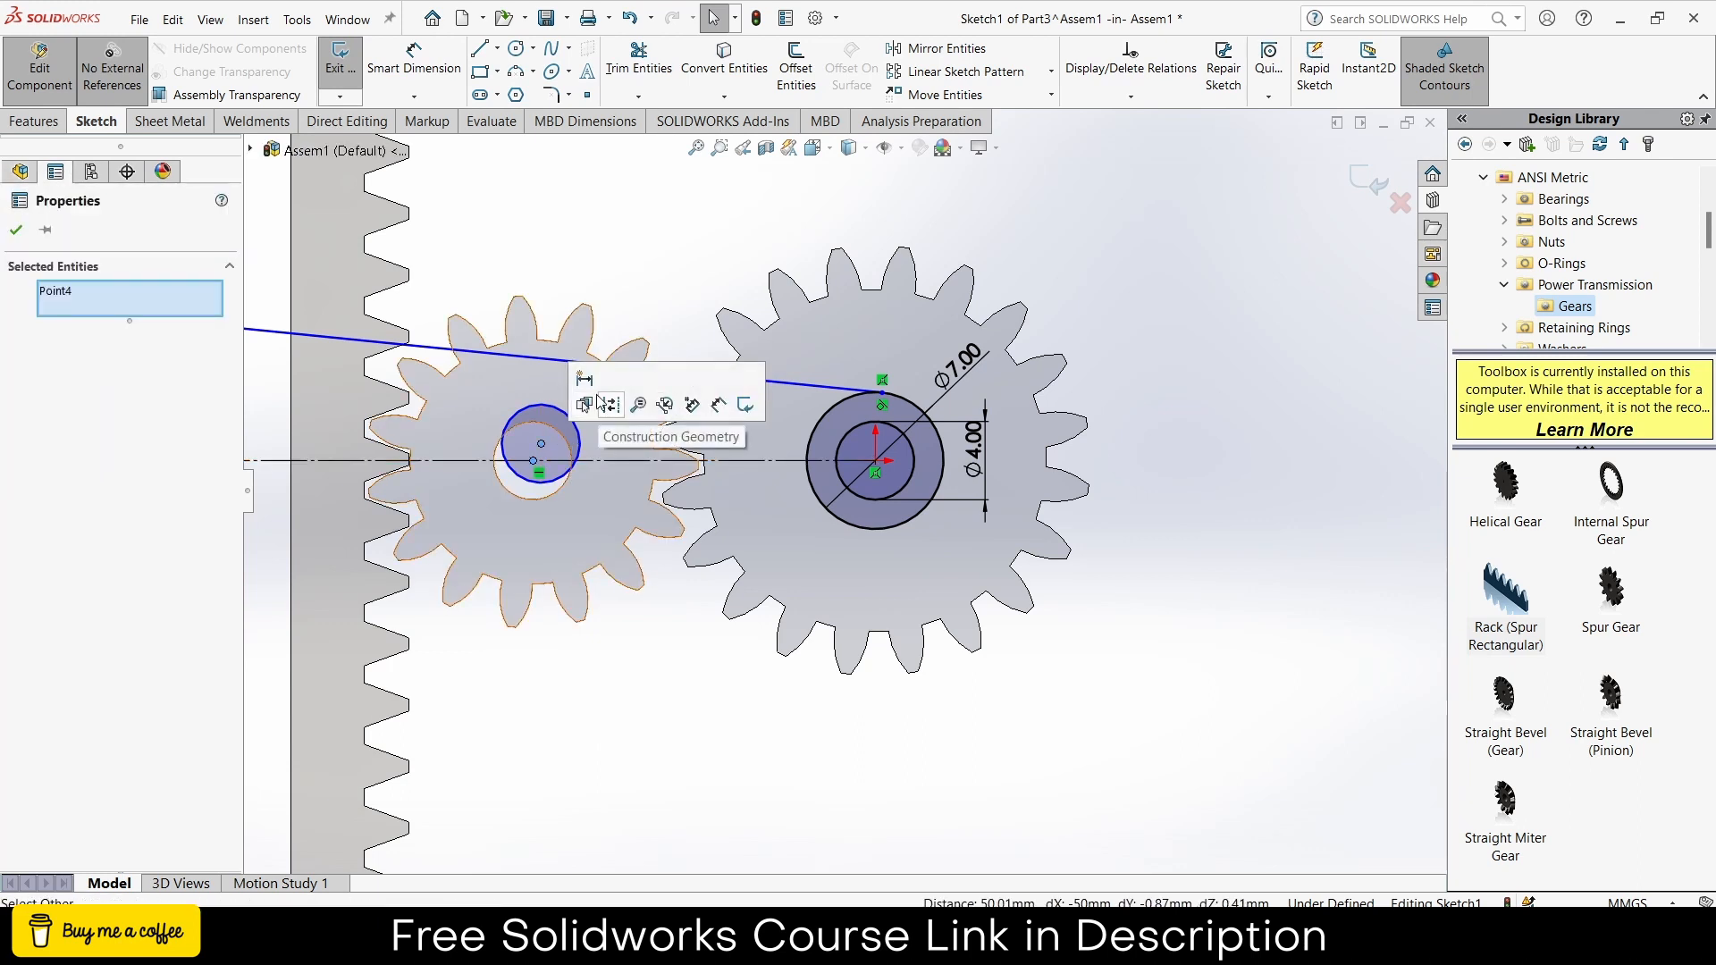
pyautogui.click(585, 380)
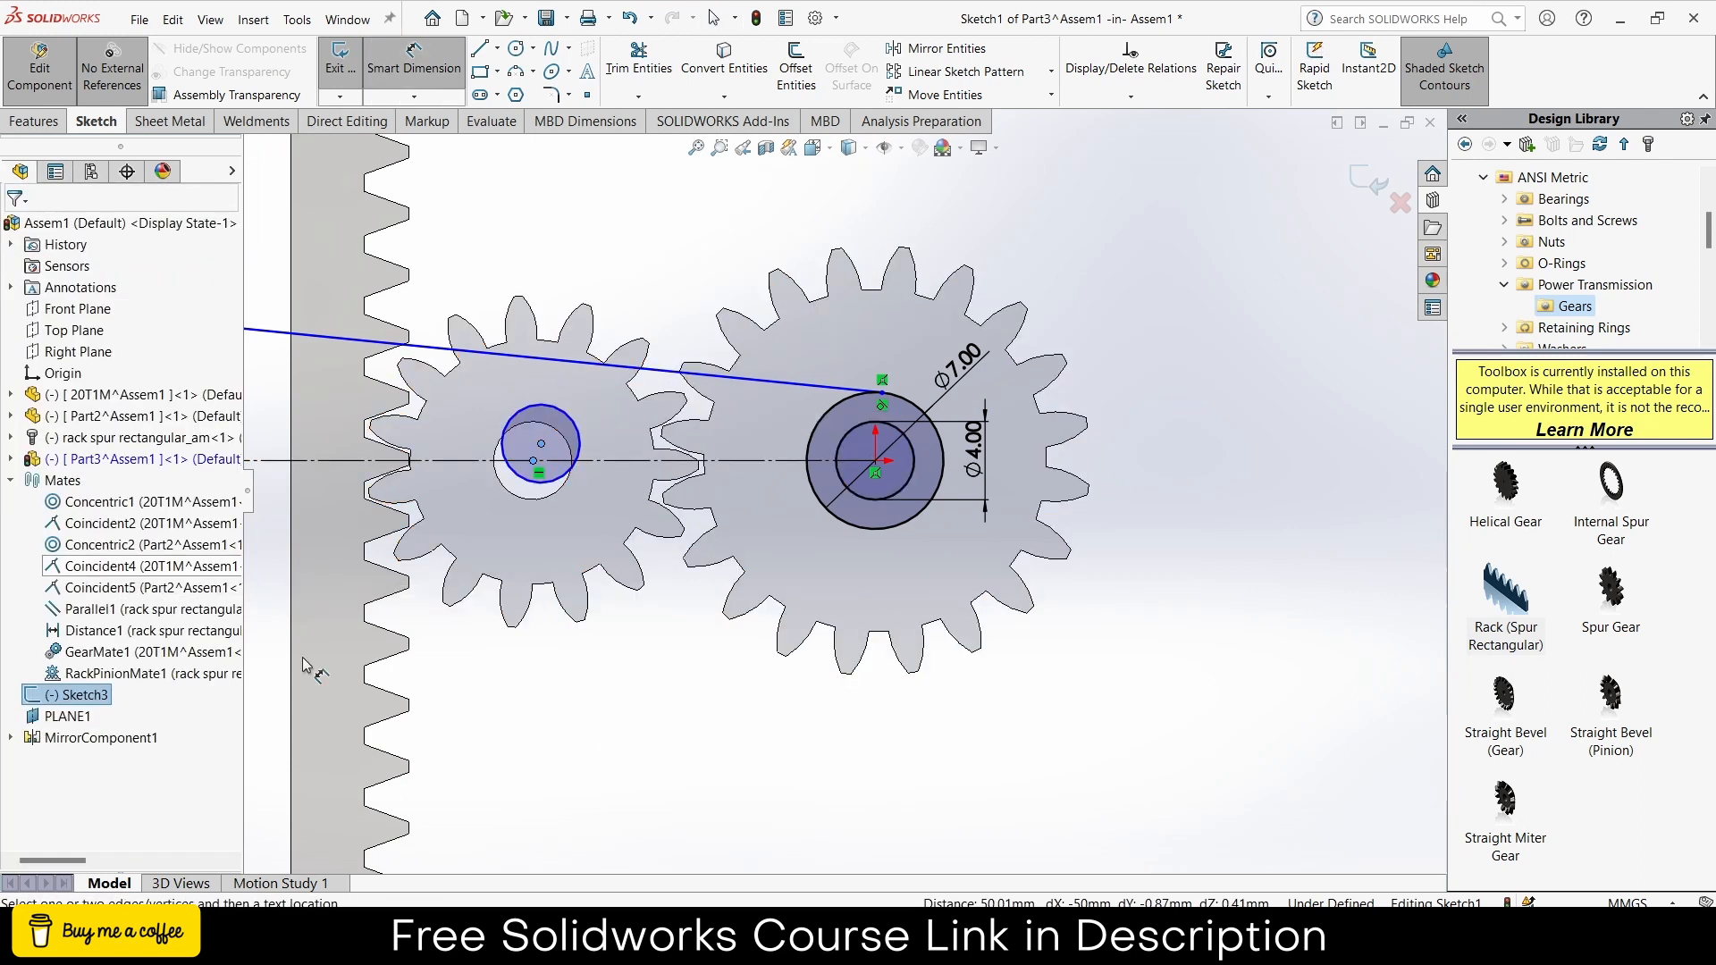
pyautogui.scroll(-3, 464, 418)
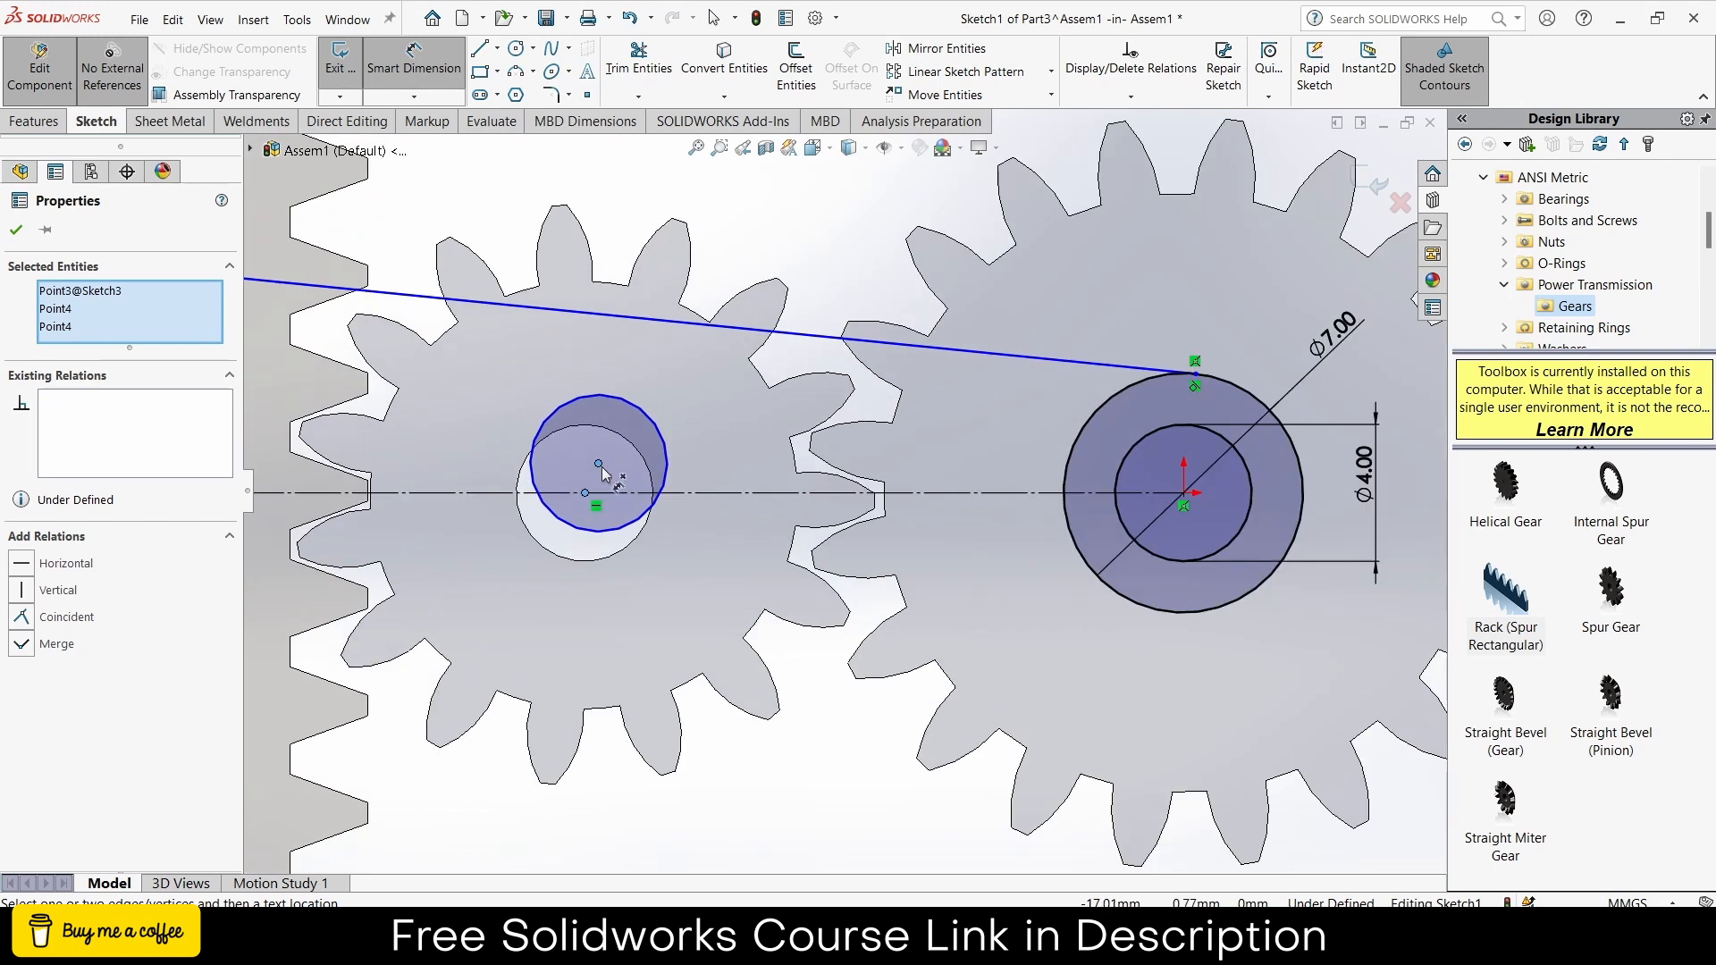
pyautogui.click(587, 492)
pyautogui.press('Escape')
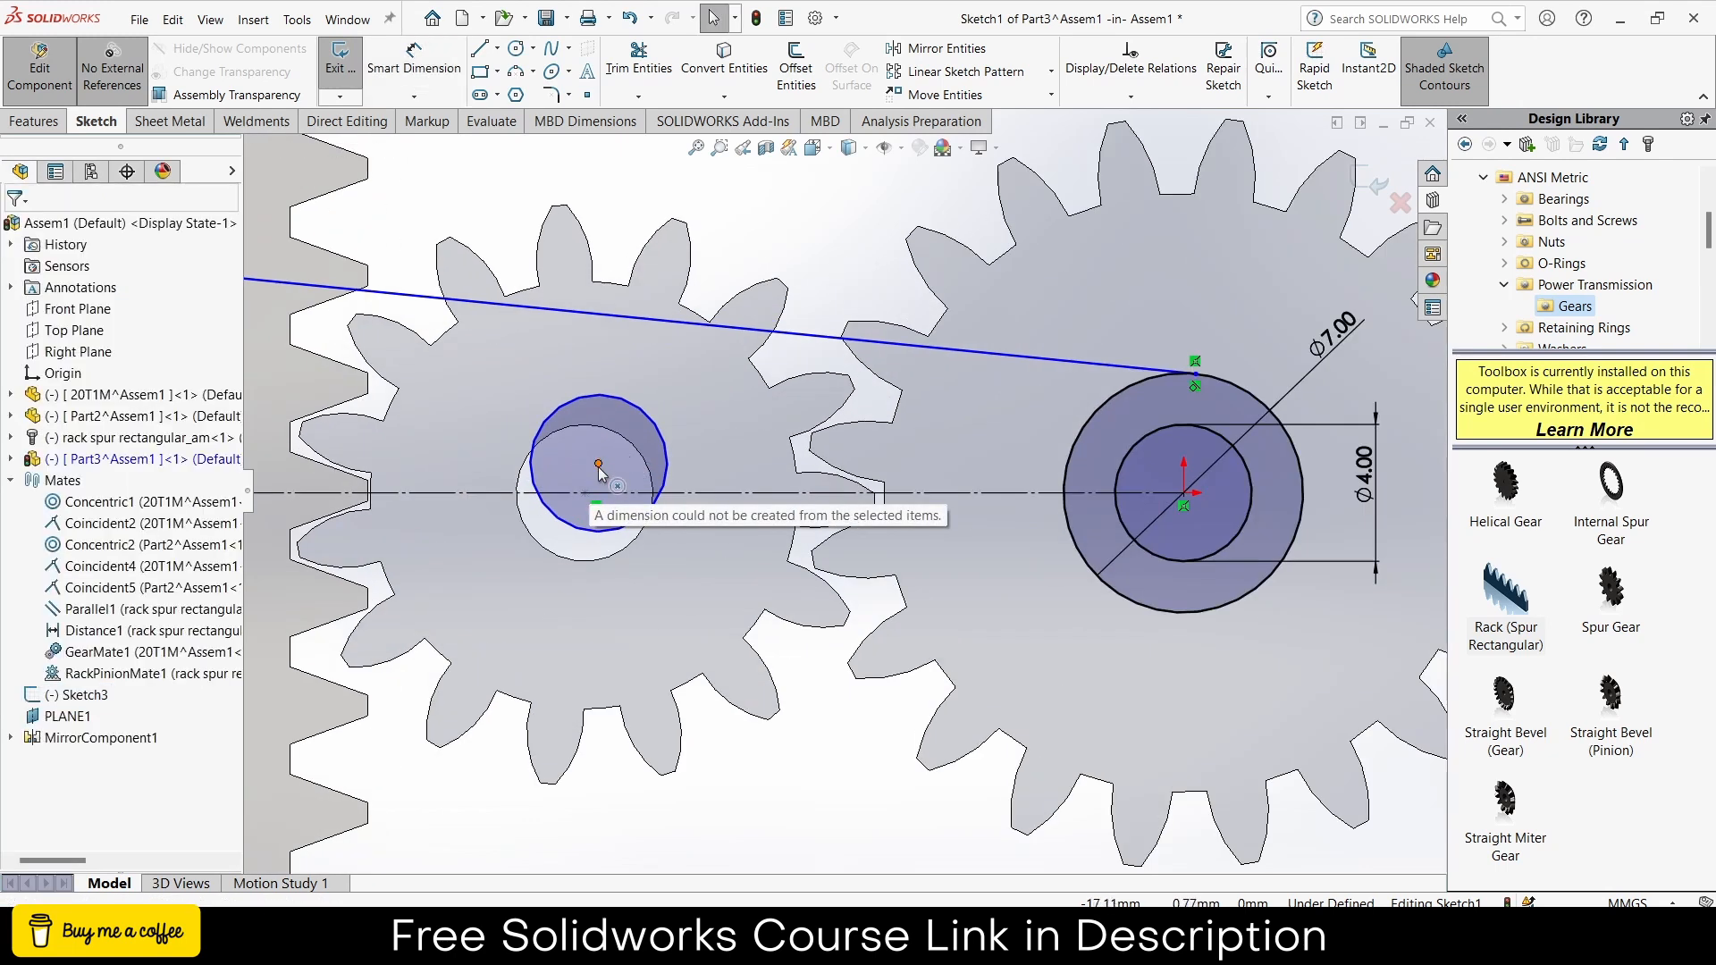
# - Recenter the circle on the smaller gear's bore and dimension the horizontal distance from its center to the origin
pyautogui.moveTo(598, 469); pyautogui.dragTo(585, 492)
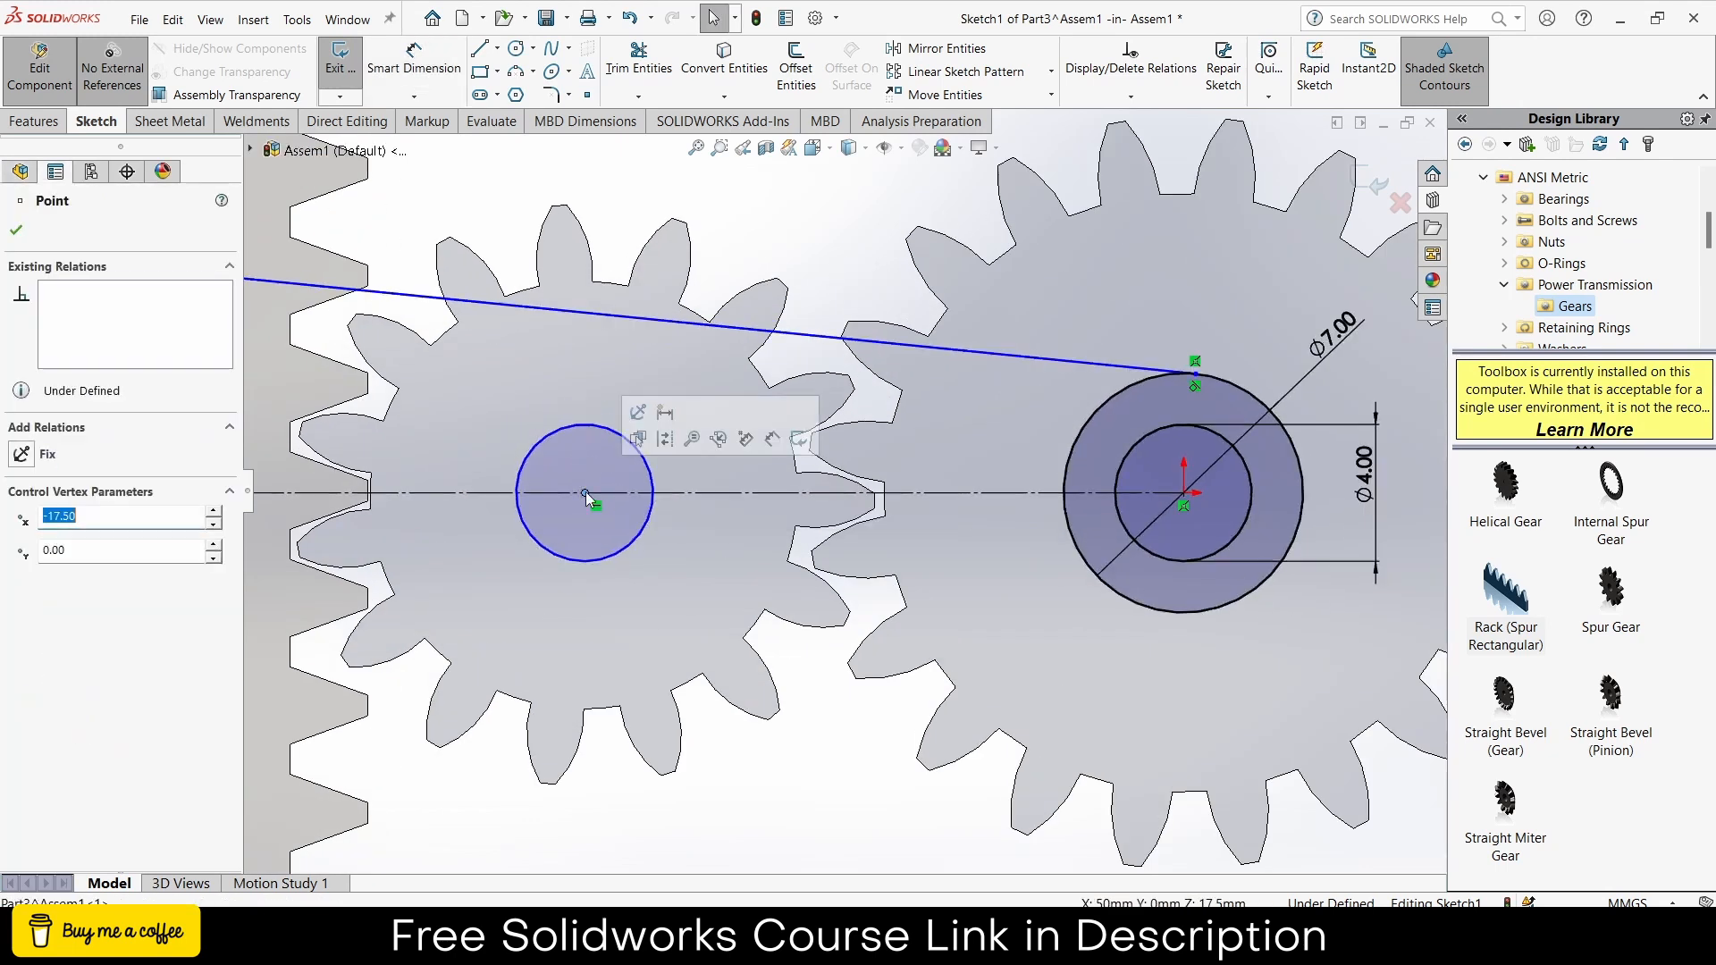
pyautogui.press('Escape')
pyautogui.scroll(3, 841, 729)
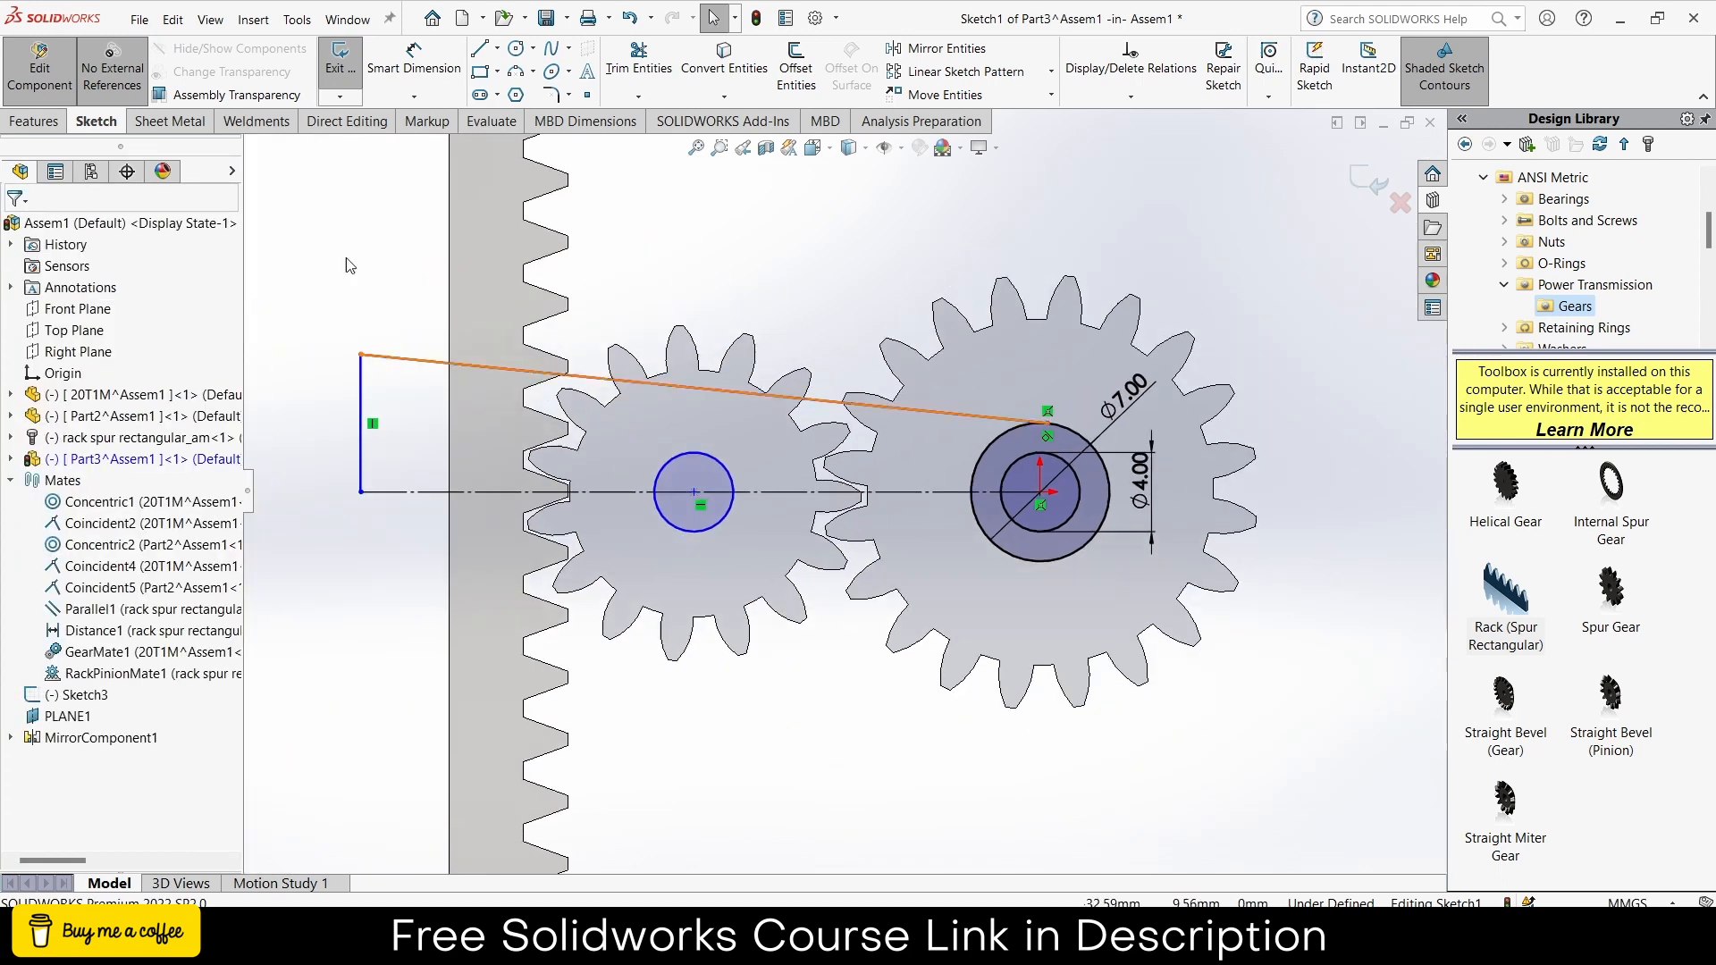
pyautogui.click(415, 62)
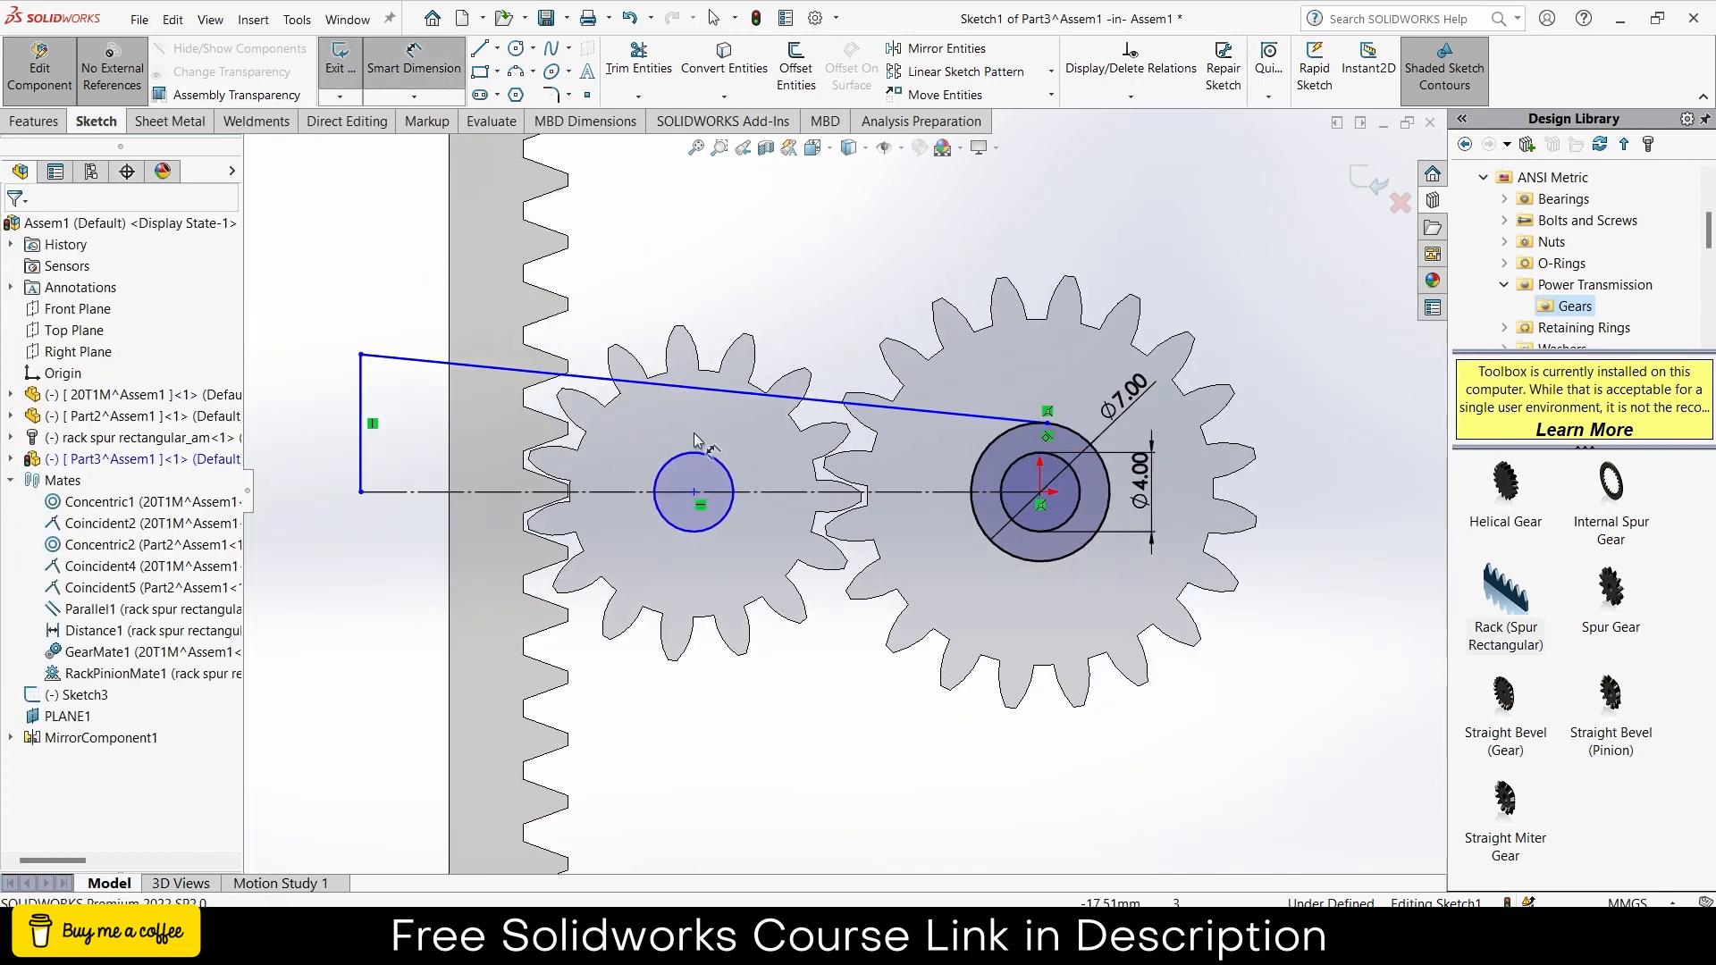
pyautogui.click(695, 493)
pyautogui.click(1041, 496)
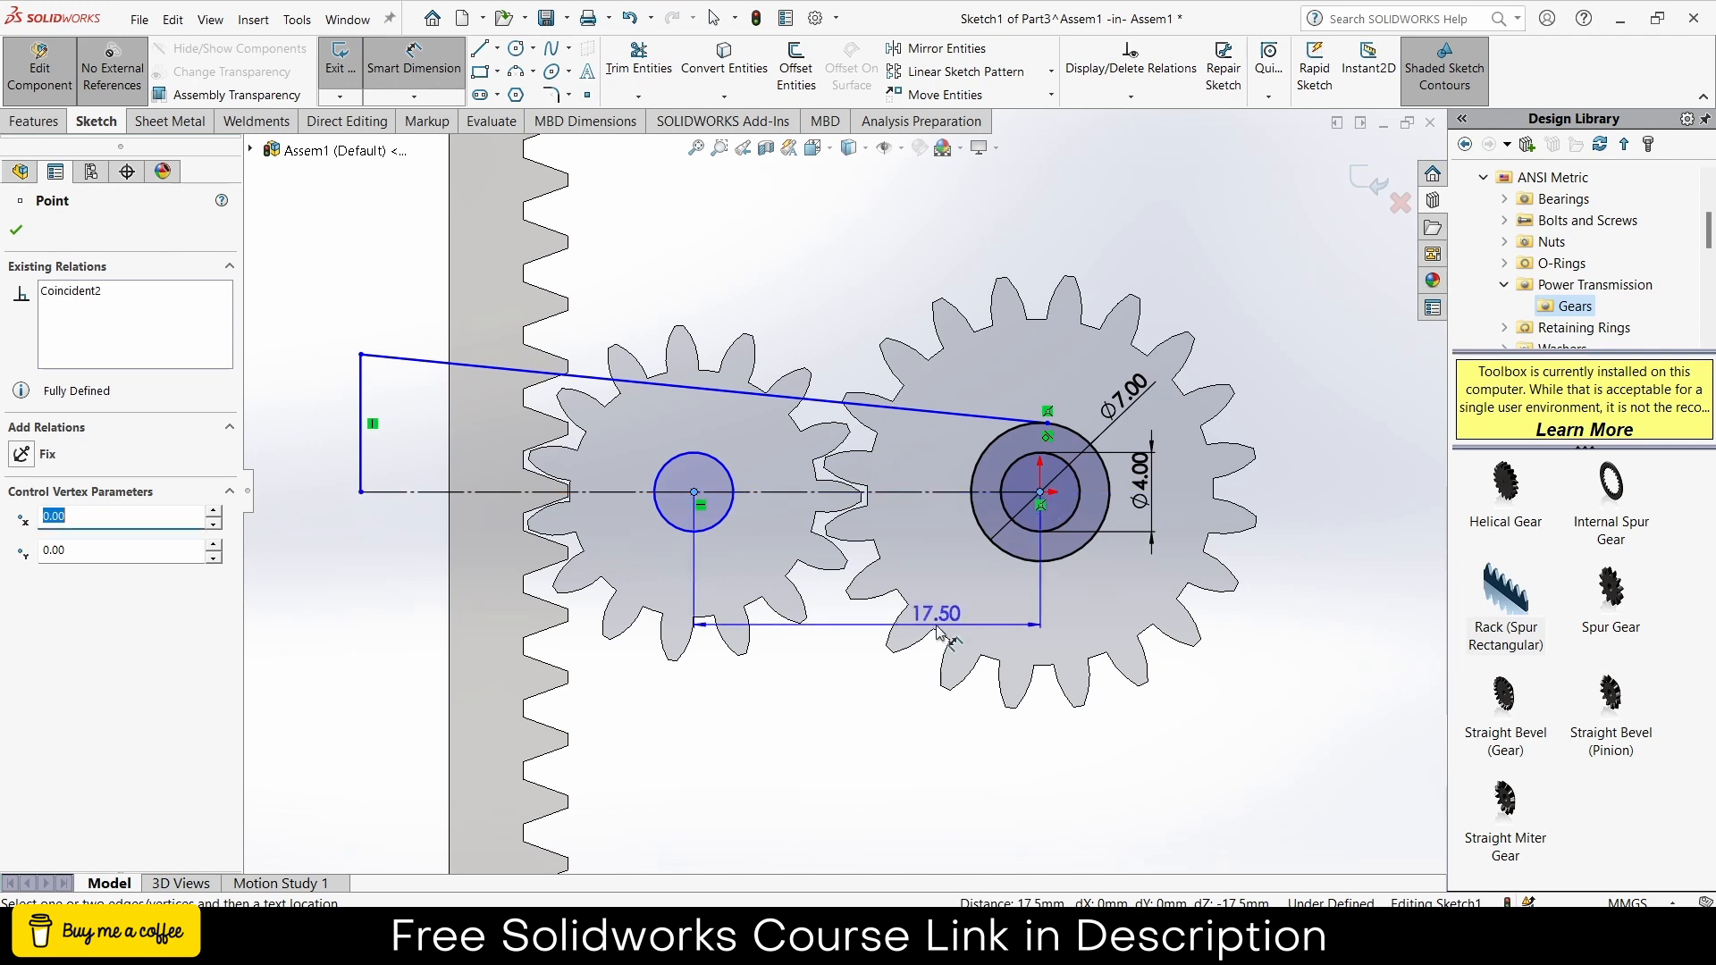
pyautogui.click(873, 617)
pyautogui.click(858, 599)
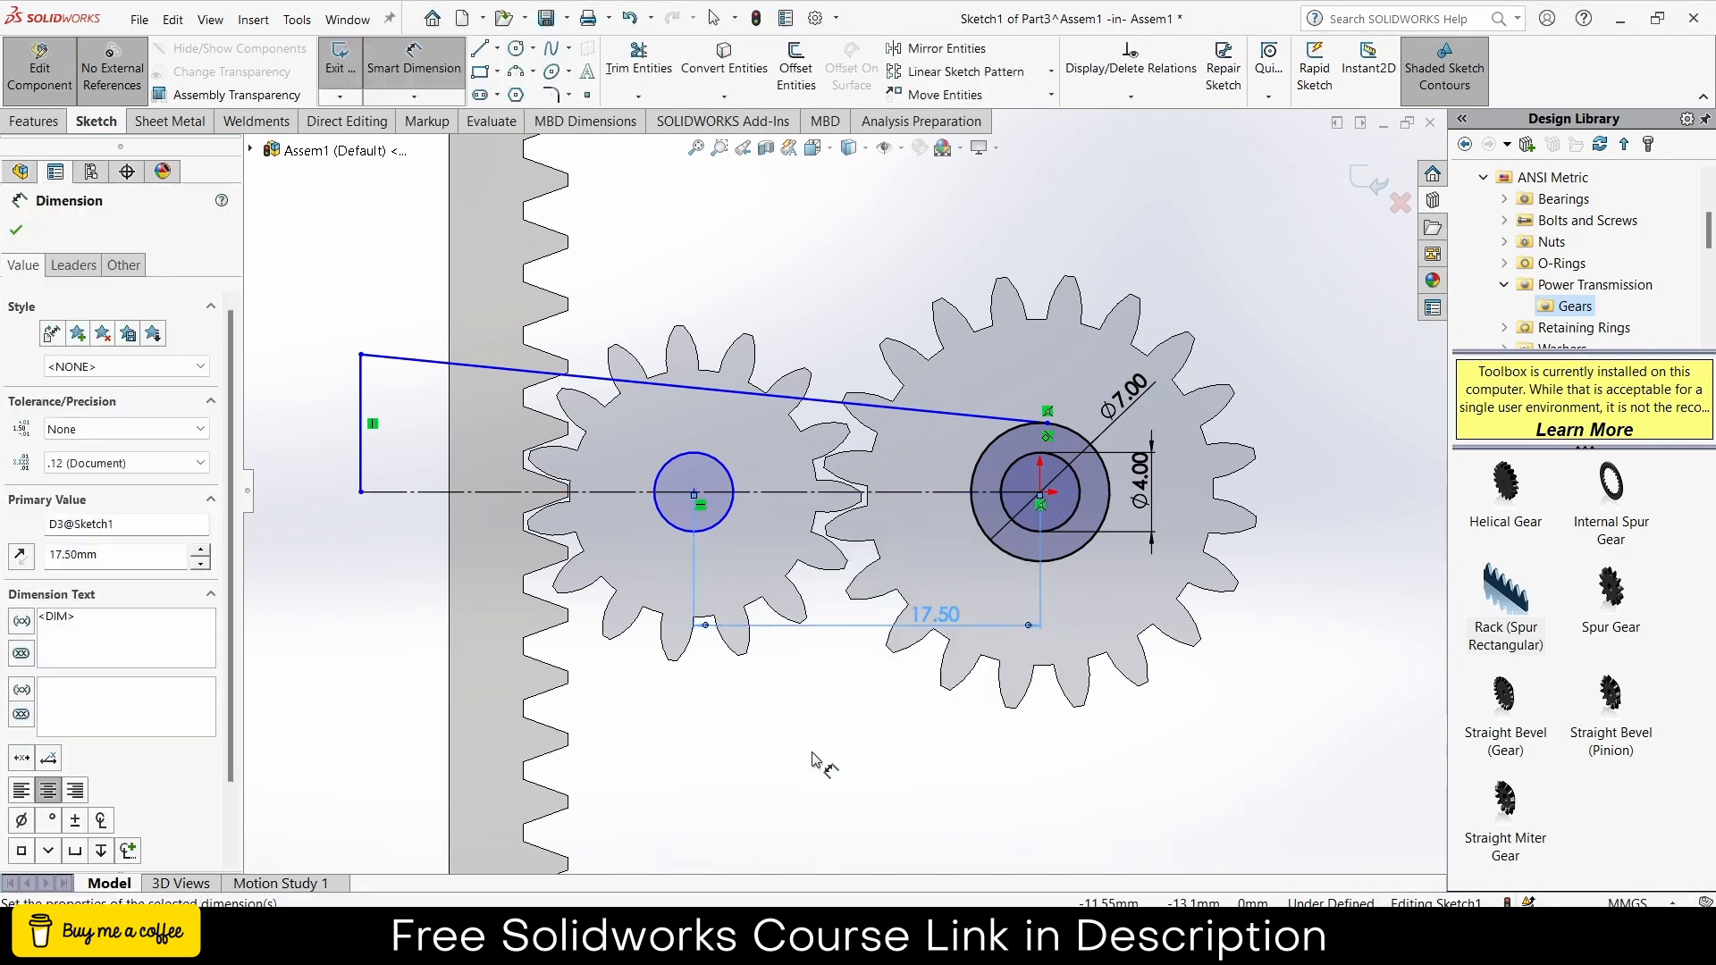
pyautogui.press('Escape')
# - Mirror the sloped line and the vertical line about the horizontal construction line
pyautogui.click(894, 50)
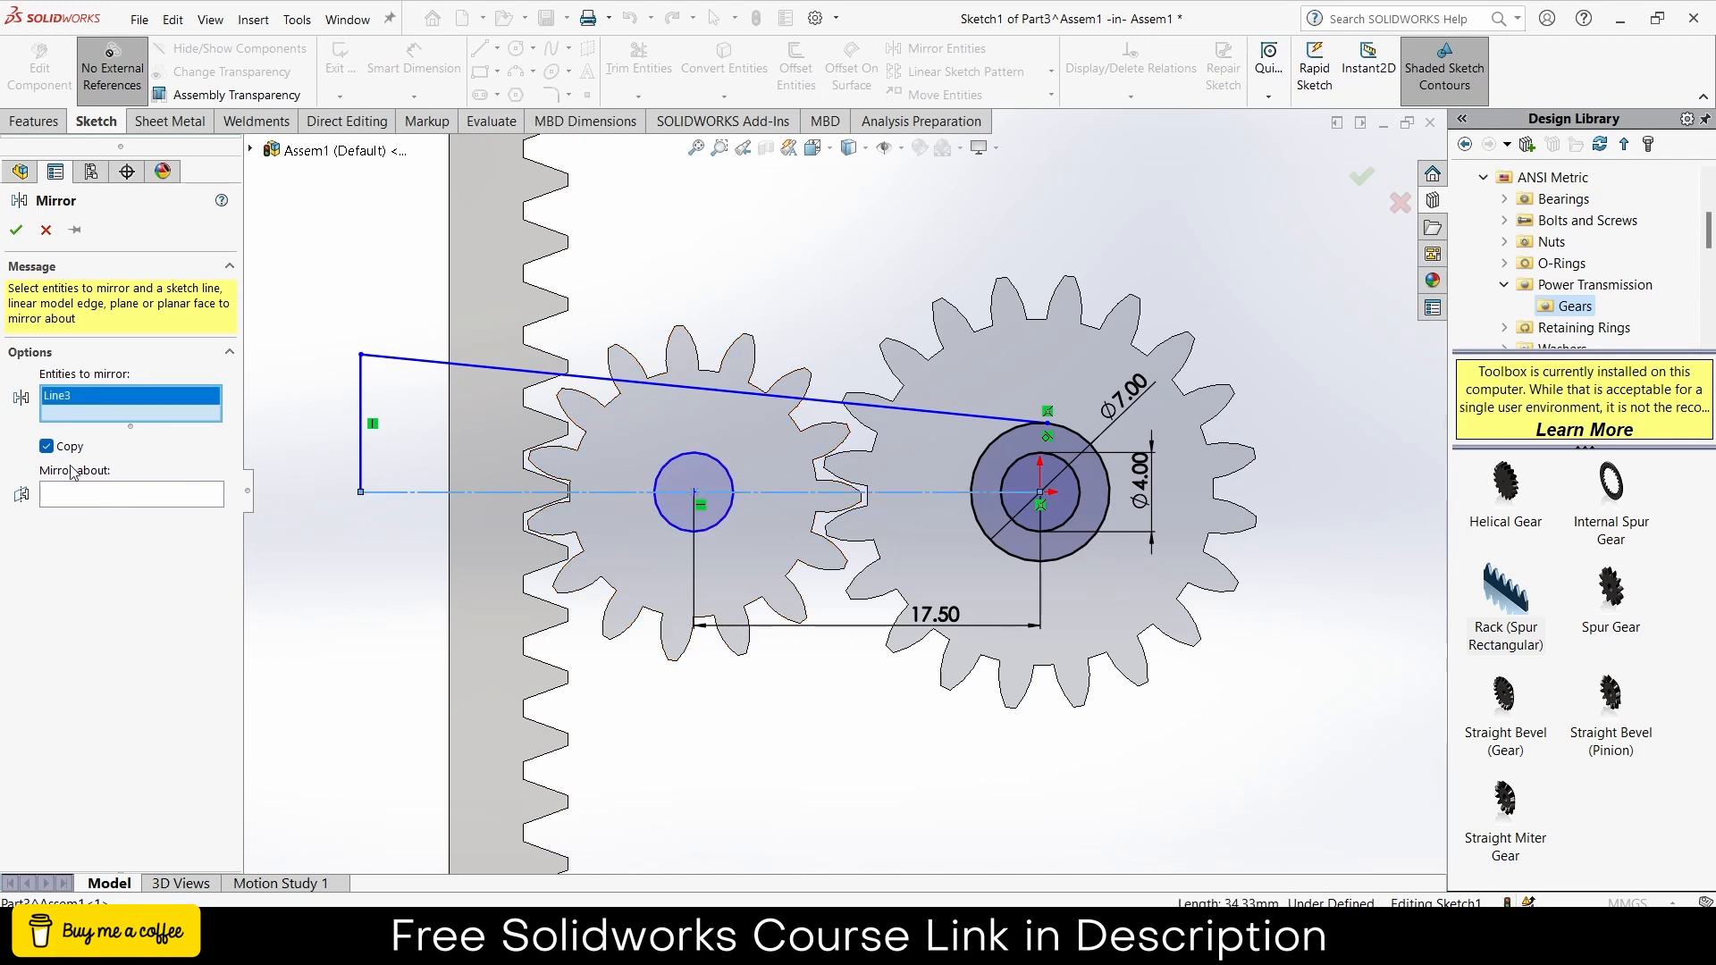
pyautogui.click(139, 490)
pyautogui.click(366, 402)
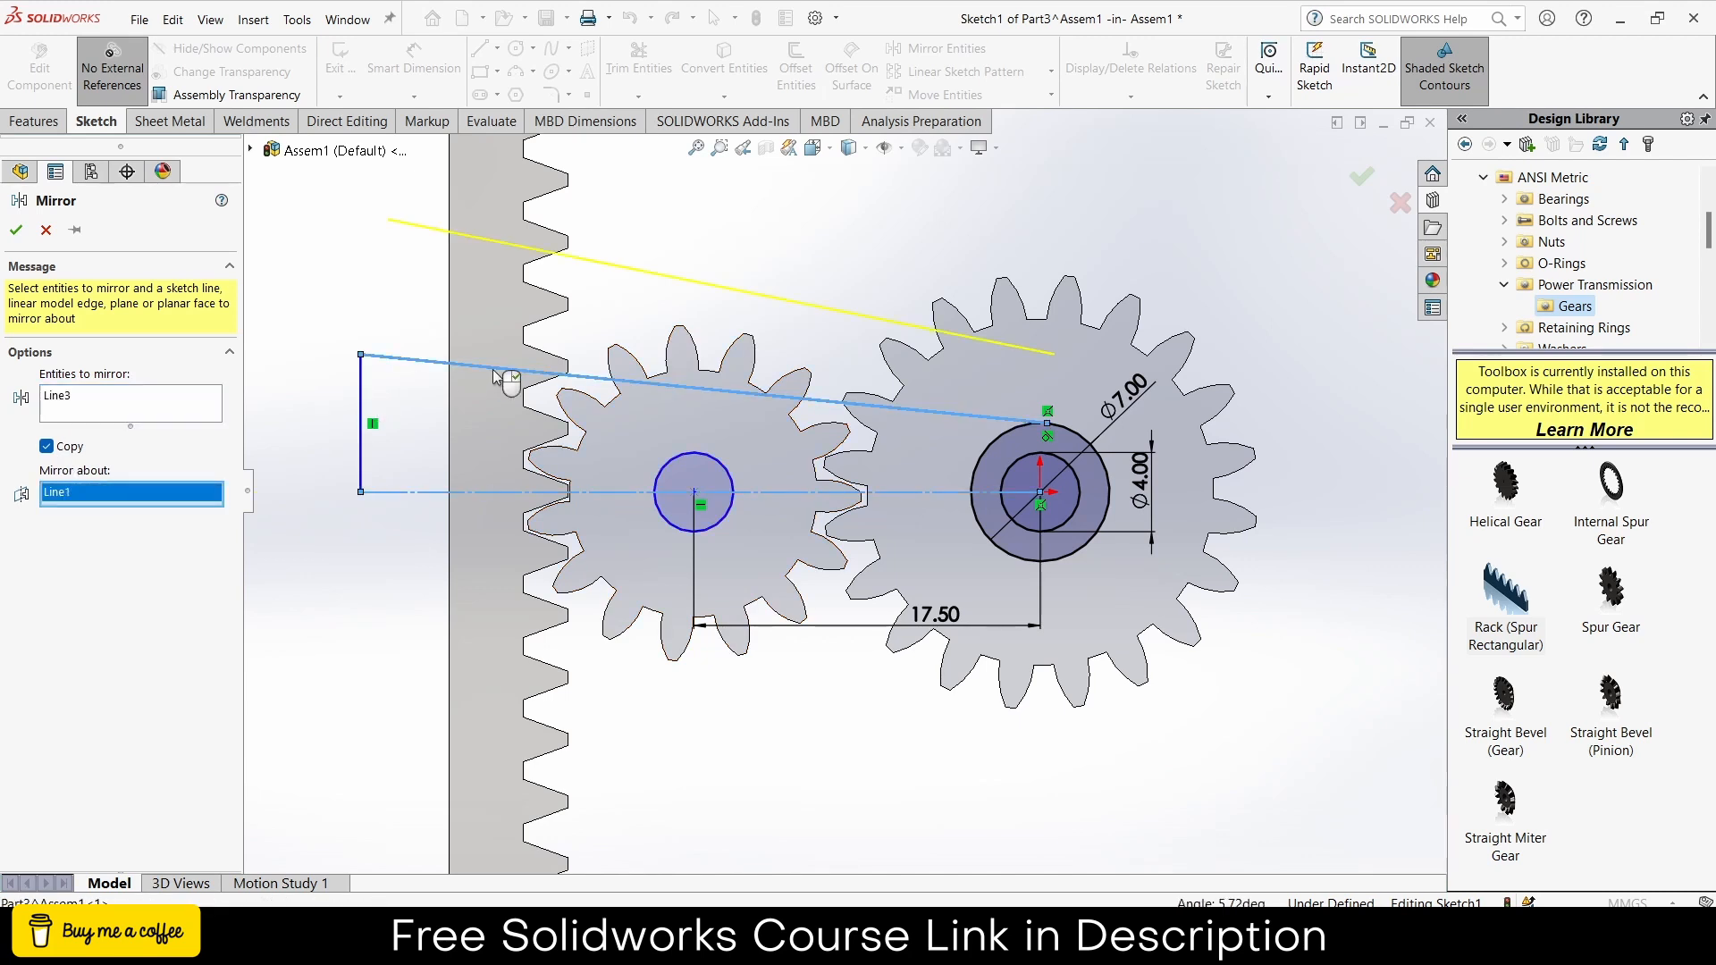
pyautogui.rightClick(170, 490)
pyautogui.click(228, 502)
pyautogui.click(567, 493)
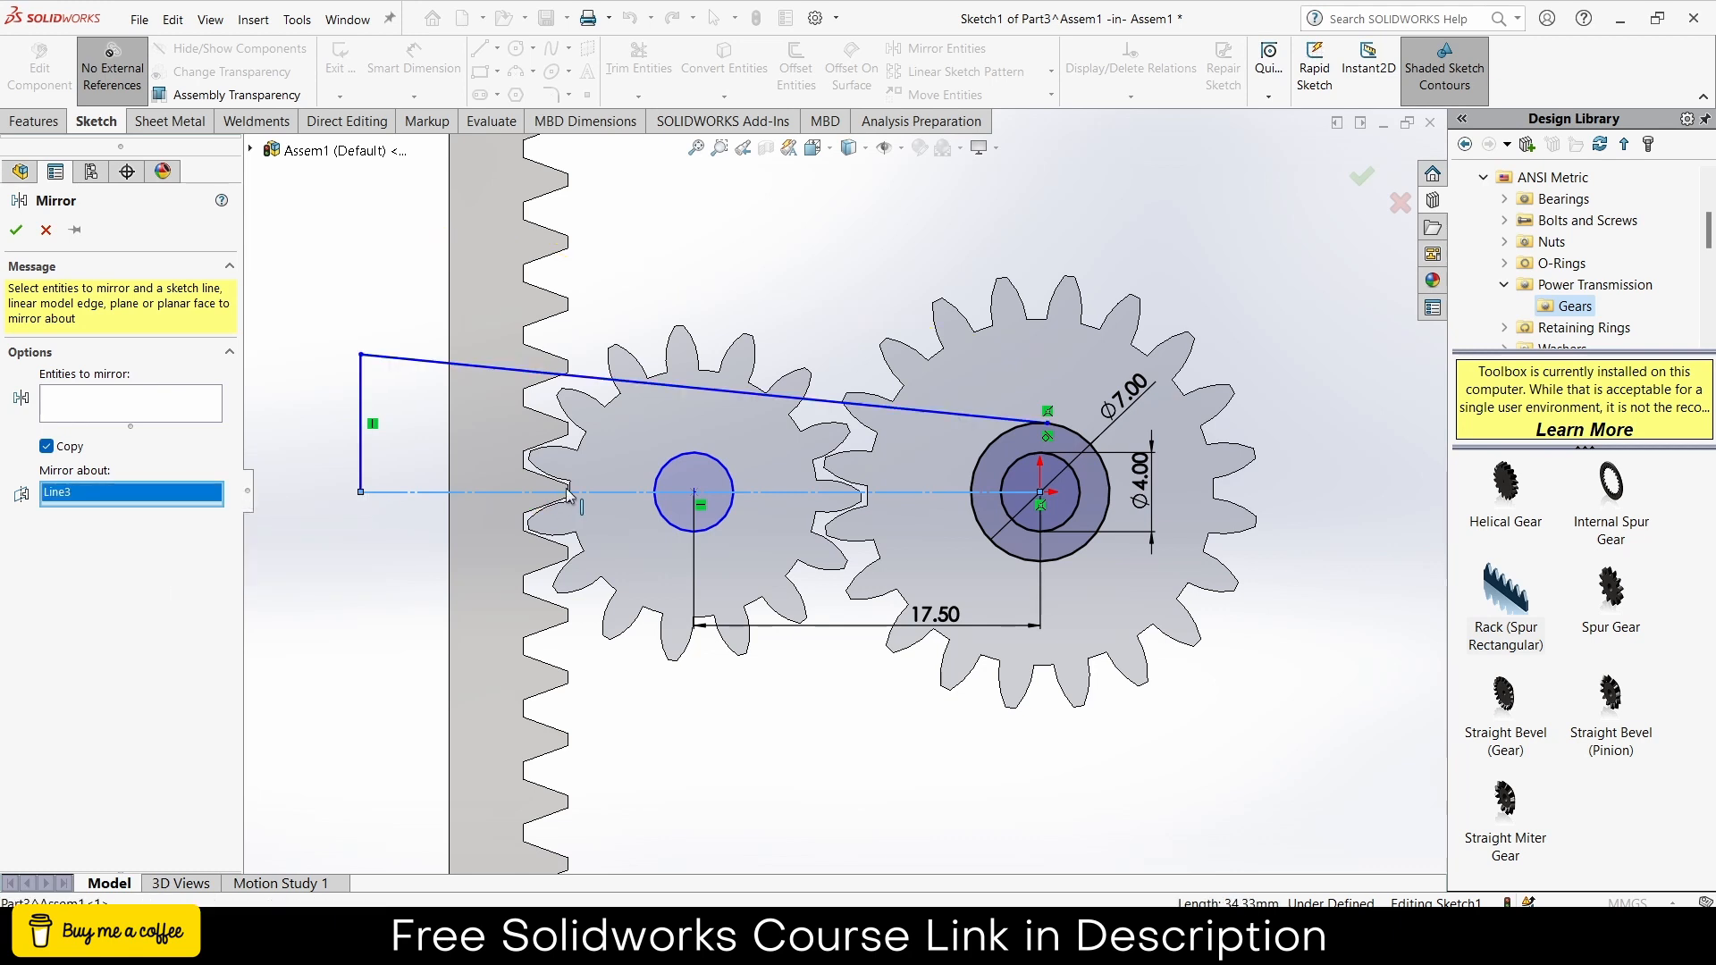
pyautogui.click(362, 434)
pyautogui.click(427, 358)
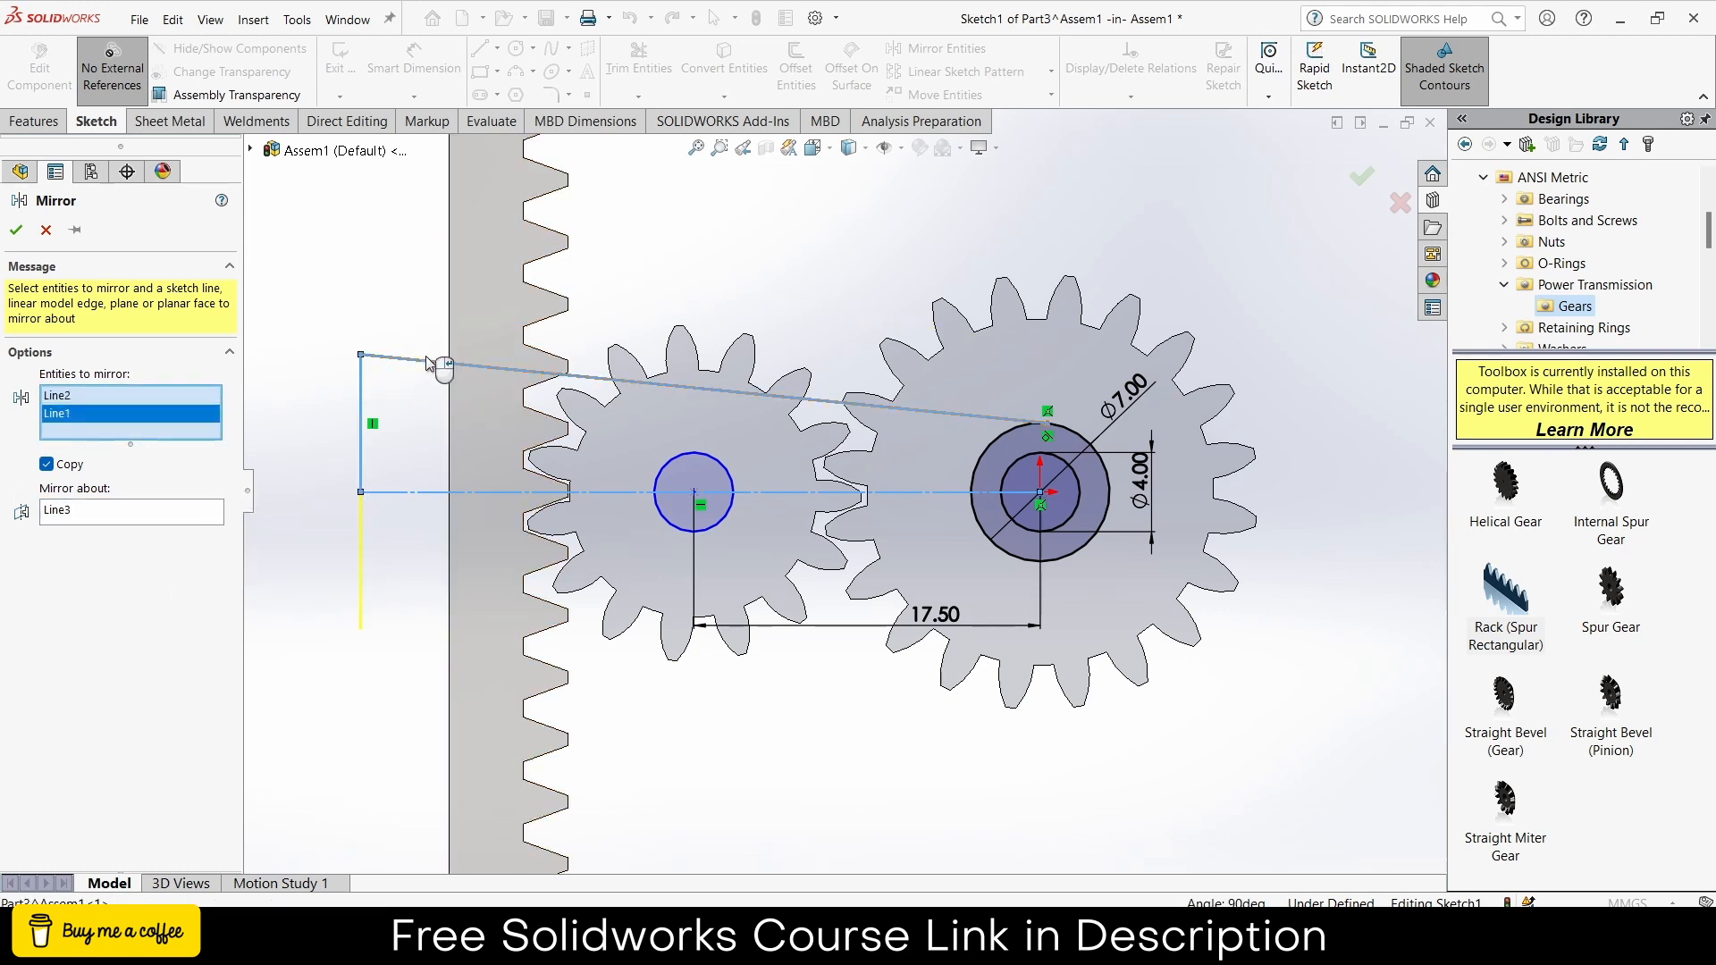
pyautogui.click(17, 231)
# - Extrude both halves of the tapered arm and the ring around the large gear's bore 10 mm, leaving both bores open
pyautogui.click(62, 116)
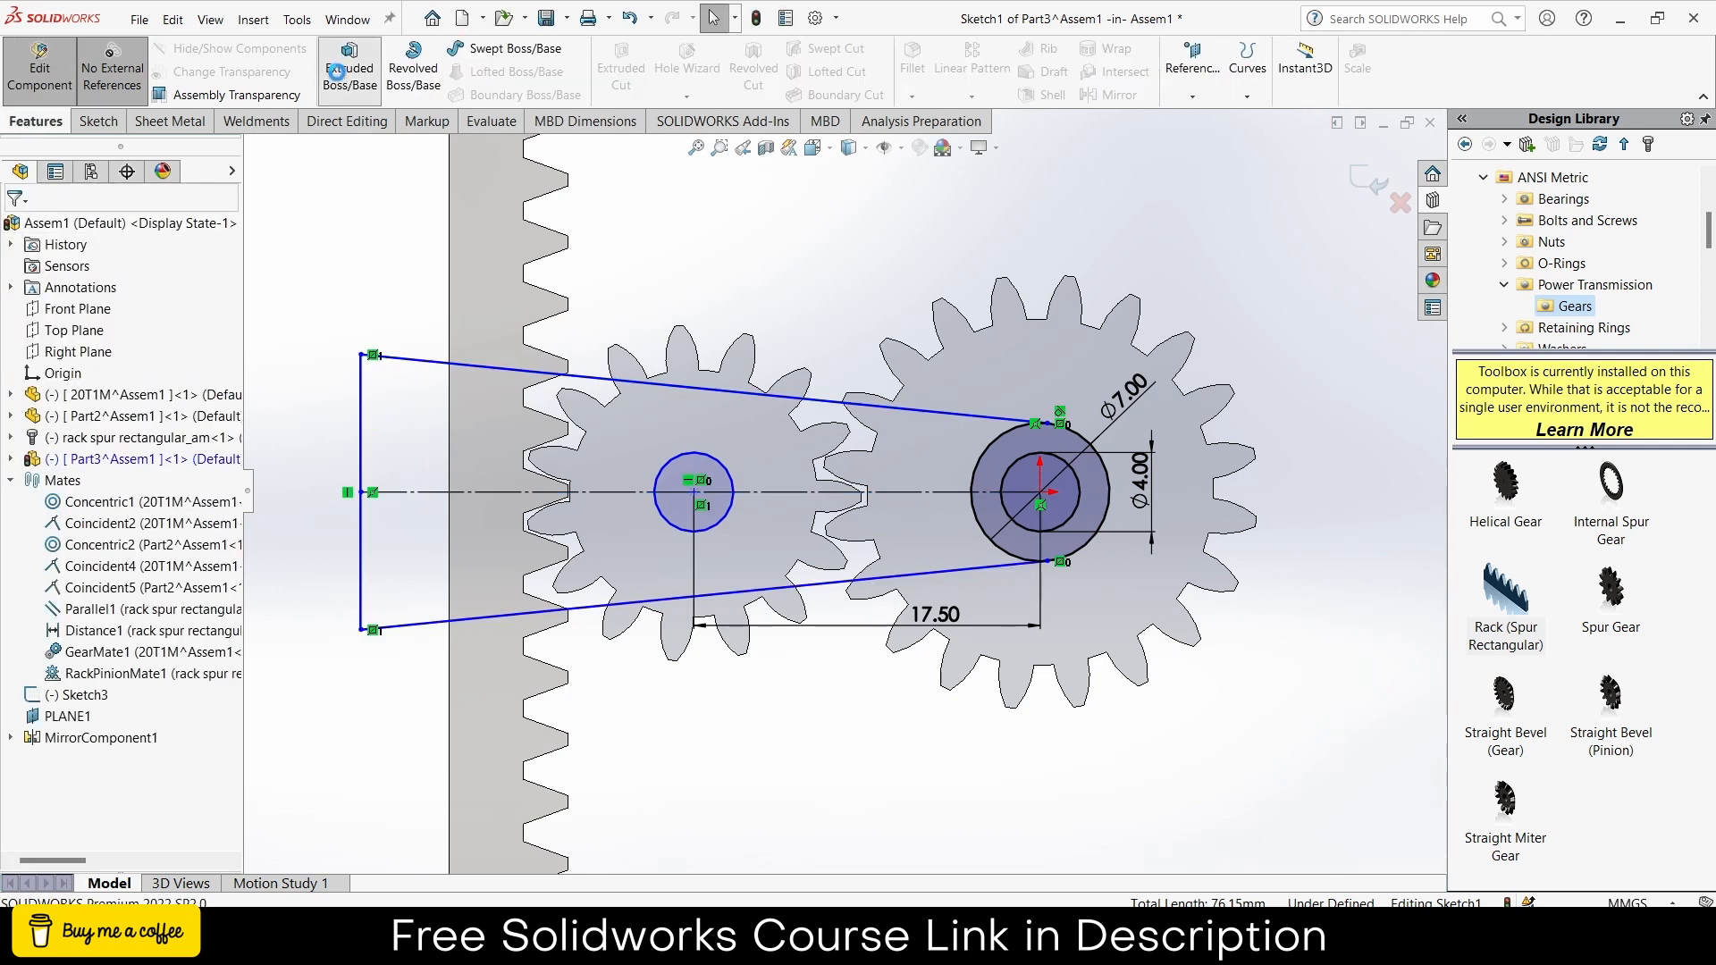
pyautogui.click(350, 67)
pyautogui.click(497, 400)
pyautogui.click(494, 535)
pyautogui.scroll(-3, 1019, 492)
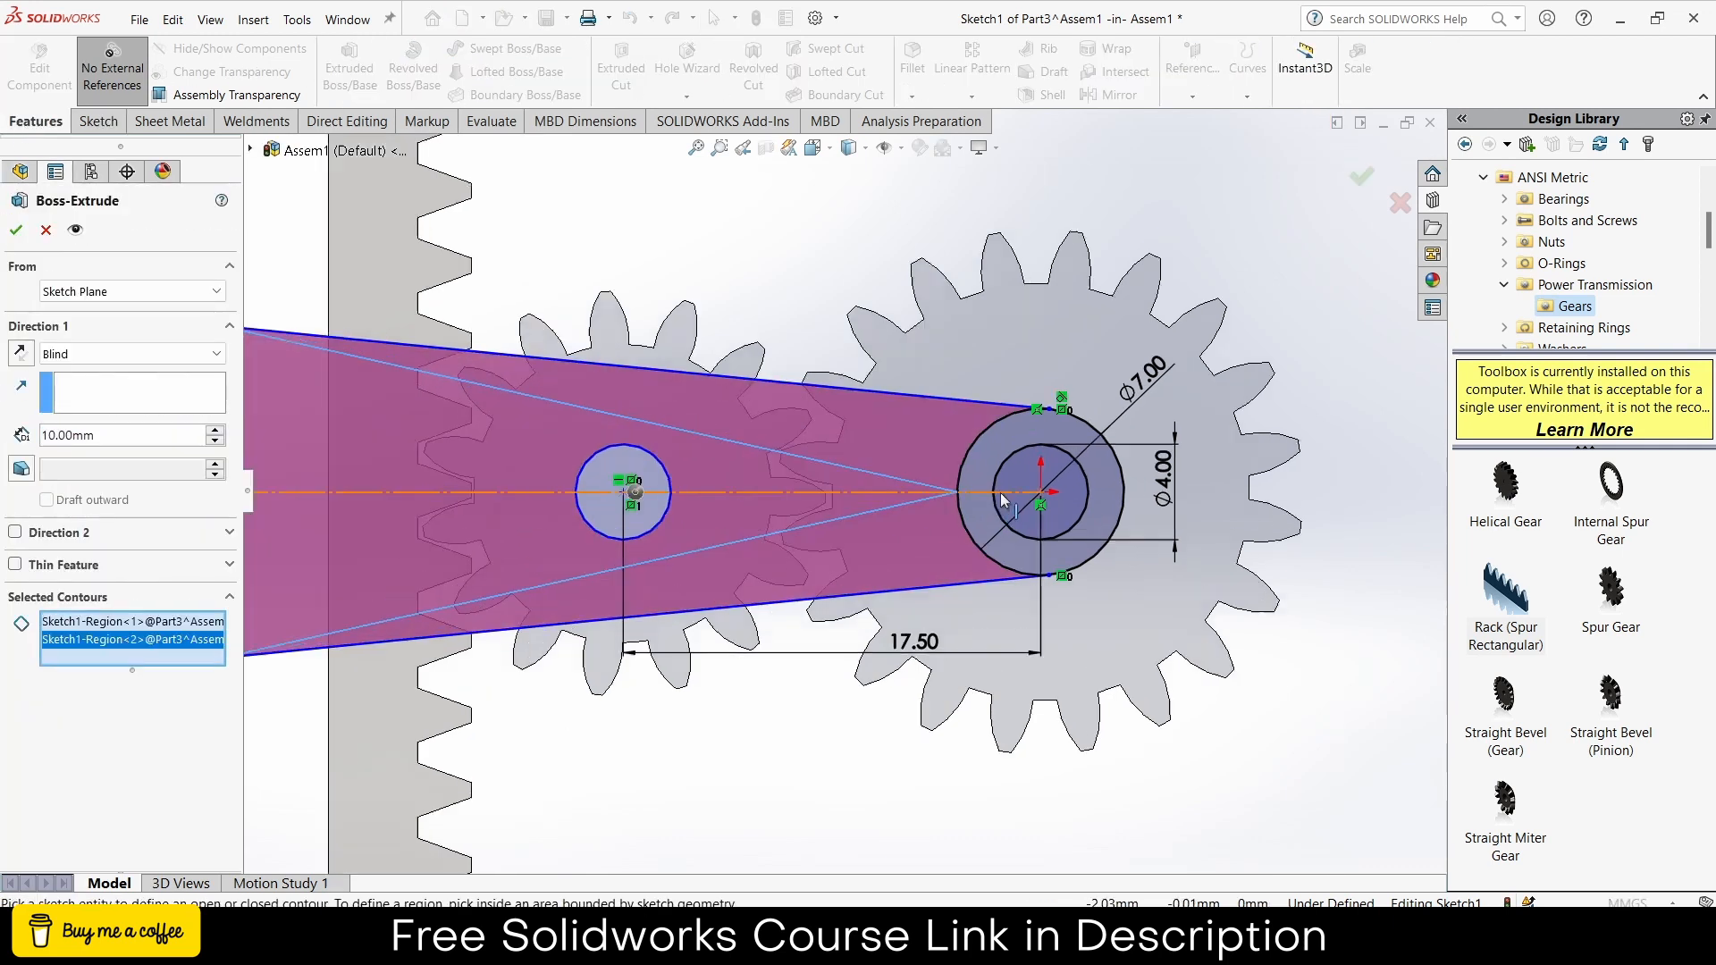
pyautogui.click(986, 423)
pyautogui.moveTo(1037, 407); pyautogui.dragTo(627, 546, button='middle')
pyautogui.scroll(2, 627, 547)
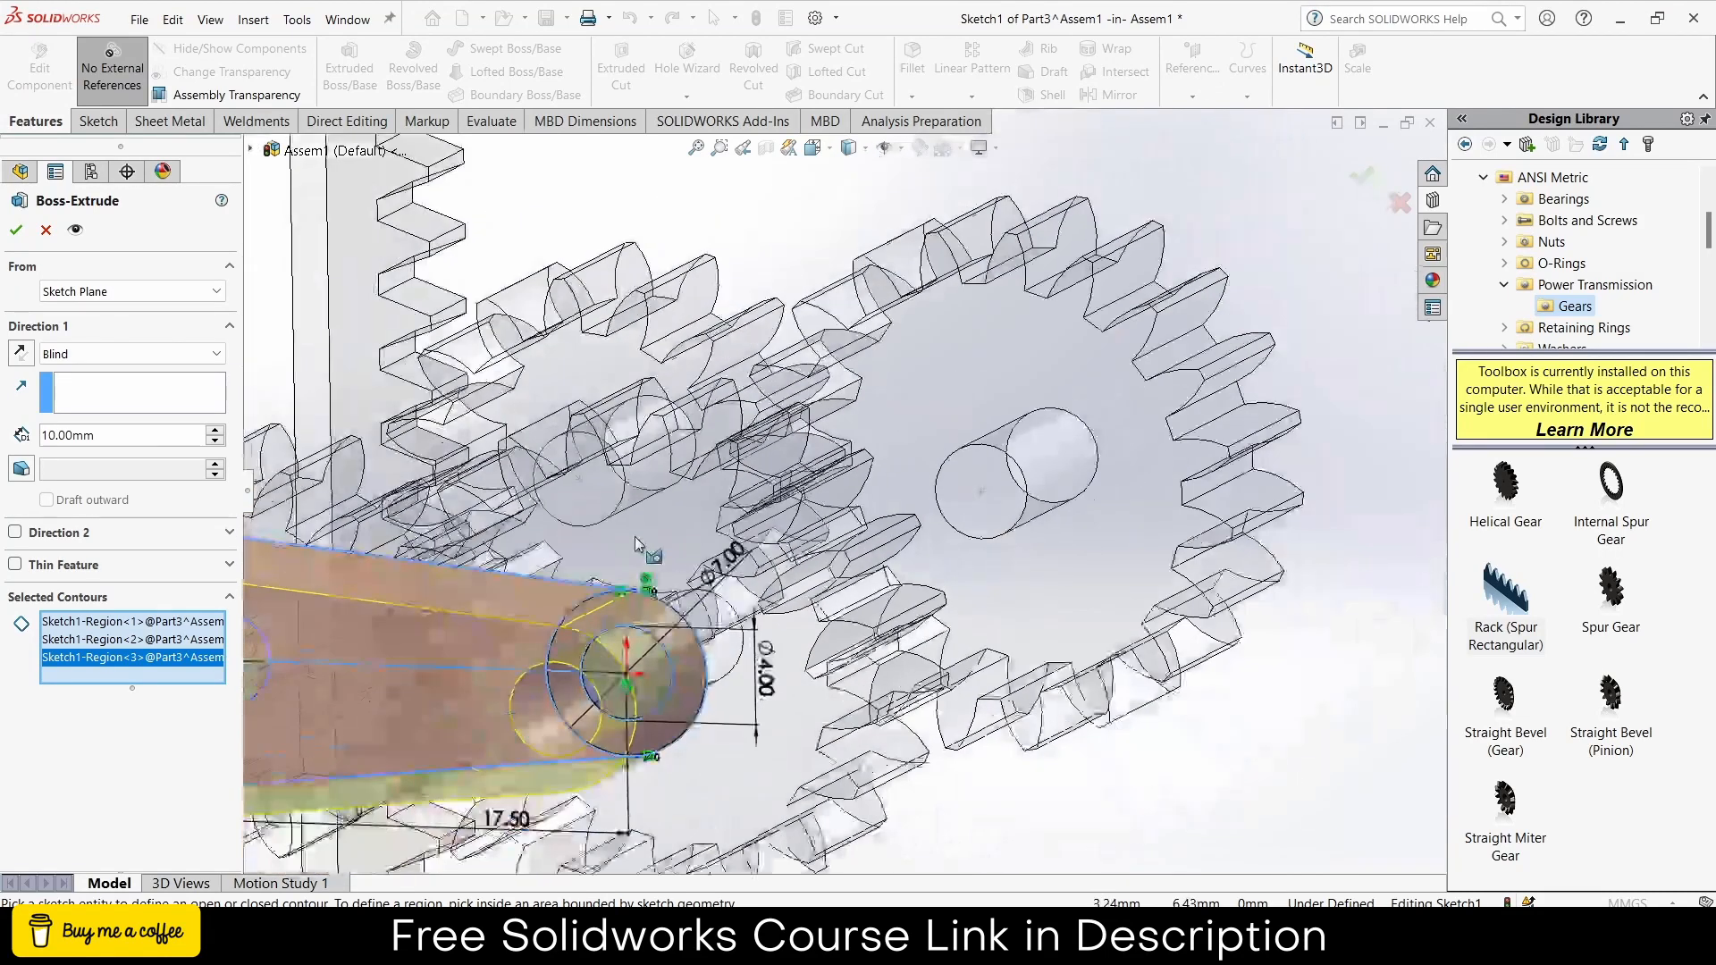
pyautogui.click(16, 231)
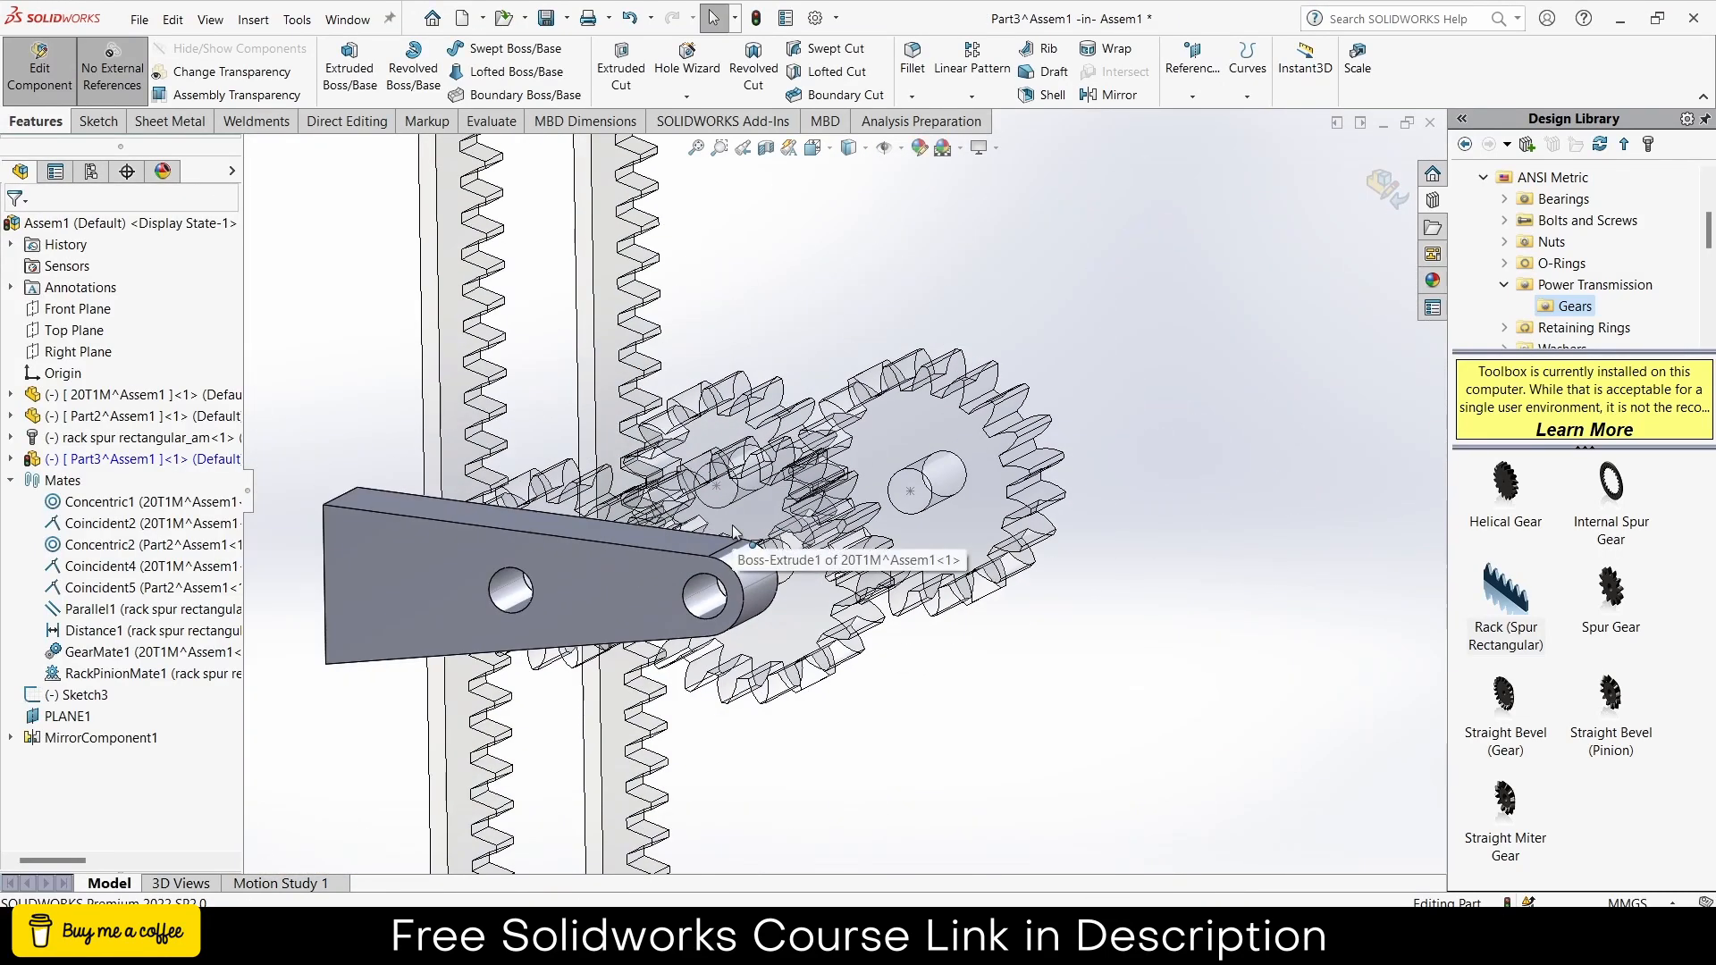
# - Change the arm's extrusion depth to 5 mm
pyautogui.moveTo(733, 532); pyautogui.dragTo(572, 626, button='middle')
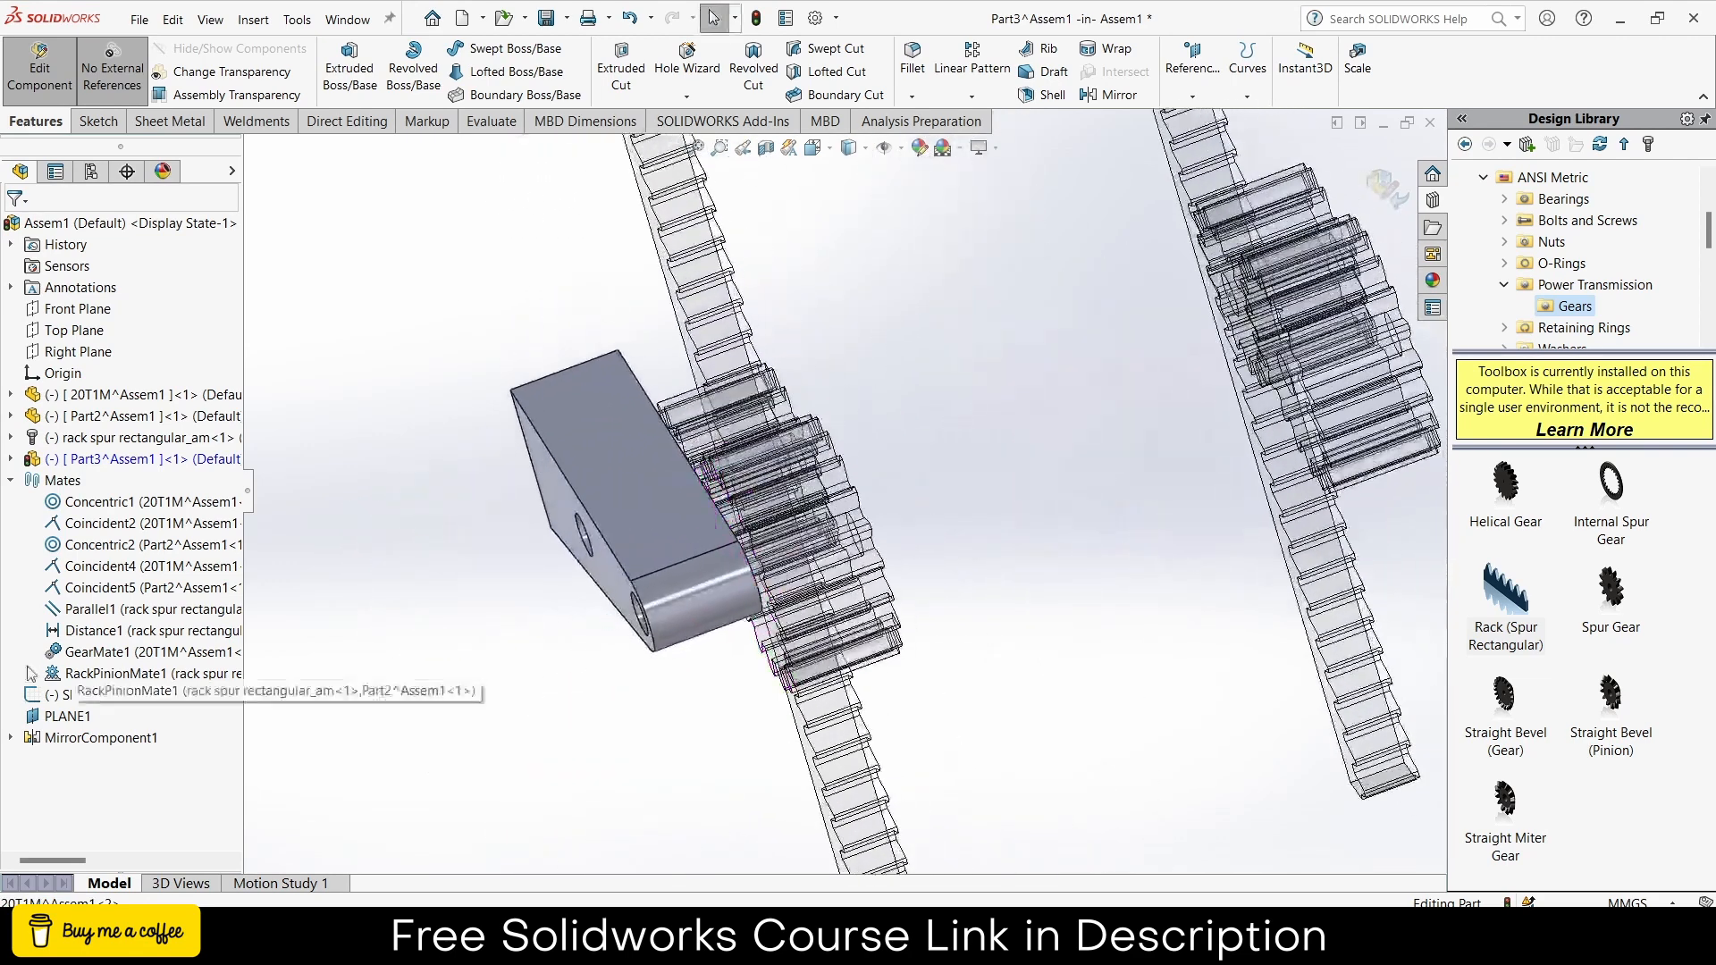
pyautogui.click(13, 459)
pyautogui.rightClick(88, 674)
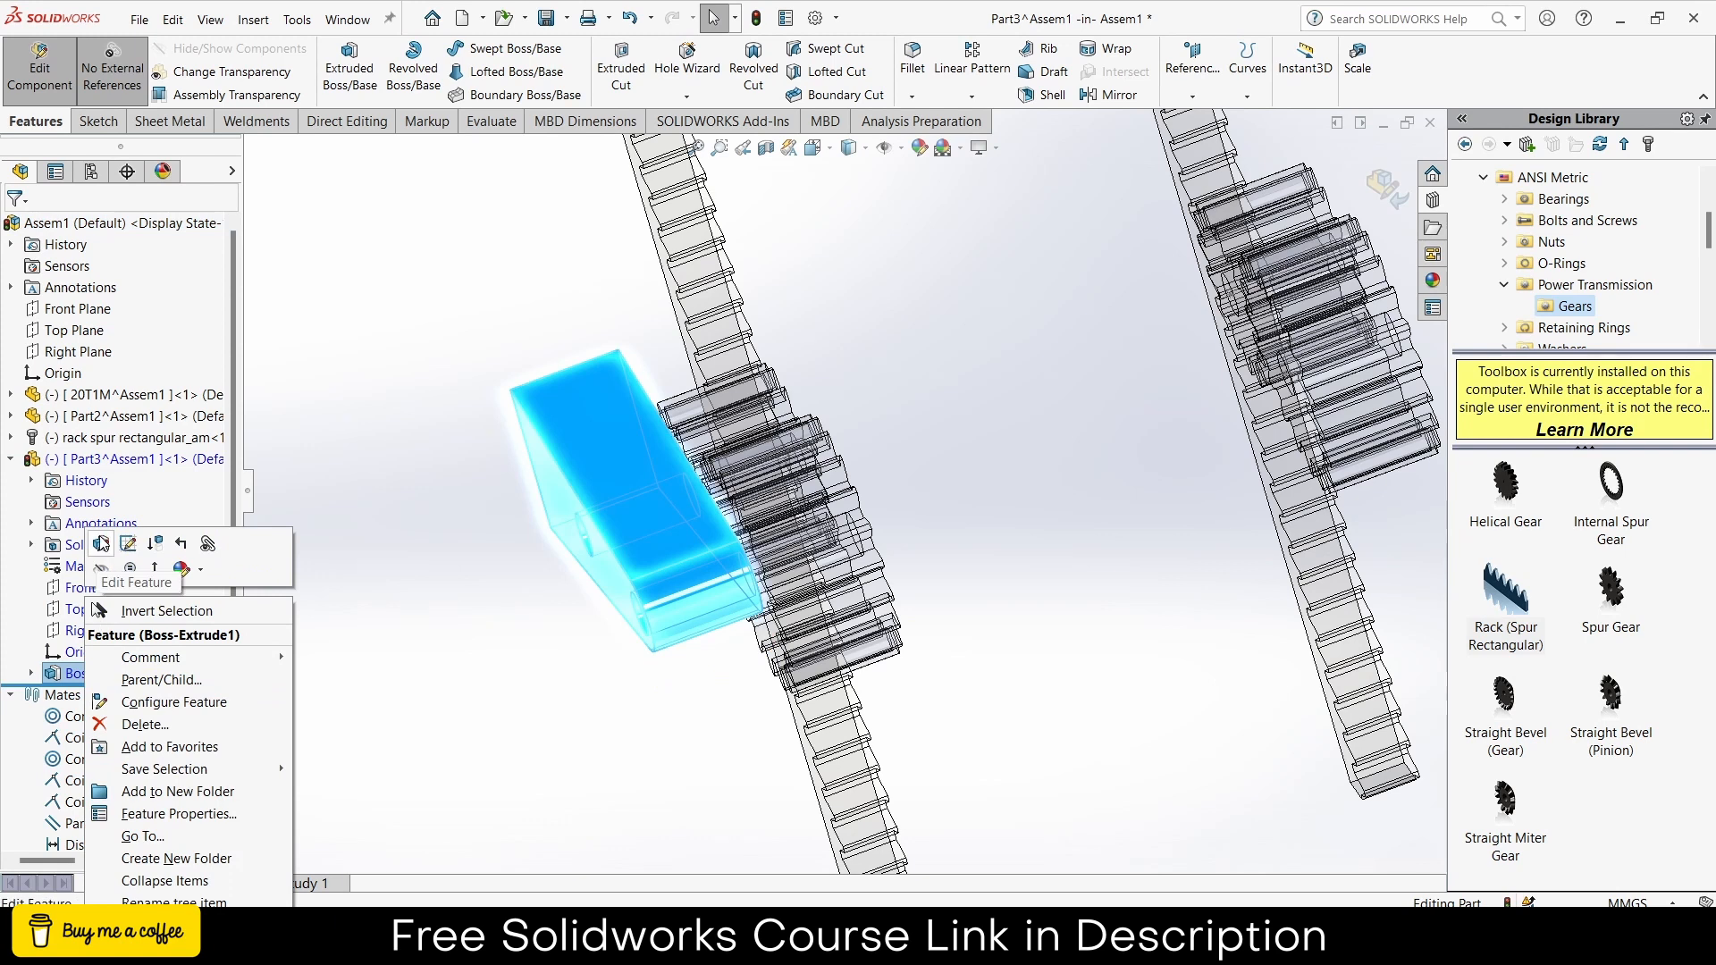
pyautogui.click(102, 544)
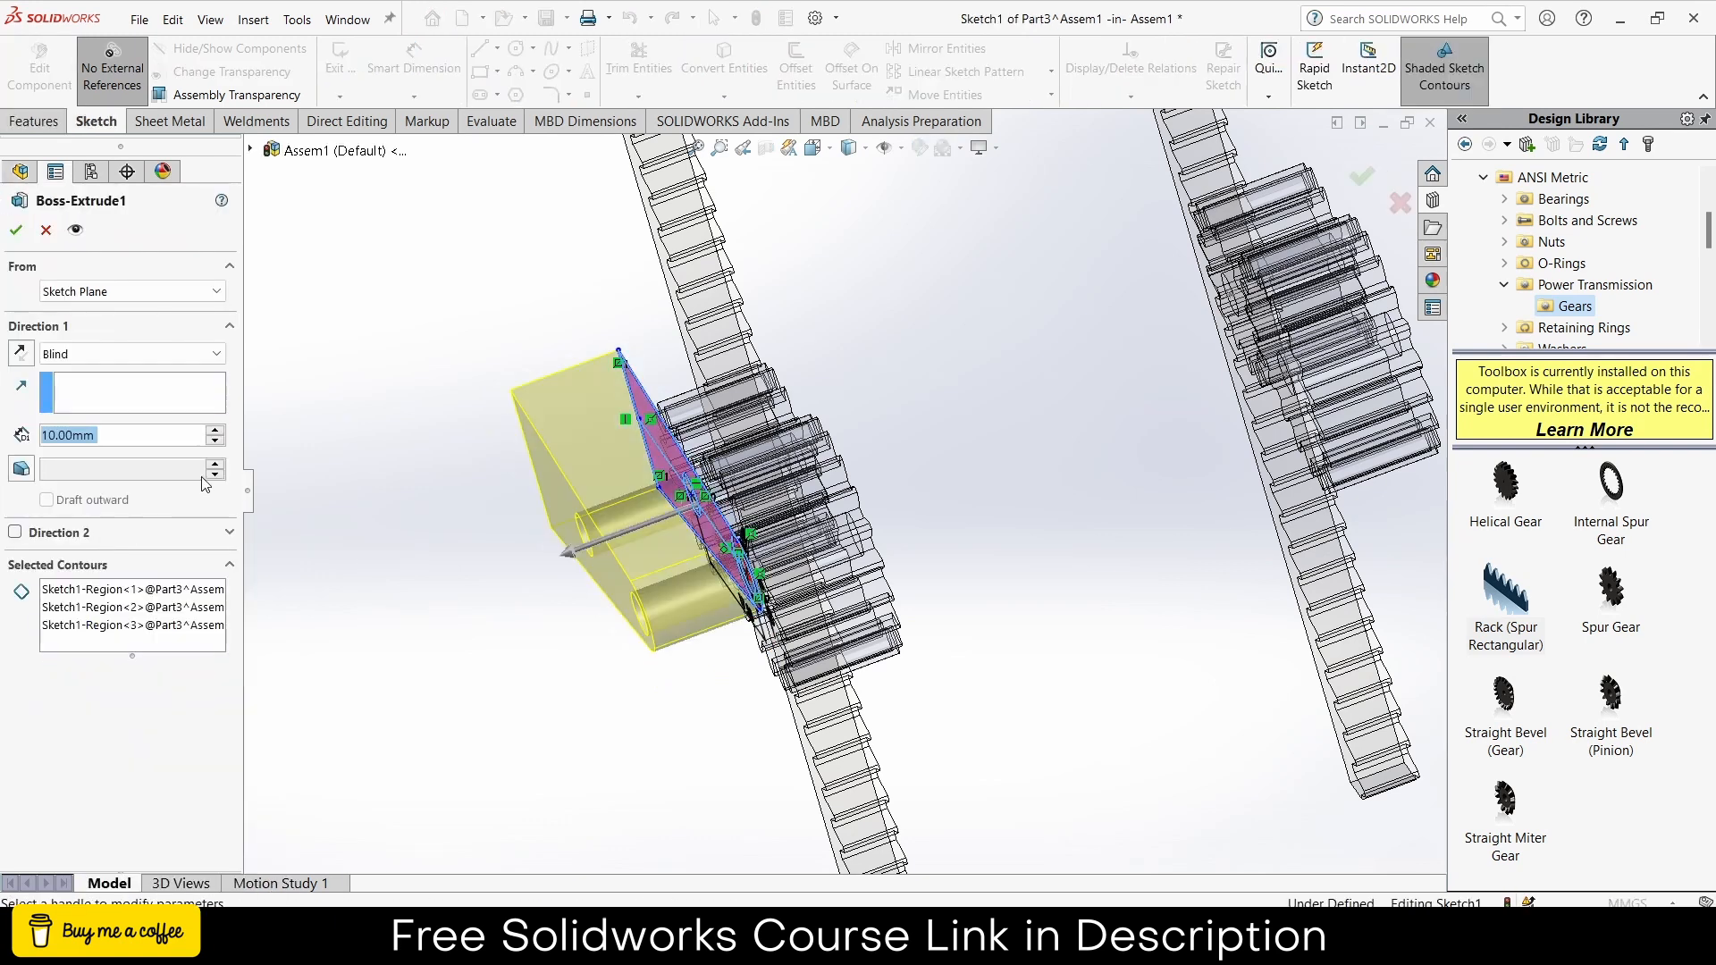
pyautogui.write('5')
pyautogui.press('Return')
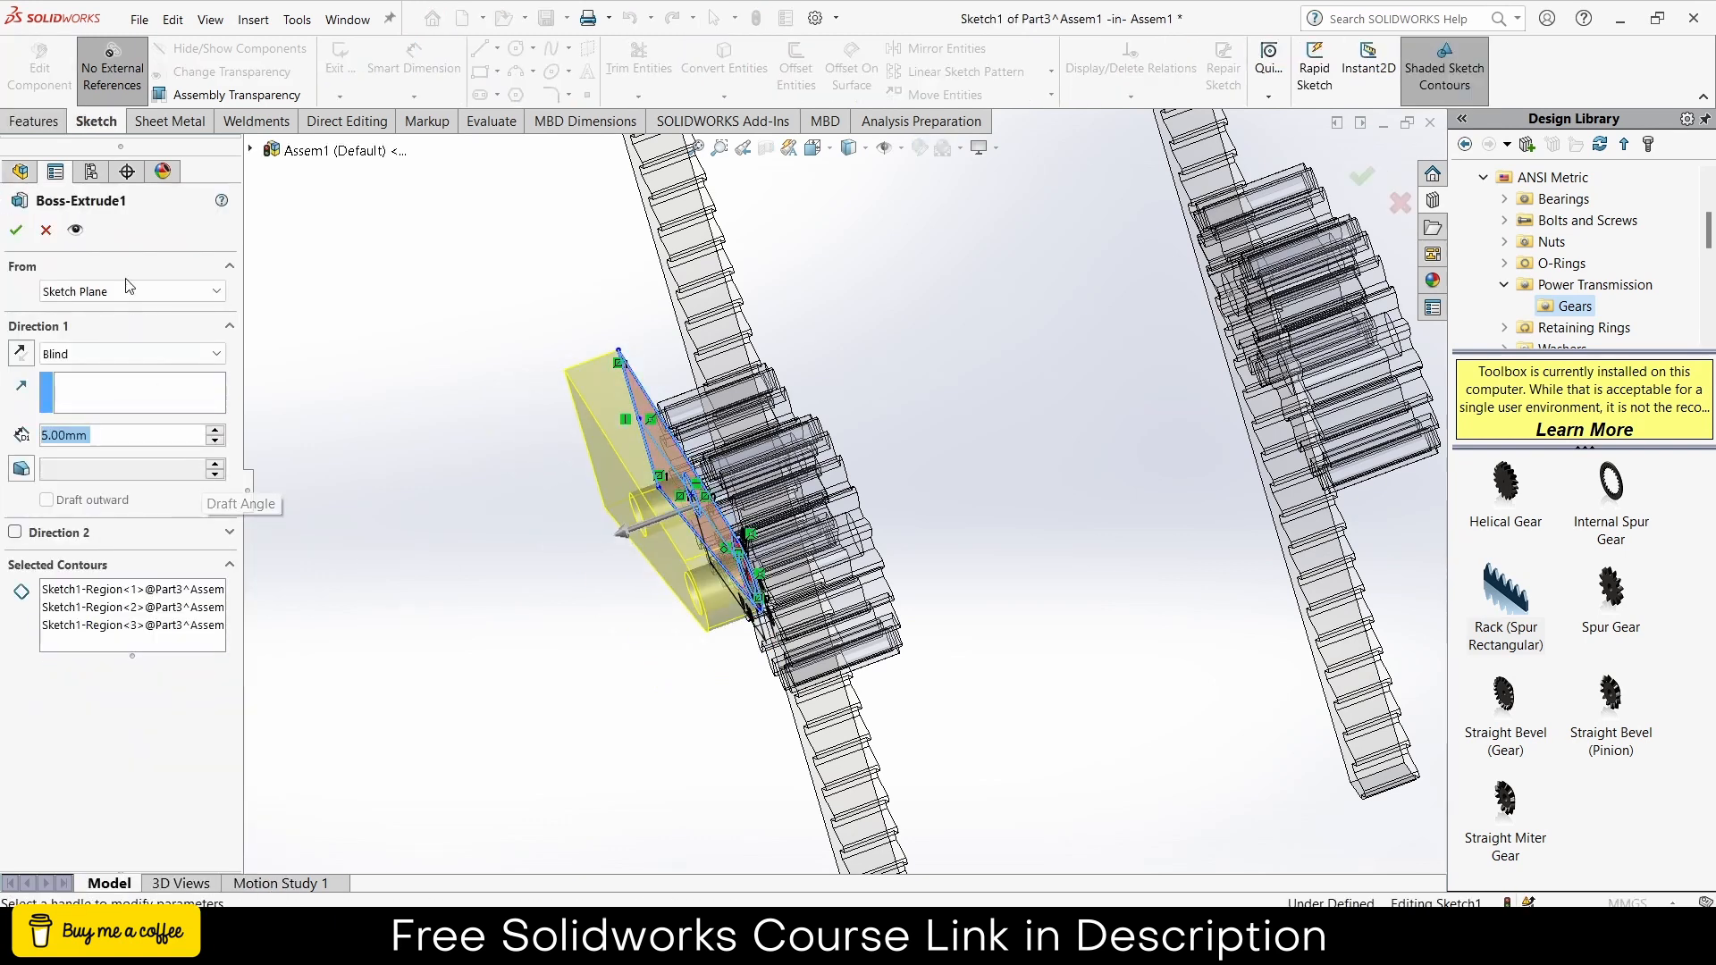
pyautogui.click(16, 230)
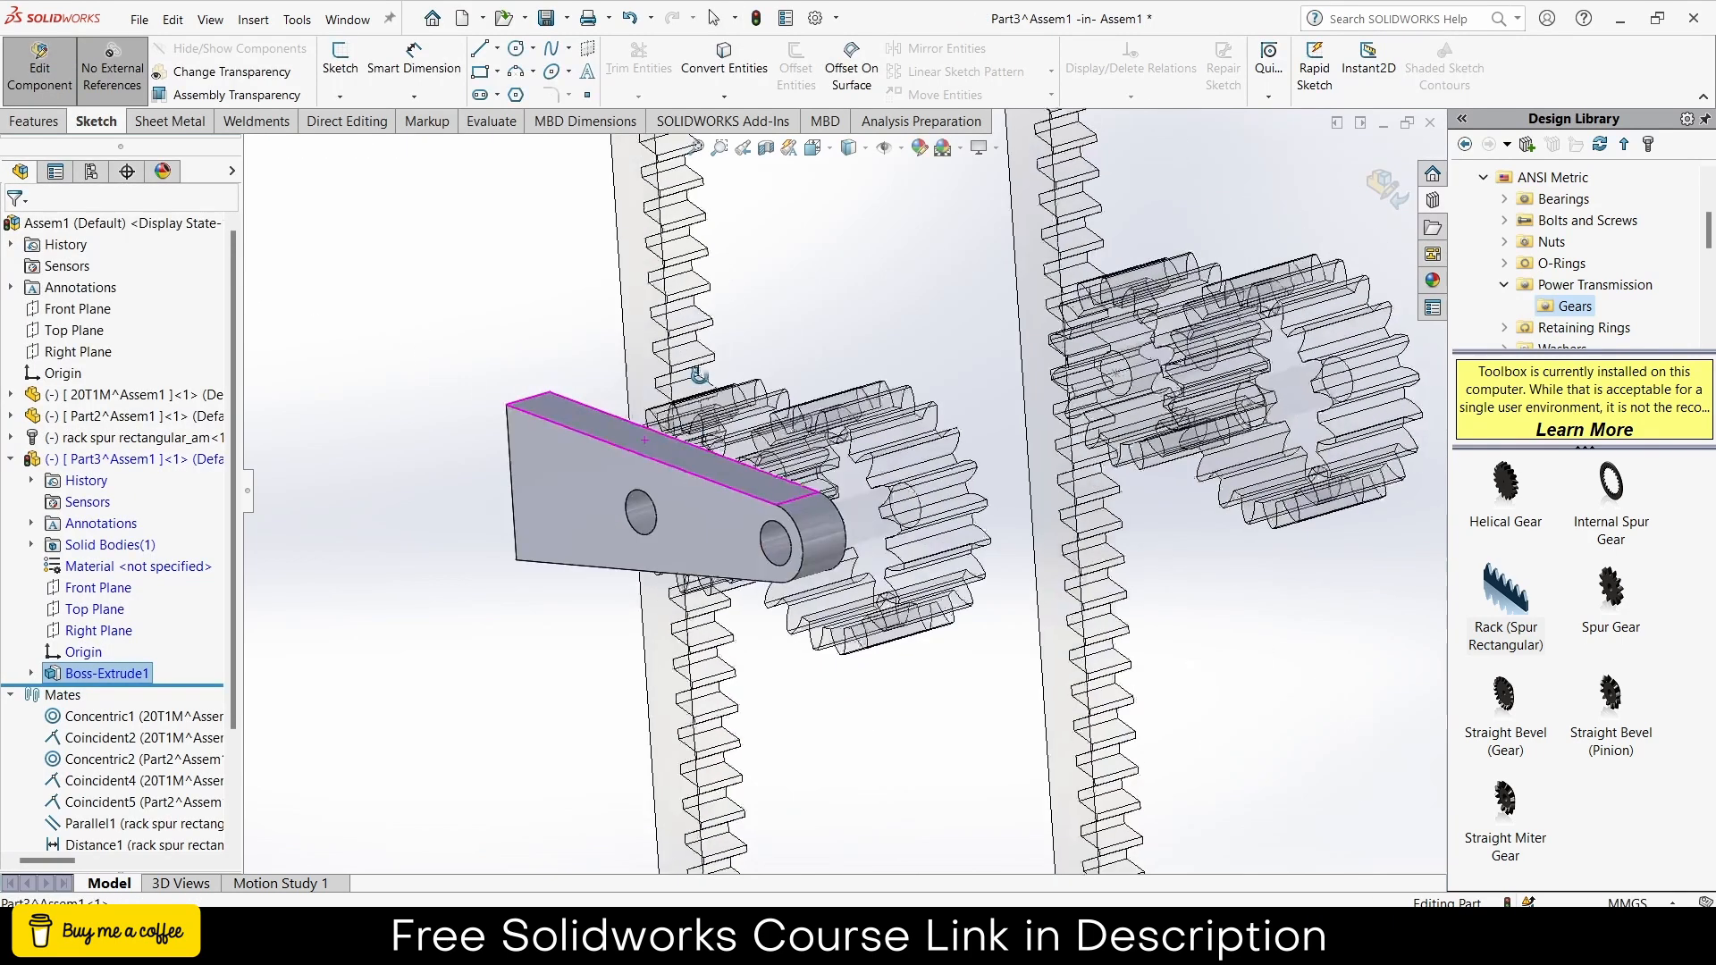
# - Finish editing the arm in context and return to the assembly
pyautogui.press('Escape')
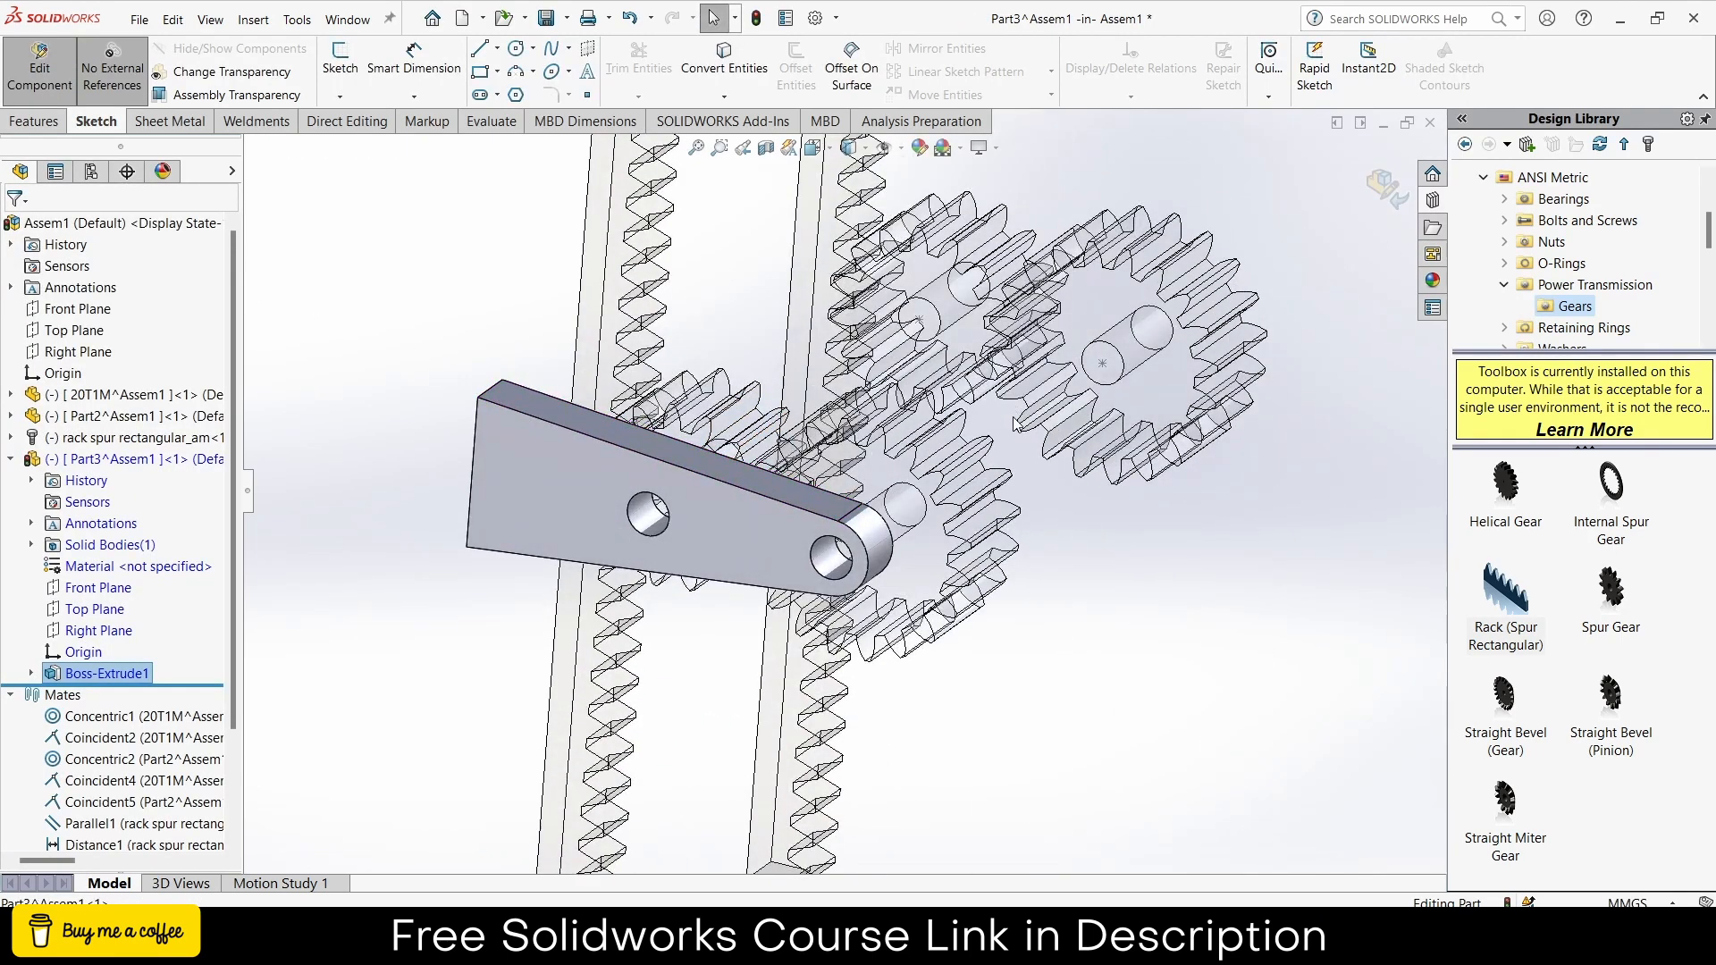
pyautogui.moveTo(1017, 423); pyautogui.dragTo(1217, 379, button='middle')
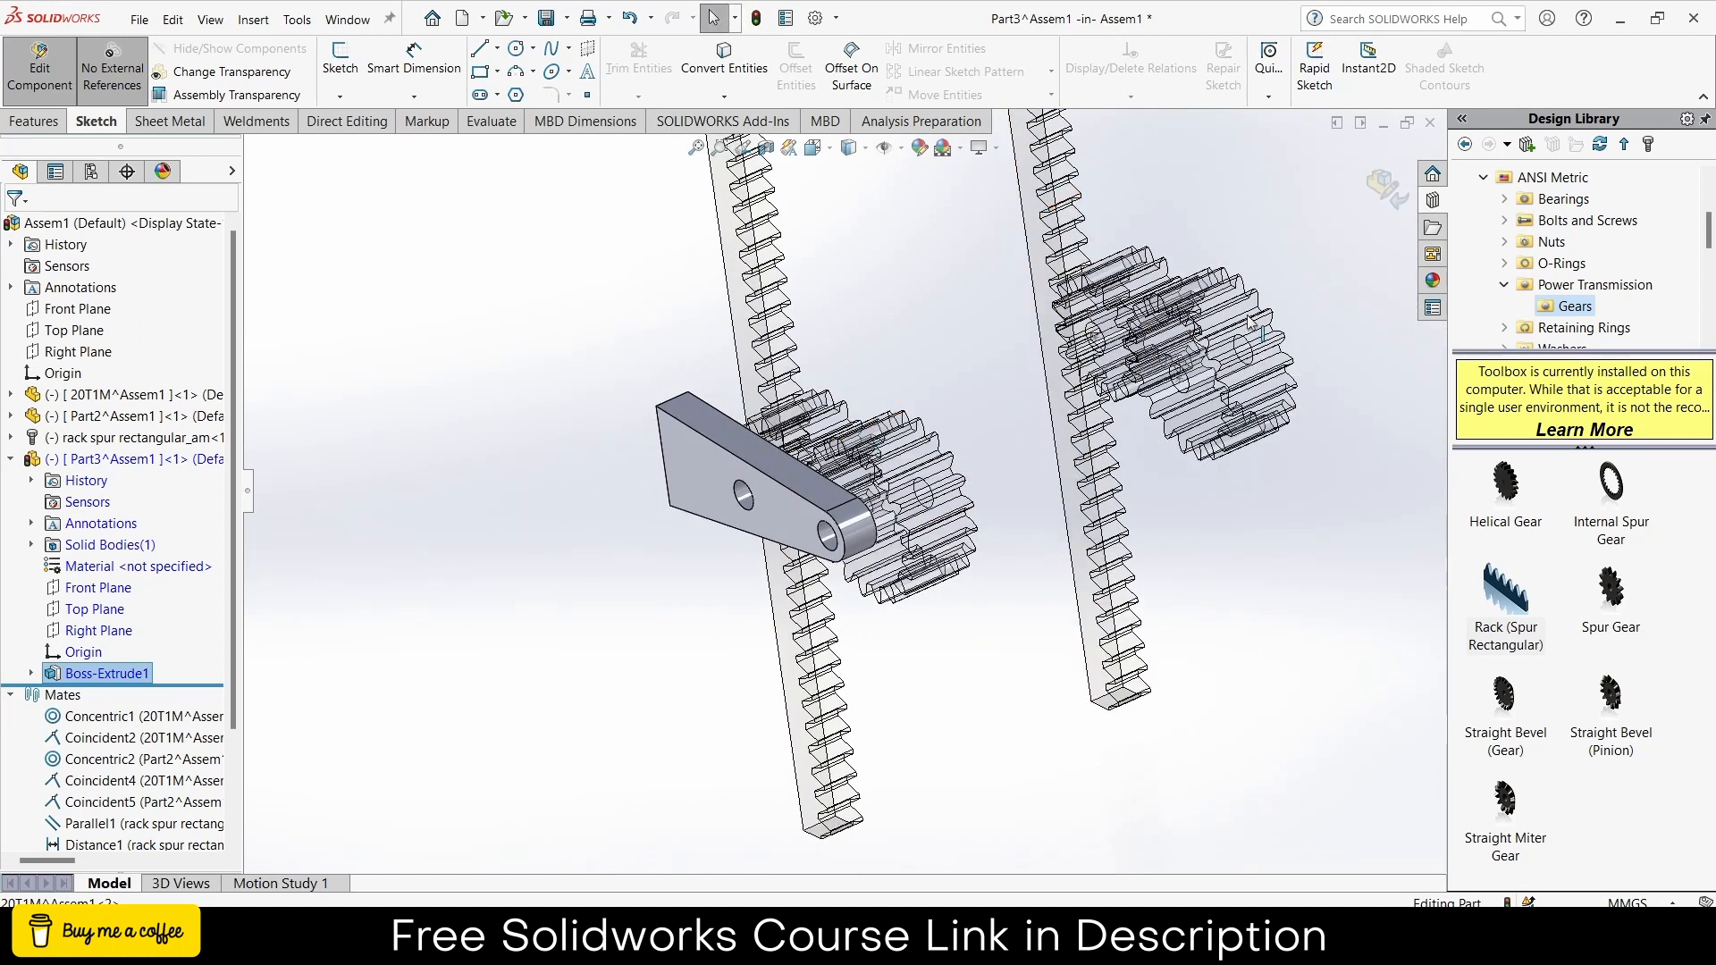
pyautogui.click(1384, 187)
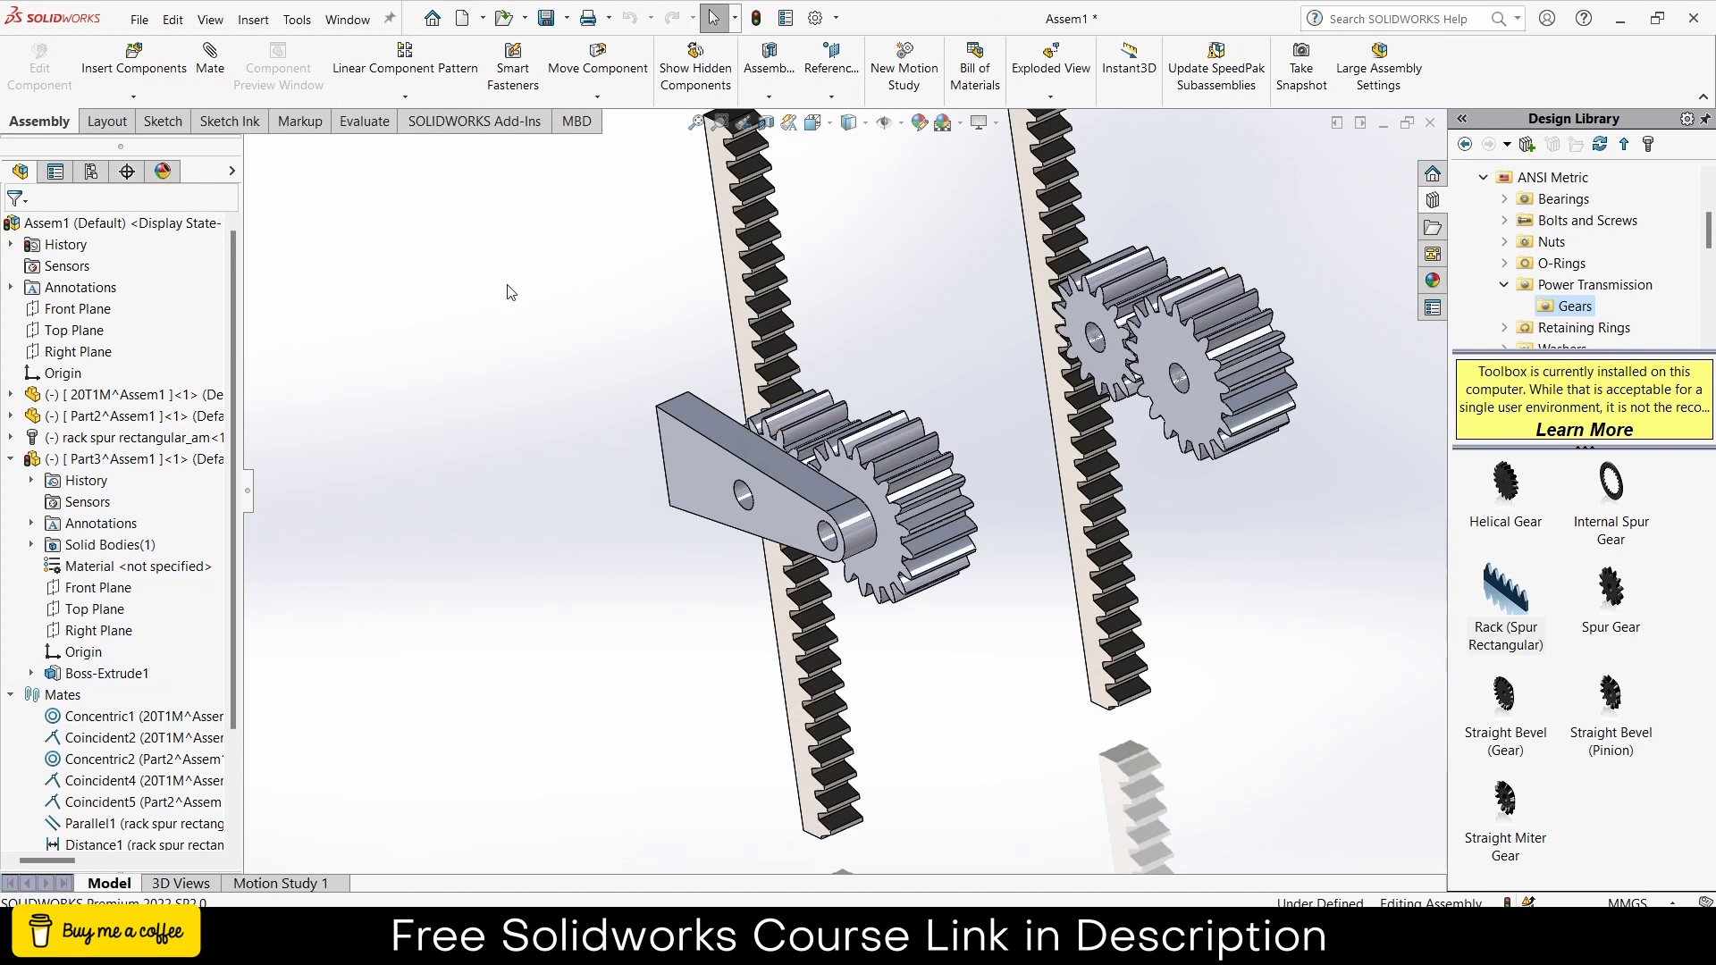
# - Mirror the tapered arm about PLANE1 to the second gear set with Mirror Components
pyautogui.click(405, 96)
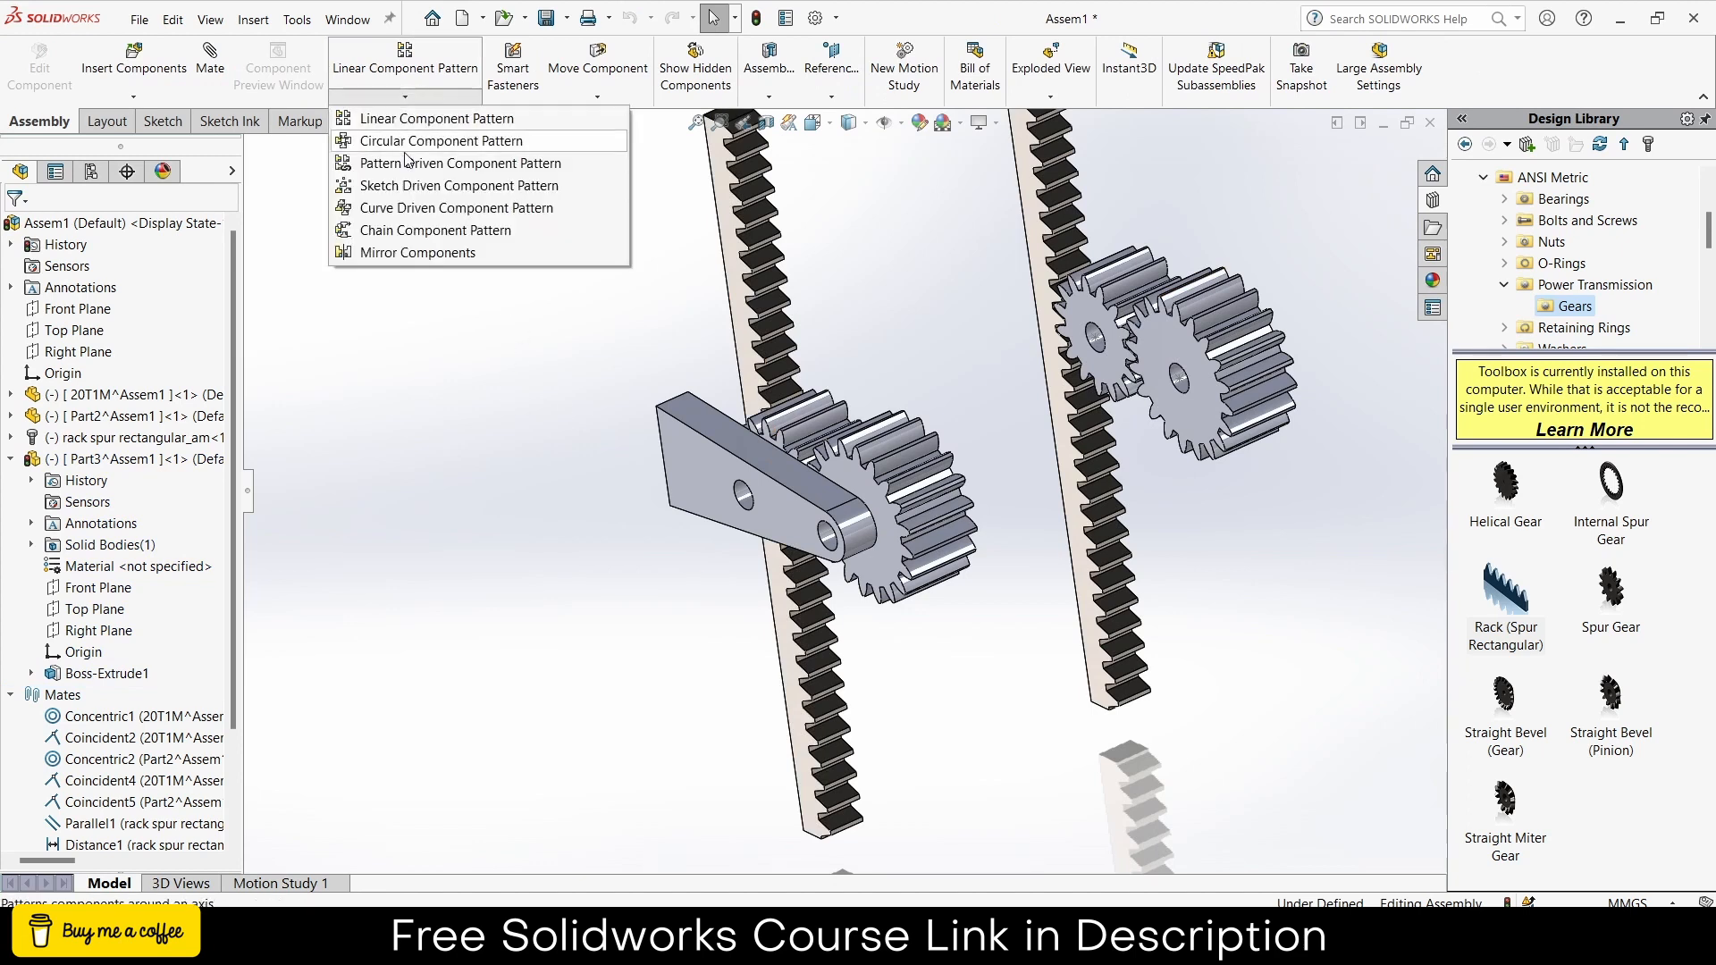
pyautogui.click(394, 254)
pyautogui.click(251, 150)
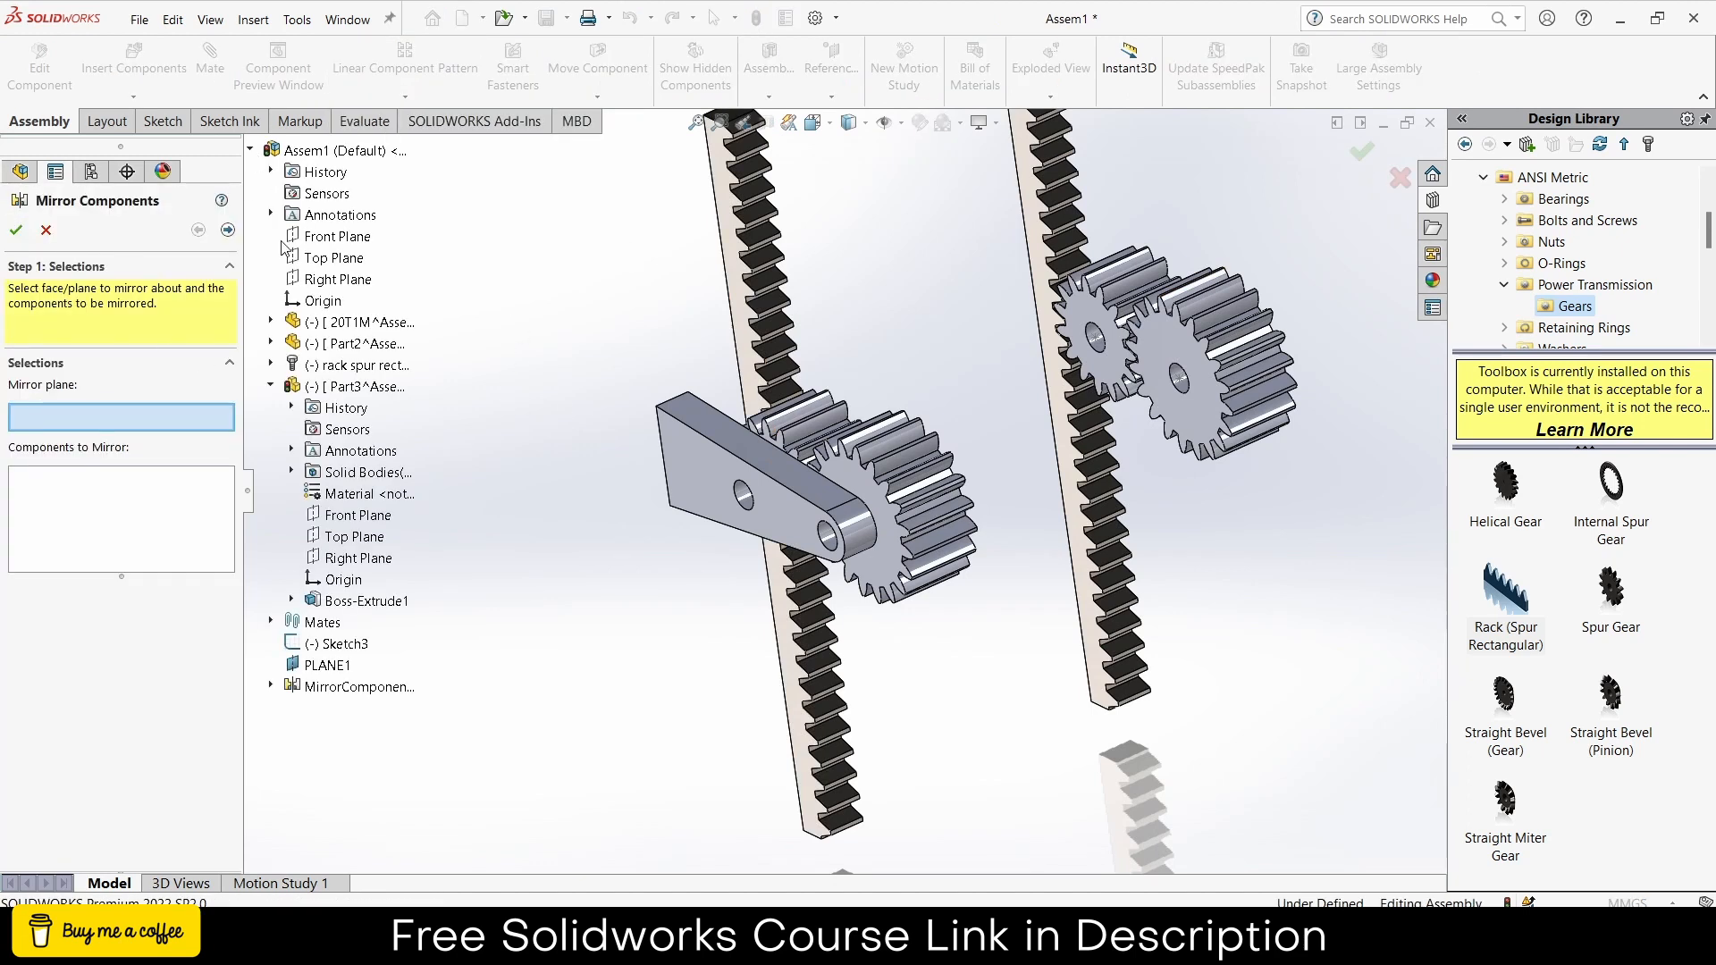
pyautogui.click(320, 666)
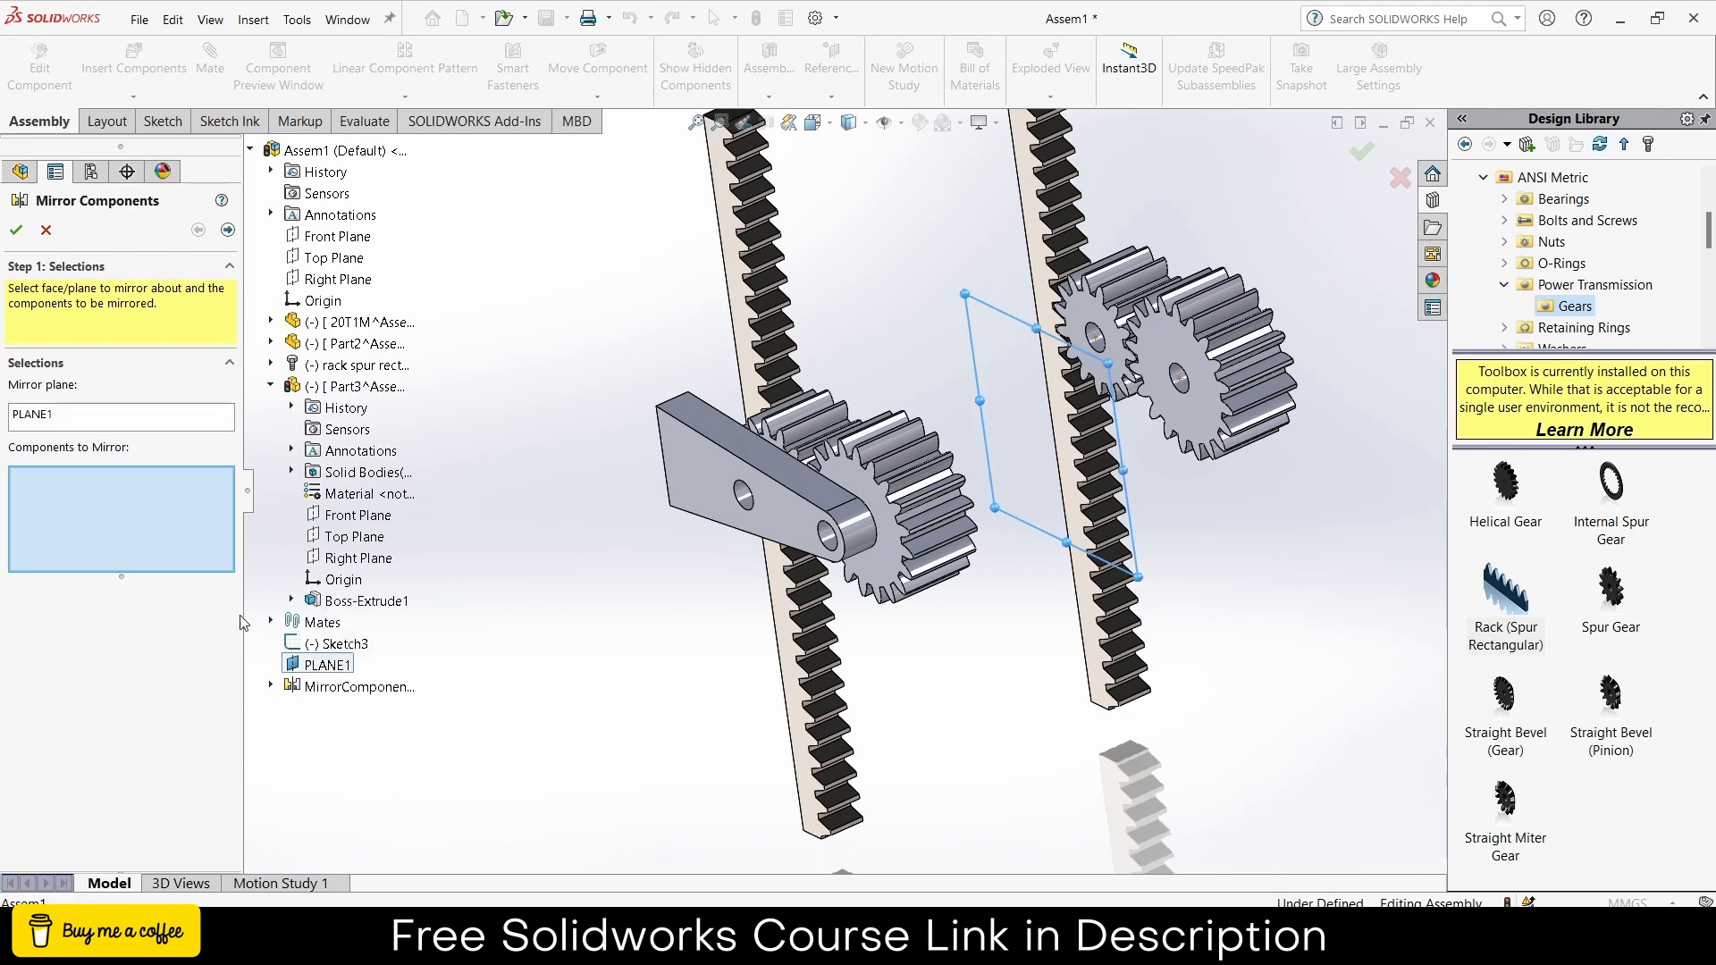
pyautogui.click(685, 472)
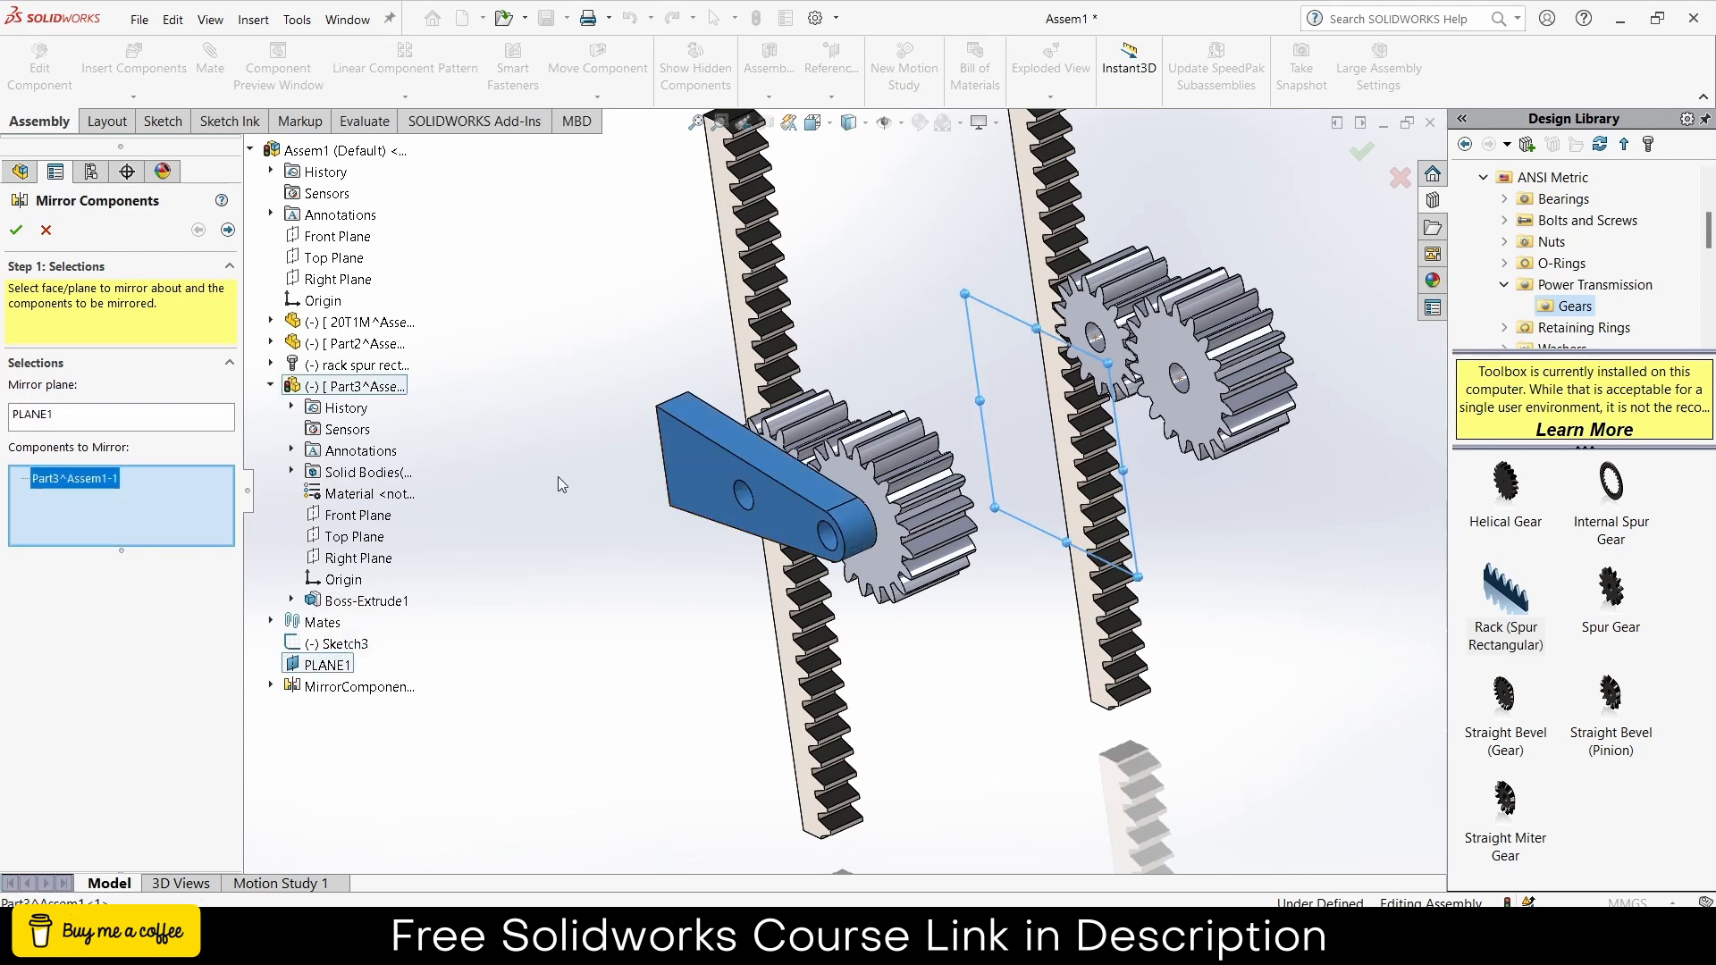
pyautogui.click(14, 226)
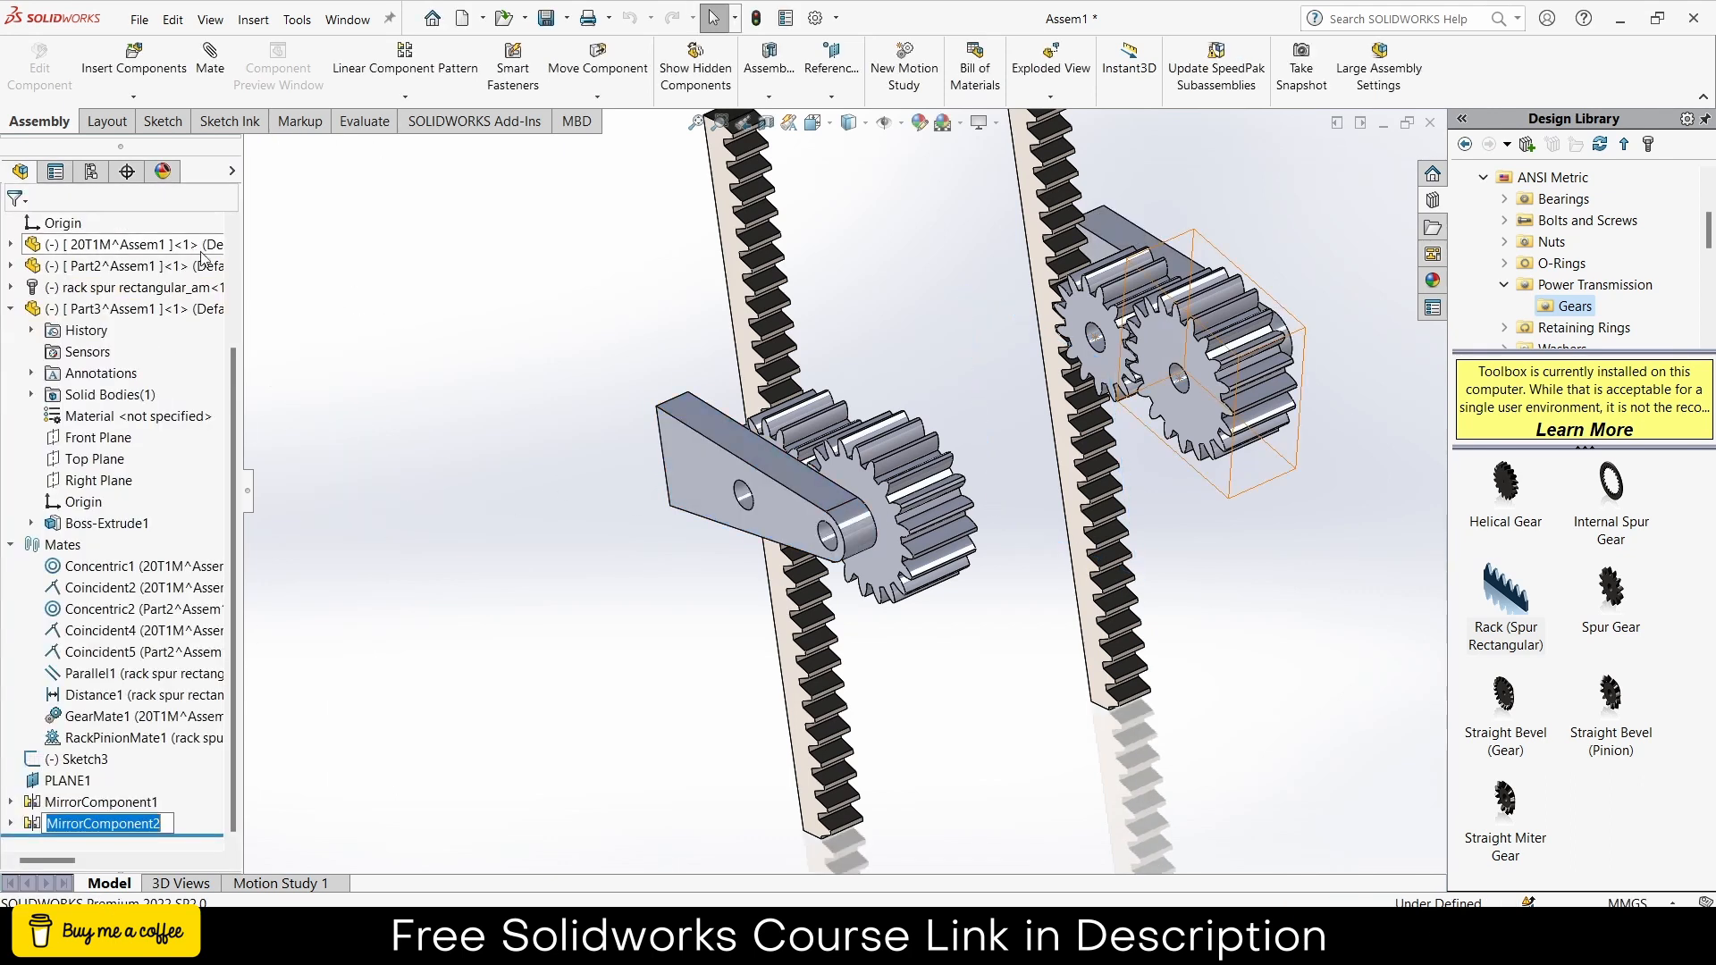
# - Insert a new part on the assembly's Top Plane and sketch a horizontal corner rectangle about 51.6 by 2.3 mm above the gears
pyautogui.moveTo(545, 362); pyautogui.dragTo(575, 387, button='middle')
pyautogui.moveTo(818, 436); pyautogui.dragTo(860, 425, button='middle')
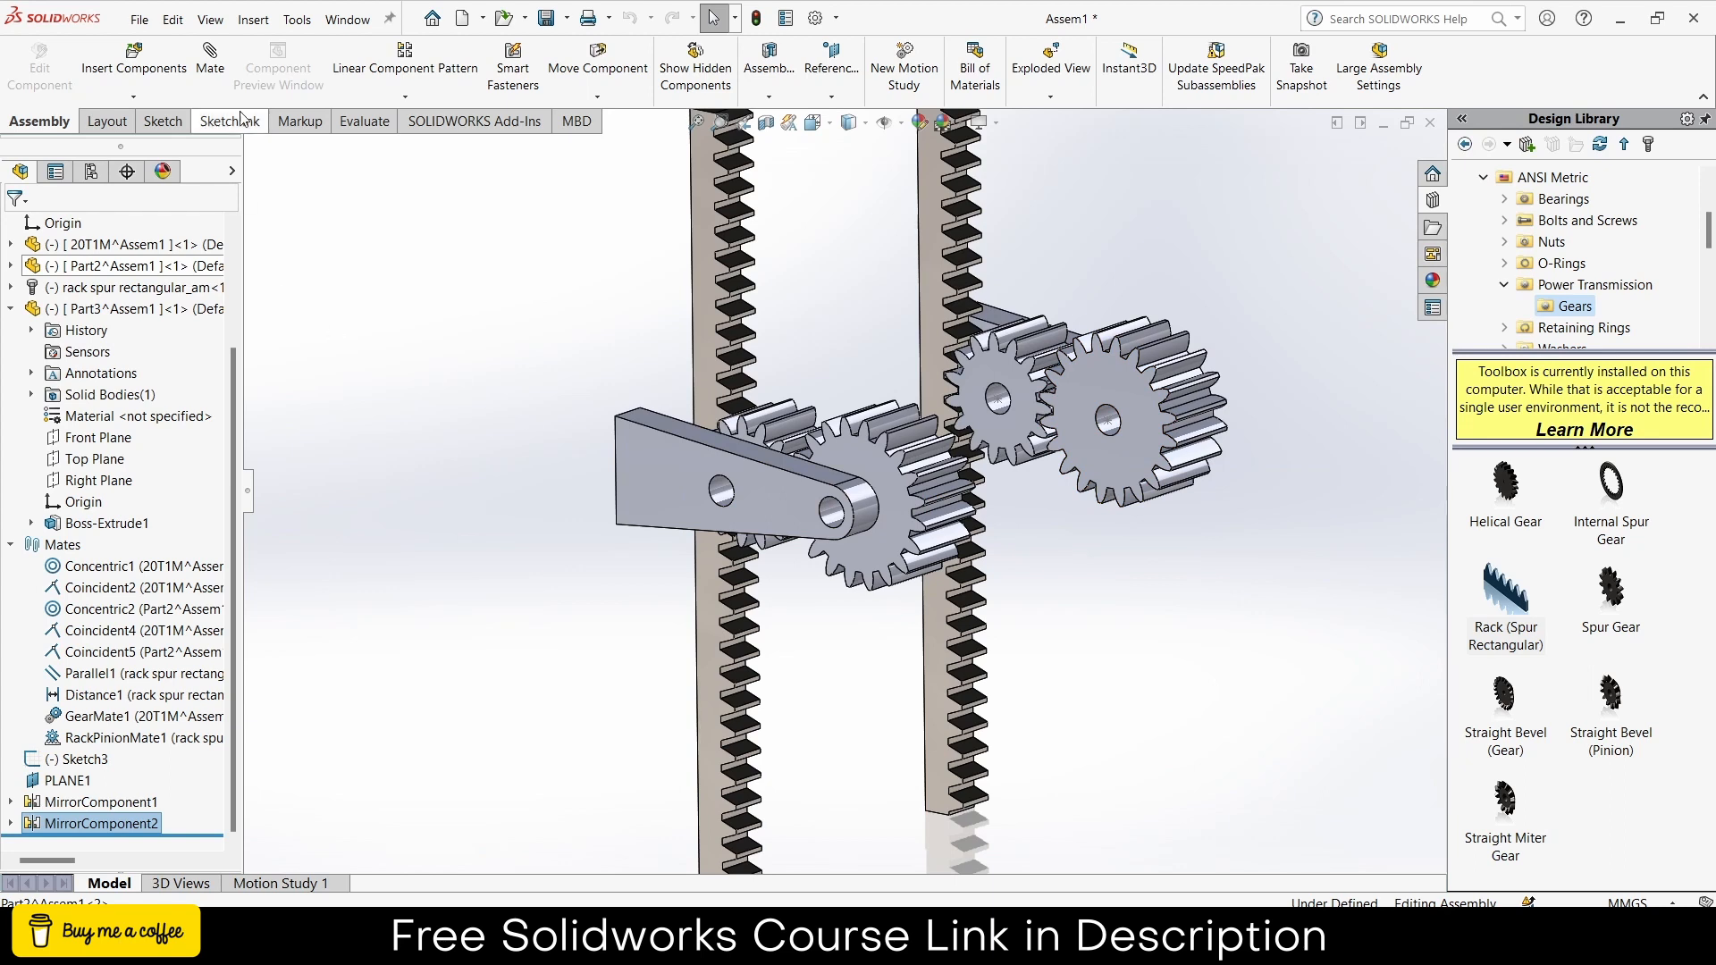
pyautogui.click(134, 97)
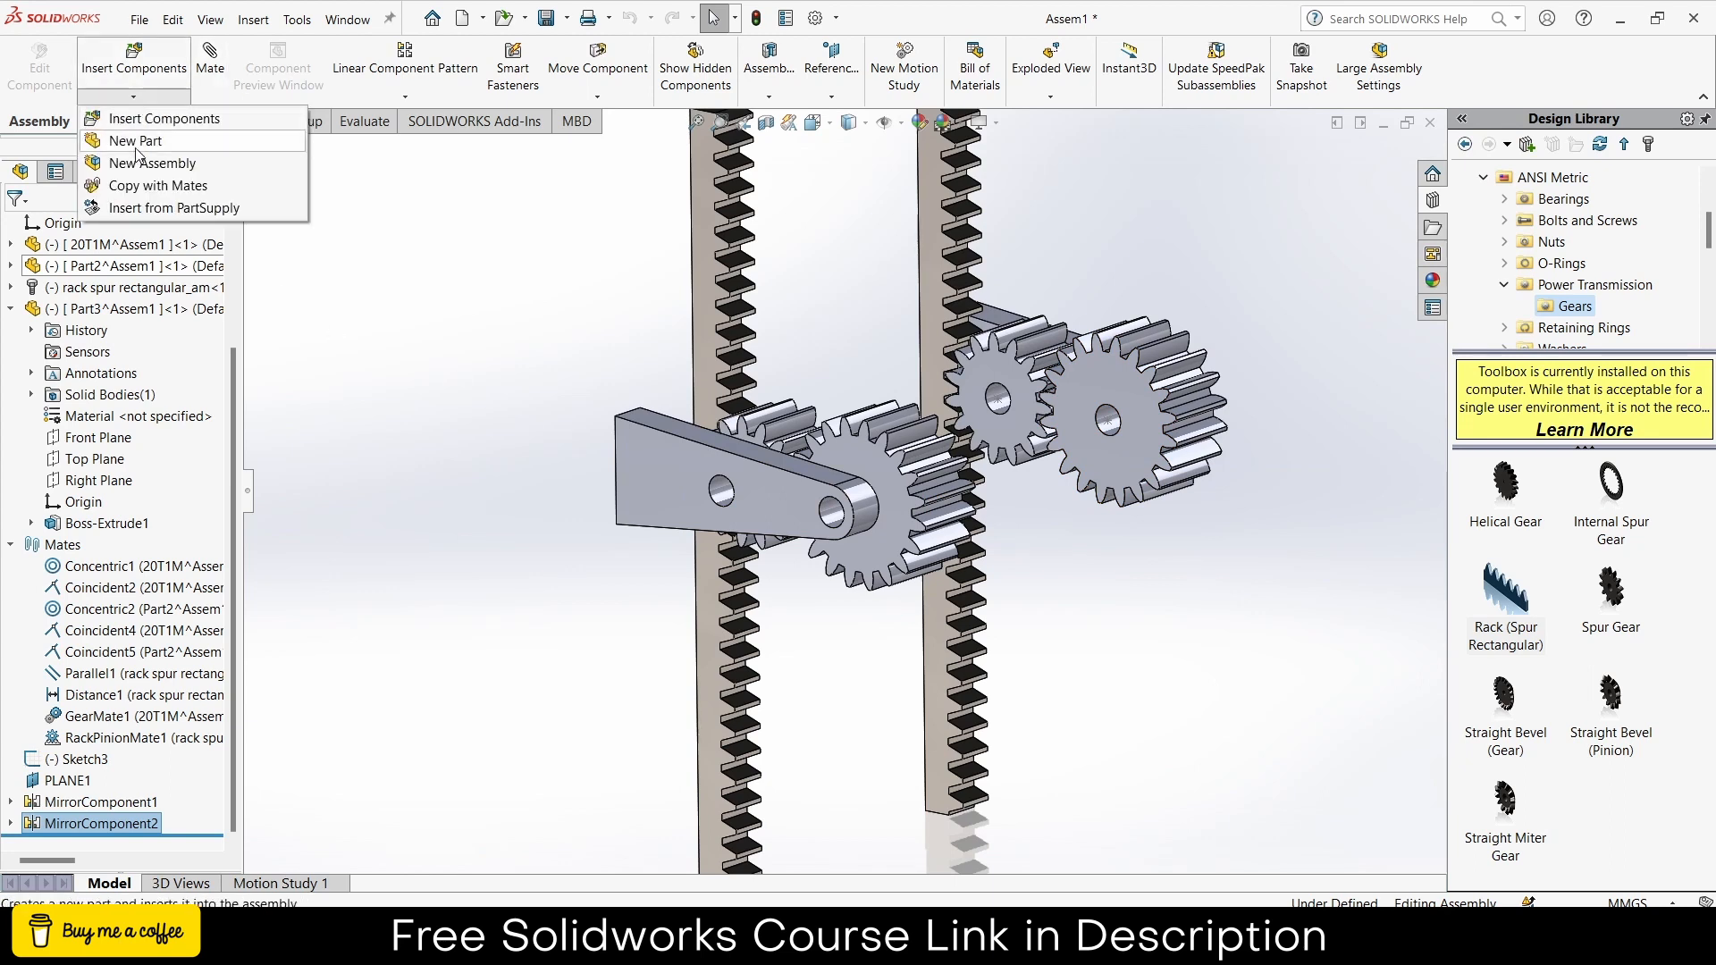
pyautogui.click(136, 141)
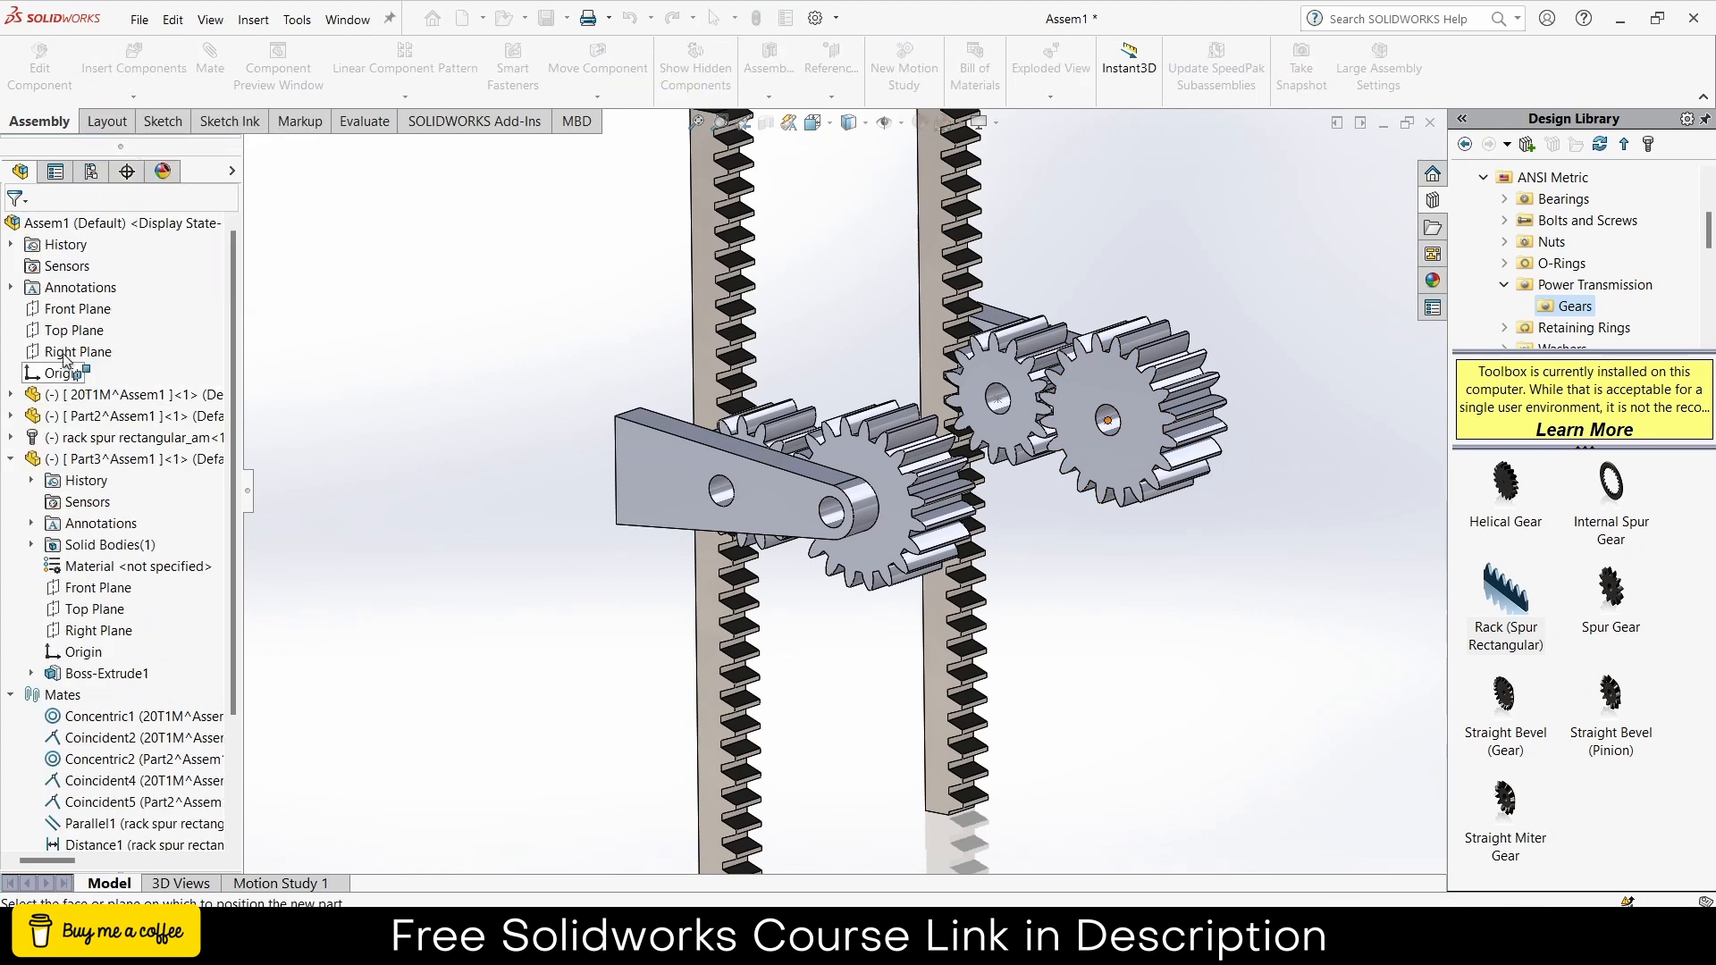
pyautogui.click(92, 333)
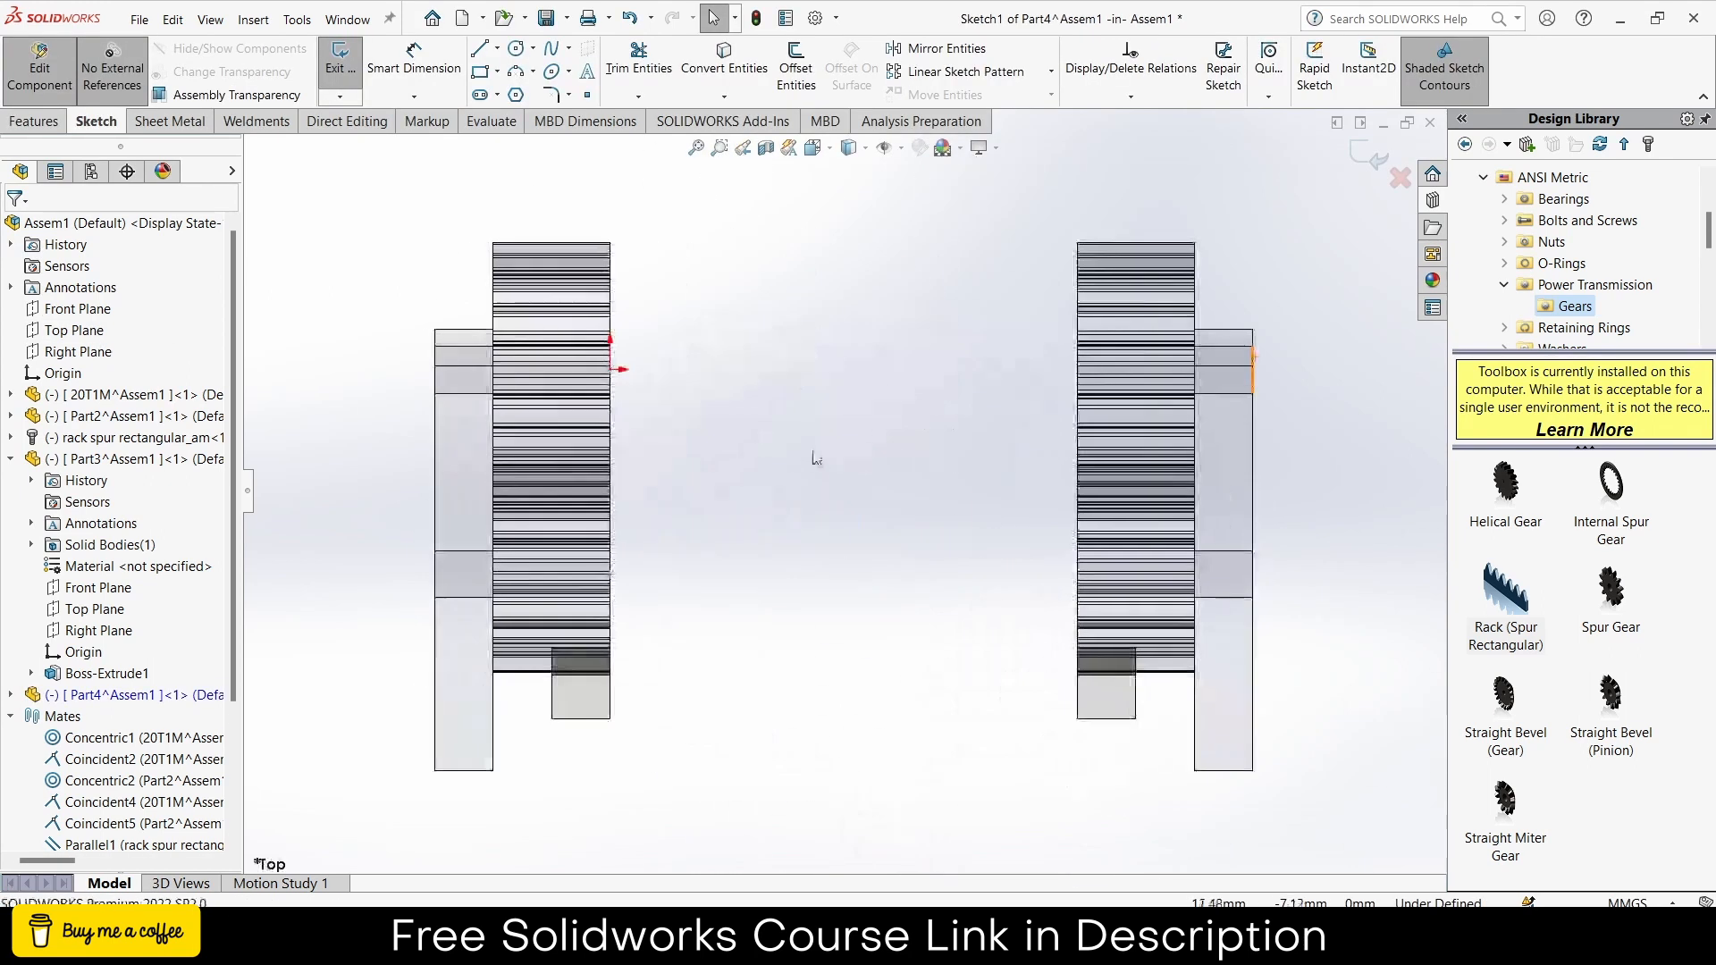
pyautogui.click(480, 71)
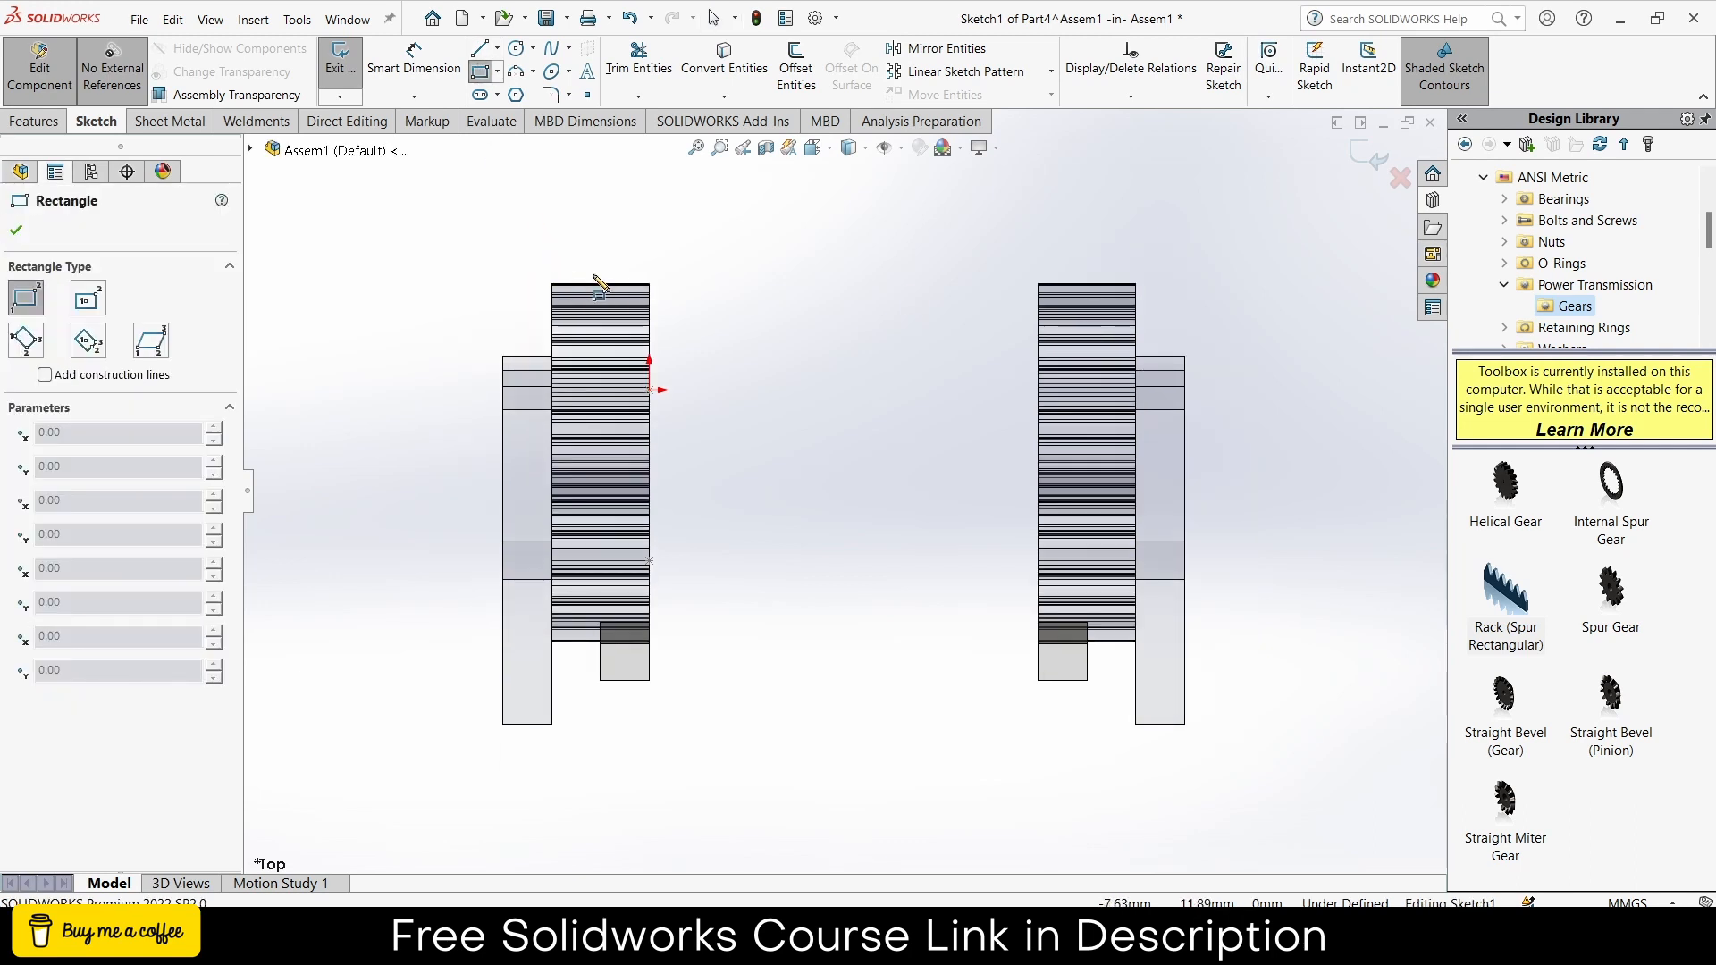
pyautogui.moveTo(554, 243); pyautogui.dragTo(1133, 222)
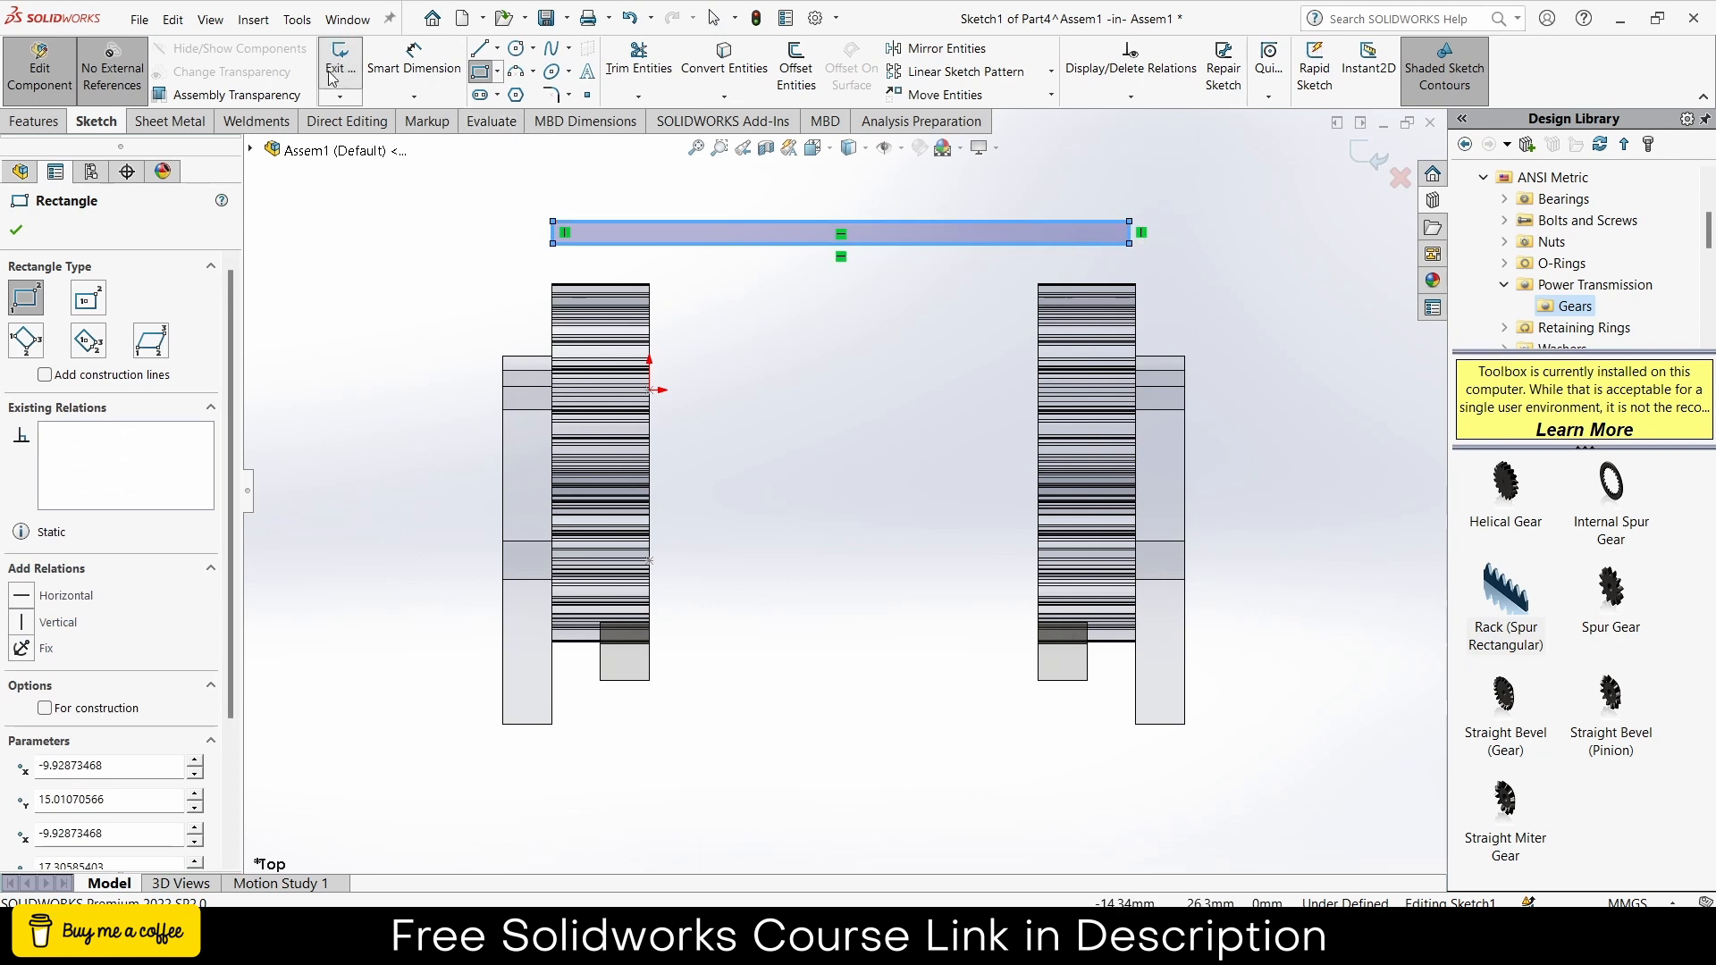
# - Dimension the rectangle to 2 mm high and 60 mm long
pyautogui.click(402, 59)
pyautogui.click(570, 235)
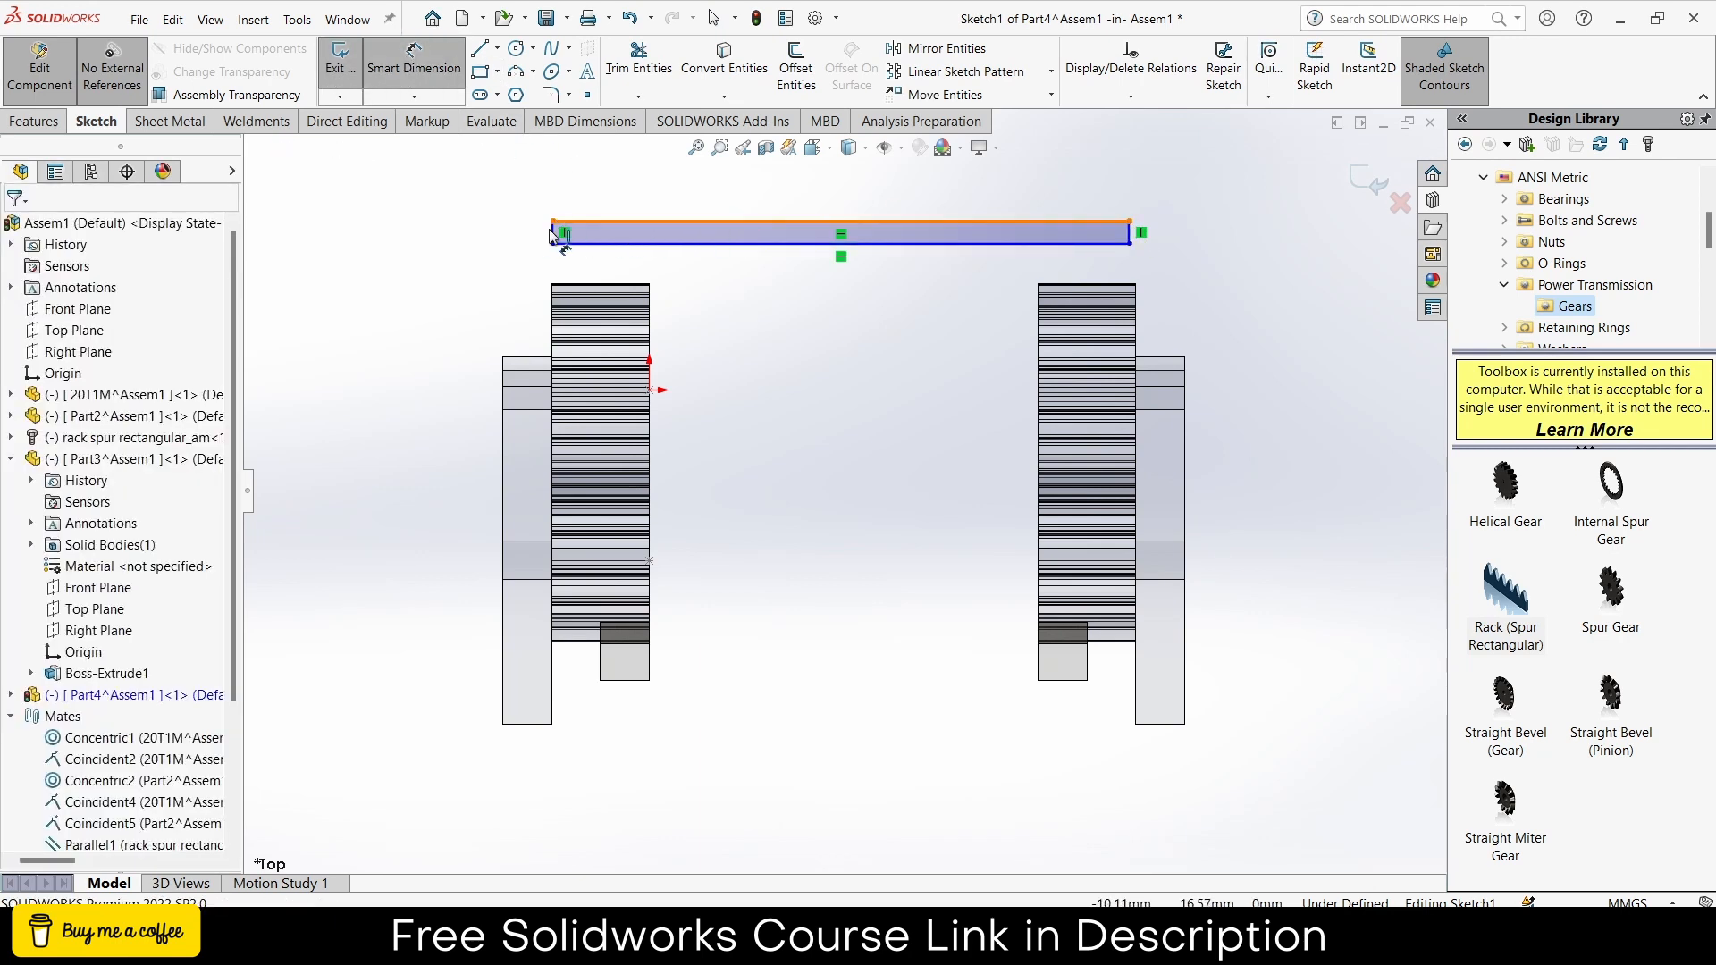
pyautogui.click(536, 234)
pyautogui.write('2.29514837mm')
pyautogui.press('Return')
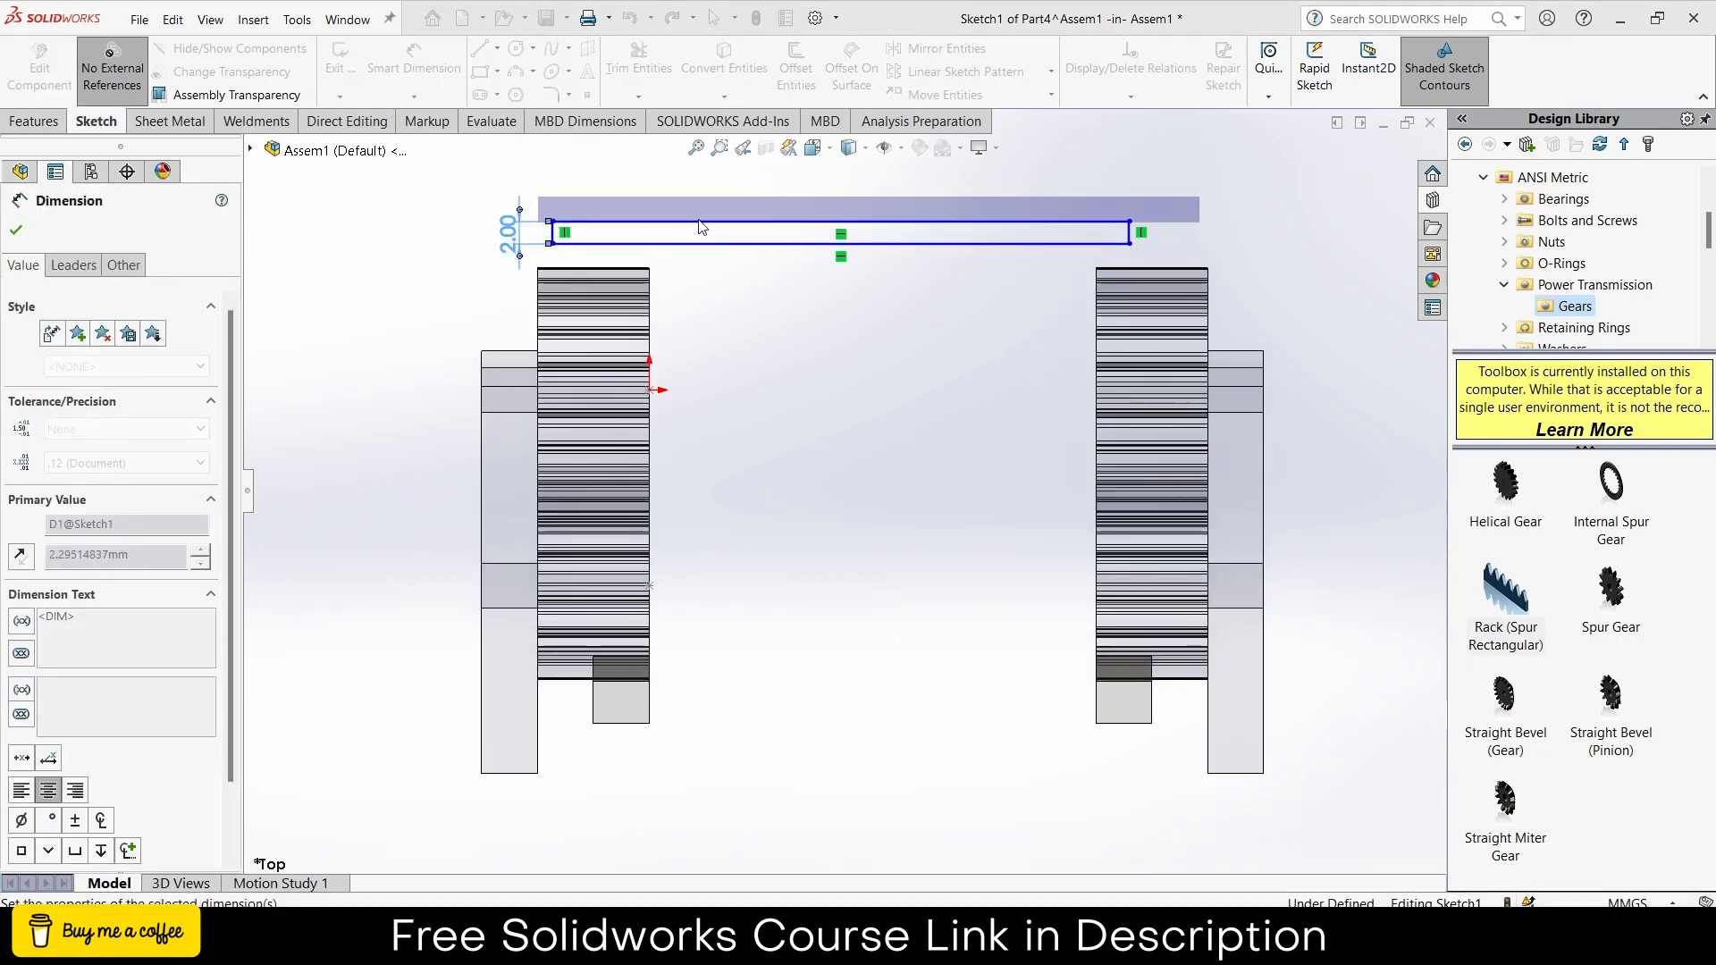
pyautogui.click(750, 222)
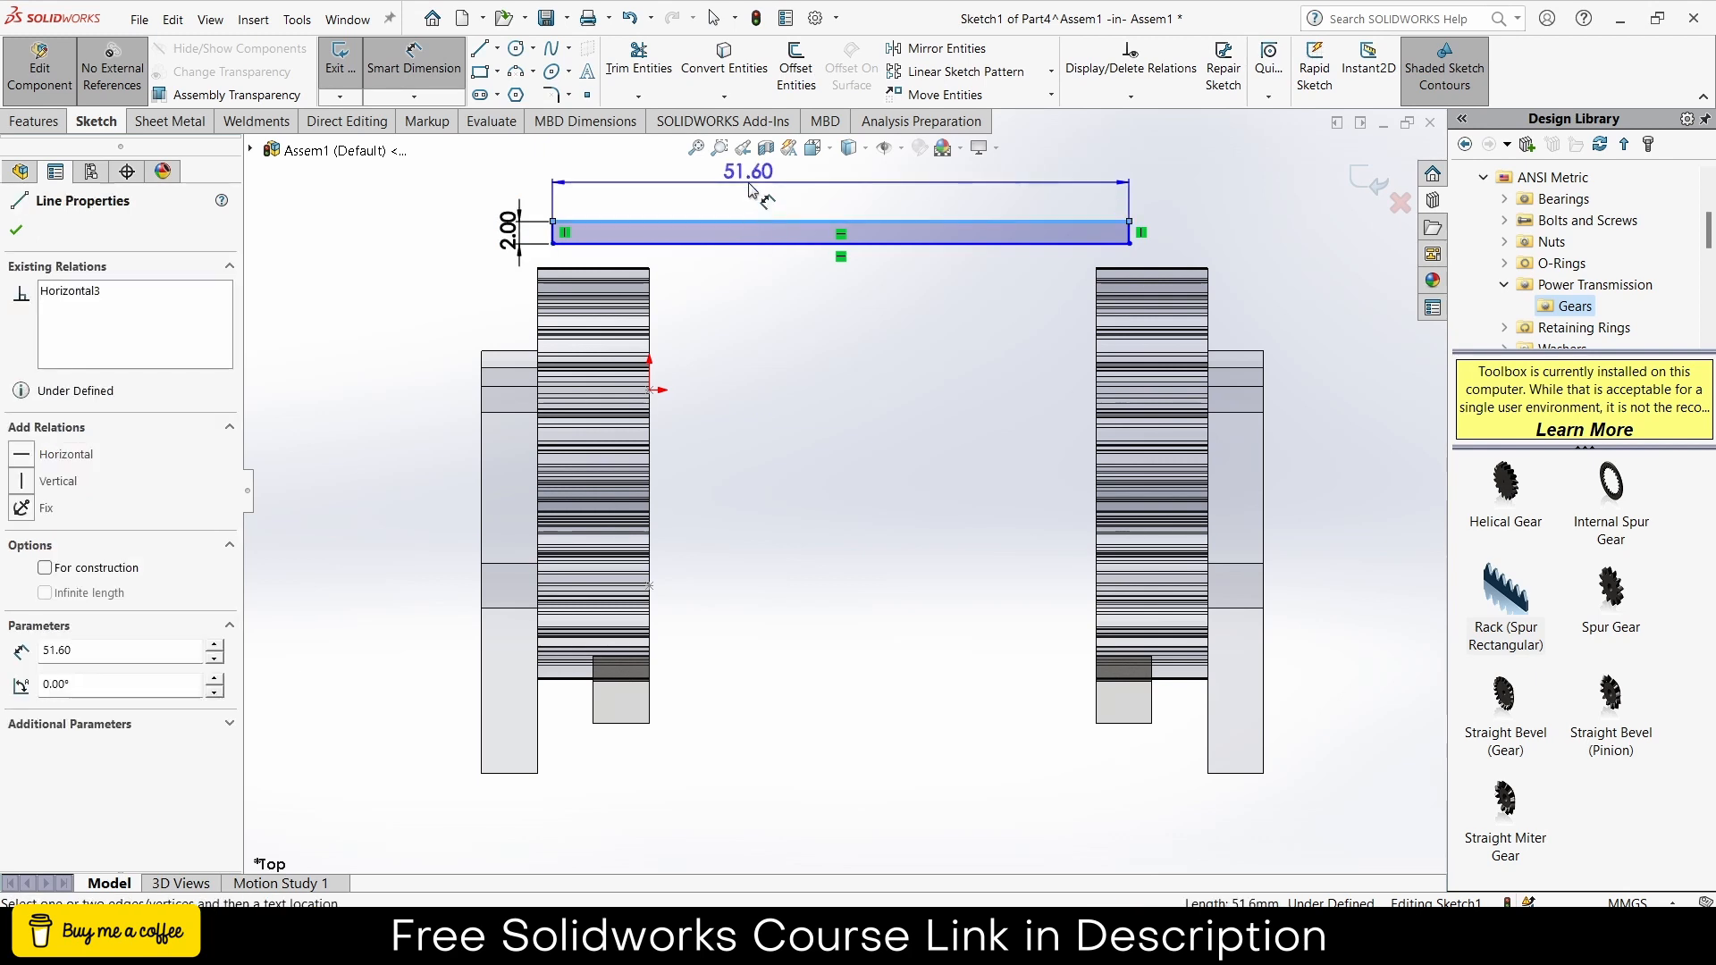
pyautogui.click(750, 183)
pyautogui.write('60')
pyautogui.press('Return')
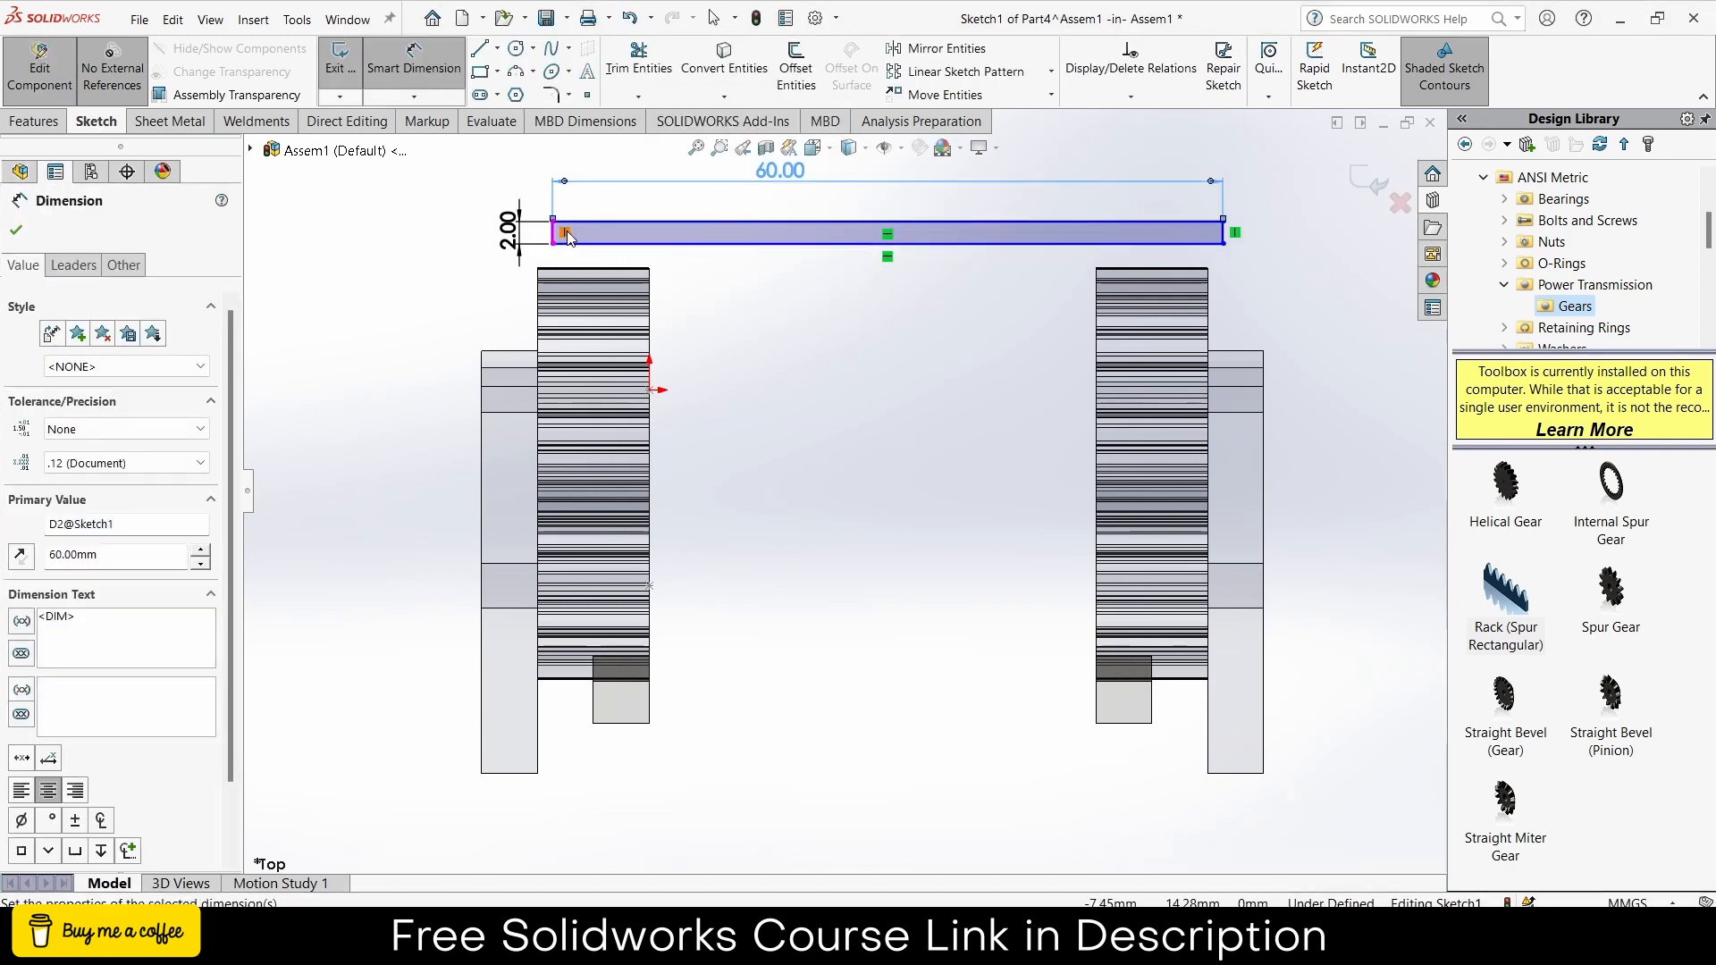
# - Set the distance between the origin and the rectangle's lower edge to 0 mm
pyautogui.click(650, 390)
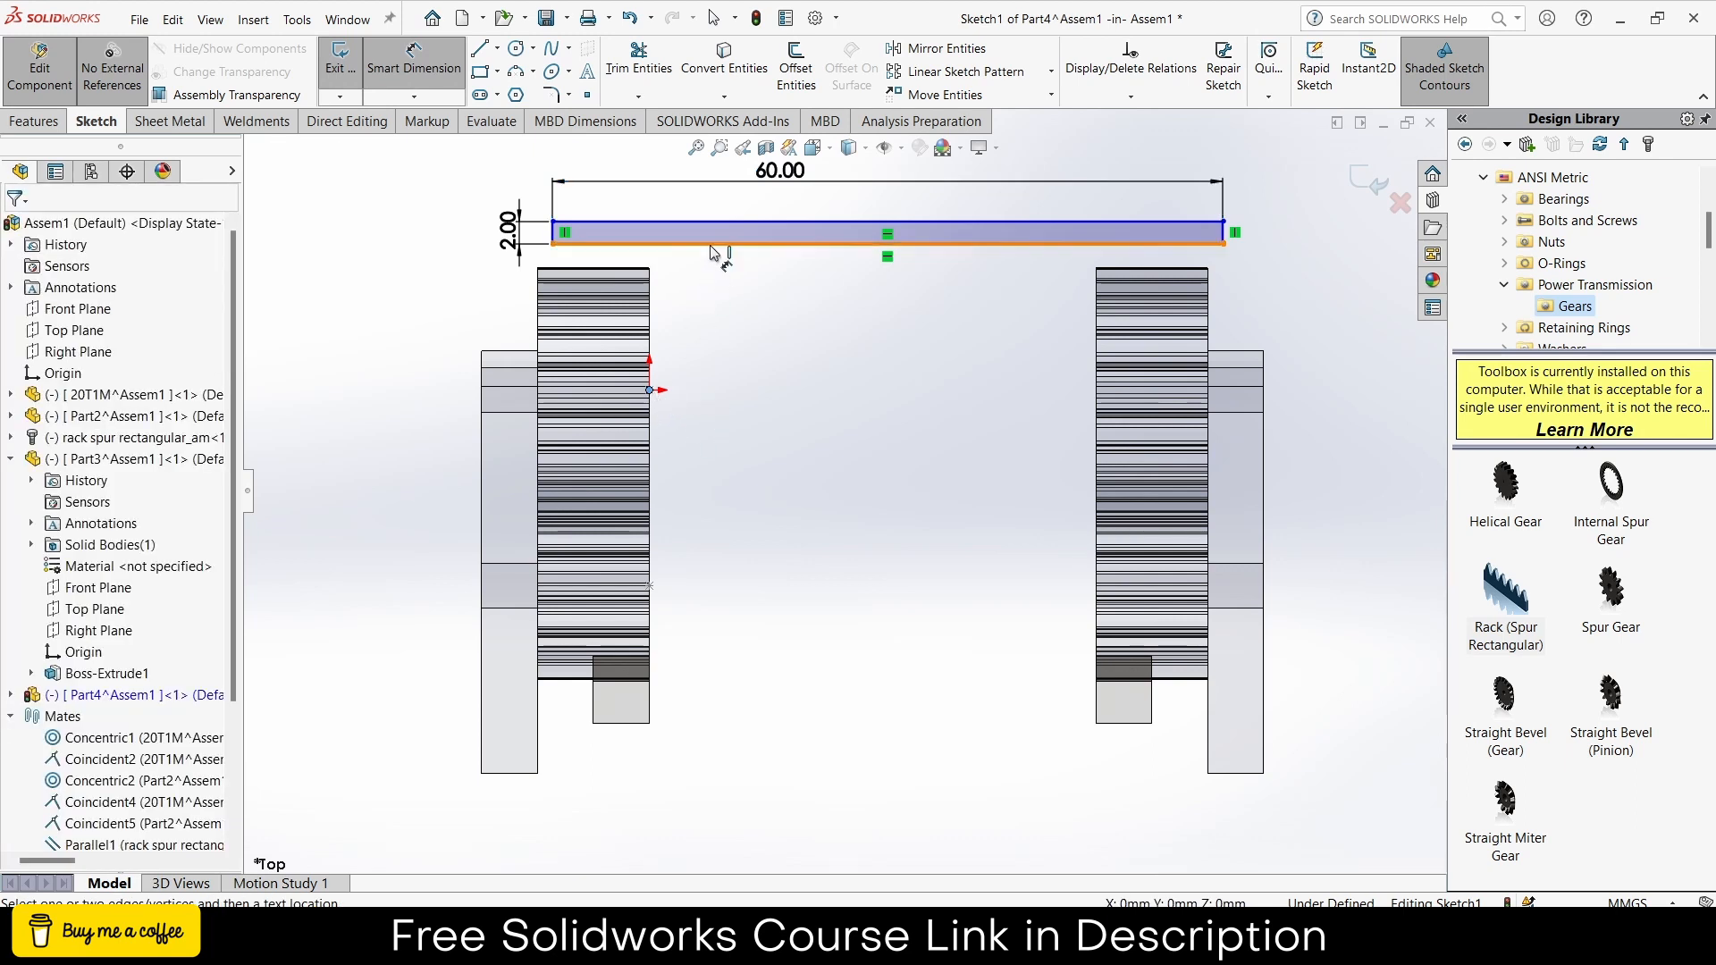
pyautogui.click(711, 244)
pyautogui.click(721, 342)
pyautogui.write('0')
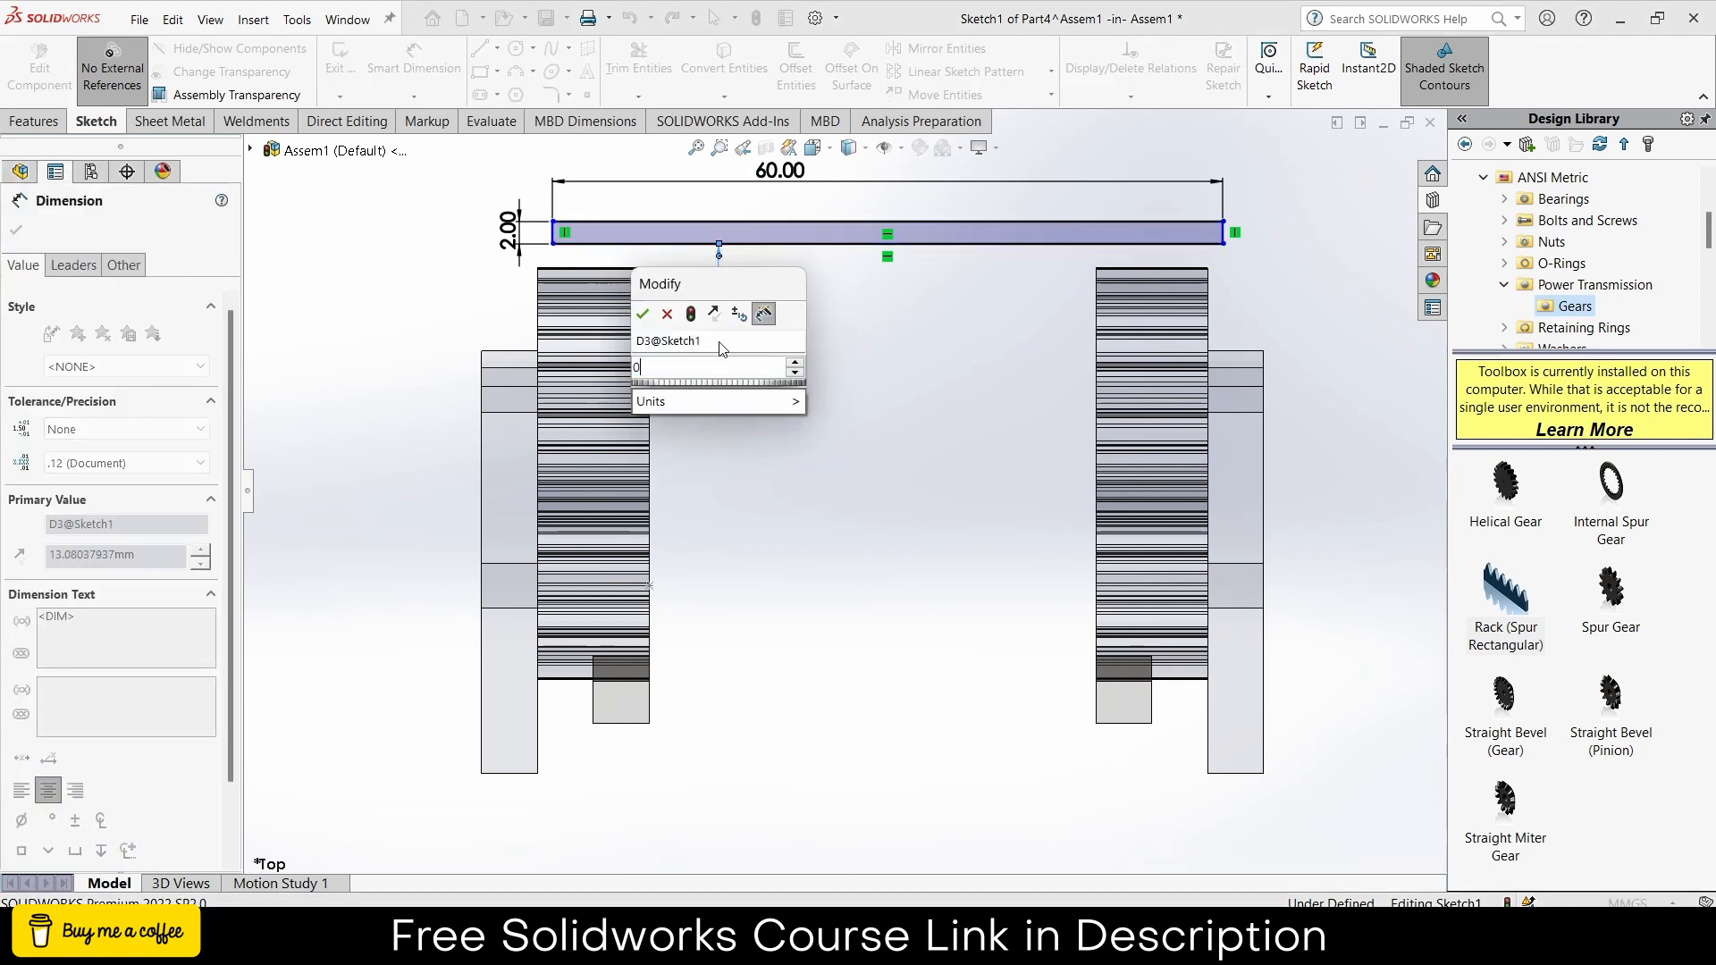
pyautogui.press('Return')
# - Set the horizontal distance from the origin to the rectangle's short end edge inside the first gear to 10 mm
pyautogui.scroll(-3, 679, 405)
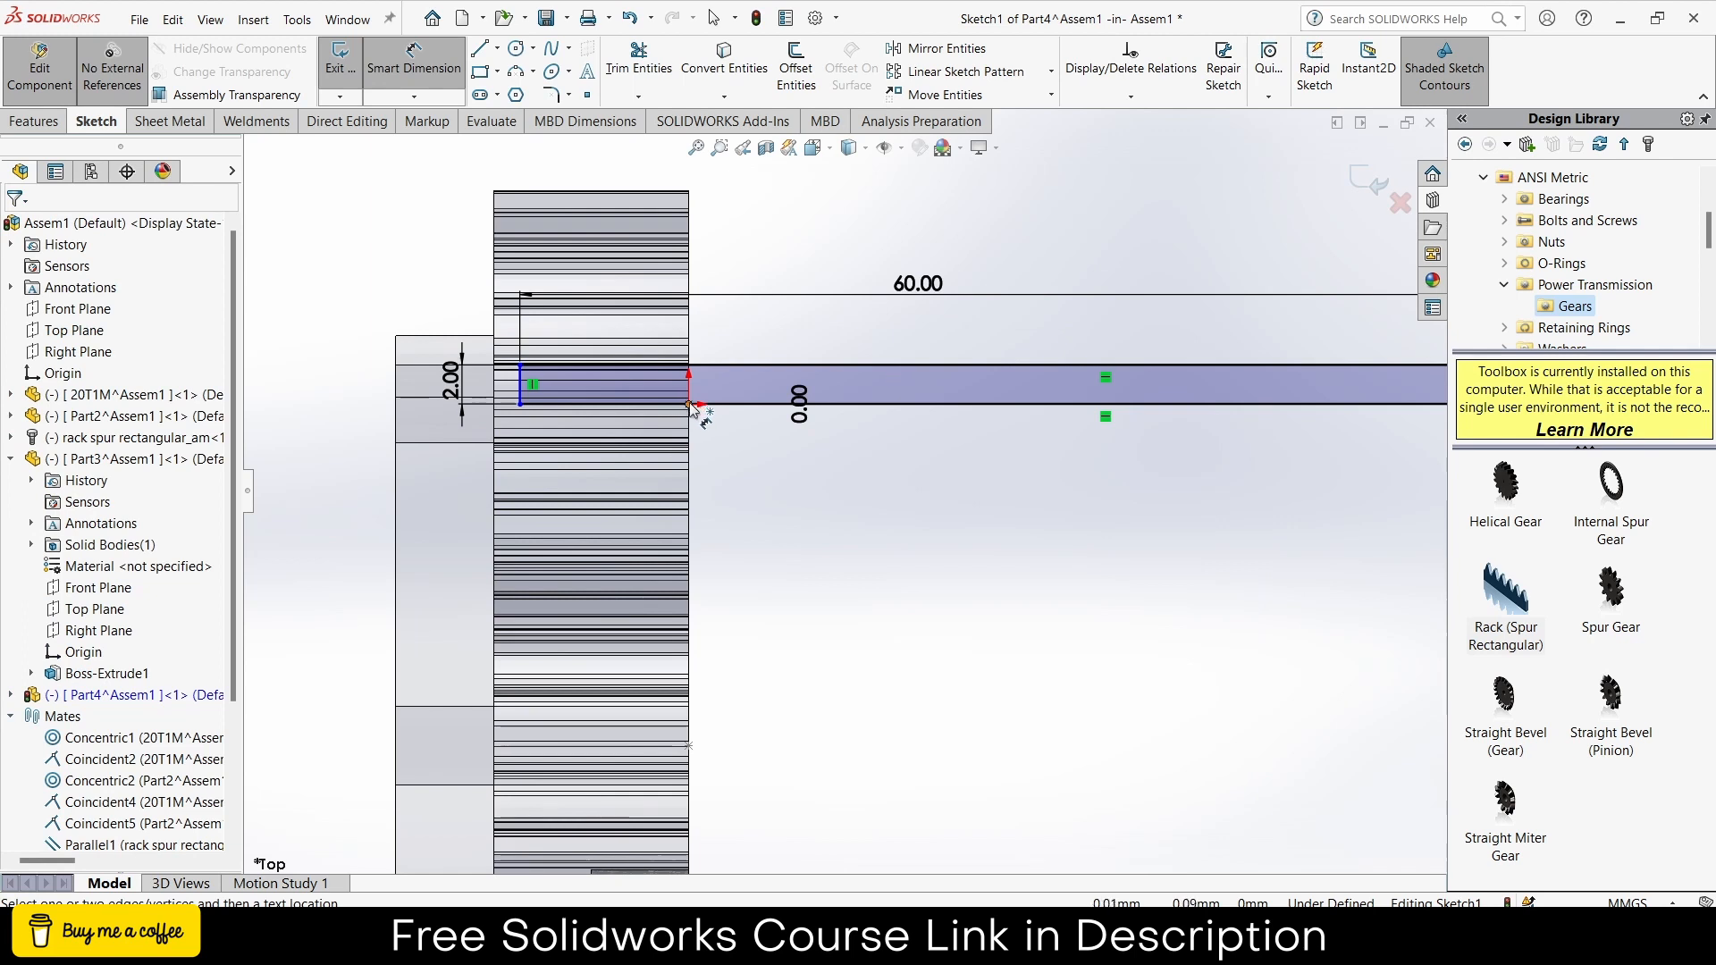
pyautogui.click(689, 405)
pyautogui.click(521, 388)
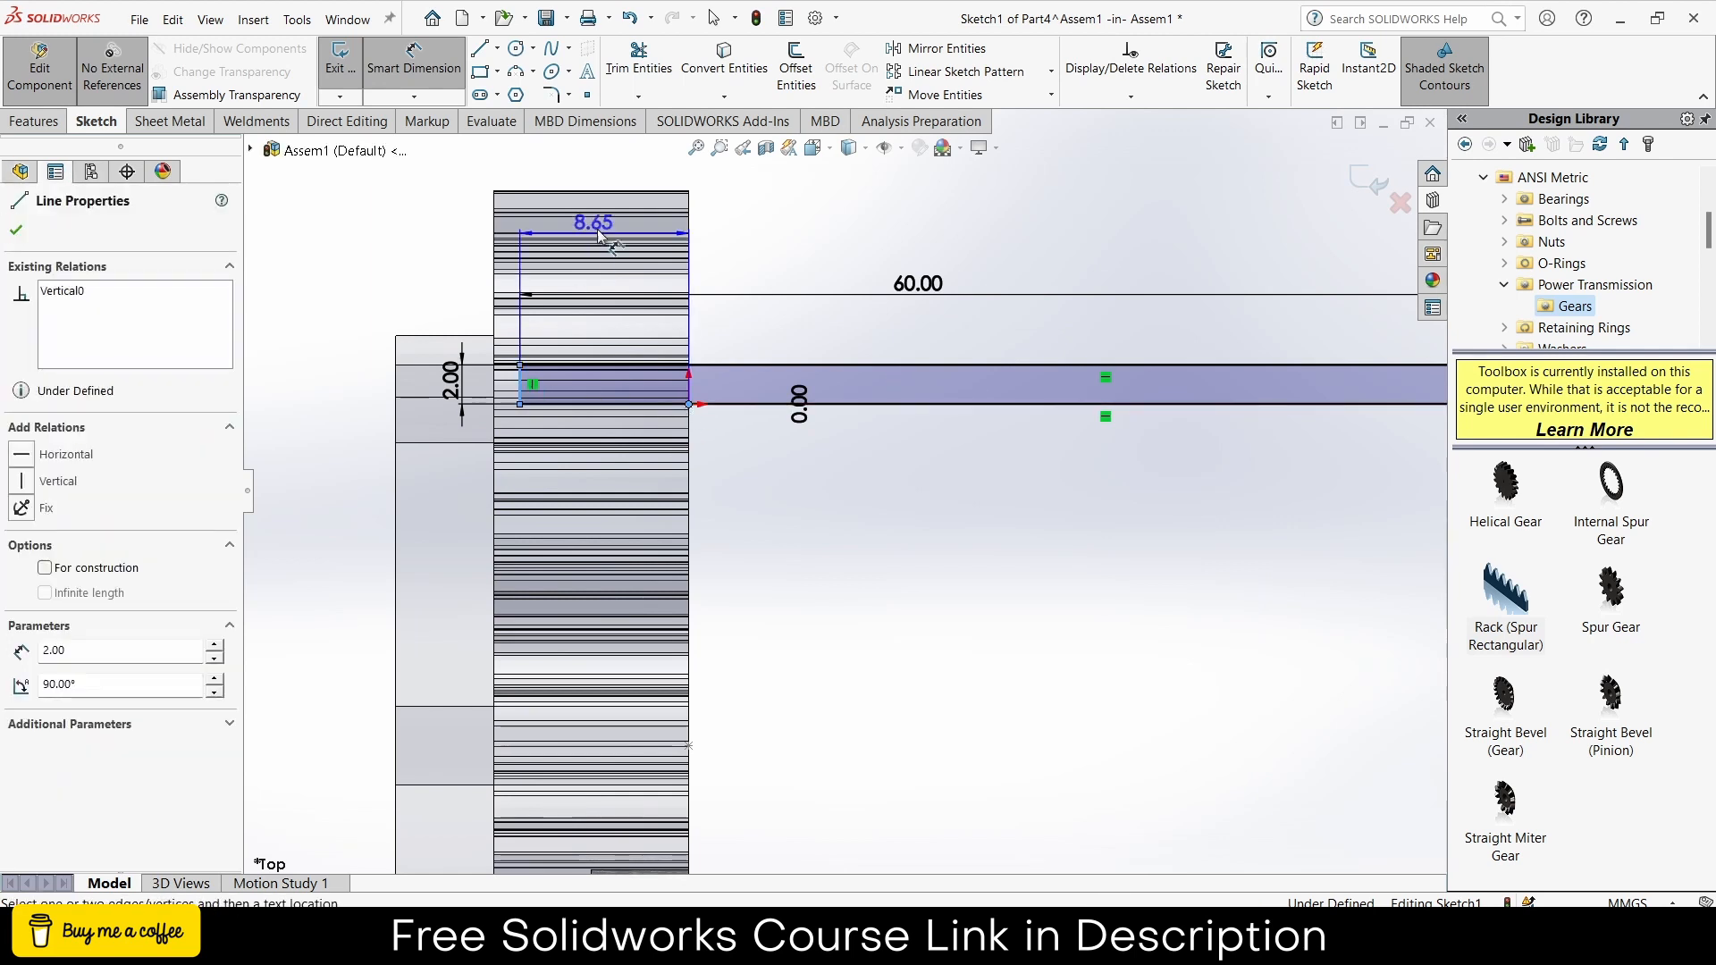
pyautogui.click(637, 154)
pyautogui.press('Return')
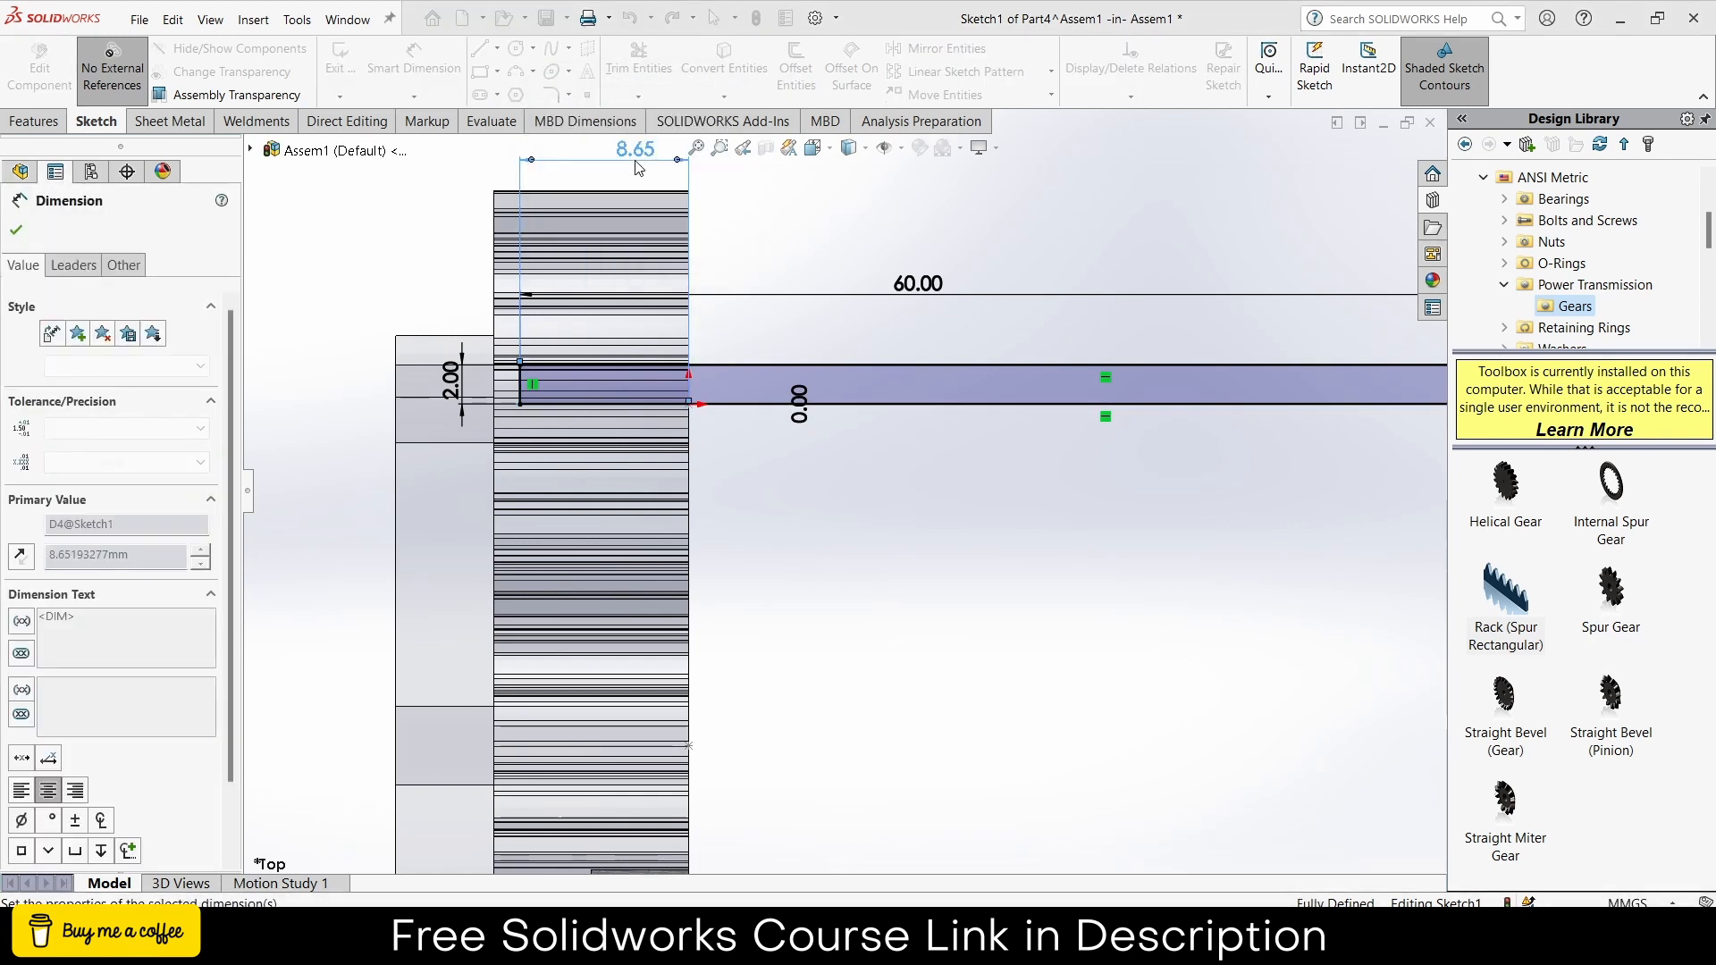
pyautogui.scroll(3, 839, 430)
pyautogui.scroll(-2, 839, 430)
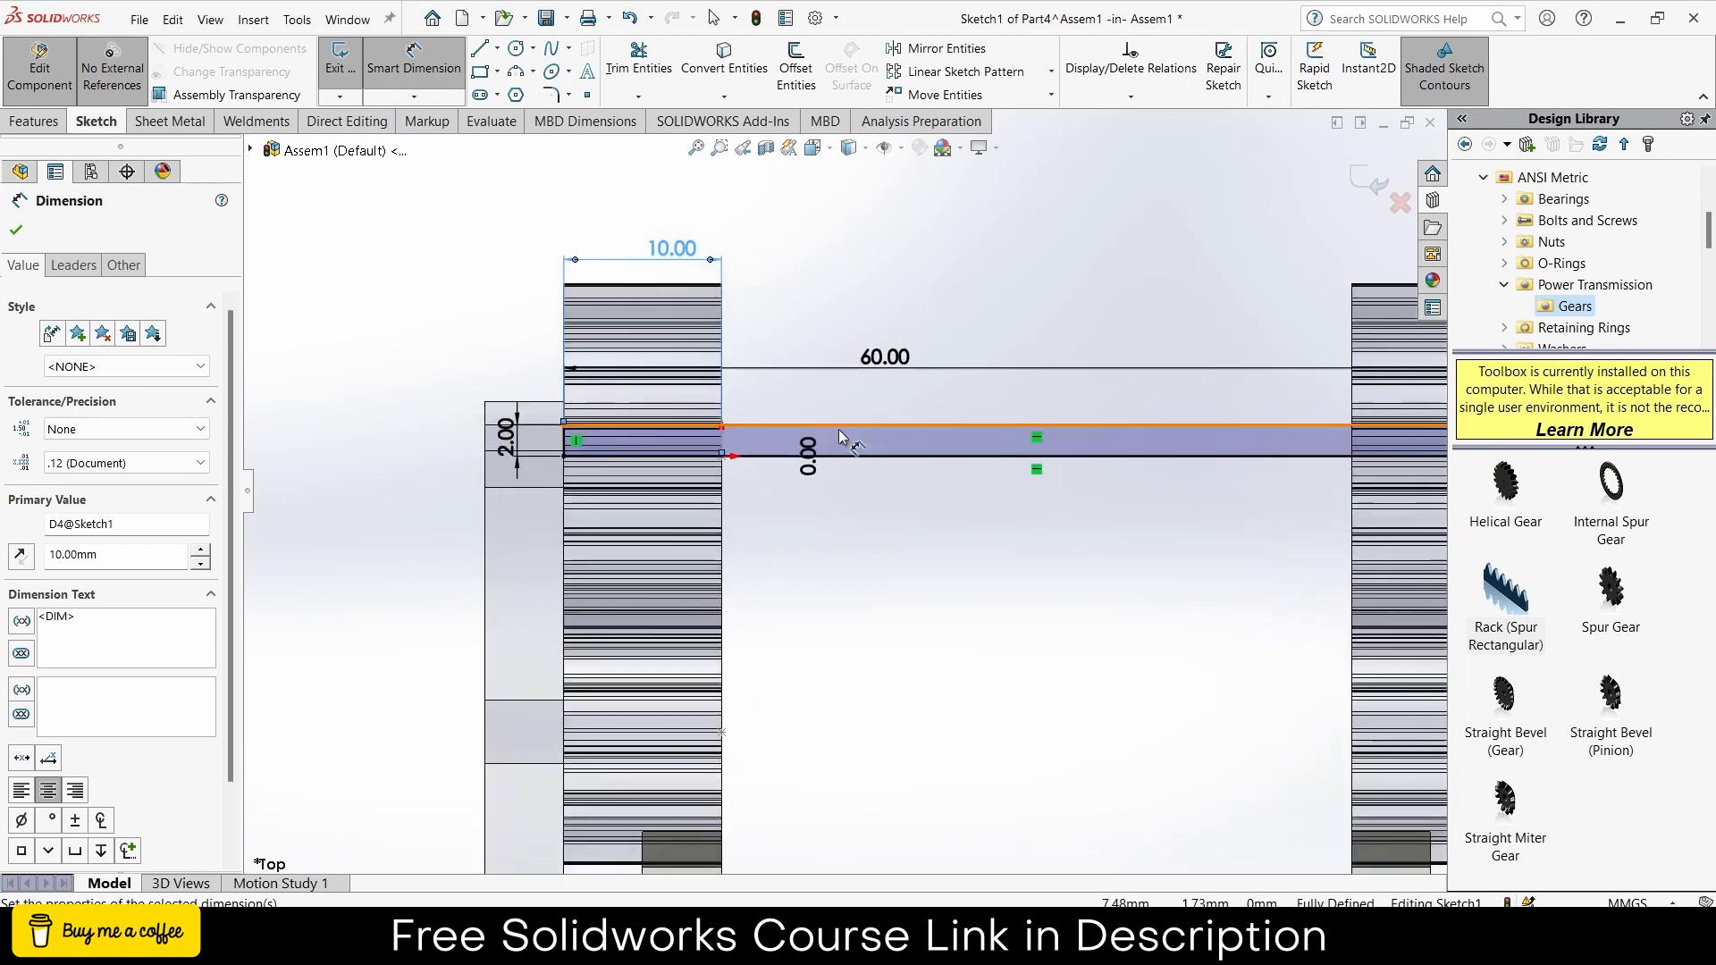
pyautogui.click(19, 120)
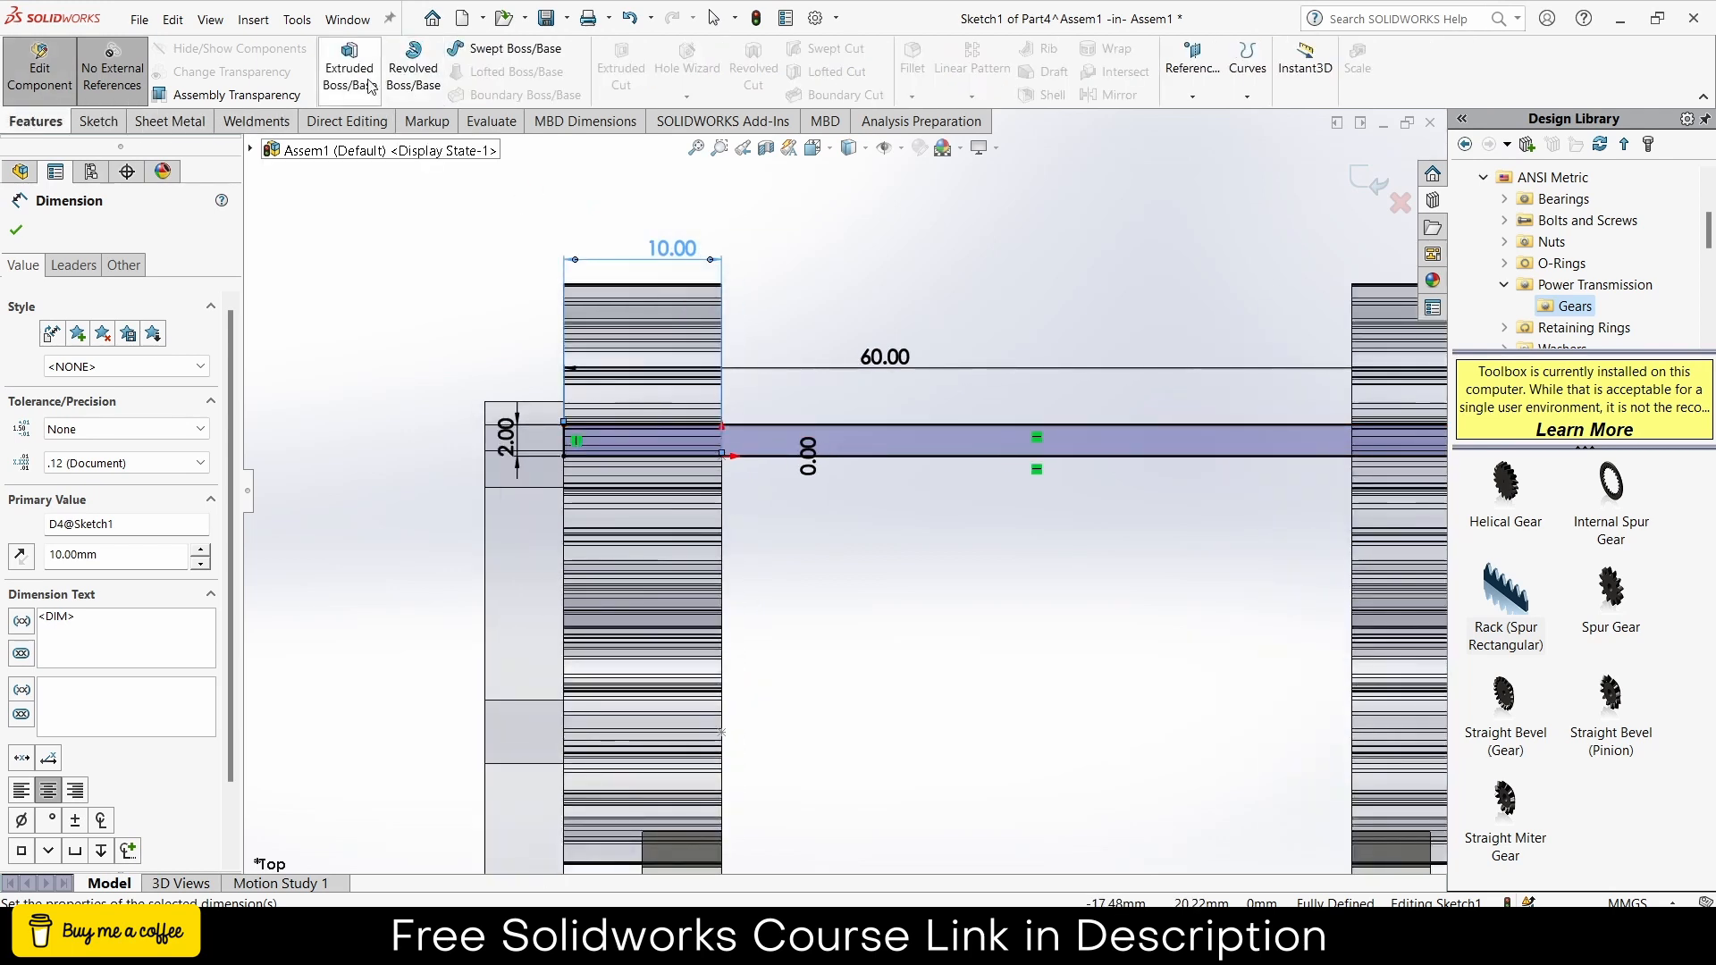
pyautogui.click(413, 67)
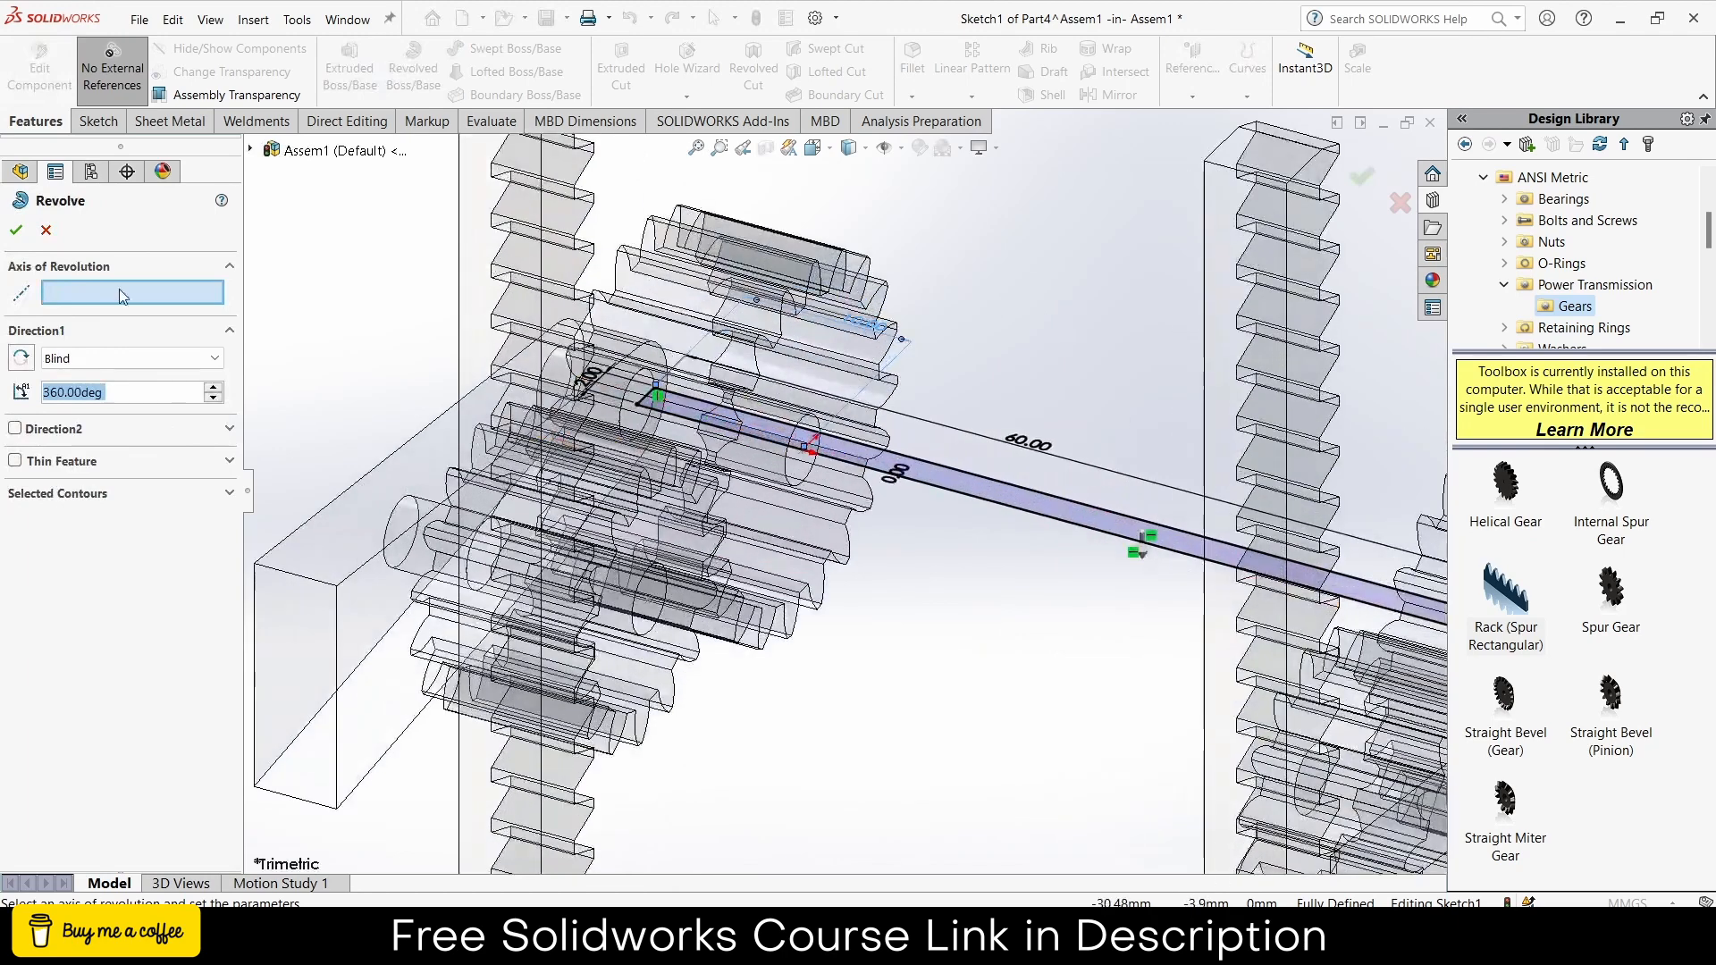
pyautogui.click(967, 489)
pyautogui.scroll(2, 936, 499)
pyautogui.scroll(1, 841, 478)
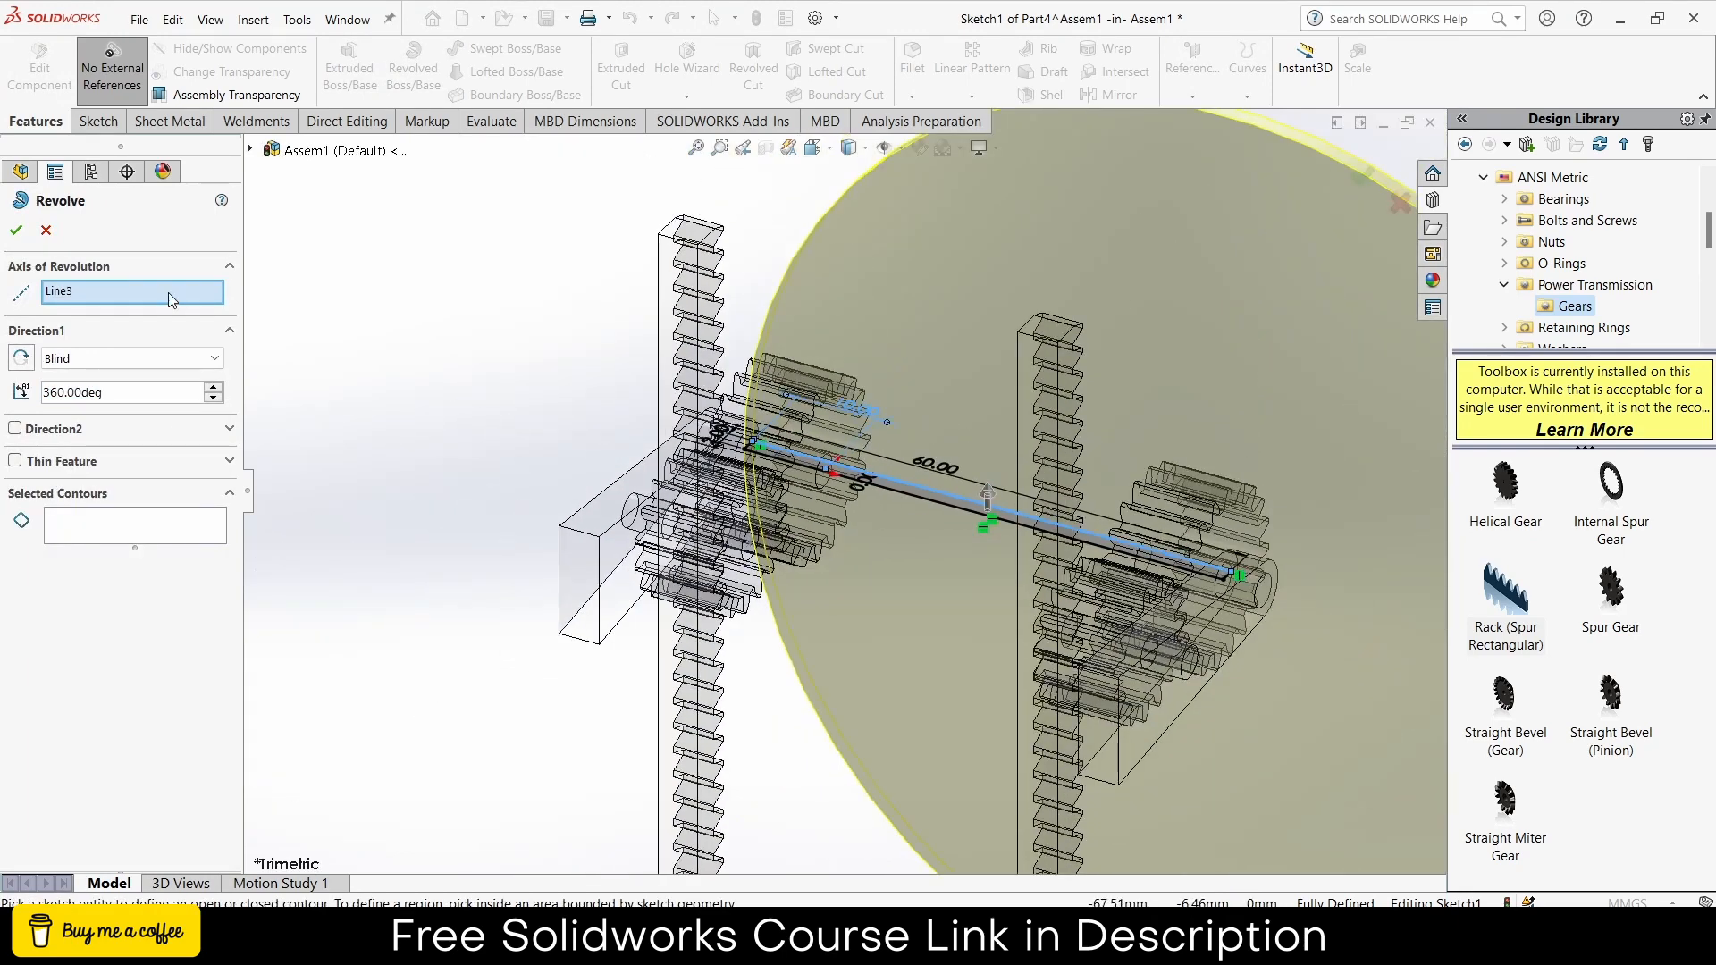
pyautogui.press('Delete')
pyautogui.scroll(-3, 822, 506)
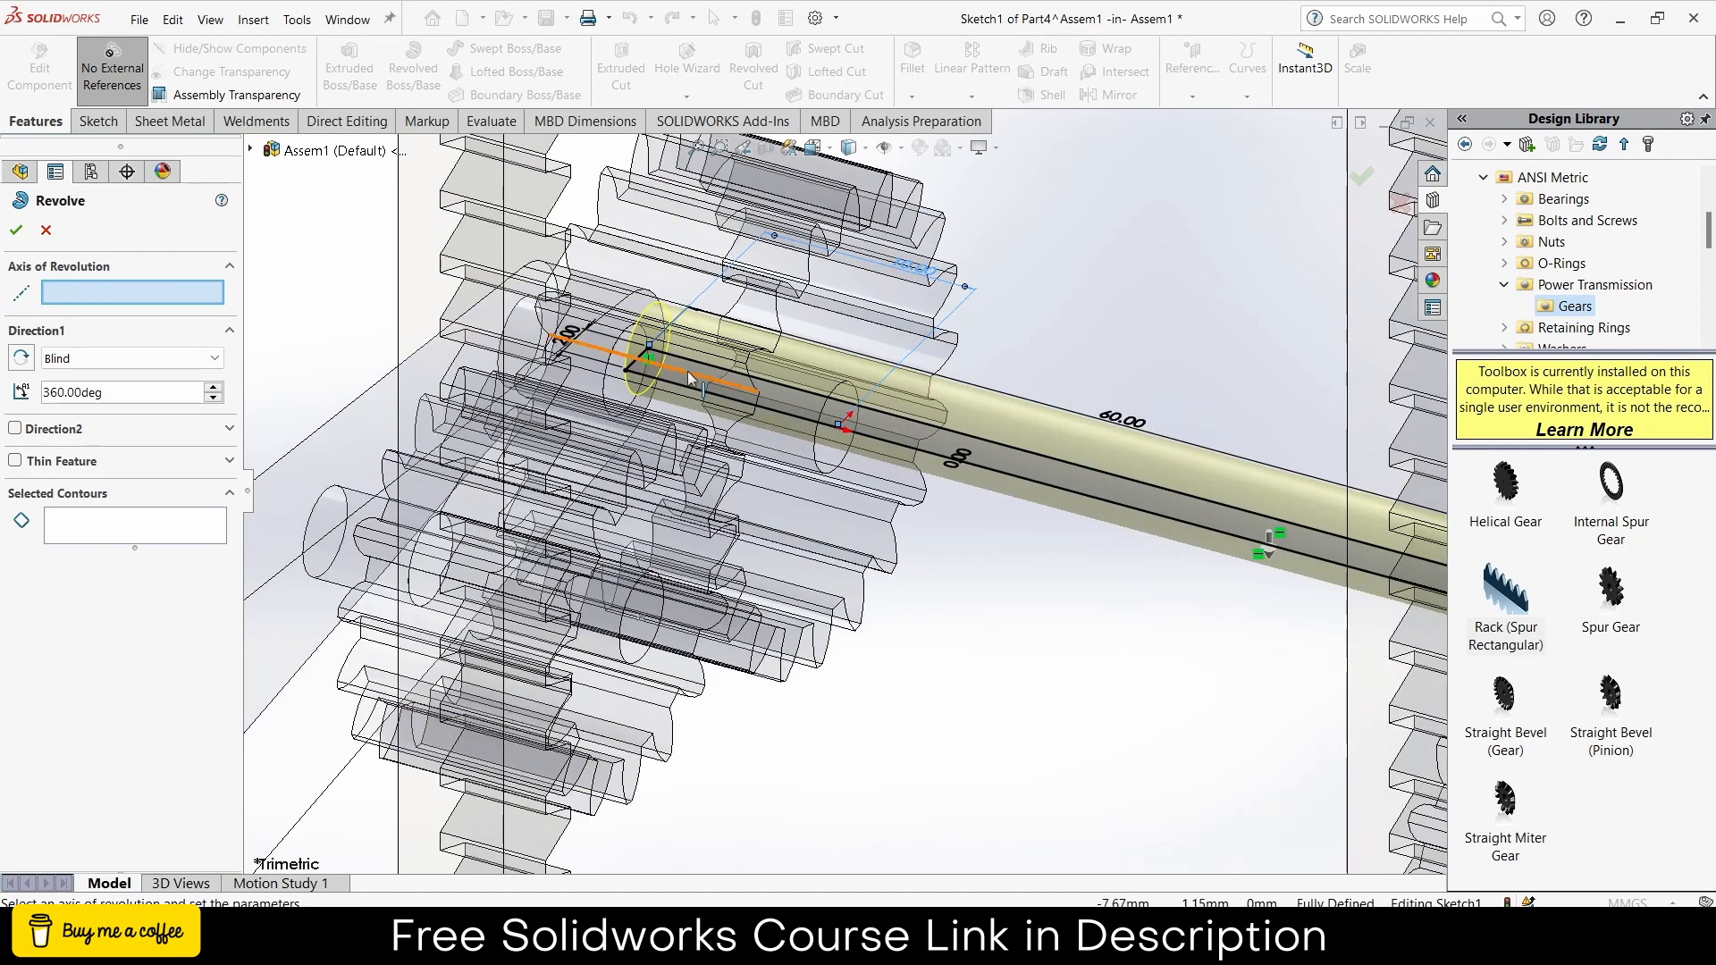
pyautogui.moveTo(689, 376); pyautogui.dragTo(624, 483, button='middle')
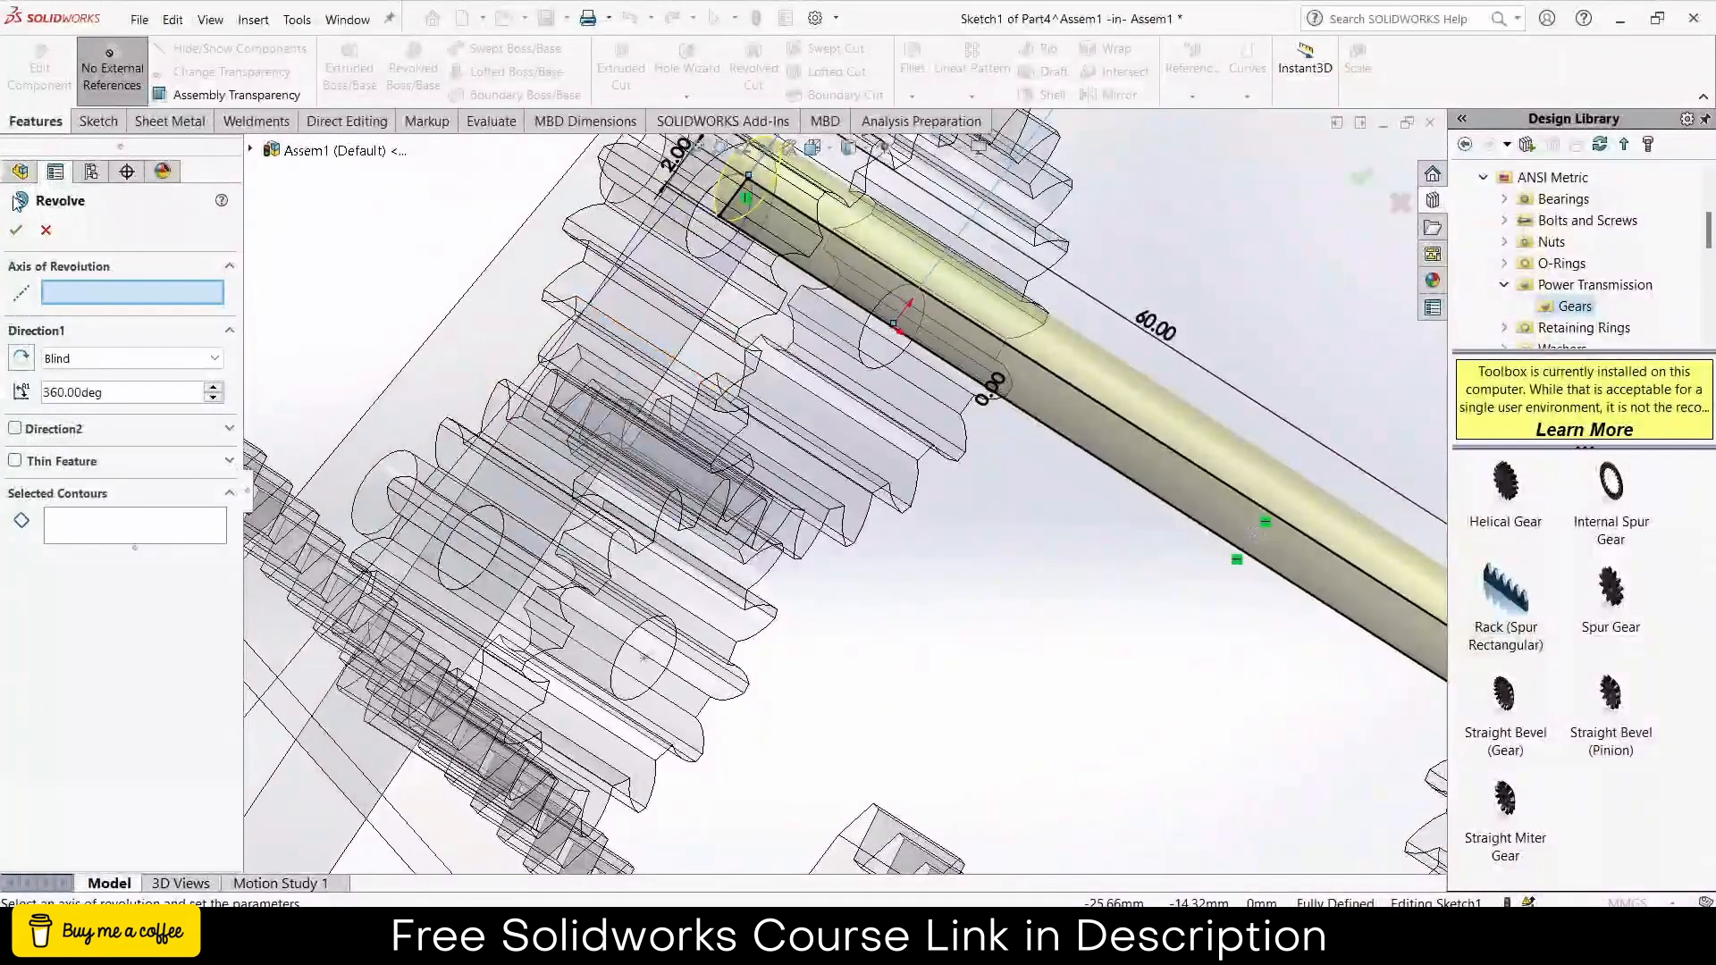
pyautogui.click(16, 231)
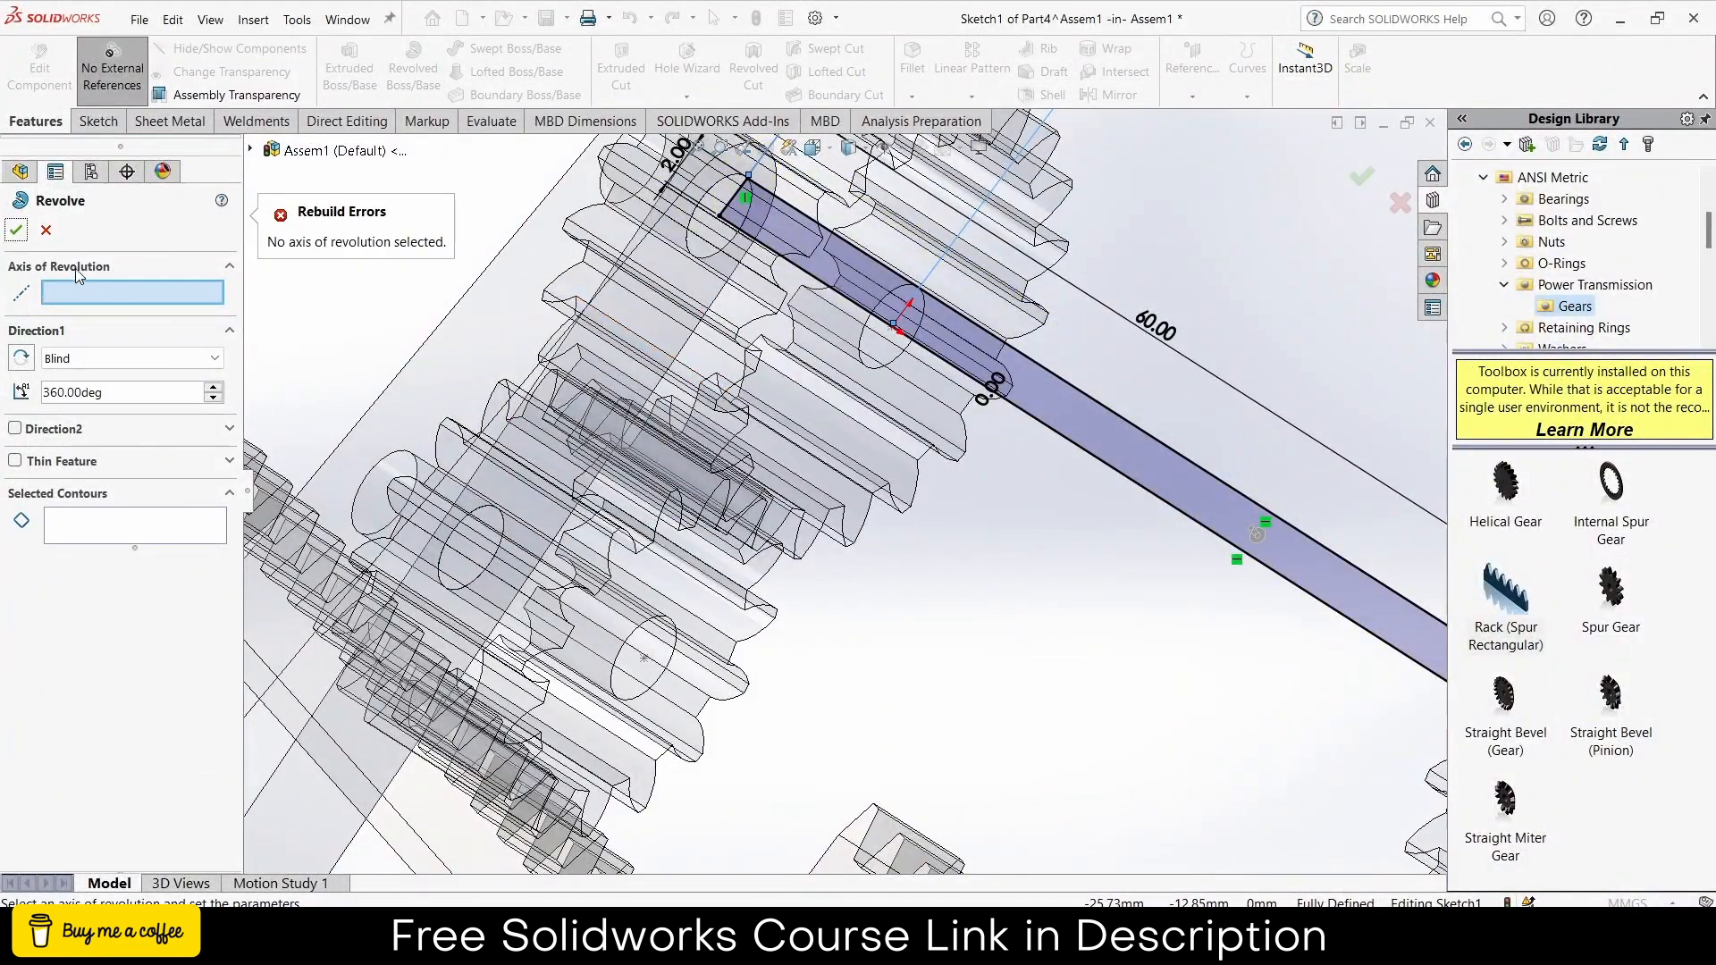
pyautogui.click(46, 230)
# - Convert the rectangle's lower long edge, which passes through the origin, to construction geometry
pyautogui.click(1028, 413)
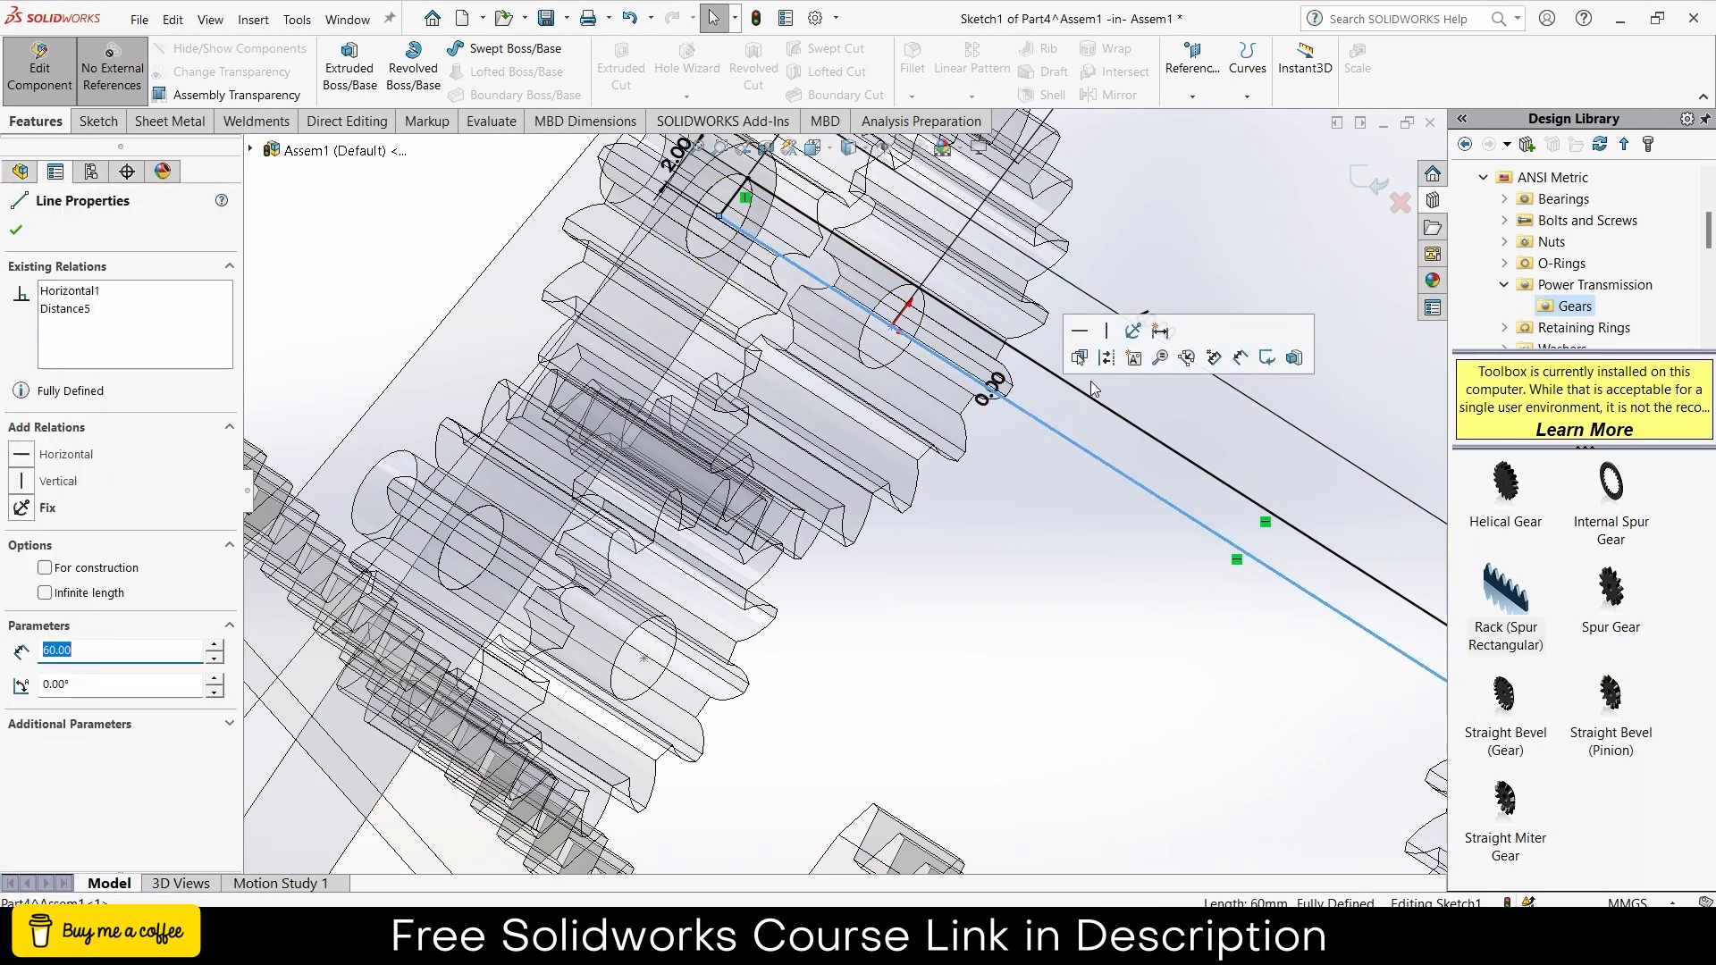
pyautogui.click(1105, 360)
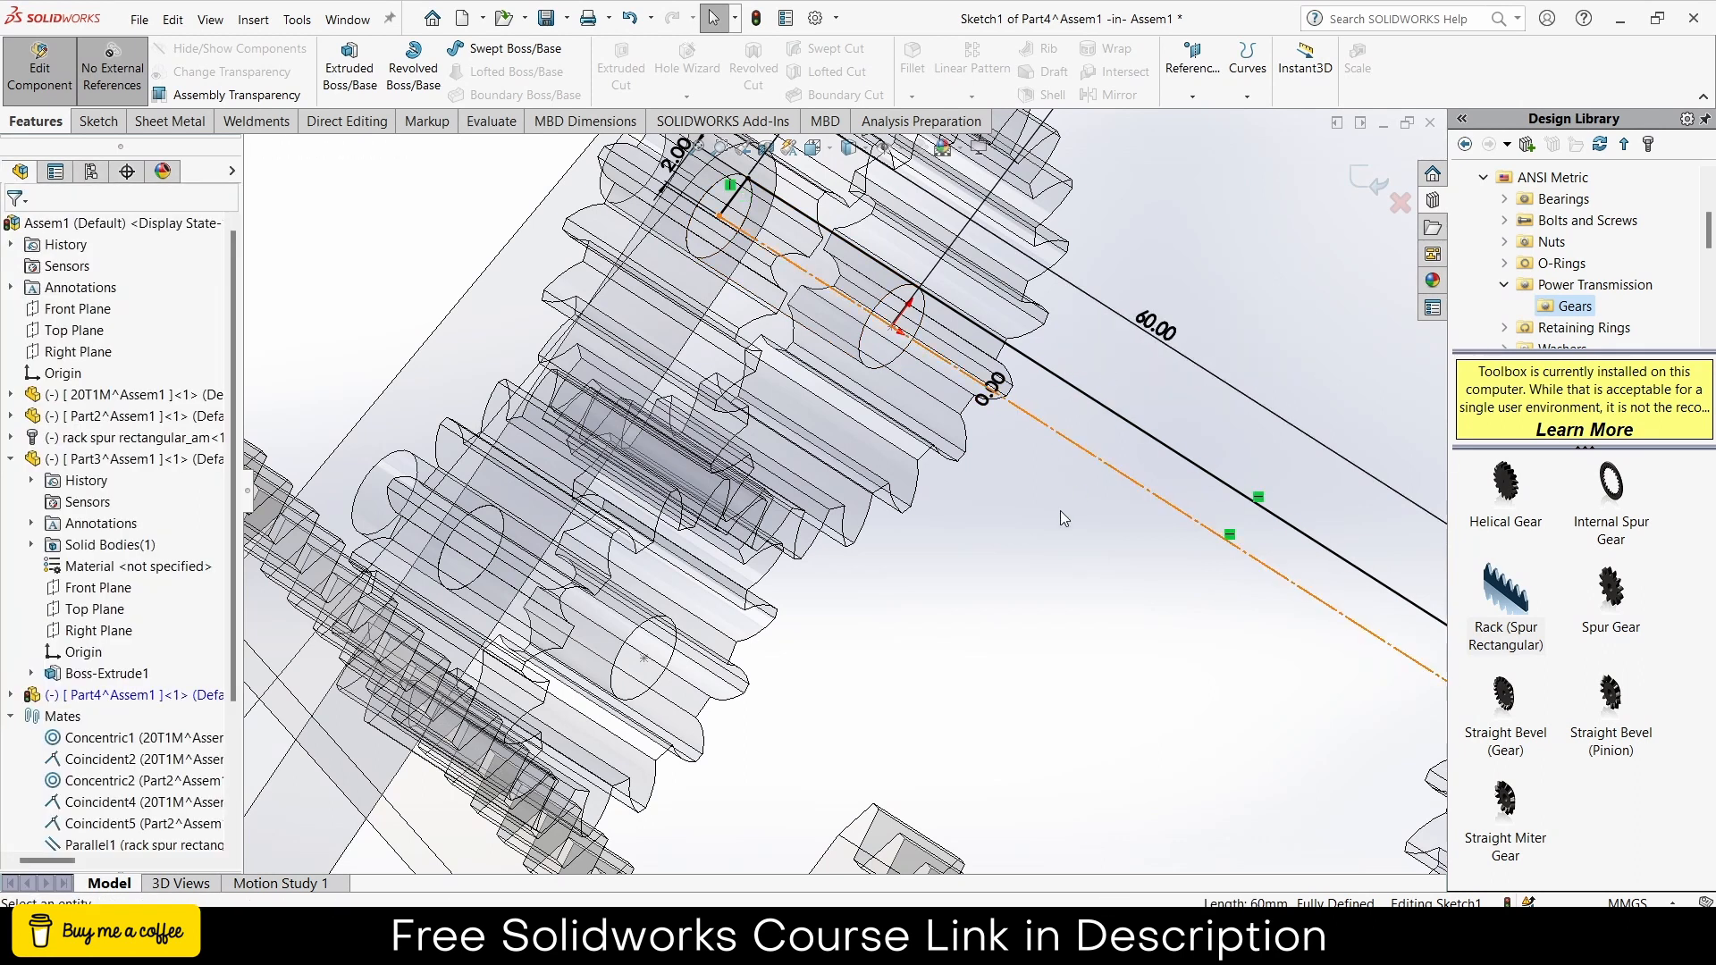
pyautogui.click(432, 81)
pyautogui.click(977, 476)
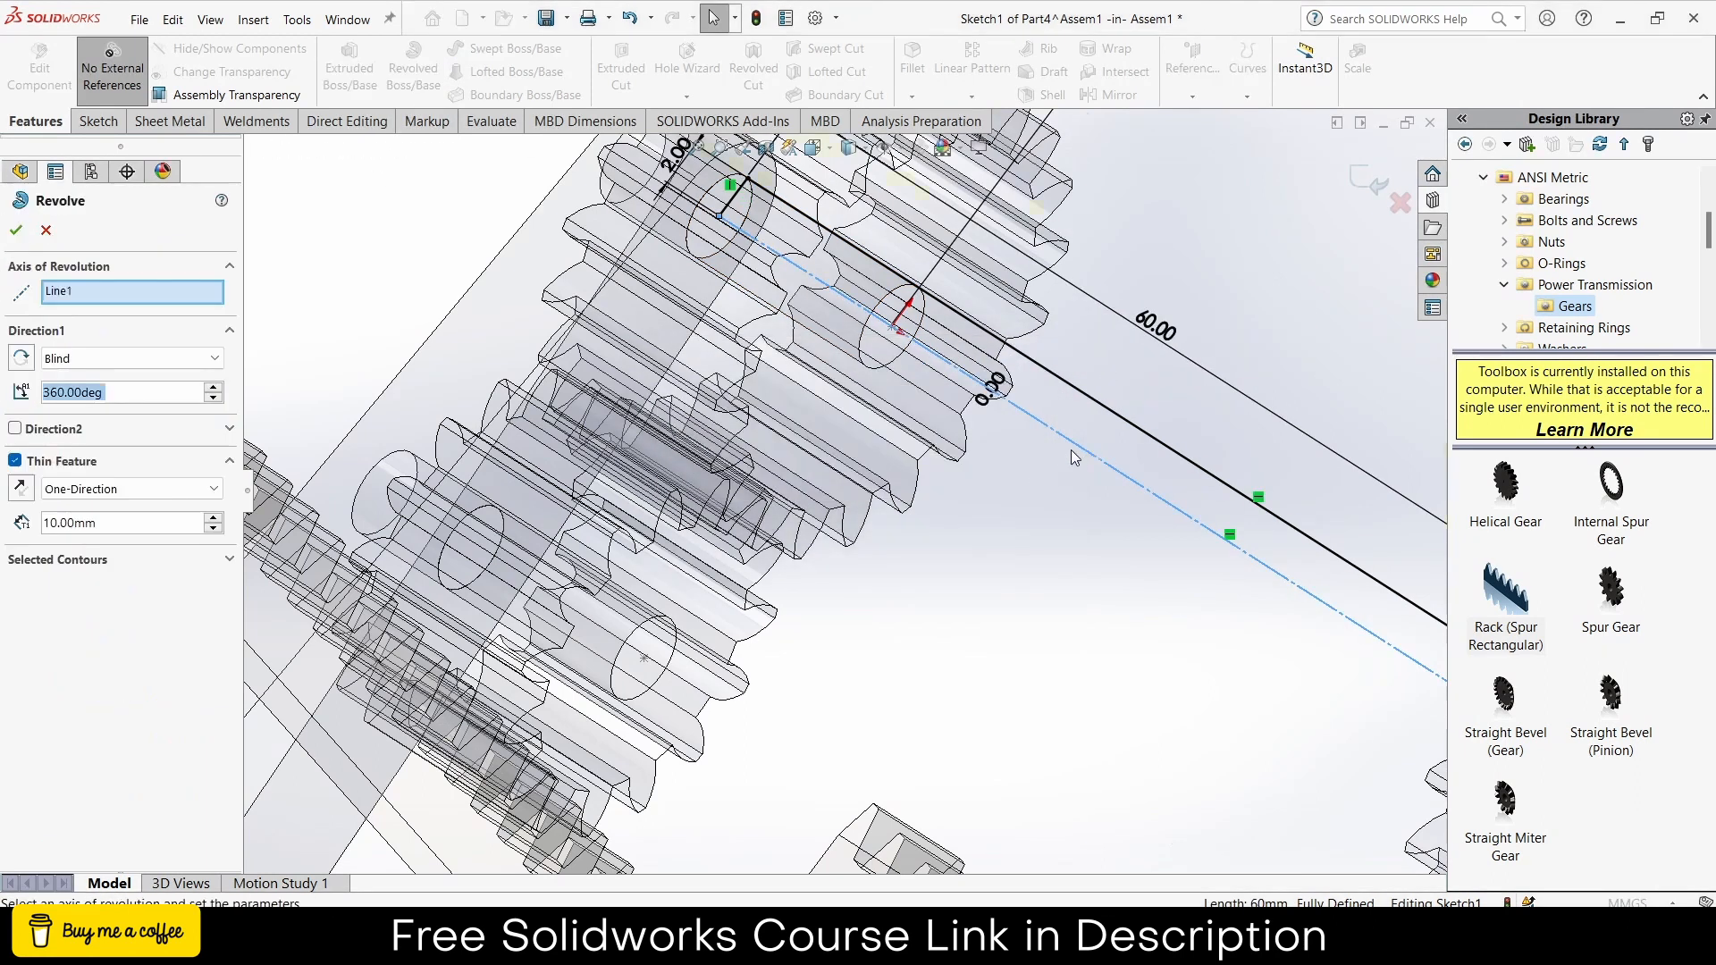
pyautogui.click(15, 461)
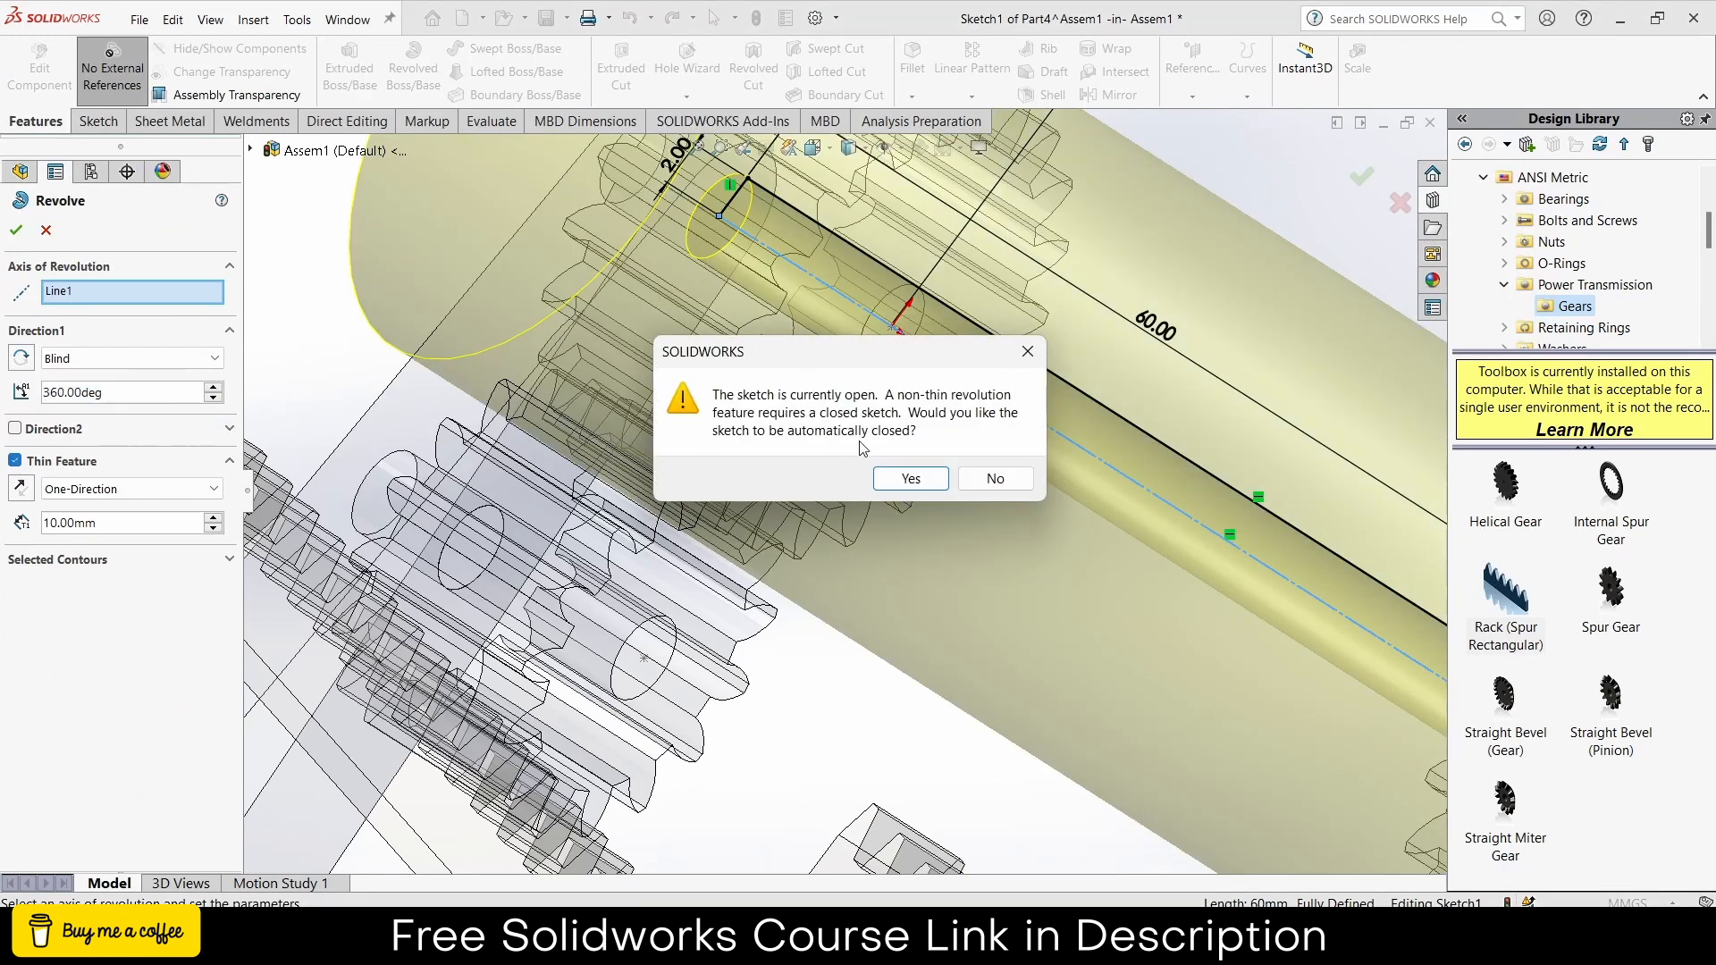
pyautogui.click(984, 476)
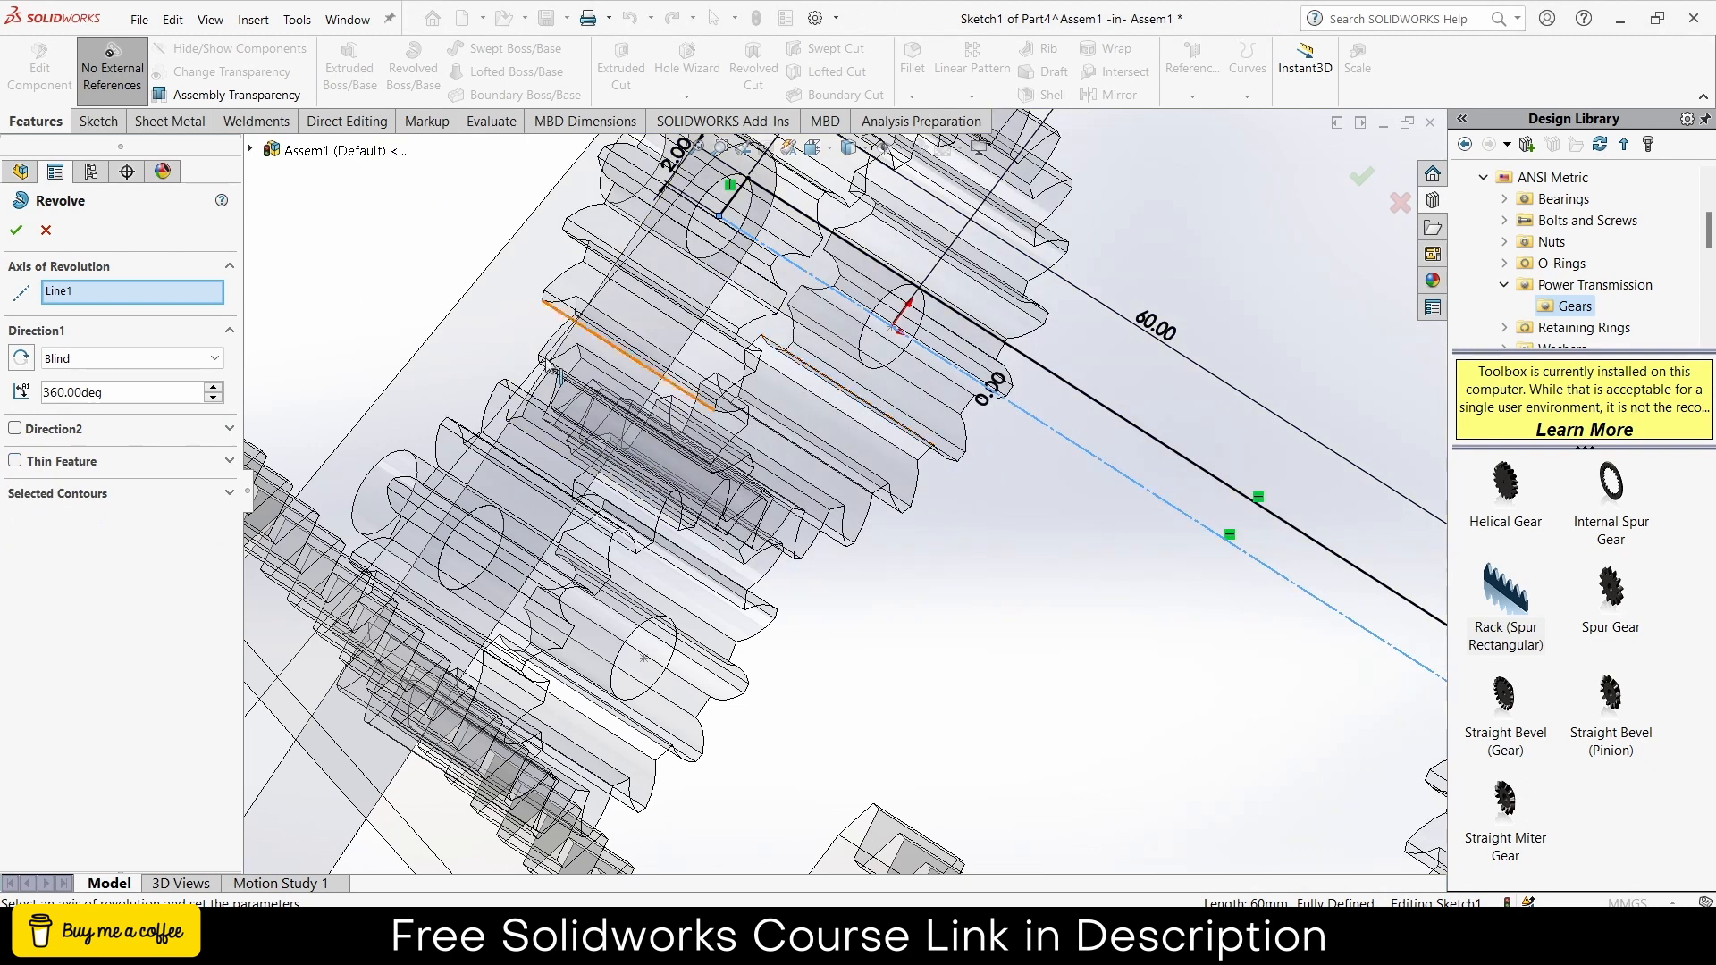
pyautogui.click(47, 232)
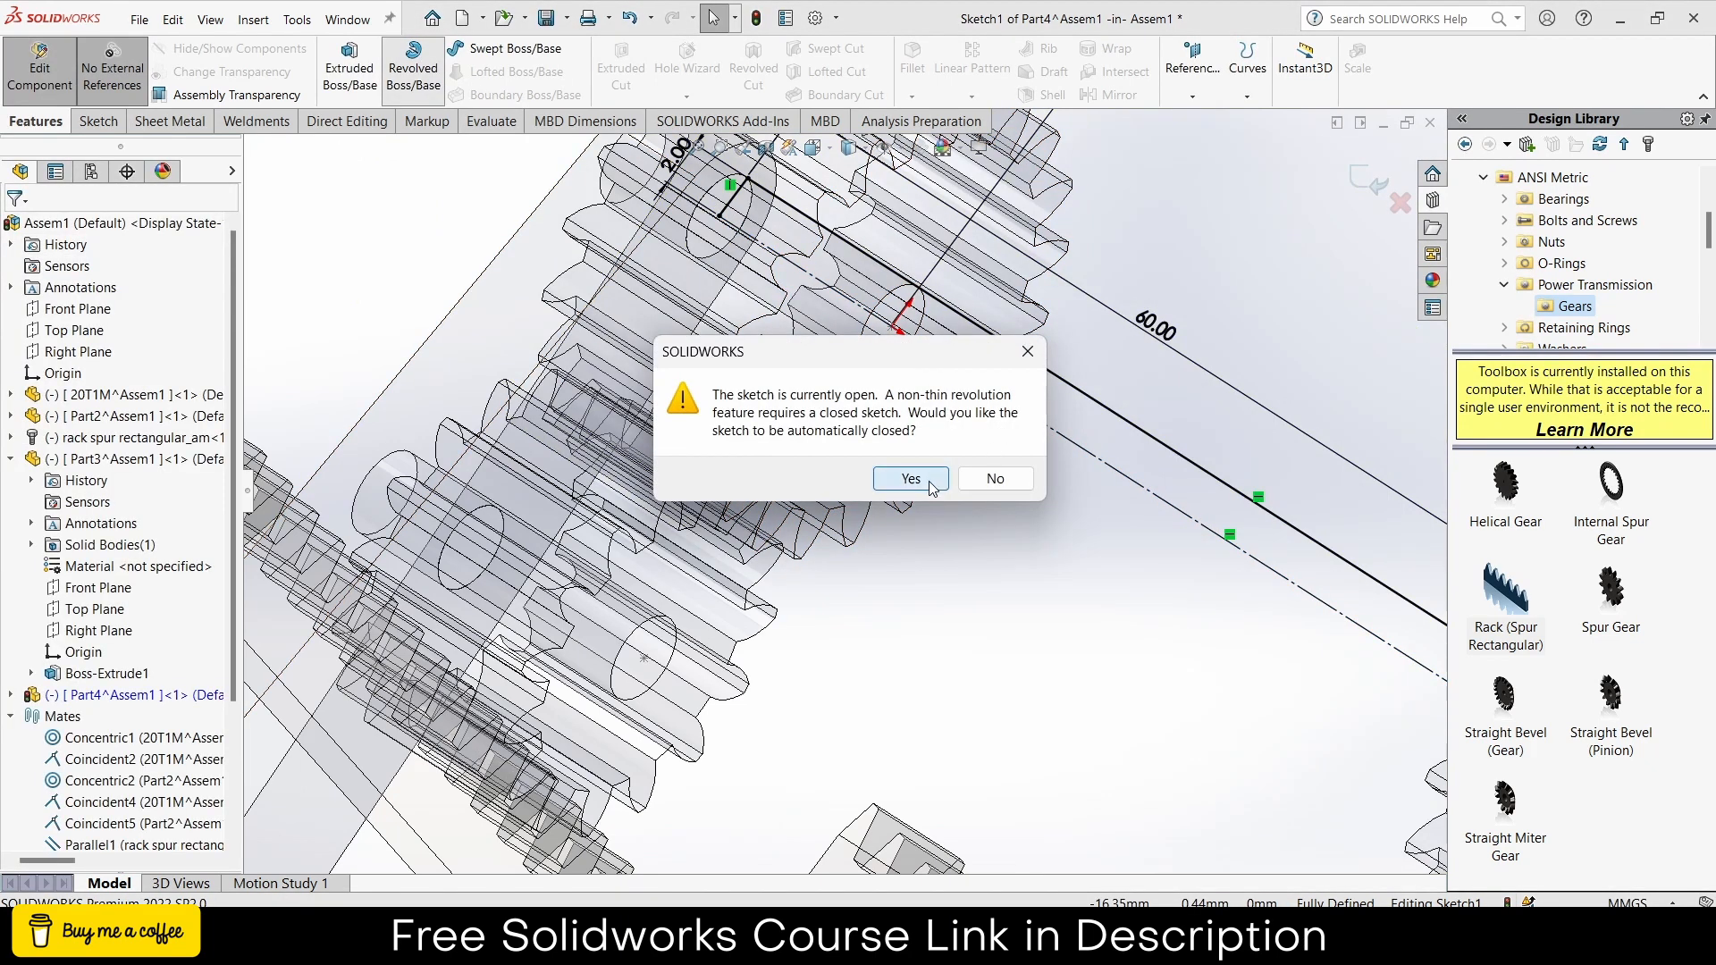
# - Revolve the rectangle 360° about its construction edge as a solid shaft, letting the open sketch close automatically
pyautogui.click(930, 484)
pyautogui.scroll(3, 995, 438)
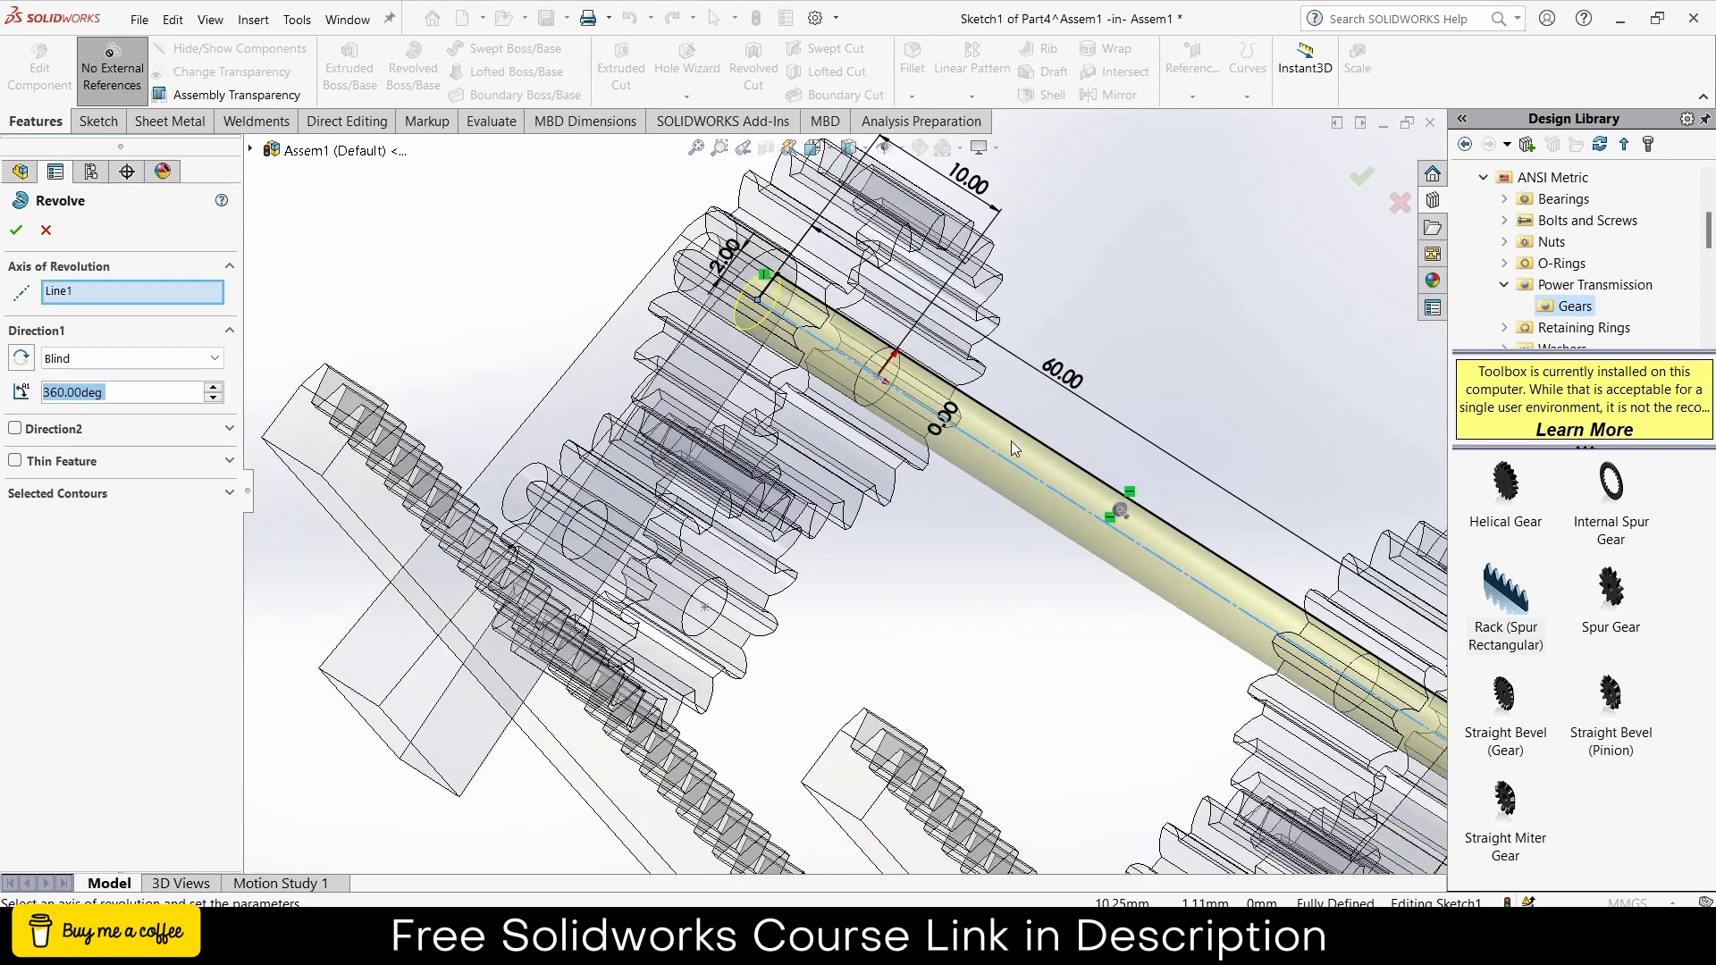
pyautogui.click(18, 228)
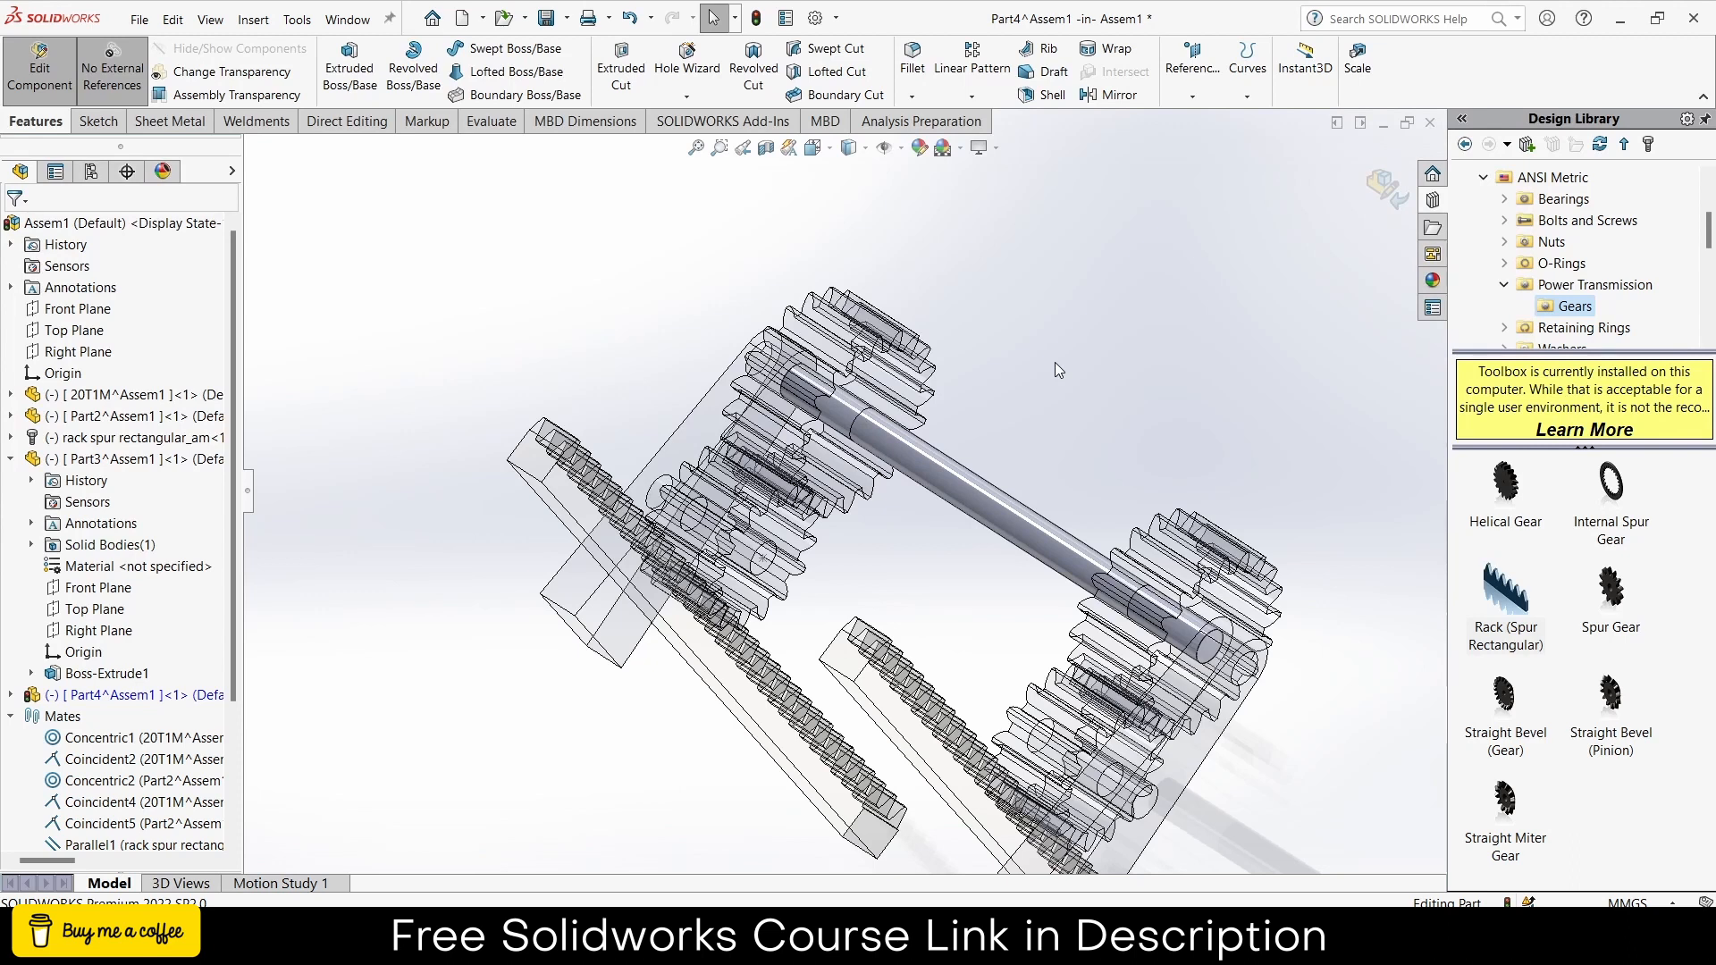
# - Open a new sketch on the shaft's flat end face beside the larger gear
pyautogui.moveTo(953, 548); pyautogui.dragTo(938, 509, button='middle')
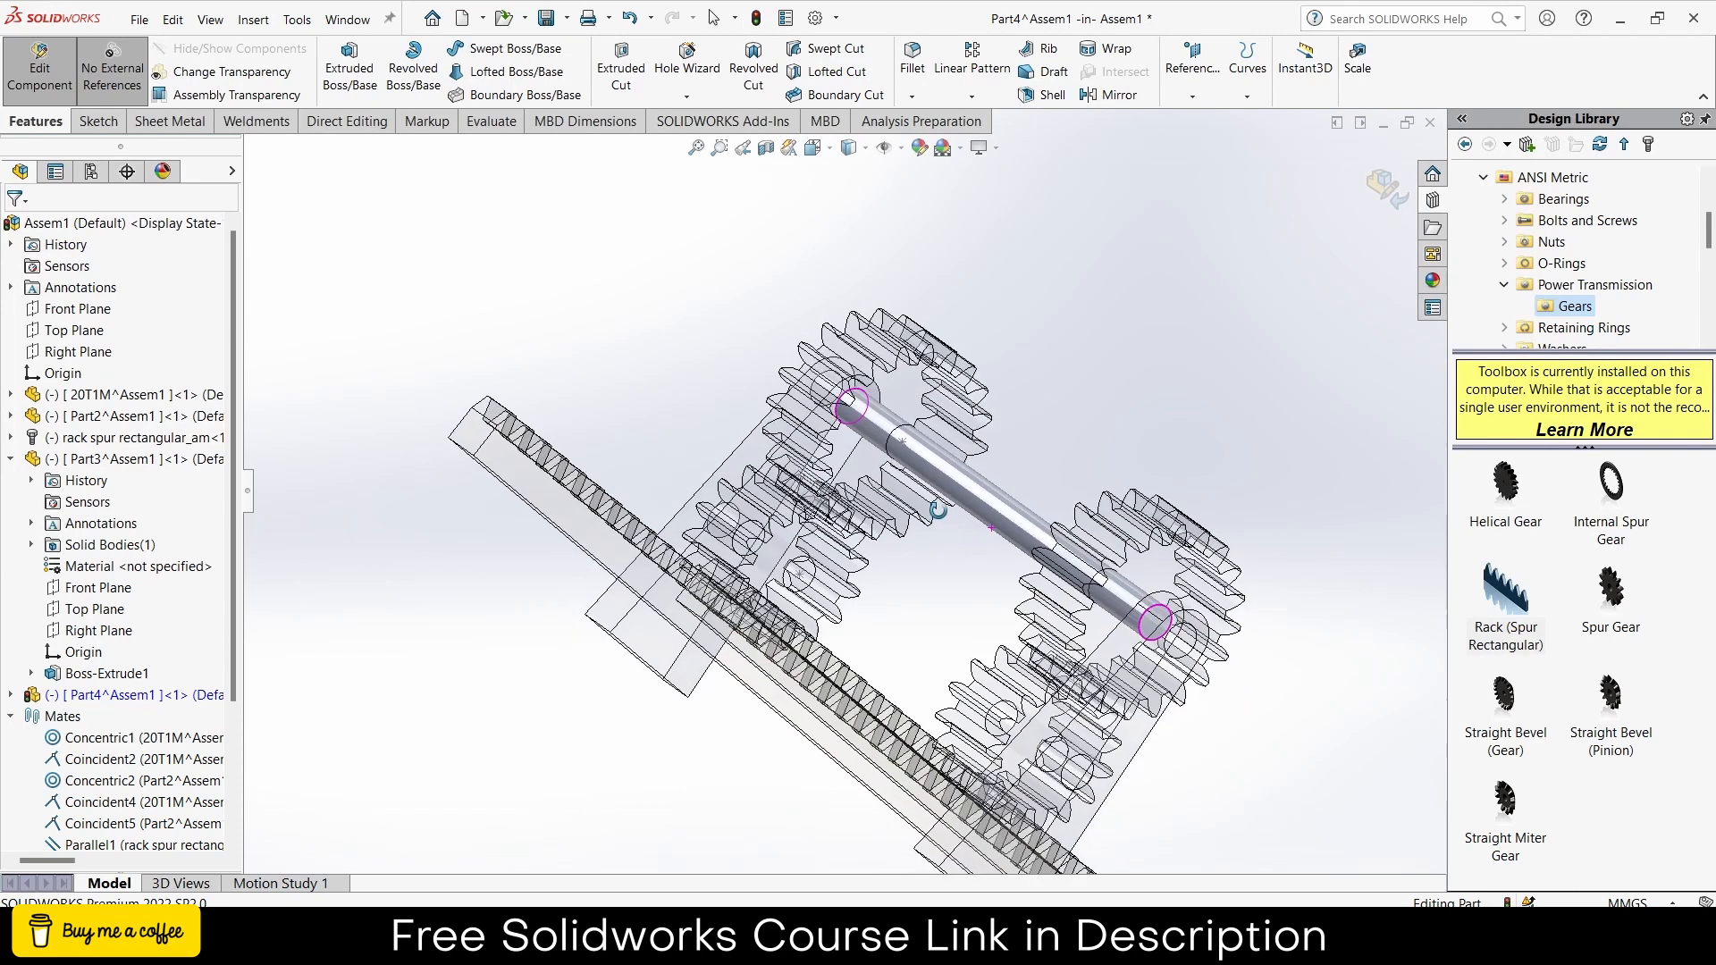
pyautogui.scroll(-5, 1192, 625)
pyautogui.click(1109, 615)
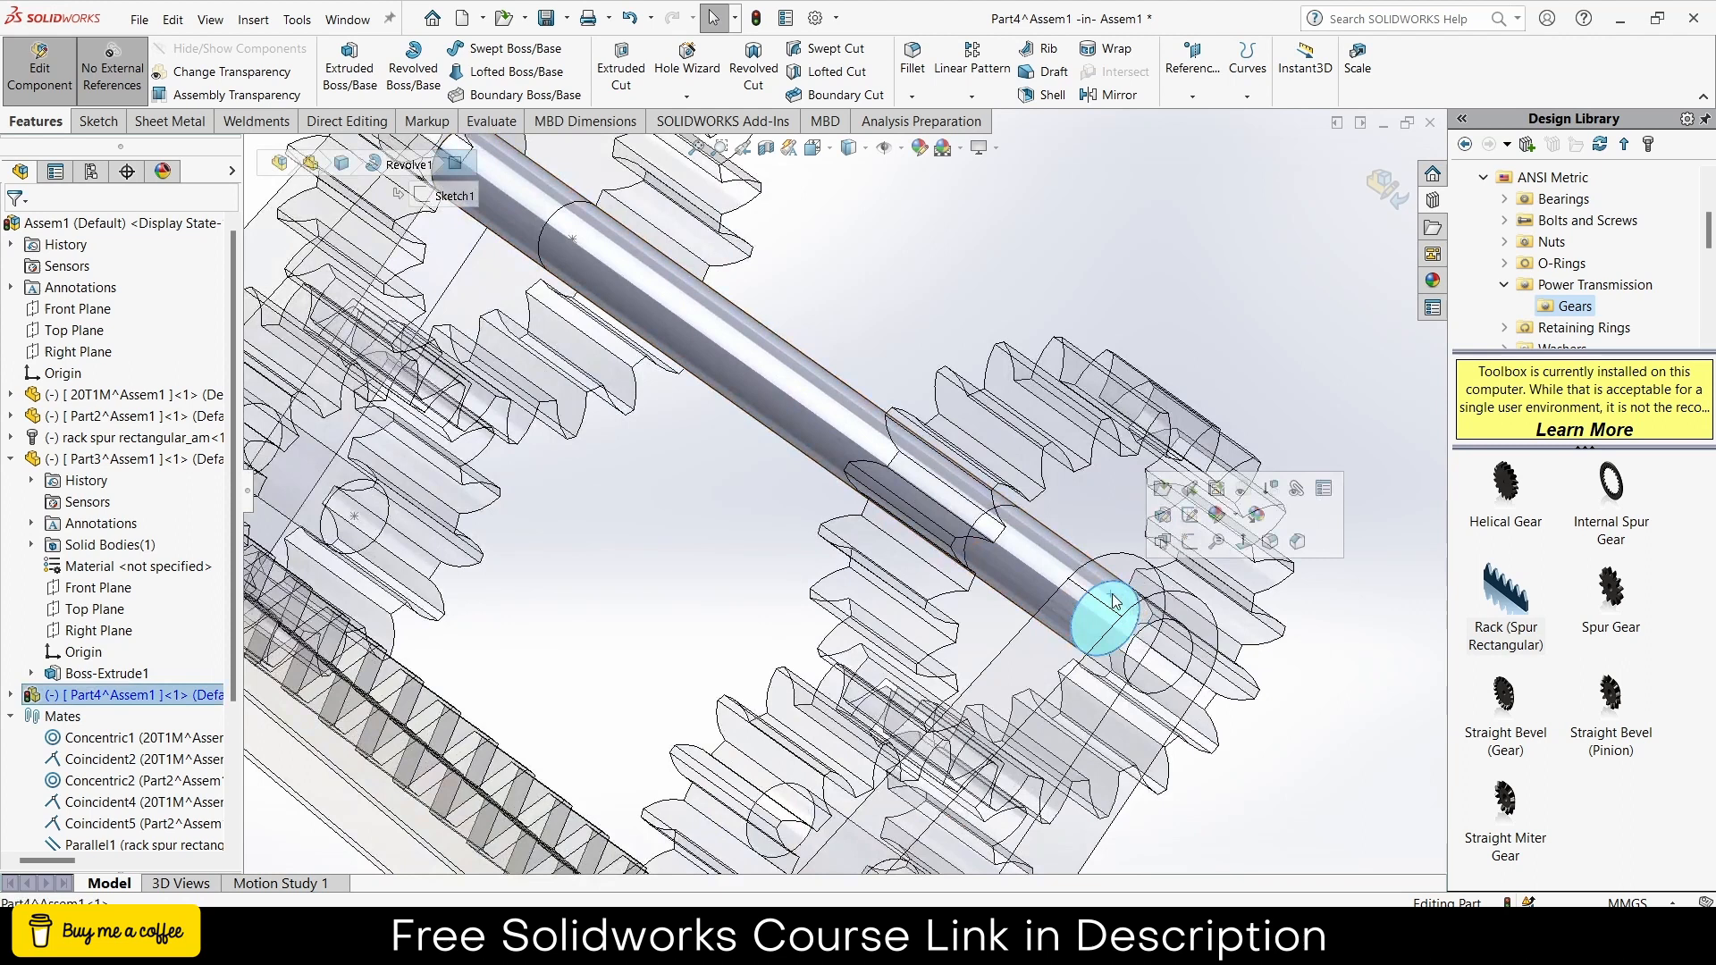
pyautogui.click(1189, 542)
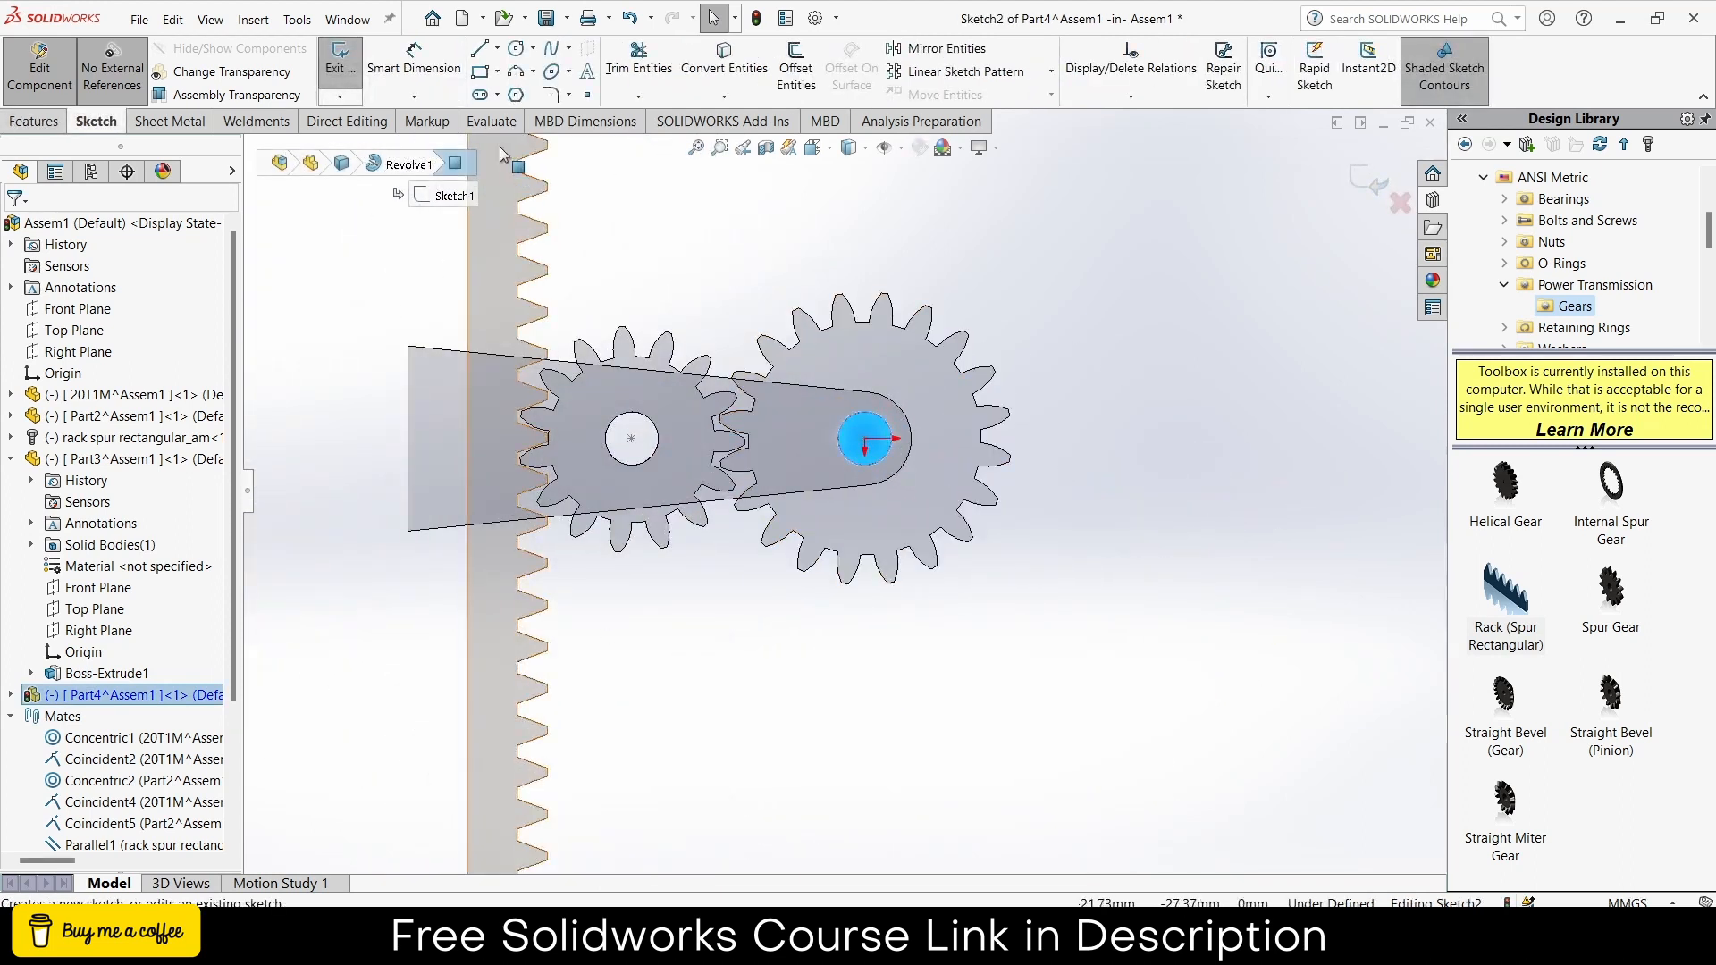
pyautogui.click(516, 48)
pyautogui.scroll(-3, 873, 429)
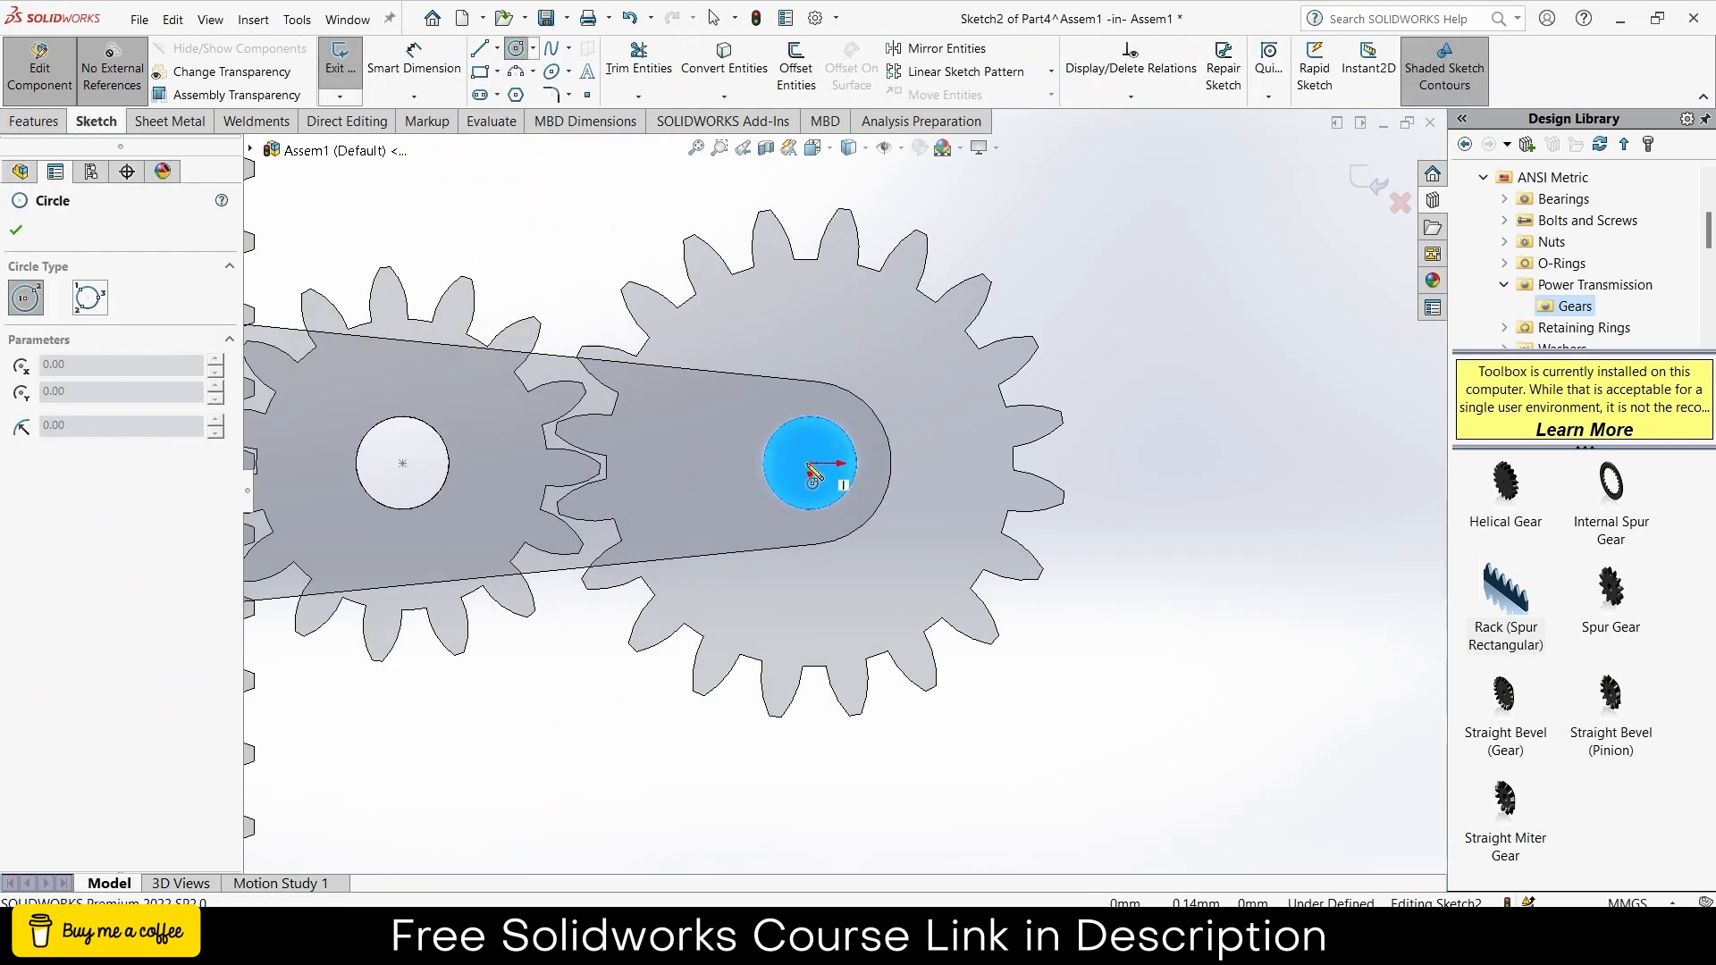
pyautogui.click(809, 463)
pyautogui.click(852, 440)
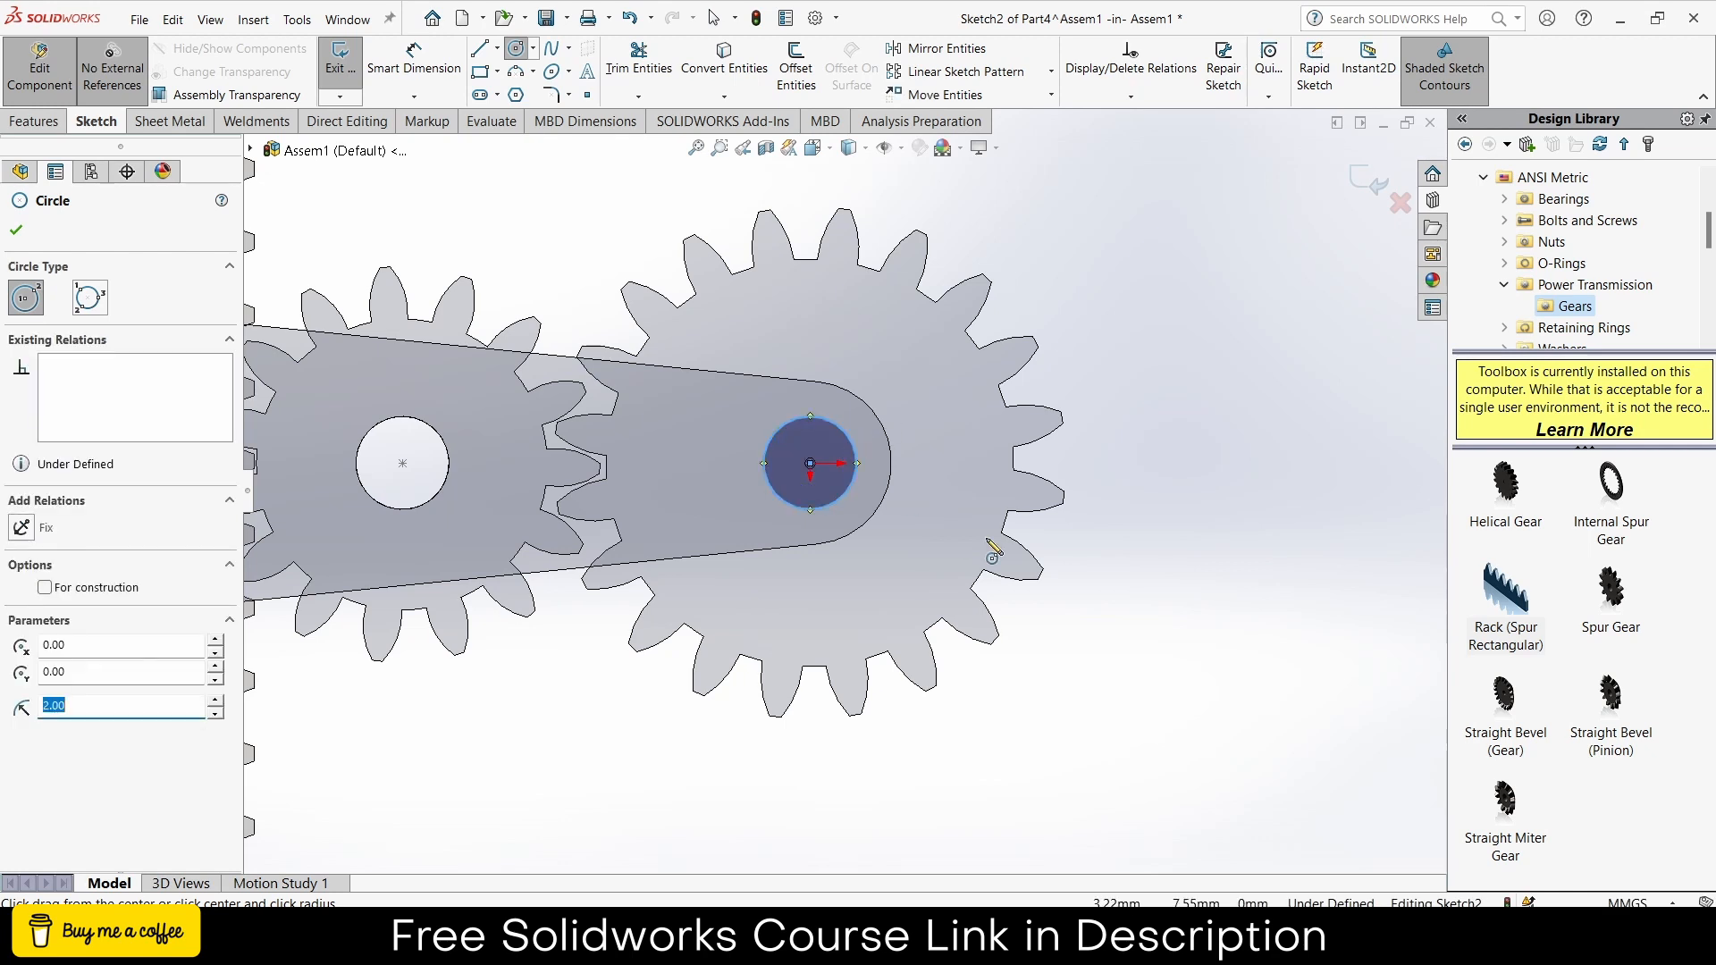
pyautogui.hotkey('ctrl', 'z')
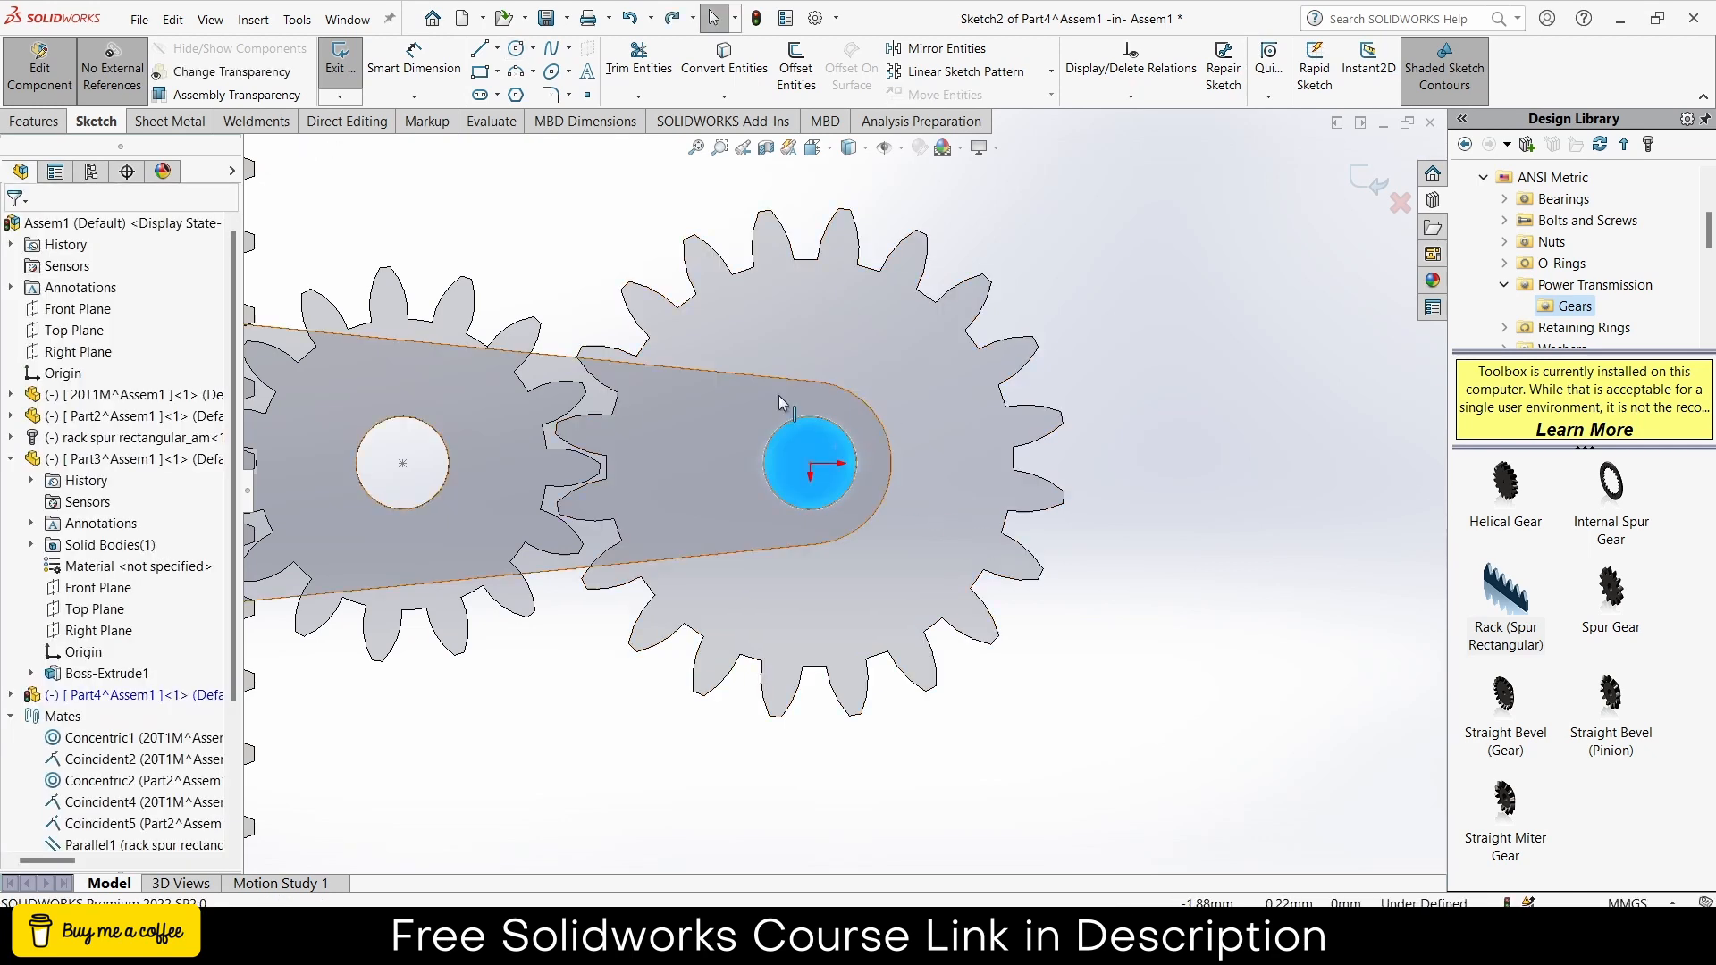
# - Sketch a horizontal straight slot from the shaft's centre outward past the gear, about 35 mm between centres and 7.4 mm wide
pyautogui.click(482, 95)
pyautogui.click(811, 465)
pyautogui.scroll(3, 816, 469)
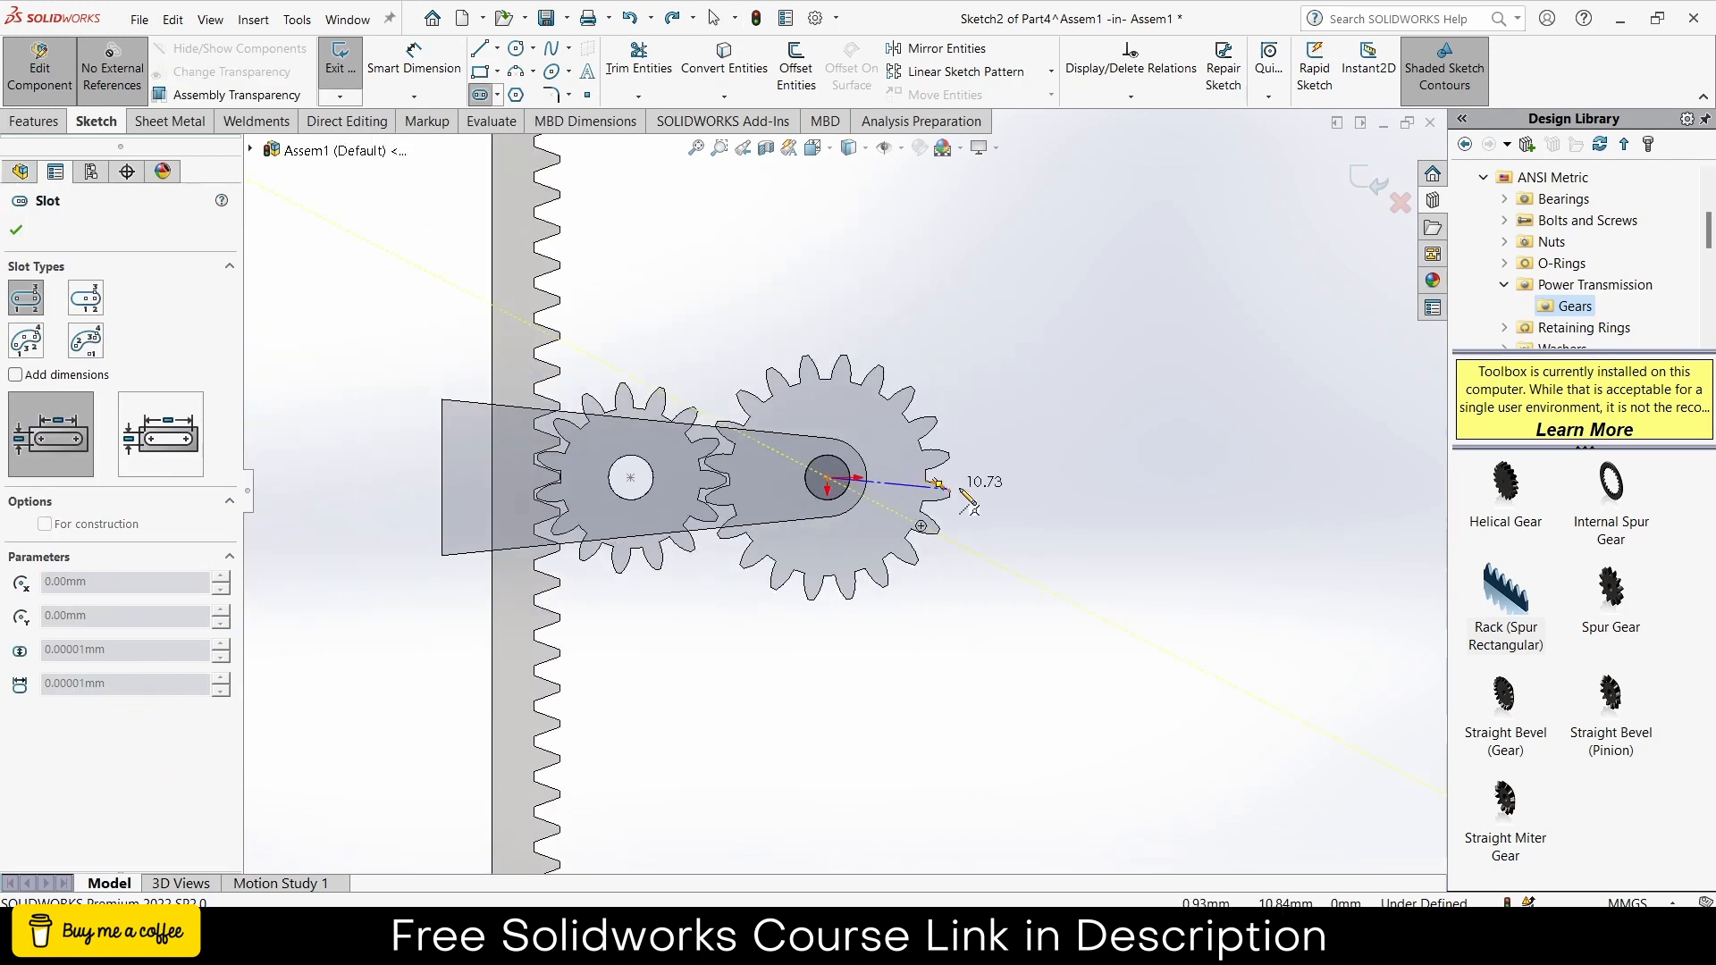
pyautogui.click(1230, 479)
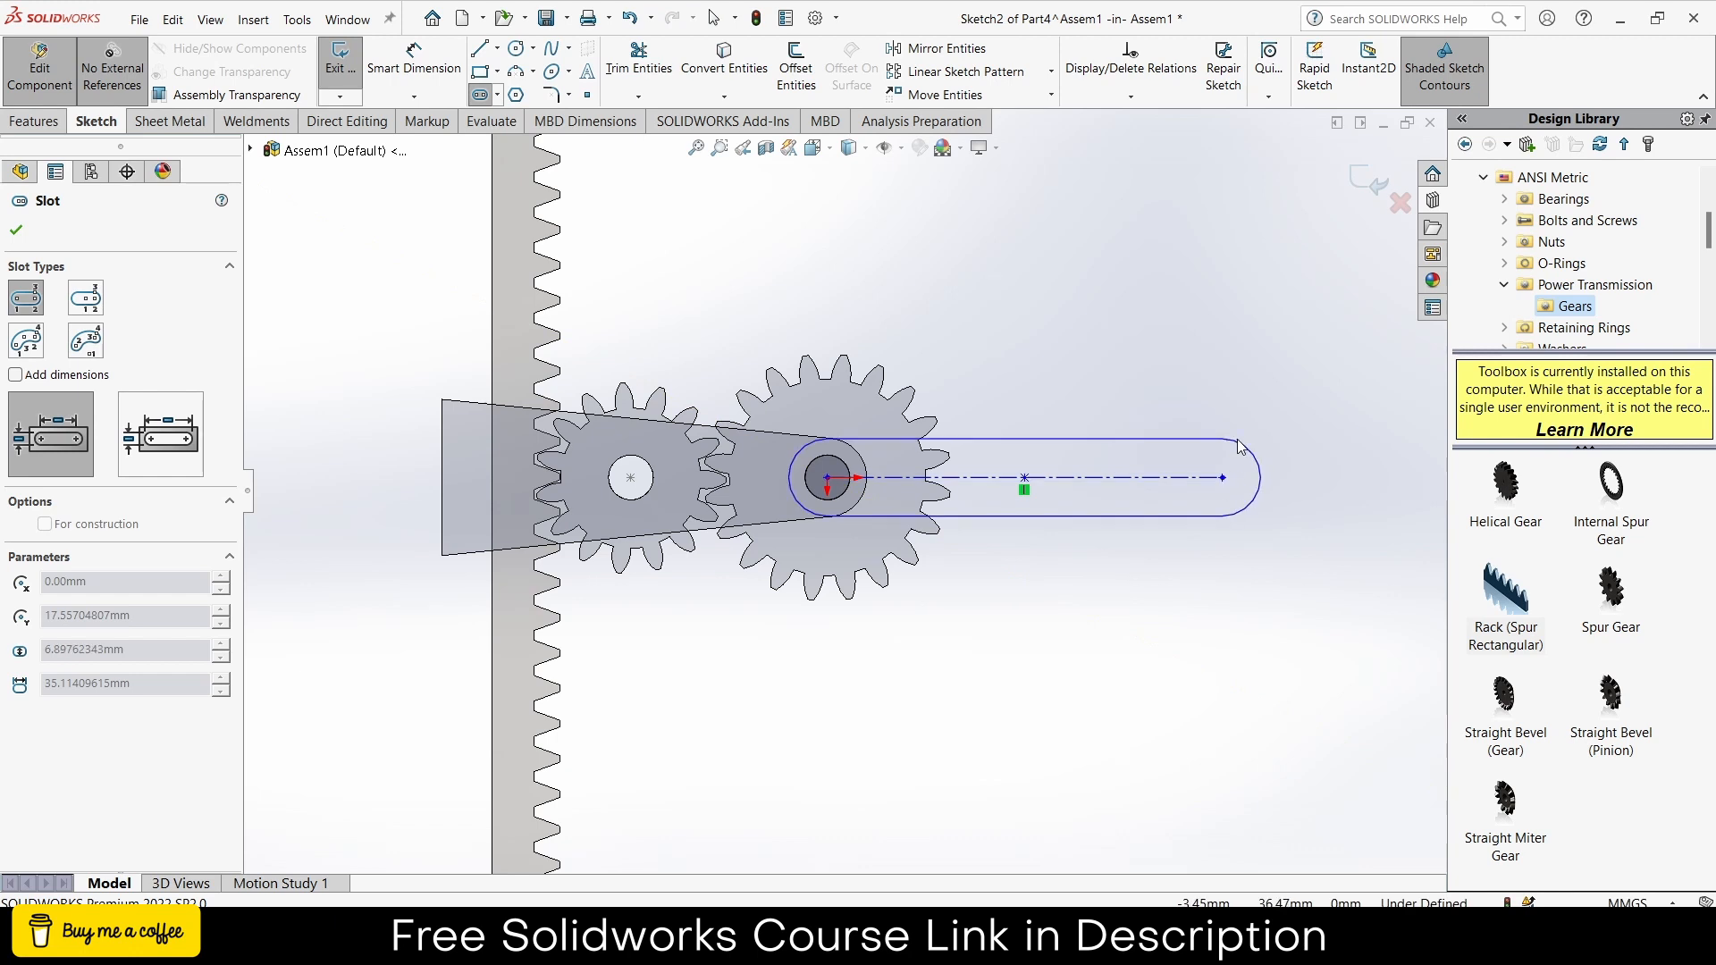
pyautogui.click(960, 520)
# - Sketch a circle at each slot arc centre, 2 mm radius at the shaft and about 2.3 mm radius at the far end
pyautogui.scroll(-1, 961, 556)
pyautogui.scroll(-2, 952, 554)
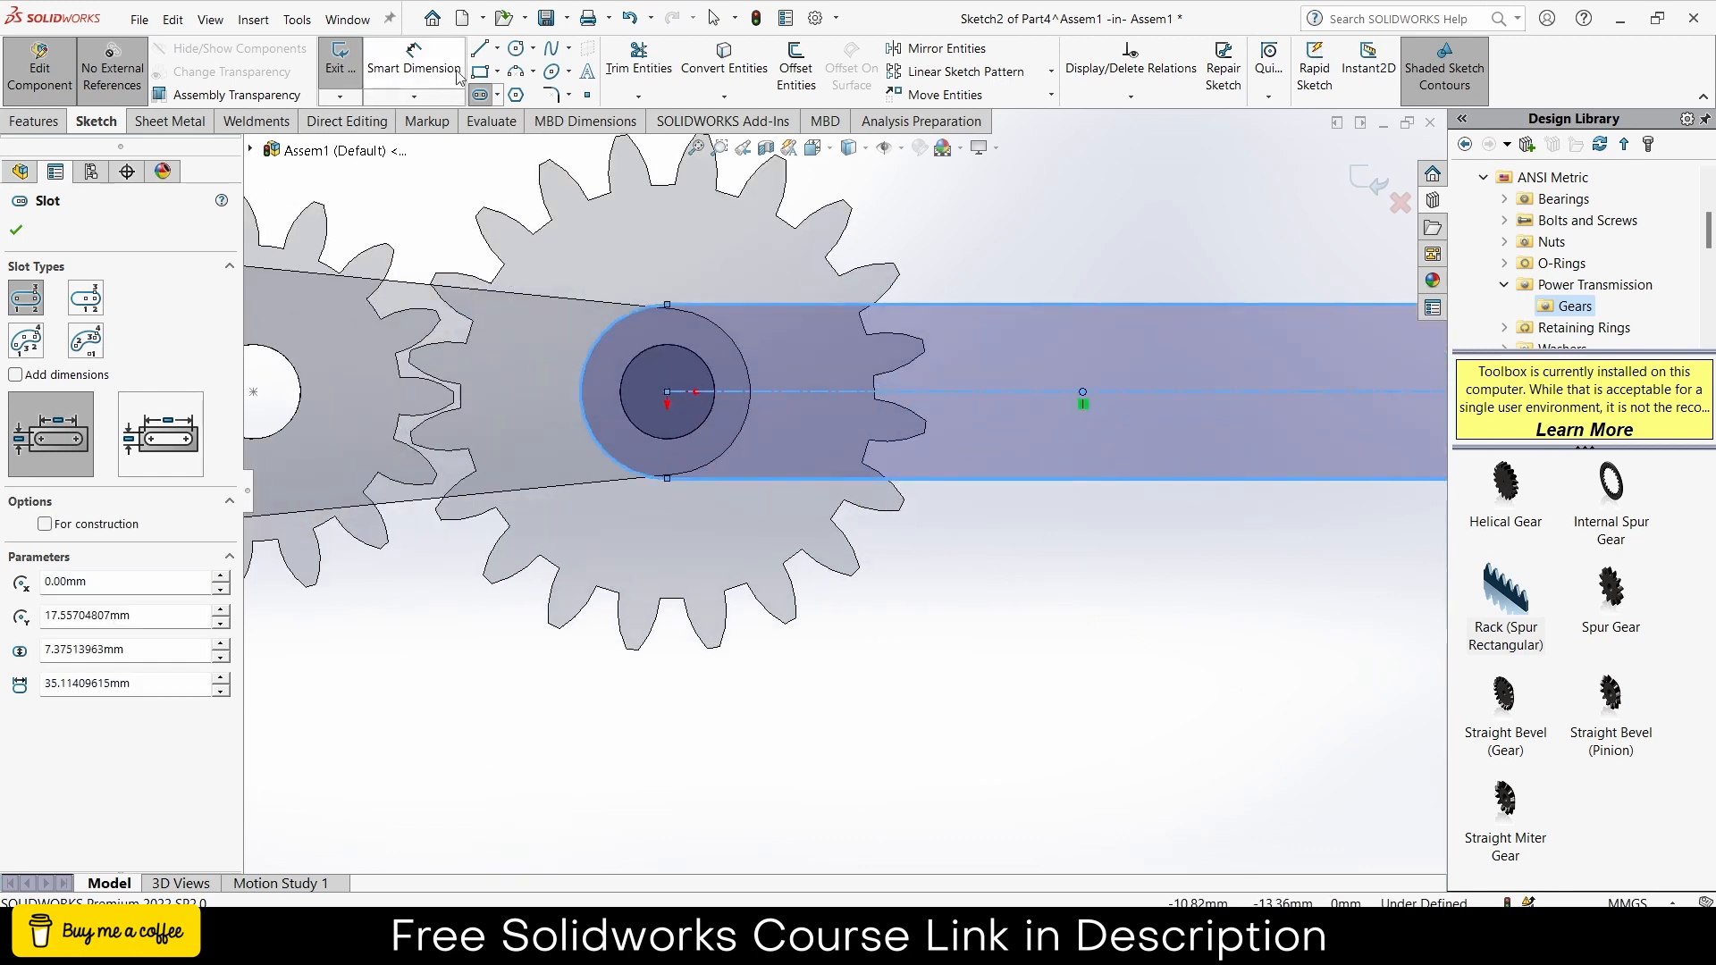
pyautogui.click(517, 56)
pyautogui.click(668, 392)
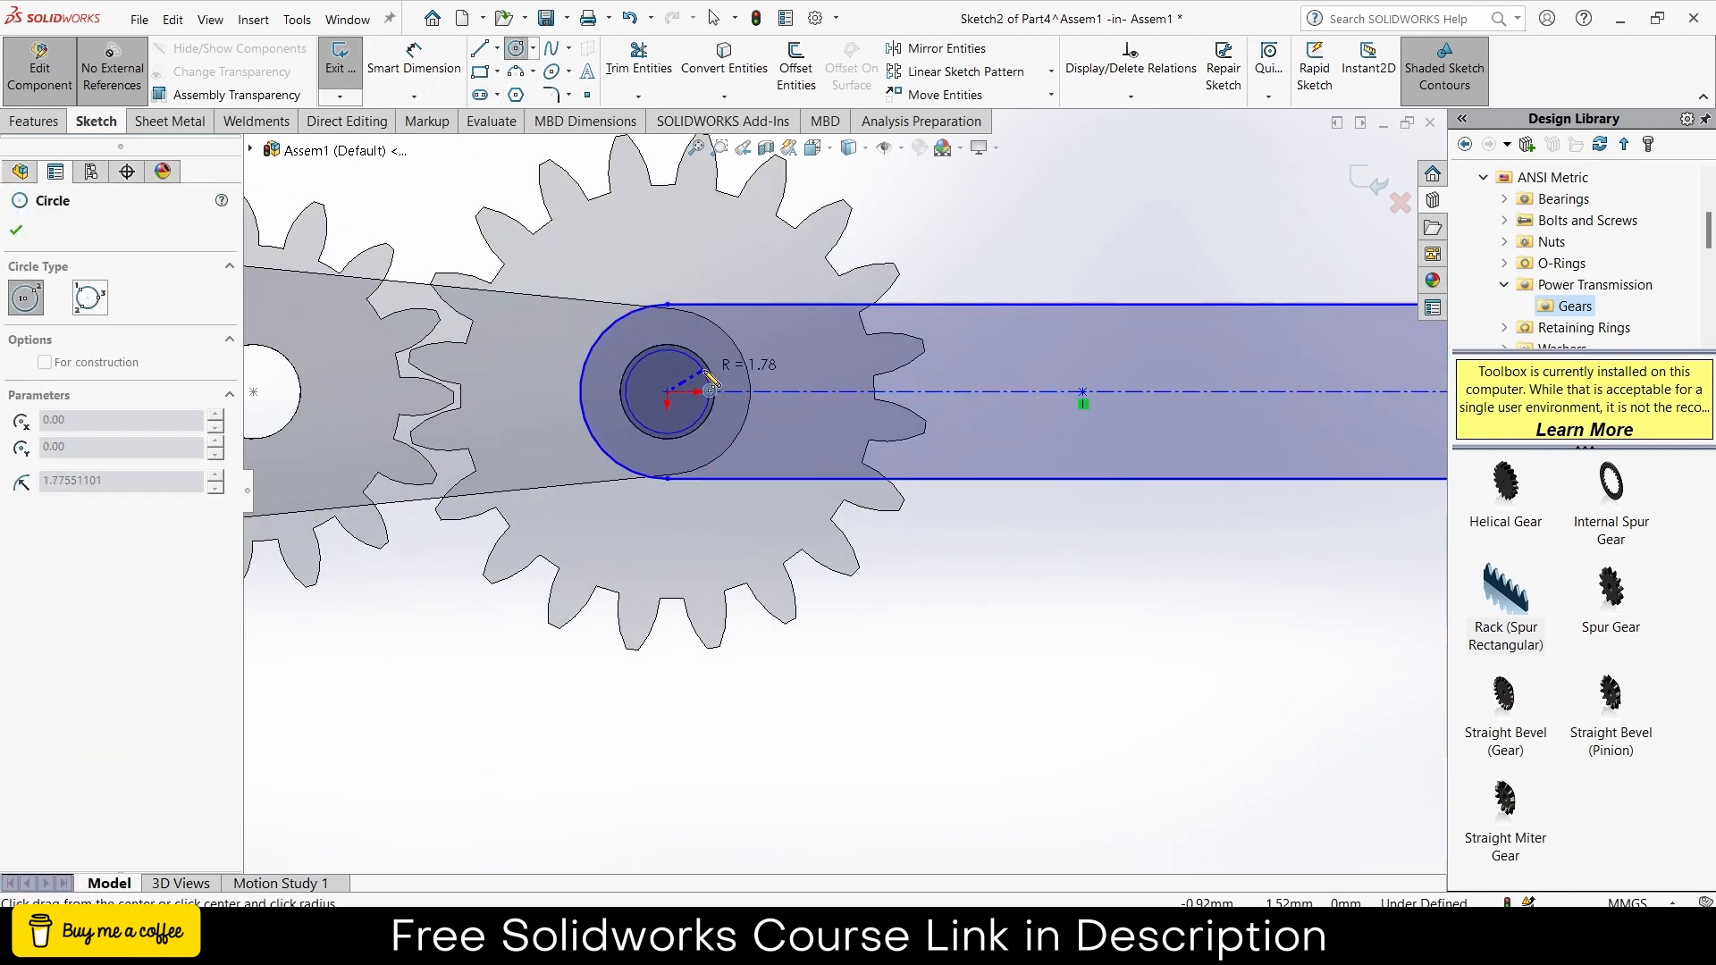
pyautogui.click(715, 390)
pyautogui.scroll(3, 845, 491)
pyautogui.click(1160, 443)
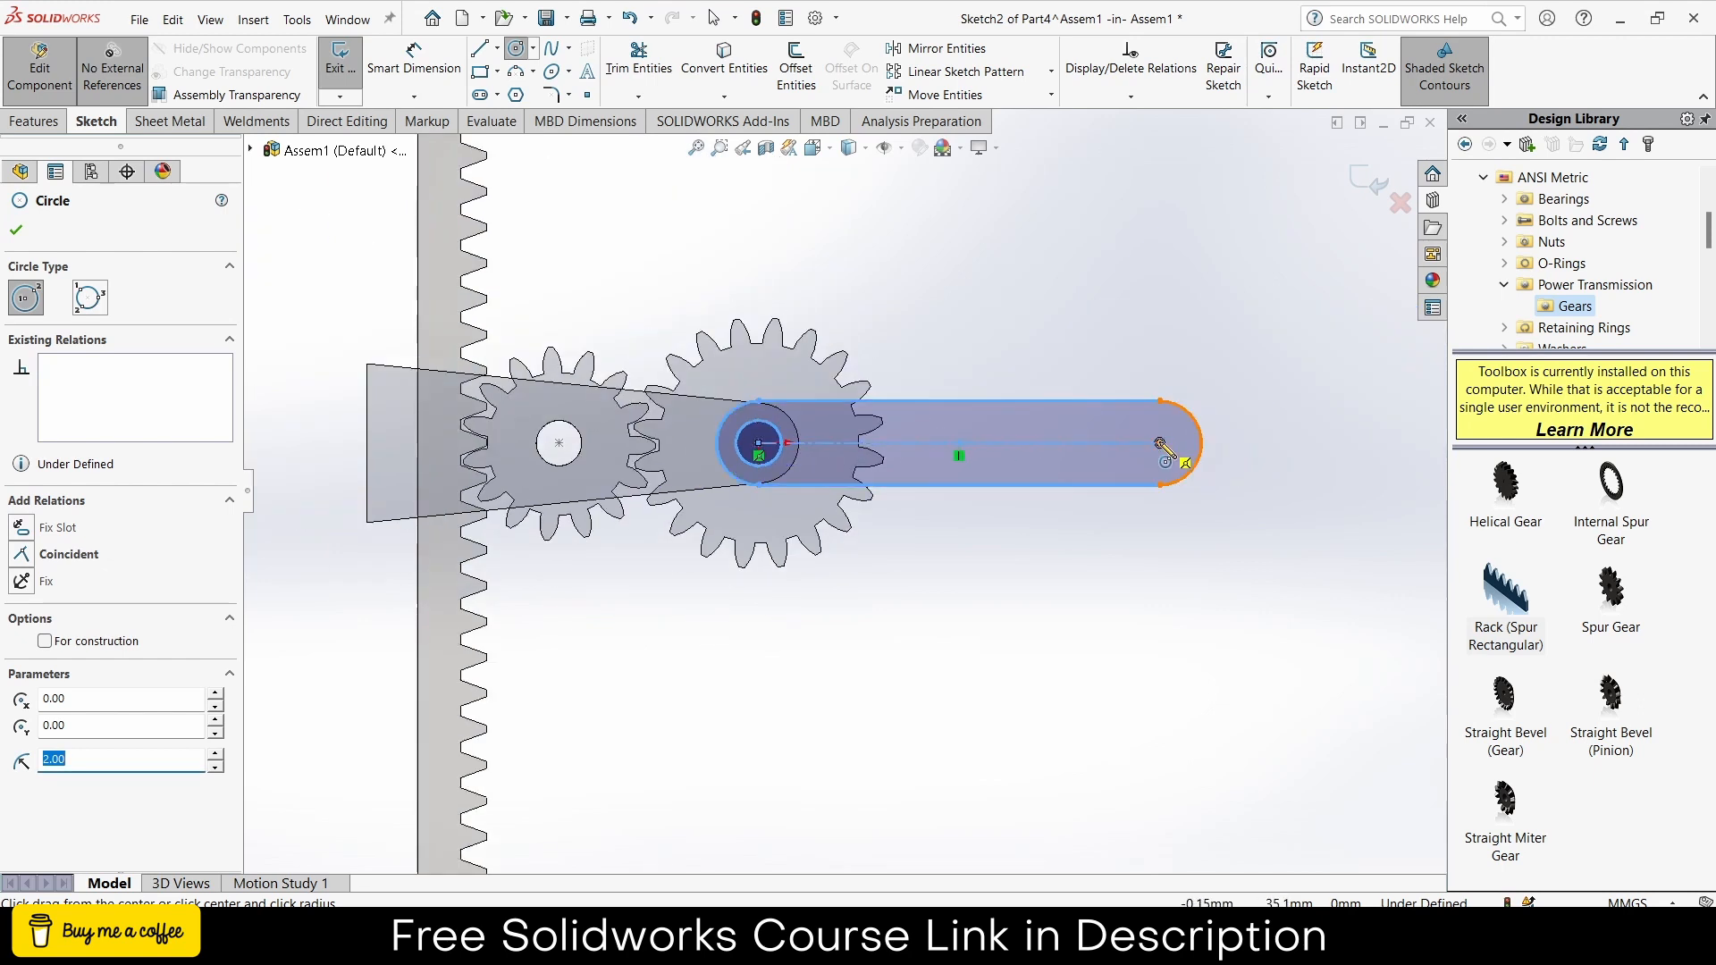
pyautogui.click(1178, 463)
# - Dimension the slot's centre-to-centre length as 40 mm
pyautogui.click(413, 67)
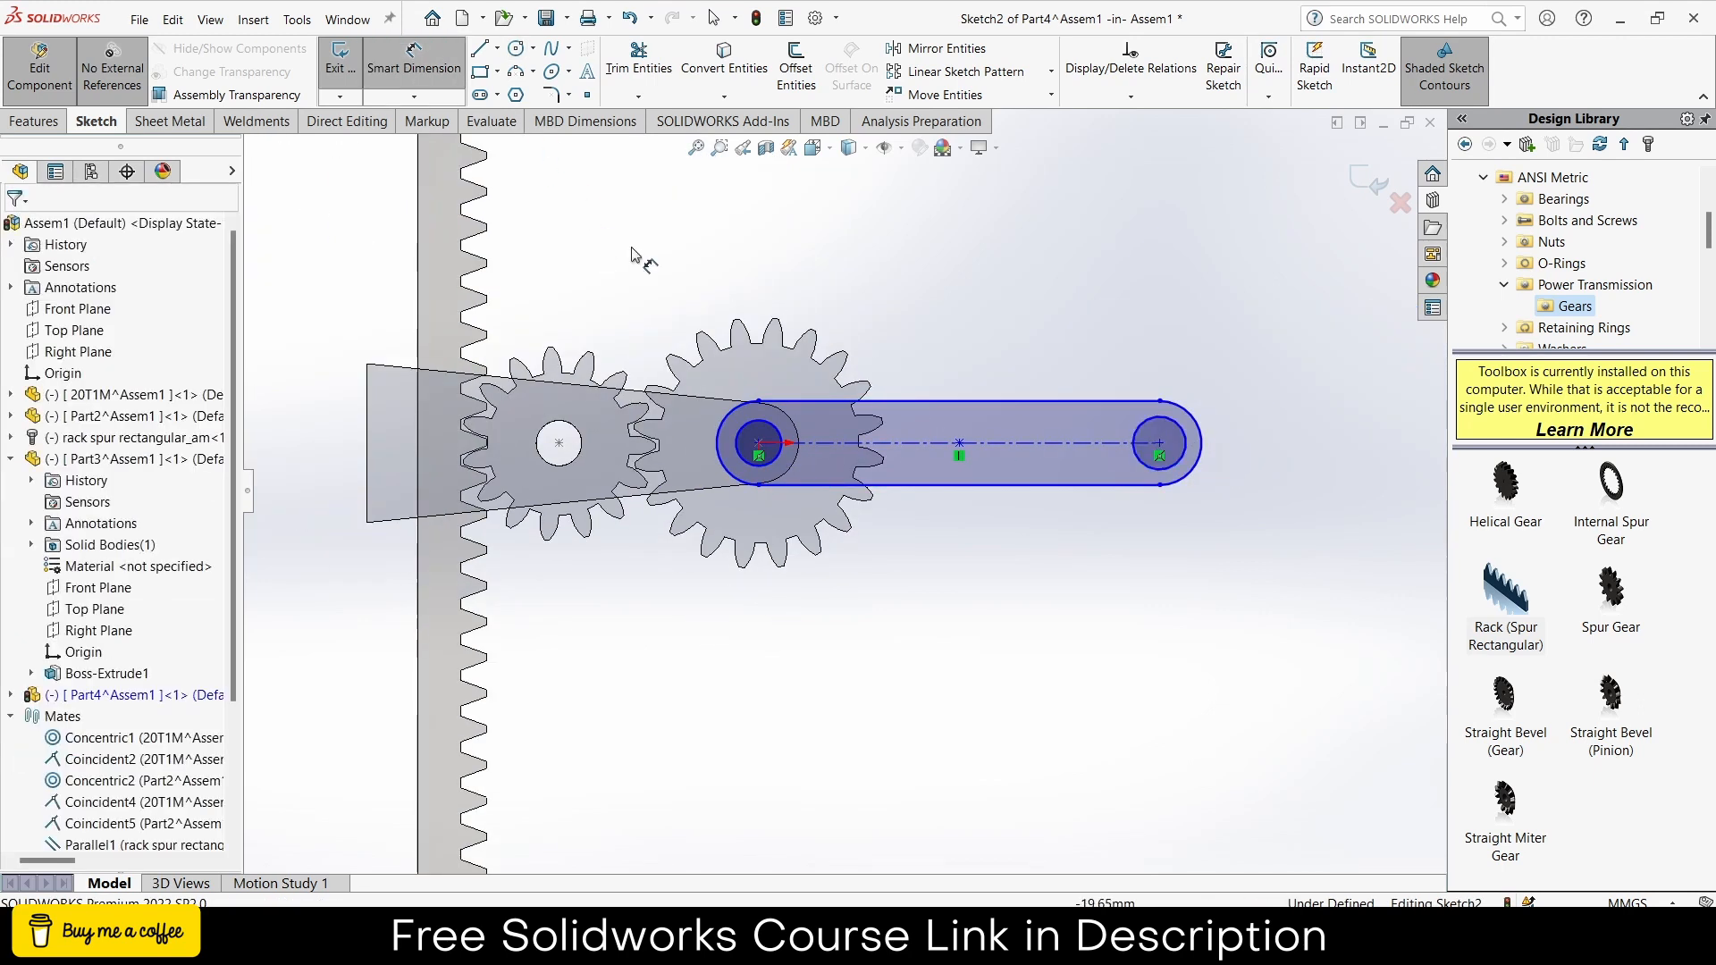
pyautogui.click(883, 447)
pyautogui.click(904, 328)
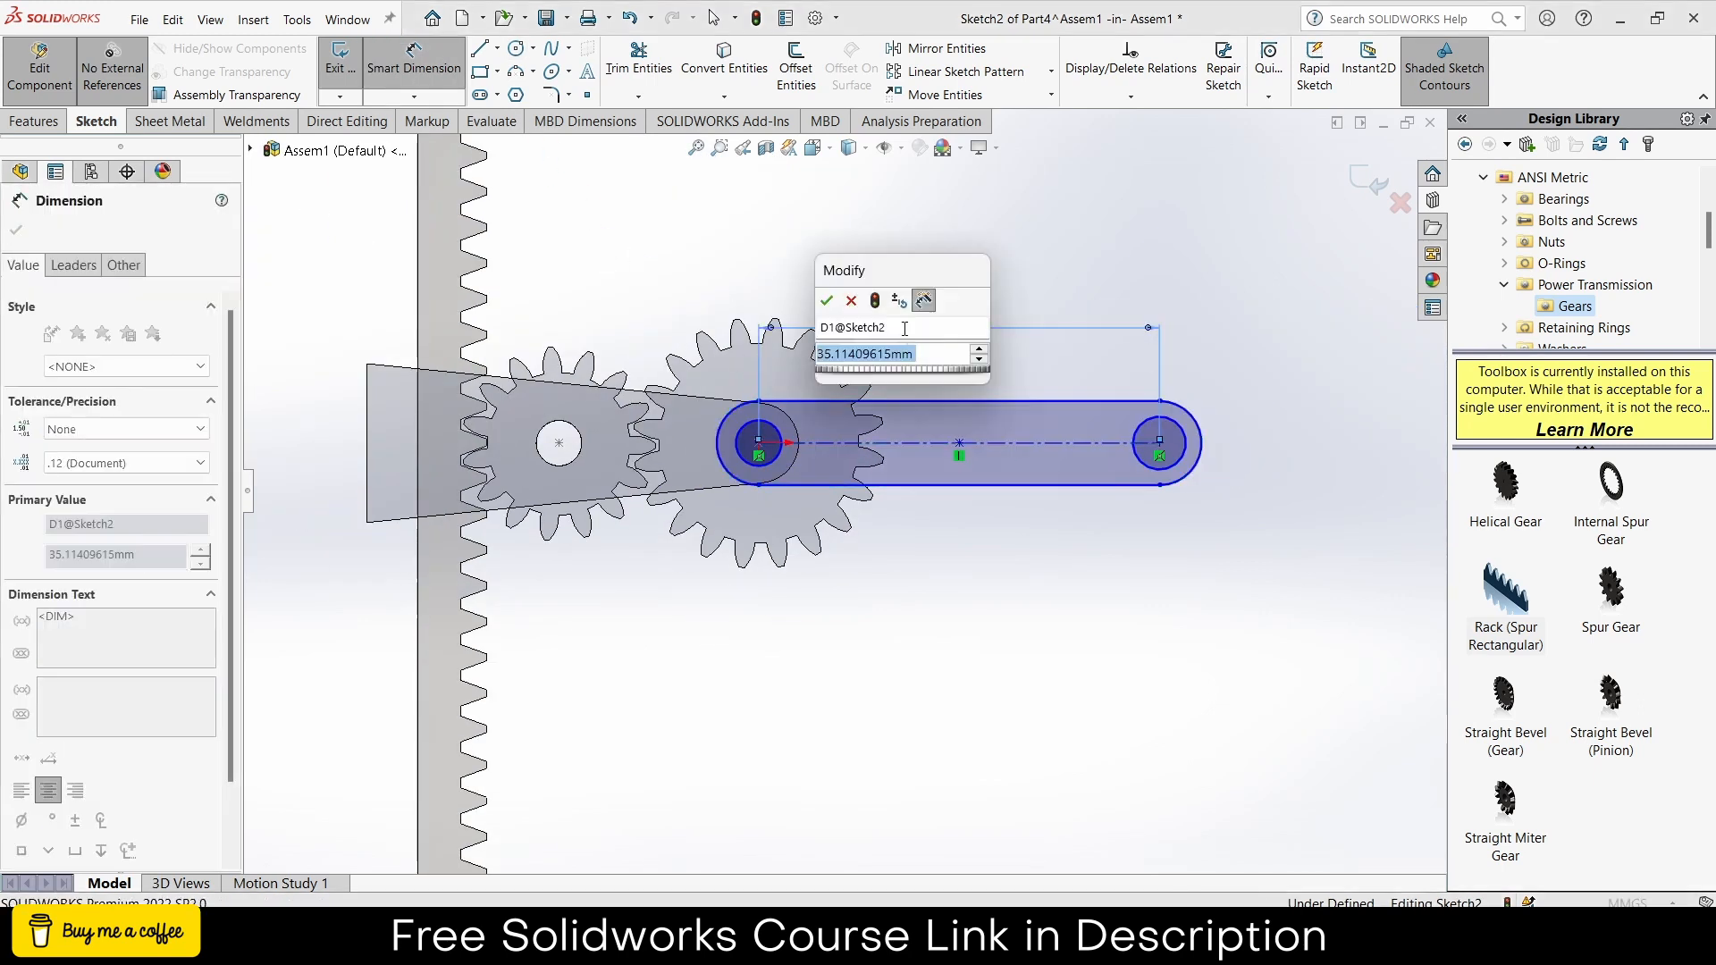
pyautogui.write('40')
pyautogui.press('Return')
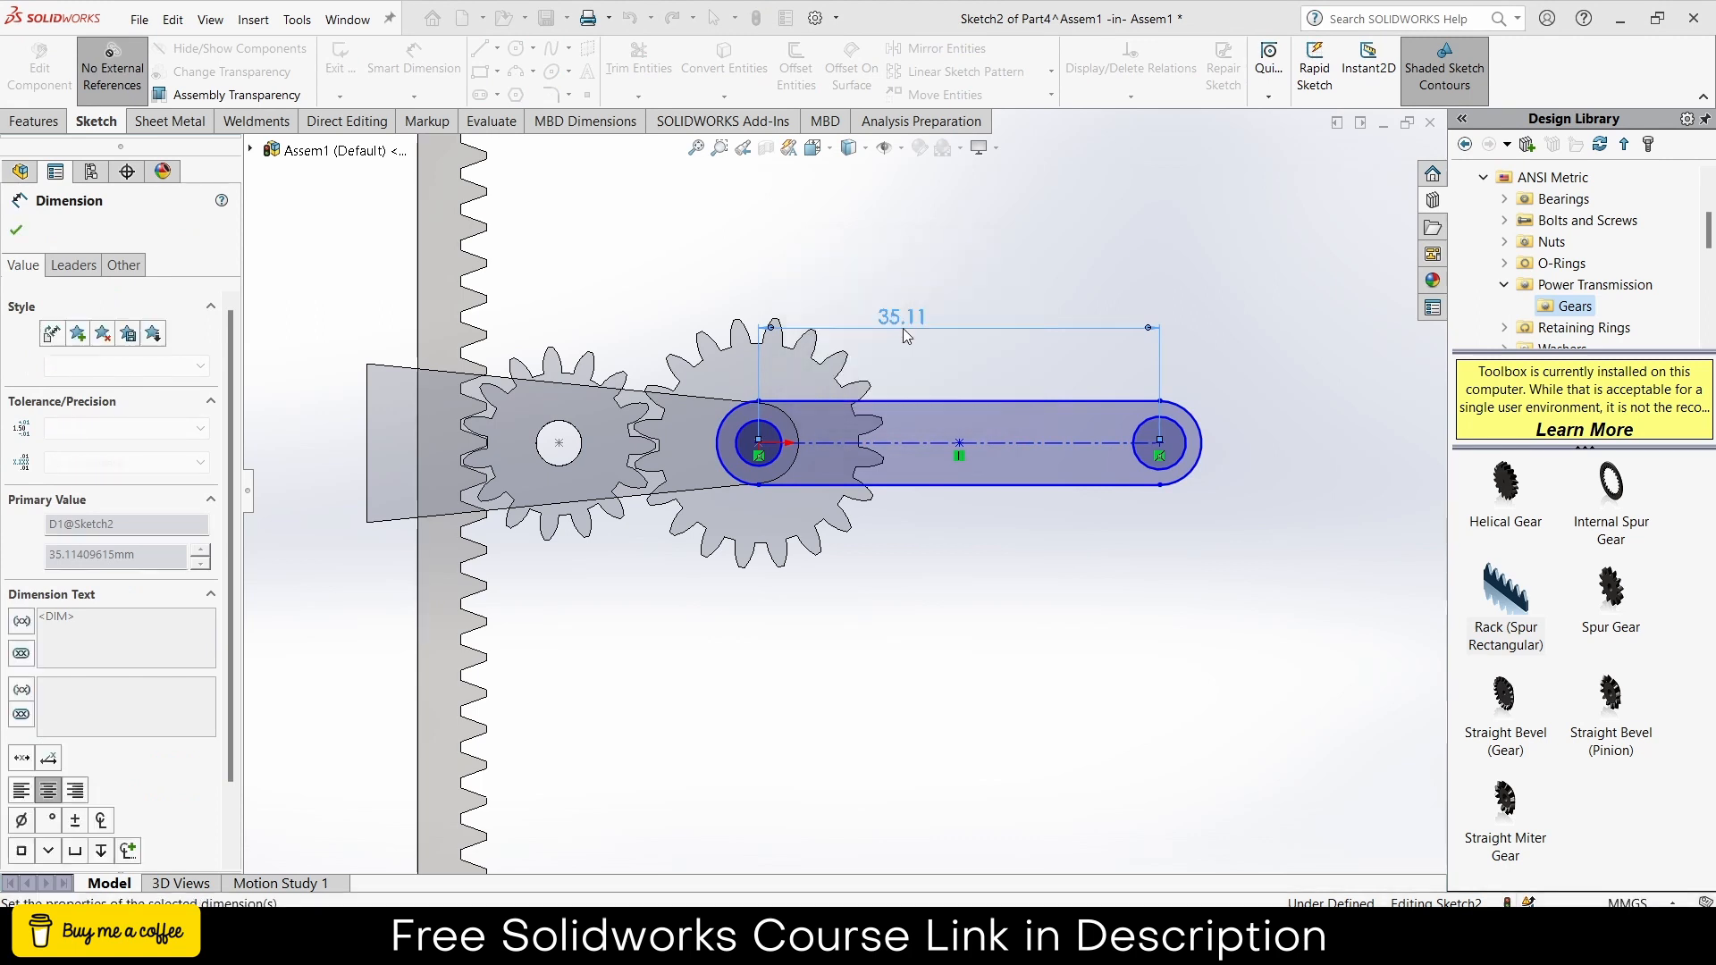
# - Dimension the circles at both ends of the slot with a diameter of 4 mm each
pyautogui.scroll(-2, 930, 422)
pyautogui.click(695, 446)
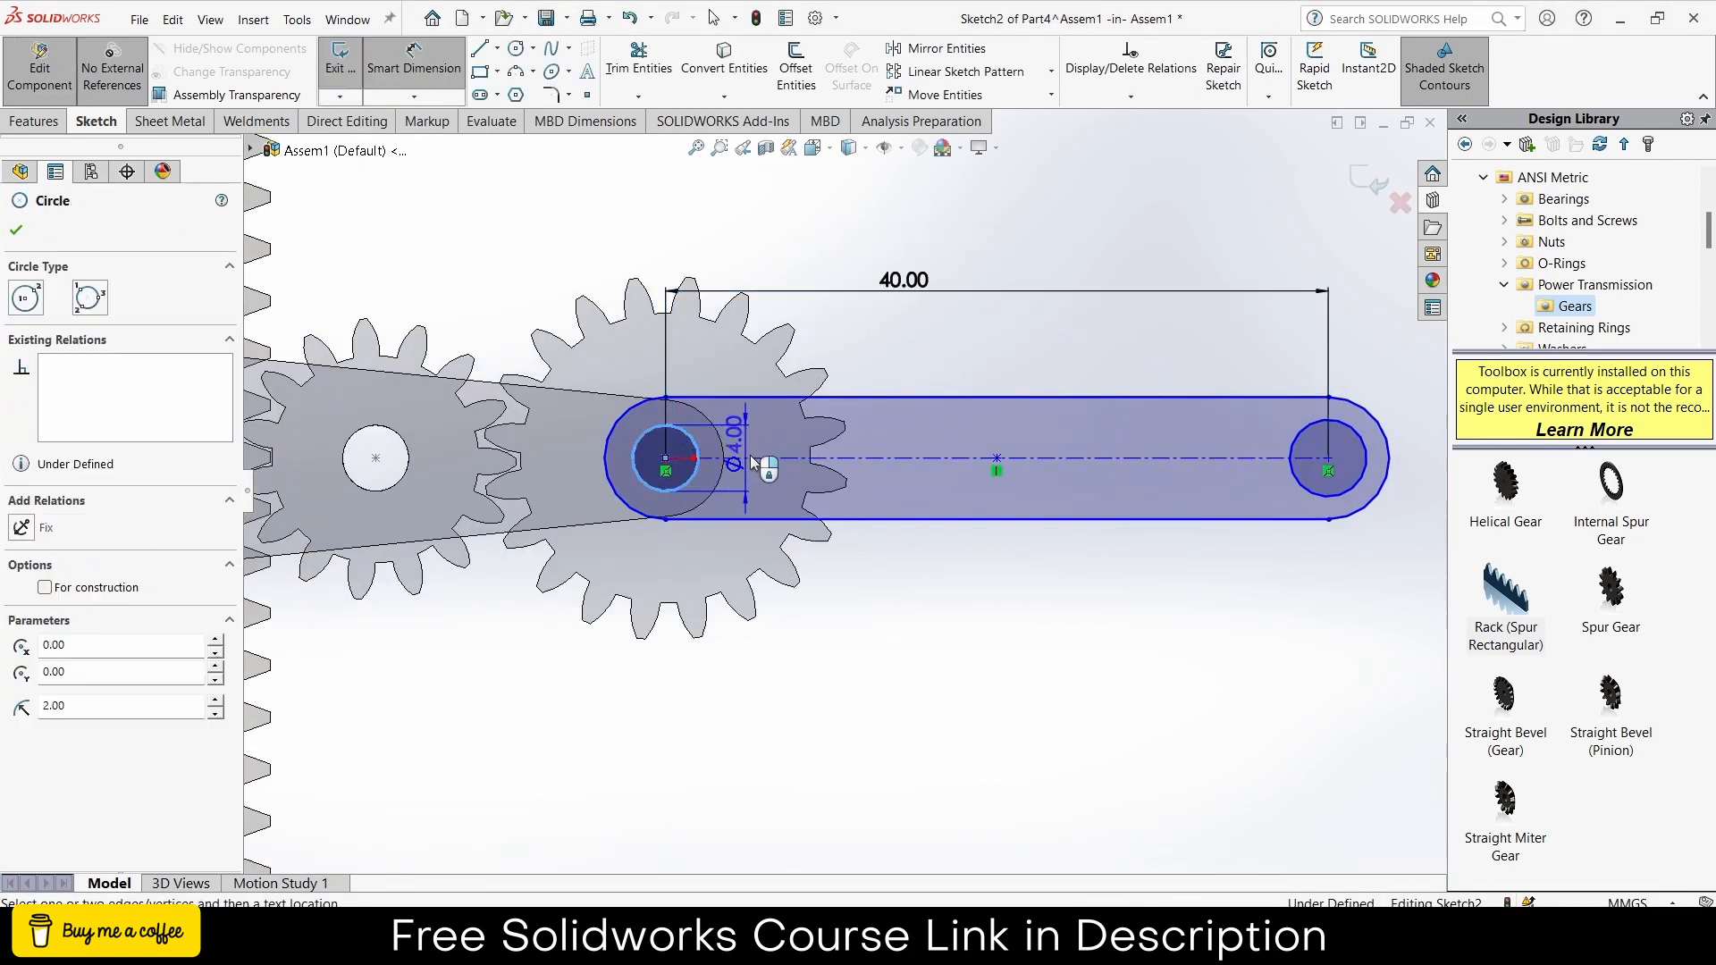
pyautogui.click(693, 501)
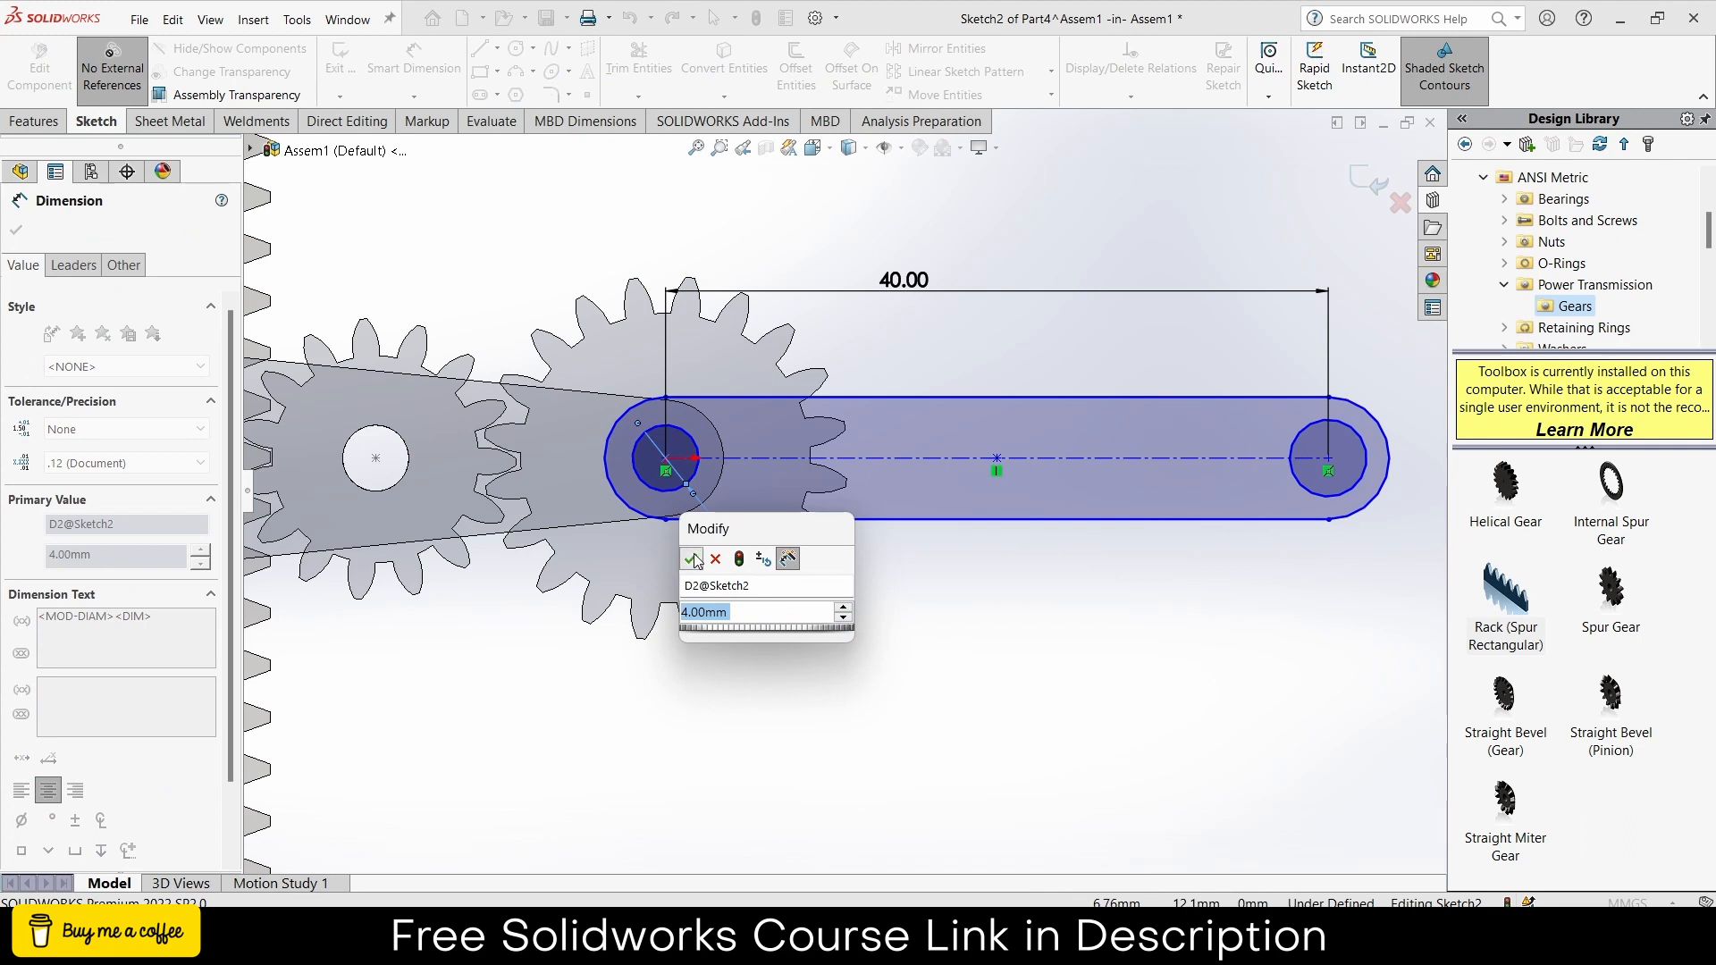
pyautogui.click(693, 559)
pyautogui.click(1303, 488)
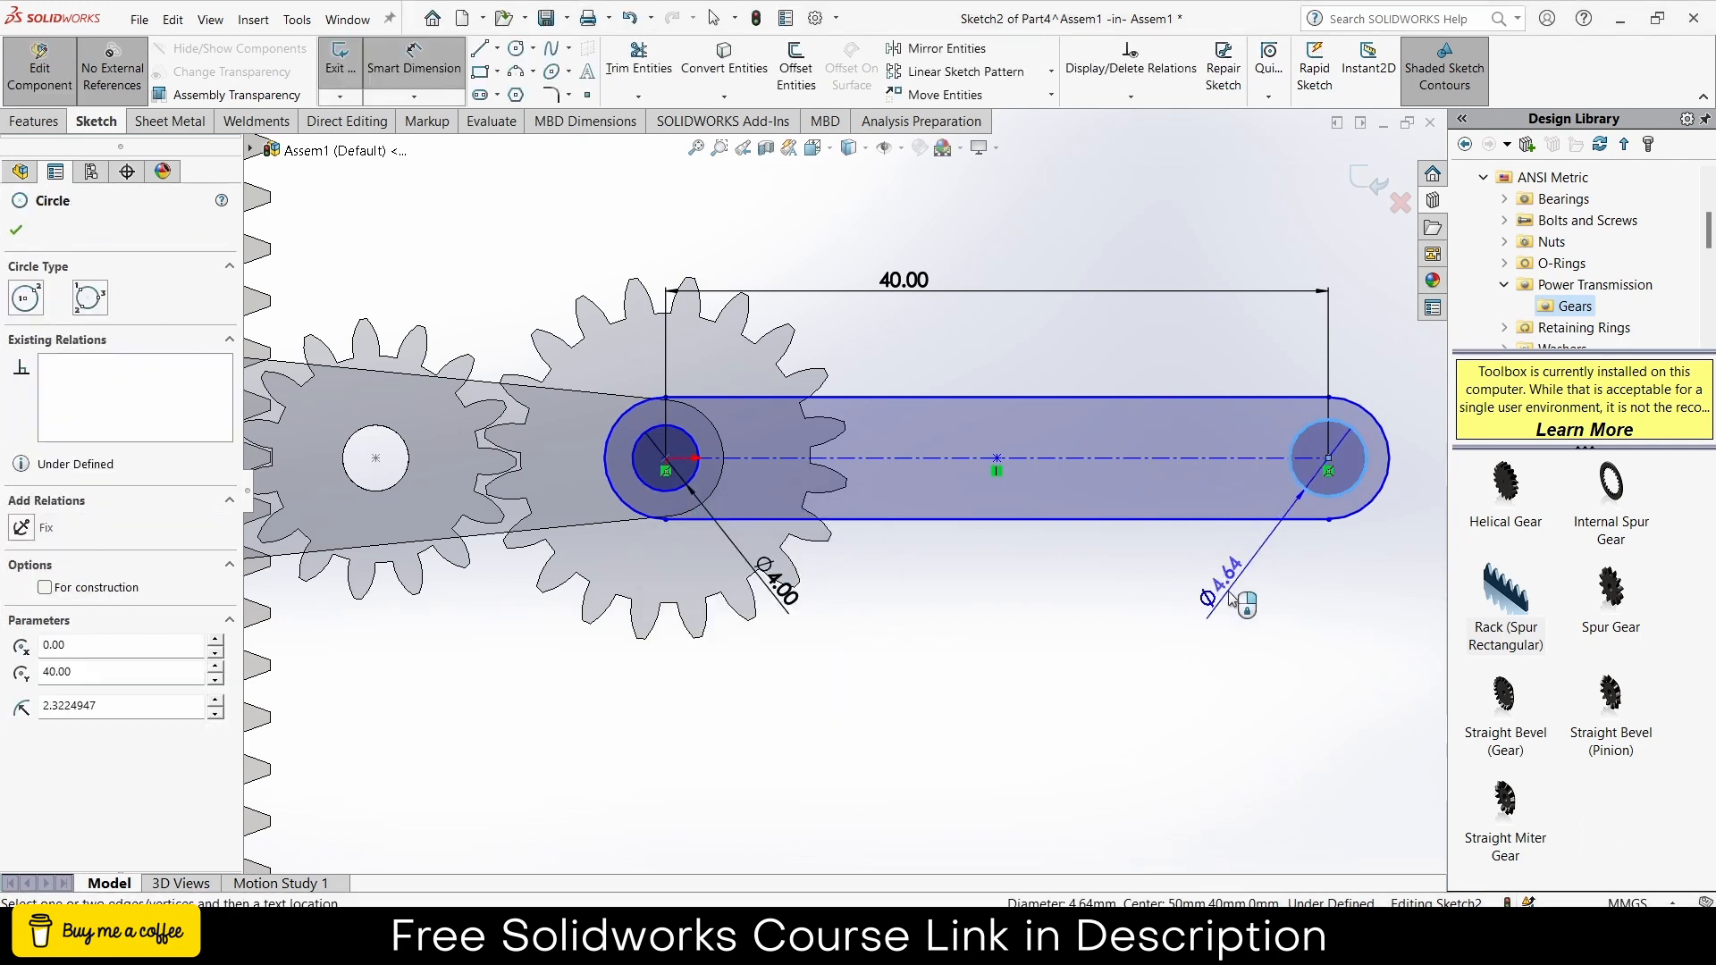
pyautogui.click(1232, 595)
pyautogui.write('4.00mm')
pyautogui.press('Return')
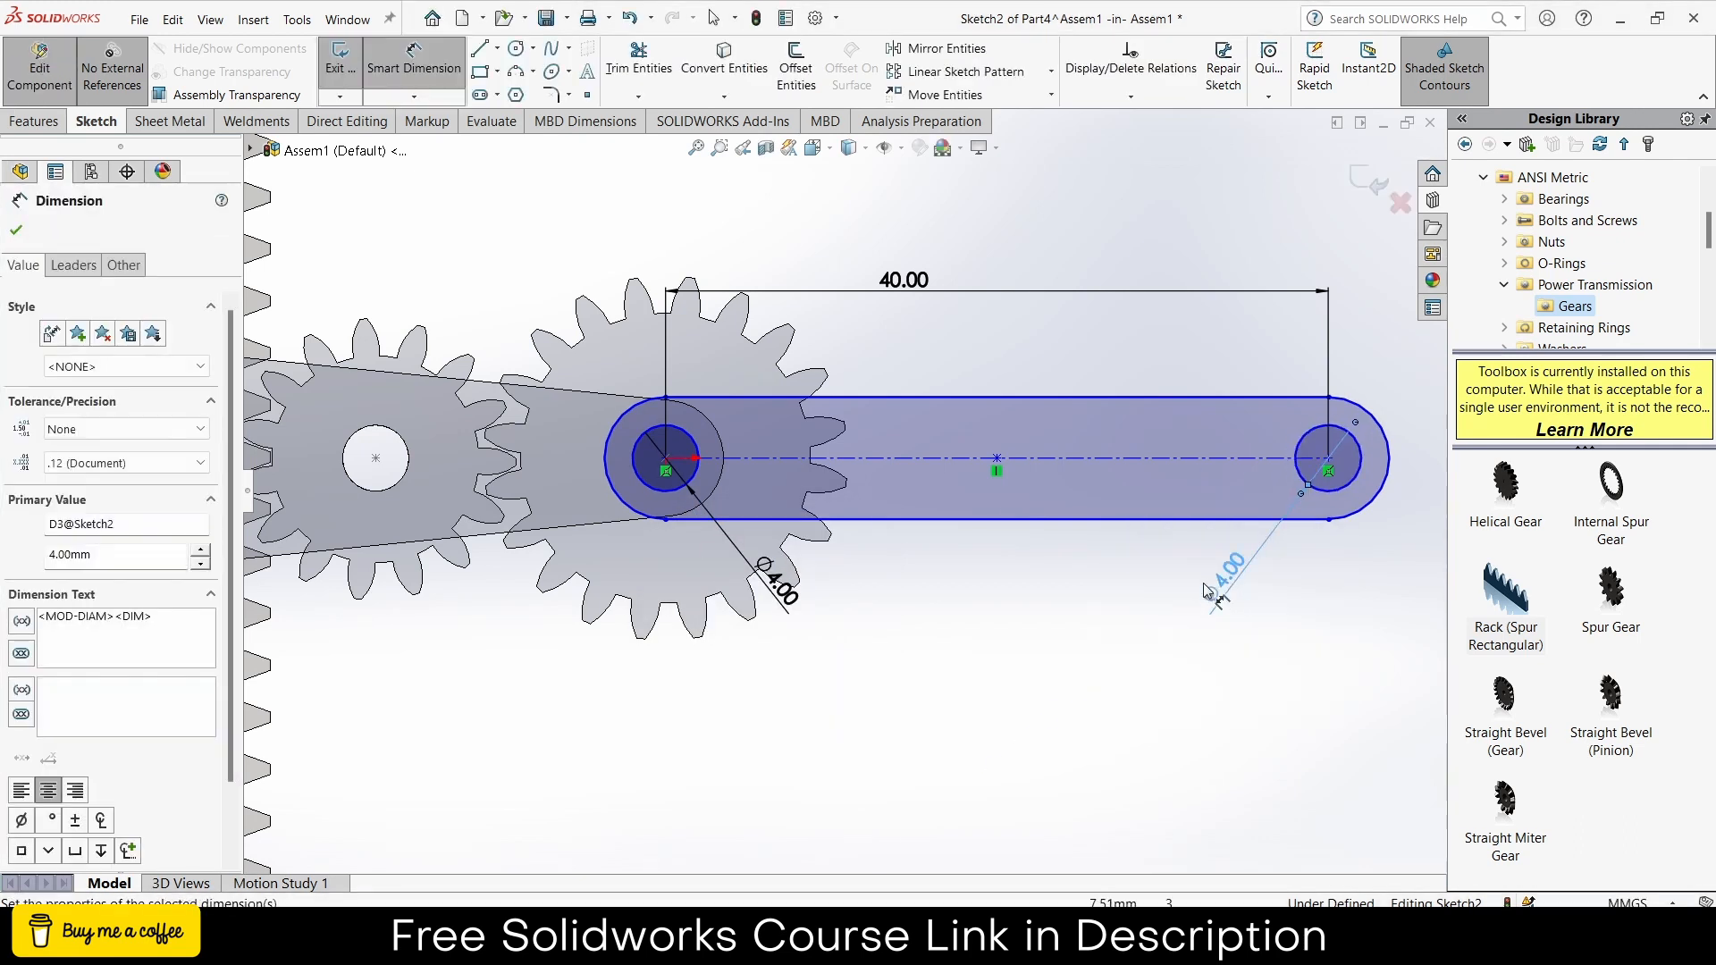
# - Dimension the slot's end arc around the shaft with a radius of 3.5 mm
pyautogui.click(623, 427)
pyautogui.click(528, 416)
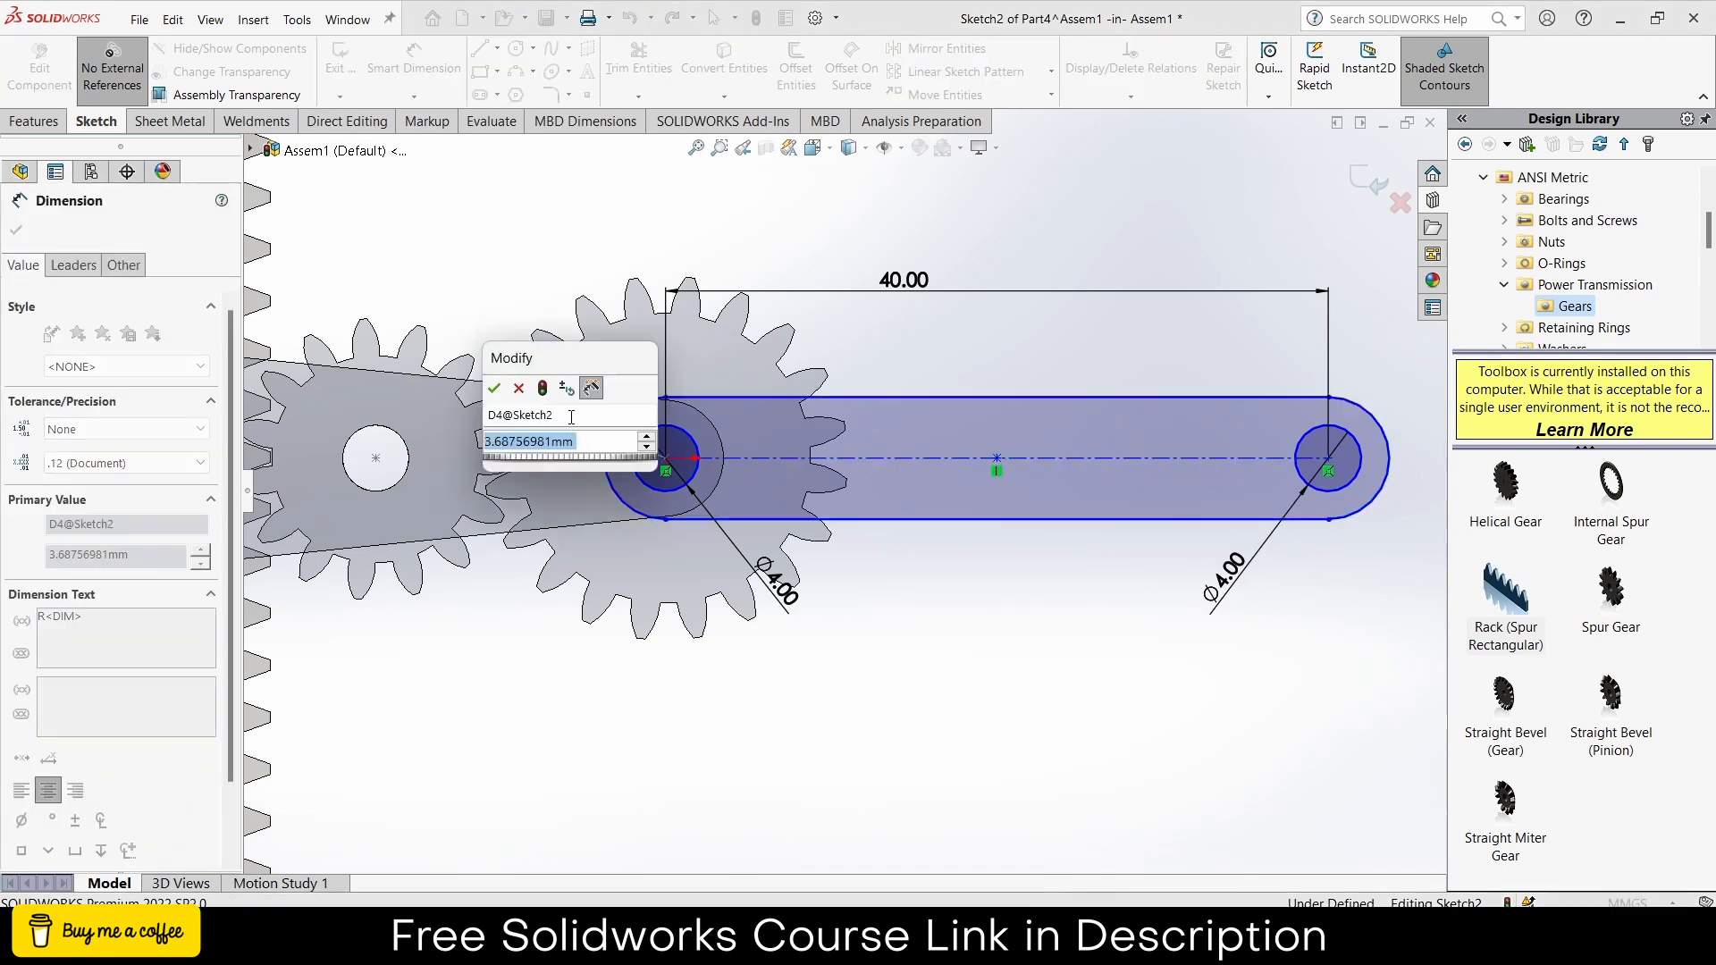
pyautogui.write('3.5')
pyautogui.press('Return')
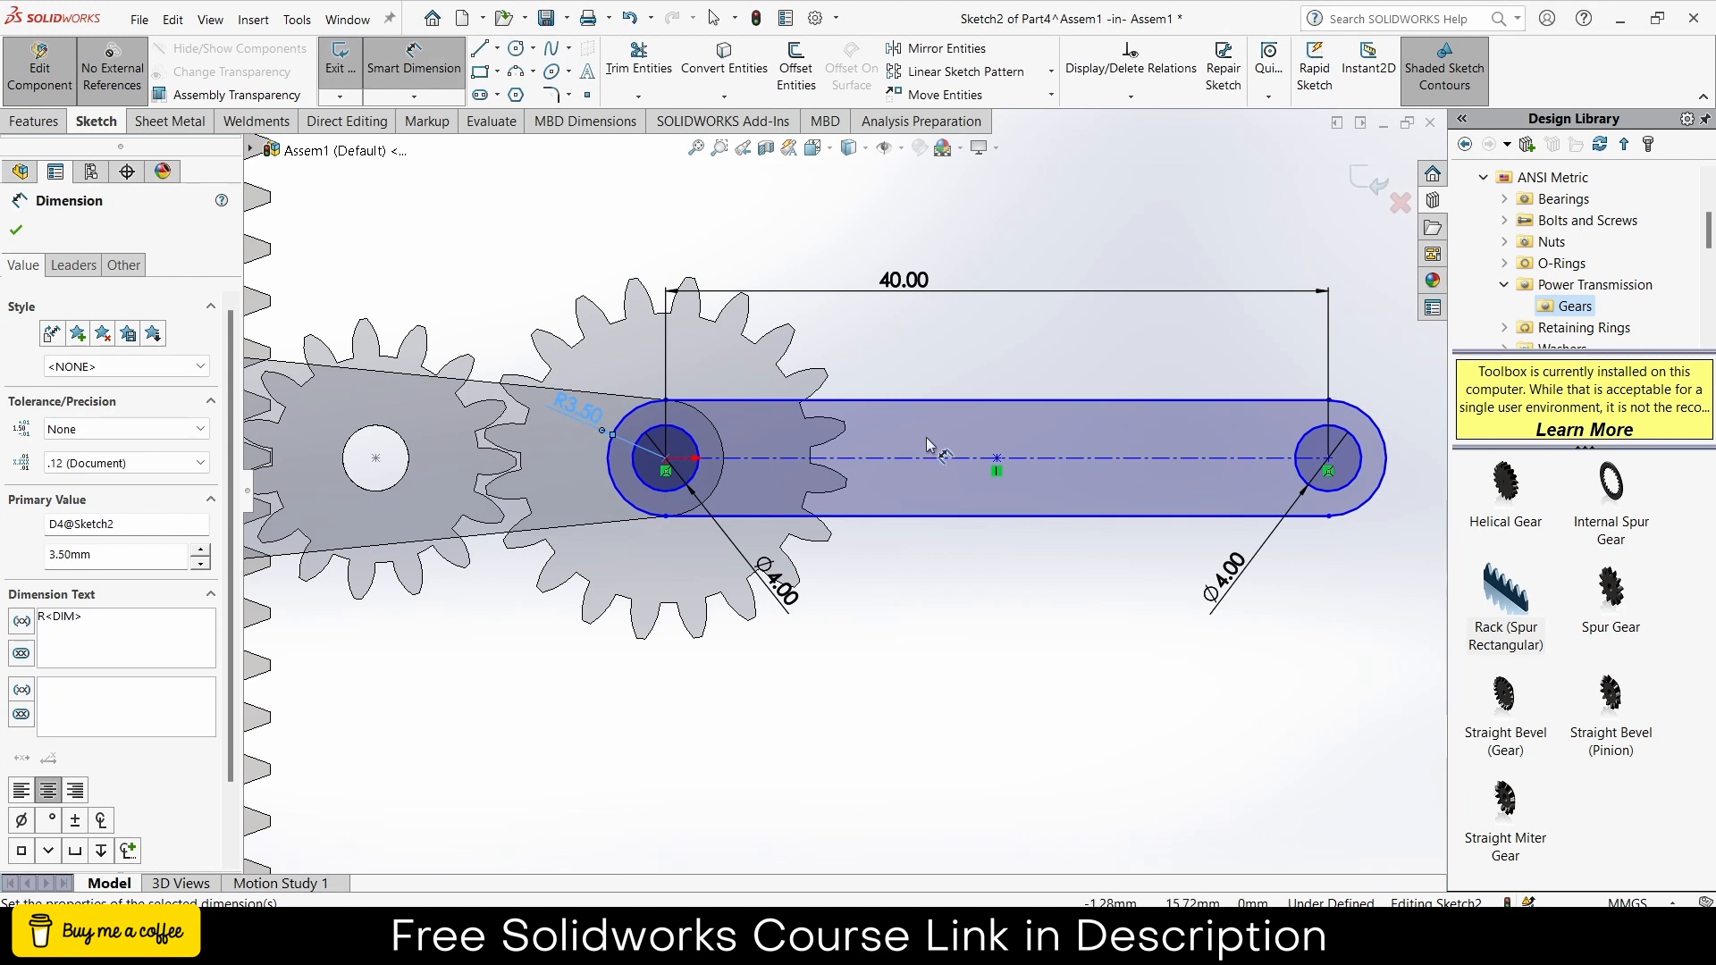
pyautogui.press('Escape')
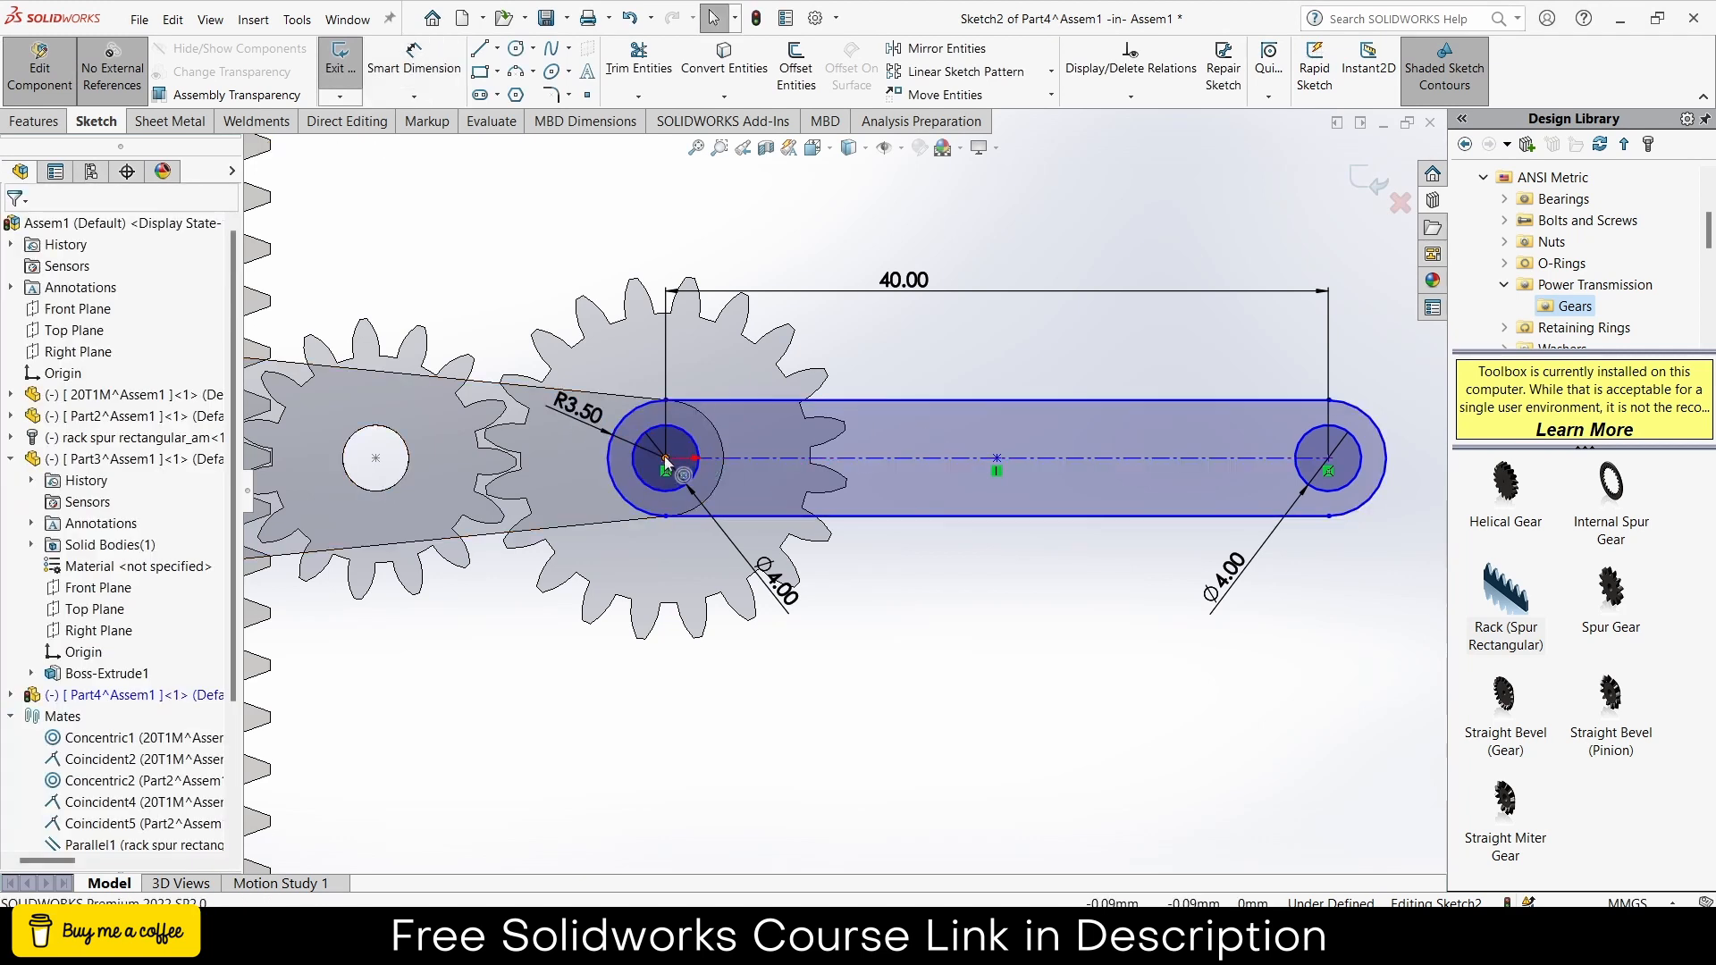
# - Pull the slot away from the shaft and make its near arc centre coincident with the part origin
pyautogui.click(677, 454)
pyautogui.moveTo(678, 454); pyautogui.dragTo(882, 257)
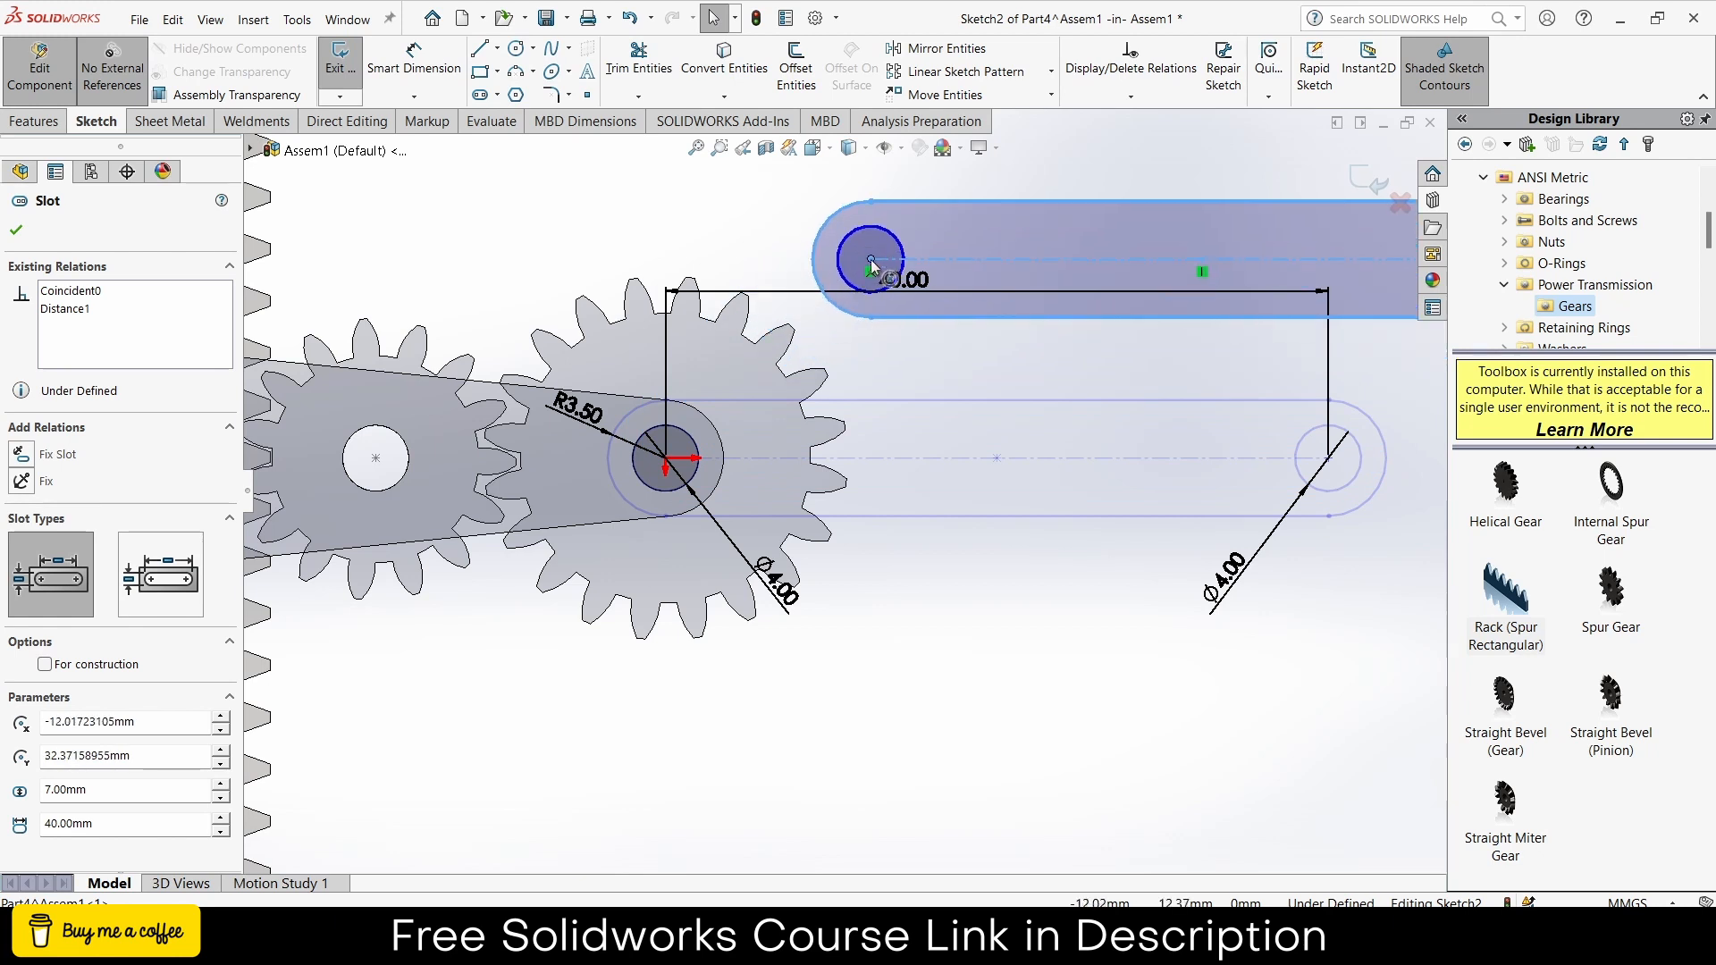
pyautogui.keyDown('ctrl'); pyautogui.click(666, 458); pyautogui.keyUp('ctrl')
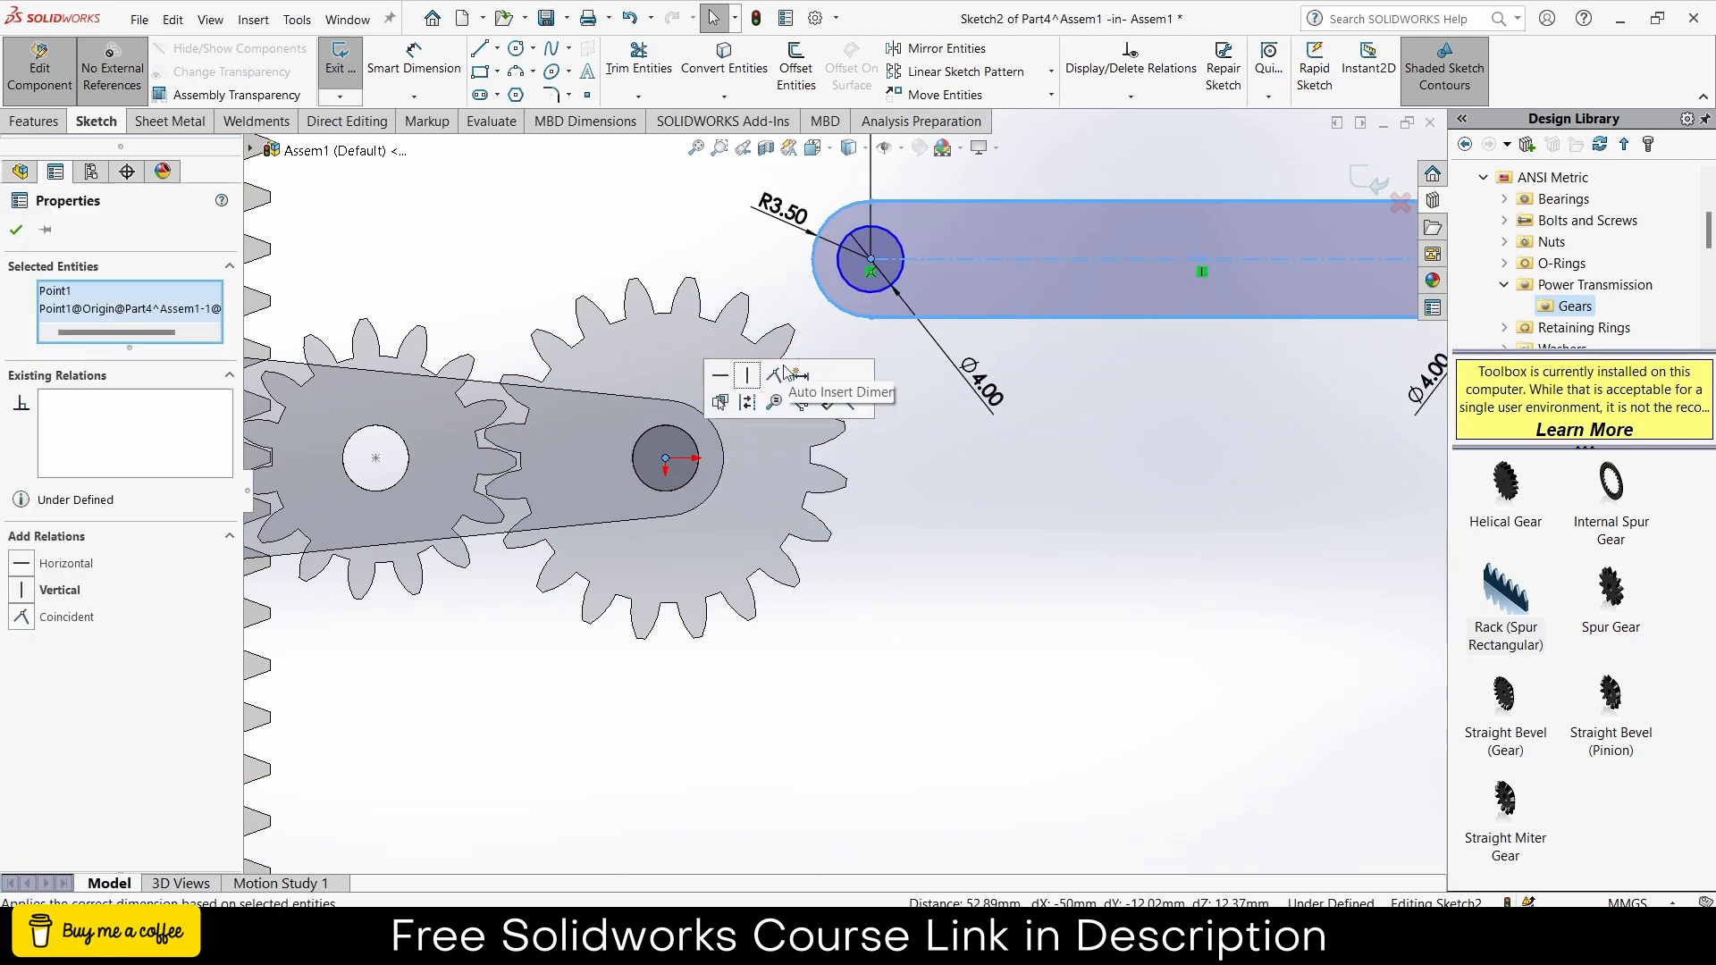
pyautogui.click(774, 378)
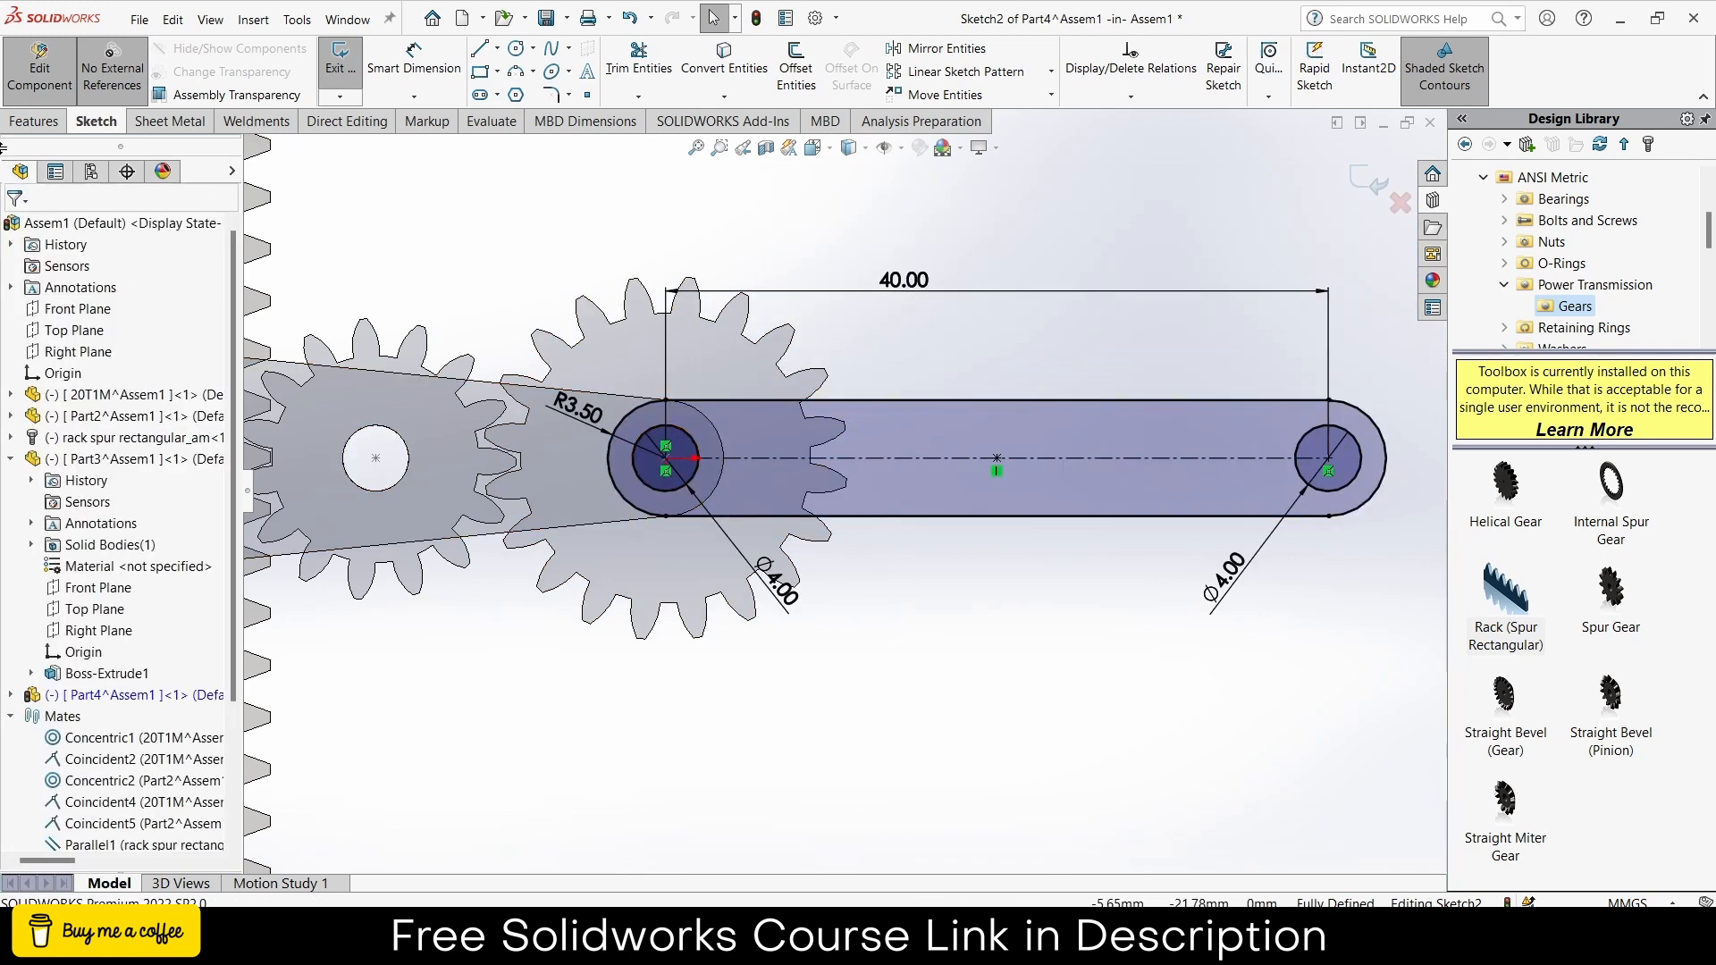
# - Set up a blind boss extrusion of the slot profile with a depth of 3 mm
pyautogui.click(36, 124)
pyautogui.click(348, 67)
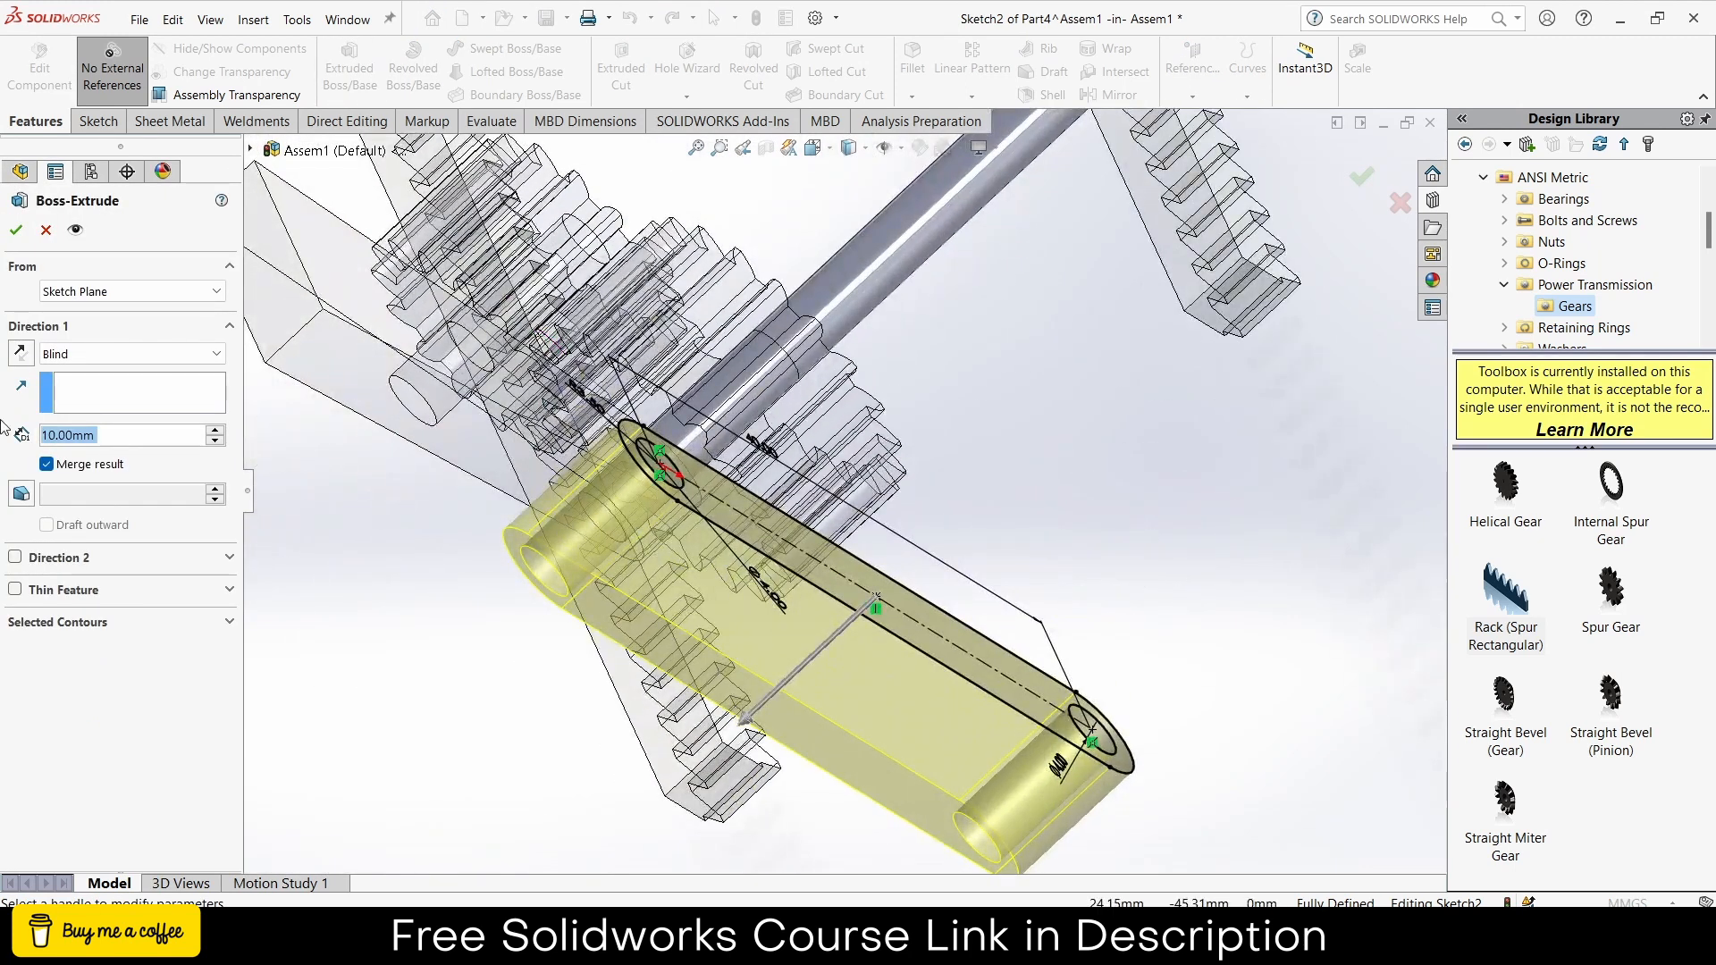
pyautogui.write('5')
pyautogui.press('Return')
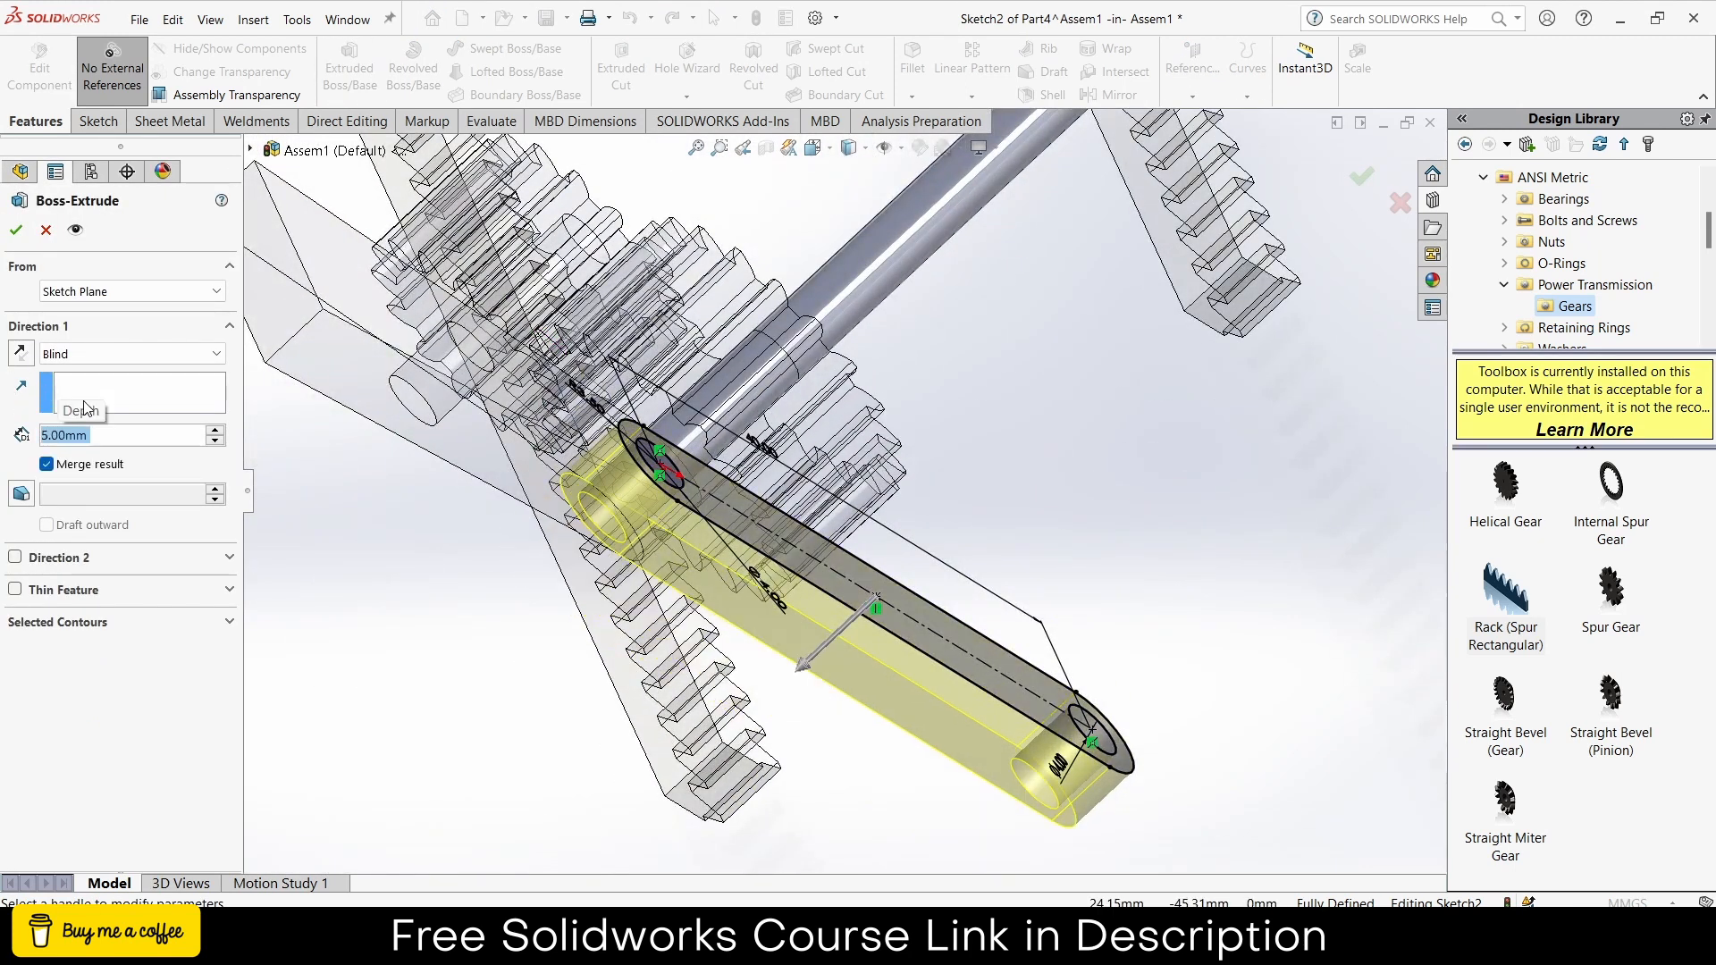
pyautogui.write('3')
pyautogui.press('Return')
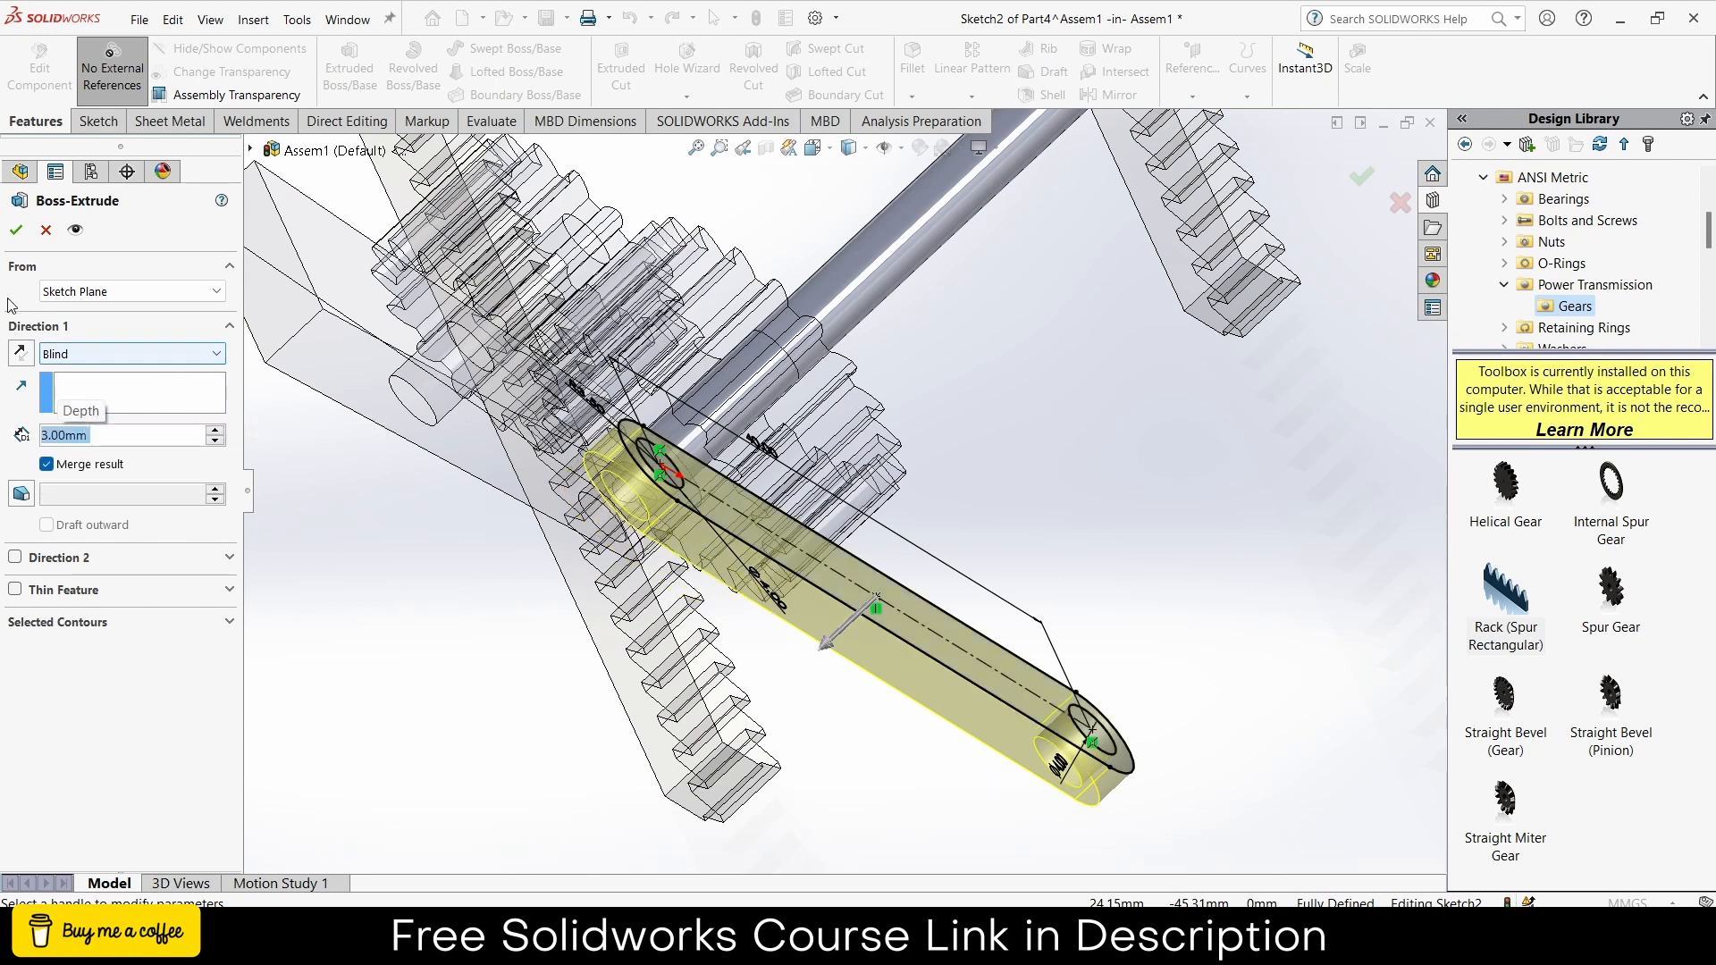
# - Start the extrusion at a 20 mm offset from the sketch plane, reversed toward the shaft's middle, and create the link
pyautogui.click(132, 292)
pyautogui.click(78, 362)
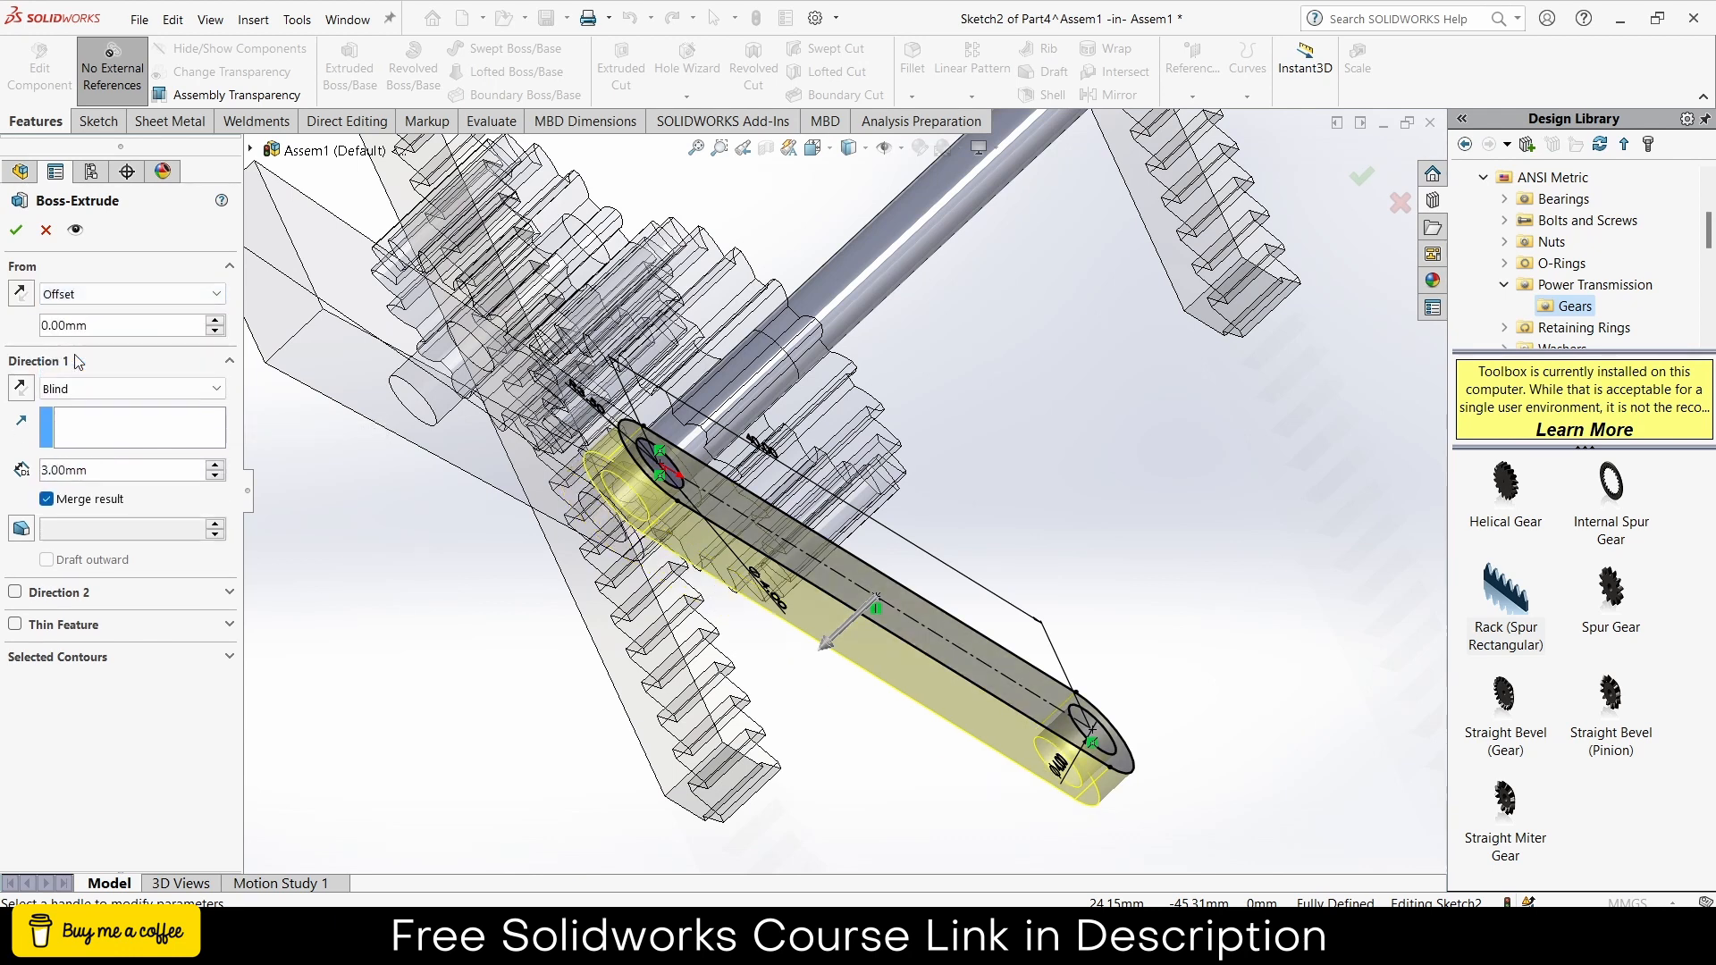
pyautogui.write('2')
pyautogui.press('Return')
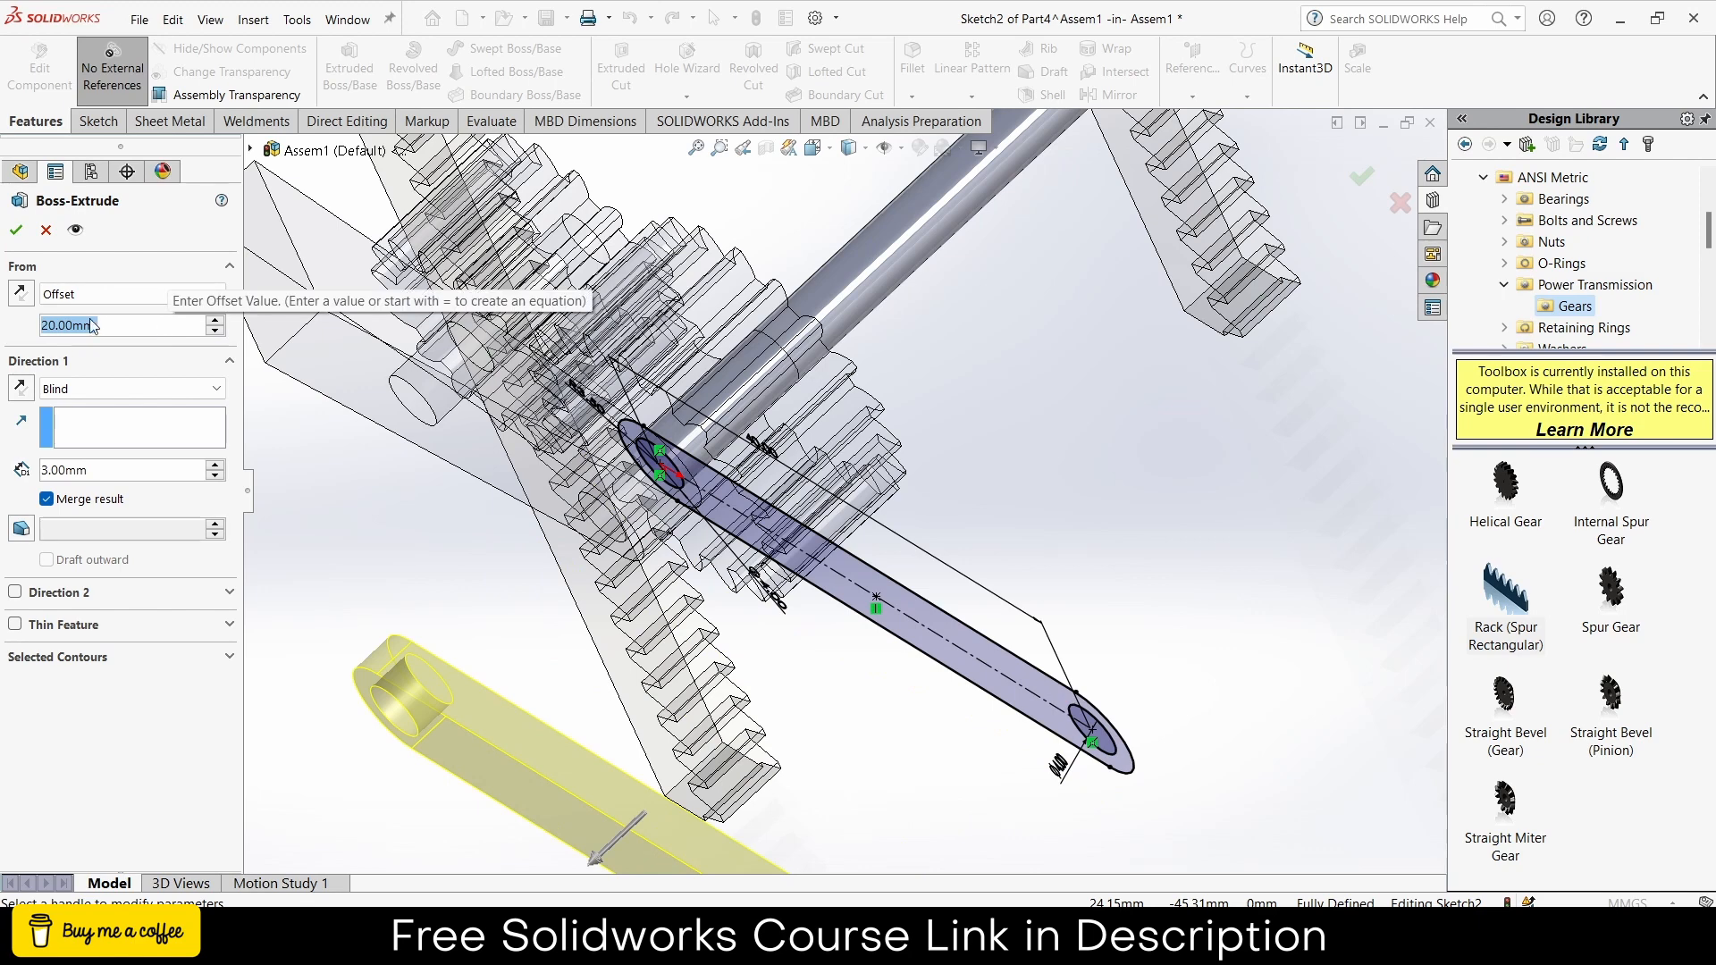
pyautogui.click(21, 293)
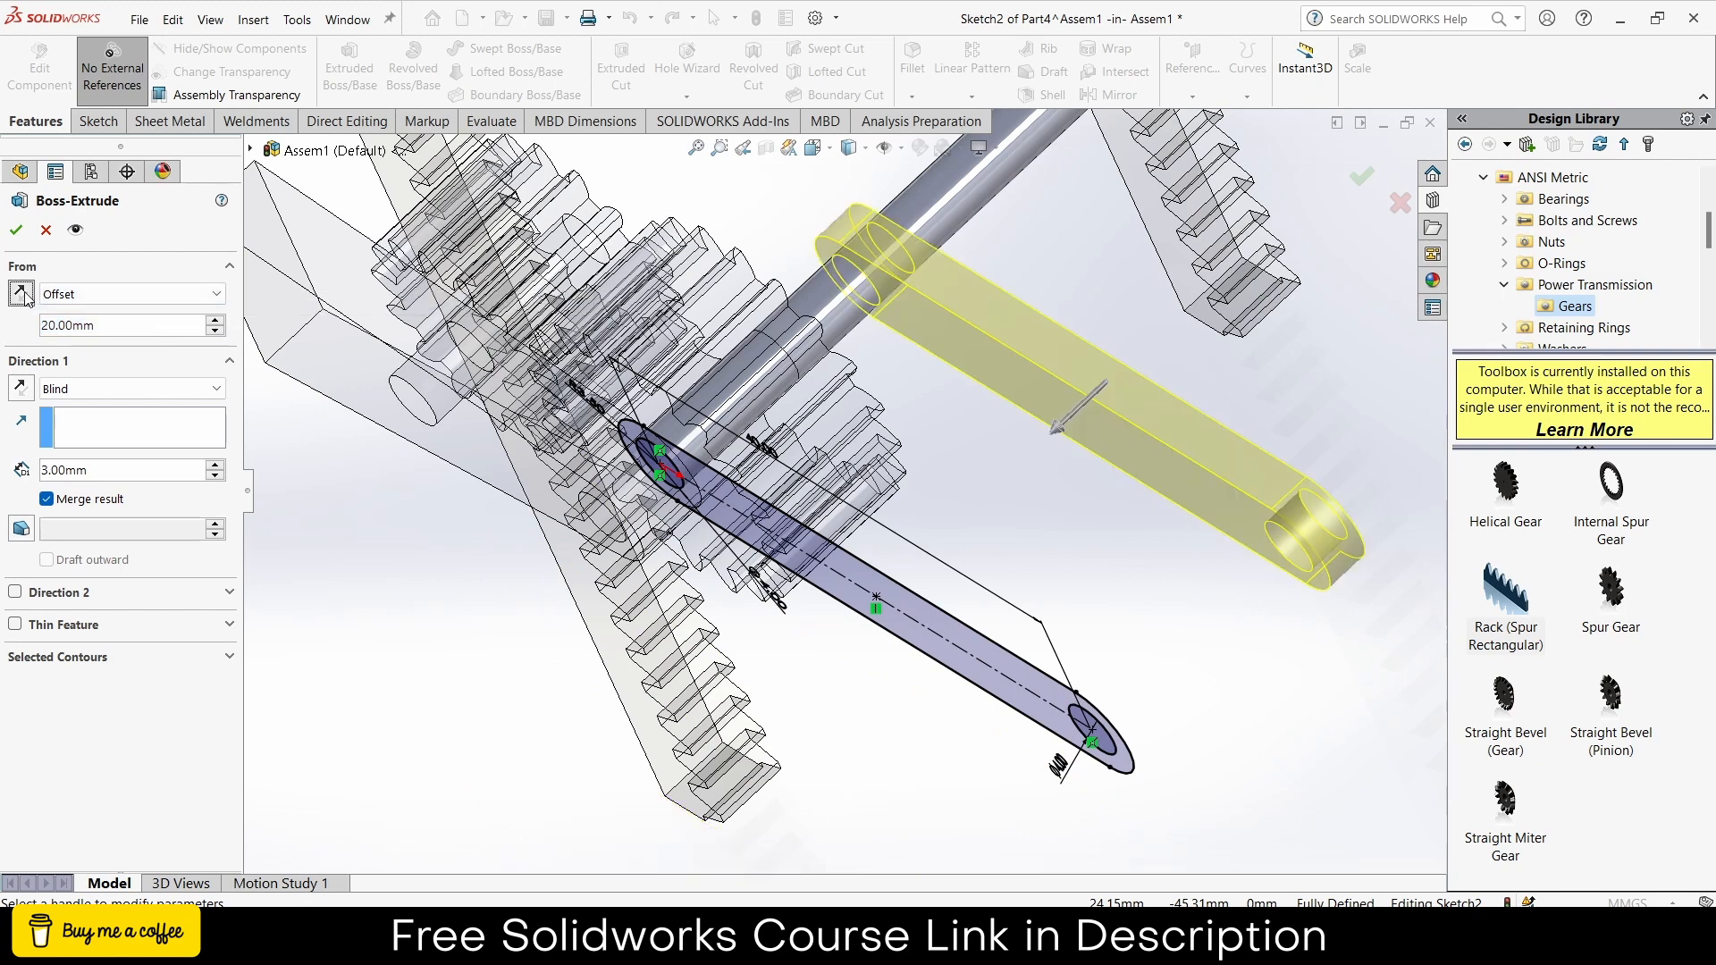
pyautogui.moveTo(493, 380)
pyautogui.mouseDown(button='middle')
pyautogui.moveTo(1137, 409)
pyautogui.moveTo(1112, 450)
pyautogui.moveTo(925, 464)
pyautogui.moveTo(964, 396)
pyautogui.moveTo(929, 429)
pyautogui.mouseUp(button='middle')
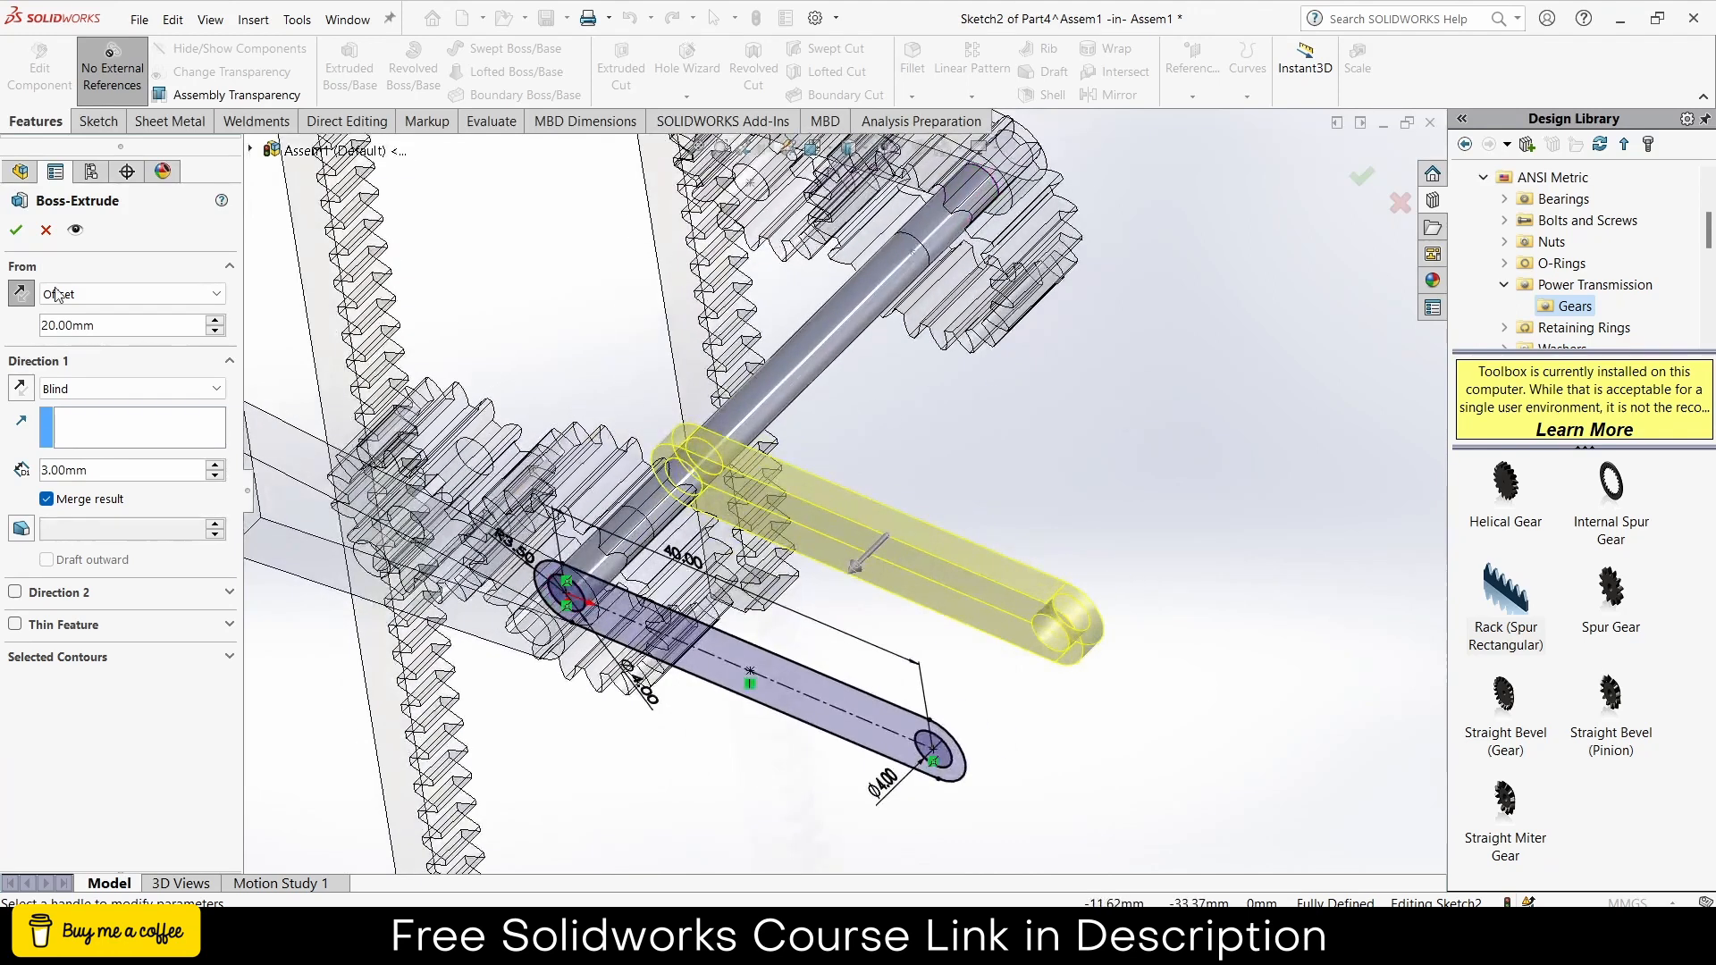
pyautogui.click(16, 231)
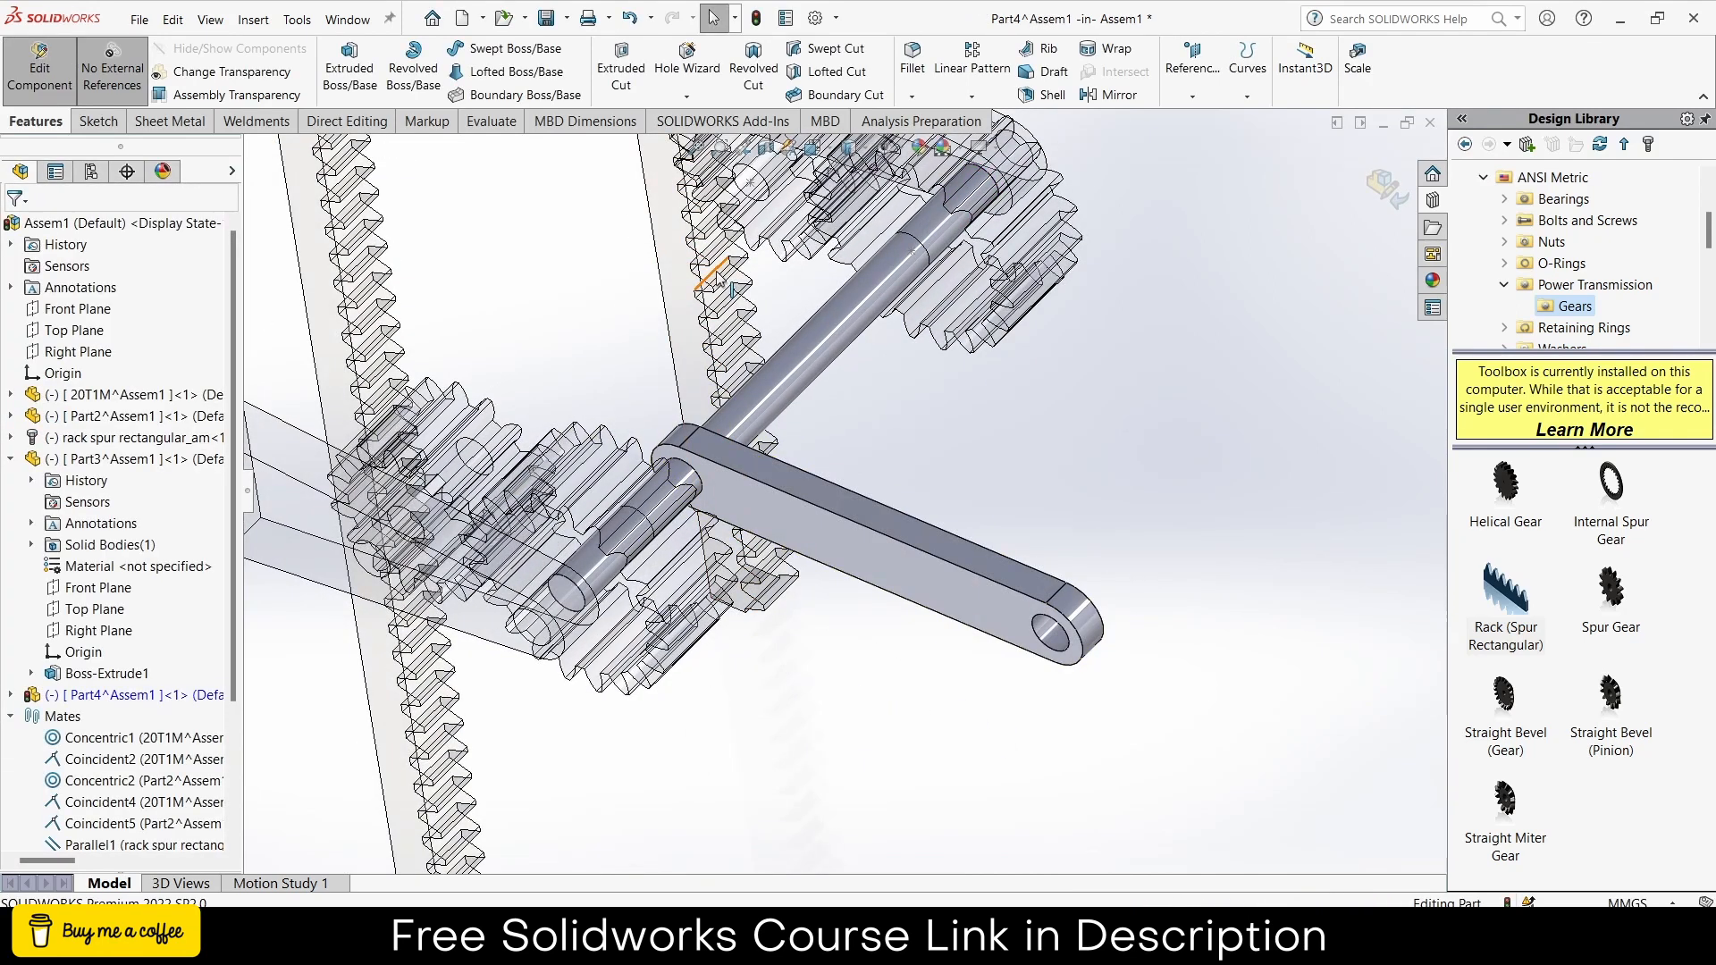
# - Create a reference plane midway between the two end faces of the shaft
pyautogui.click(1204, 71)
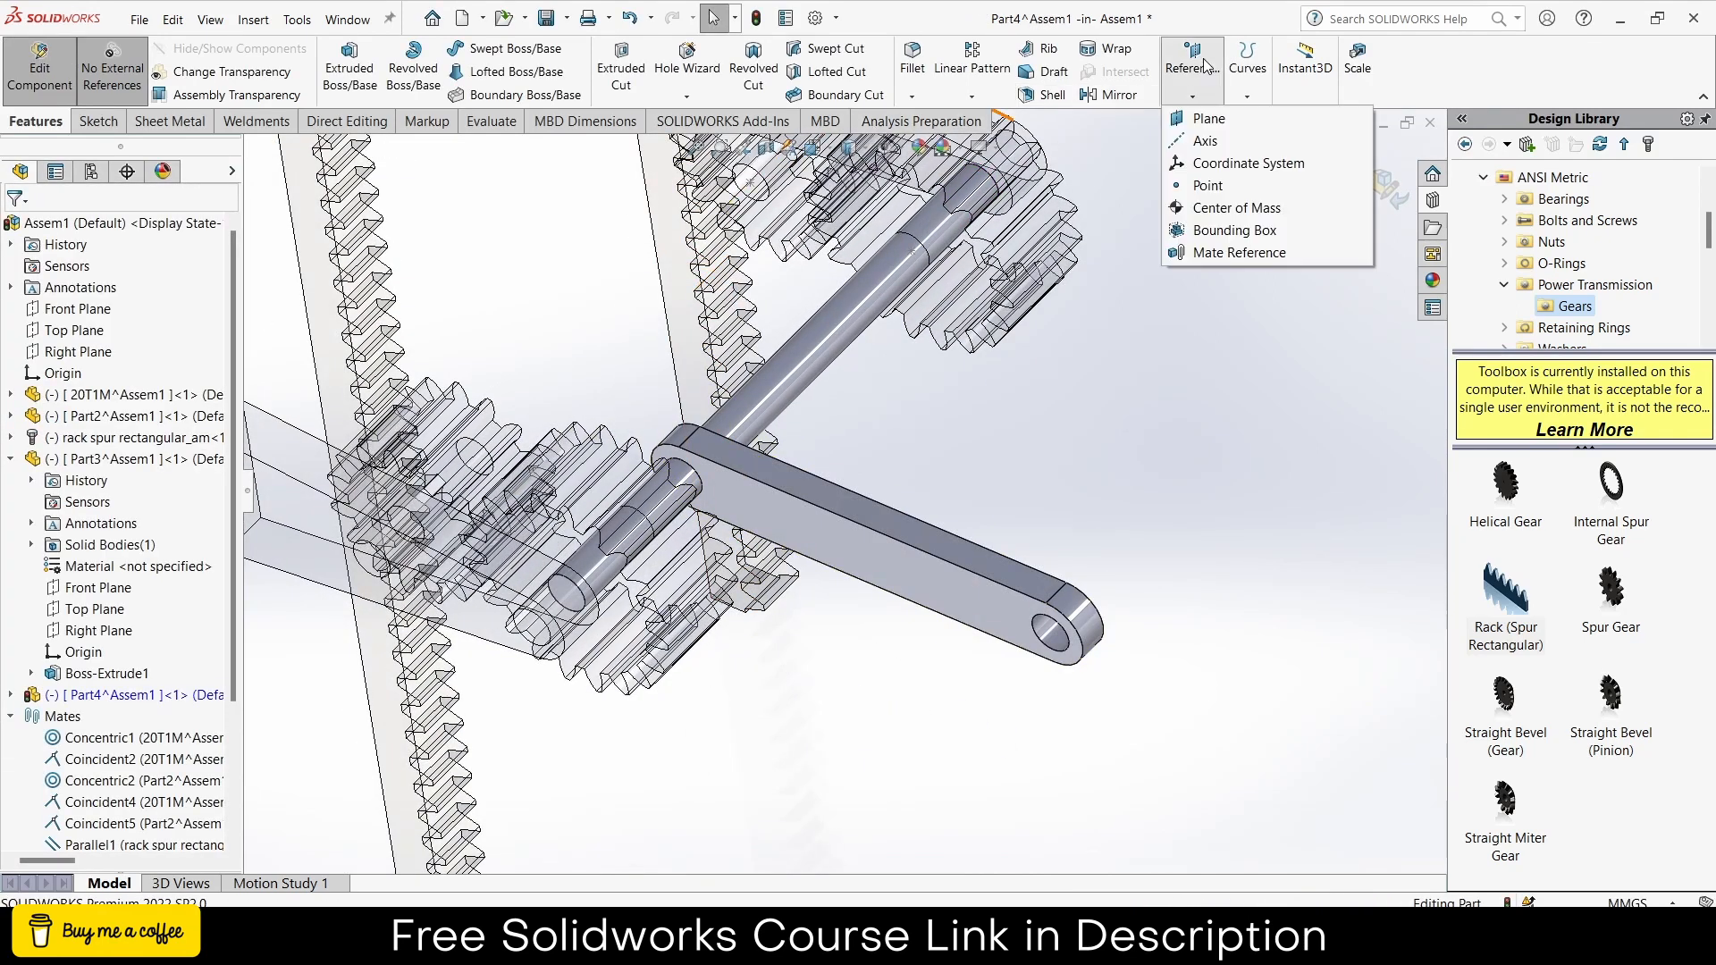
pyautogui.click(1205, 119)
pyautogui.moveTo(663, 540); pyautogui.dragTo(531, 602, button='middle')
pyautogui.click(694, 547)
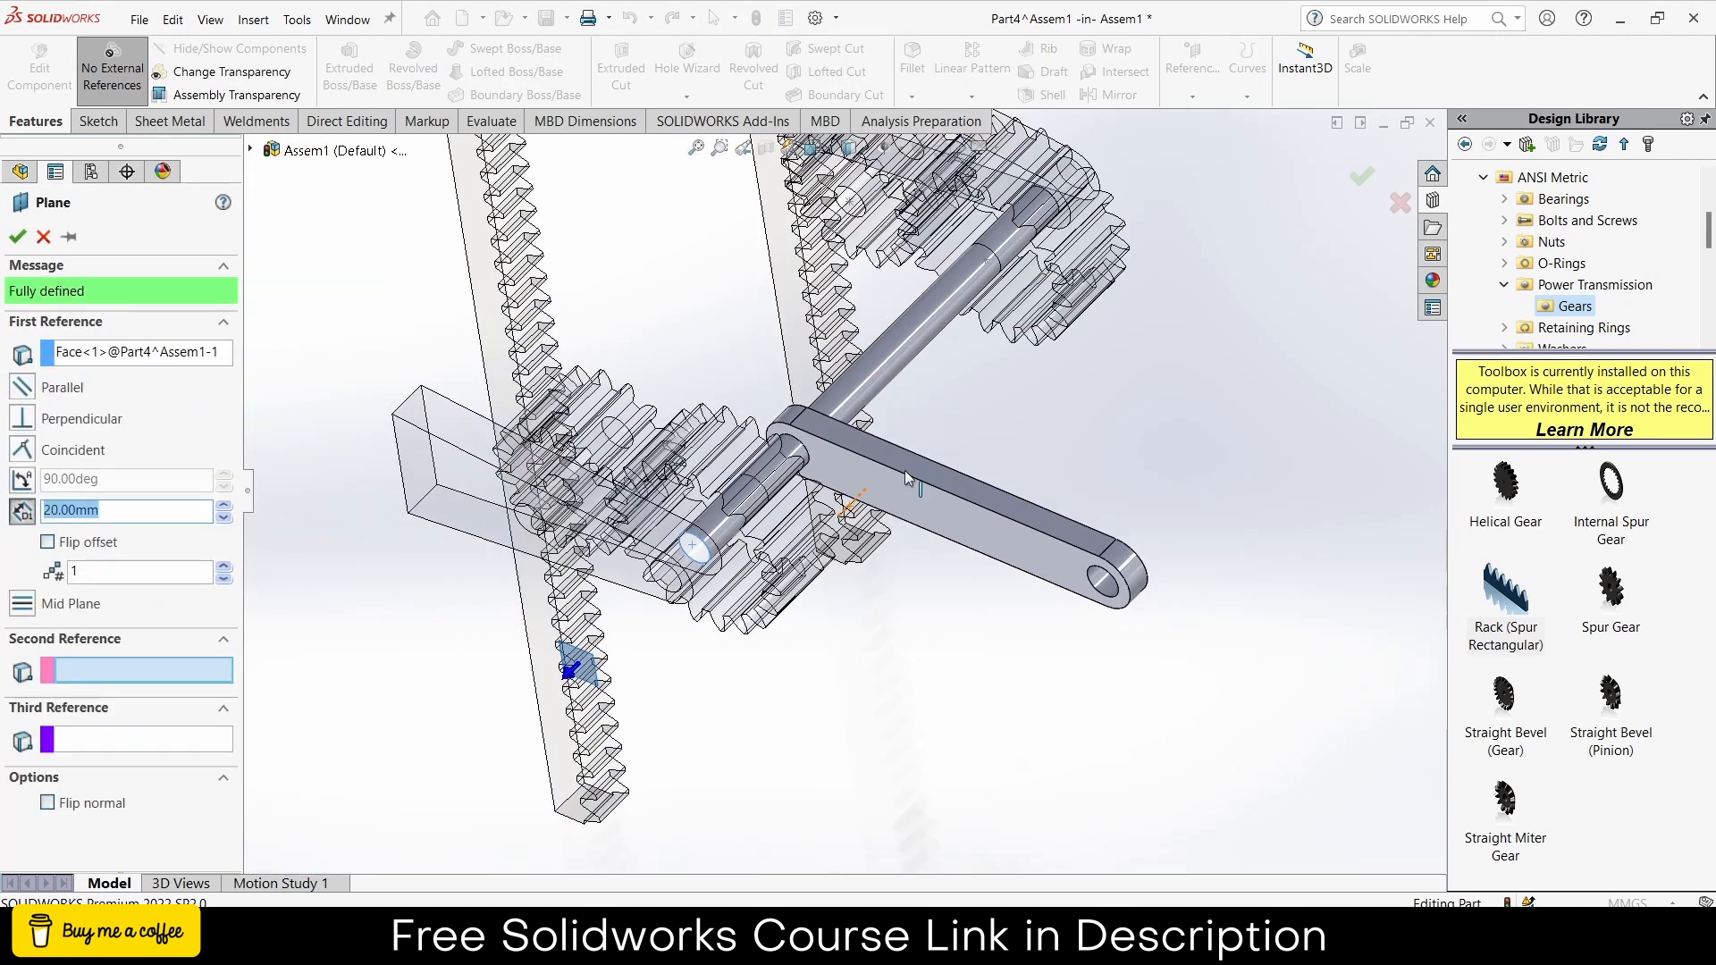
pyautogui.moveTo(905, 478); pyautogui.dragTo(742, 568, button='middle')
pyautogui.scroll(-2, 1149, 250)
pyautogui.scroll(3, 1146, 235)
pyautogui.scroll(-4, 1133, 219)
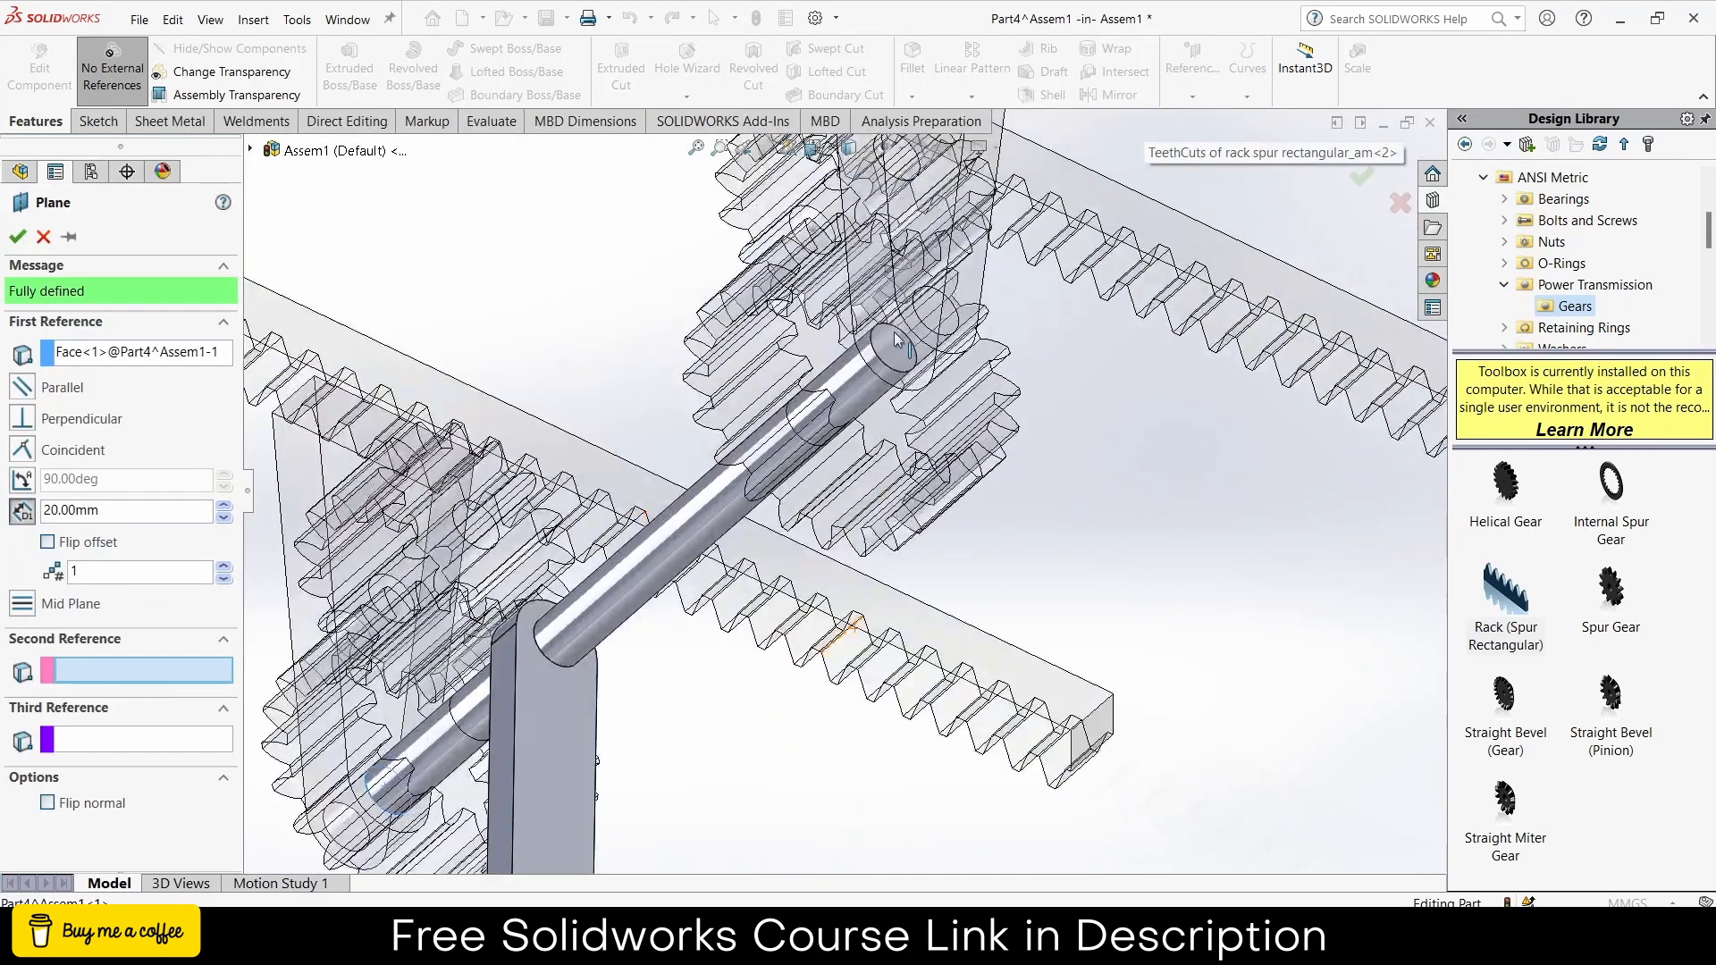
pyautogui.click(897, 340)
pyautogui.click(17, 237)
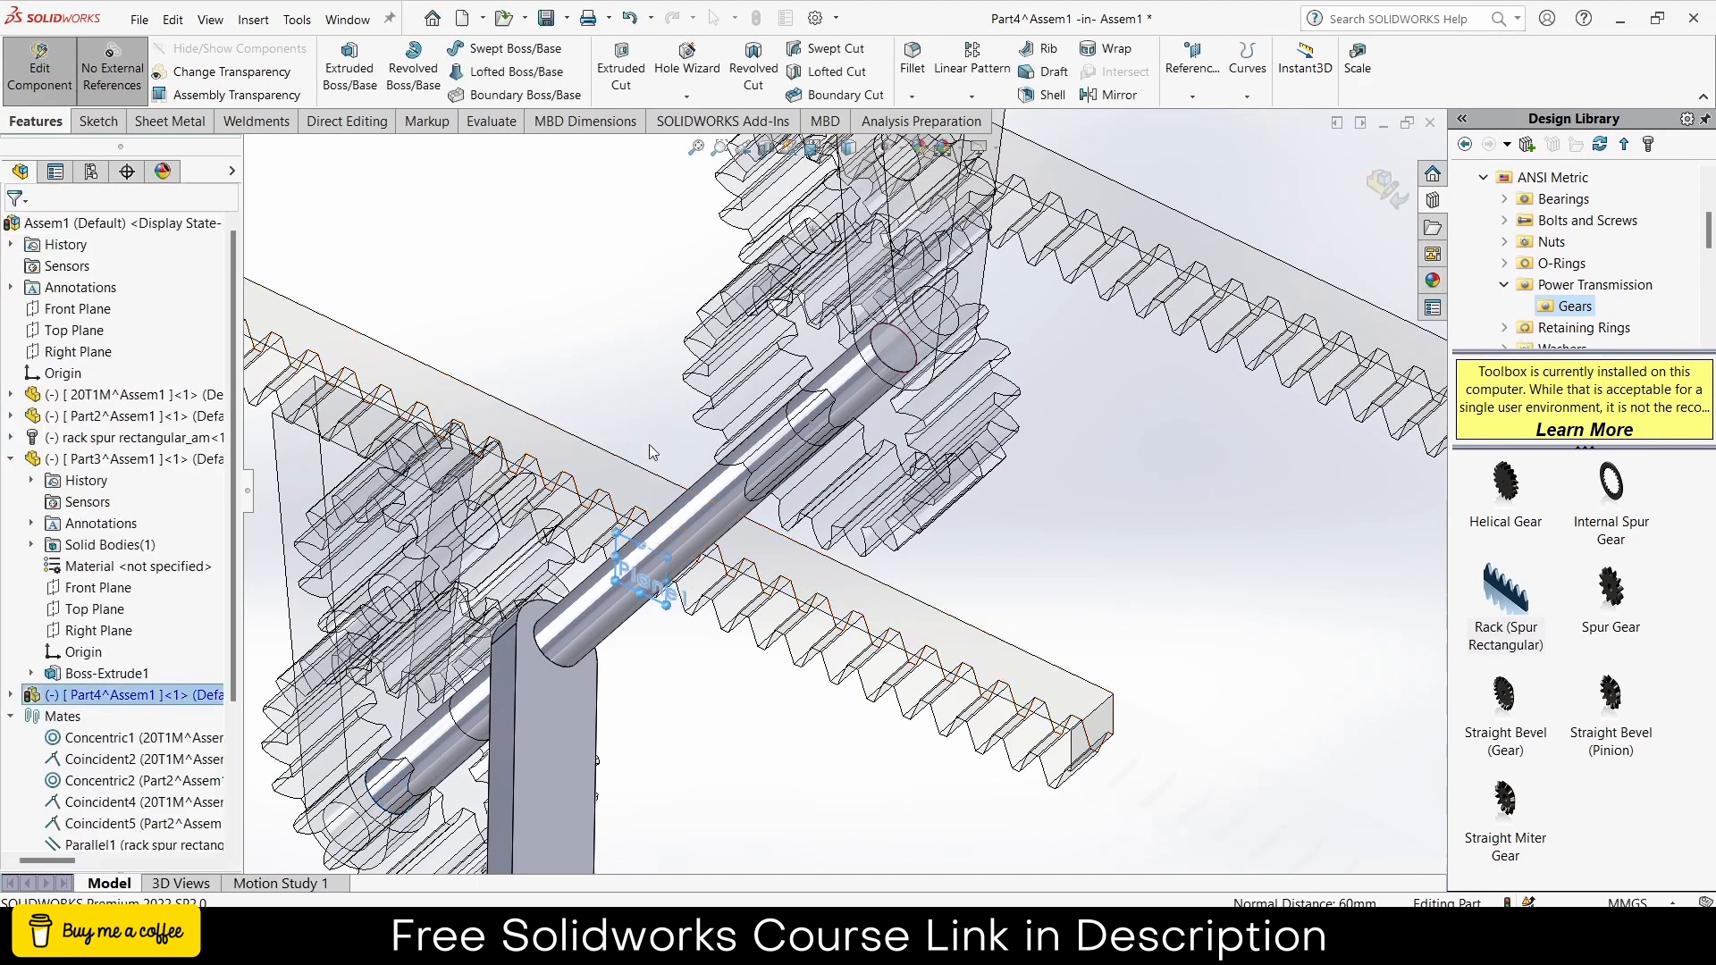
# - Mirror the slot-shaped link about the shaft's mid plane, without a secondary mirror plane
pyautogui.moveTo(649, 443); pyautogui.dragTo(707, 411, button='middle')
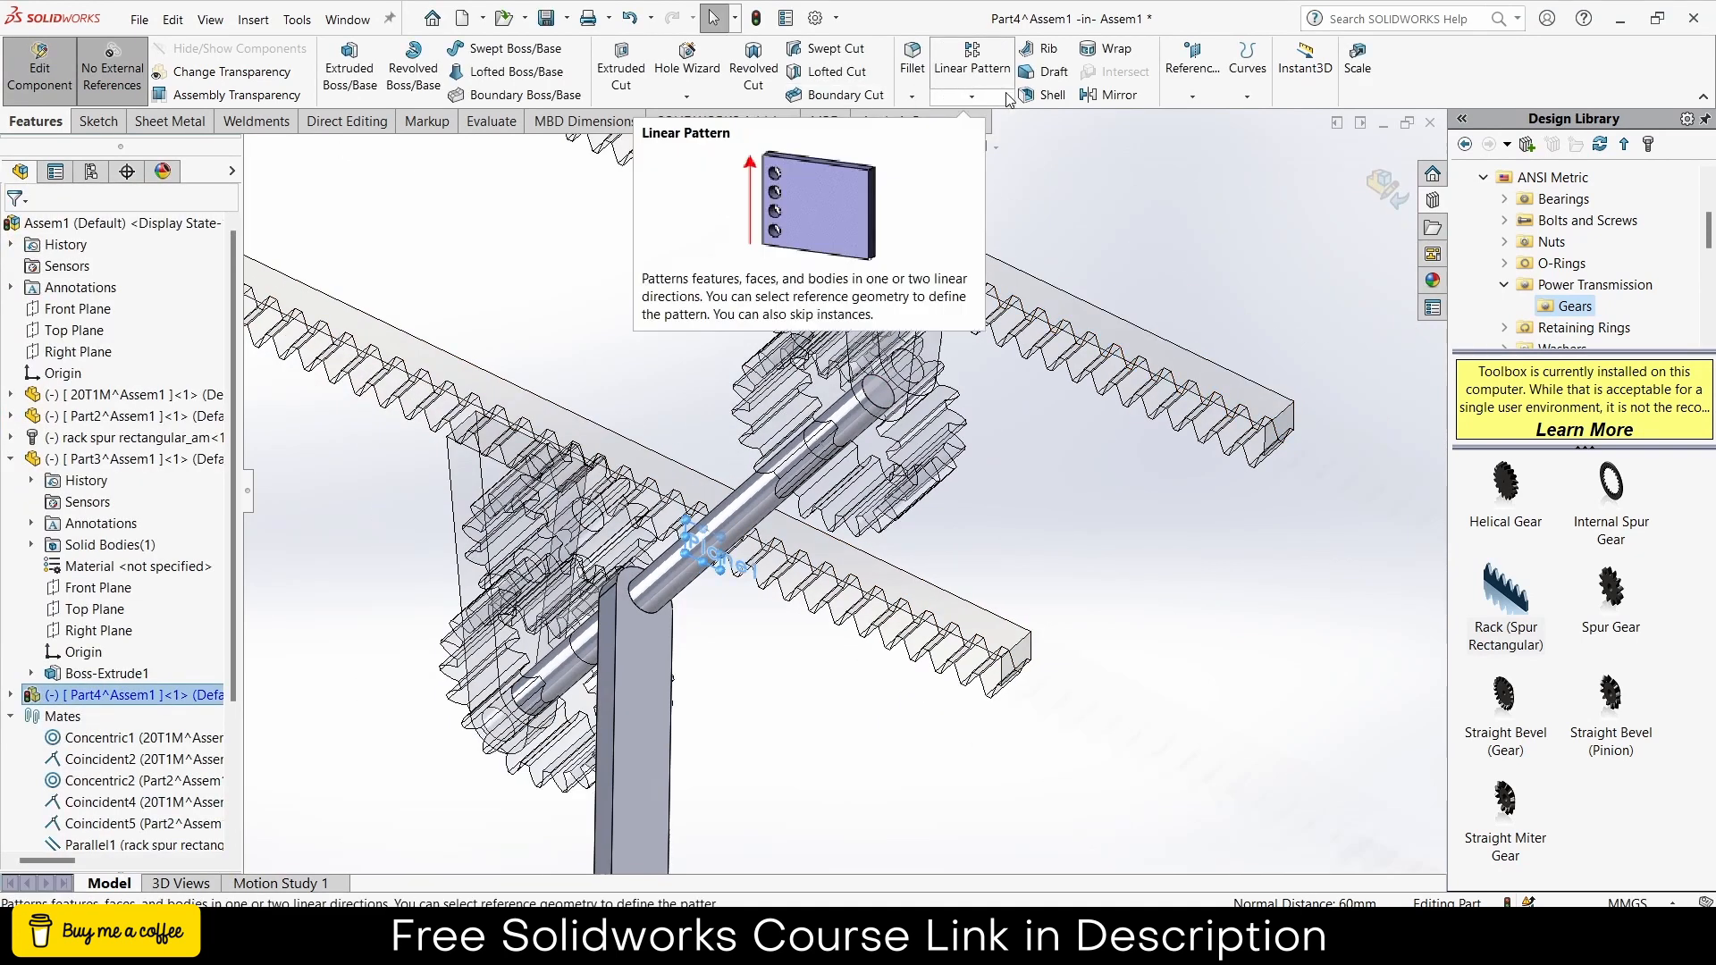
pyautogui.click(1113, 94)
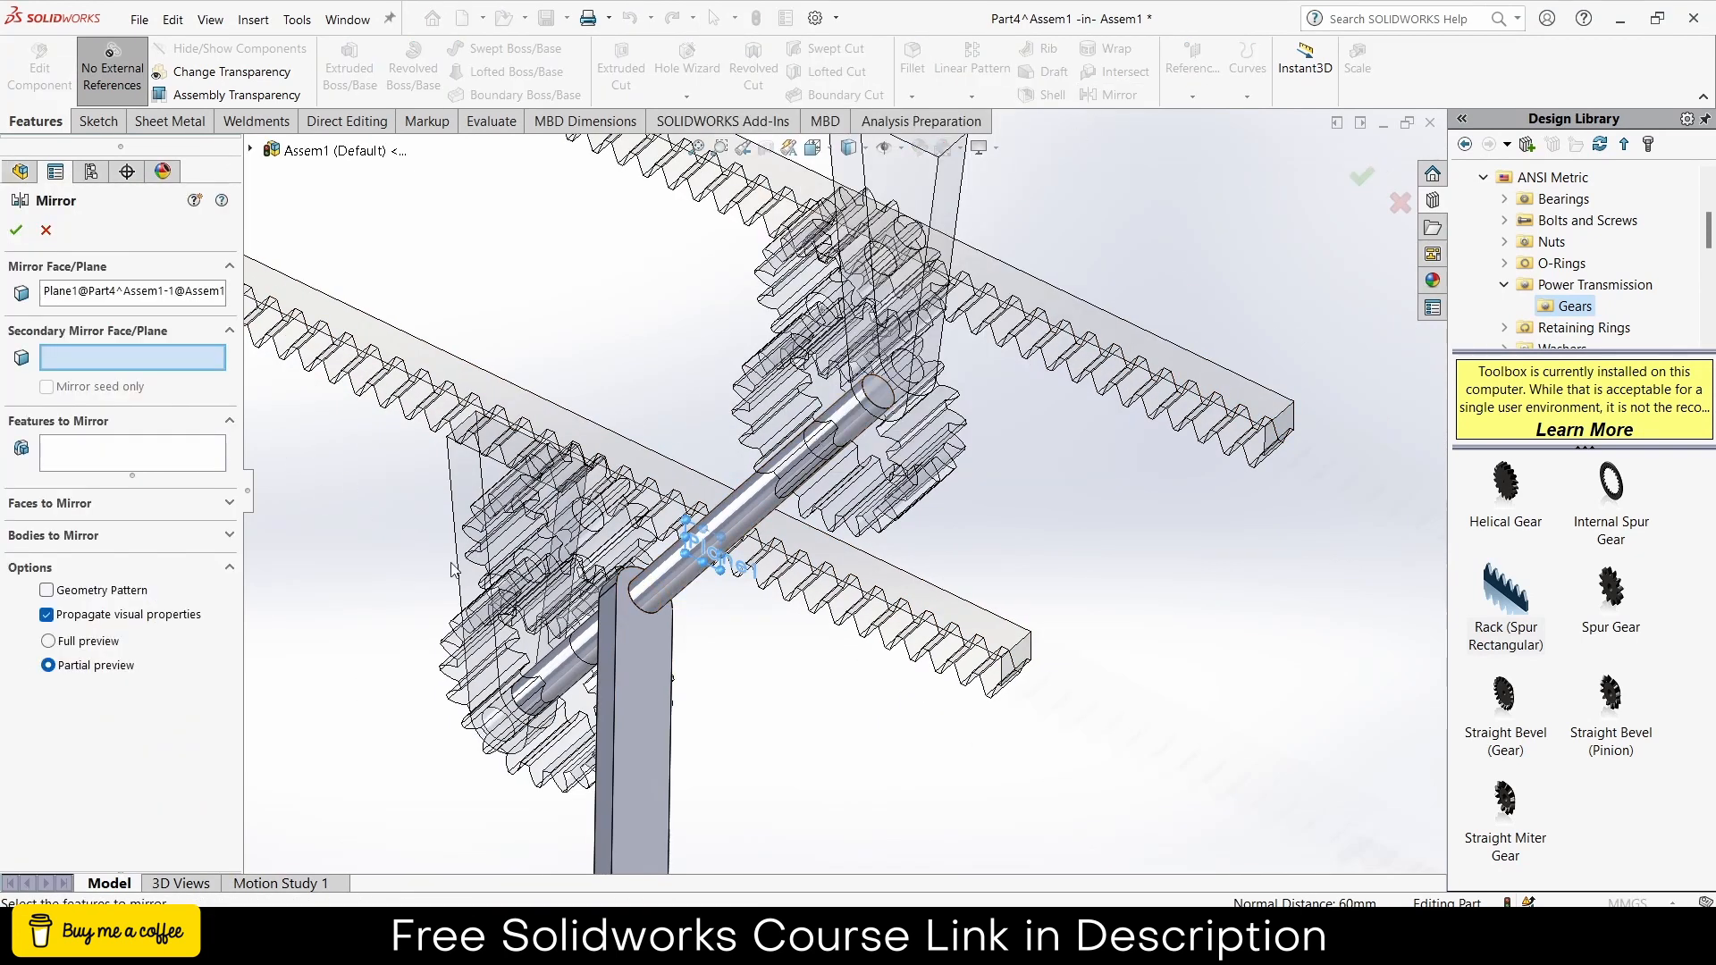
pyautogui.click(634, 726)
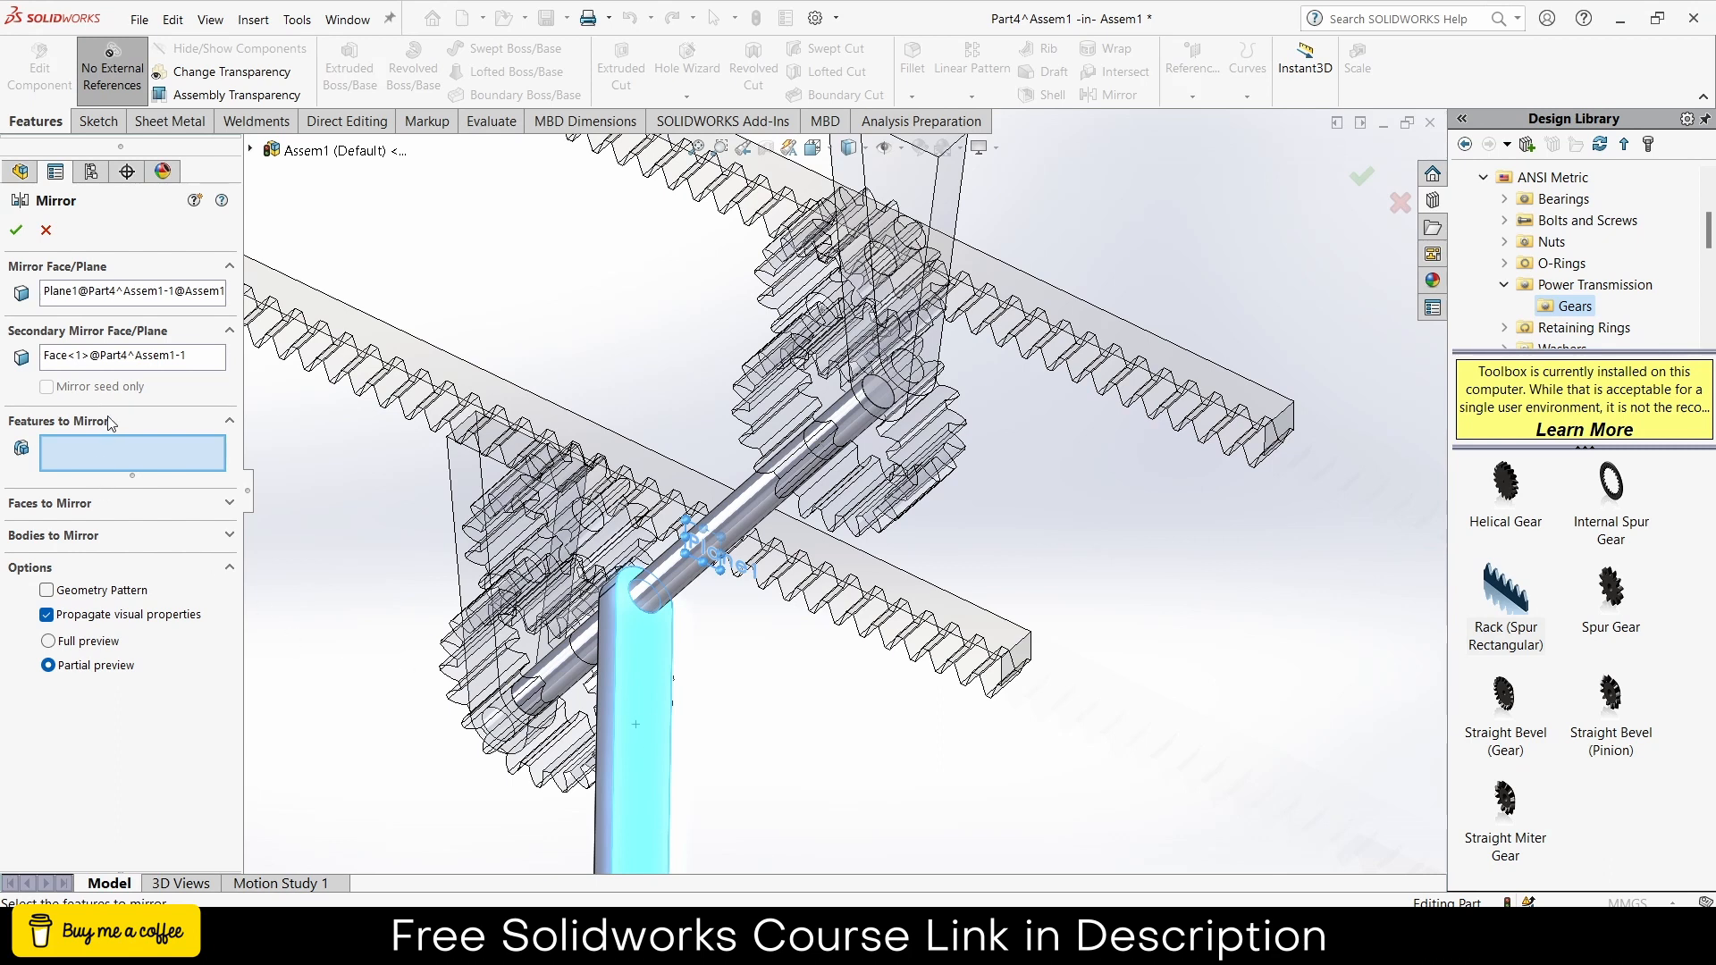
pyautogui.rightClick(161, 360)
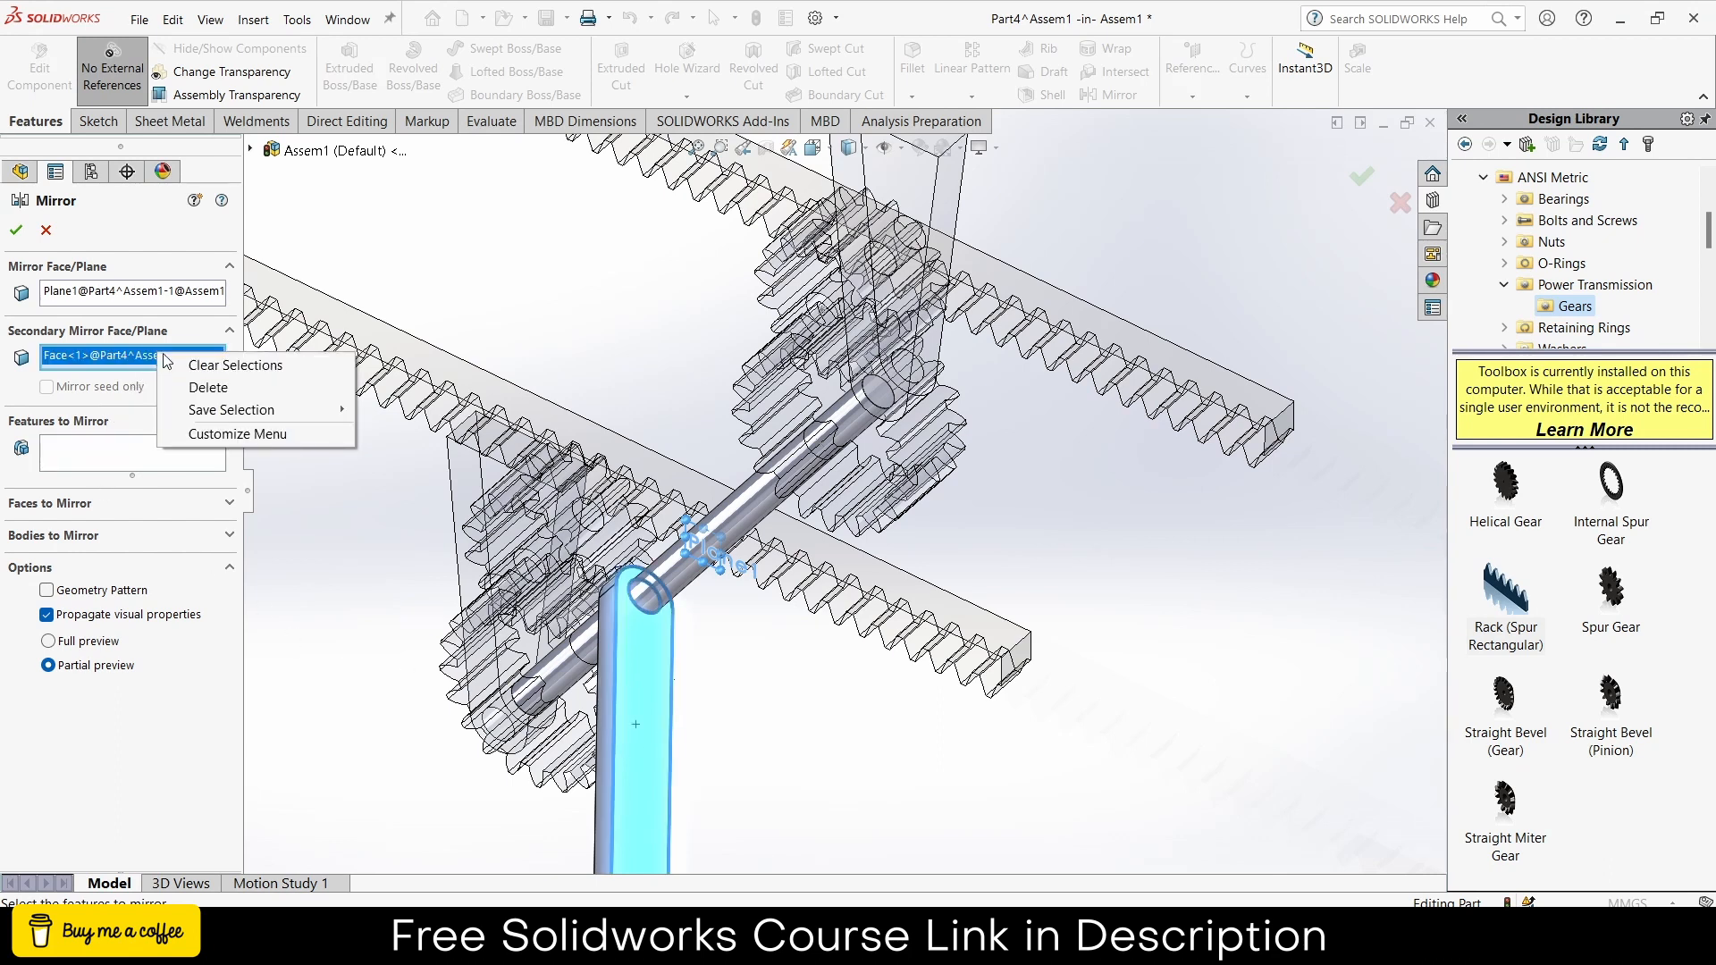
pyautogui.click(219, 361)
pyautogui.click(161, 458)
pyautogui.click(657, 675)
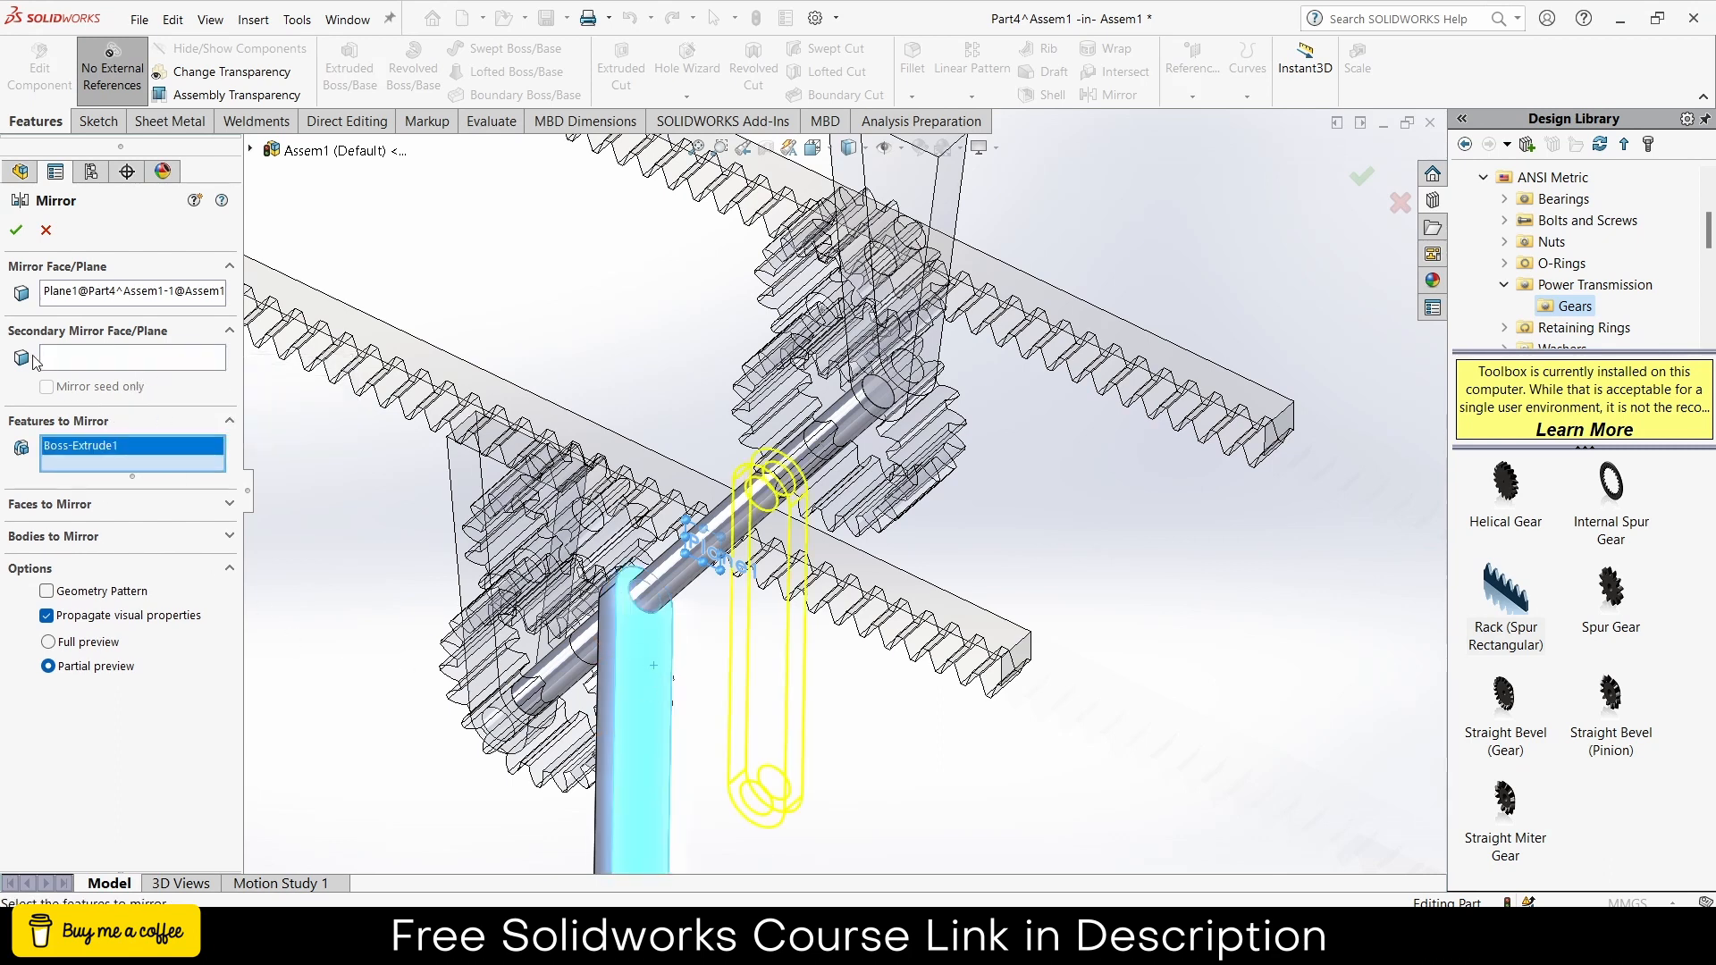
pyautogui.click(16, 231)
# - Start a sketch on the outer link's face and draw a 2 mm radius circle over its far hole
pyautogui.moveTo(767, 617)
pyautogui.mouseDown(button='middle')
pyautogui.moveTo(743, 759)
pyautogui.moveTo(824, 536)
pyautogui.moveTo(801, 620)
pyautogui.mouseUp(button='middle')
pyautogui.scroll(-2, 742, 711)
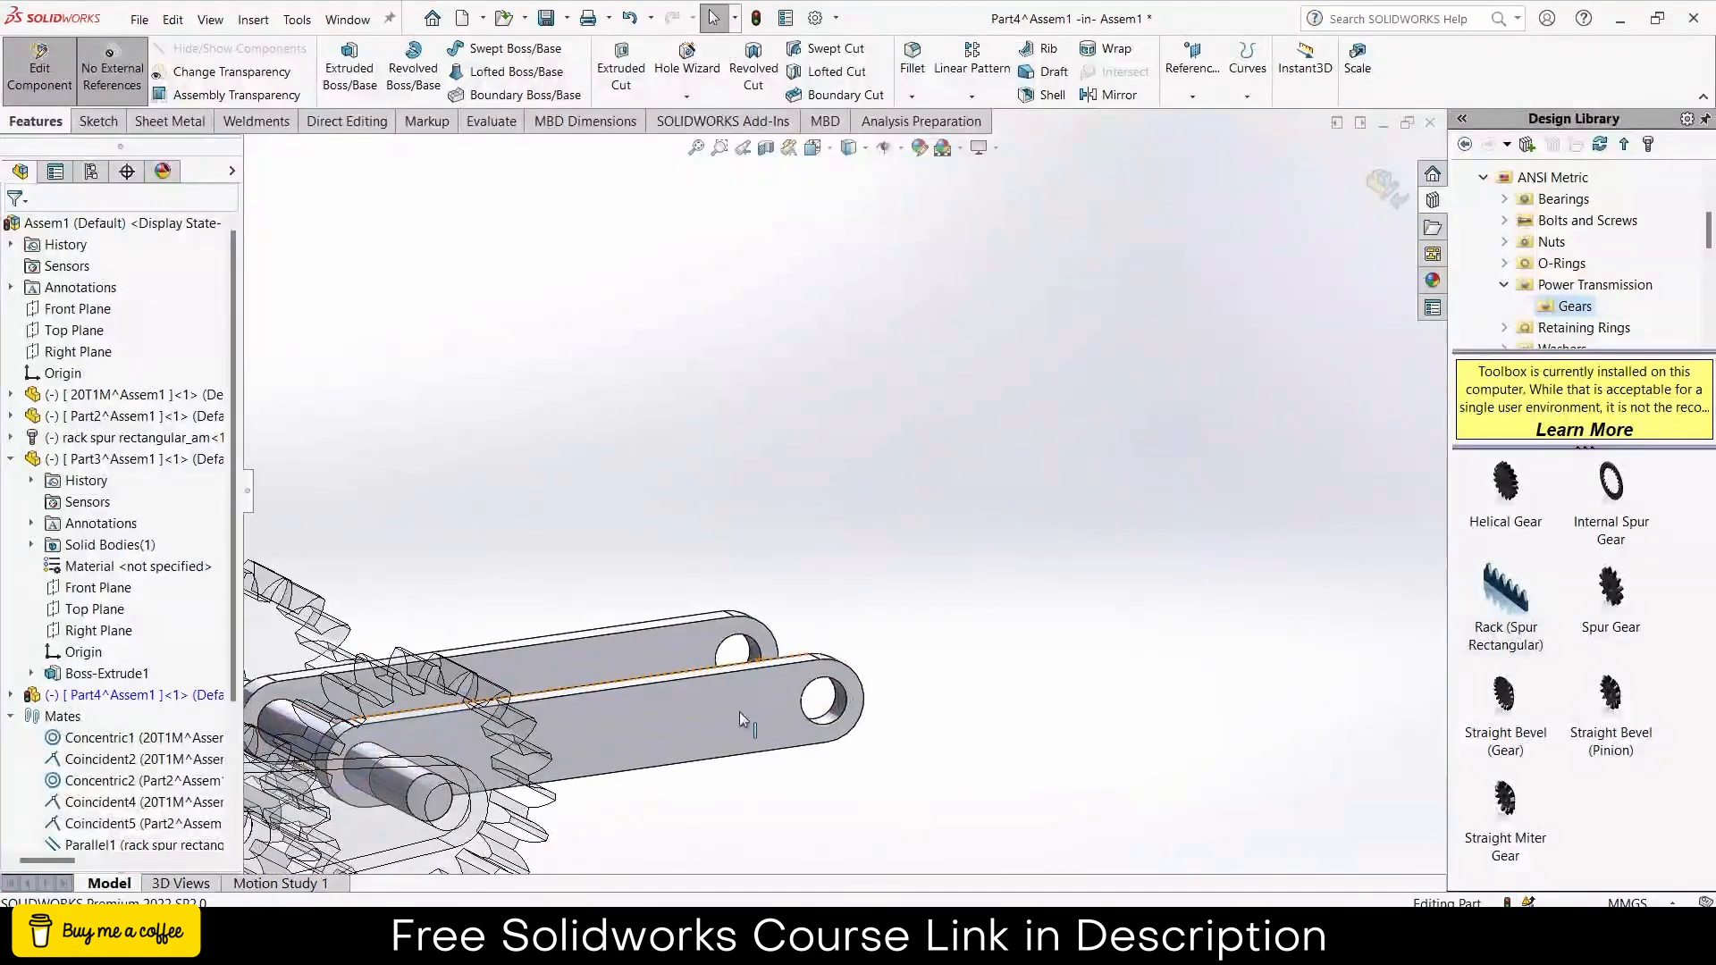
pyautogui.click(742, 711)
pyautogui.click(821, 656)
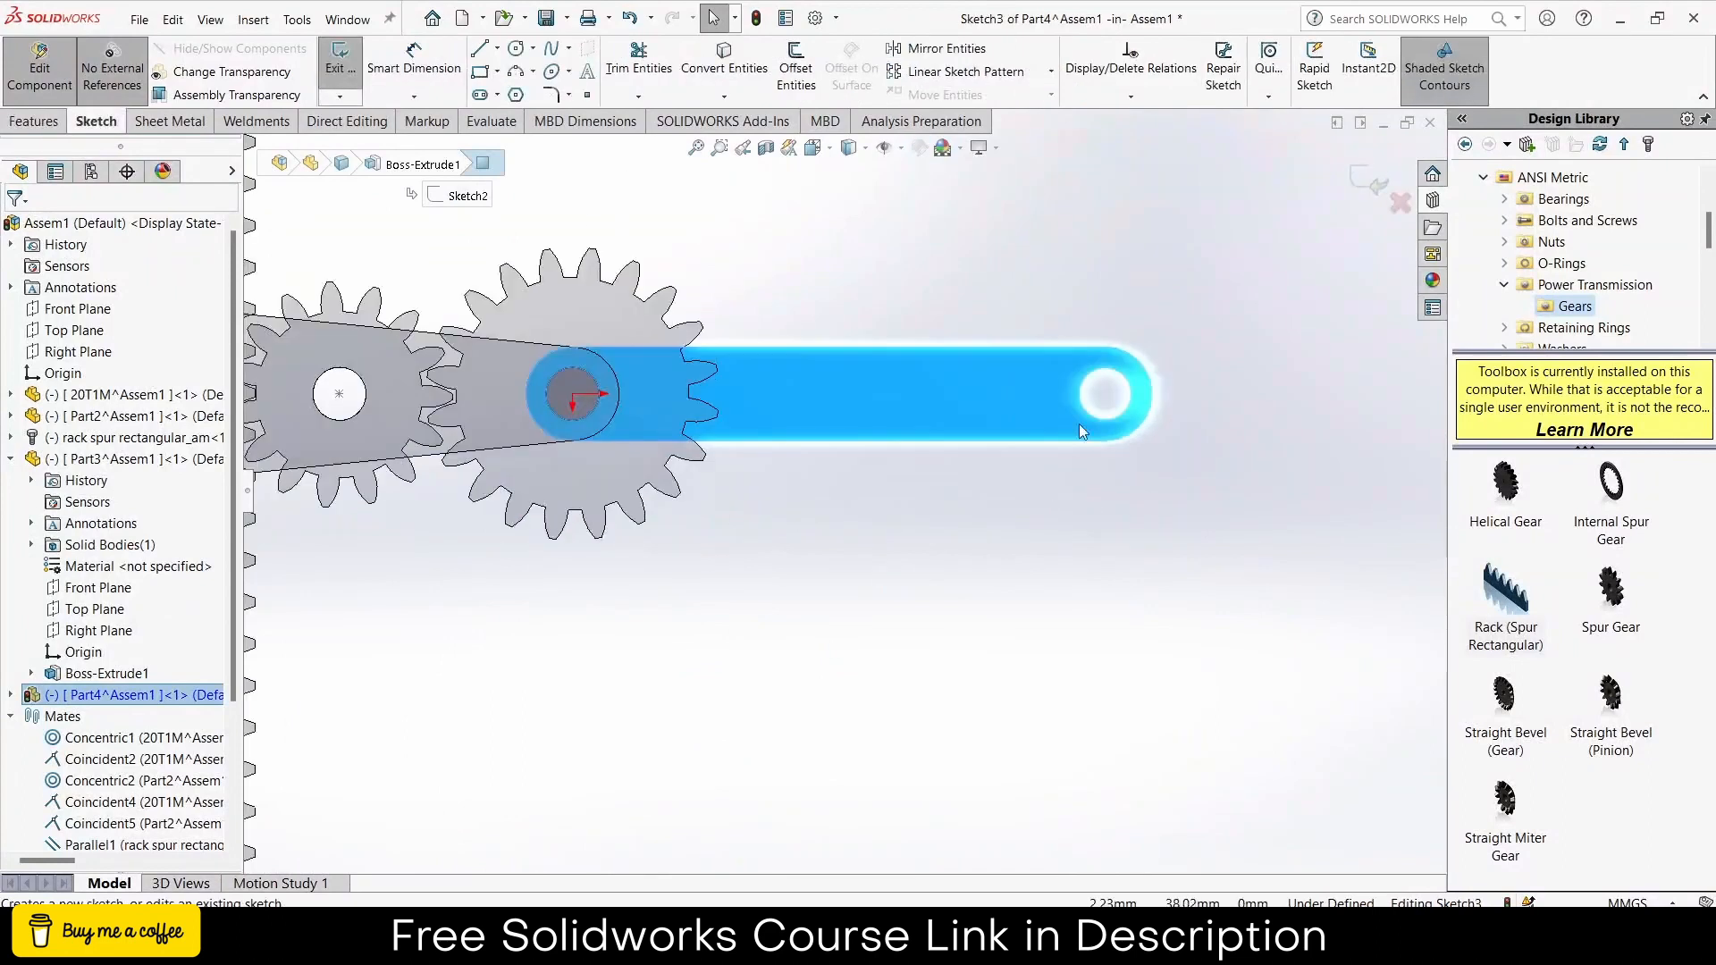
pyautogui.scroll(-5, 1080, 420)
pyautogui.click(519, 49)
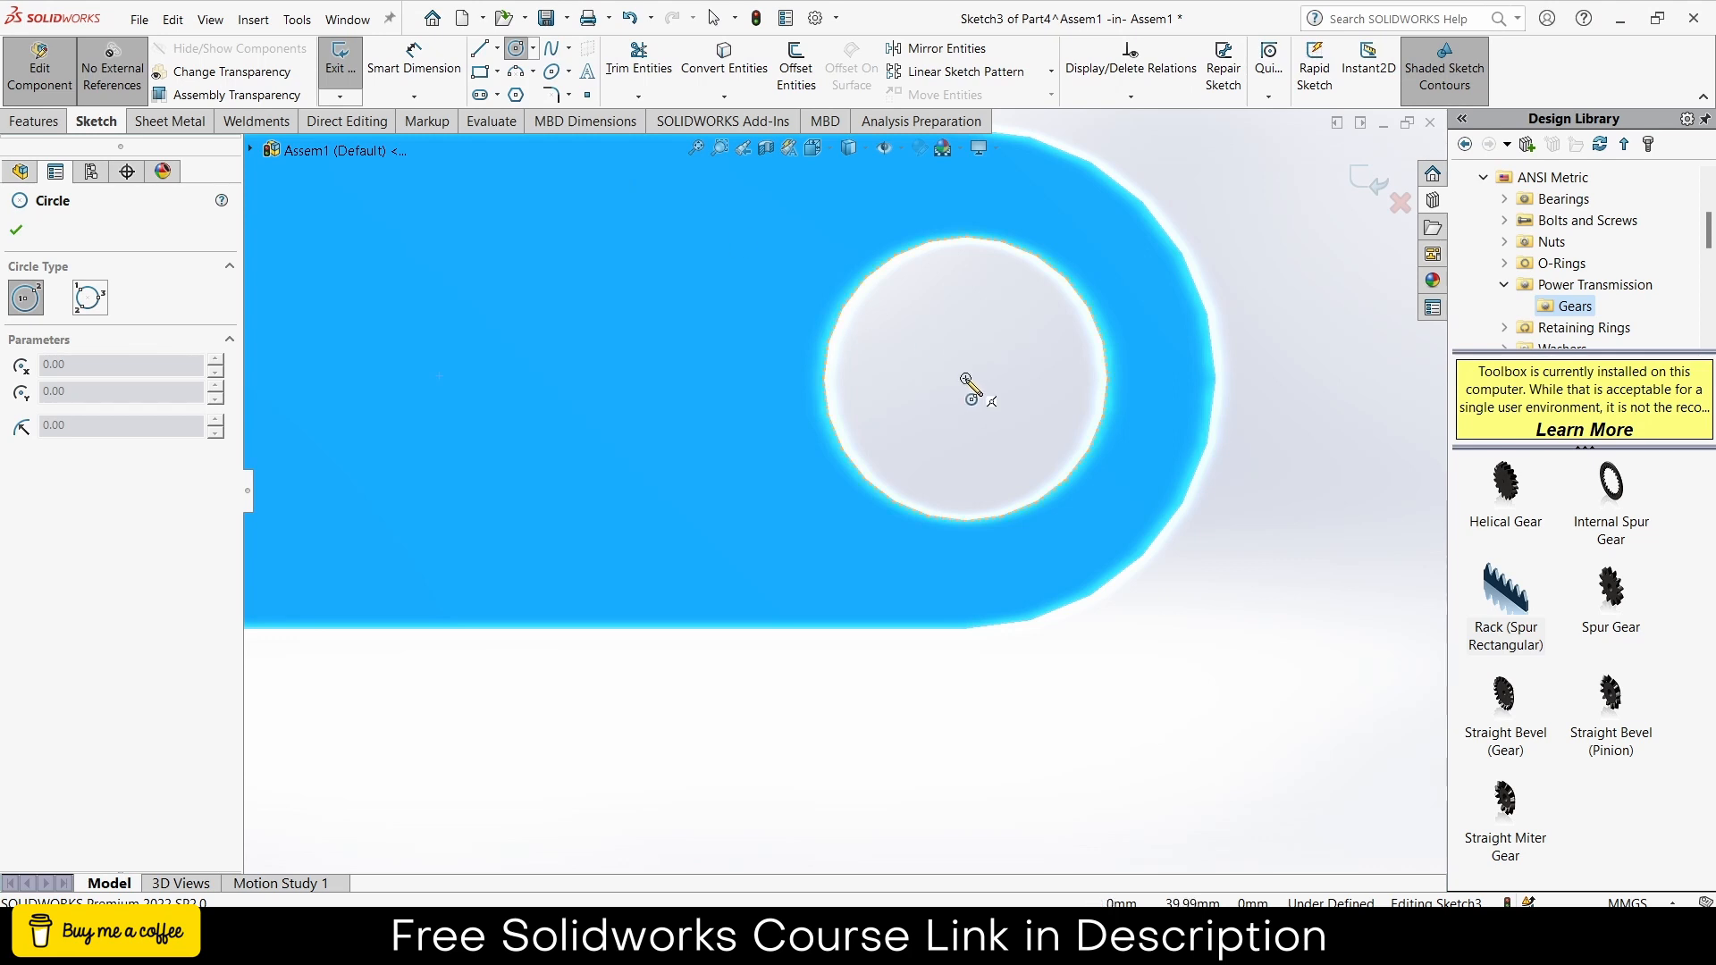
pyautogui.click(965, 378)
pyautogui.click(1112, 375)
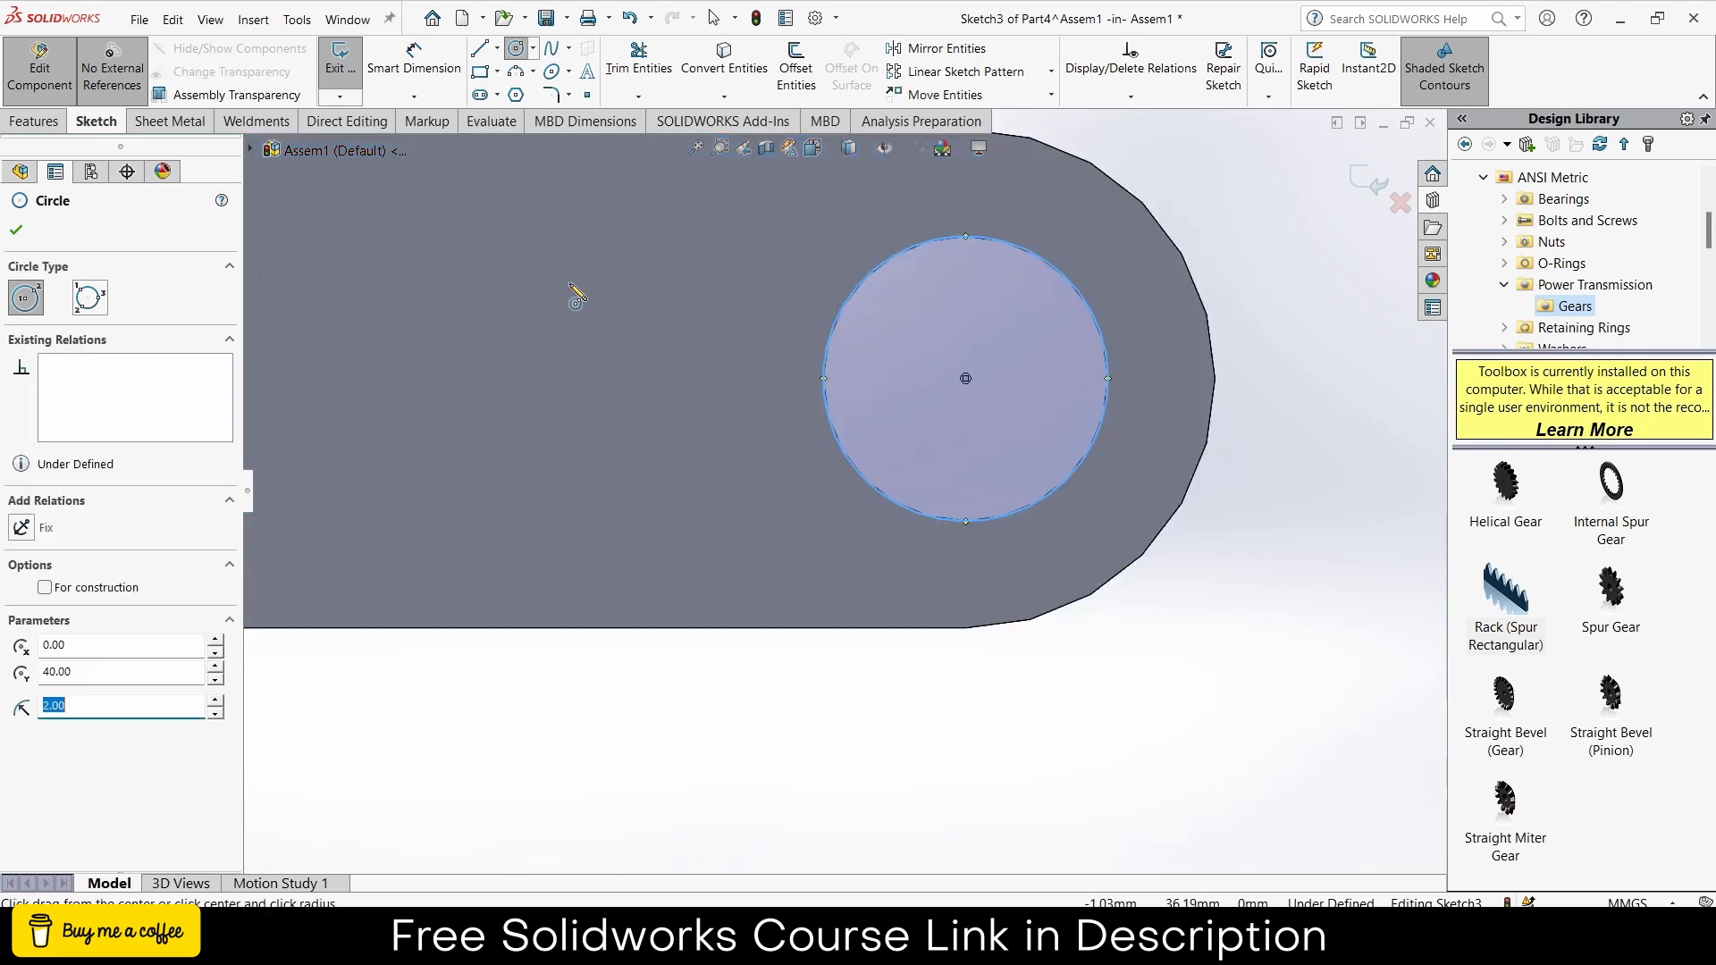
# - Extrude the circle 25 mm, reversed toward the opposite link, as a blind boss forming the connecting pin
pyautogui.click(12, 127)
pyautogui.click(336, 78)
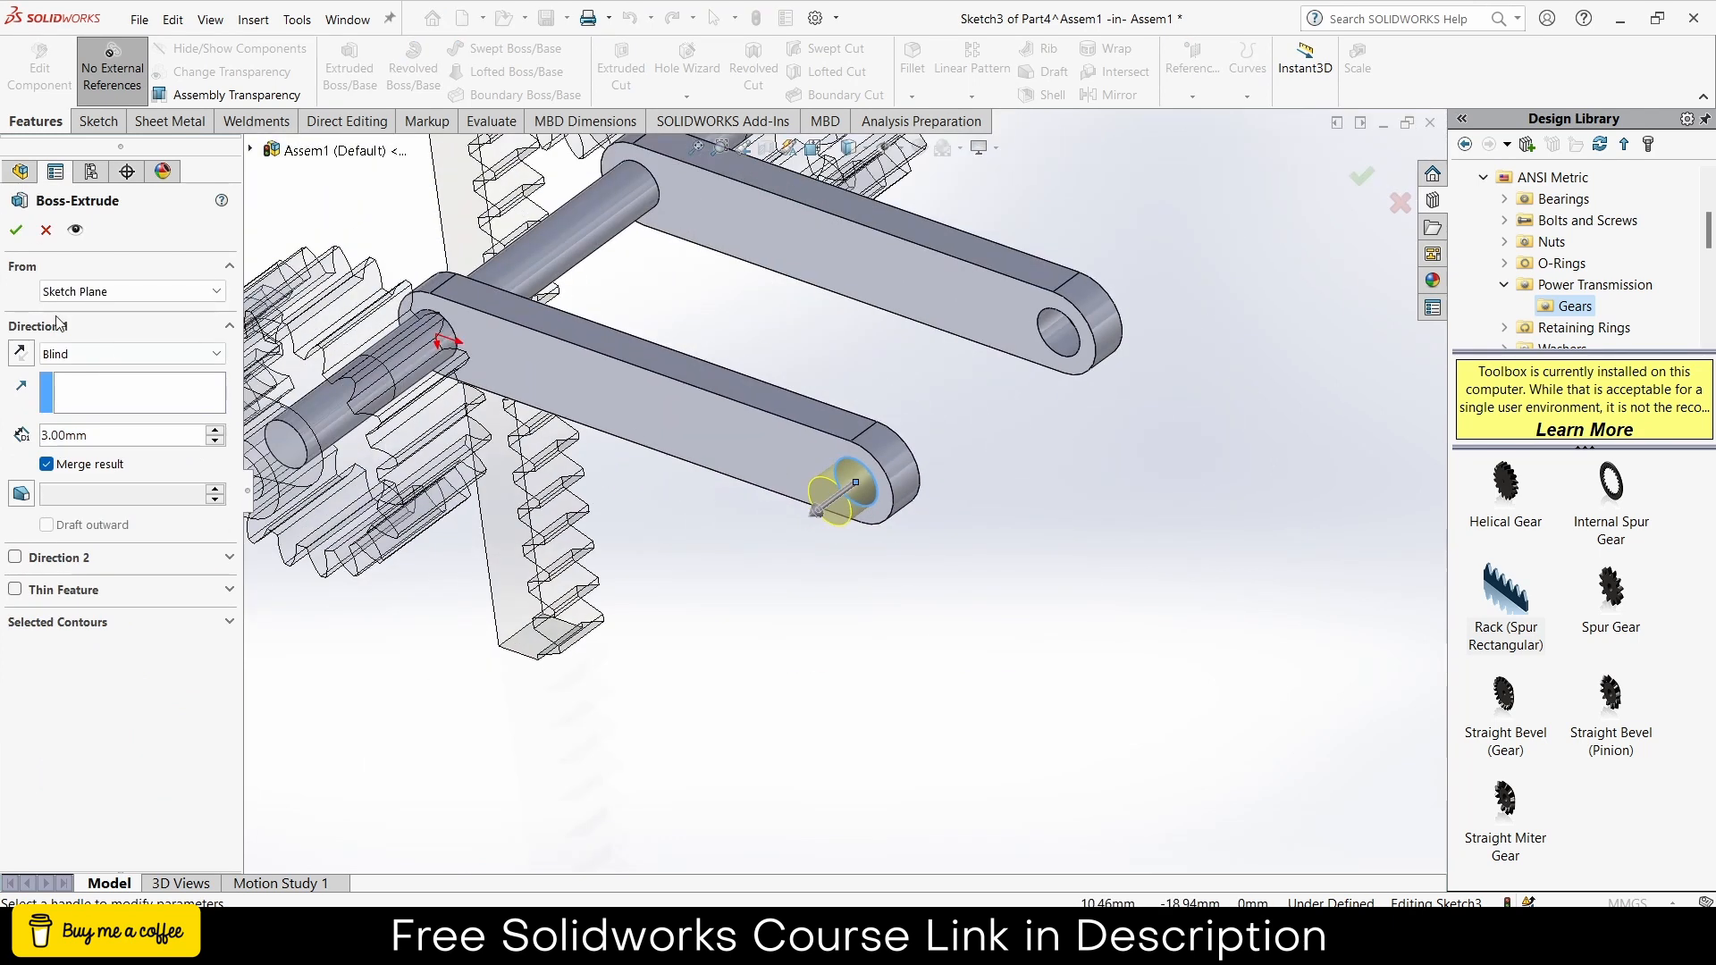
pyautogui.click(22, 354)
pyautogui.scroll(4, 146, 444)
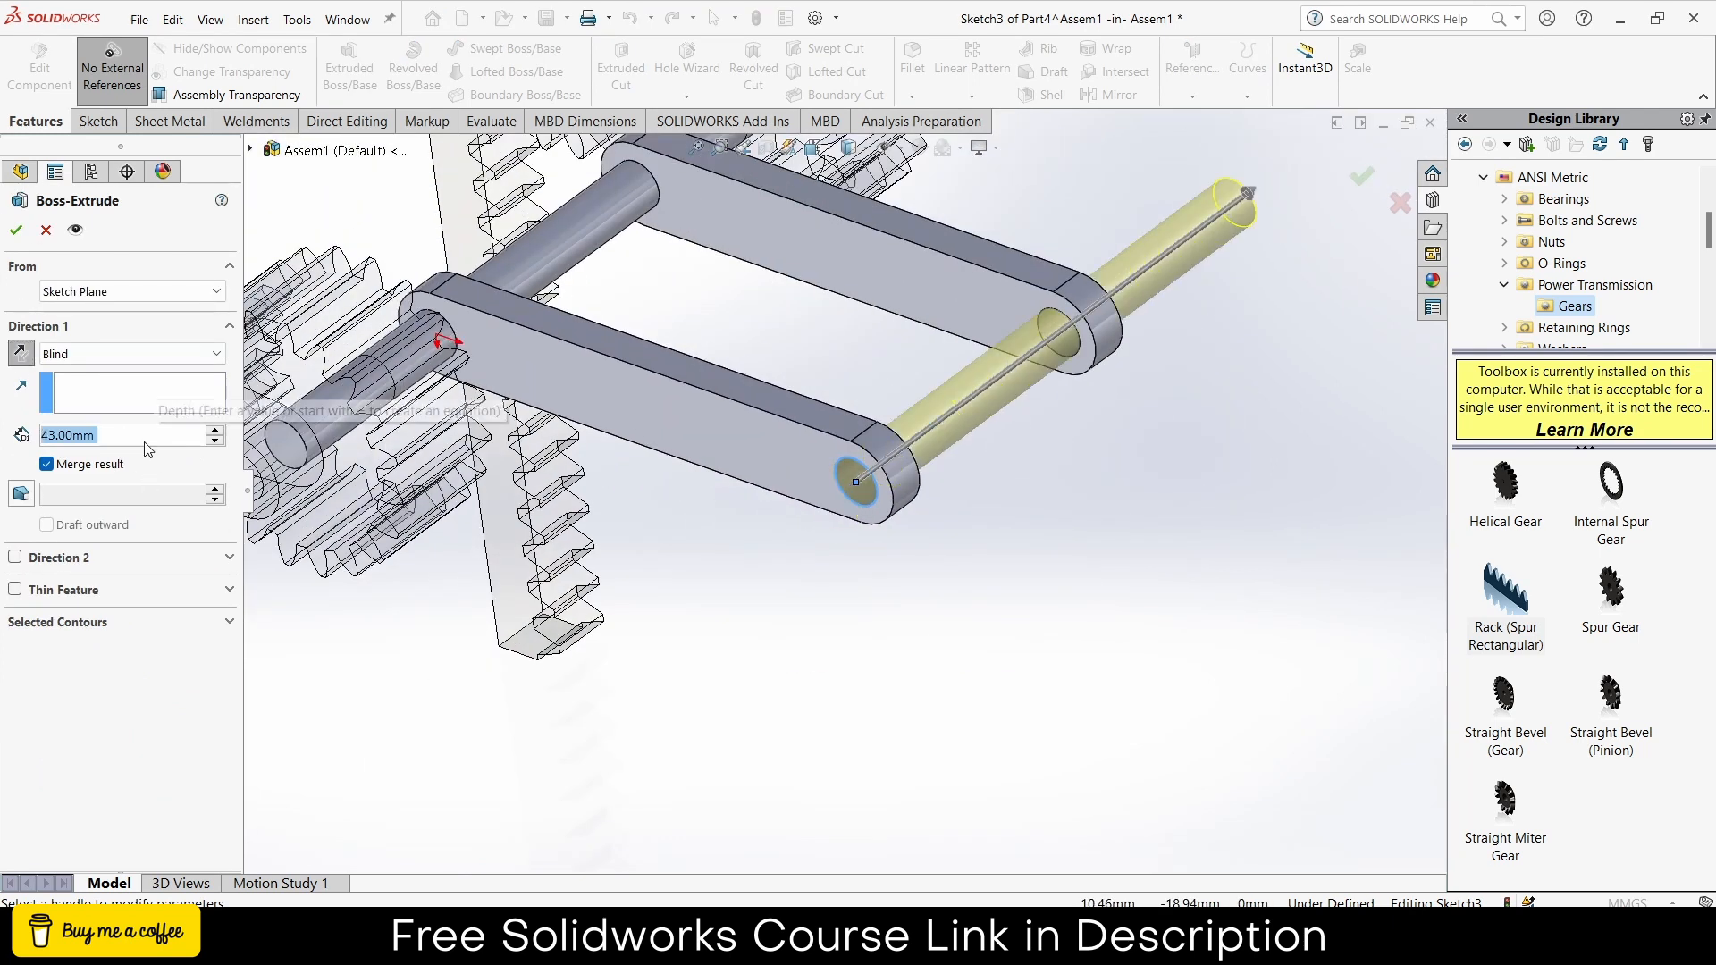
pyautogui.scroll(-2, 147, 443)
pyautogui.moveTo(498, 497); pyautogui.dragTo(426, 555, button='middle')
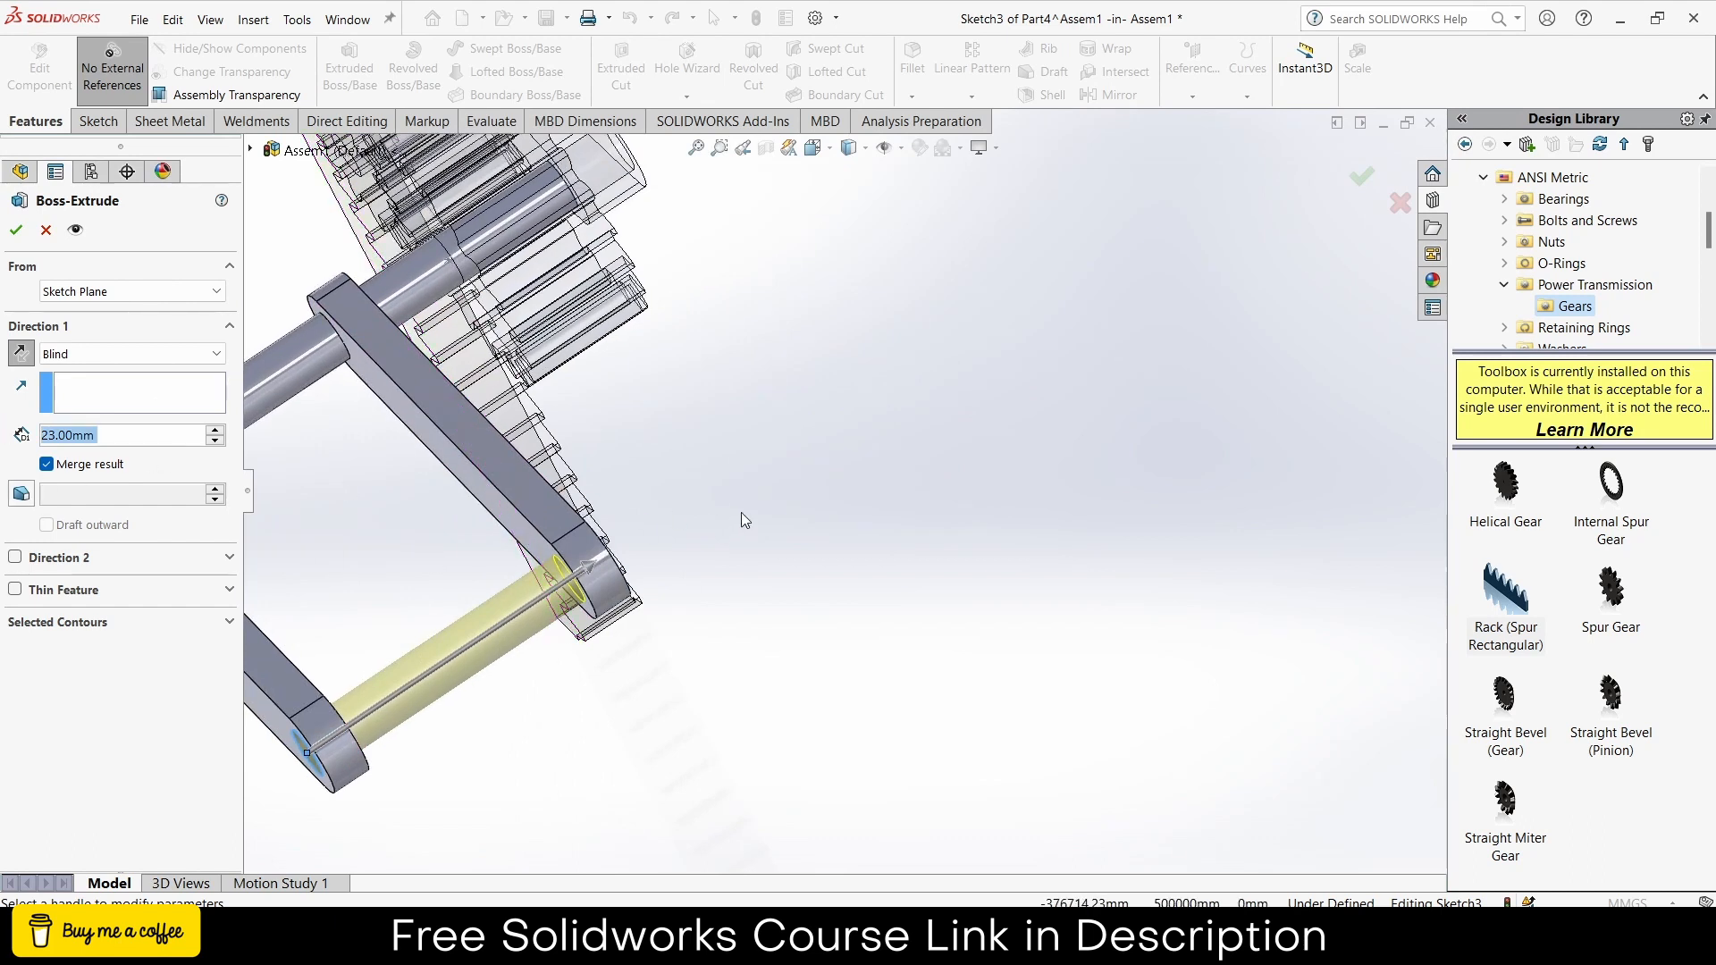
pyautogui.write('25')
pyautogui.press('Return')
pyautogui.click(17, 229)
# - Finish editing the shaft part in the assembly and pull the linkage clear of the gears
pyautogui.scroll(5, 882, 595)
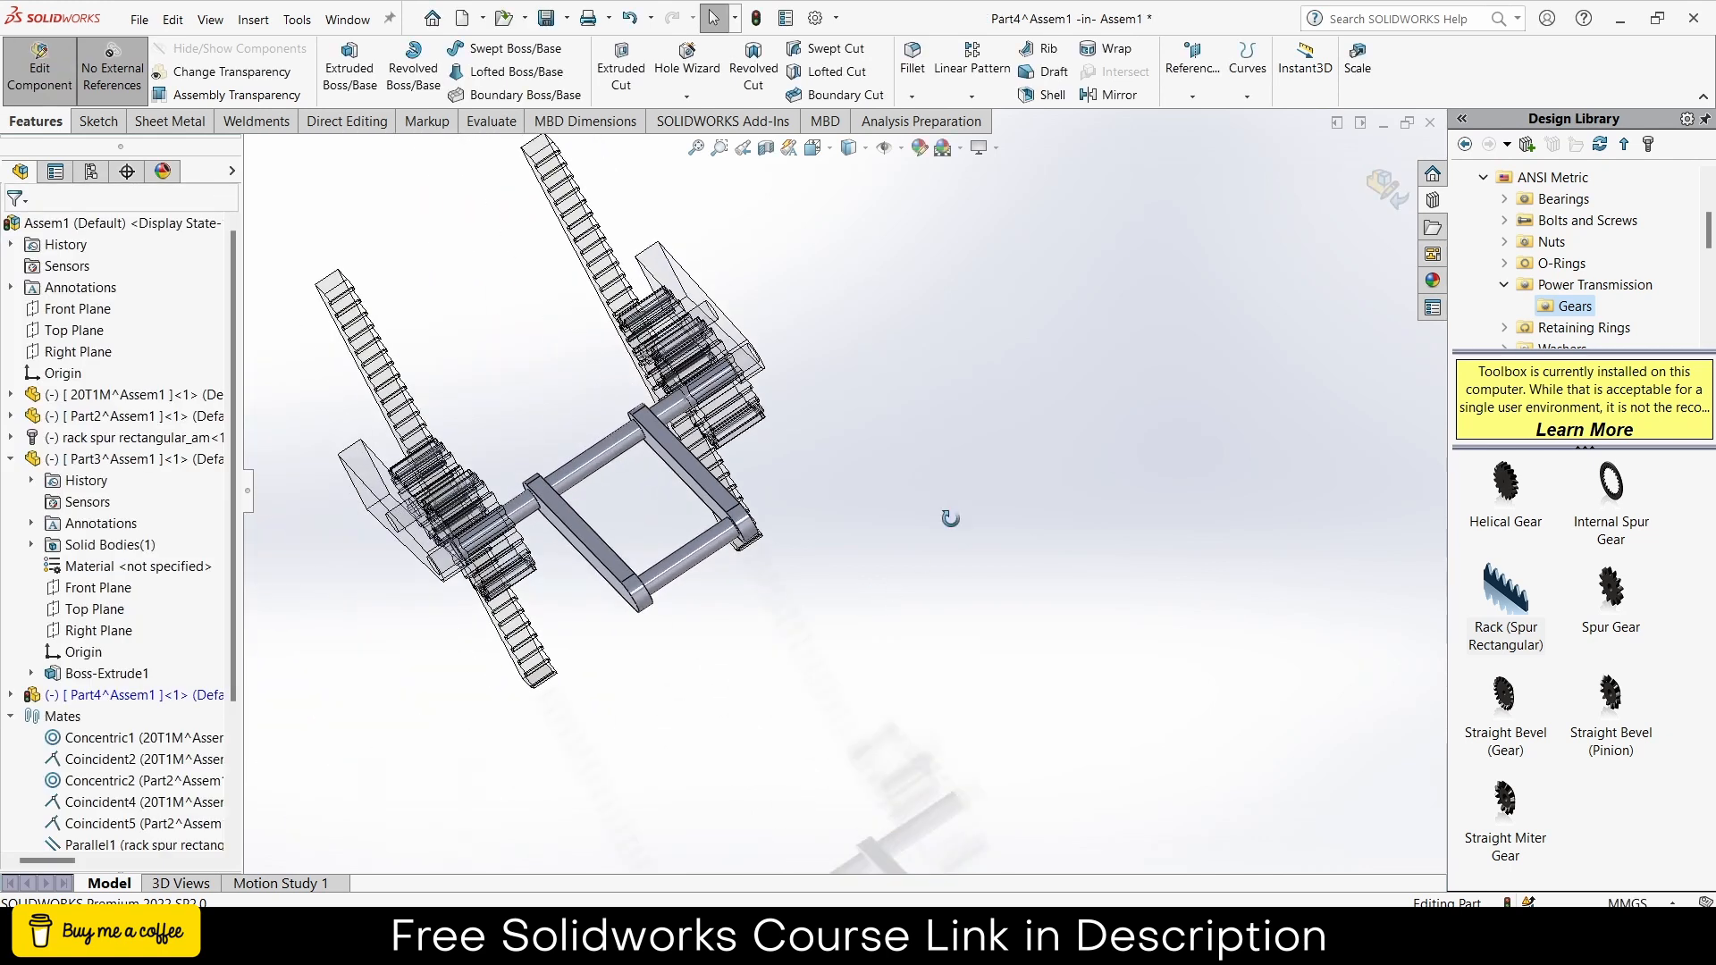
pyautogui.moveTo(950, 519); pyautogui.dragTo(1223, 393, button='middle')
pyautogui.click(1377, 204)
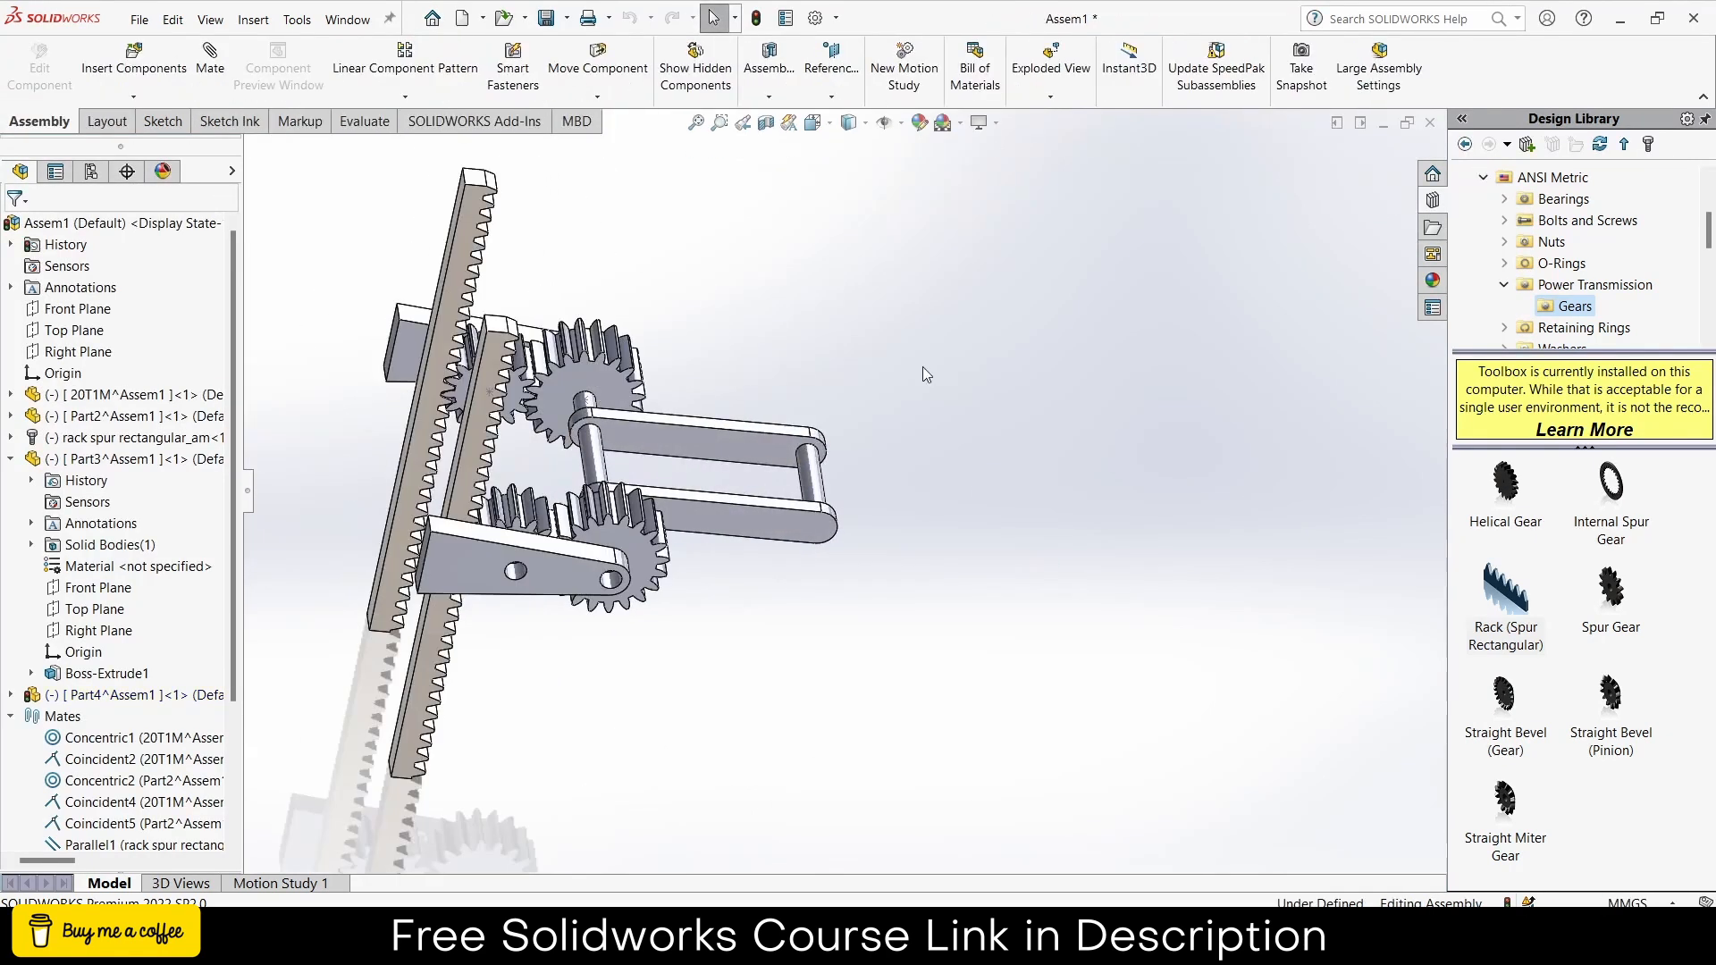
pyautogui.hotkey('ctrl', '1')
pyautogui.moveTo(796, 490); pyautogui.dragTo(890, 431)
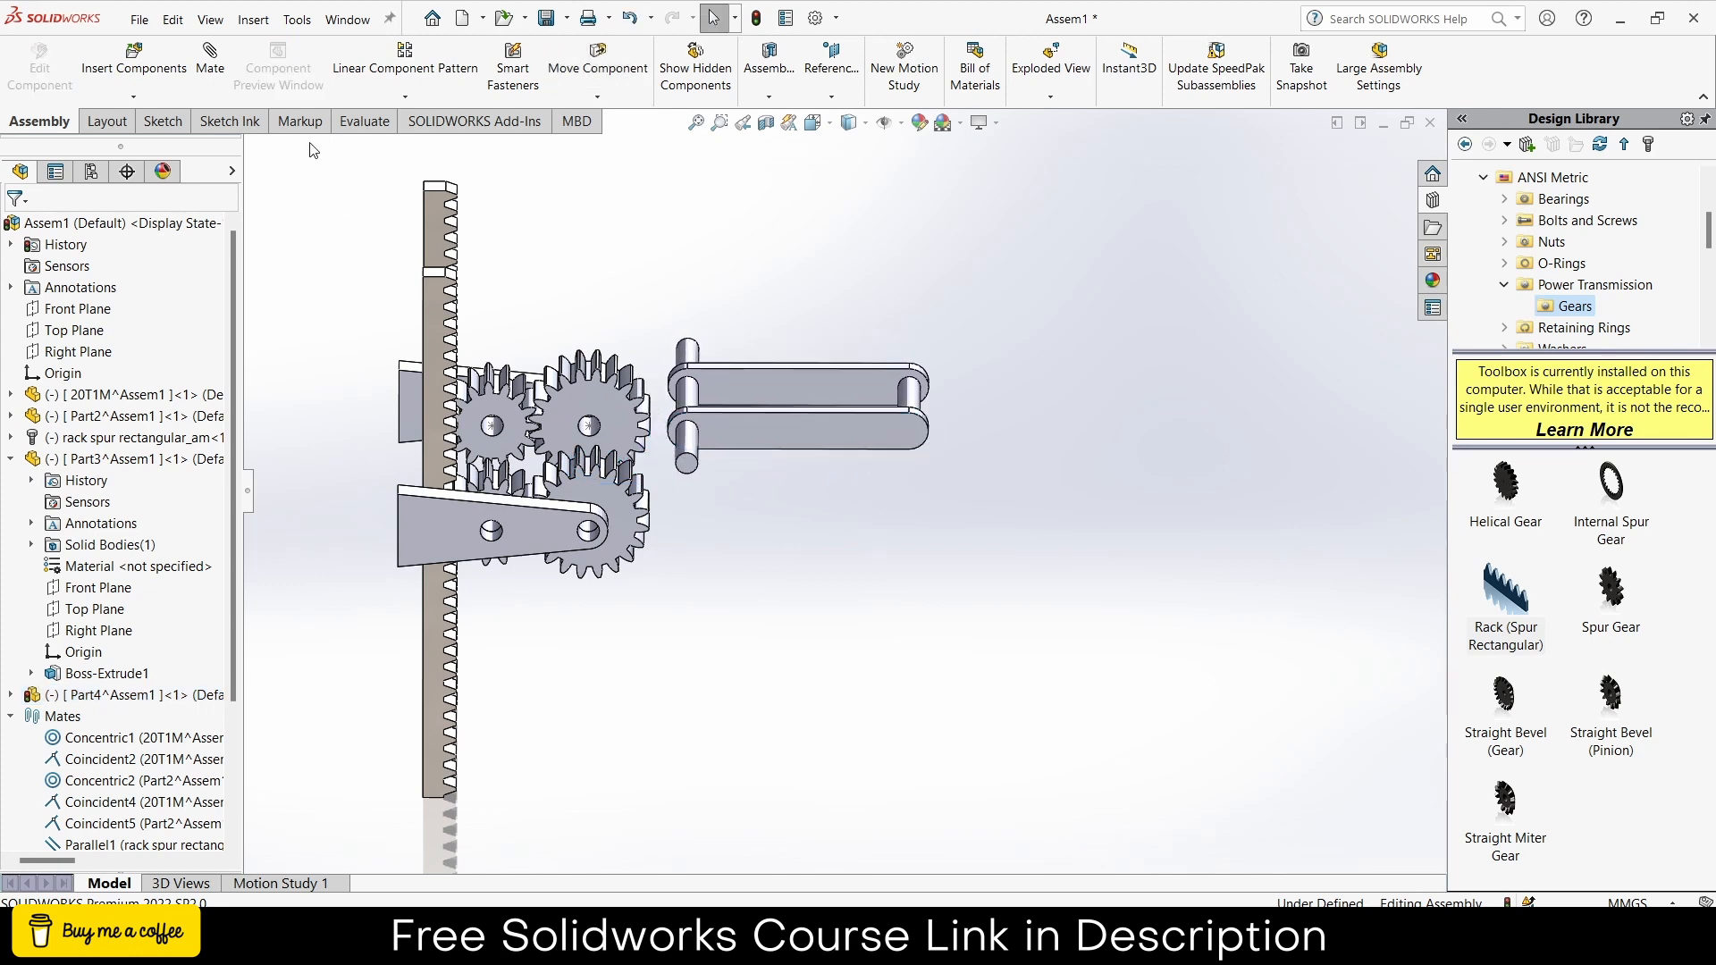
# - Add a concentric mate with locked rotation between the linkage's shaft and the front 20-tooth gear's bore
pyautogui.click(211, 63)
pyautogui.scroll(-5, 710, 465)
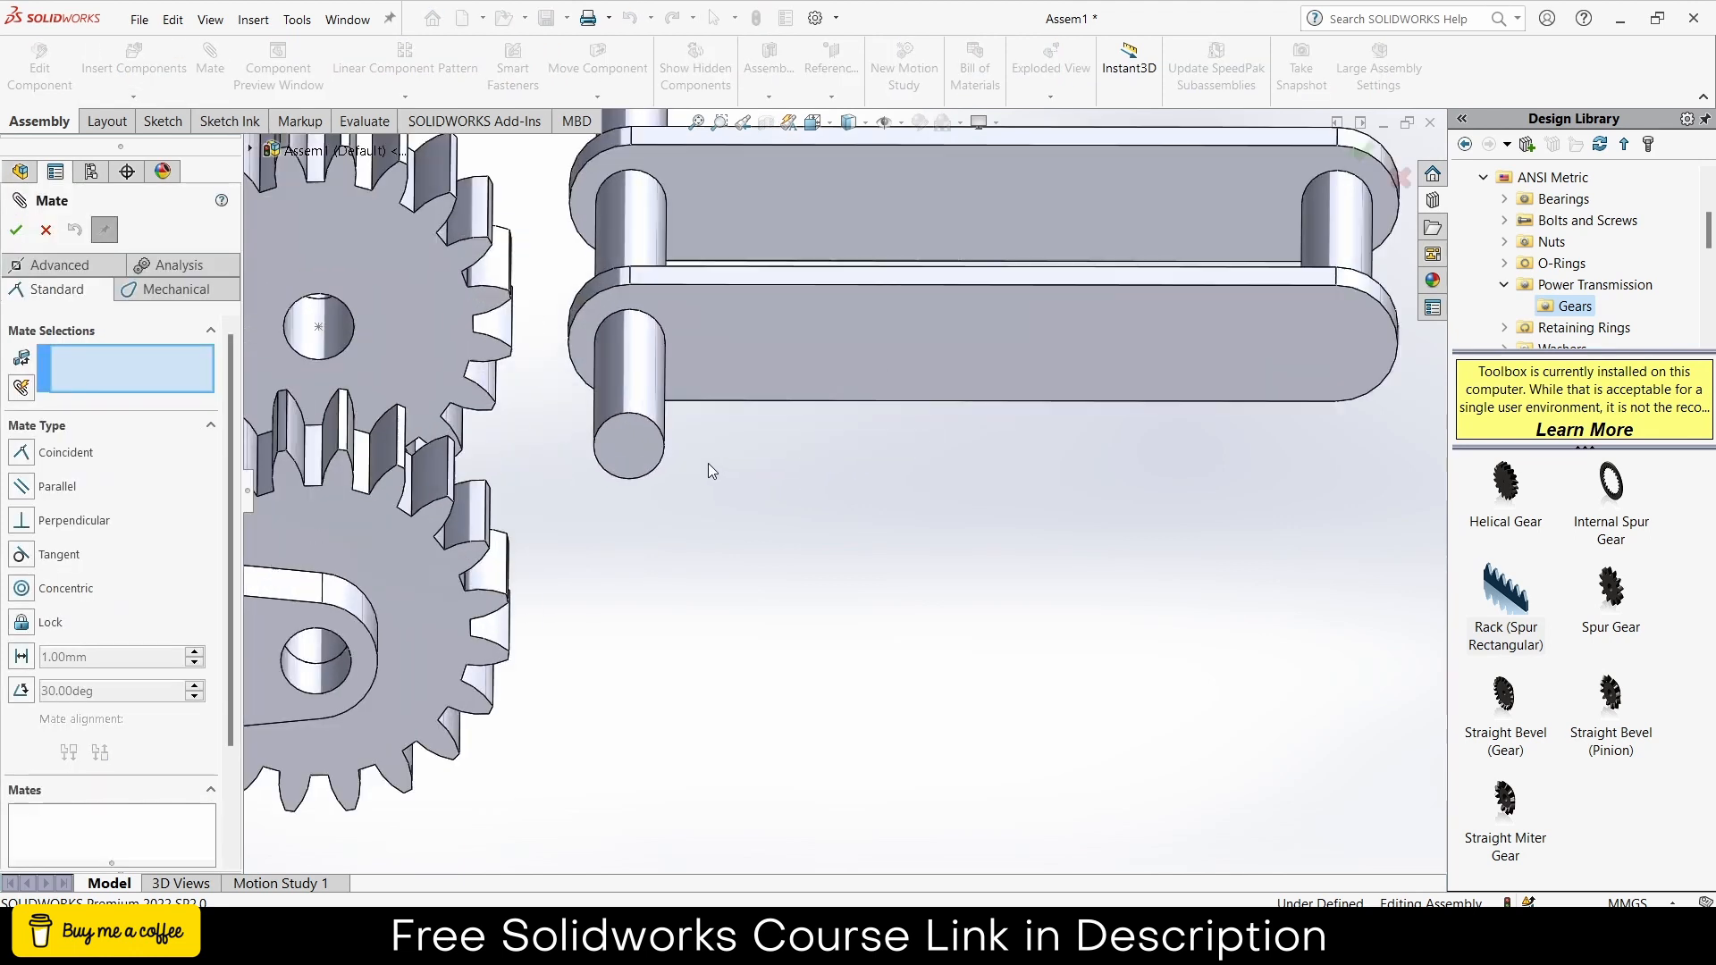
pyautogui.click(656, 385)
pyautogui.click(313, 654)
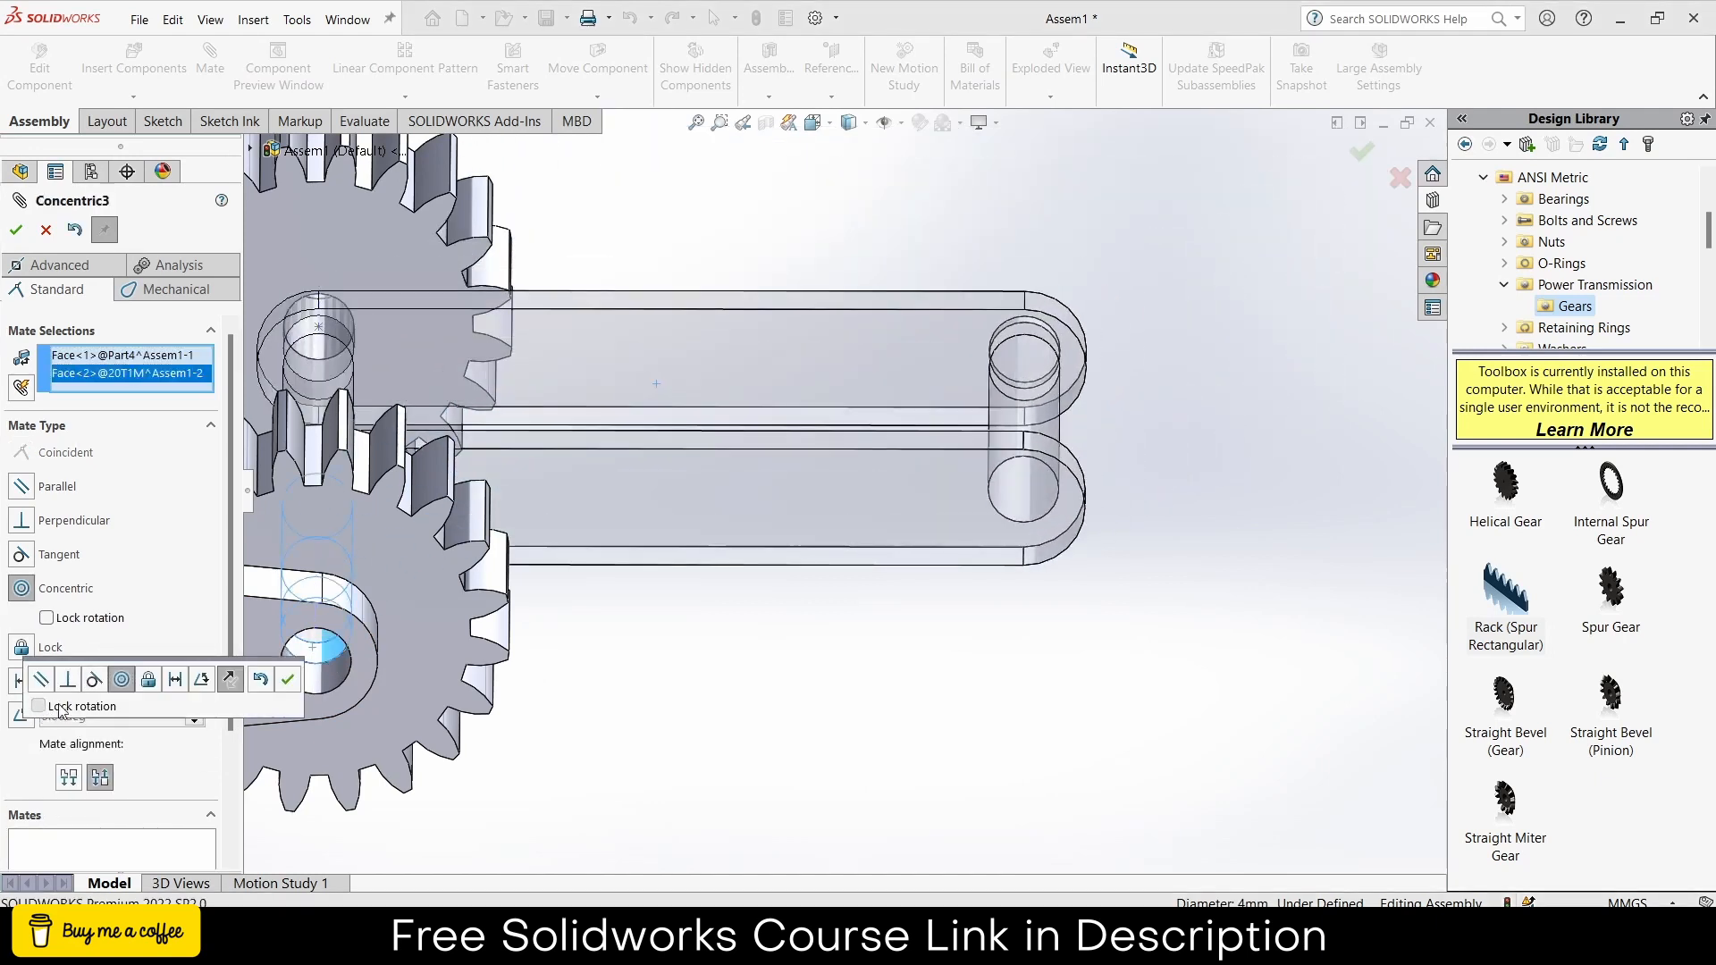
pyautogui.click(59, 708)
pyautogui.click(287, 681)
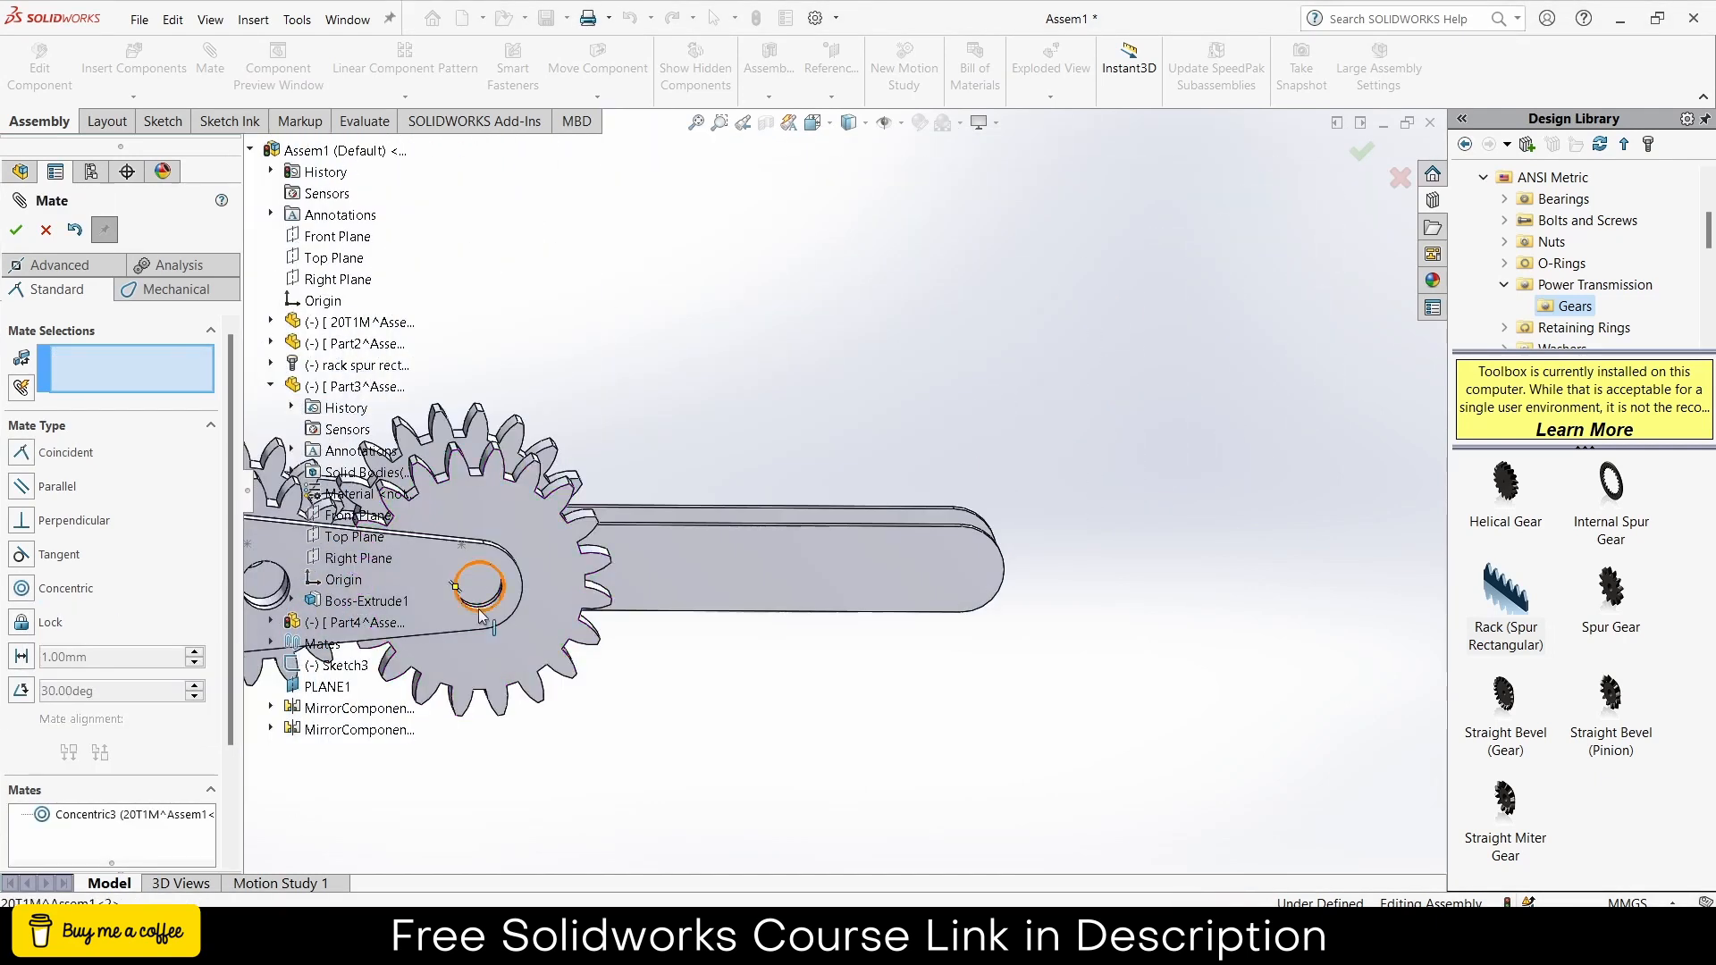
pyautogui.click(491, 586)
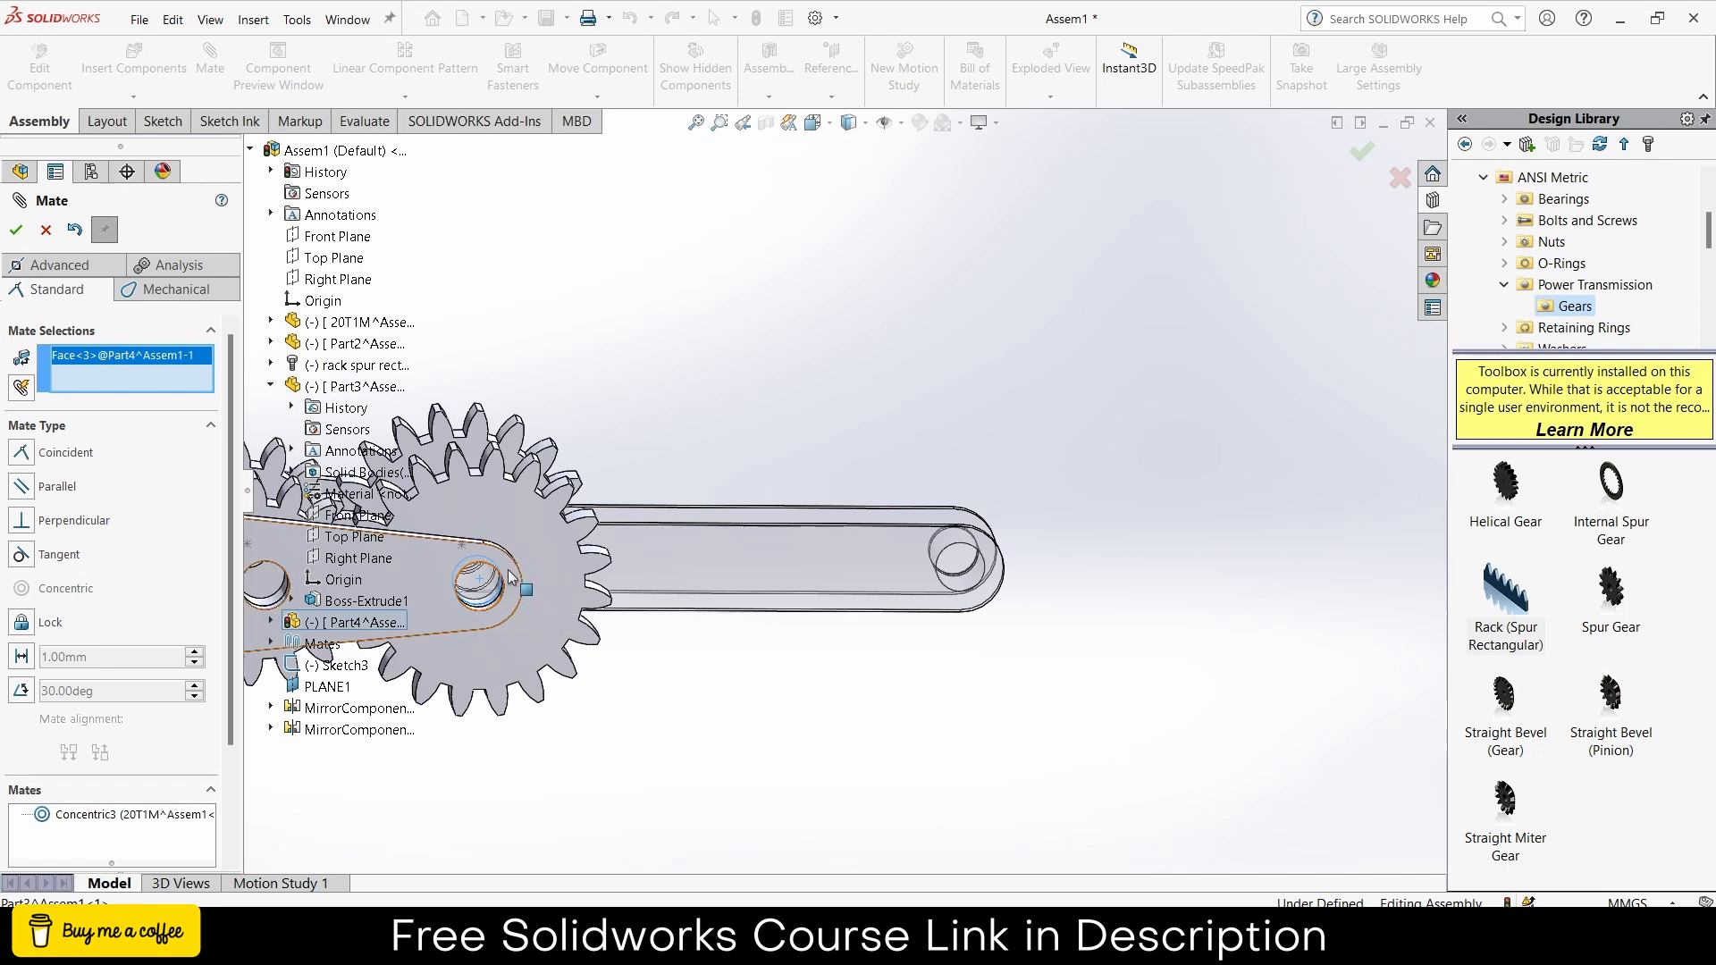
pyautogui.click(501, 594)
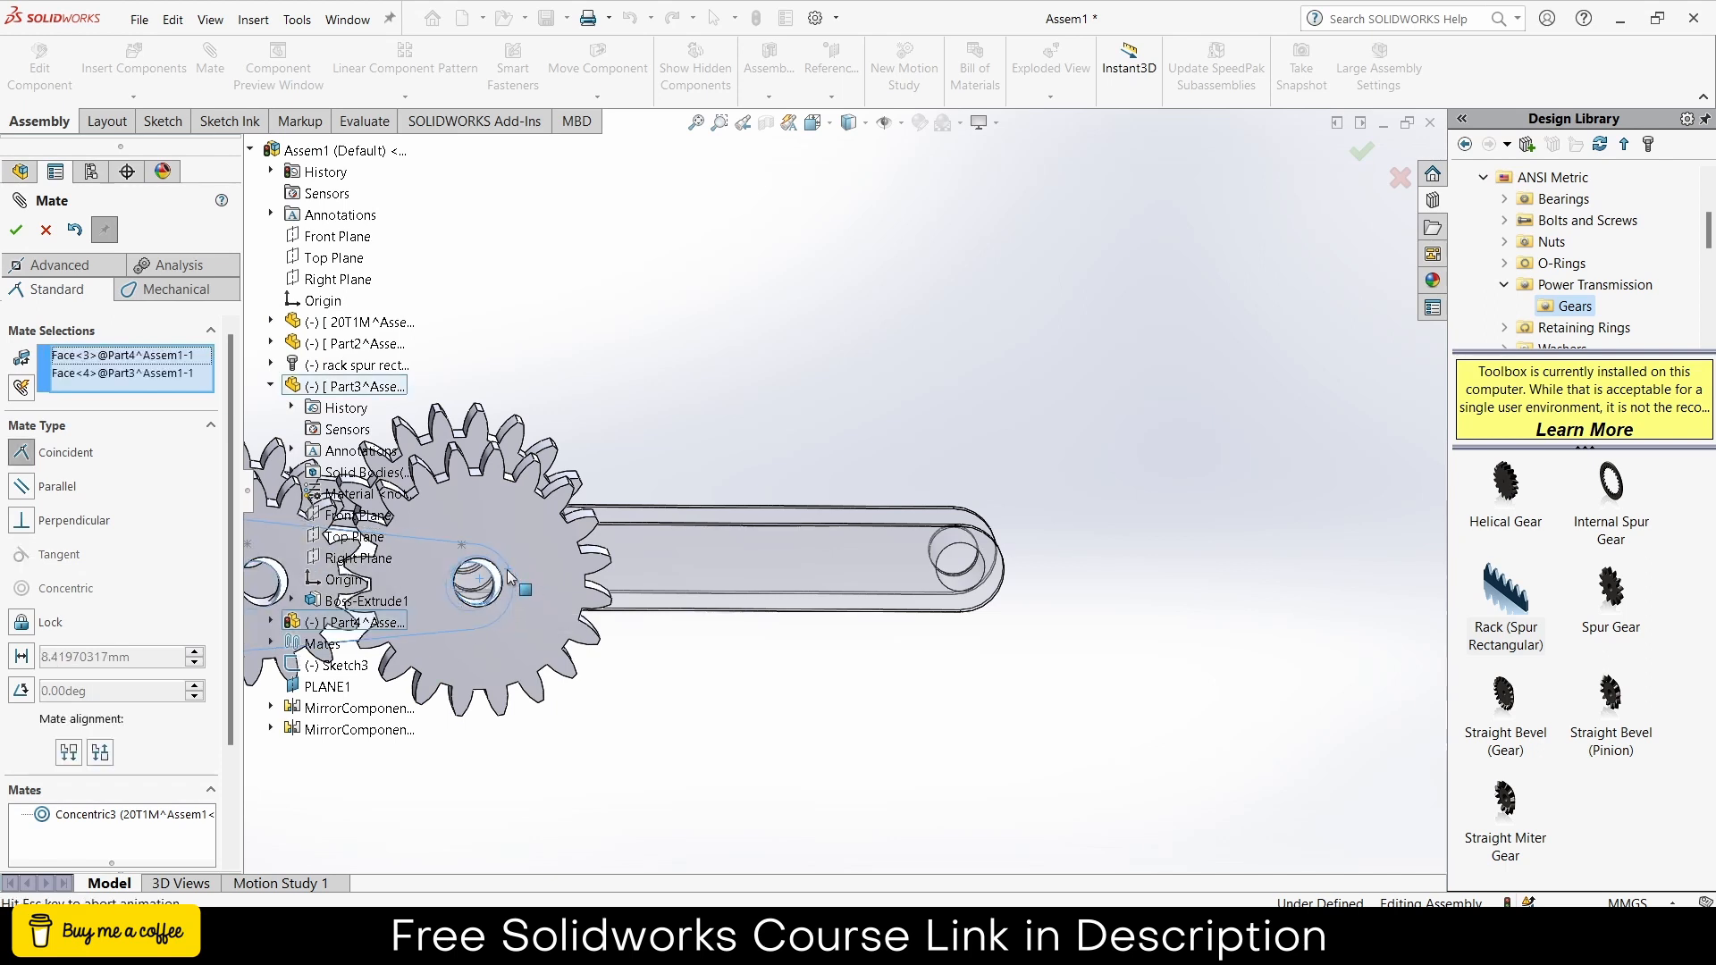
pyautogui.click(49, 230)
# - Fix the front tapered side bracket in place
pyautogui.scroll(3, 910, 868)
pyautogui.scroll(-2, 483, 516)
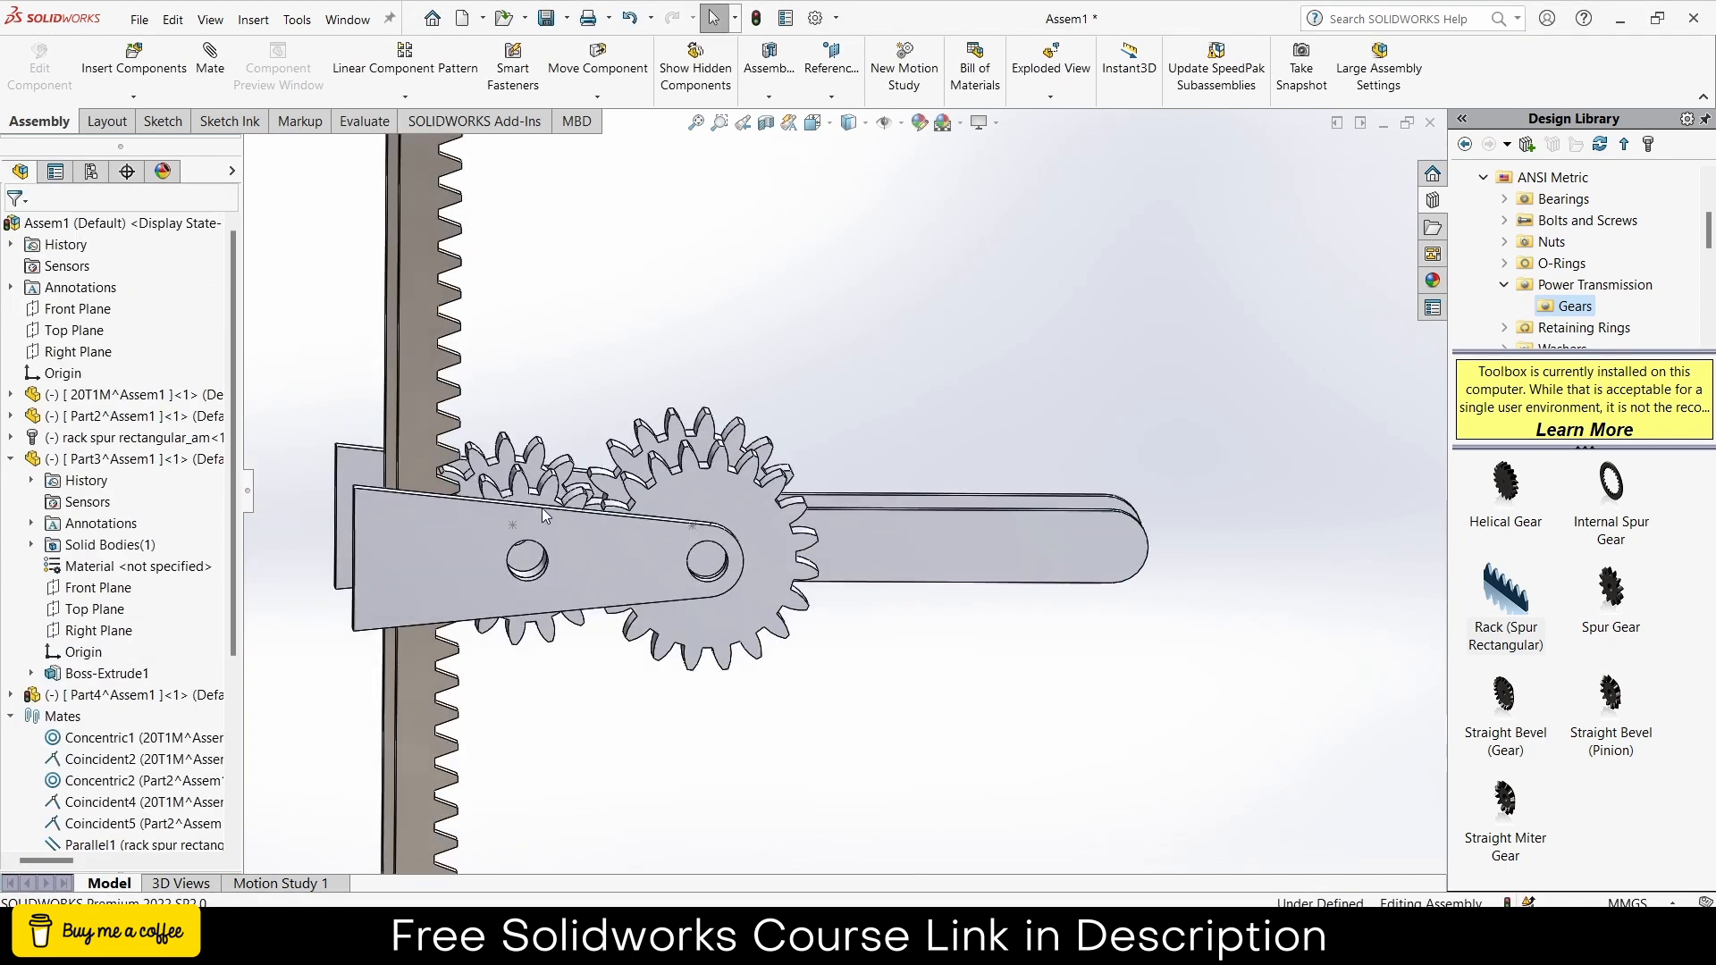
pyautogui.rightClick(581, 539)
pyautogui.click(608, 566)
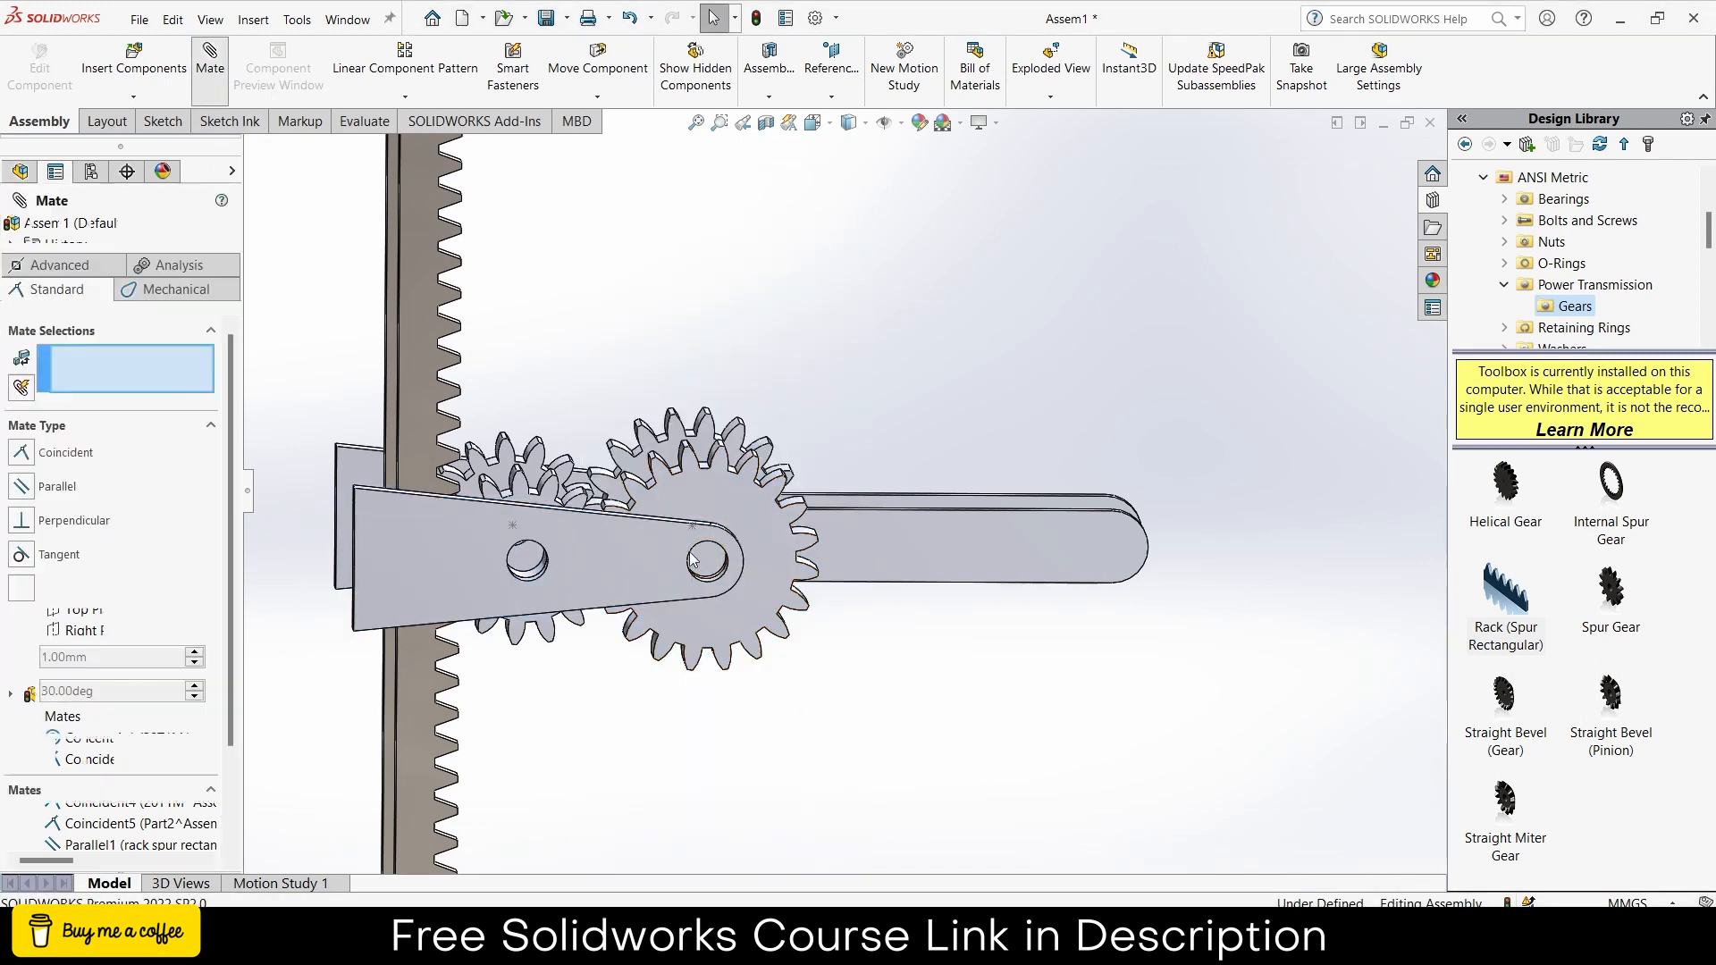
# - Mate the shaft's end face coincident with the outer face of the front side bracket
pyautogui.scroll(-5, 825, 577)
pyautogui.click(836, 571)
pyautogui.click(732, 520)
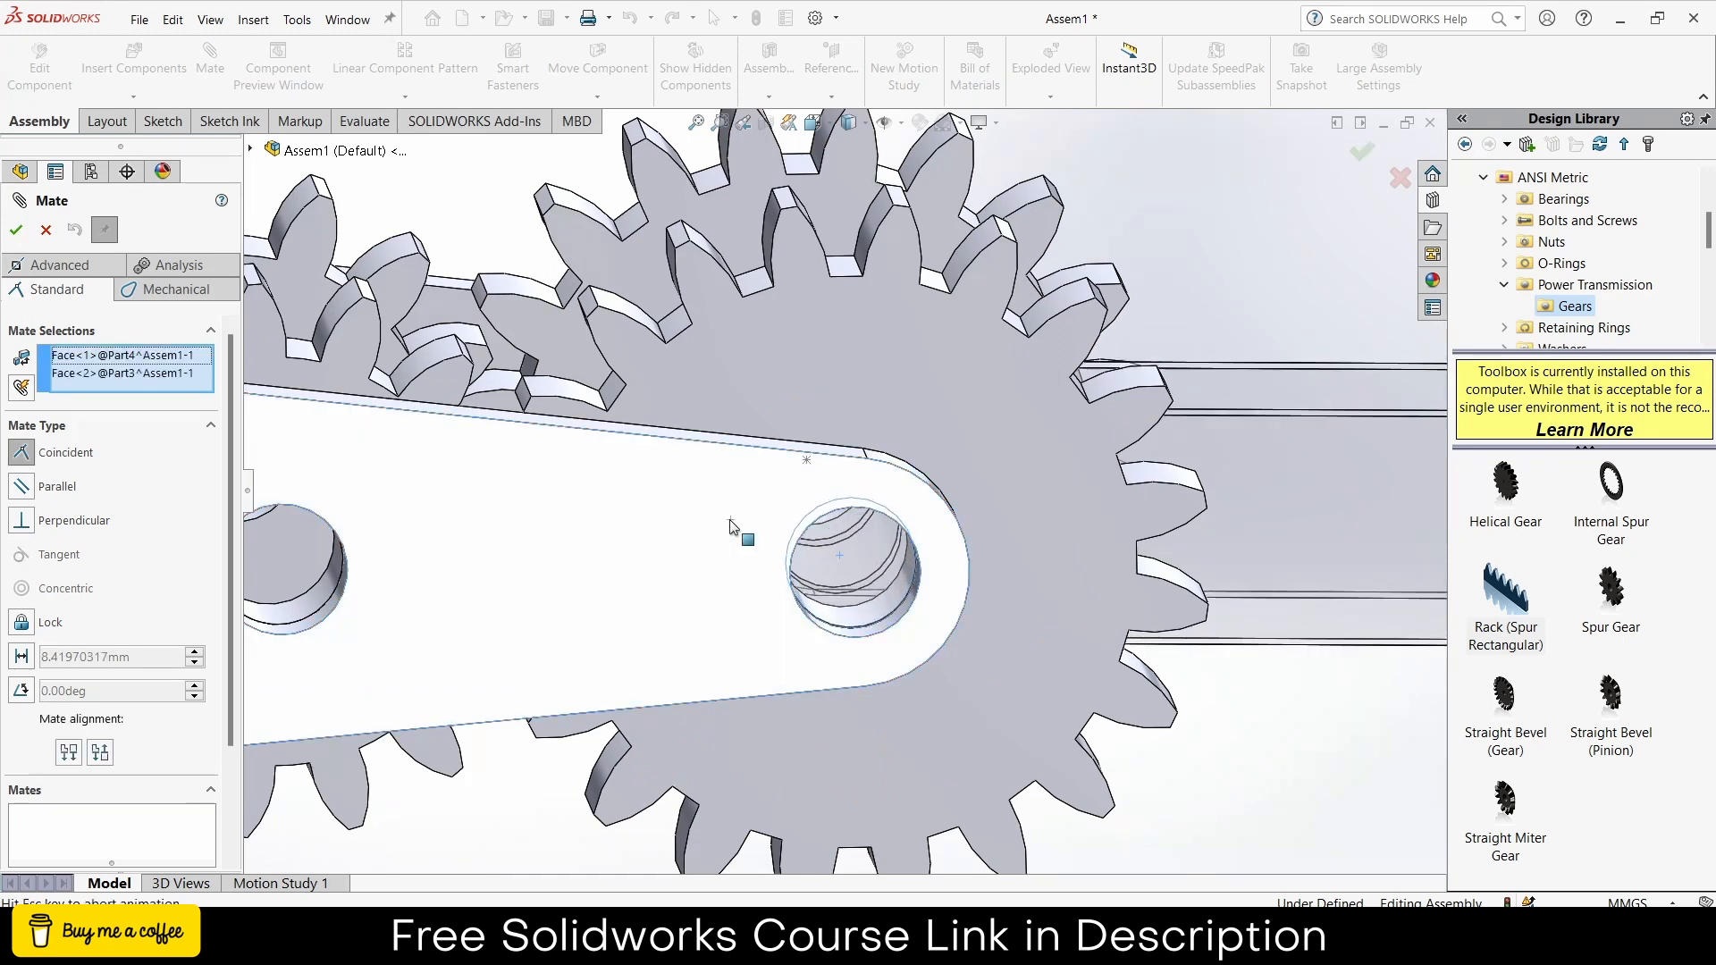
pyautogui.click(1008, 569)
pyautogui.scroll(5, 894, 536)
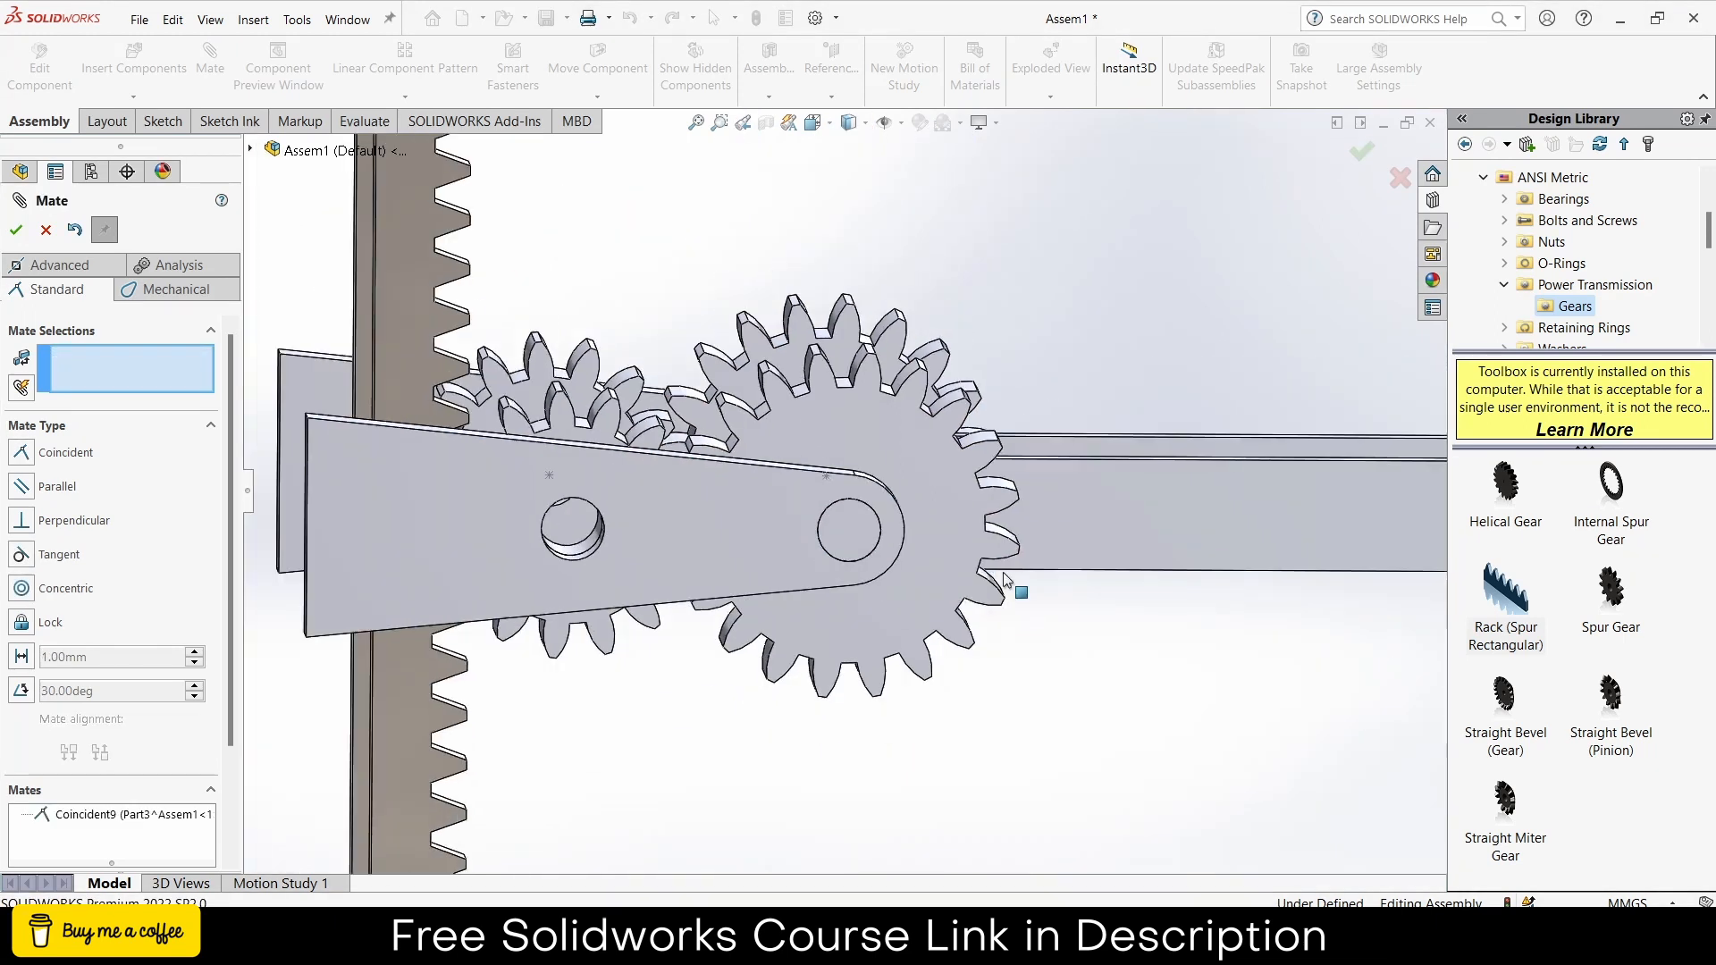
pyautogui.click(17, 230)
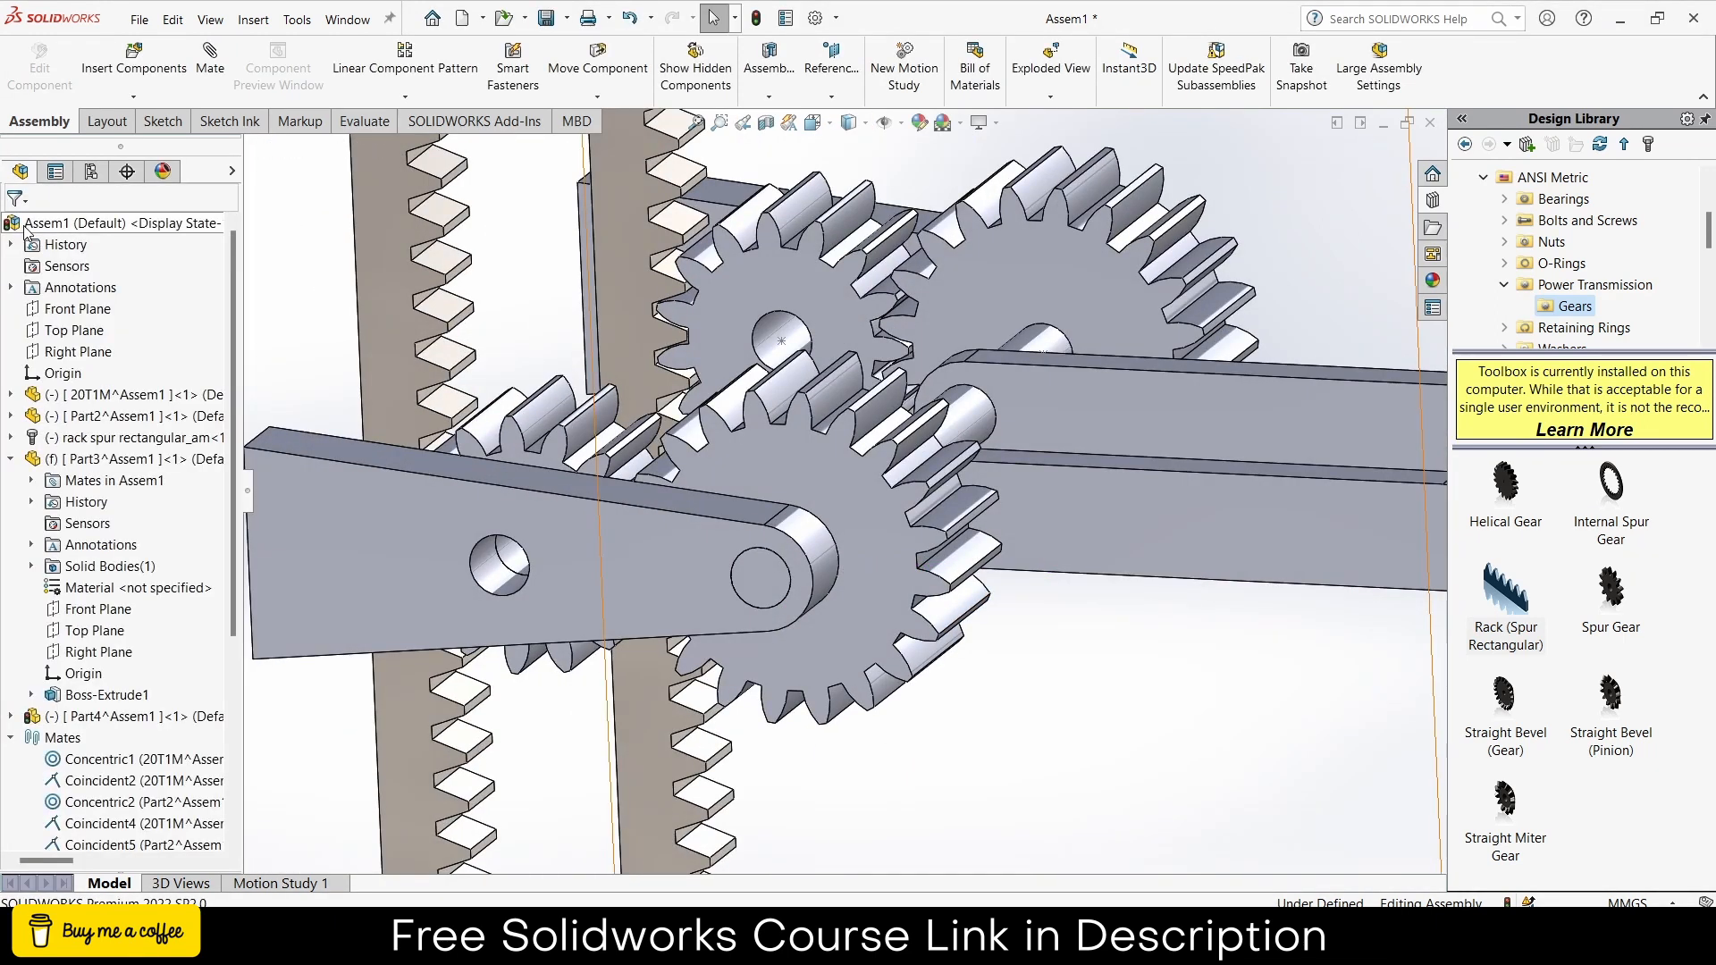
# - Swing the linkage downward about its shaft to try the mated gear motion
pyautogui.scroll(5, 603, 456)
pyautogui.click(1073, 496)
pyautogui.moveTo(1071, 491); pyautogui.dragTo(932, 540)
pyautogui.scroll(-3, 881, 559)
# - Edit the front 20-tooth gear in place and sketch an origin-centred circle of about 7.9 mm radius on its front face
pyautogui.click(802, 431)
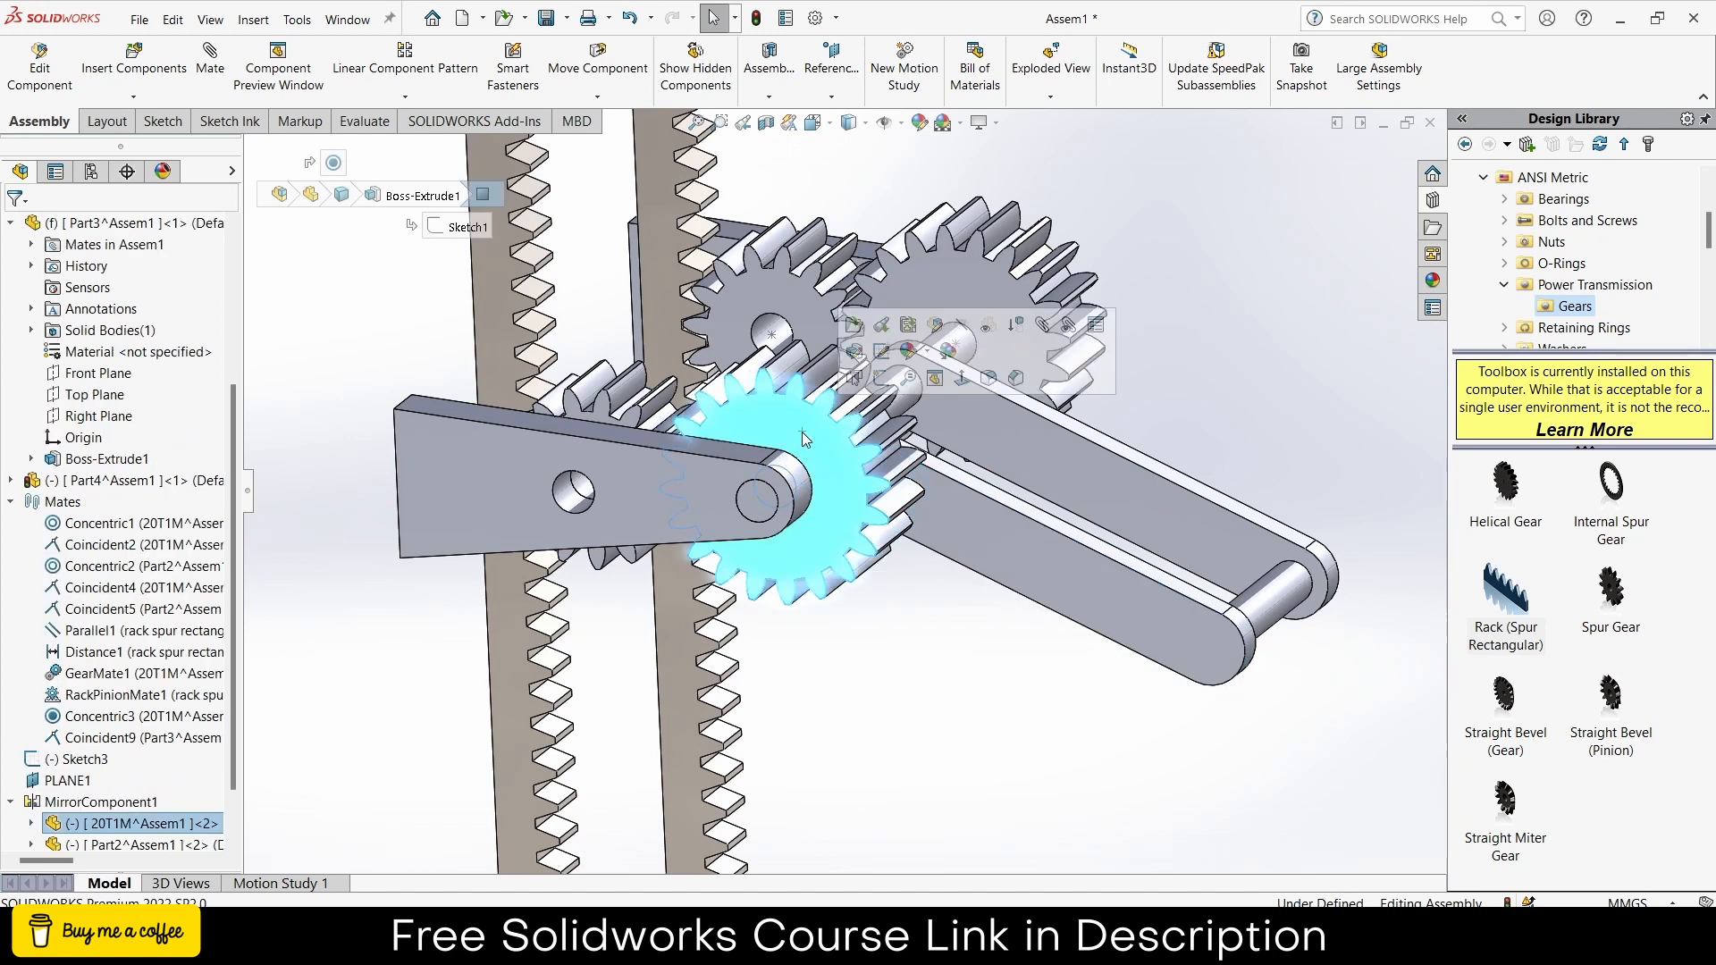
pyautogui.click(40, 64)
pyautogui.click(731, 408)
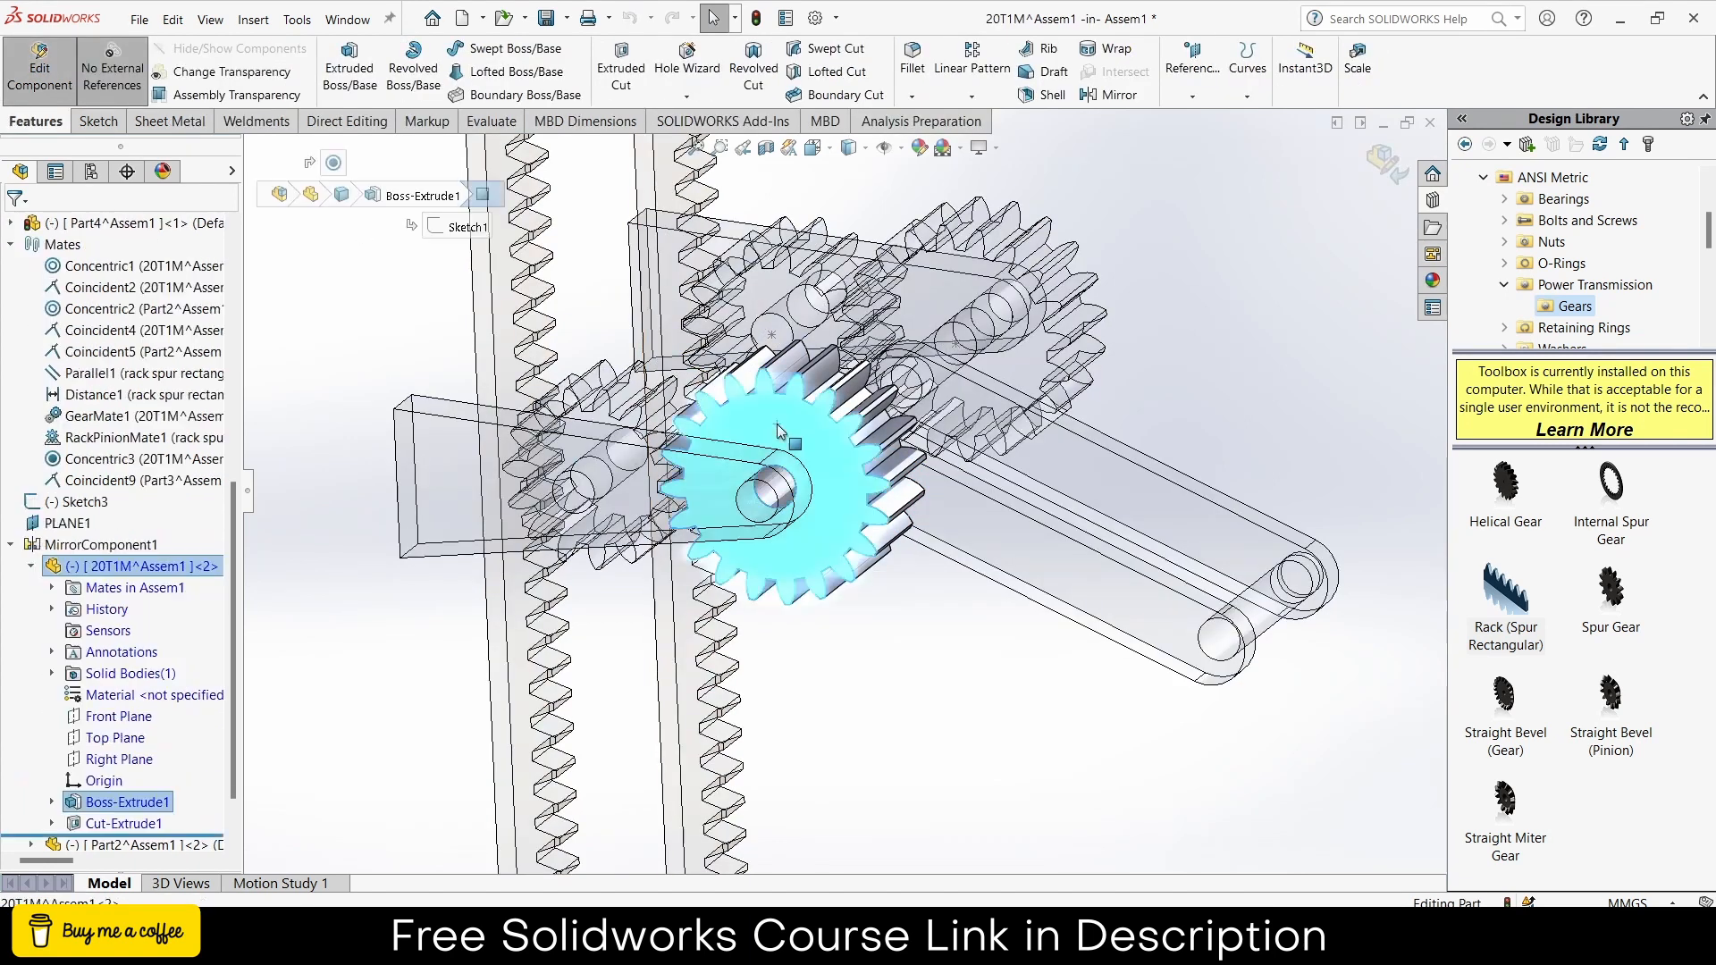
pyautogui.click(863, 389)
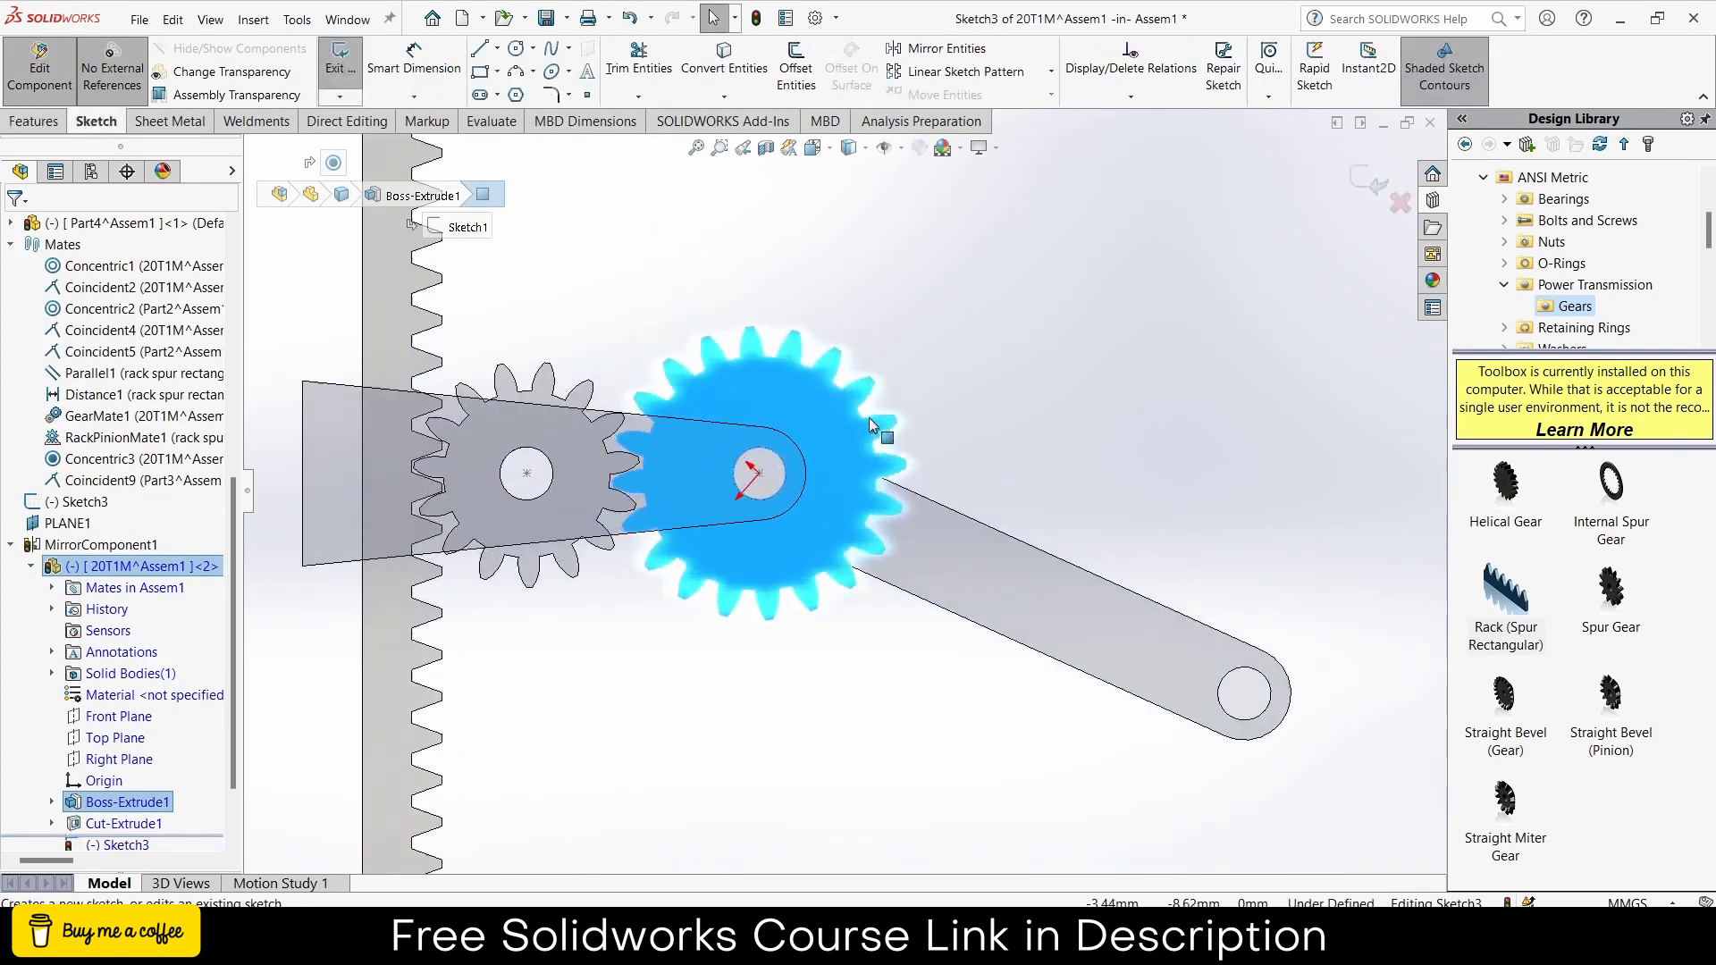
pyautogui.click(516, 47)
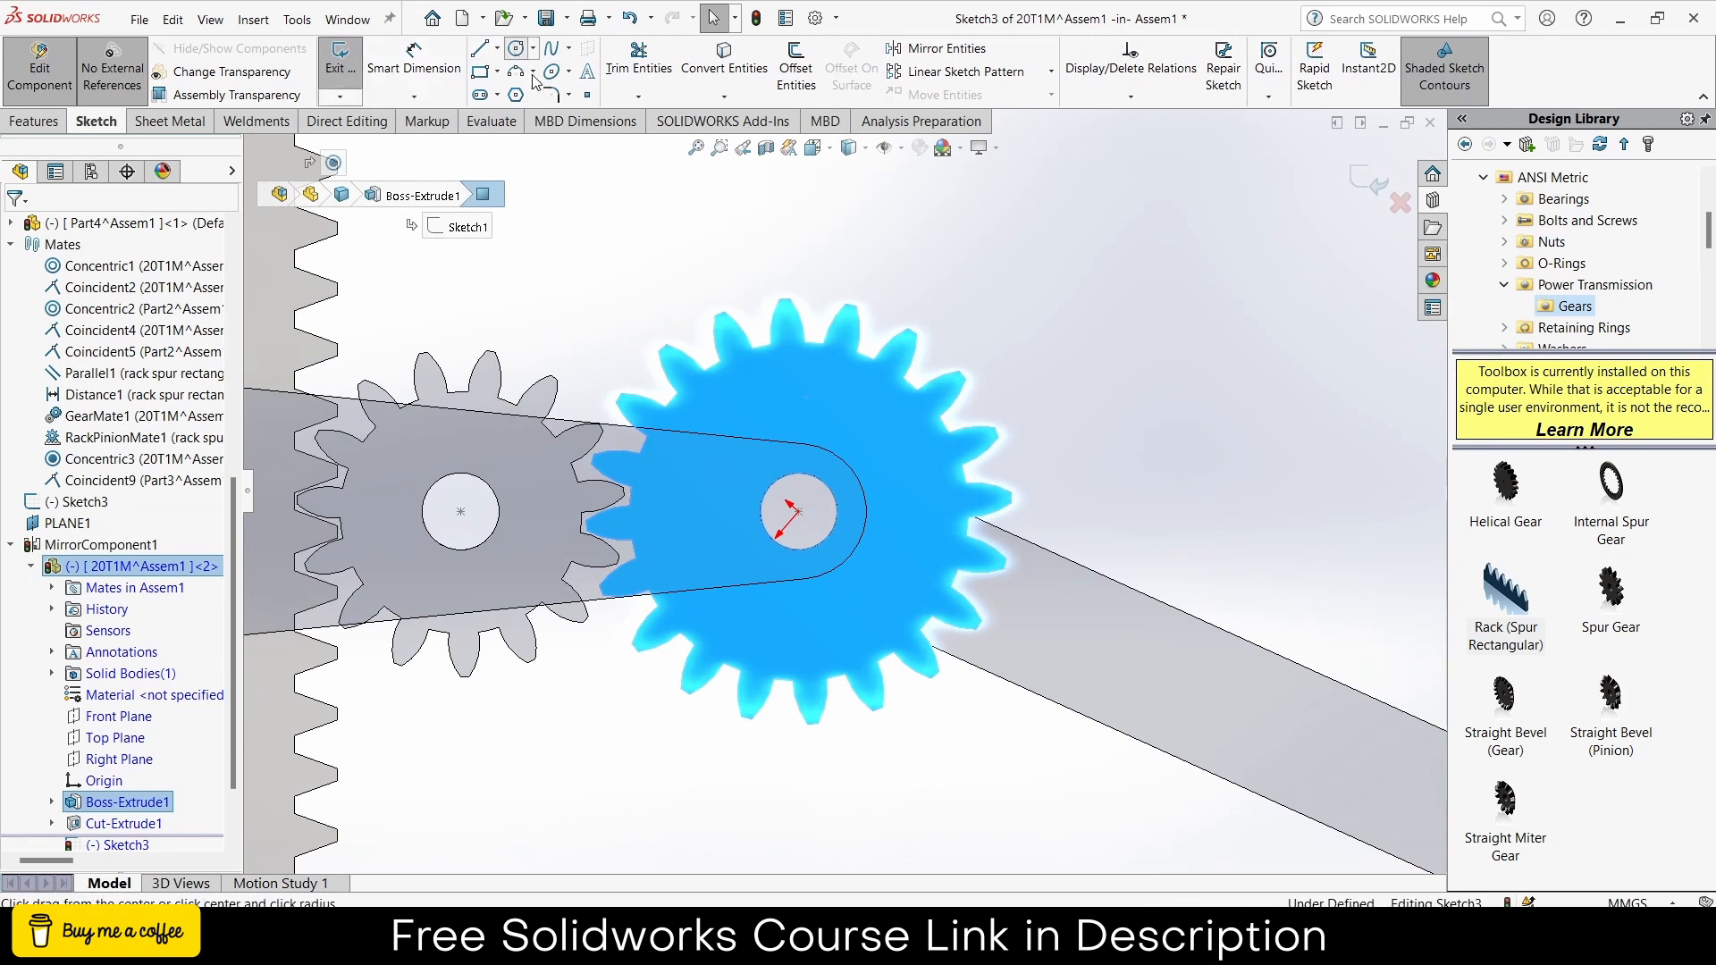
pyautogui.click(800, 512)
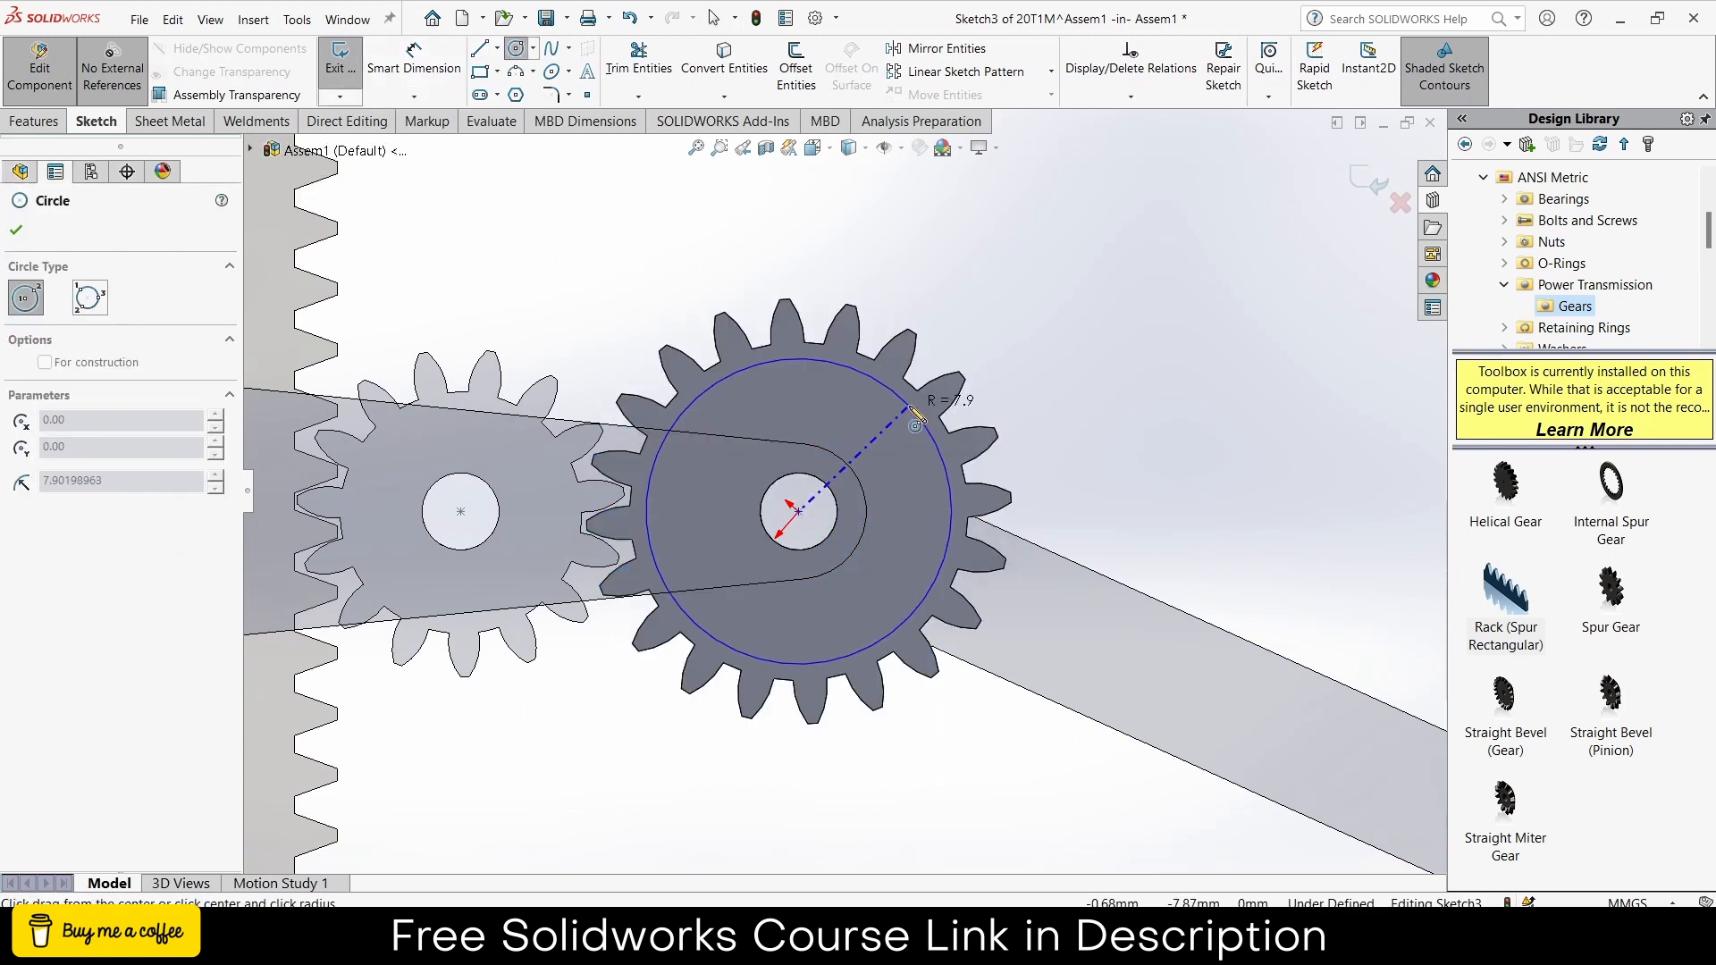
pyautogui.click(913, 412)
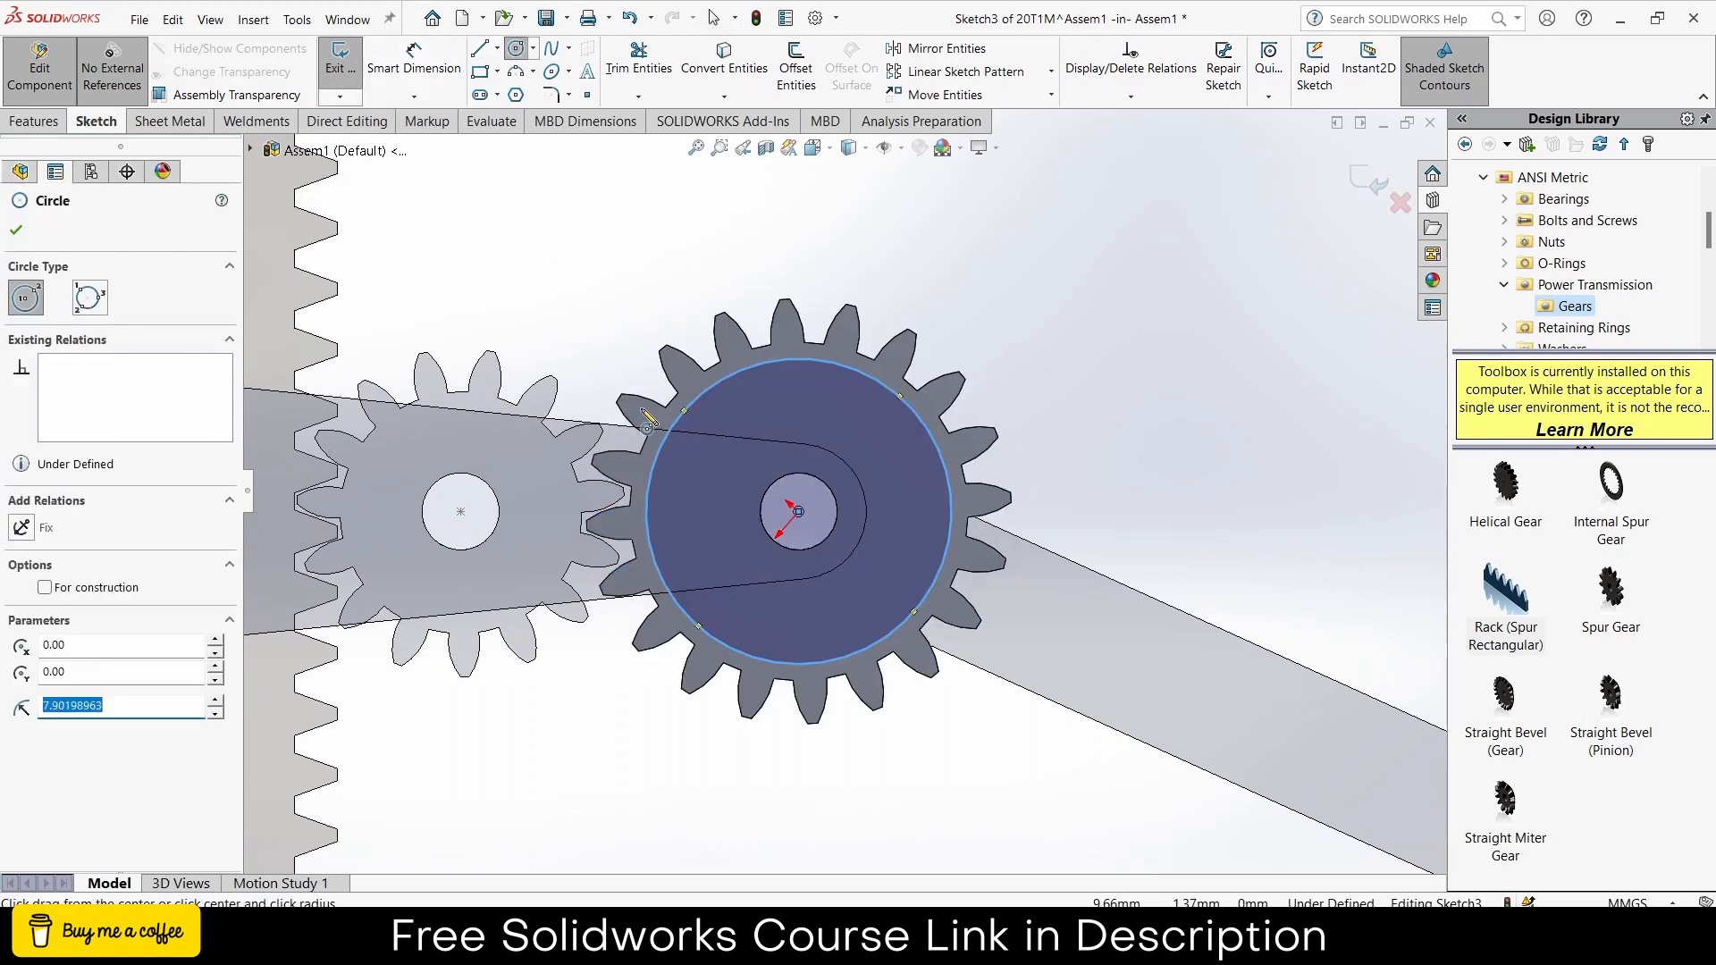
# - Draw a construction centerline across the sketched circle on the gear face, running through the origin from edge to edge
pyautogui.click(497, 50)
pyautogui.click(528, 84)
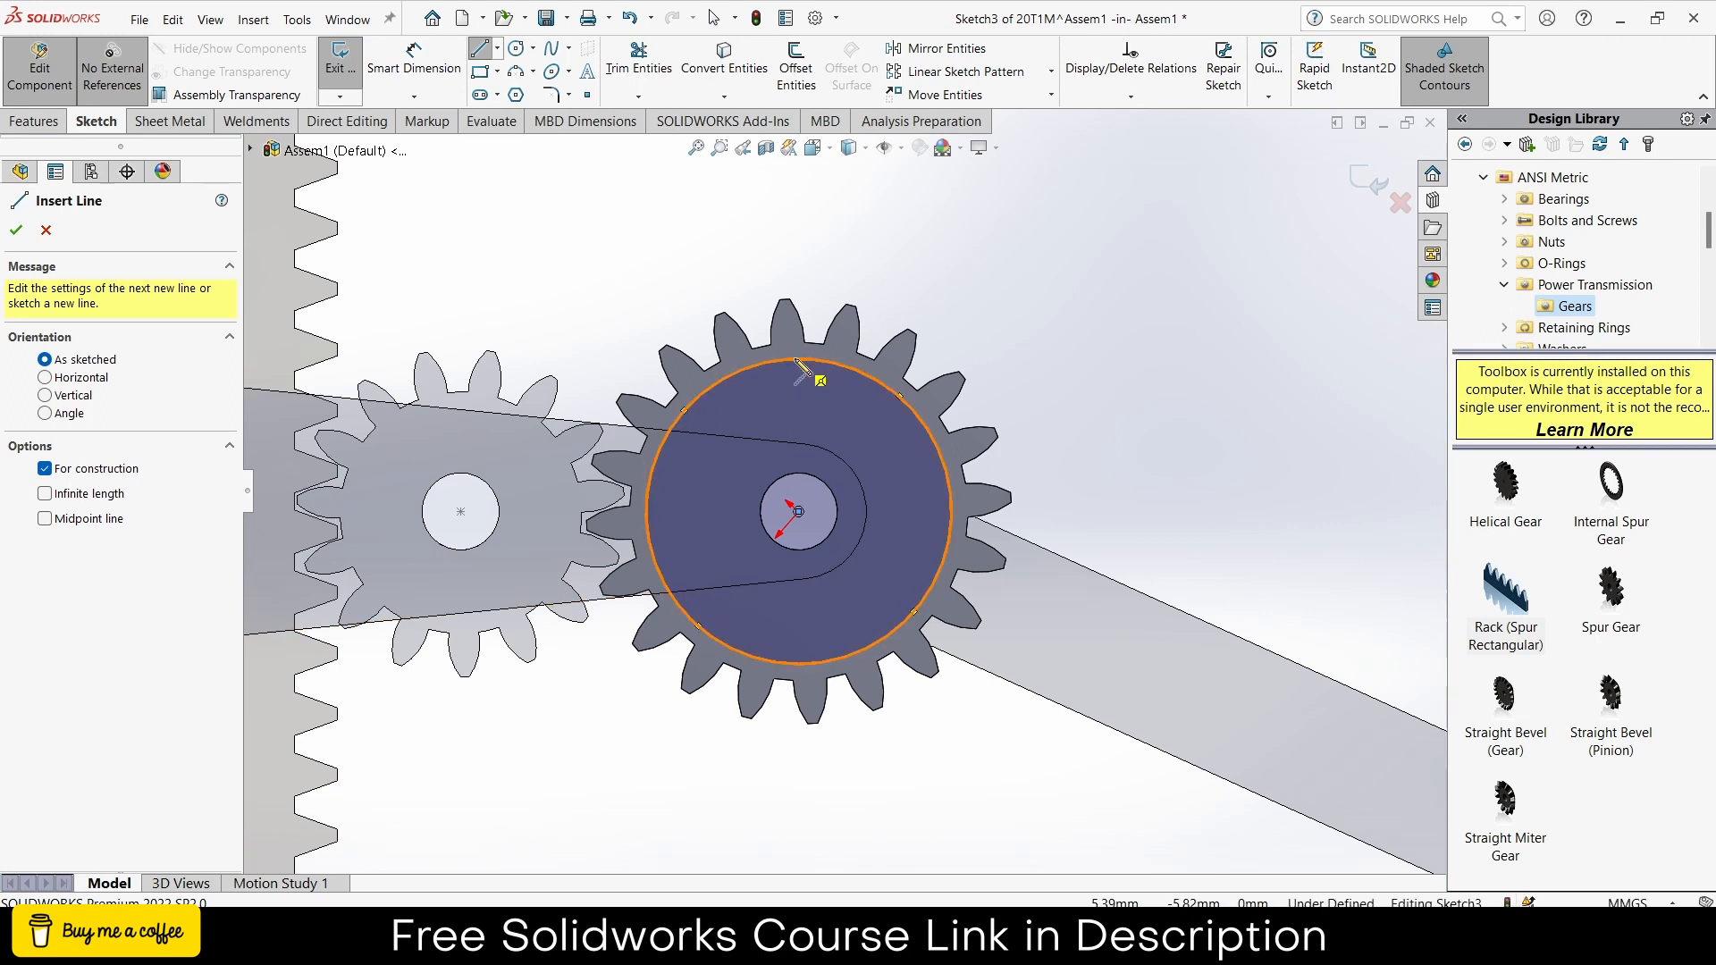
pyautogui.click(701, 627)
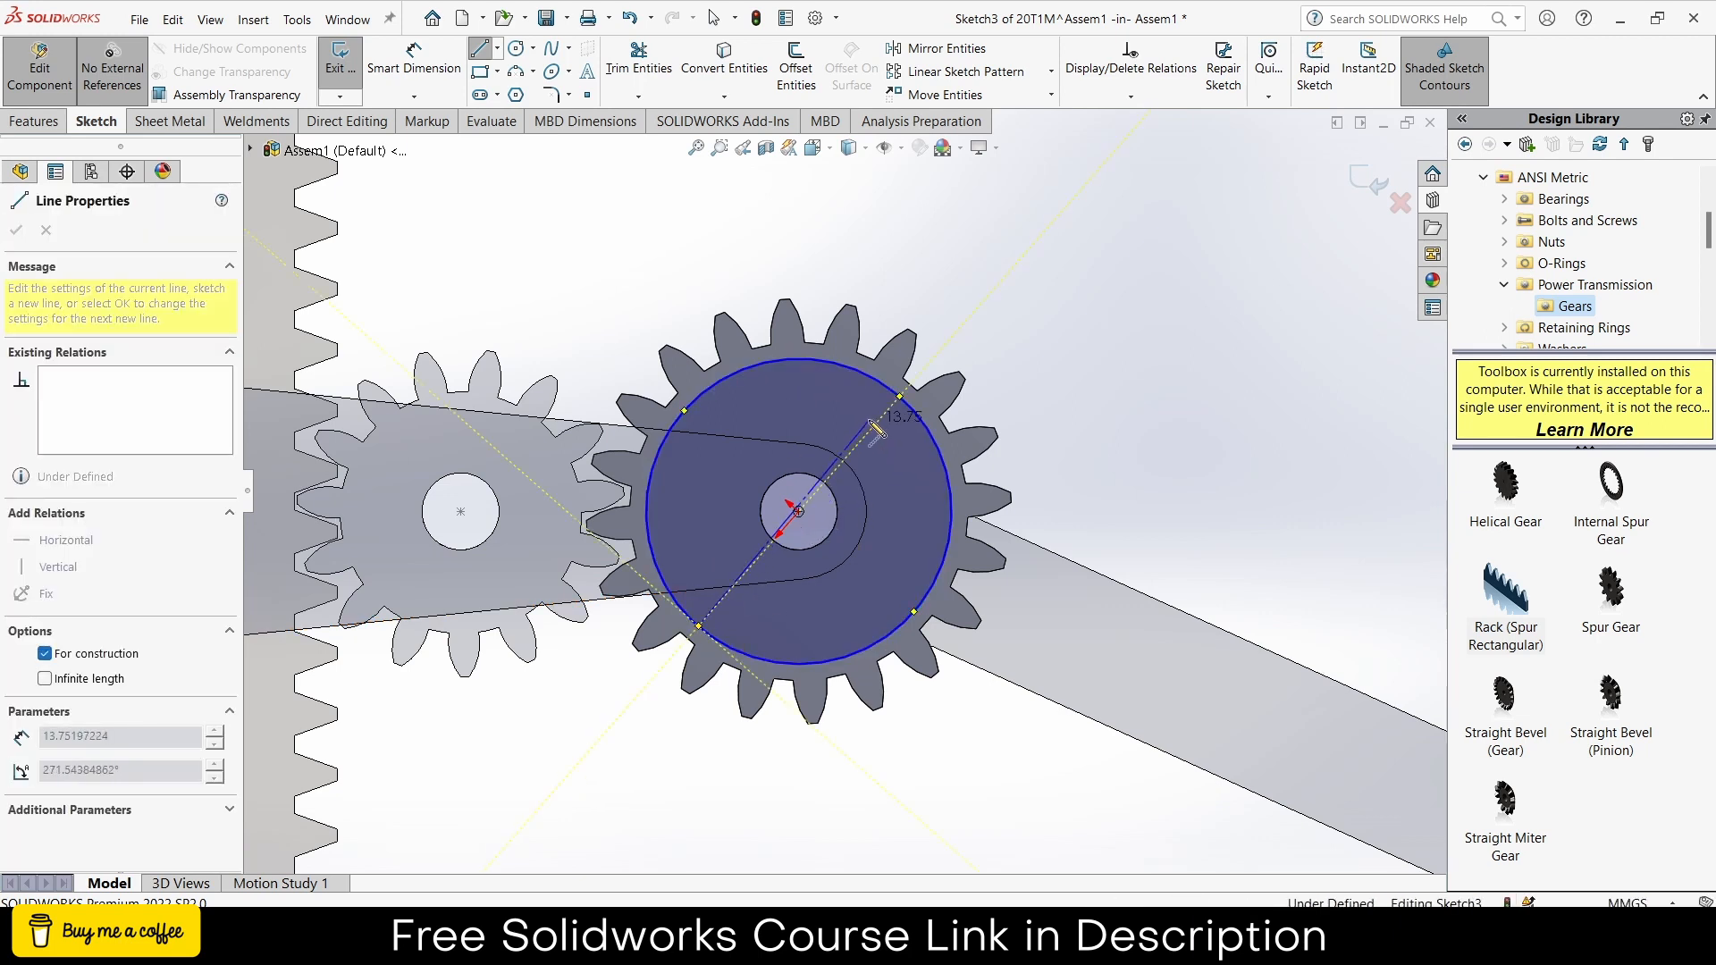
pyautogui.click(901, 396)
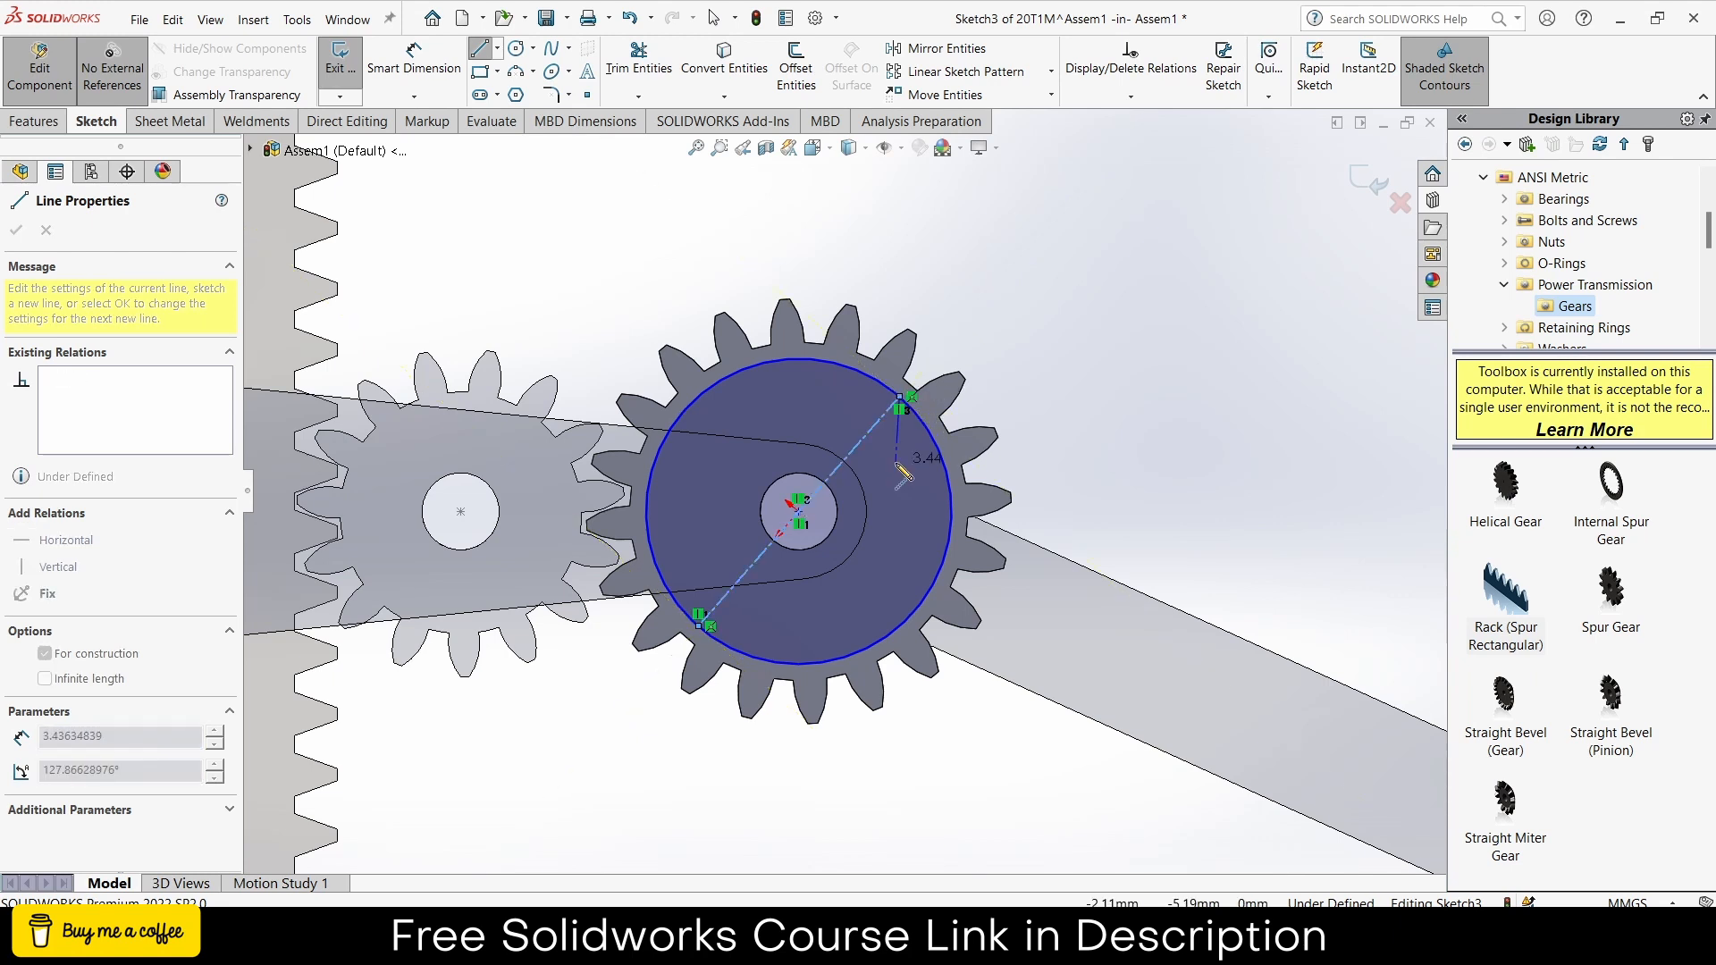
pyautogui.press('Escape')
pyautogui.scroll(-2, 855, 501)
pyautogui.scroll(-1, 856, 500)
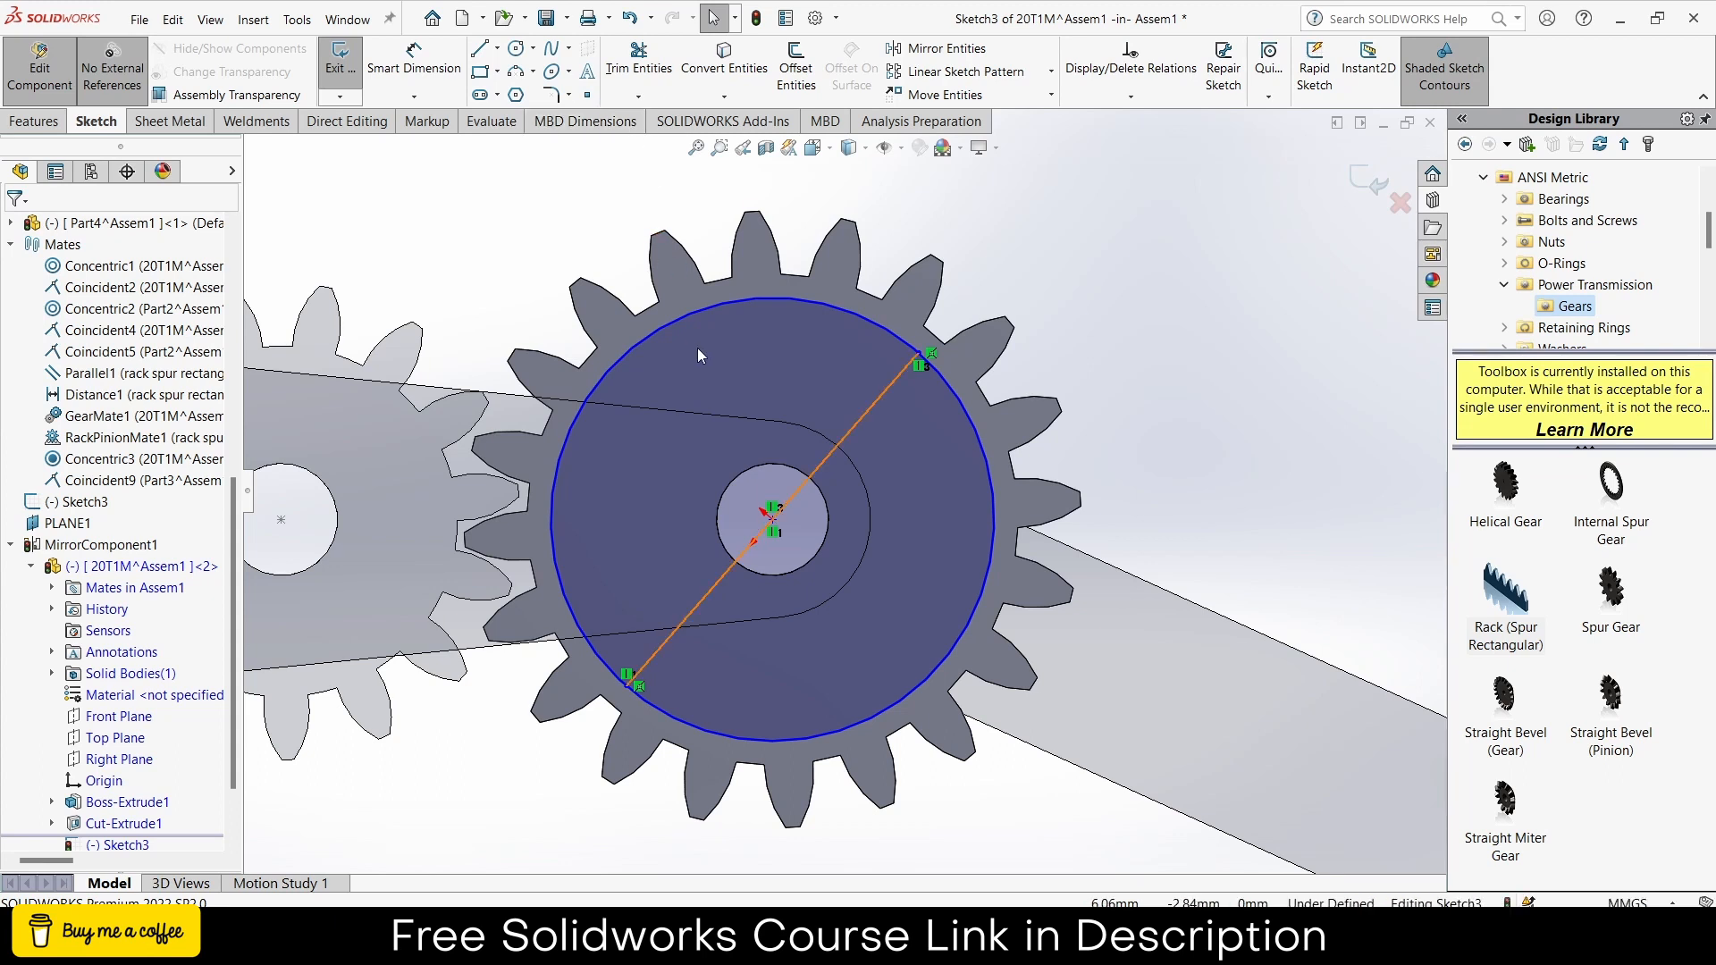
# - Trim away the circle and the centerline from the gear face sketch, then exit the sketch and return to the assembly
pyautogui.click(648, 46)
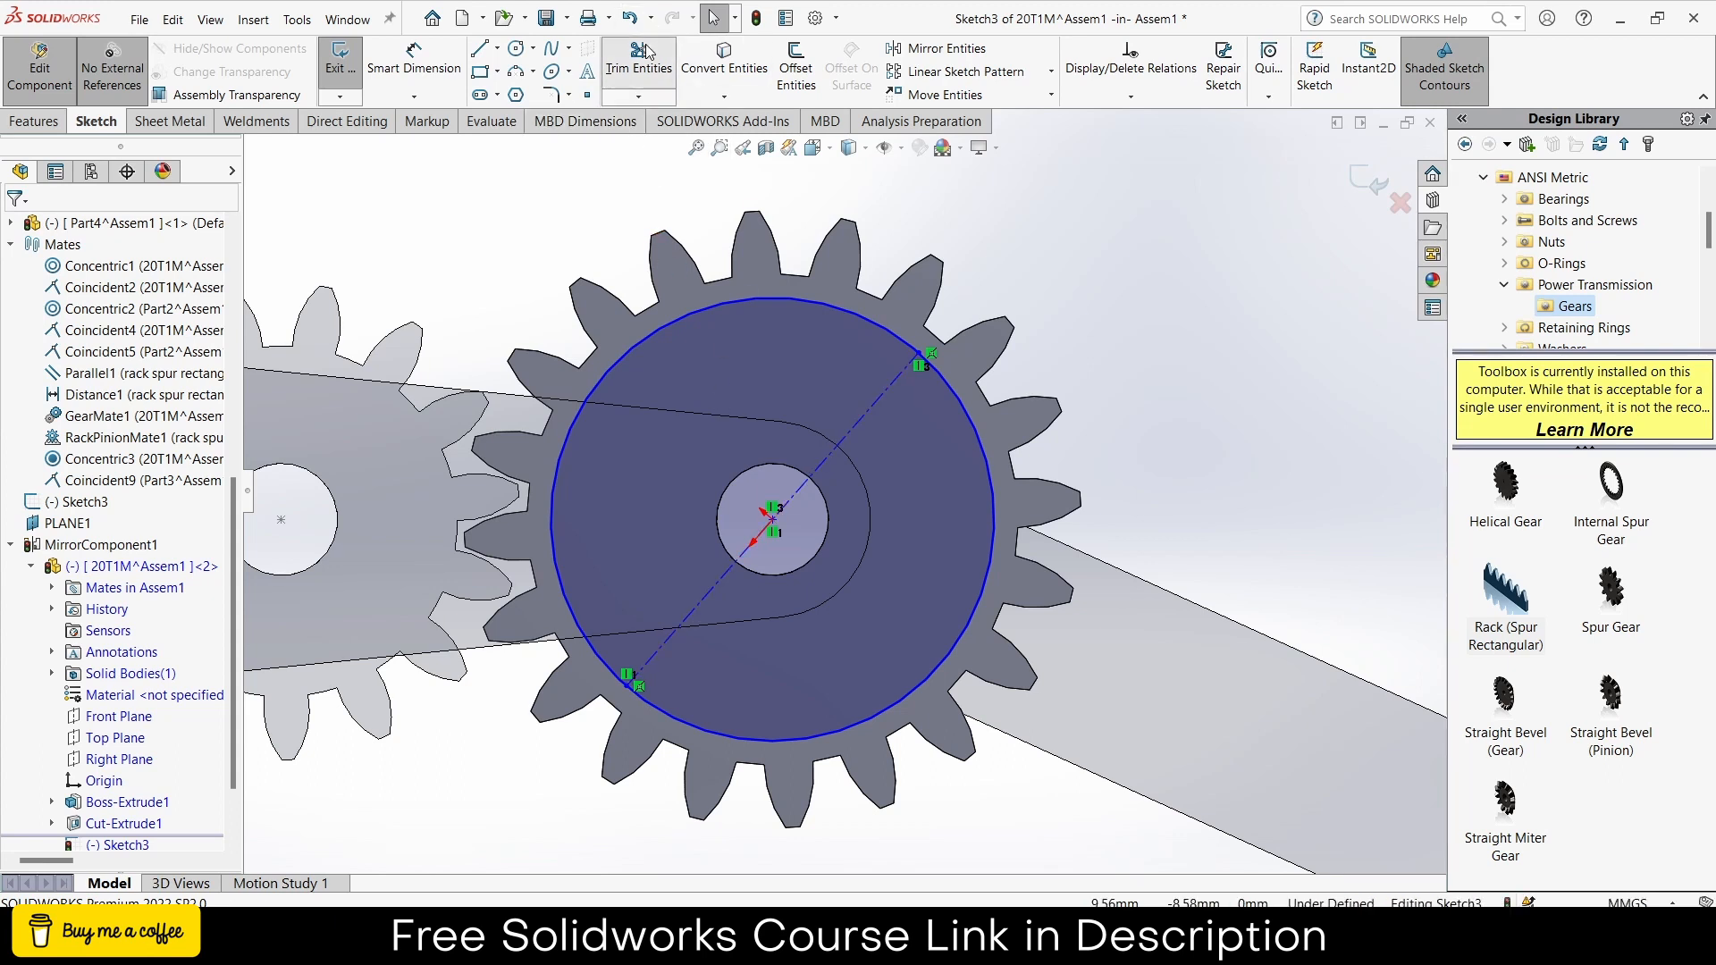
pyautogui.moveTo(778, 217); pyautogui.dragTo(764, 499)
pyautogui.moveTo(953, 447)
pyautogui.mouseDown()
pyautogui.moveTo(1085, 434)
pyautogui.moveTo(792, 527)
pyautogui.mouseUp()
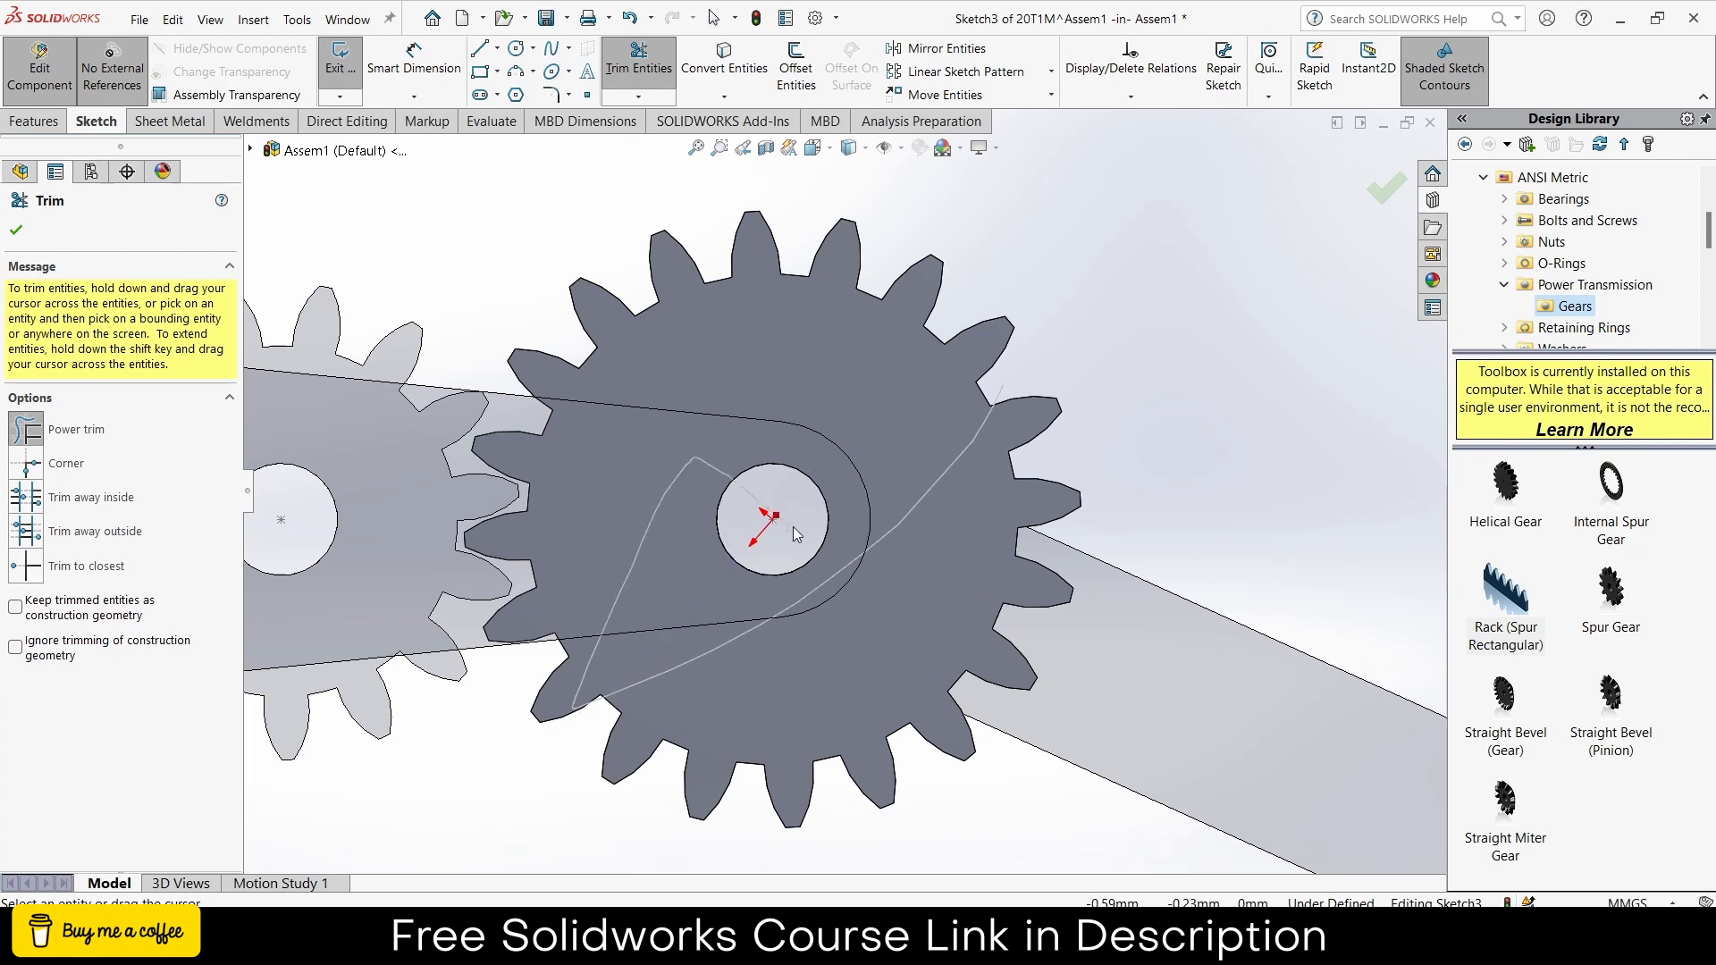
pyautogui.scroll(2, 796, 523)
pyautogui.scroll(2, 1033, 443)
pyautogui.click(1386, 188)
pyautogui.click(1387, 187)
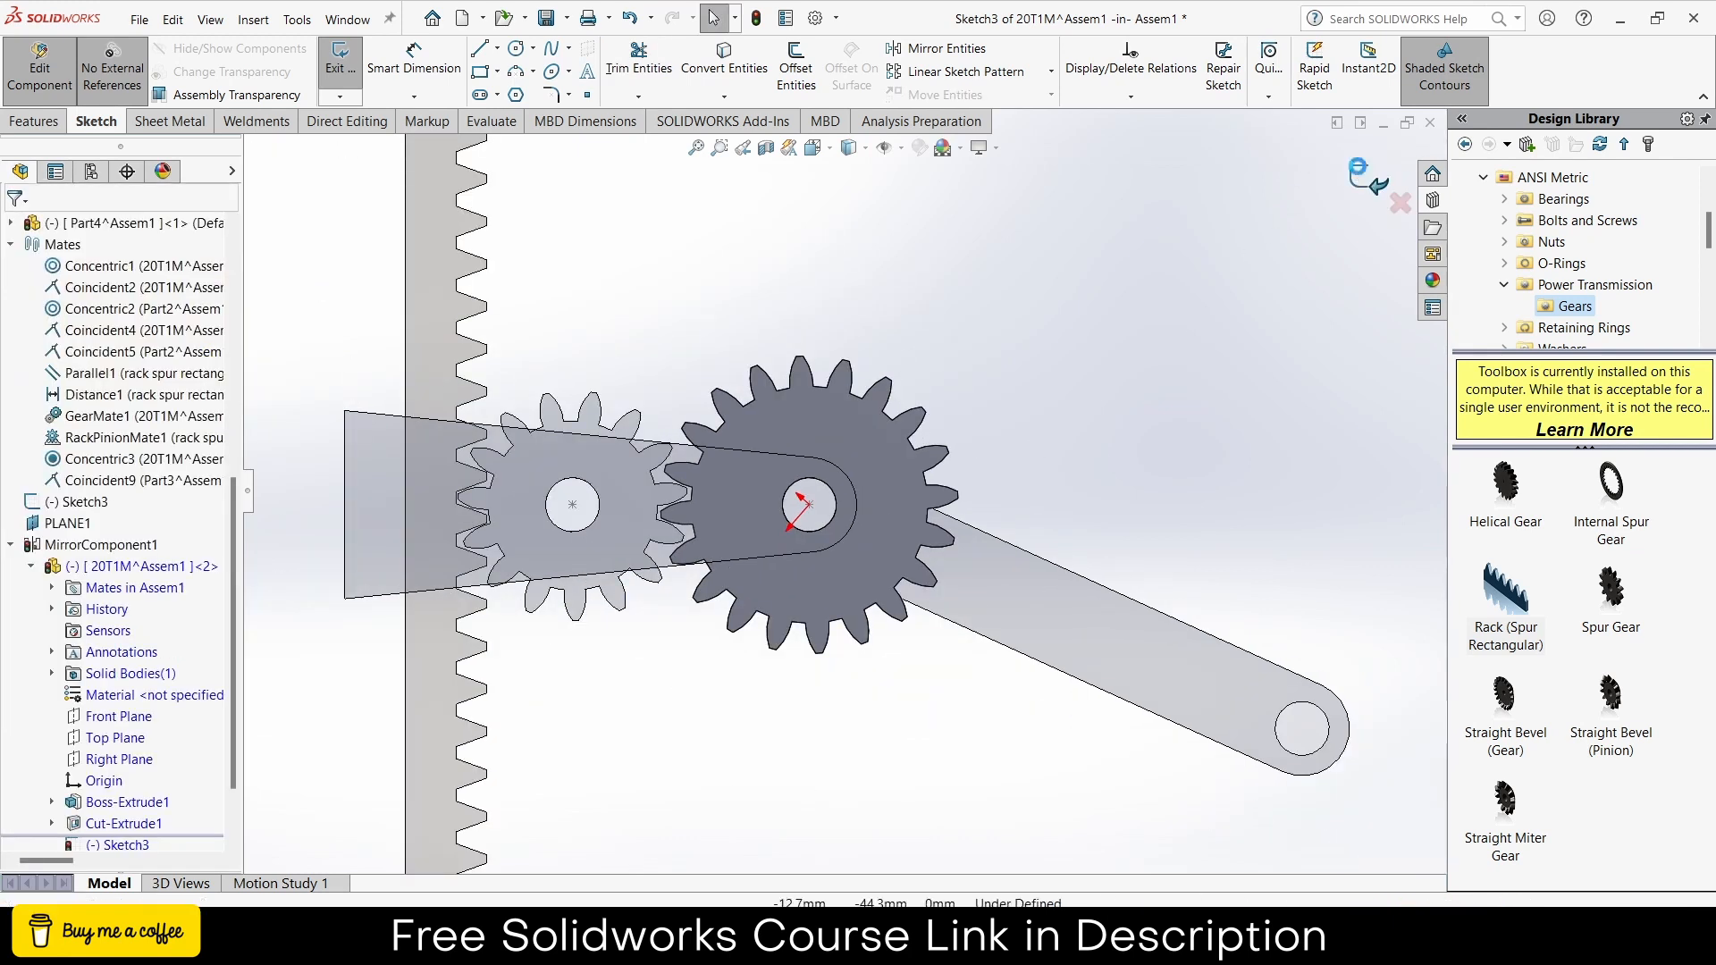
pyautogui.click(1384, 185)
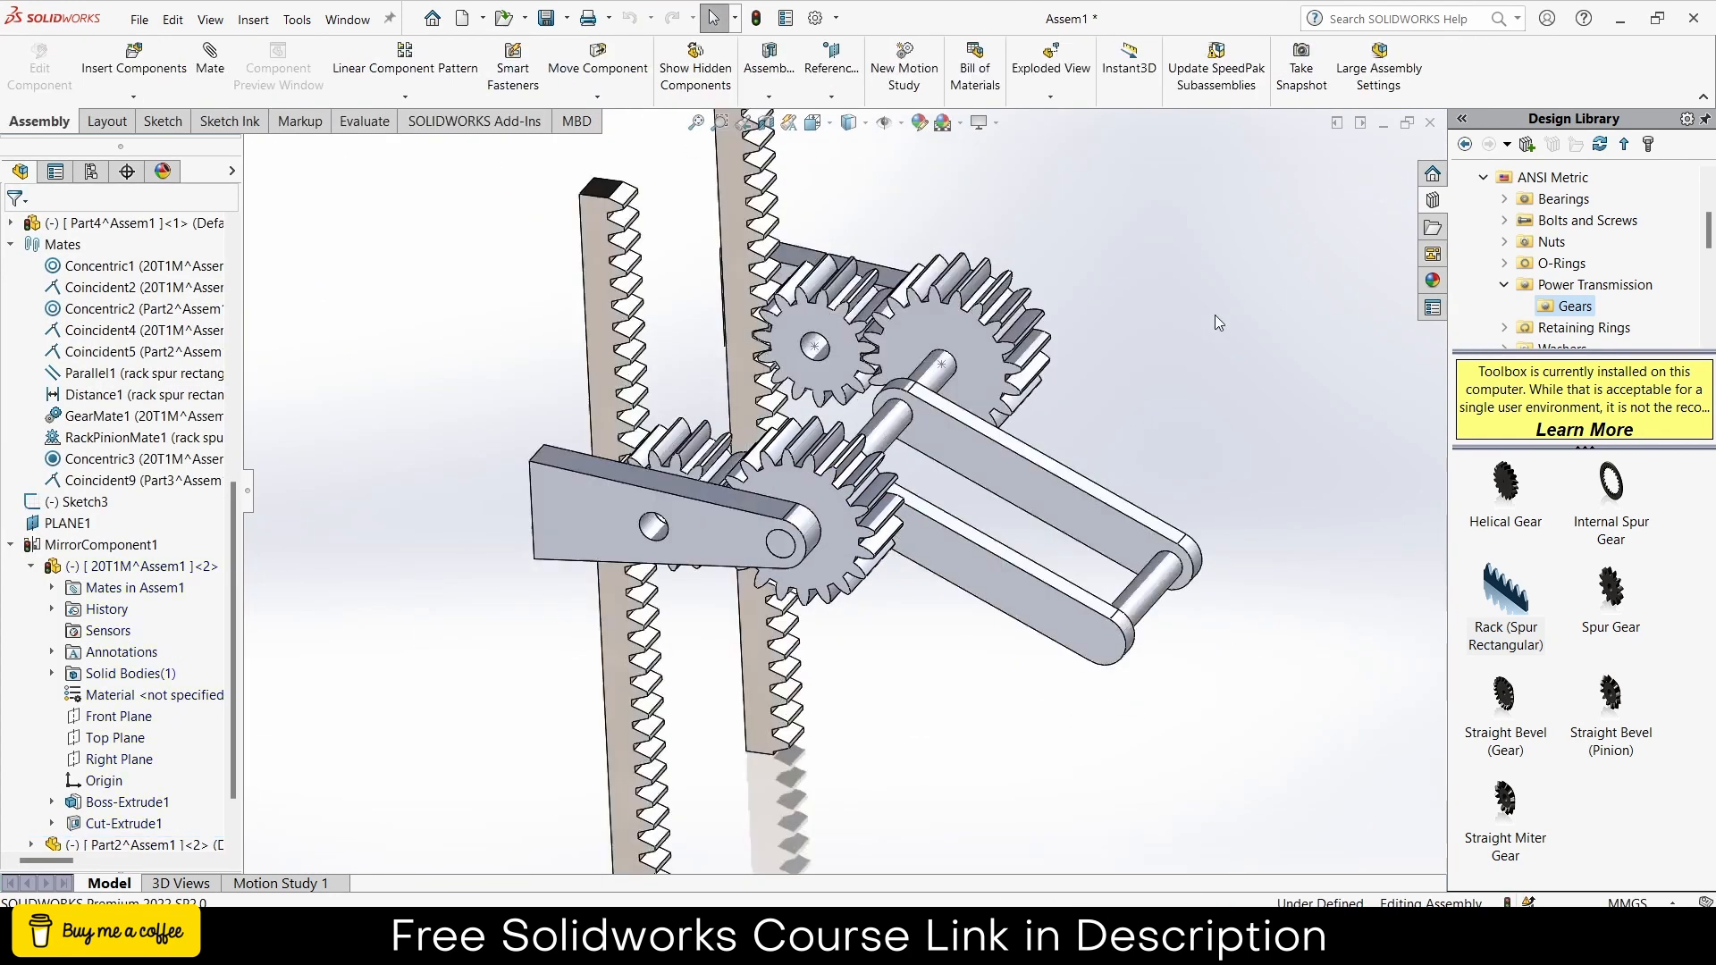
# - Swing the linkage up and slightly back down about its shaft to check the gear and rack motion from an isometric view
pyautogui.moveTo(1215, 315); pyautogui.dragTo(1034, 286)
pyautogui.press('z')
pyautogui.press('z')
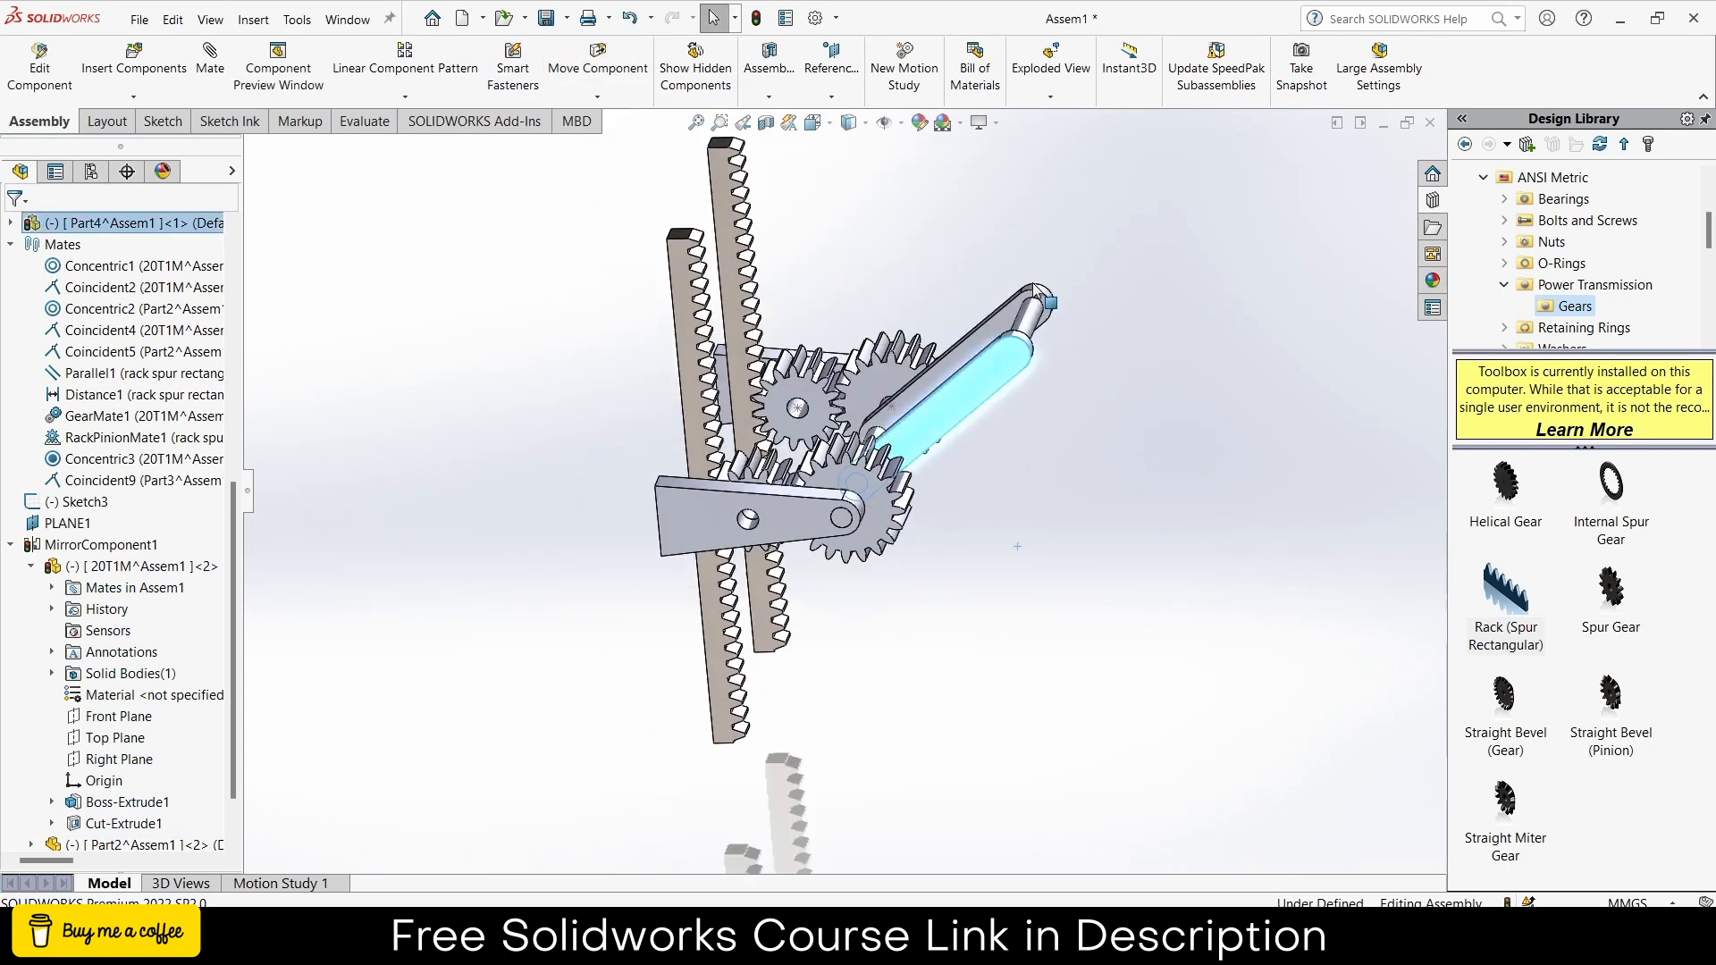
pyautogui.click(832, 124)
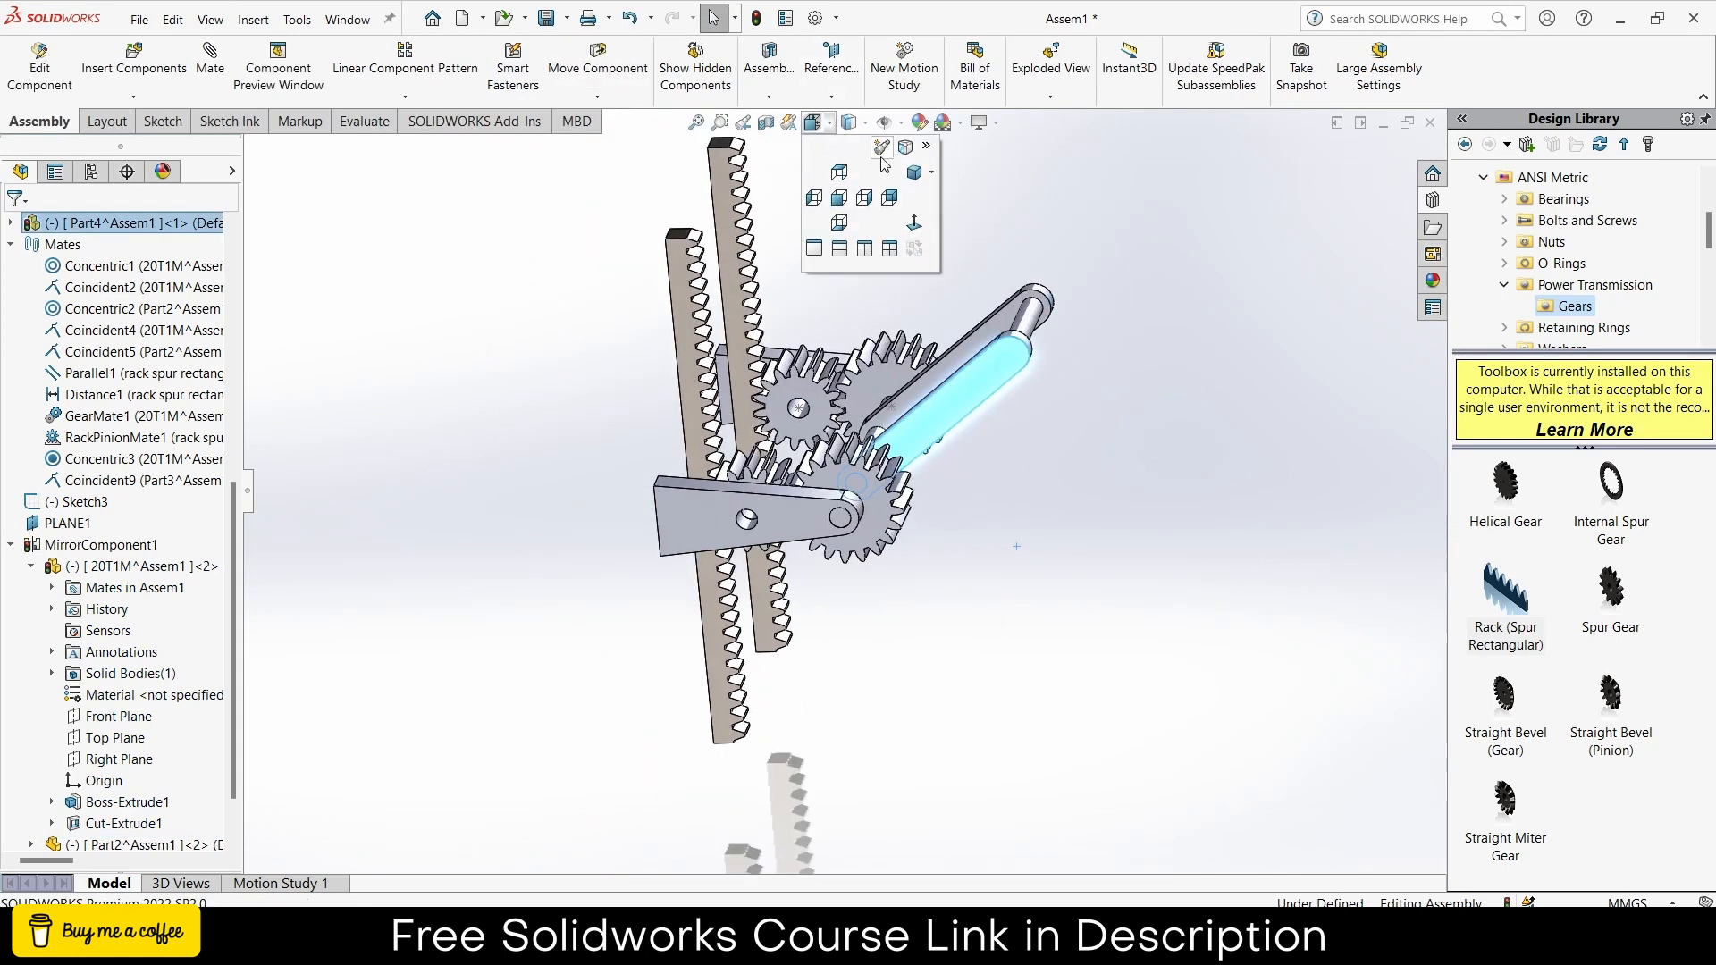
pyautogui.click(913, 174)
pyautogui.moveTo(919, 401); pyautogui.dragTo(807, 465, button='middle')
pyautogui.scroll(-1, 807, 465)
pyautogui.scroll(1, 874, 329)
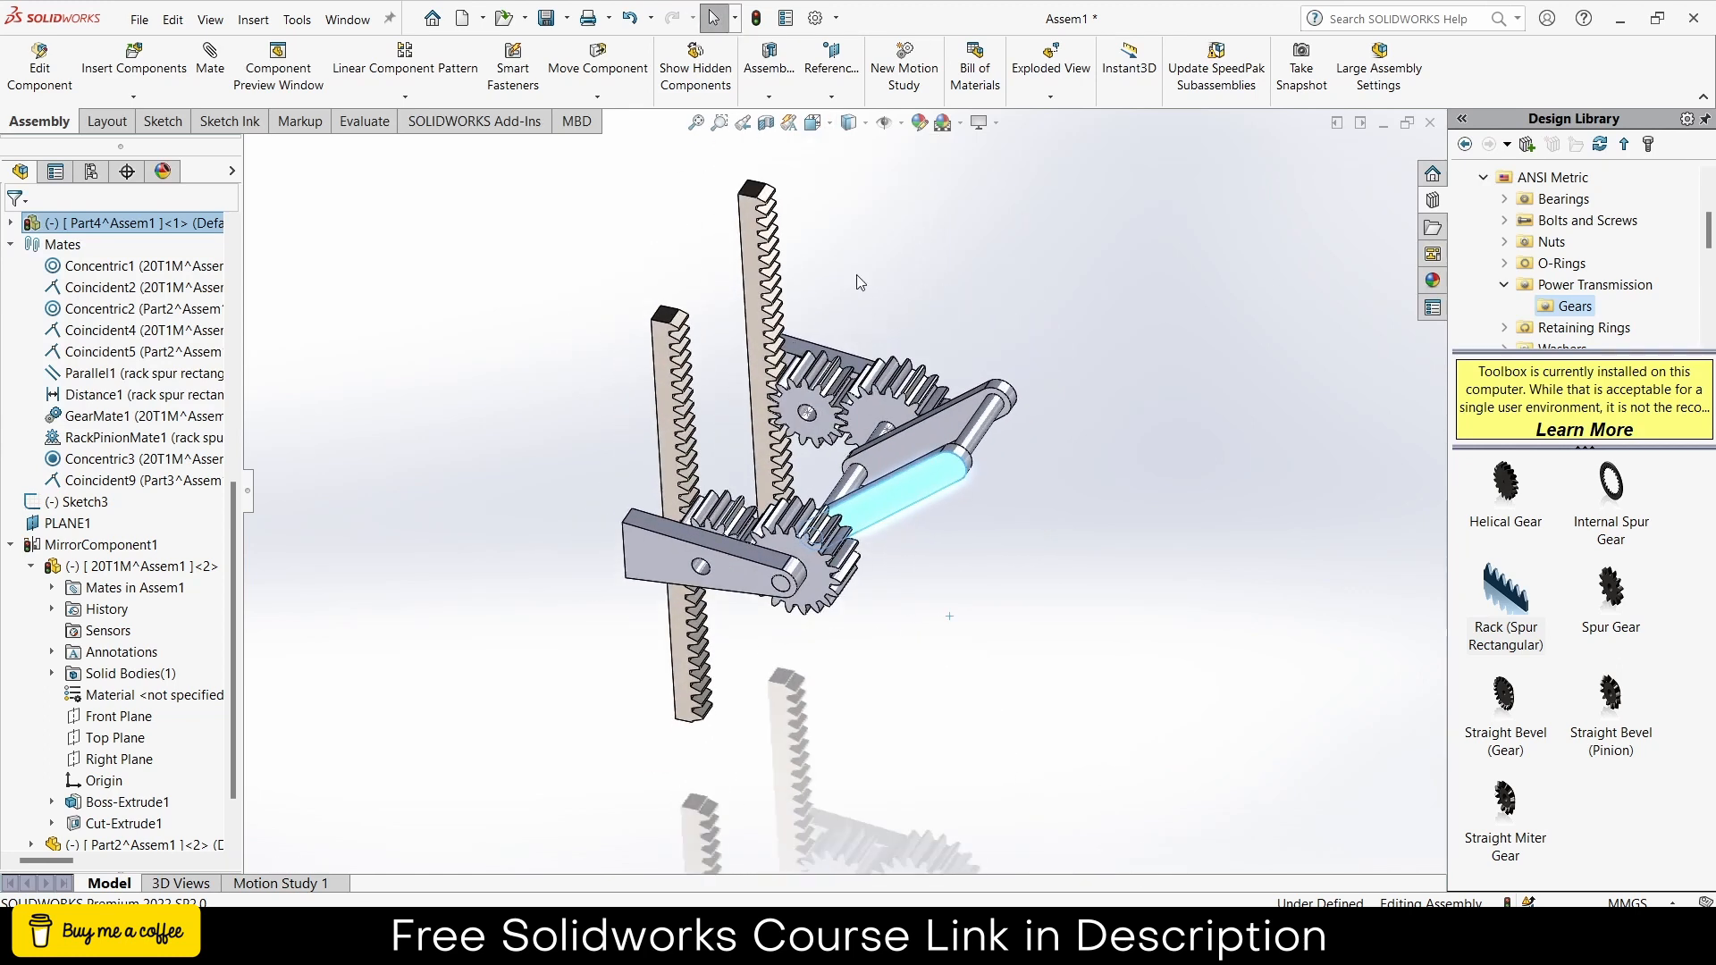
pyautogui.scroll(-2, 847, 252)
pyautogui.moveTo(857, 303)
pyautogui.mouseDown(button='middle')
pyautogui.moveTo(843, 398)
pyautogui.moveTo(894, 483)
pyautogui.mouseUp(button='middle')
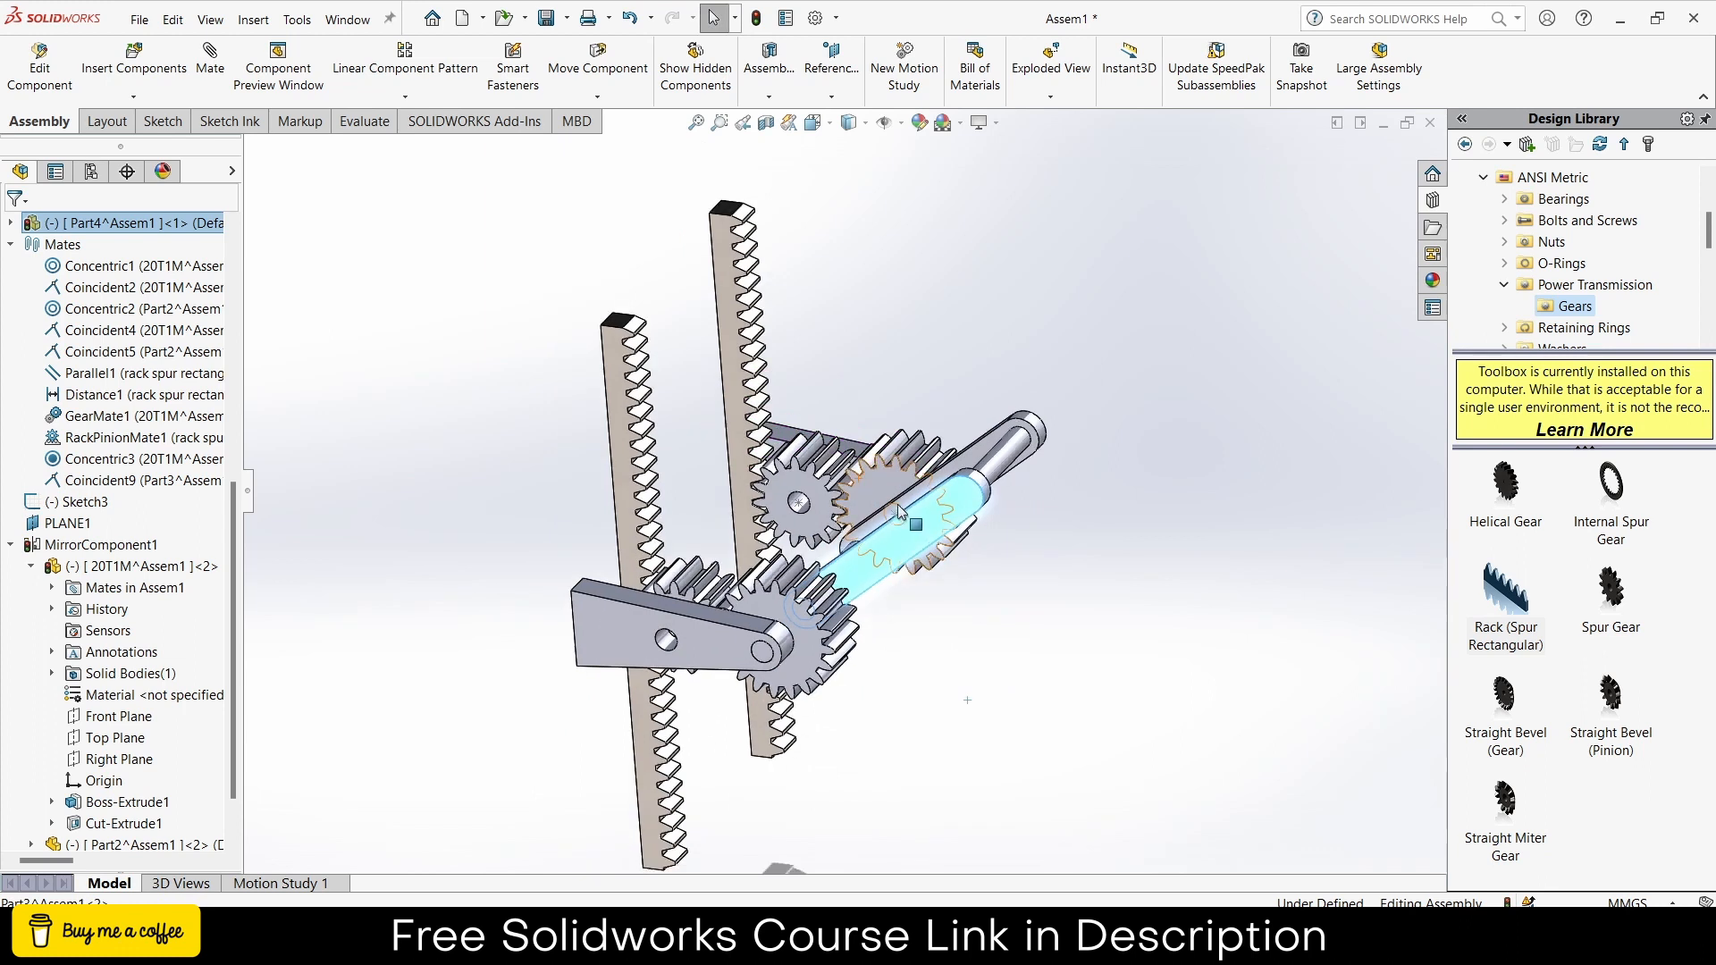
pyautogui.click(934, 536)
pyautogui.moveTo(931, 530); pyautogui.dragTo(947, 571)
pyautogui.scroll(-1, 802, 655)
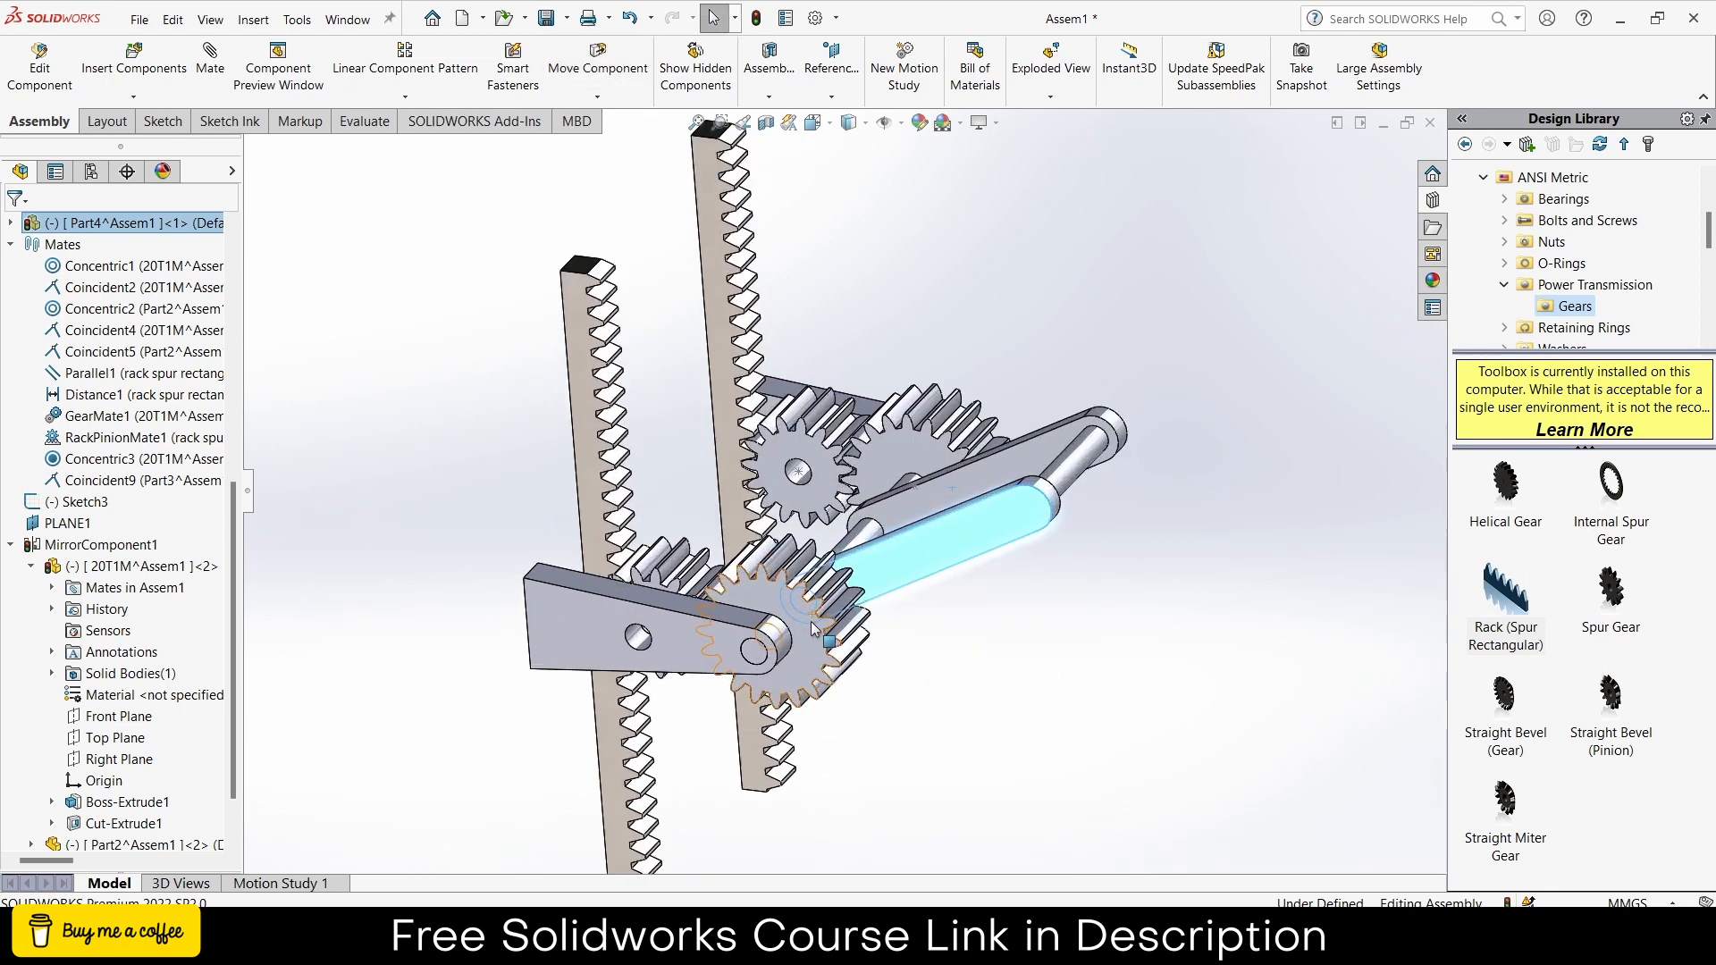
# - Clear the selection and change the scene background to Plain White
pyautogui.click(1034, 703)
pyautogui.click(962, 130)
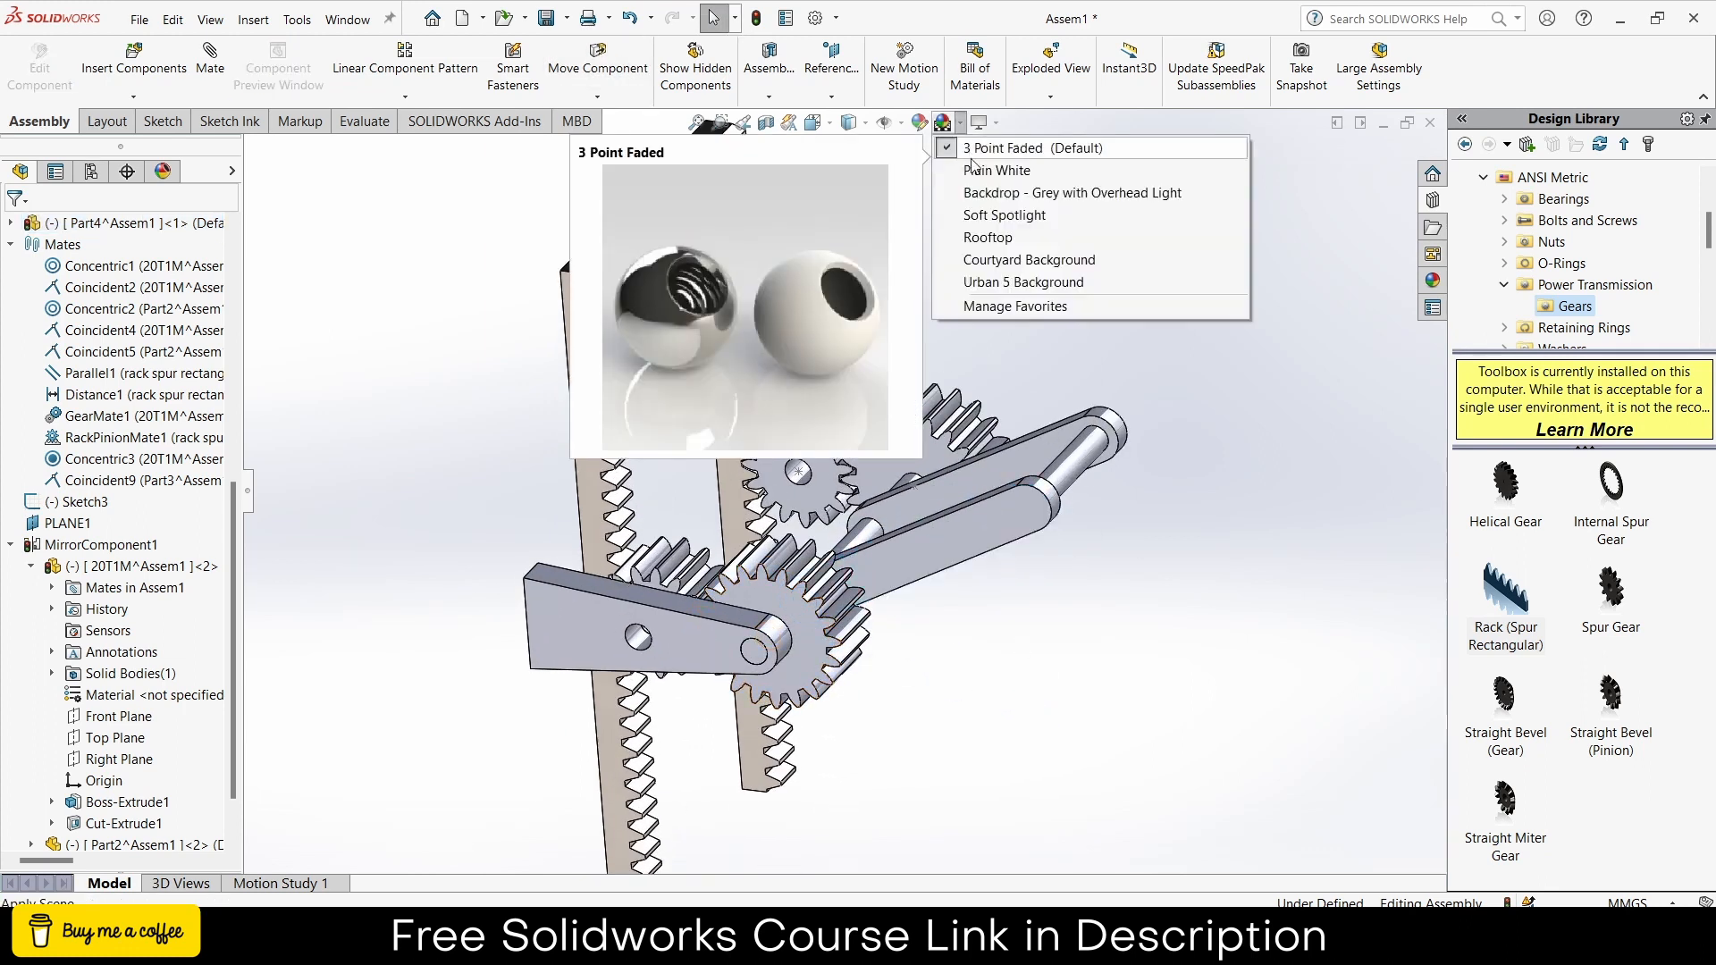
pyautogui.click(993, 169)
pyautogui.scroll(-1, 874, 536)
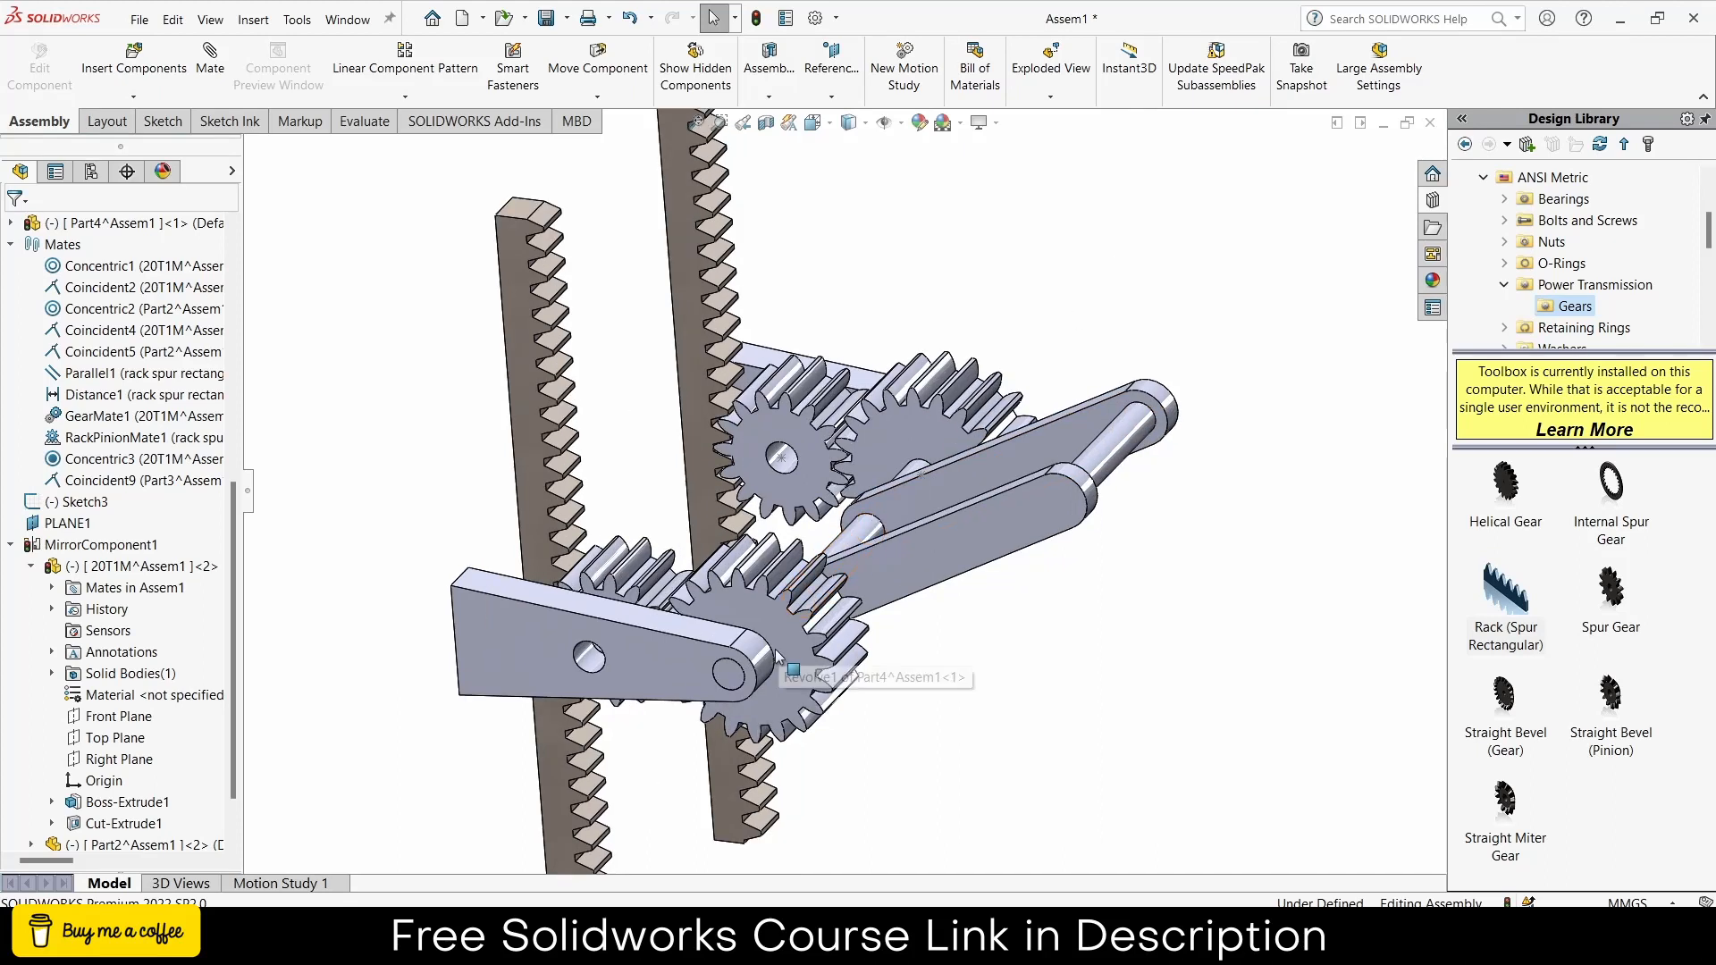
# - Apply the candy apple red car paint appearance to the larger 20-tooth gear
pyautogui.click(1434, 281)
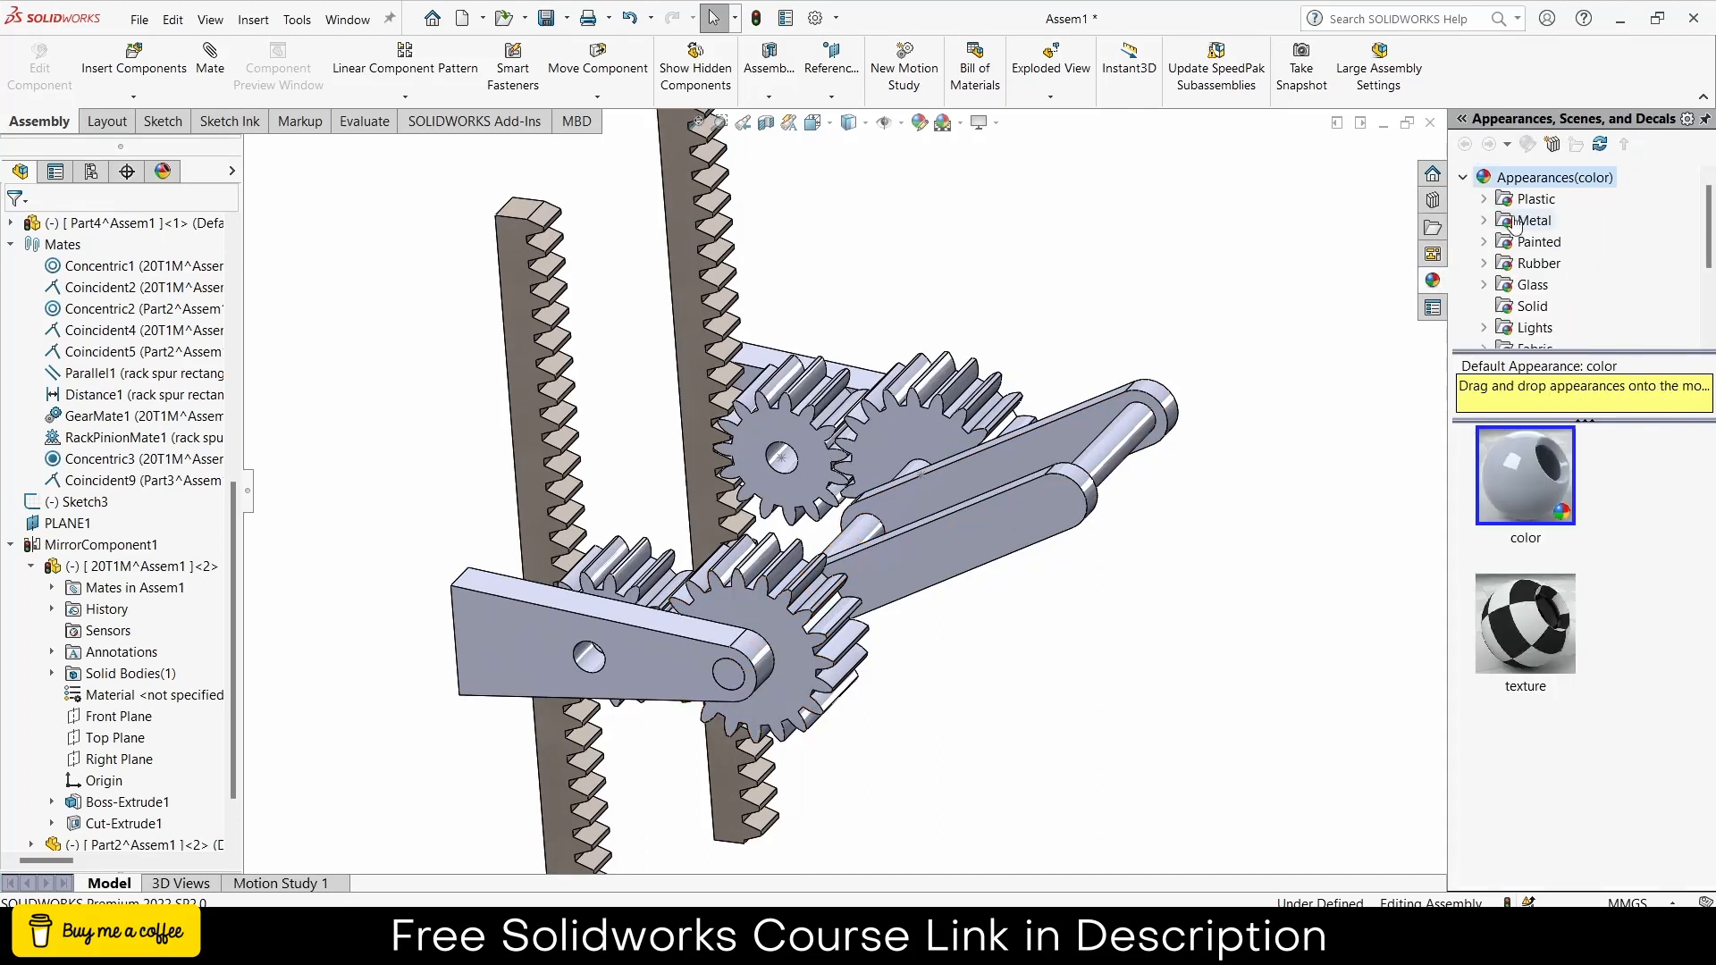
pyautogui.click(1484, 242)
pyautogui.click(1547, 264)
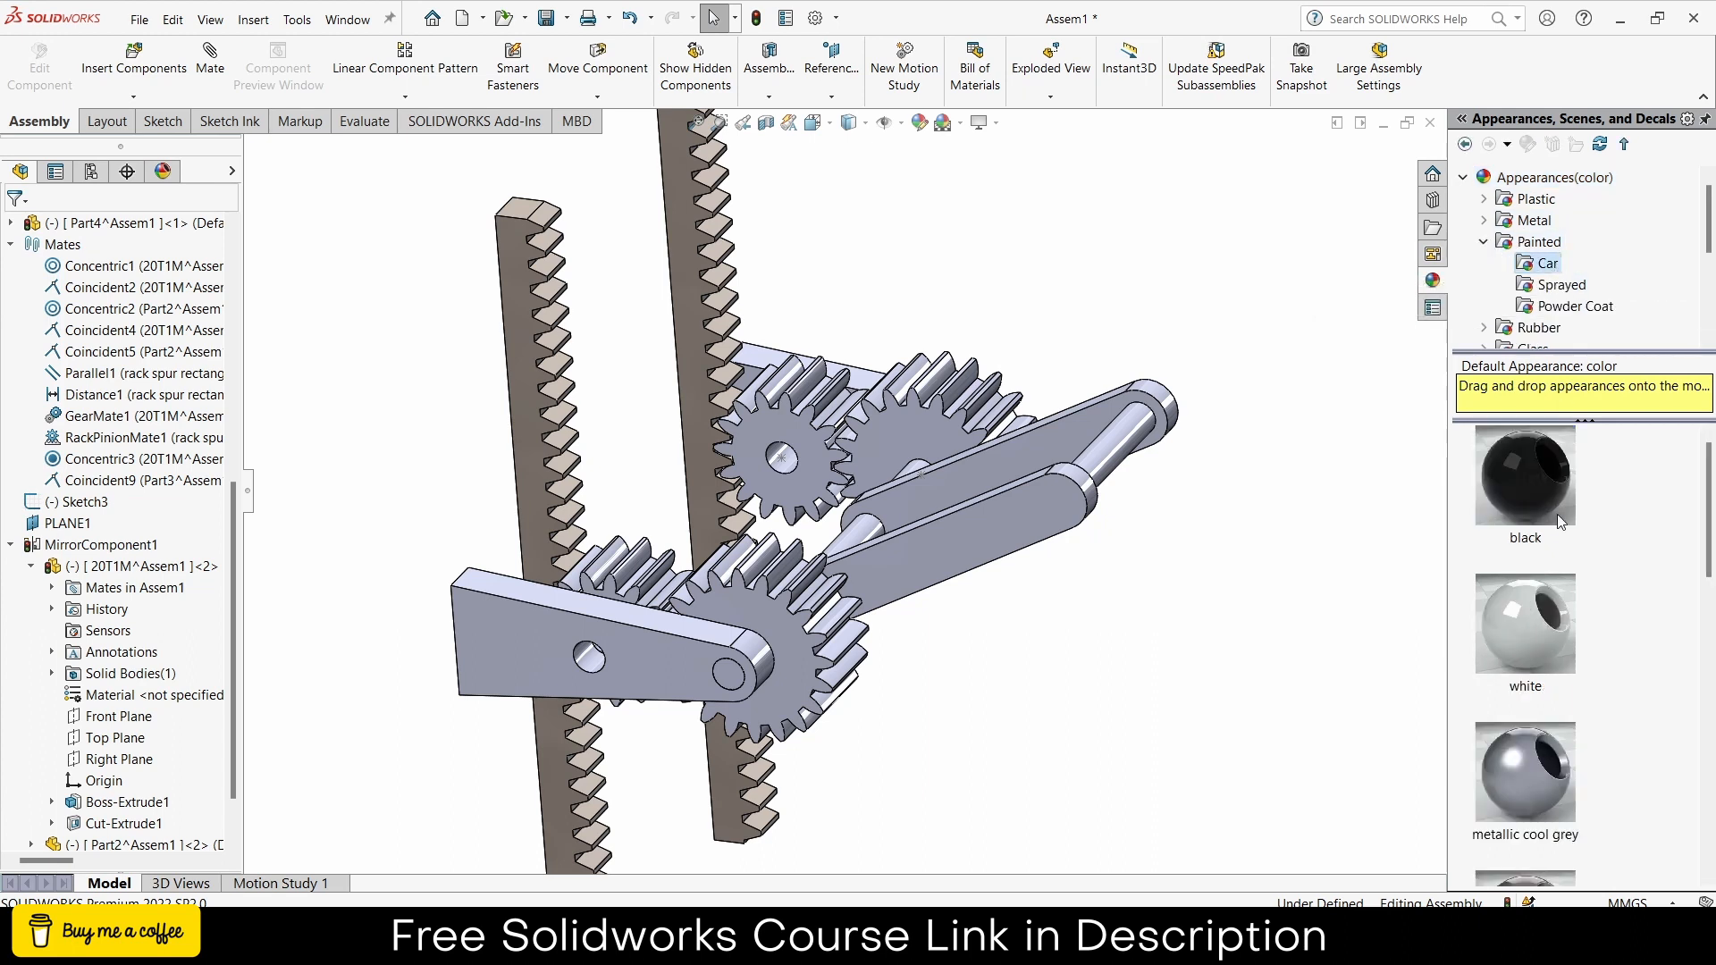
pyautogui.scroll(-5, 1552, 644)
pyautogui.scroll(2, 1555, 513)
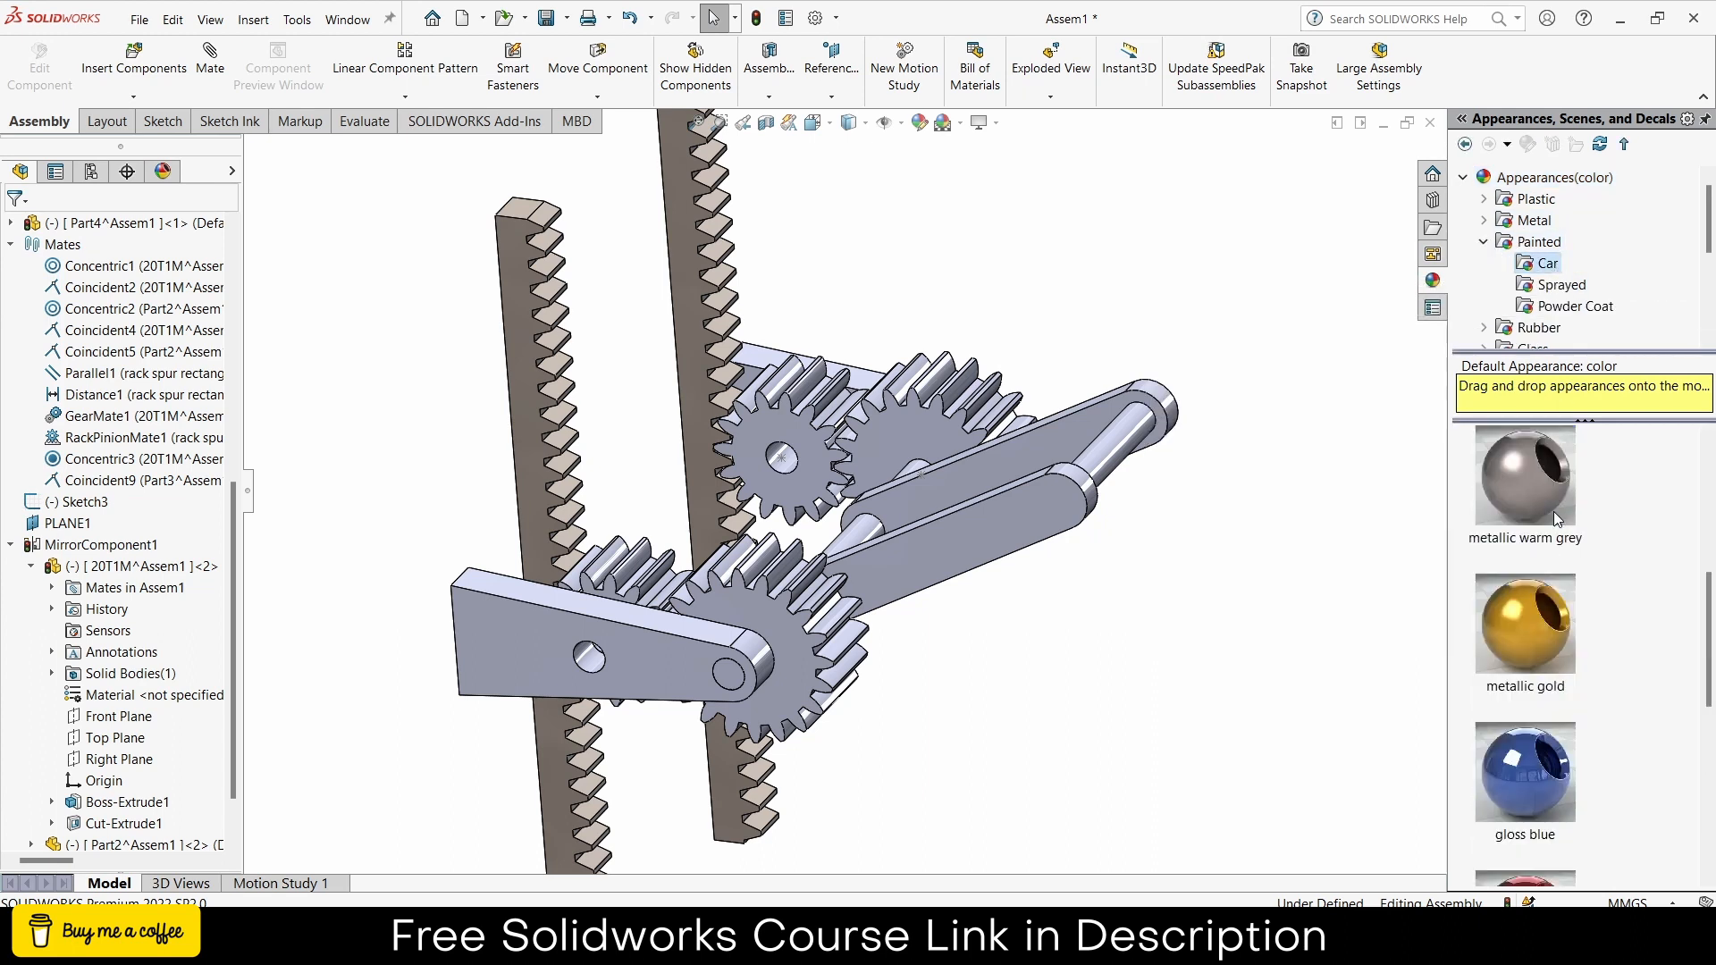
pyautogui.scroll(-3, 1554, 513)
pyautogui.moveTo(1537, 801); pyautogui.dragTo(952, 402)
pyautogui.click(953, 403)
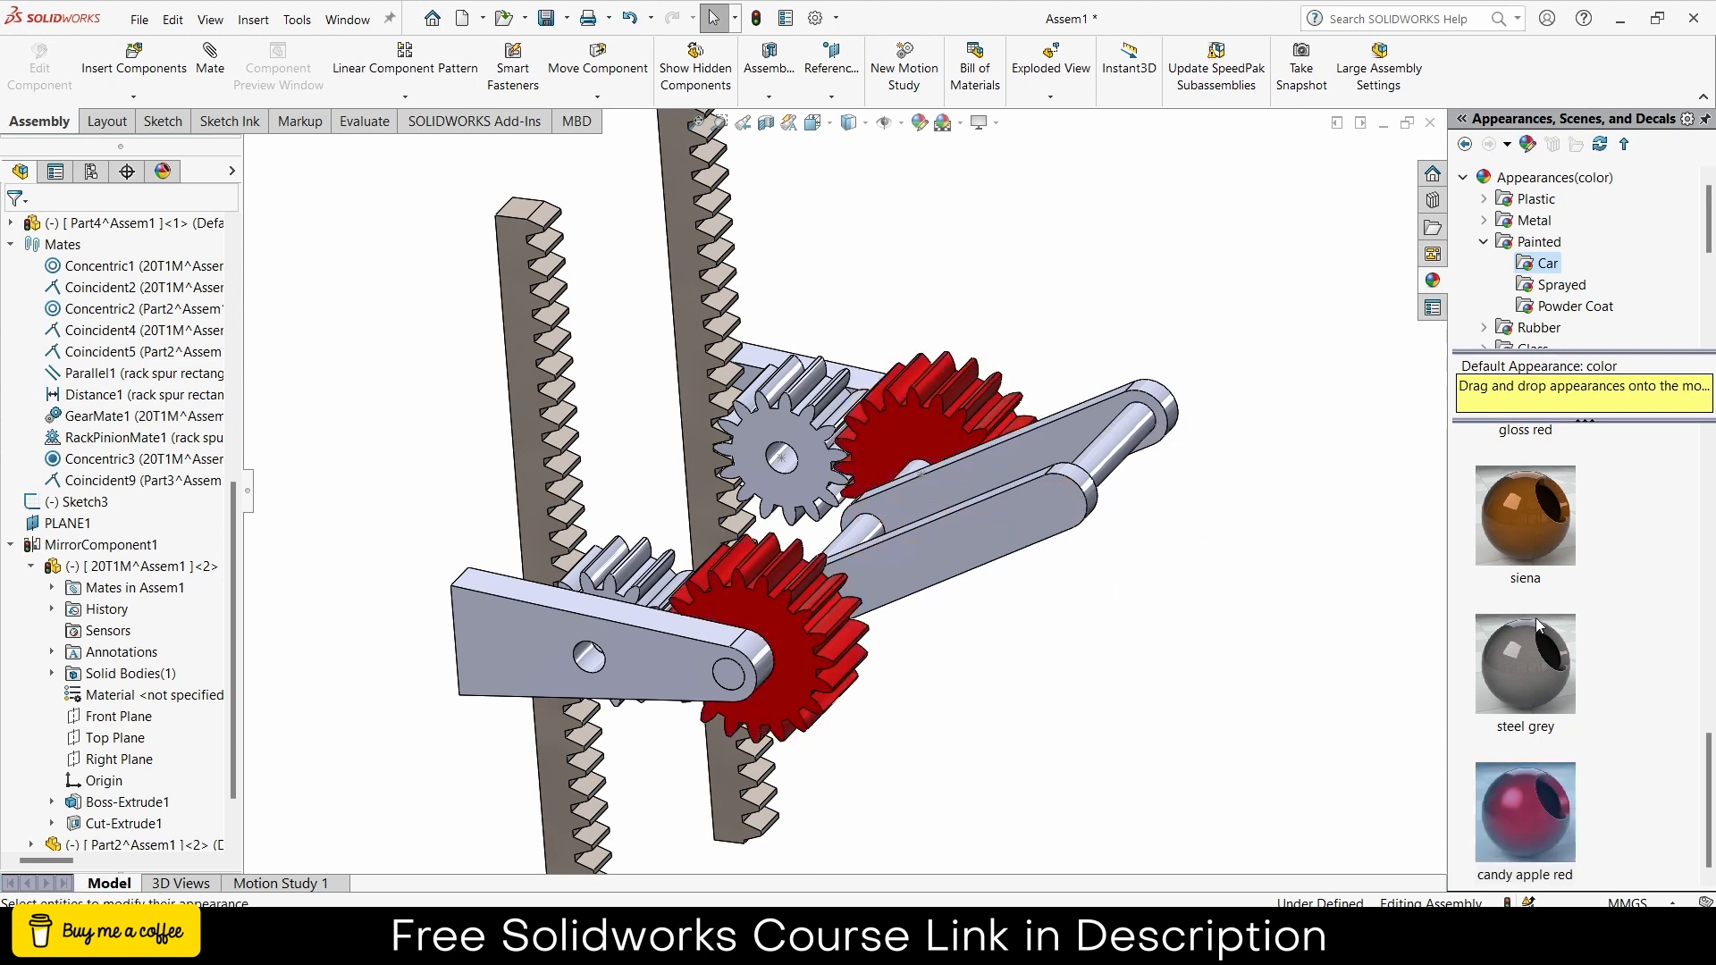
# - Apply the metallic gold car paint appearance to the whole shaft-and-link part
pyautogui.scroll(2, 1621, 658)
pyautogui.scroll(3, 1622, 660)
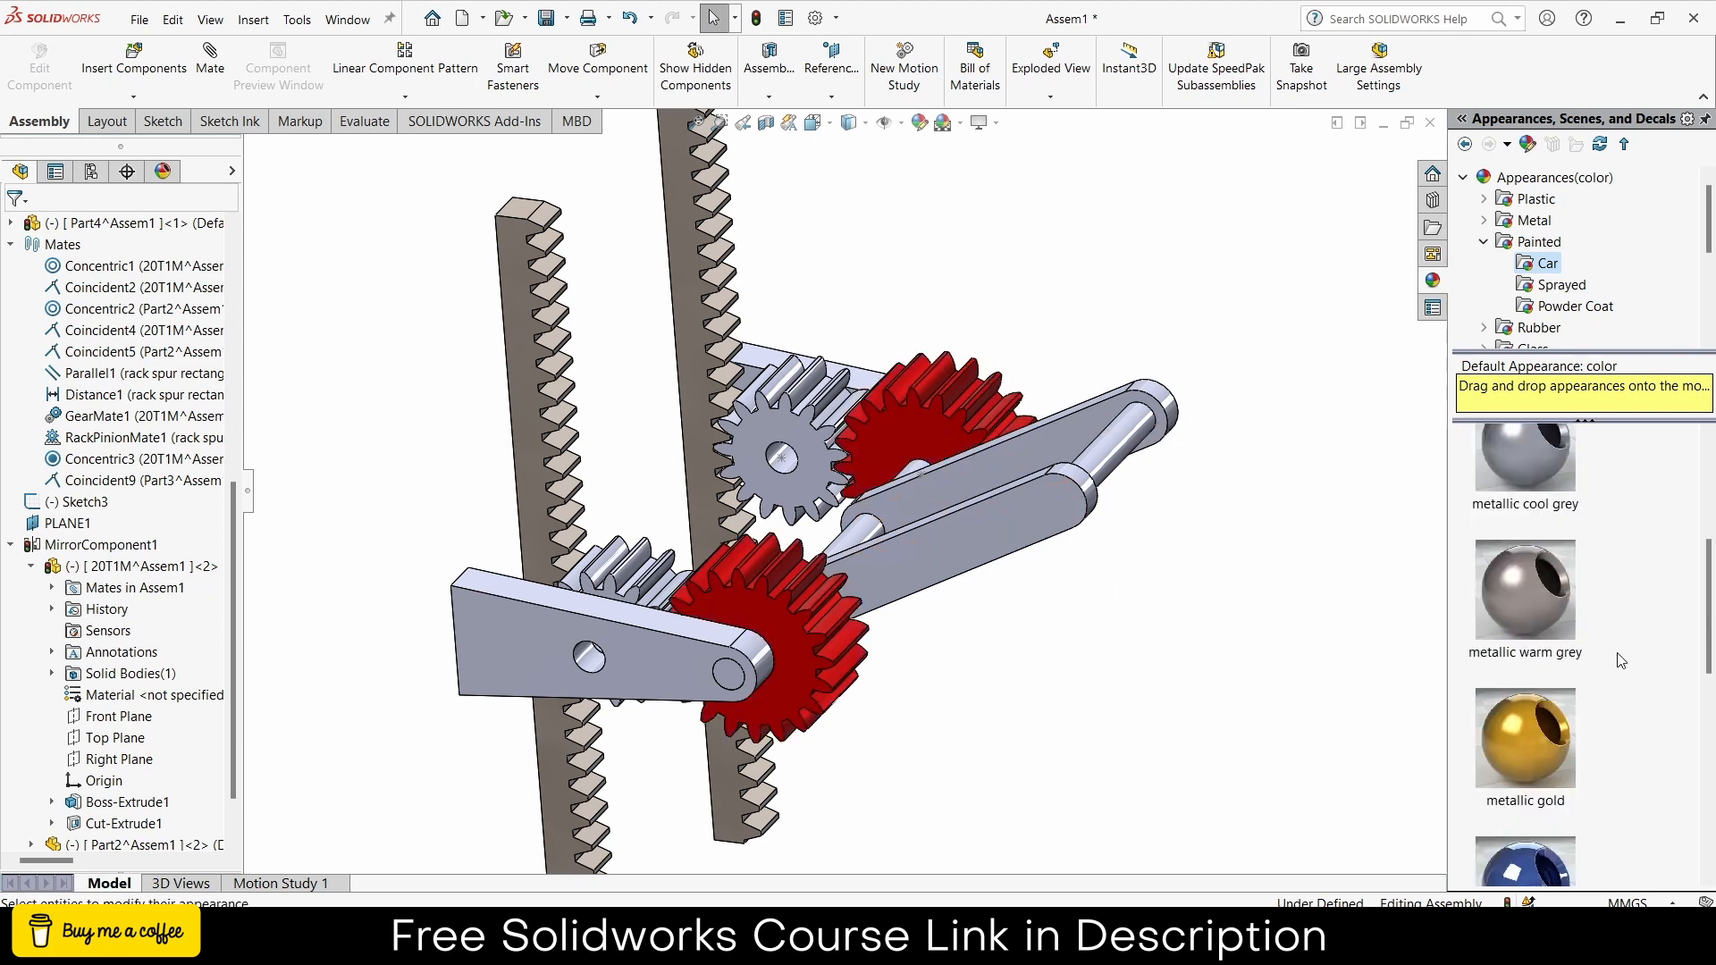
pyautogui.moveTo(1554, 716); pyautogui.dragTo(965, 497)
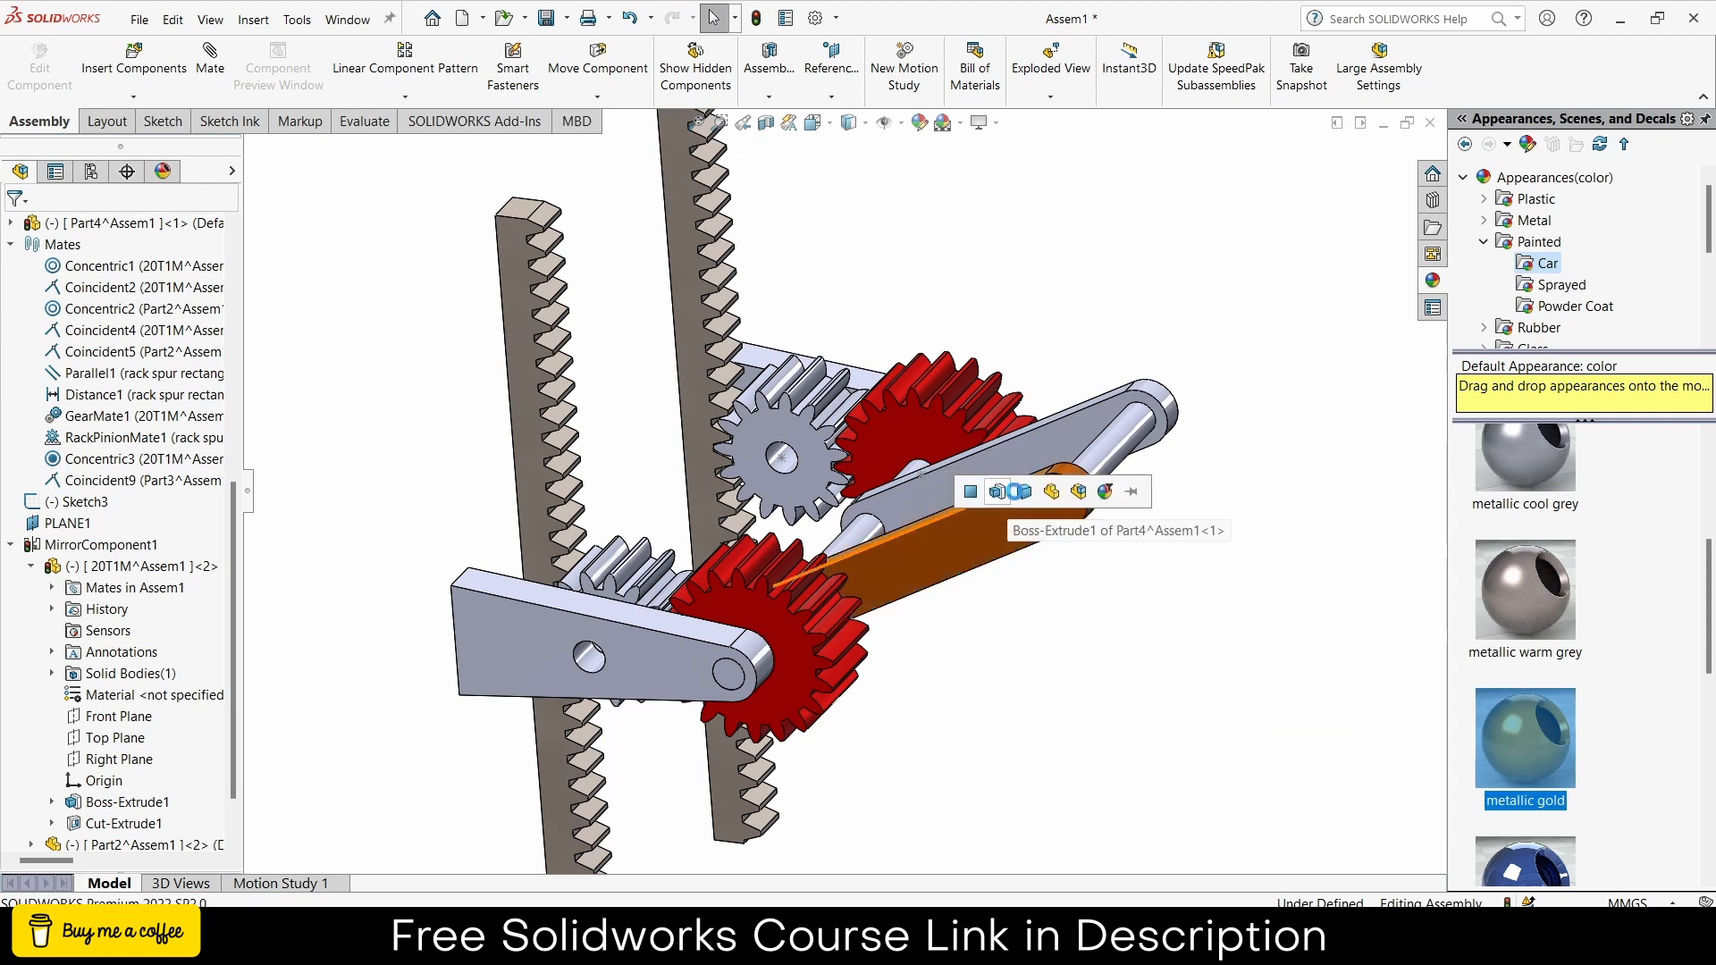
pyautogui.click(1051, 493)
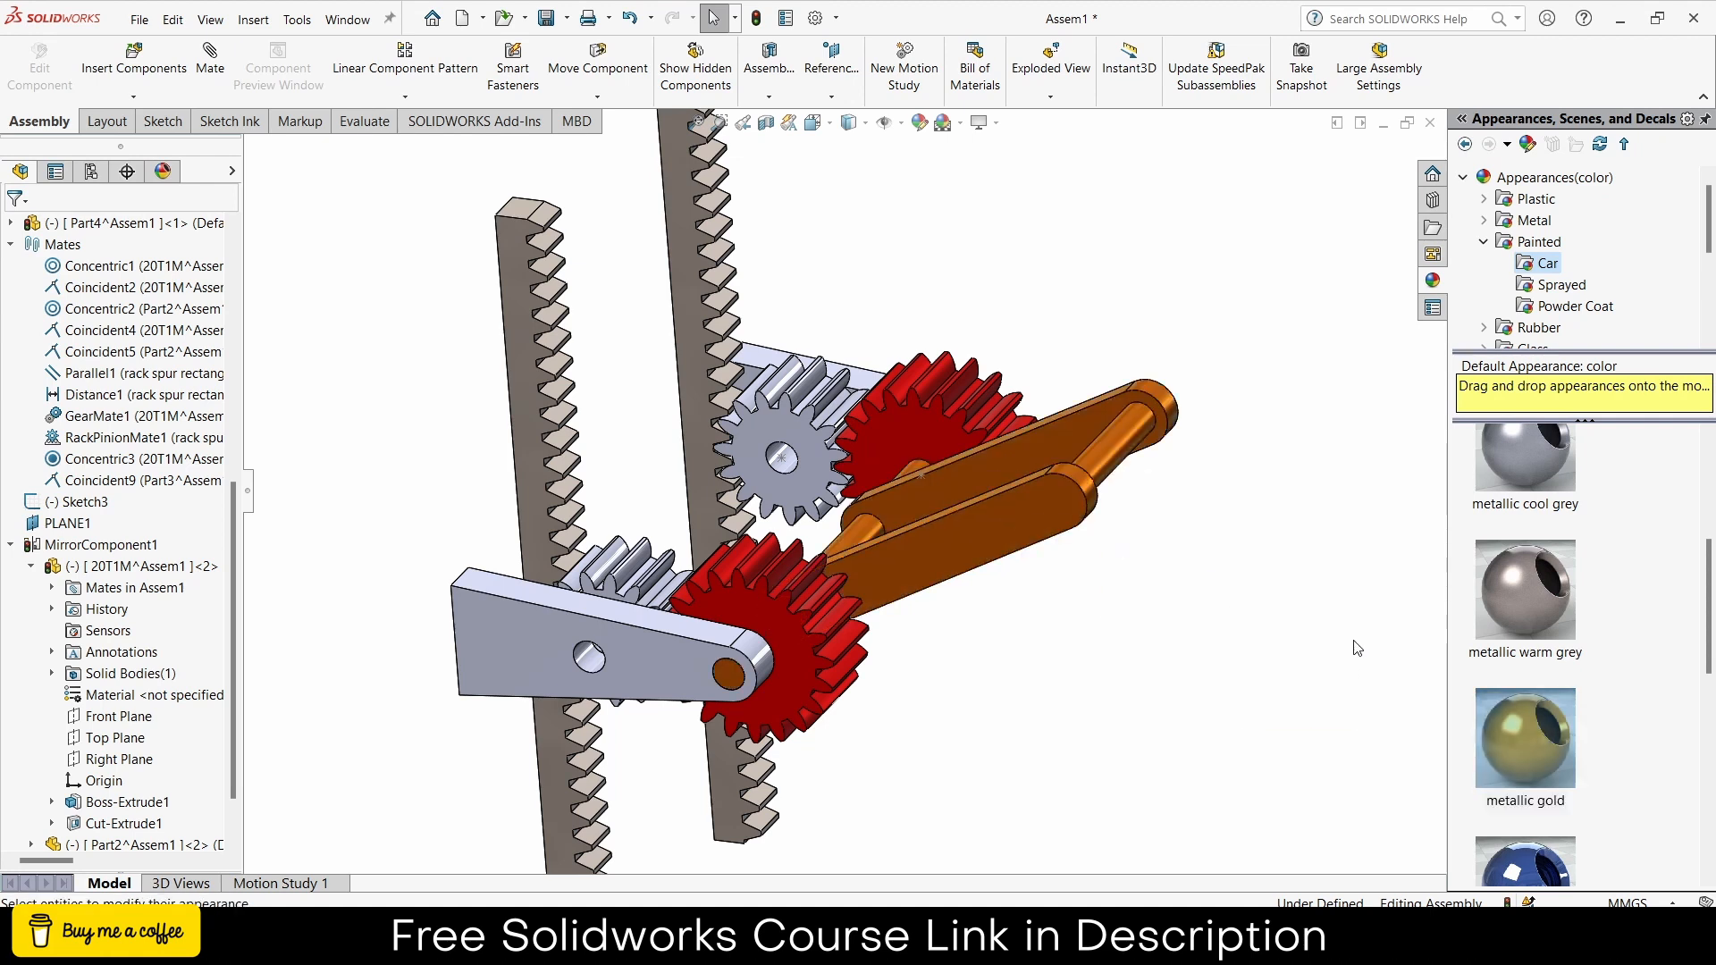
# - Apply metallic cool grey car paint to the rack body and black car paint to the smaller gear part
pyautogui.moveTo(1532, 442); pyautogui.dragTo(547, 371)
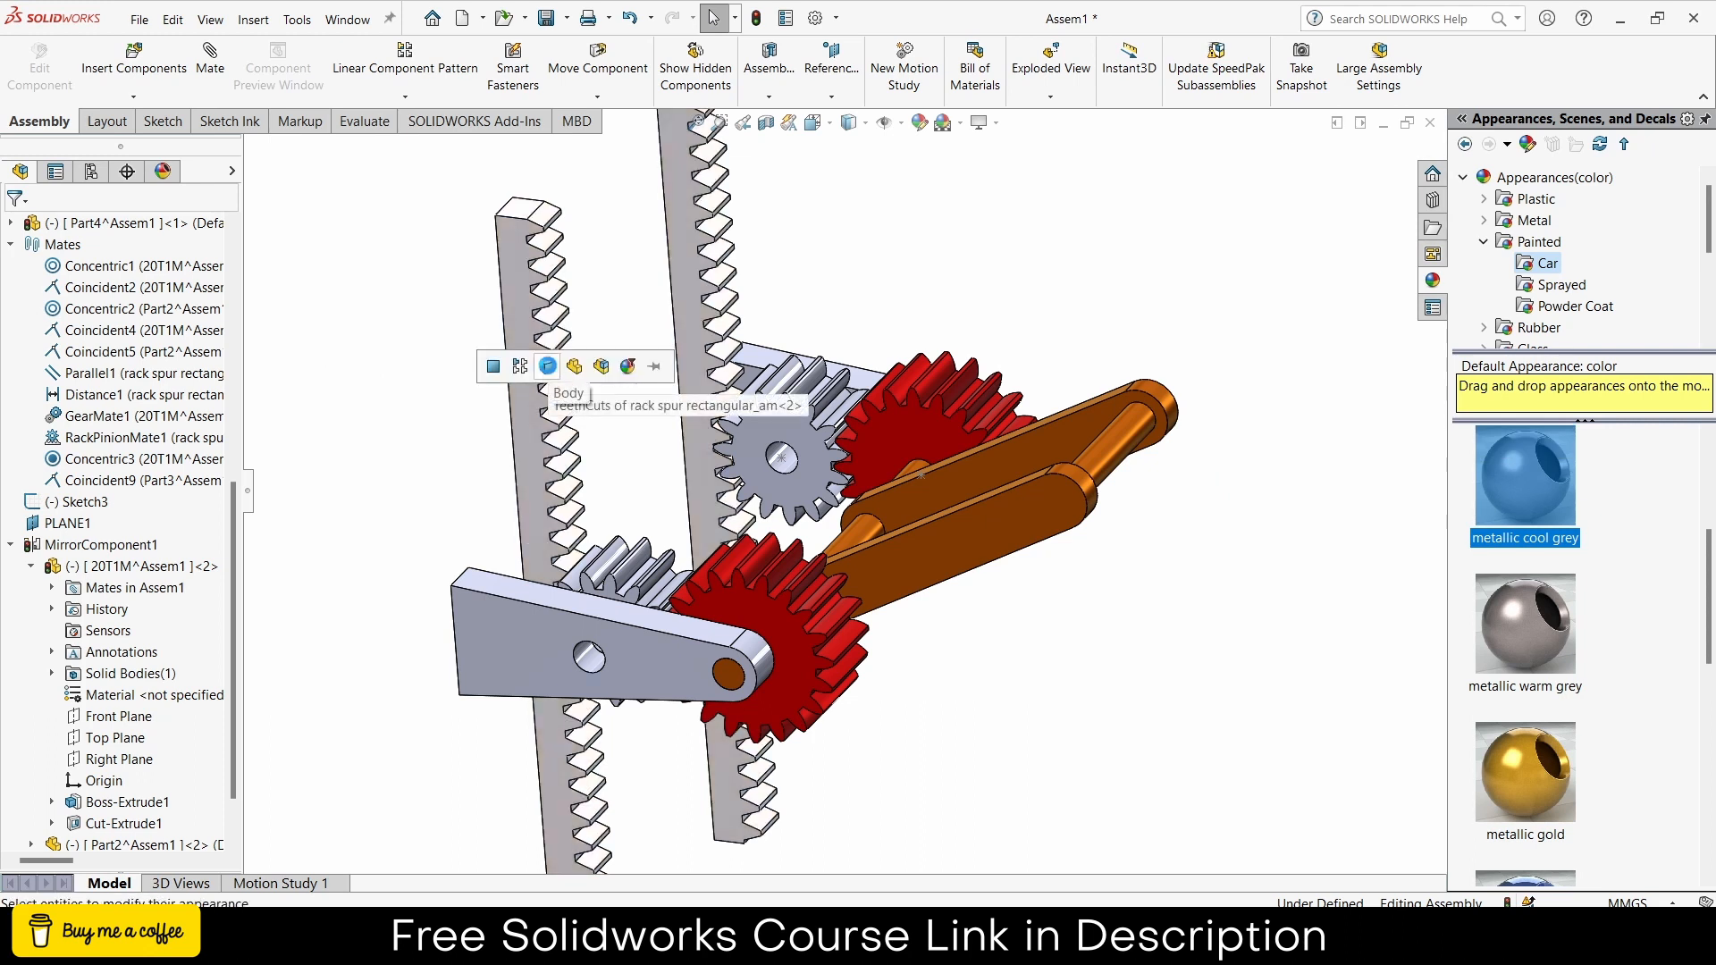
pyautogui.click(547, 366)
pyautogui.scroll(-6, 1601, 622)
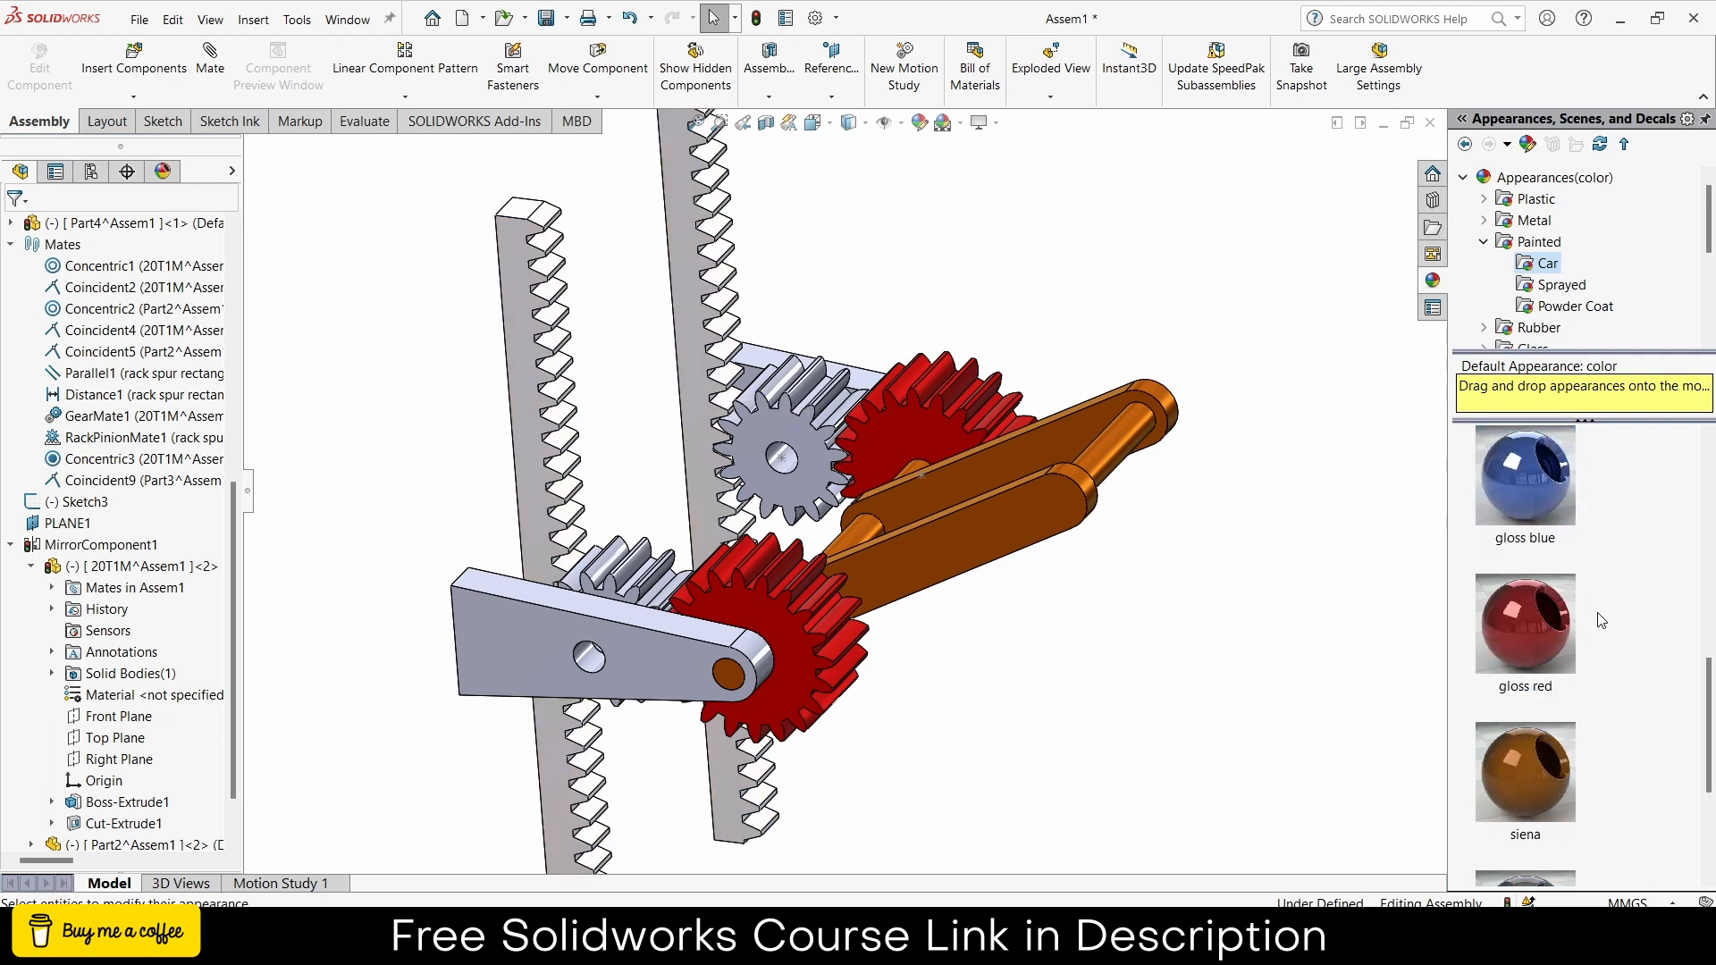
pyautogui.scroll(8, 1601, 621)
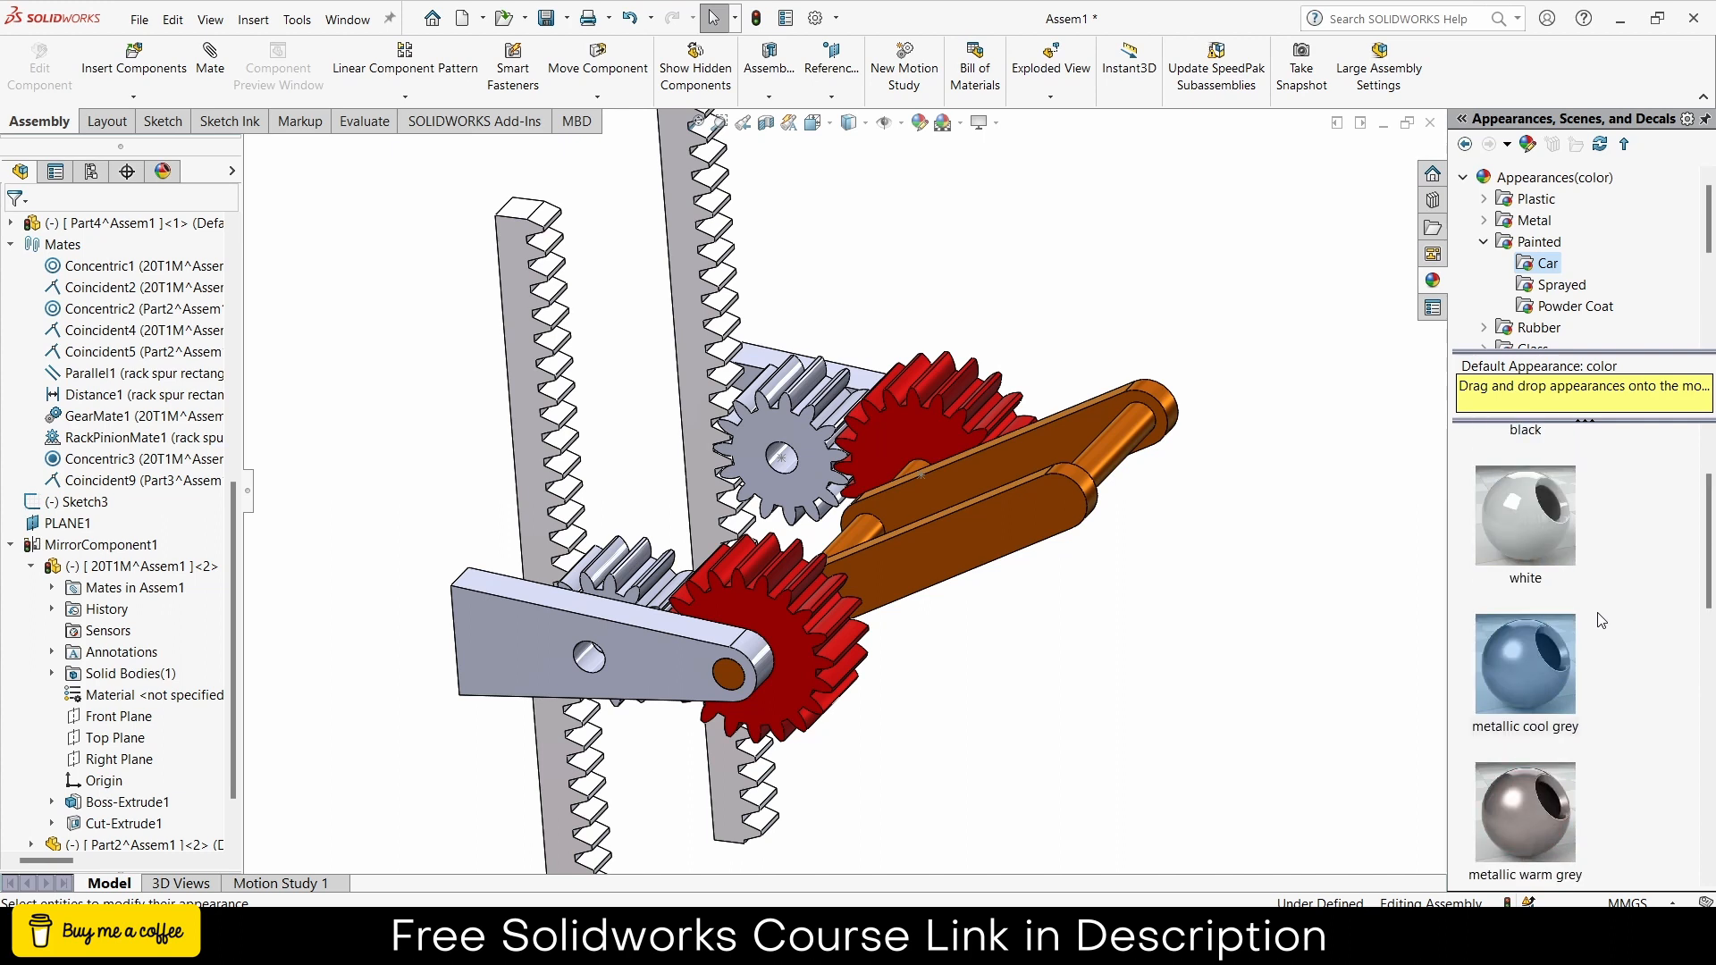
pyautogui.moveTo(1511, 480); pyautogui.dragTo(778, 435)
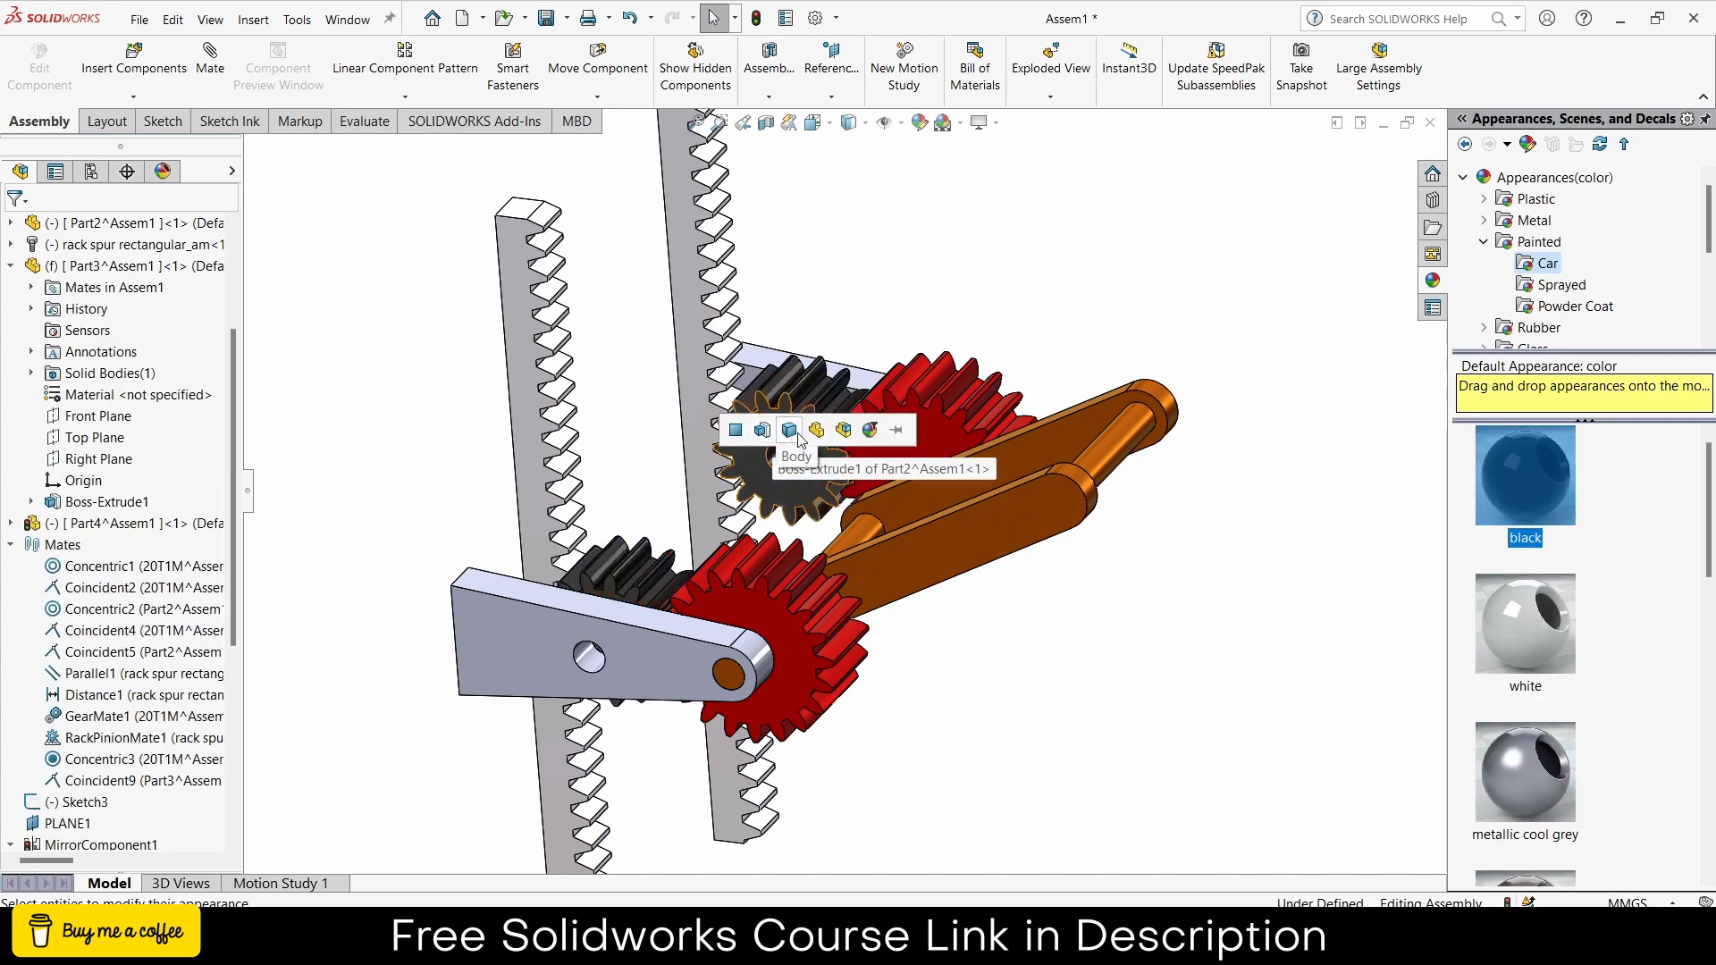
pyautogui.click(816, 430)
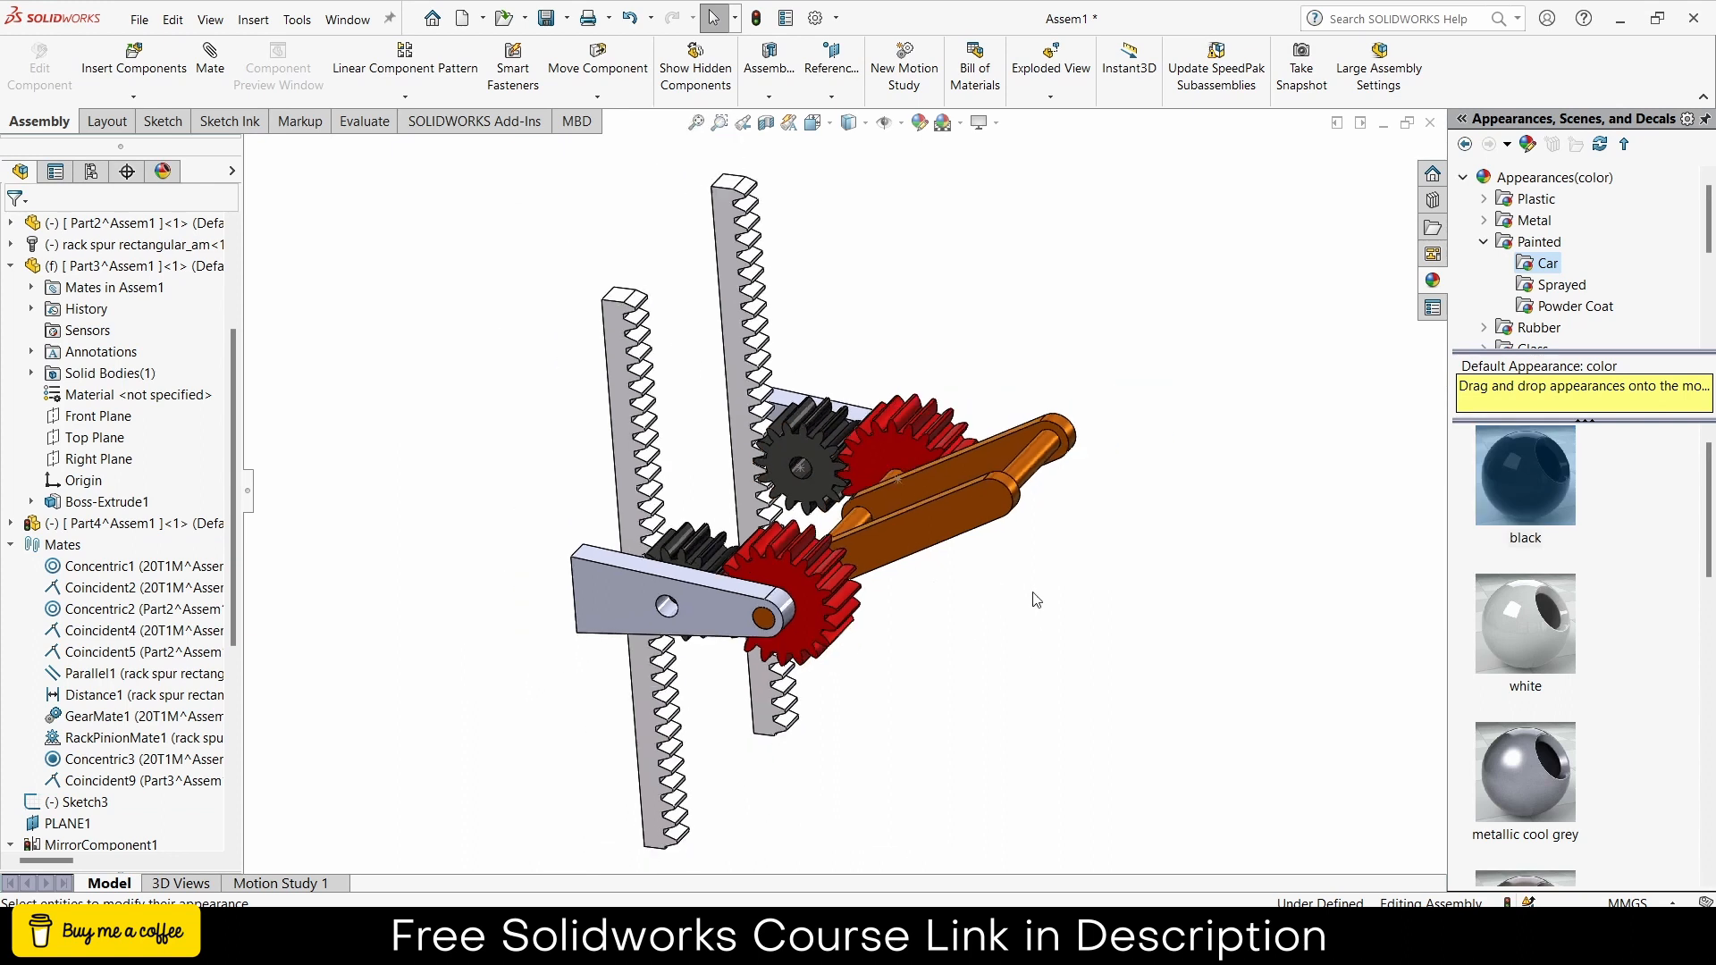
# - Swing the linkage down to a near-horizontal start pose and open the expanded Motion Study 1 timeline
pyautogui.moveTo(935, 509); pyautogui.dragTo(1044, 556)
pyautogui.click(1297, 454)
pyautogui.click(276, 885)
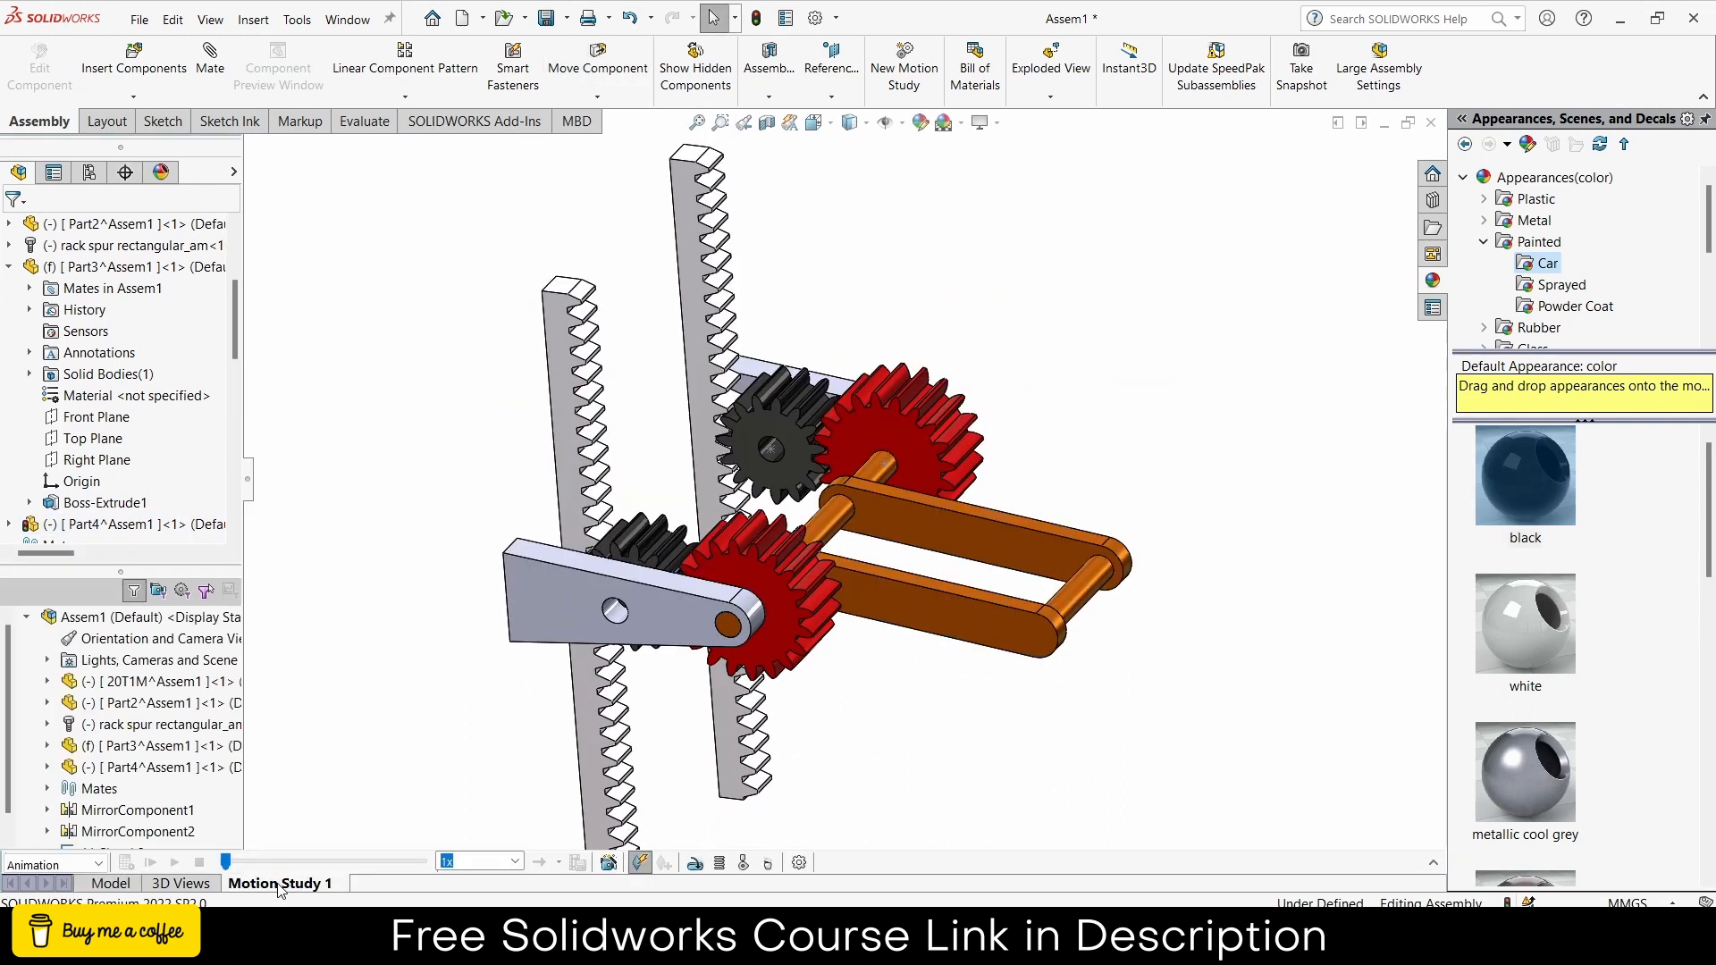
pyautogui.click(1433, 864)
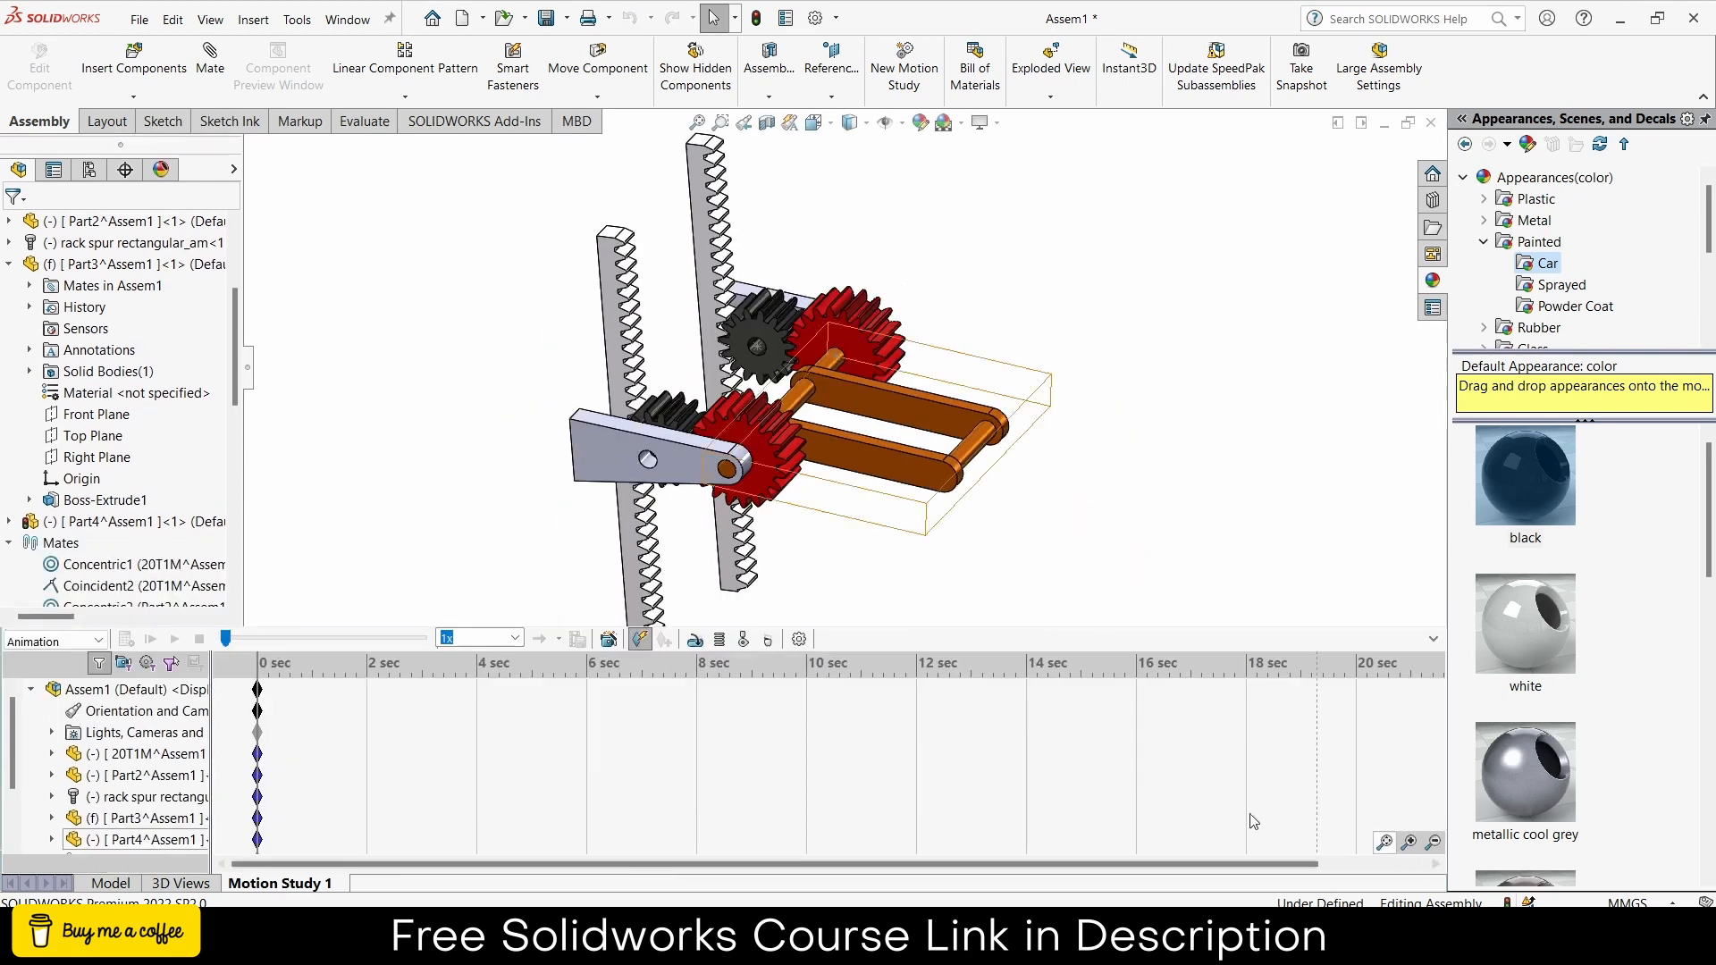
# - Disable view key creation for Orientation and Camera Views in the motion study
pyautogui.rightClick(110, 717)
pyautogui.click(134, 731)
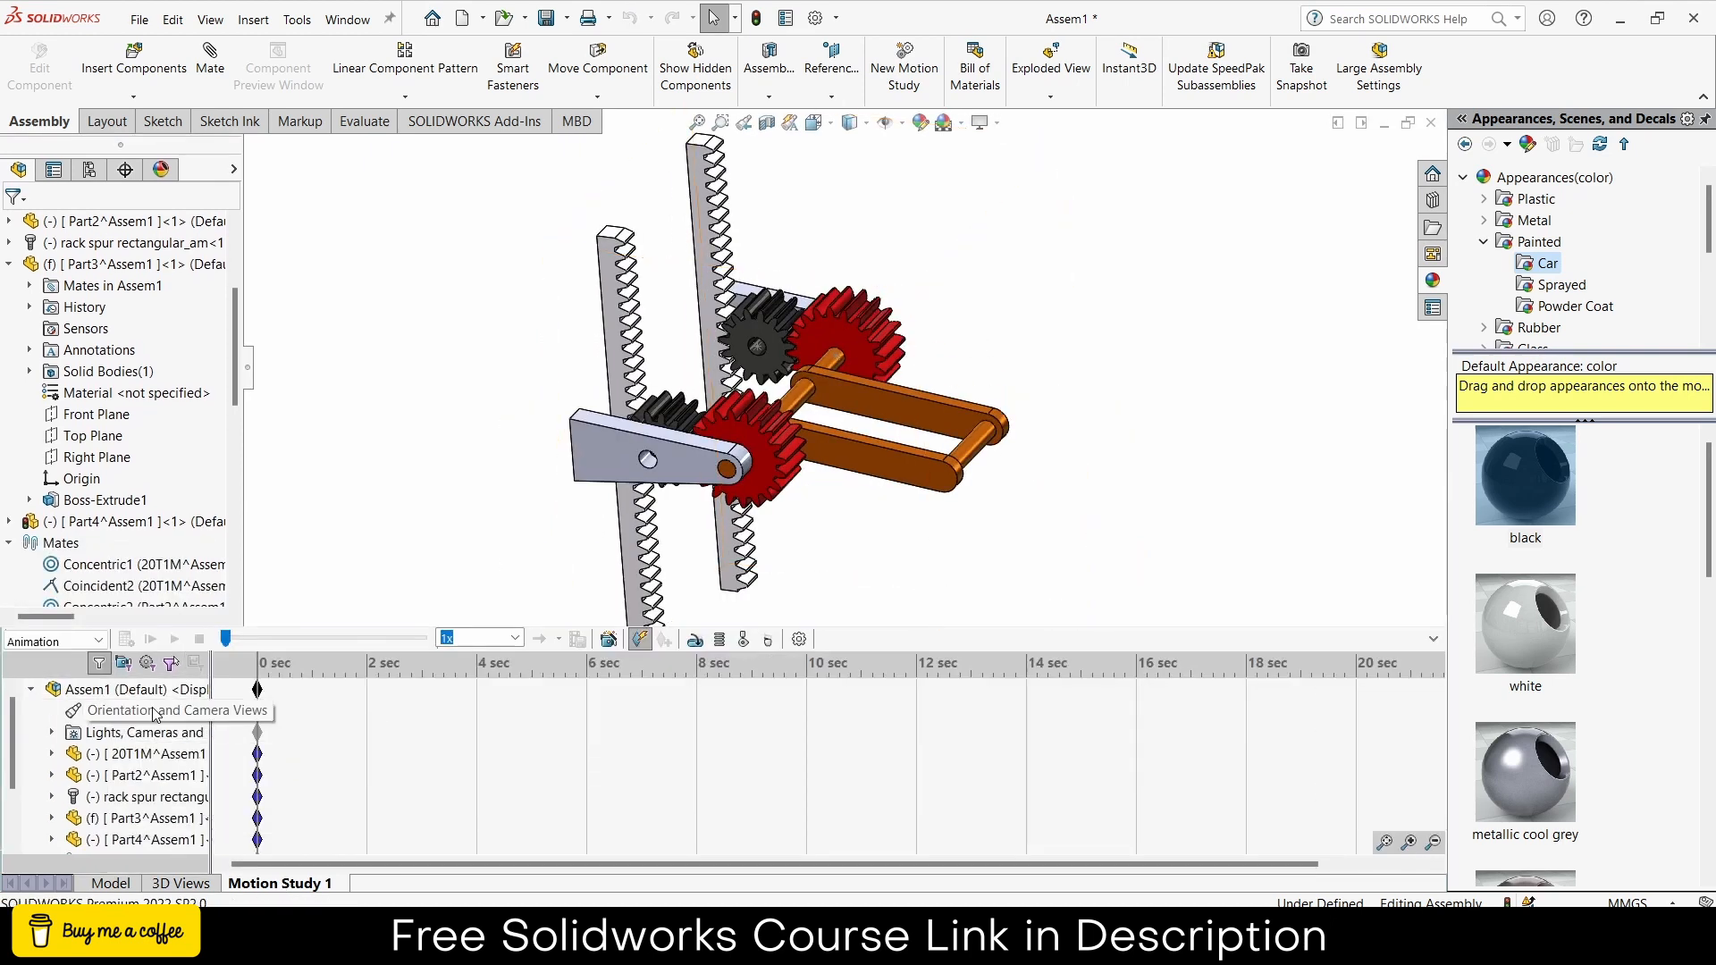
pyautogui.click(1433, 643)
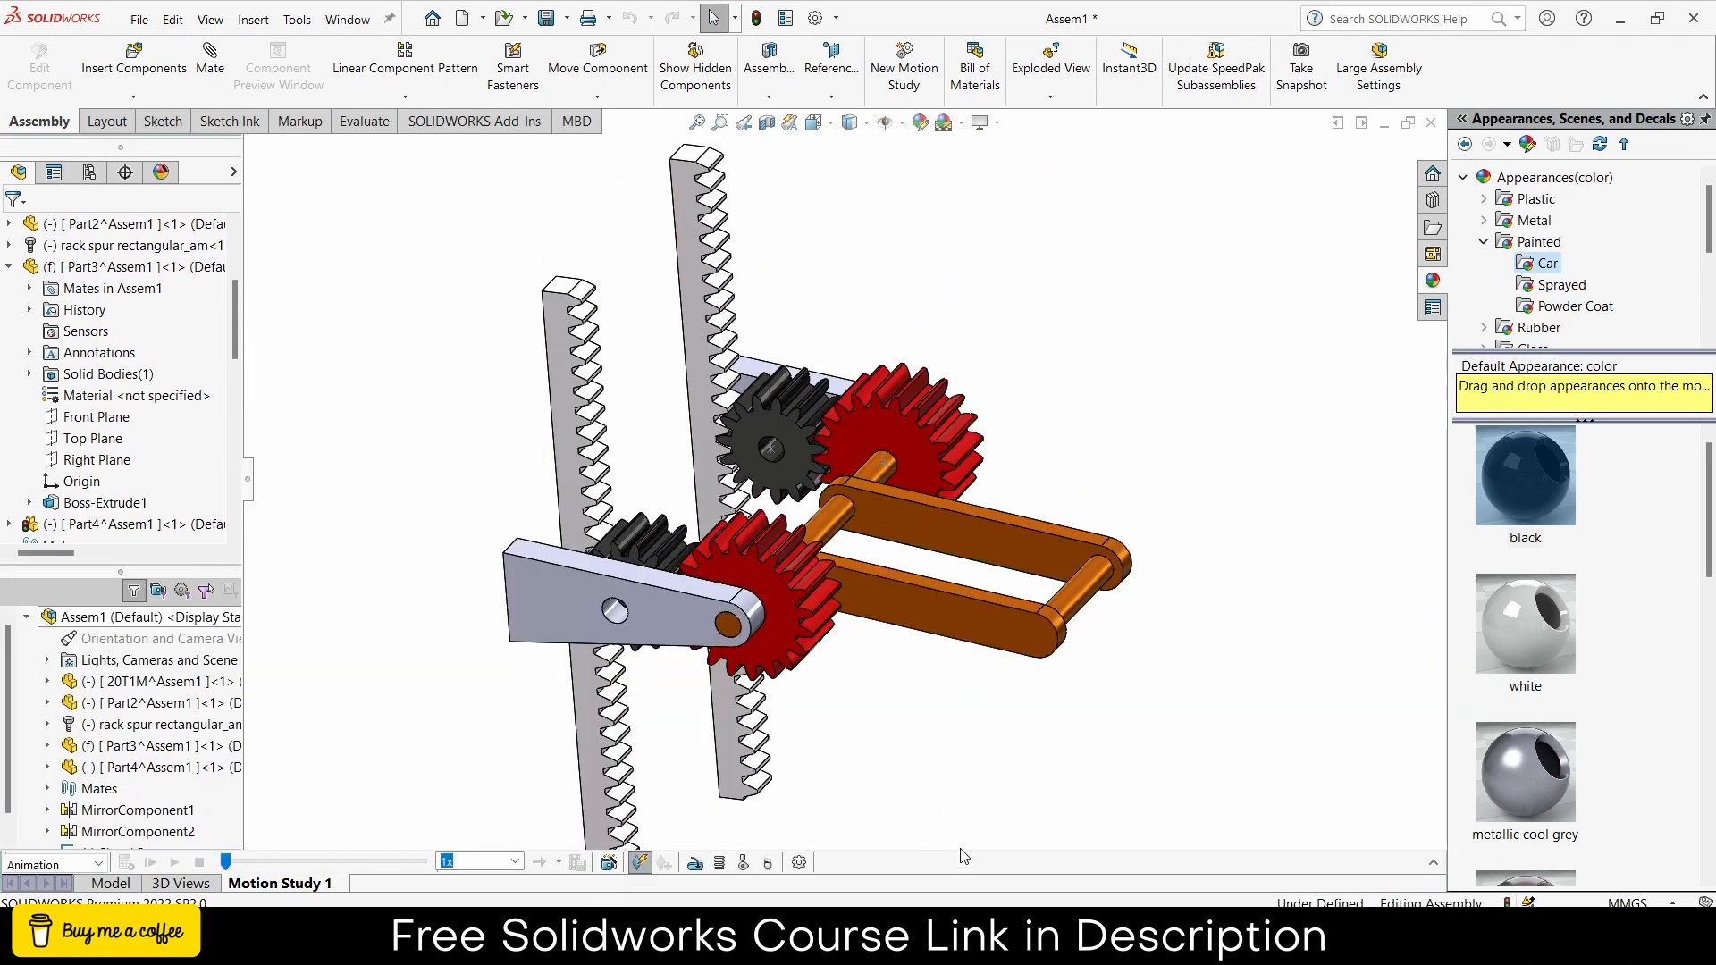
pyautogui.click(1434, 864)
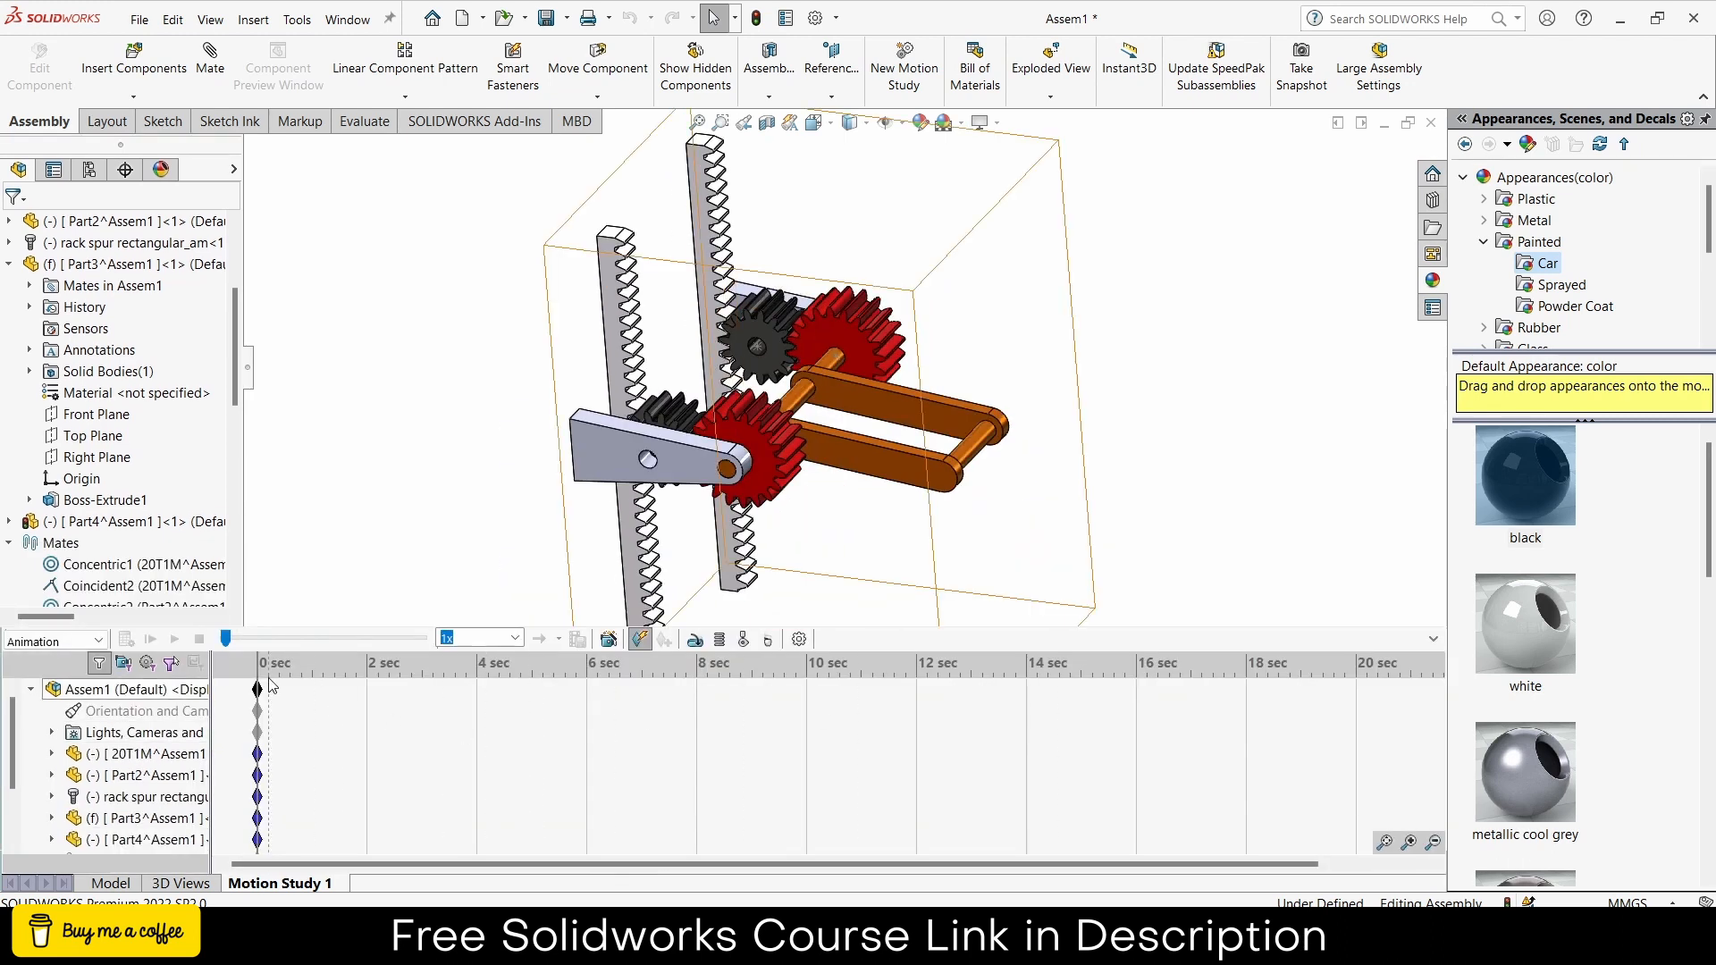
# - Place the time bar at 5 sec and swing the linkage steeply upward to key its end pose
pyautogui.moveTo(259, 662); pyautogui.dragTo(334, 673)
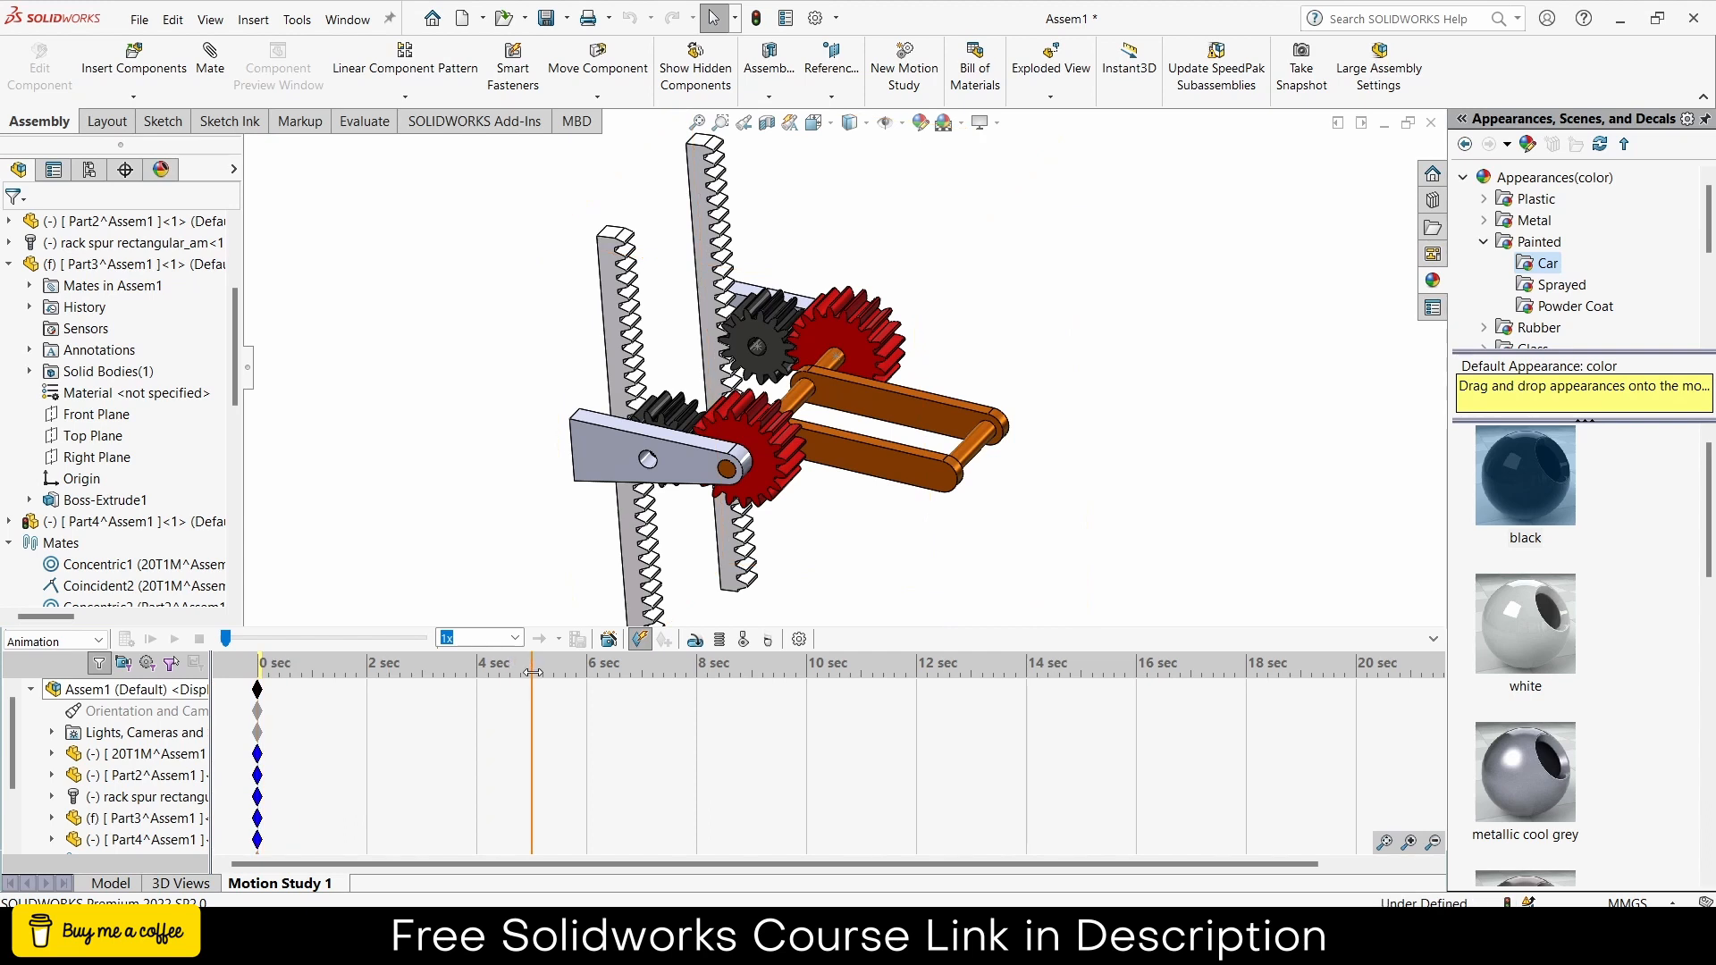
pyautogui.moveTo(533, 672); pyautogui.dragTo(533, 672)
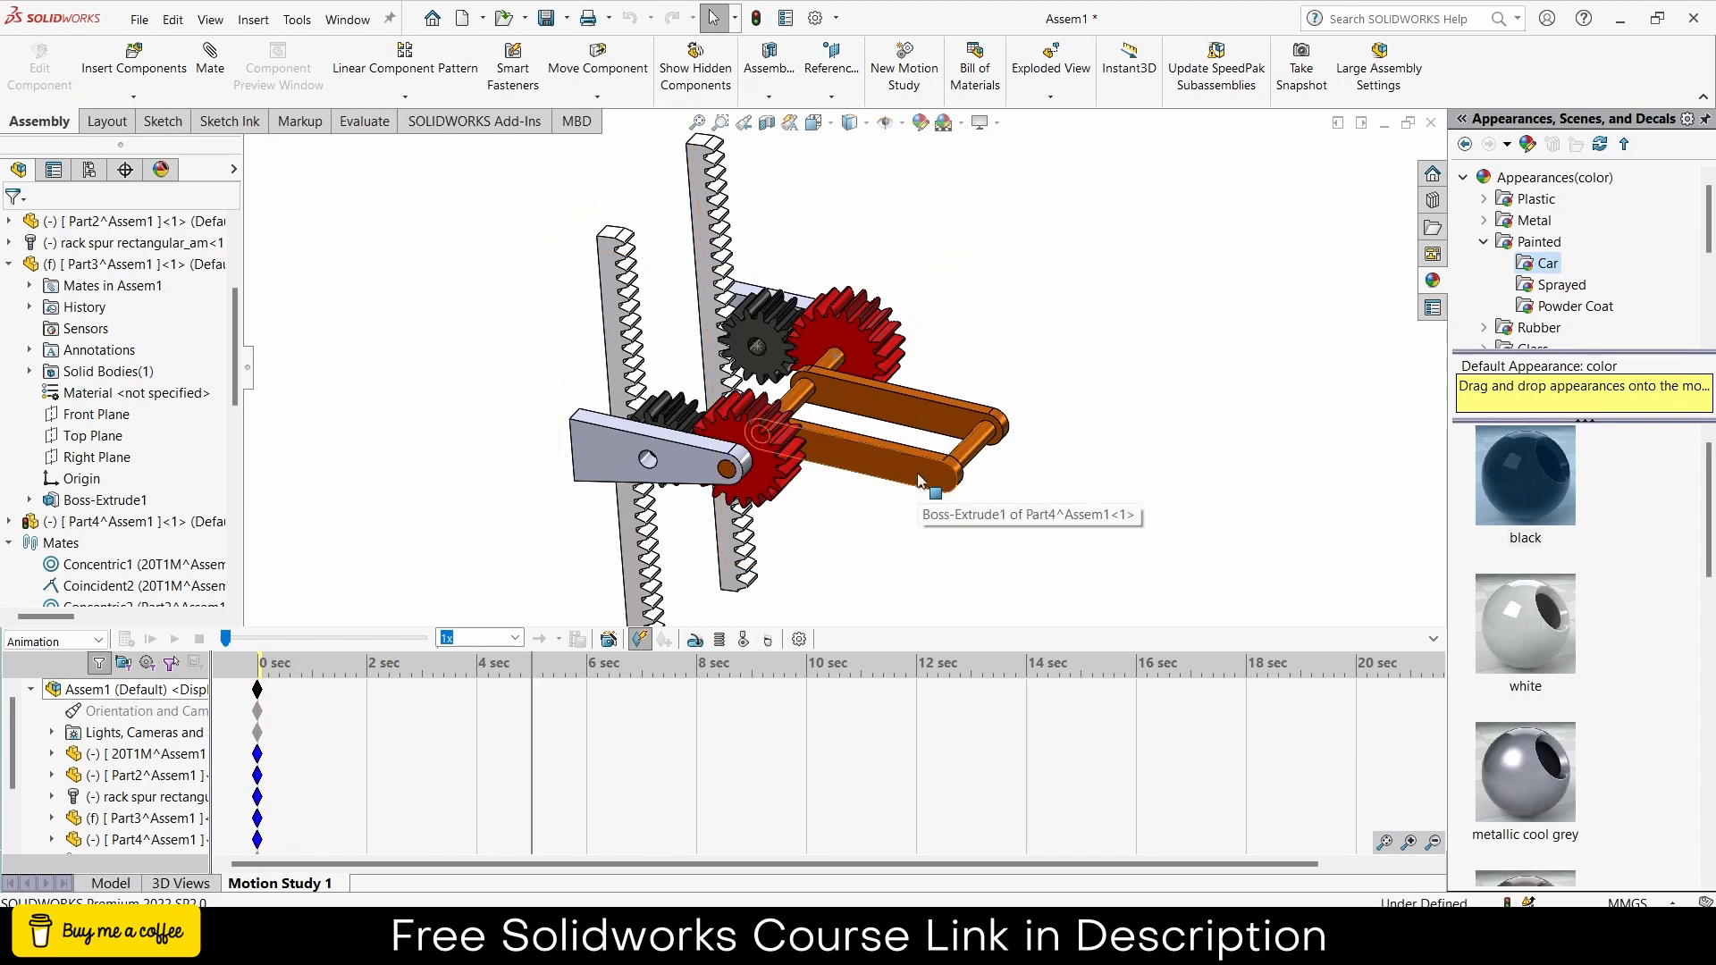
pyautogui.moveTo(919, 470); pyautogui.dragTo(851, 256)
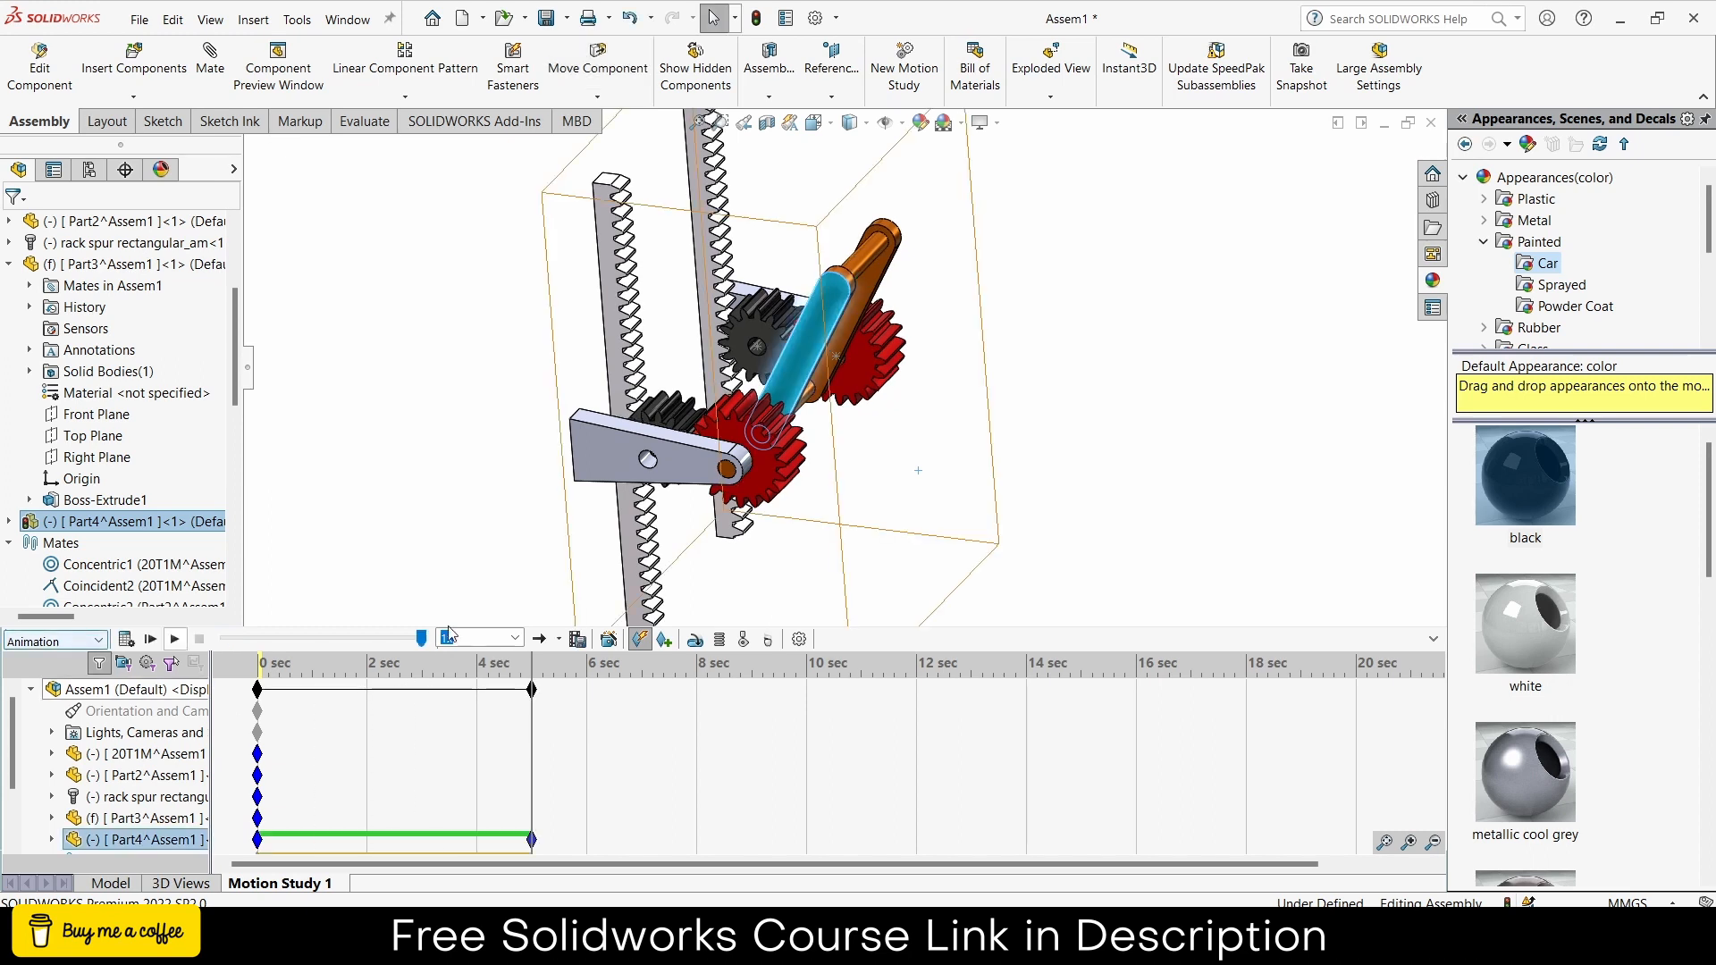
# - Accept the motion study properties at 8 frames per second and calculate the animation with the timeline collapsed
pyautogui.click(803, 639)
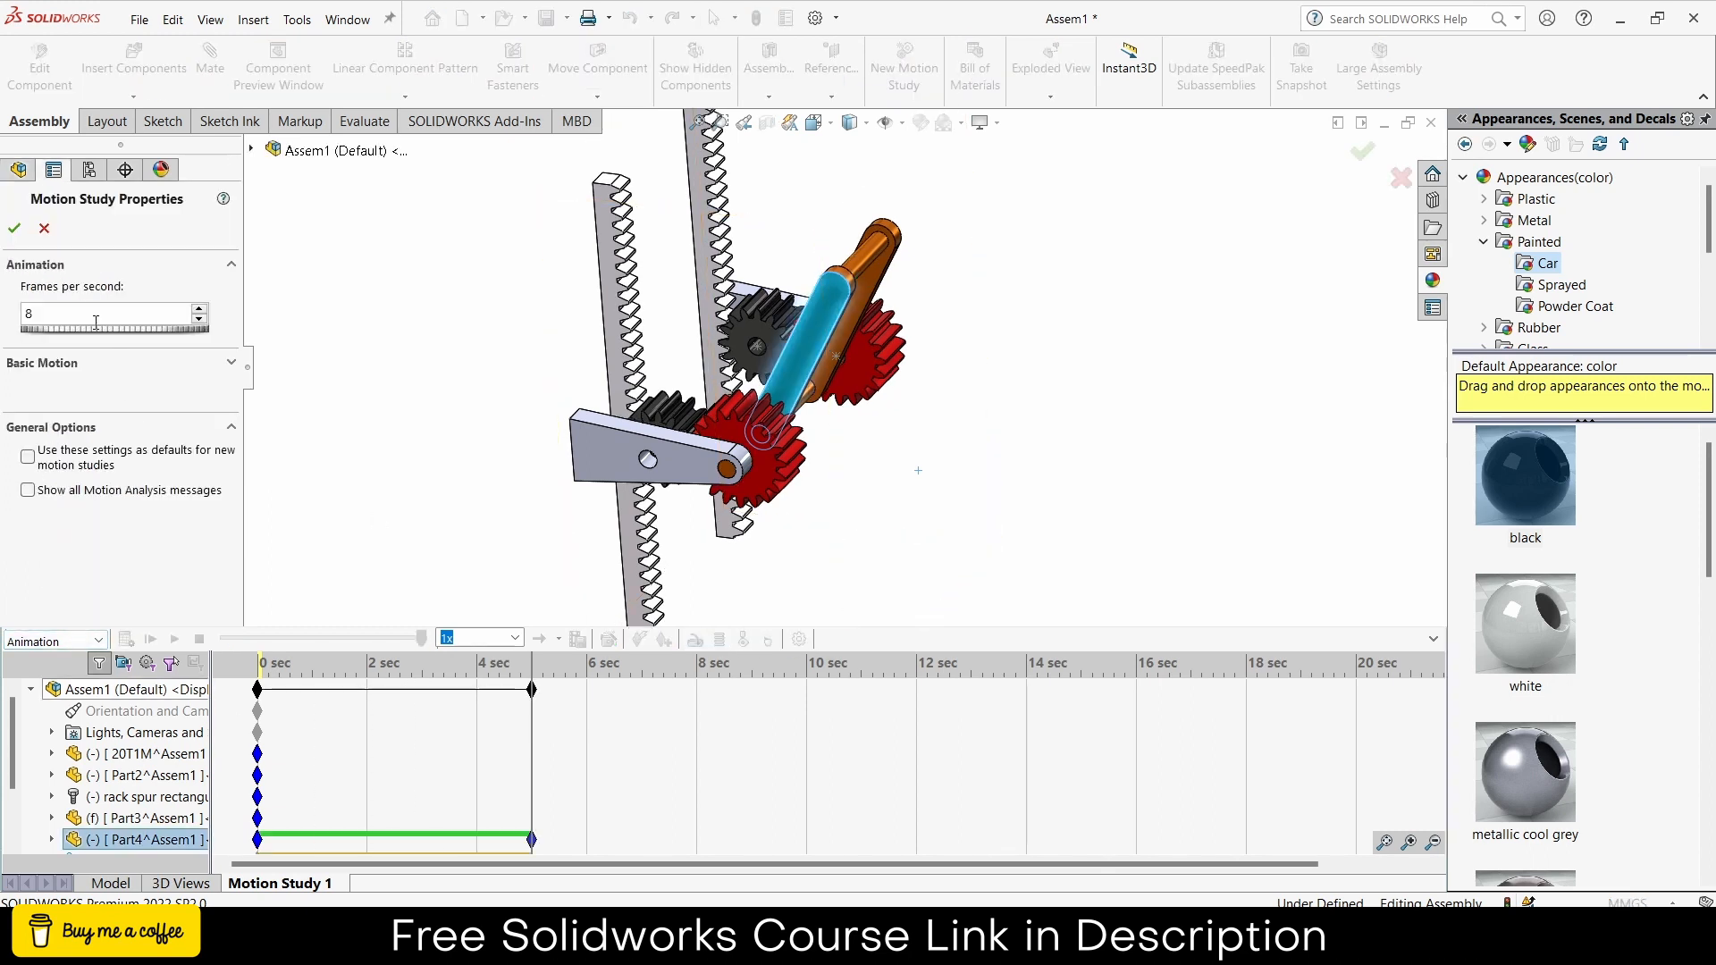
pyautogui.click(15, 228)
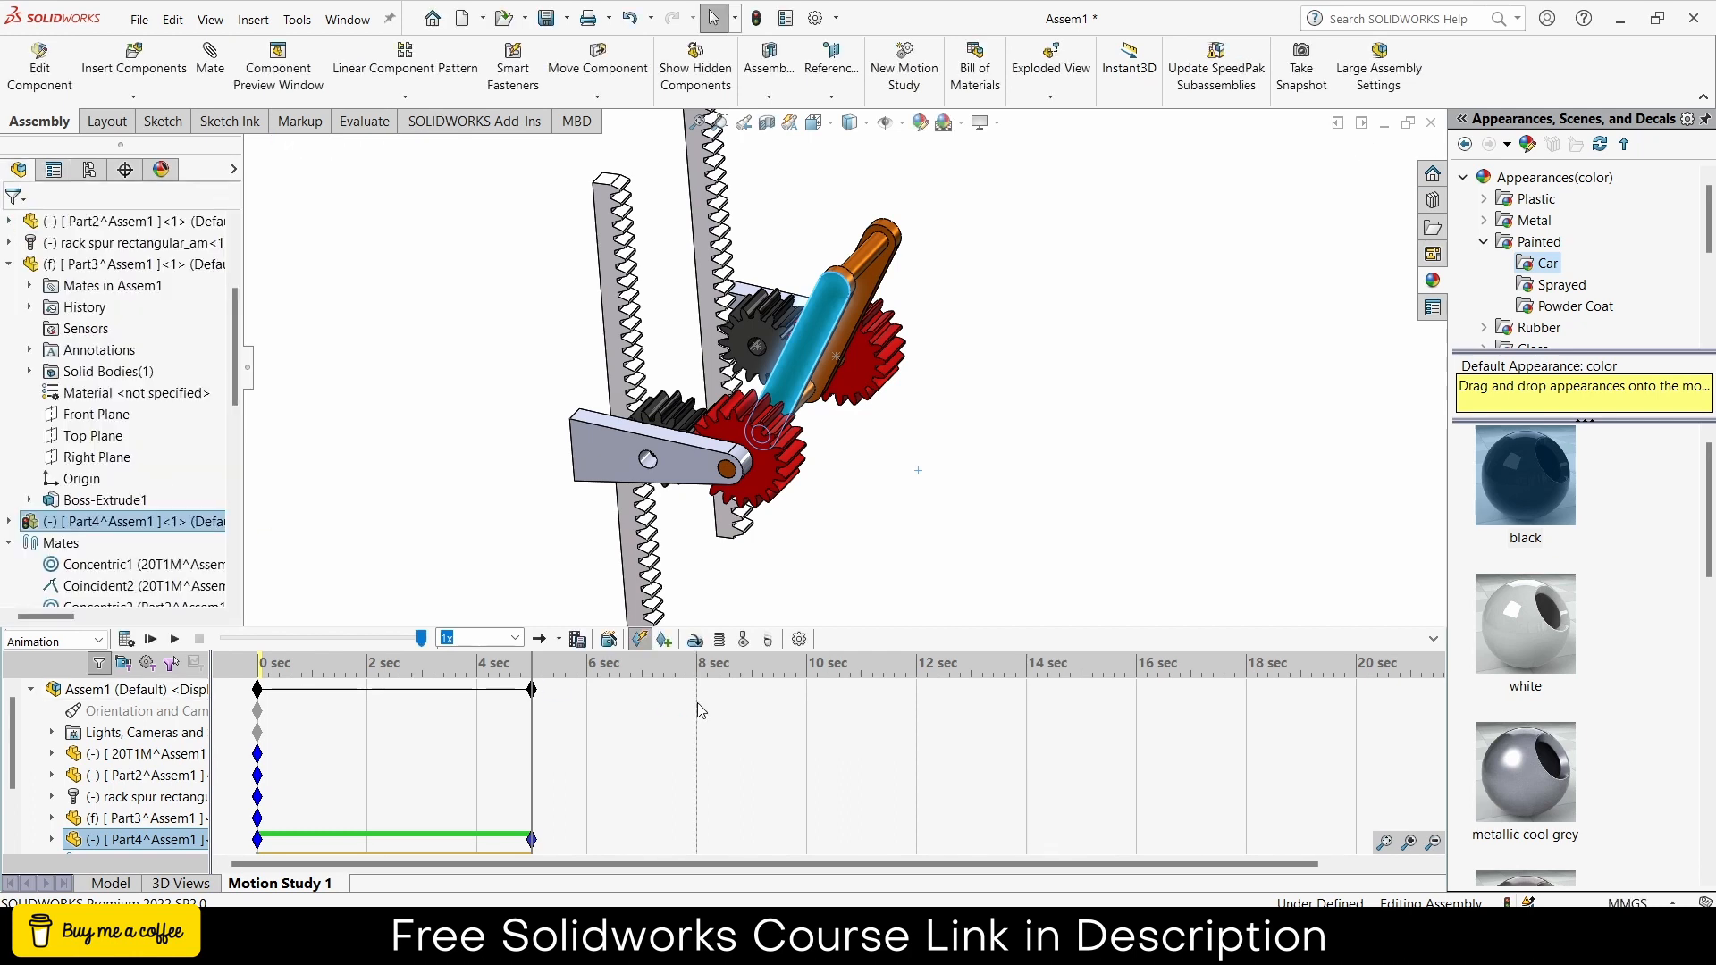
pyautogui.click(1434, 640)
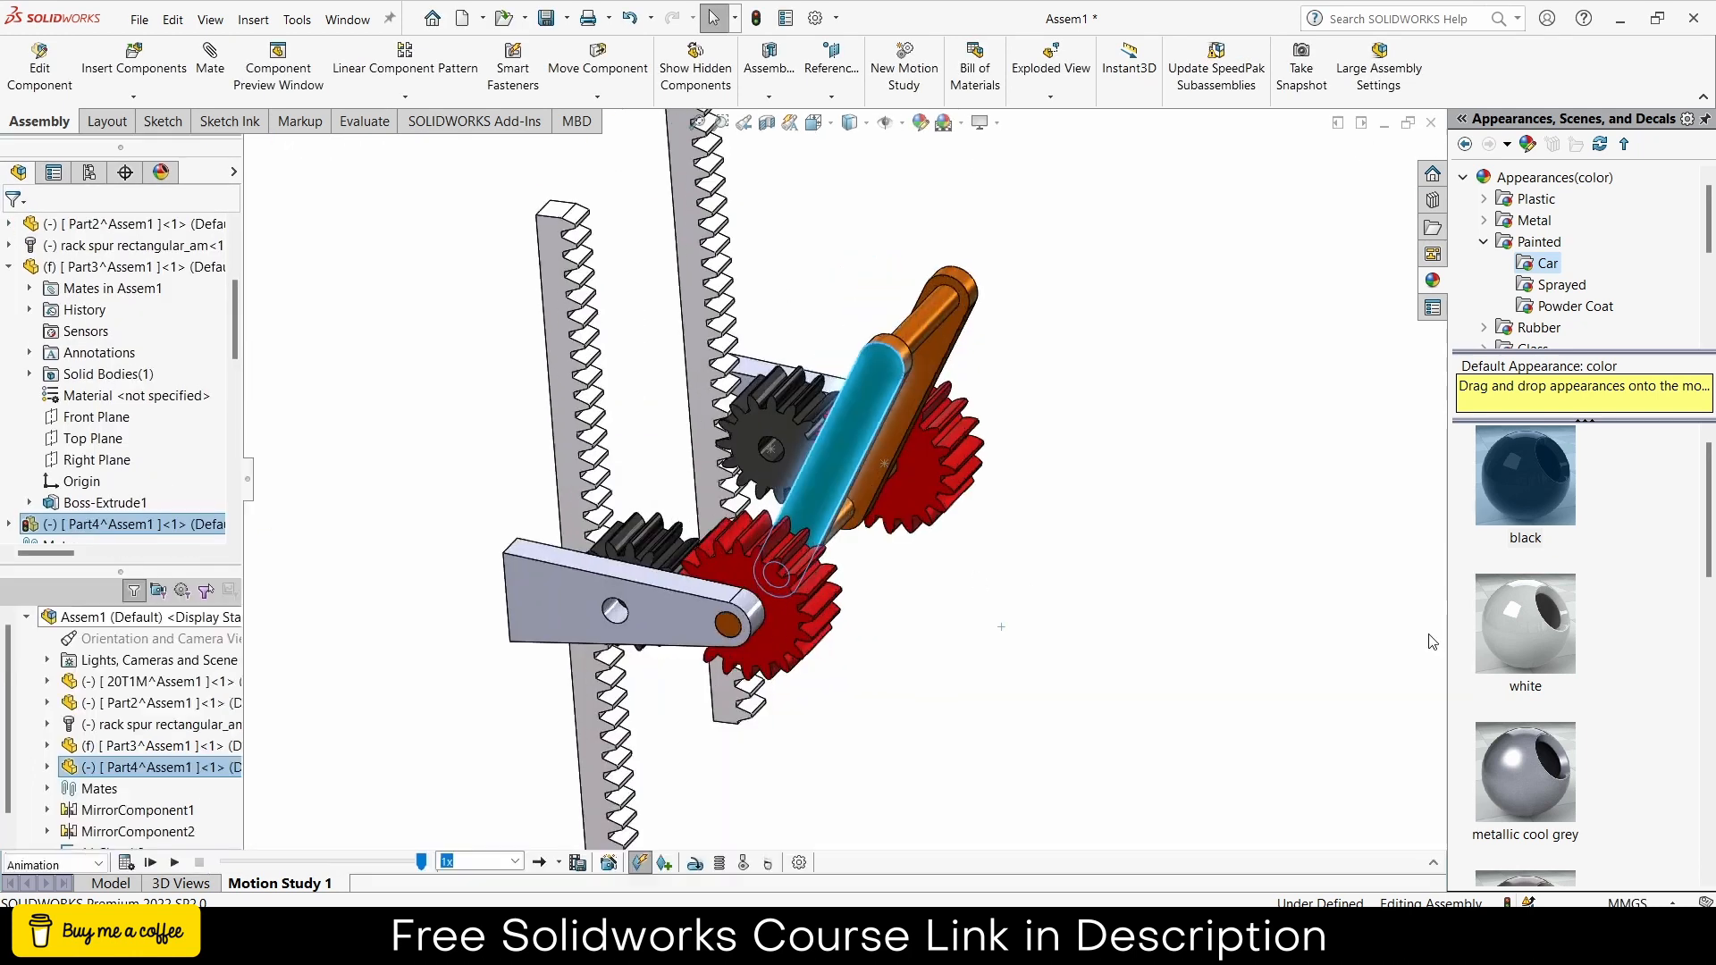
pyautogui.click(126, 866)
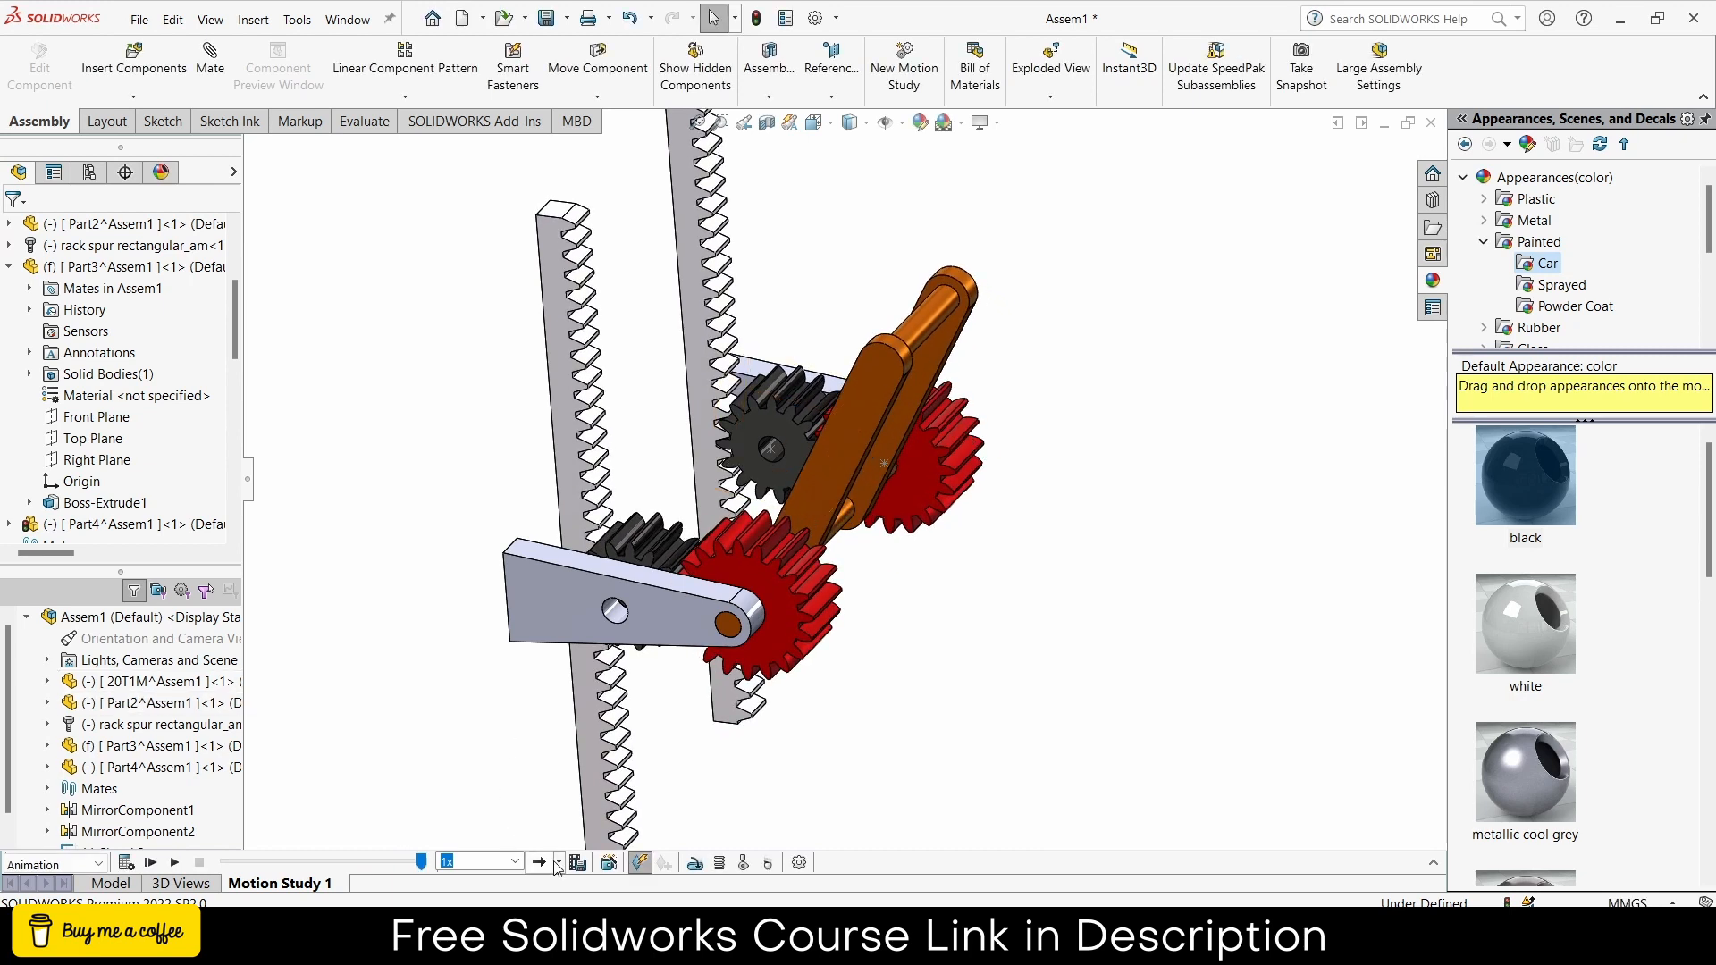
# - Set the playback mode to Reciprocate, play the gear and rack animation from the start and stop it
pyautogui.click(572, 860)
pyautogui.click(163, 863)
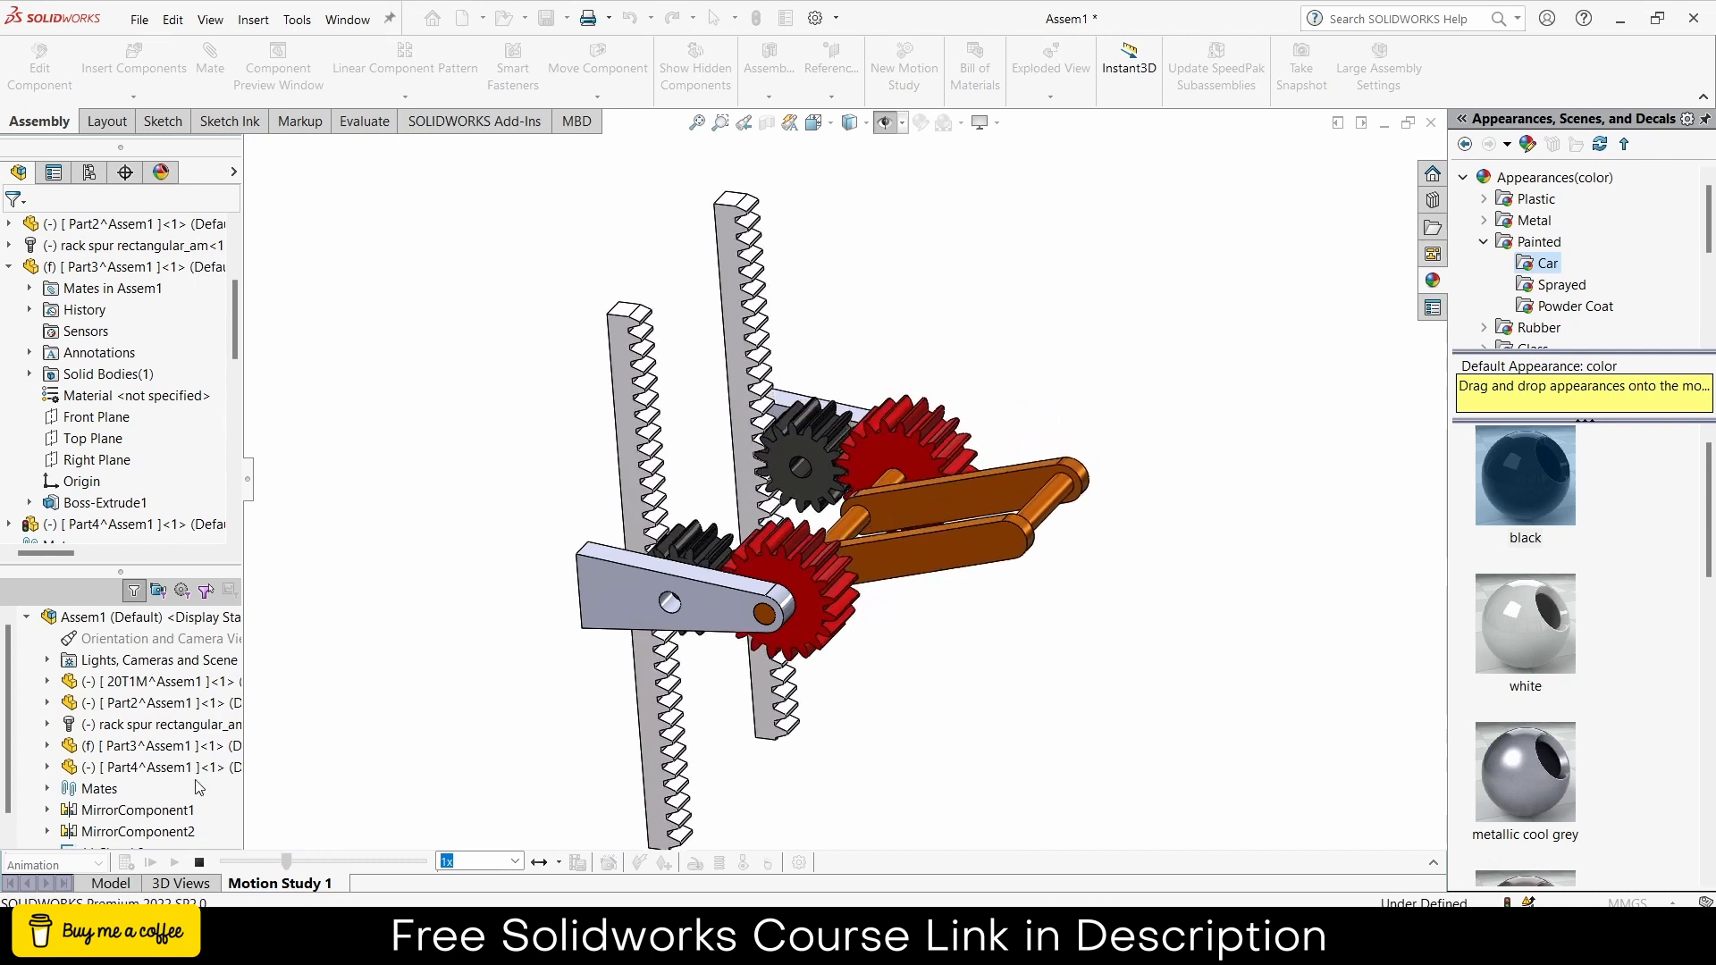
pyautogui.click(198, 862)
pyautogui.moveTo(814, 485); pyautogui.dragTo(809, 463)
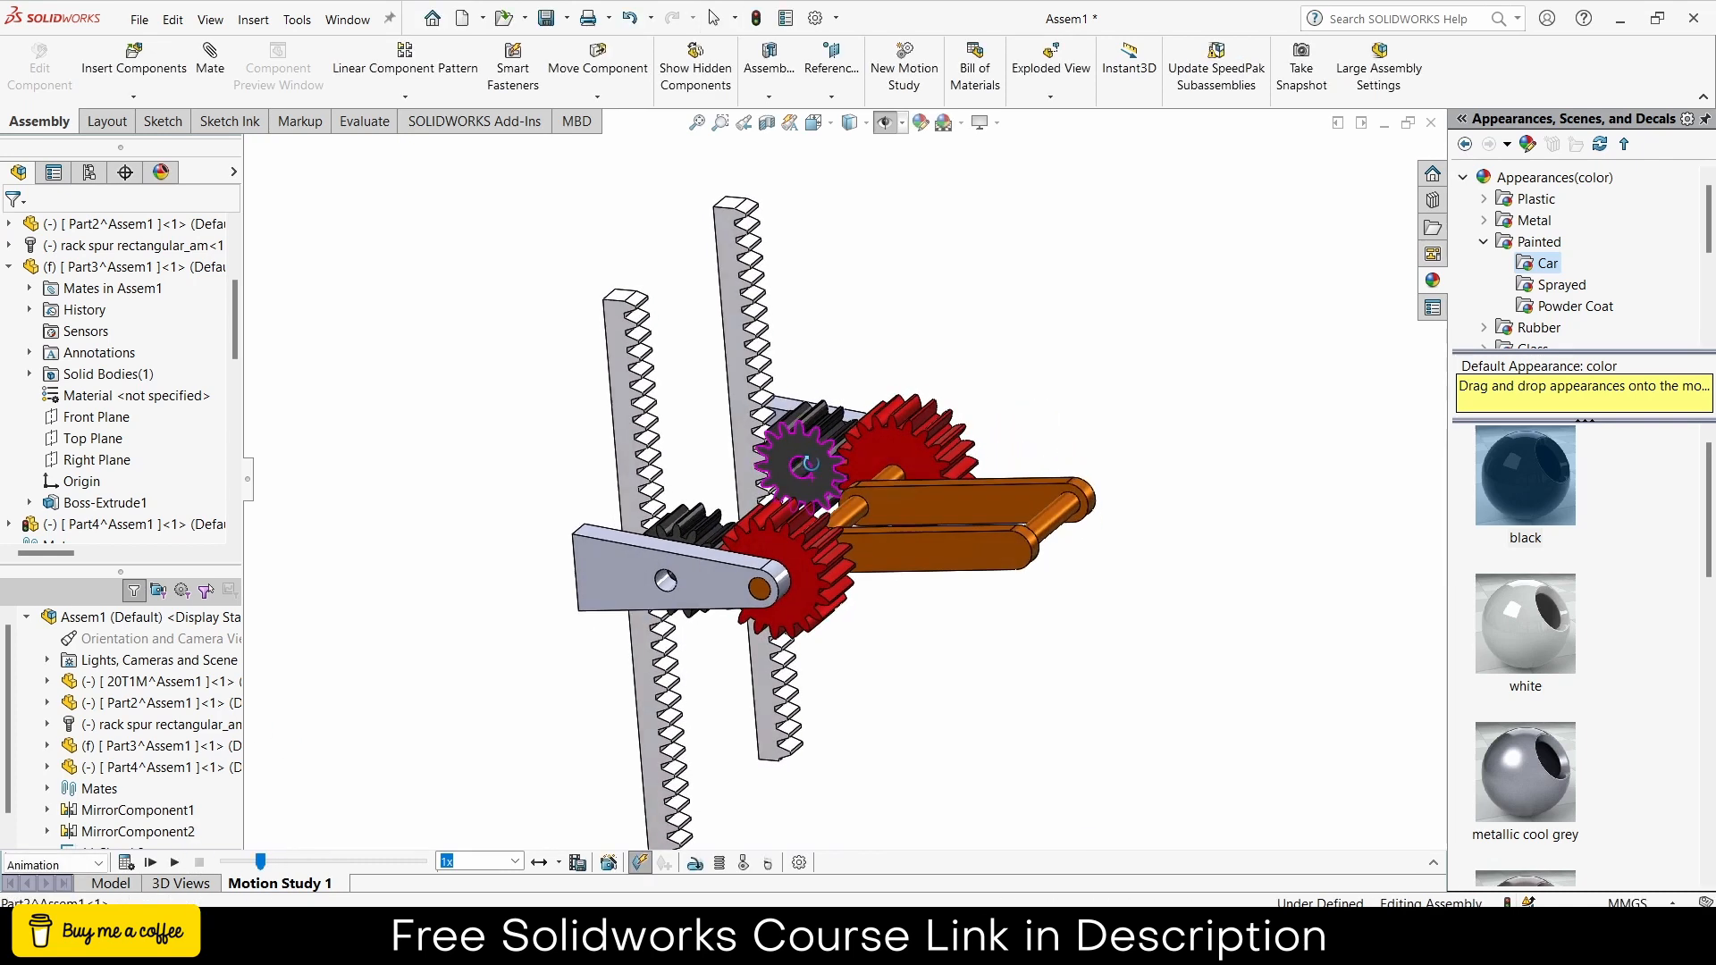